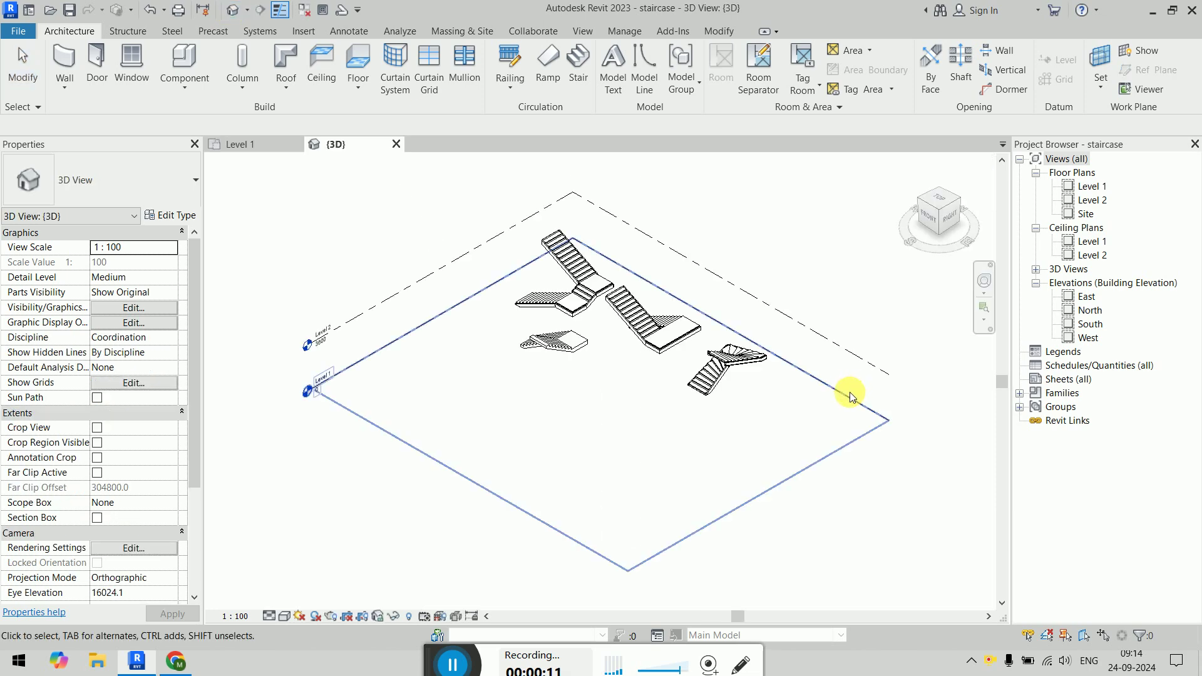
Step: Open the L-shaped monolithic stair for editing and show it in the Level 1 floor plan
scroll(537, 341, up, 5)
middle_drag(537, 342, 691, 346)
scroll(585, 335, up, 3)
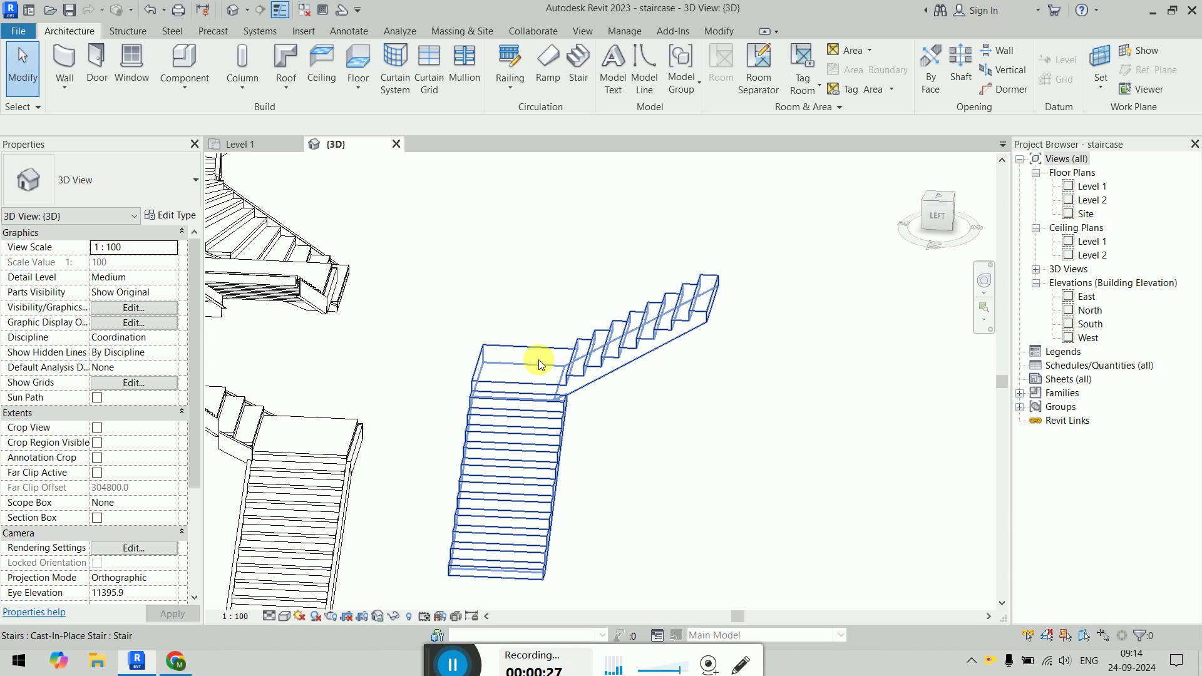
click(568, 383)
click(674, 91)
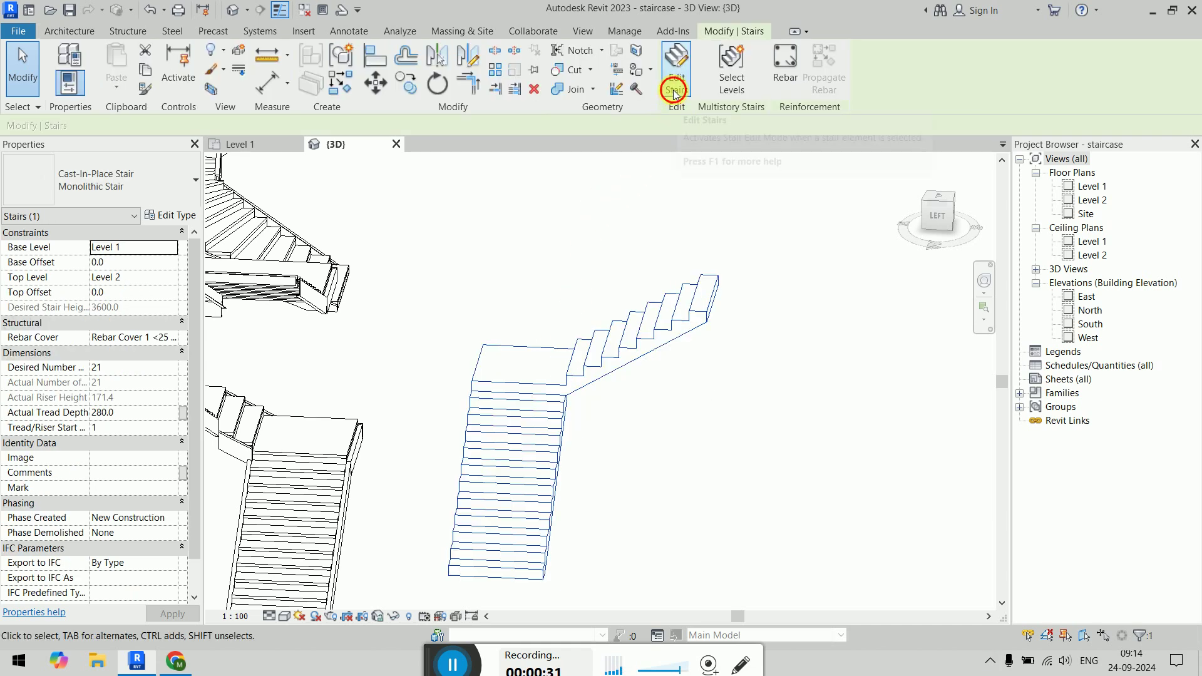
click(254, 147)
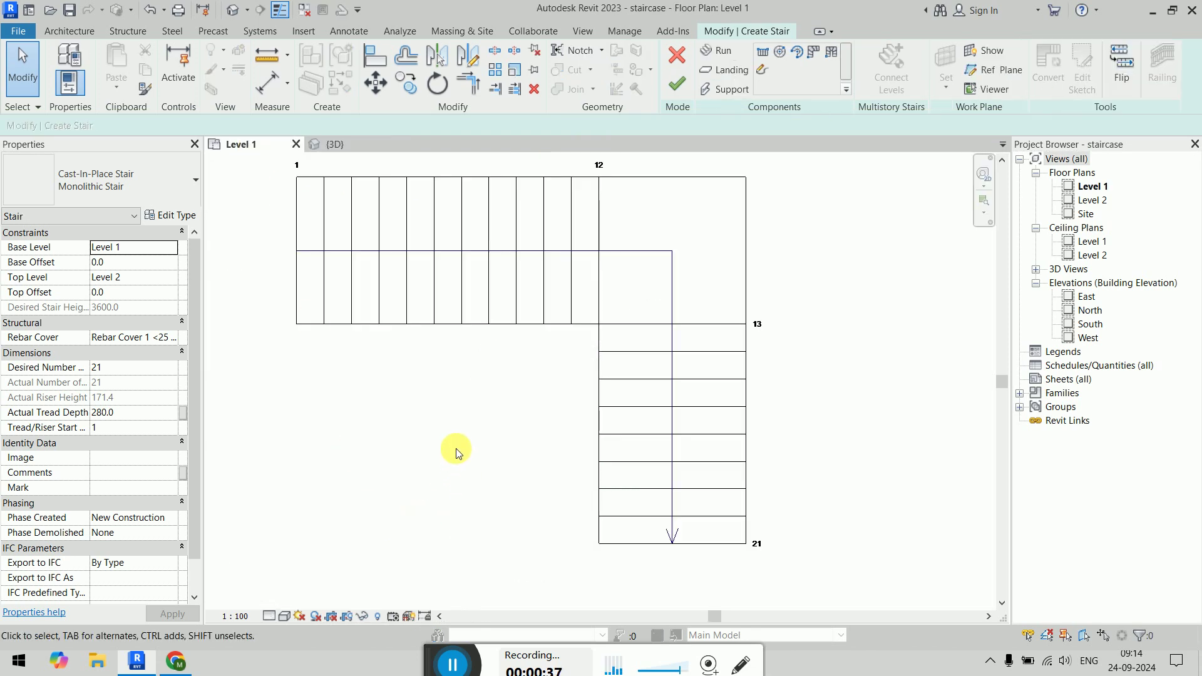
middle_drag(465, 457, 489, 481)
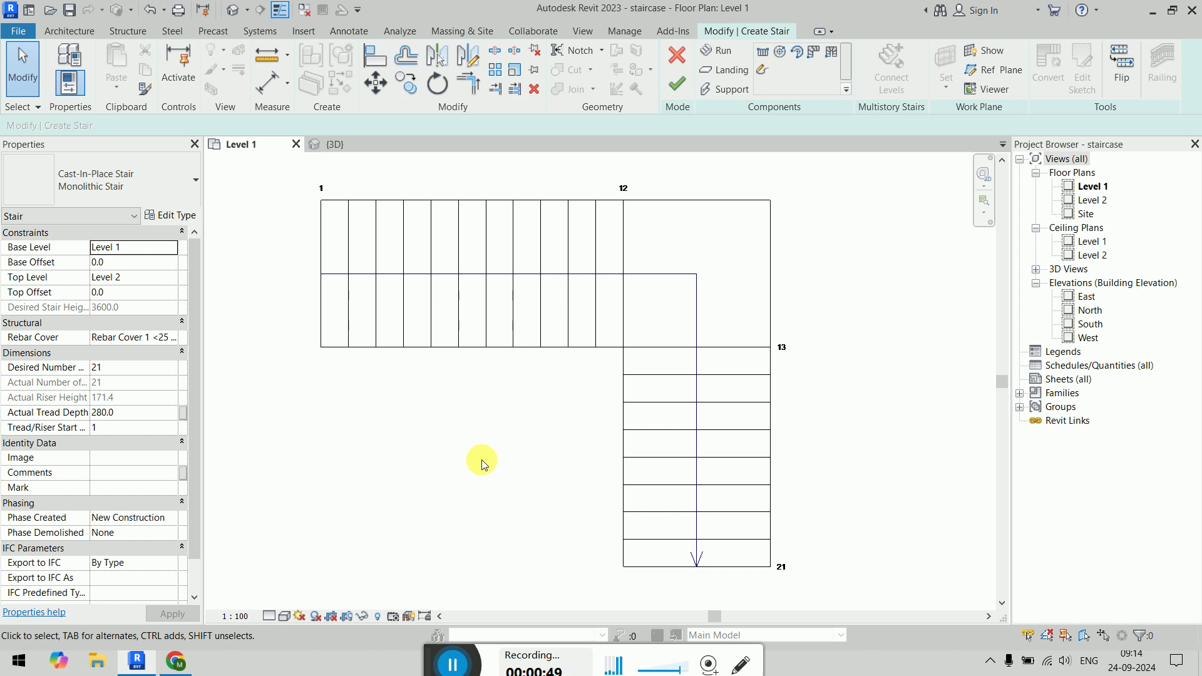
Step: Convert the stair's first run (risers 1 to 12) to a sketch-based component and open its sketch
click(492, 354)
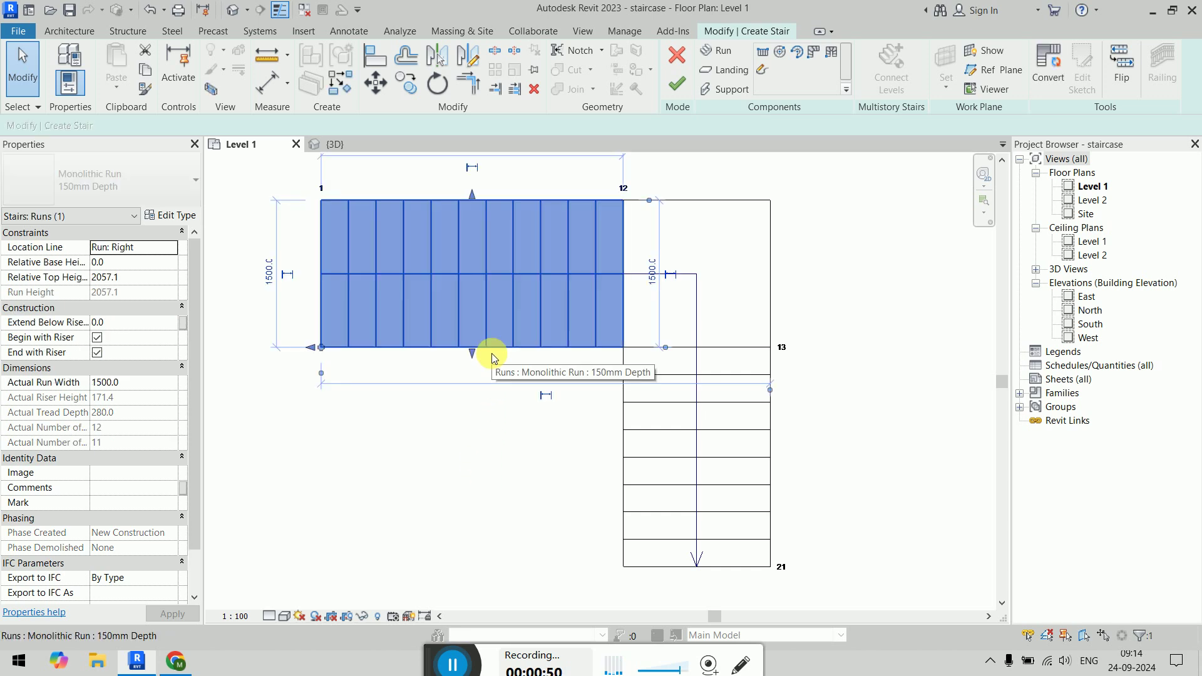
middle_drag(518, 300, 531, 321)
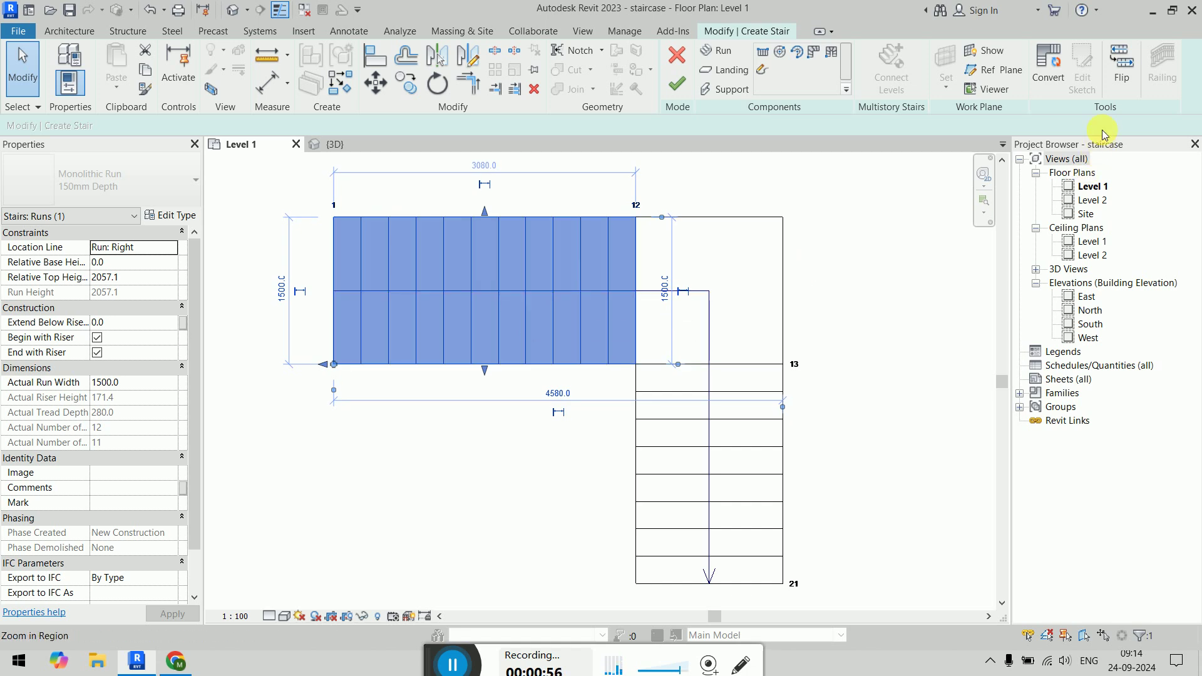
click(1049, 89)
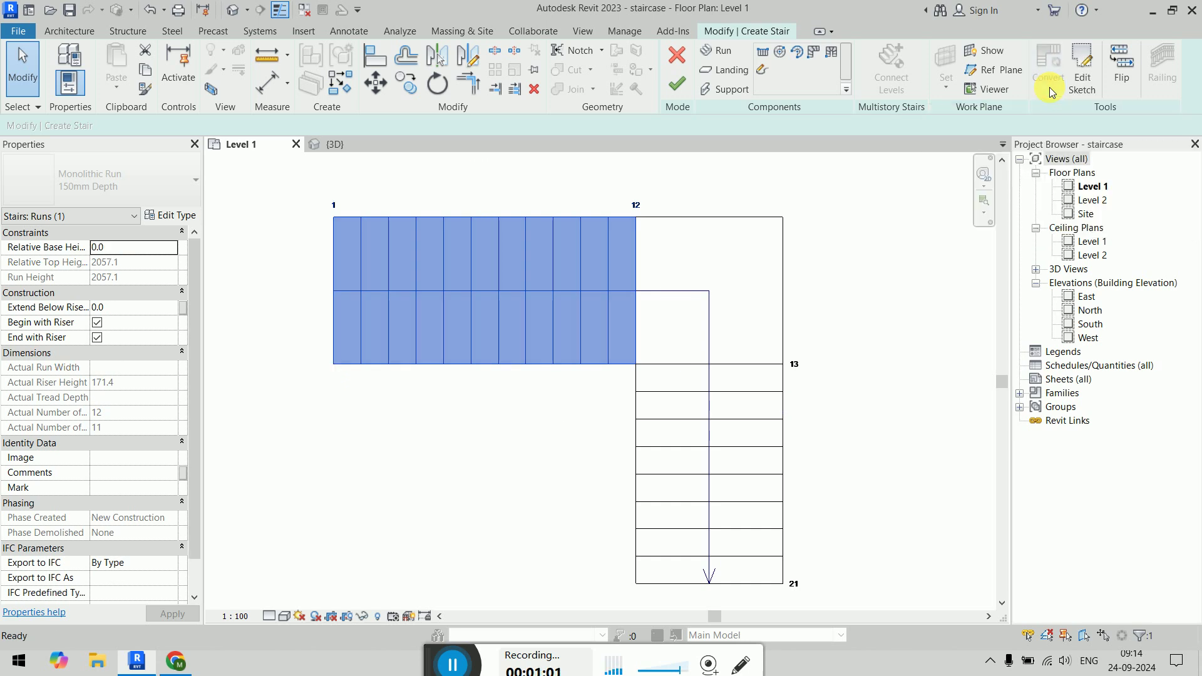
click(1090, 87)
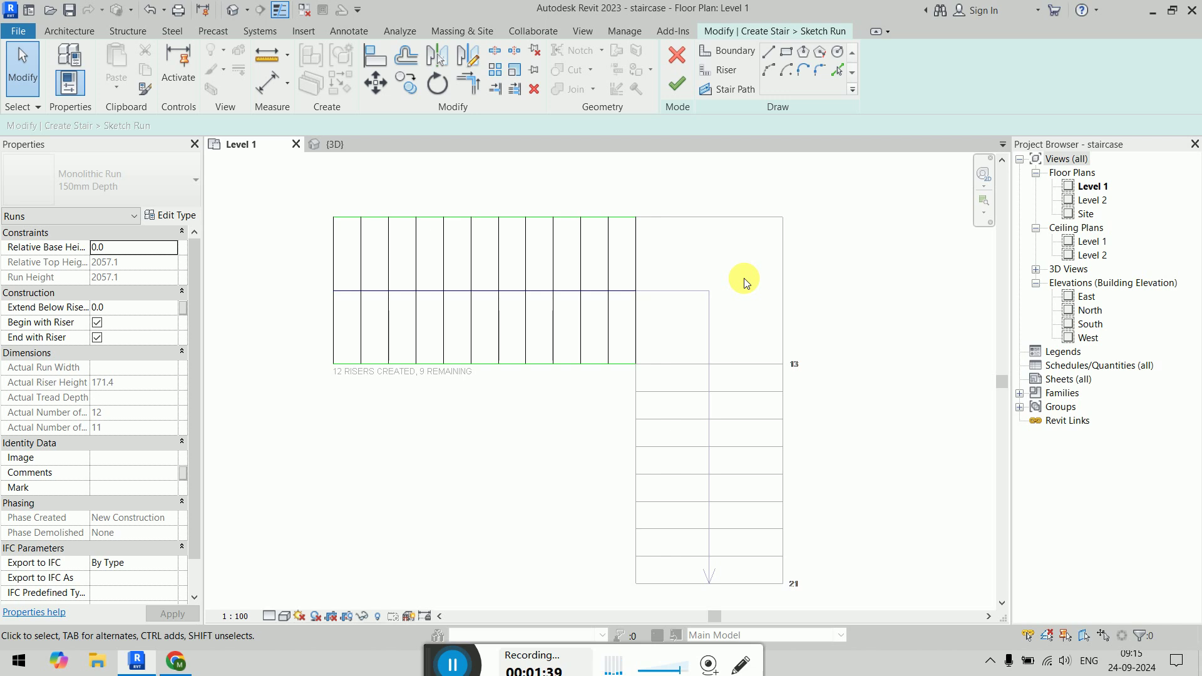
middle_drag(714, 274, 673, 269)
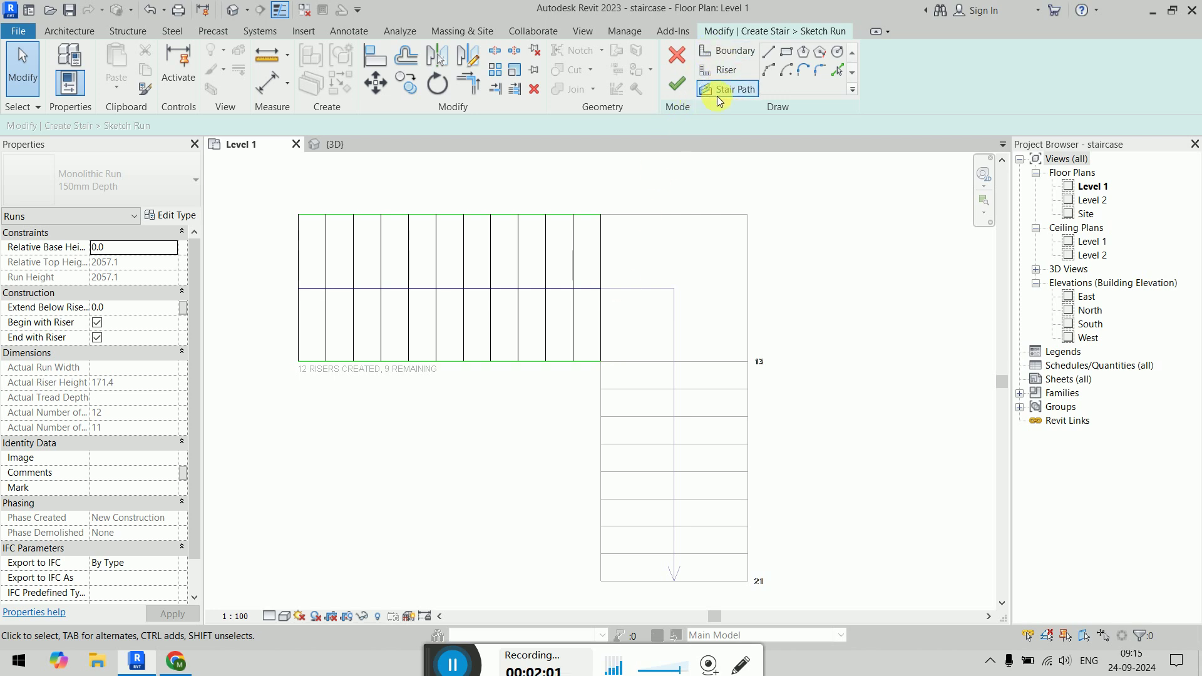
Step: Turn off thin lines and draw a riser line diagonally across the landing from its inner corner to its outer corner
click(723, 72)
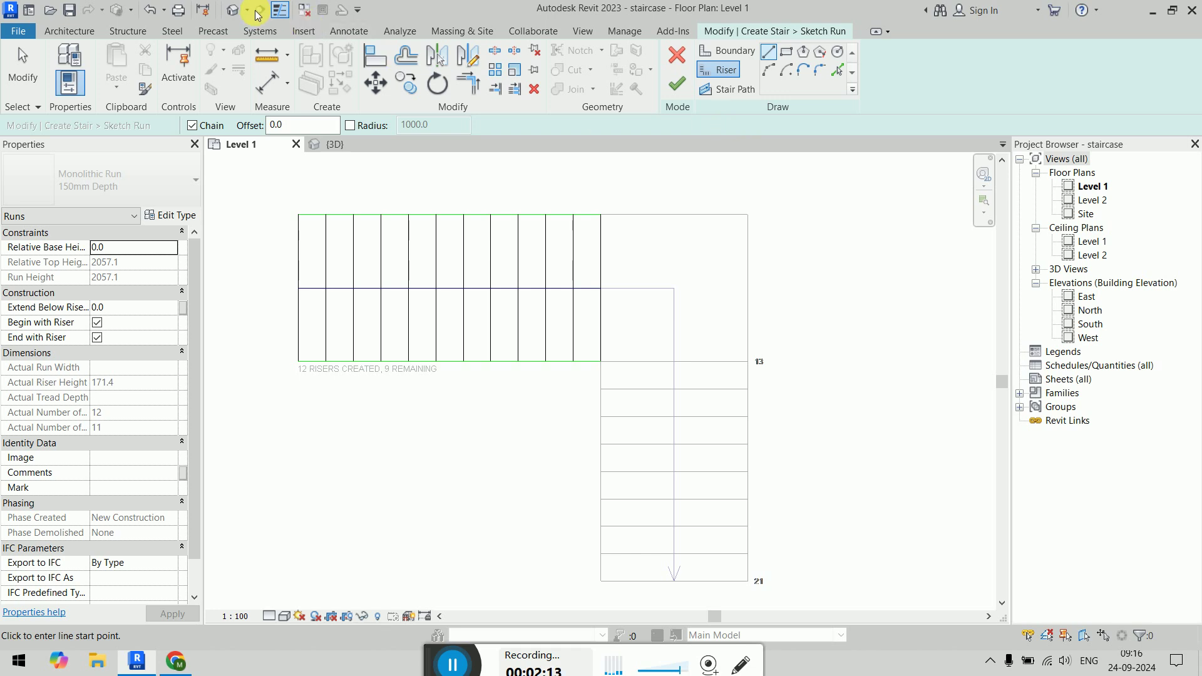
click(279, 9)
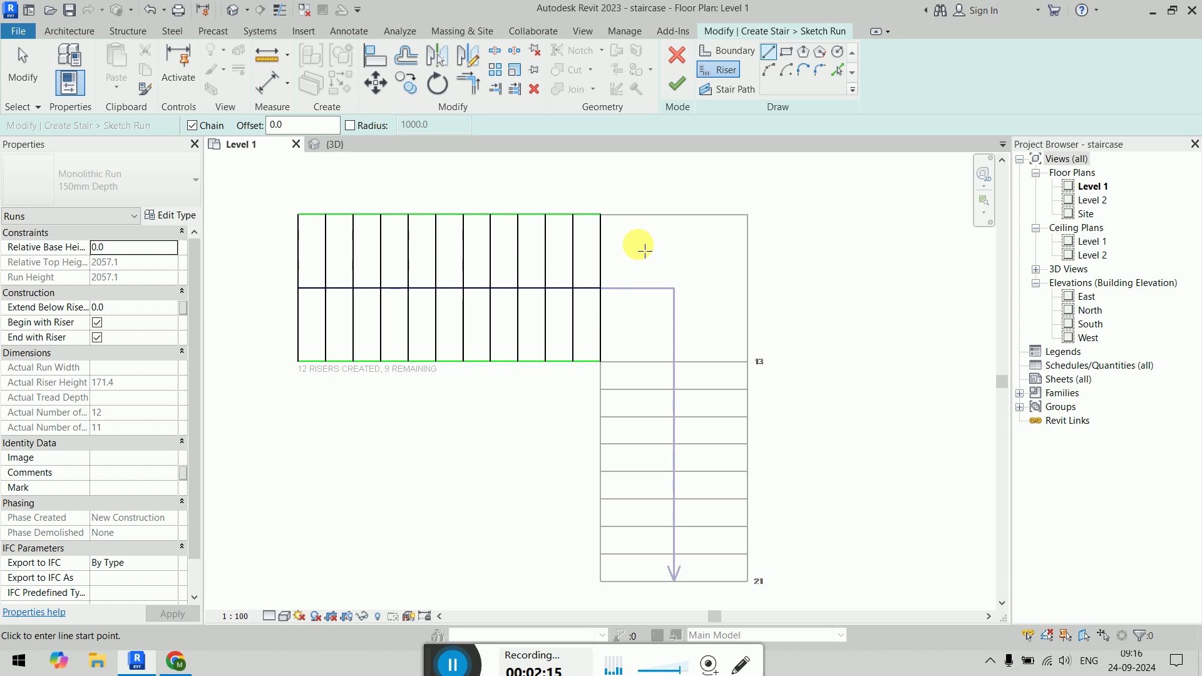
scroll(636, 244, up, 2)
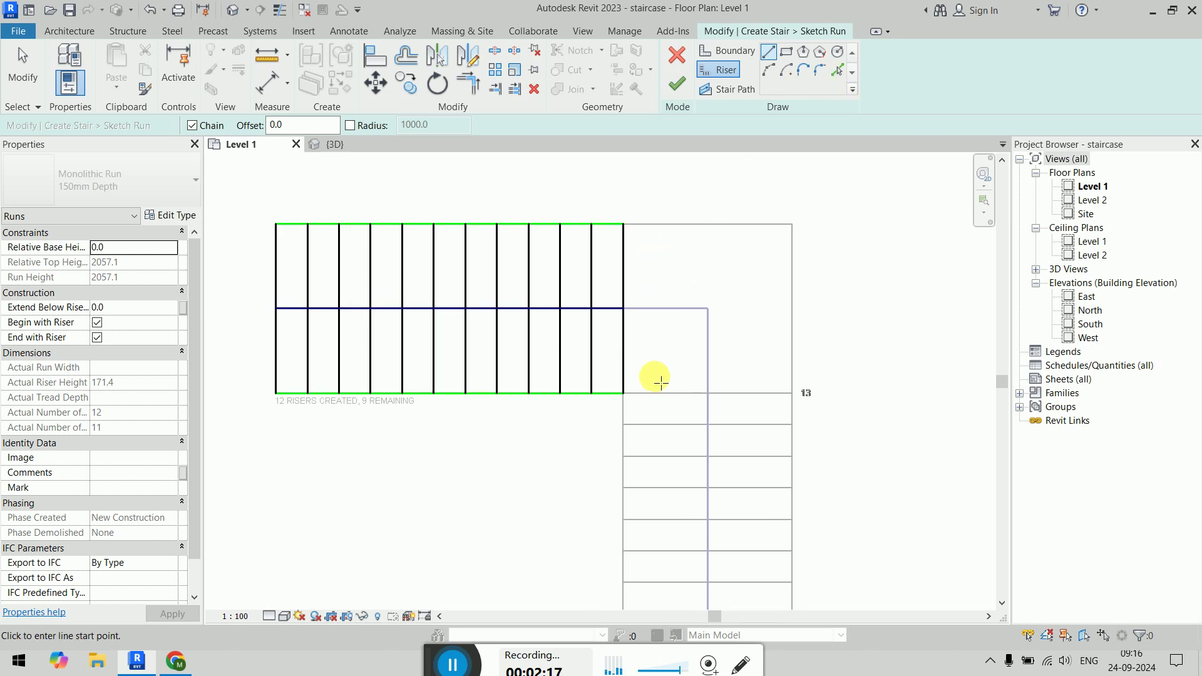
click(623, 393)
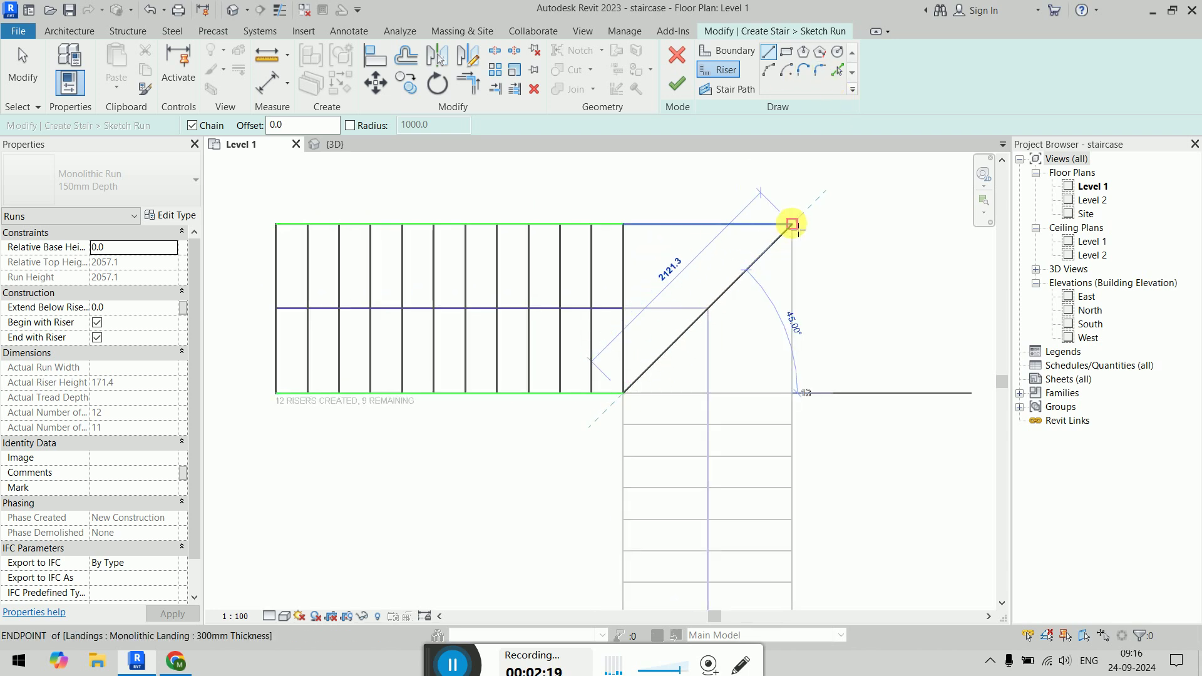
click(792, 224)
key(Escape)
key(Escape)
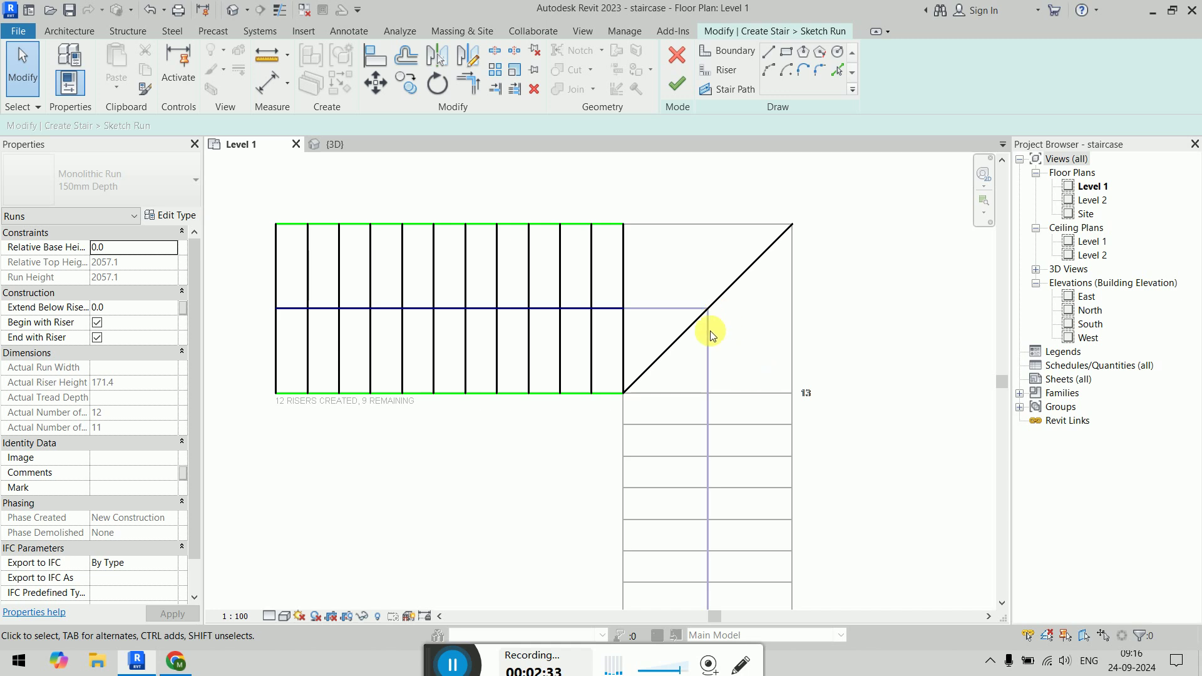
Step: Extend the run's outer boundary line to meet the diagonal riser at the landing's outer corner
key(t)
key(r)
click(610, 224)
click(772, 245)
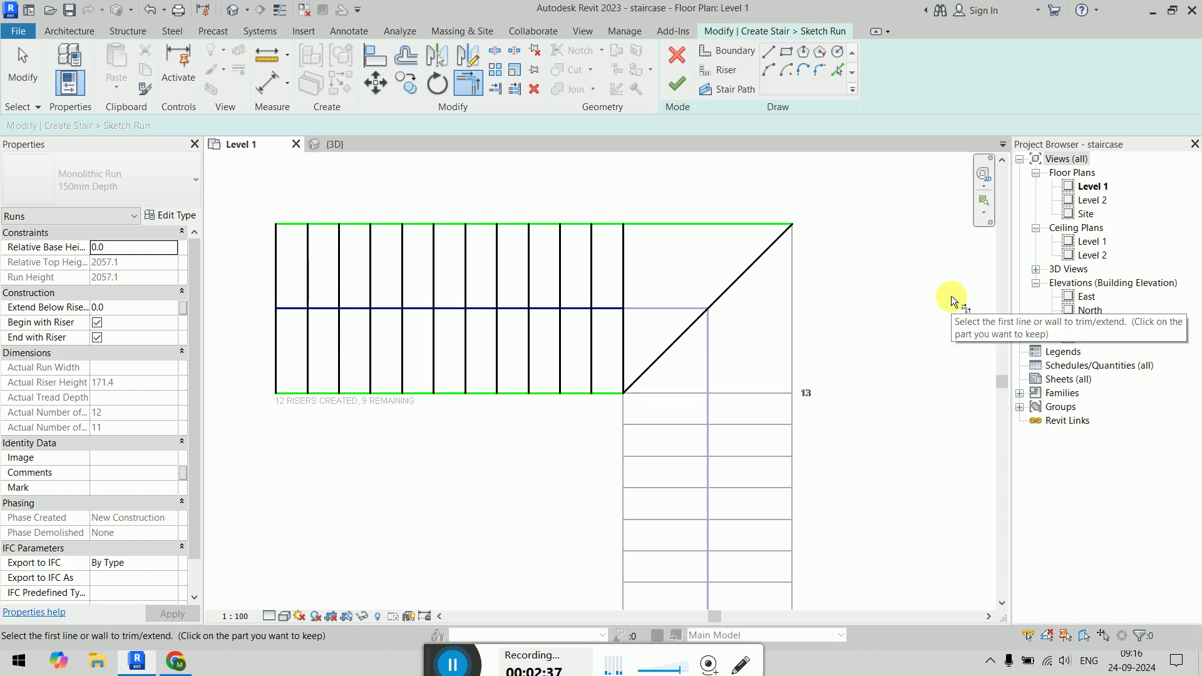
key(Escape)
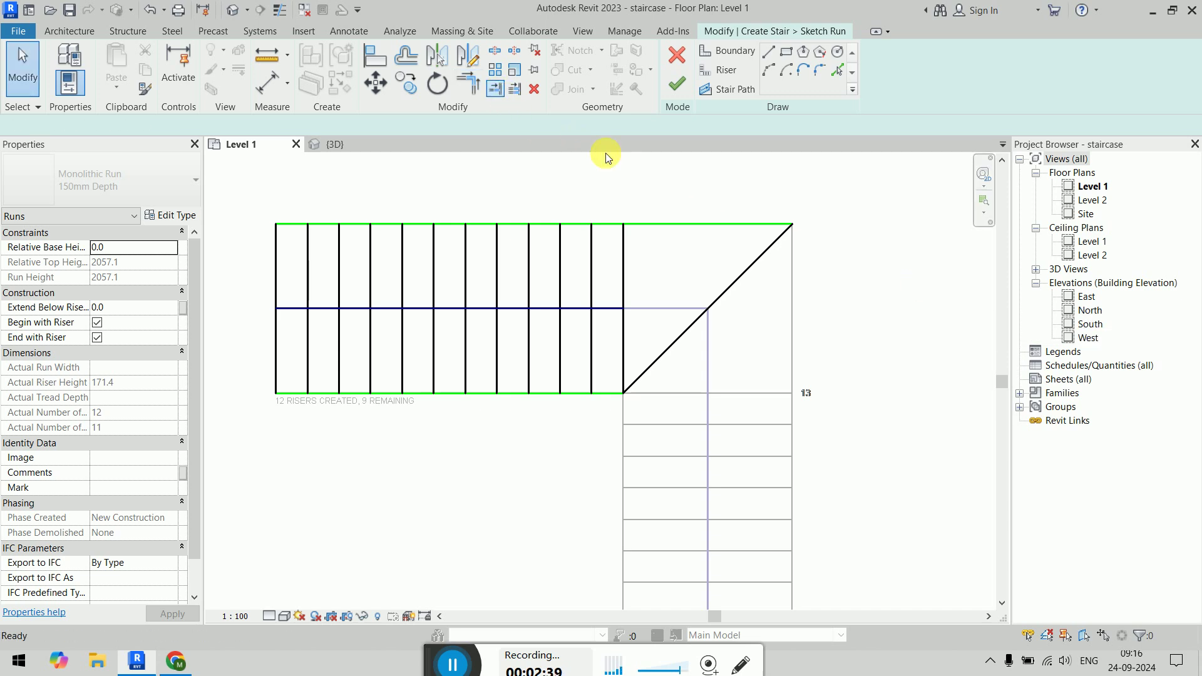
Step: Extend the run's stair path line to the diagonal riser
click(495, 89)
click(742, 269)
click(612, 307)
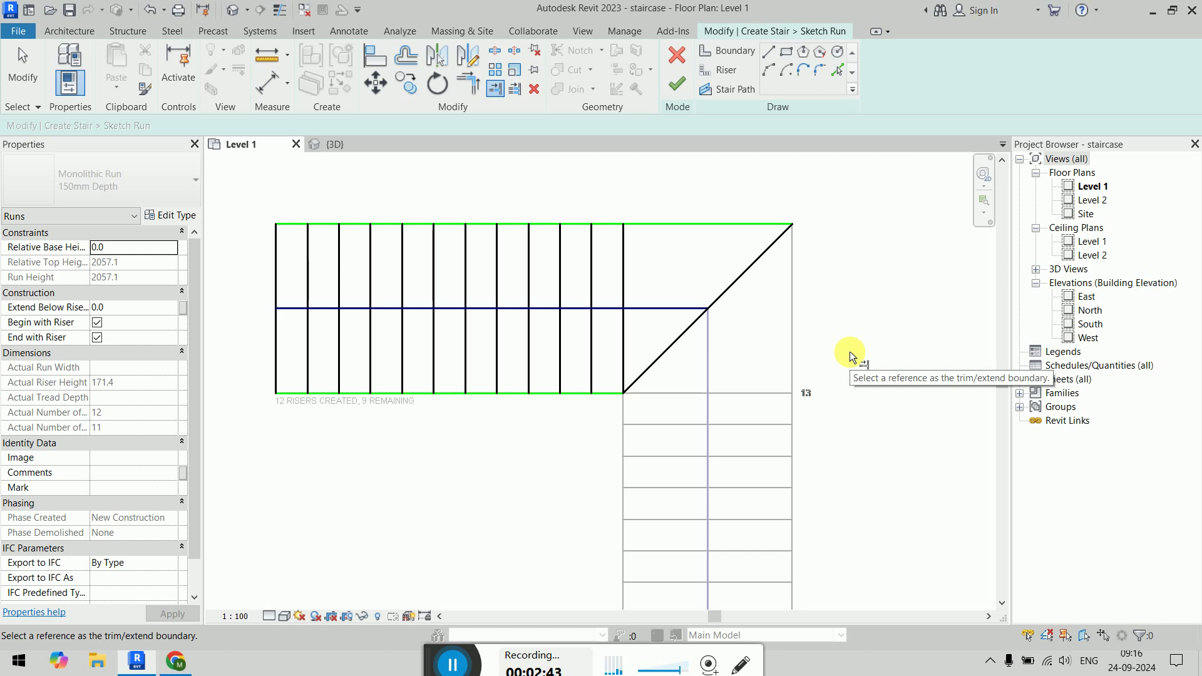
key(Escape)
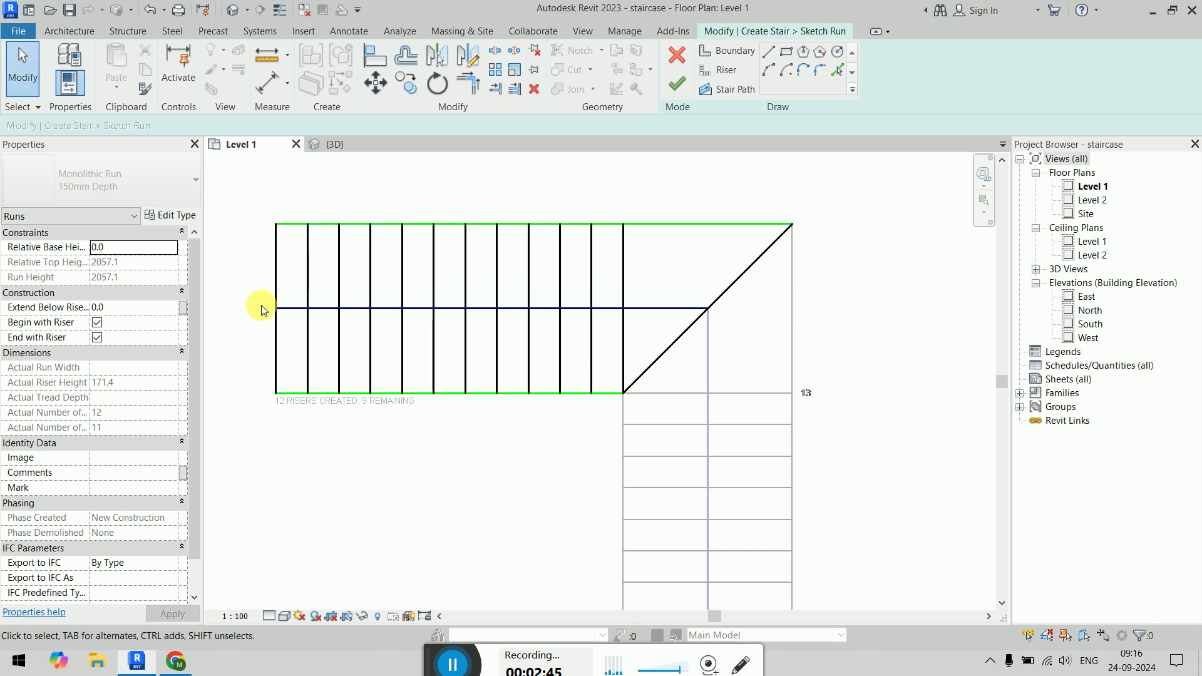
Step: Finish the run sketch and unjoin the run from the landing
scroll(654, 294, down, 2)
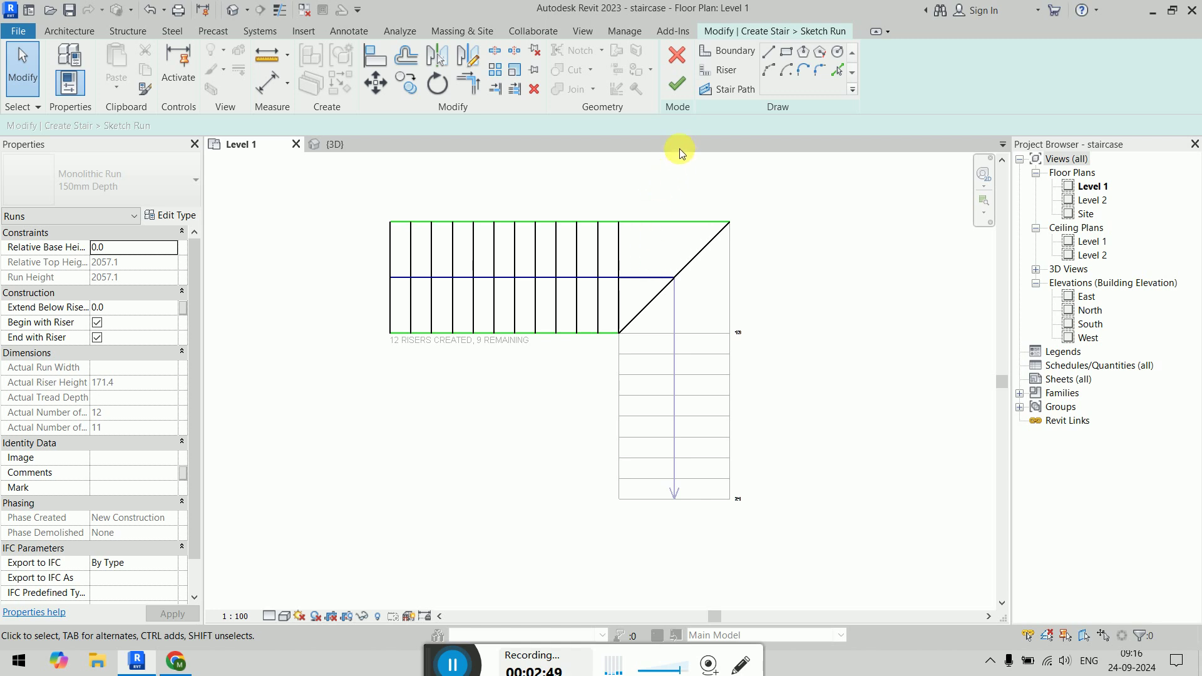
click(675, 97)
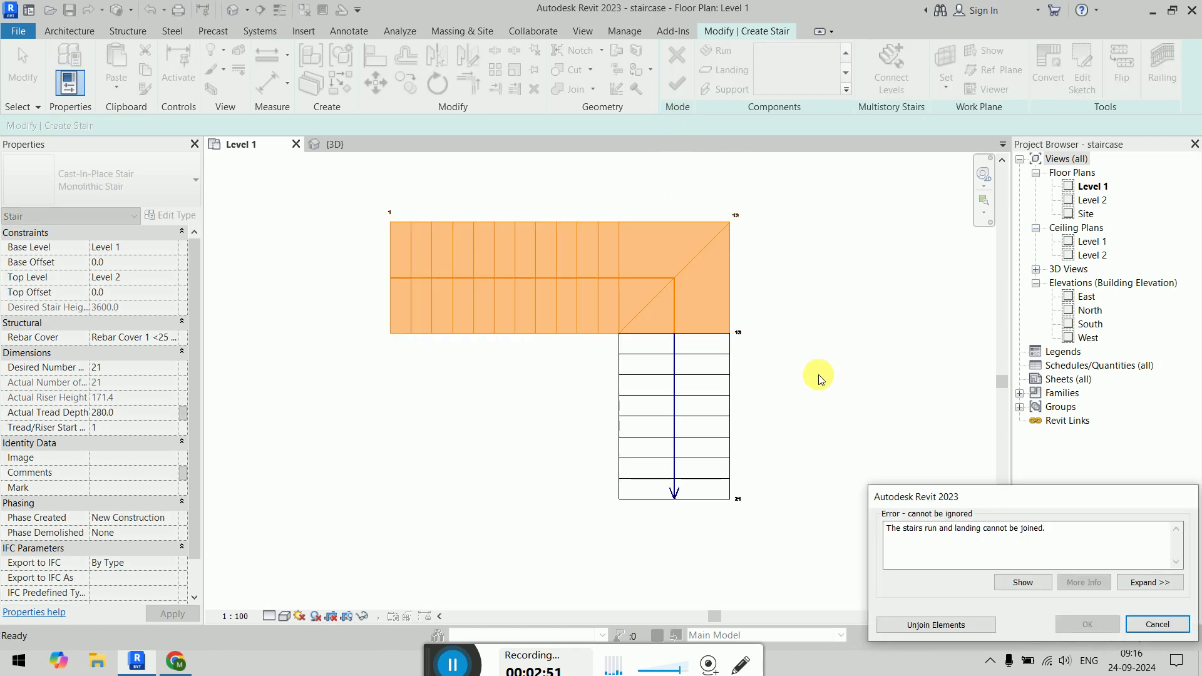
click(979, 624)
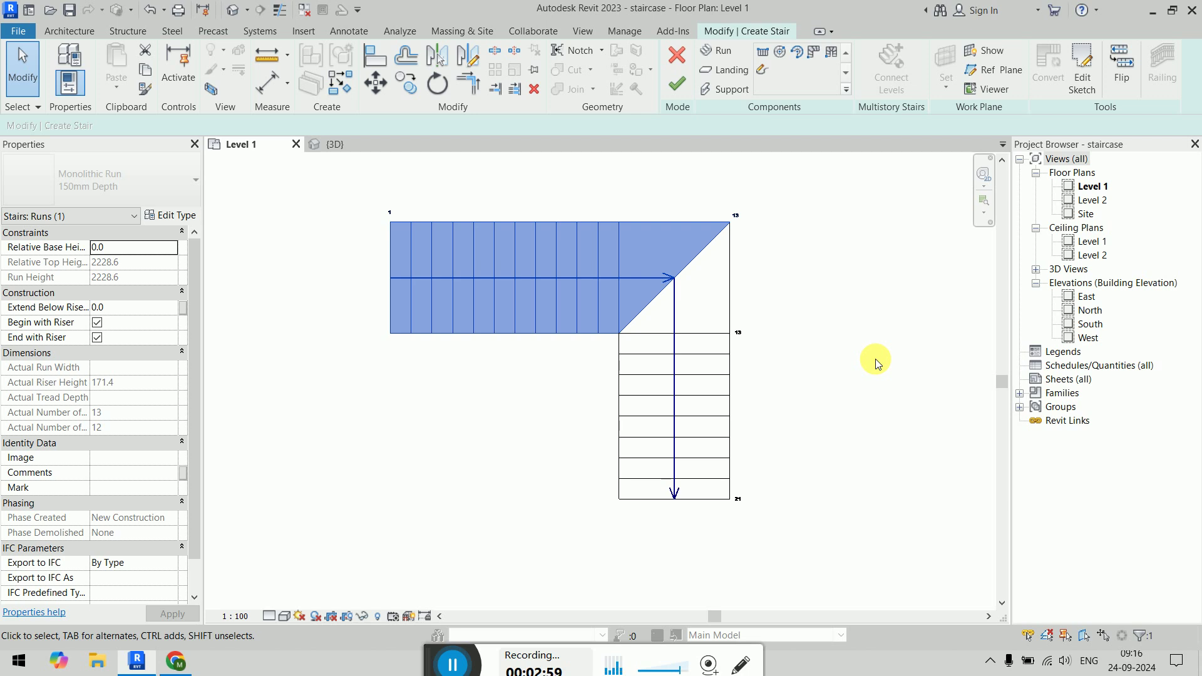
click(798, 306)
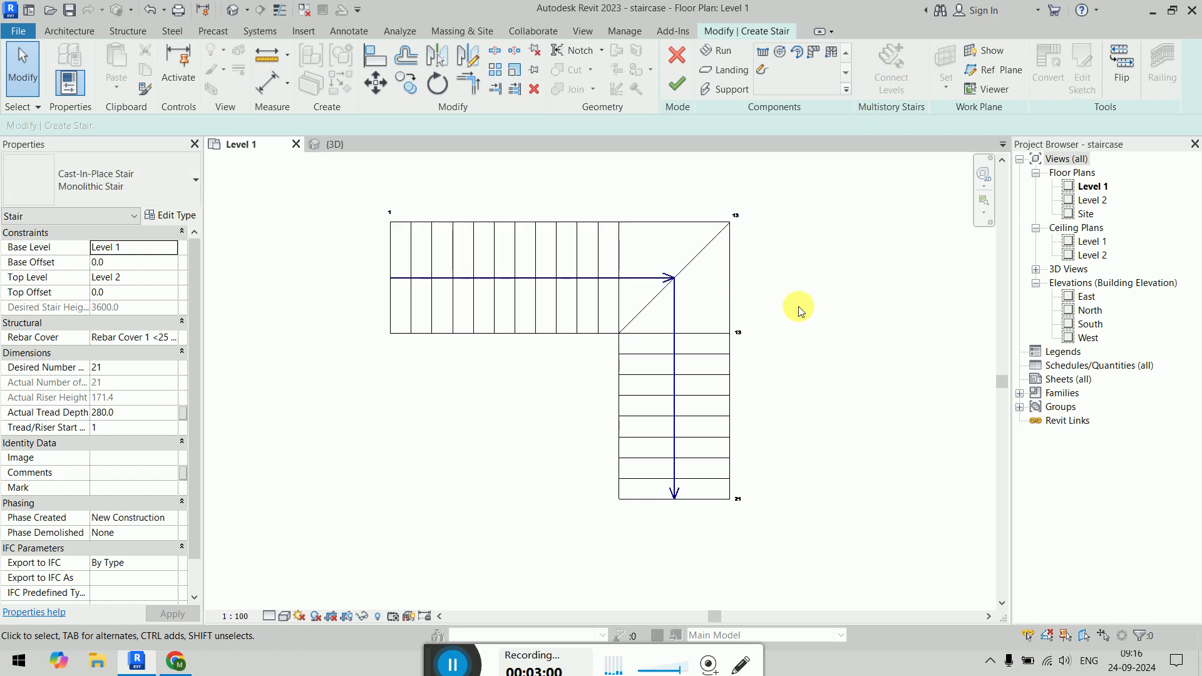
Step: Examine the triangular landing and the extended first run in plan and in the 3D view
click(735, 286)
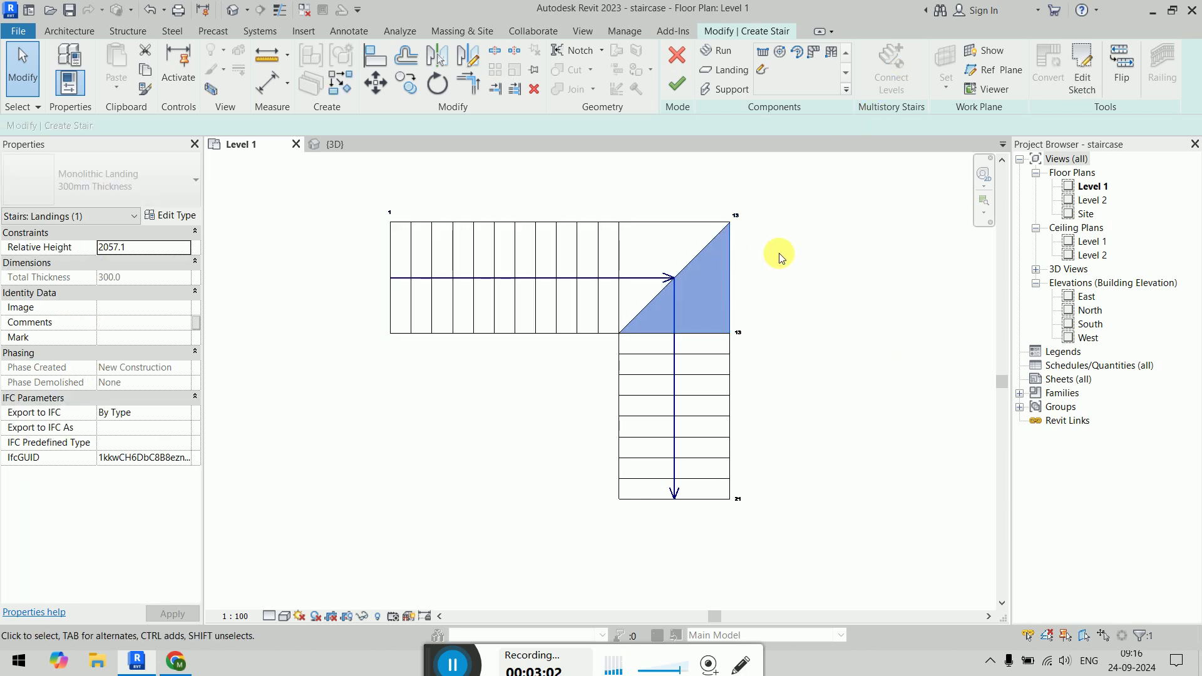
click(712, 228)
click(730, 277)
click(828, 272)
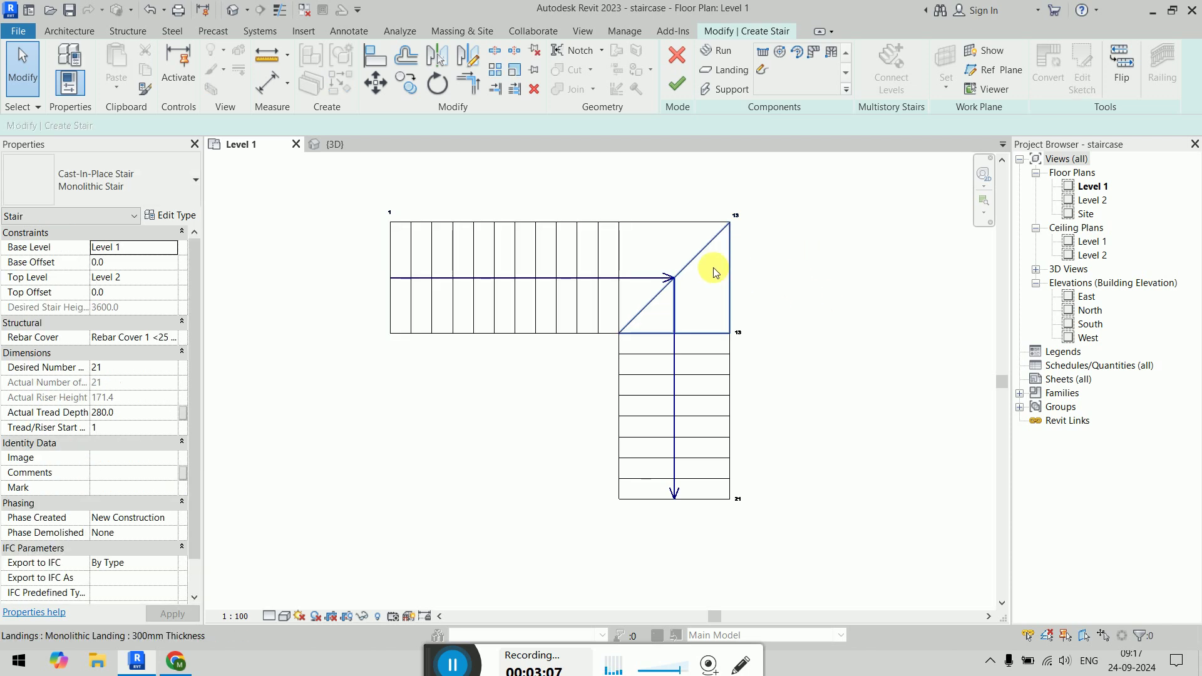
click(849, 363)
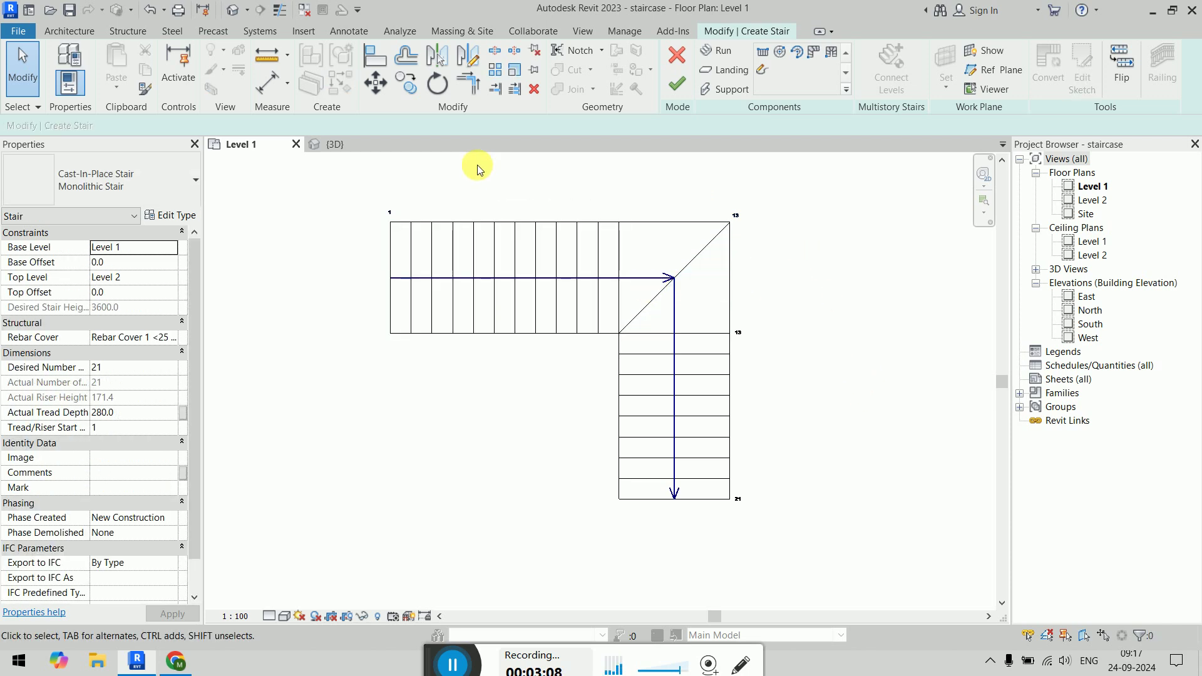
click(350, 145)
scroll(665, 435, down, 3)
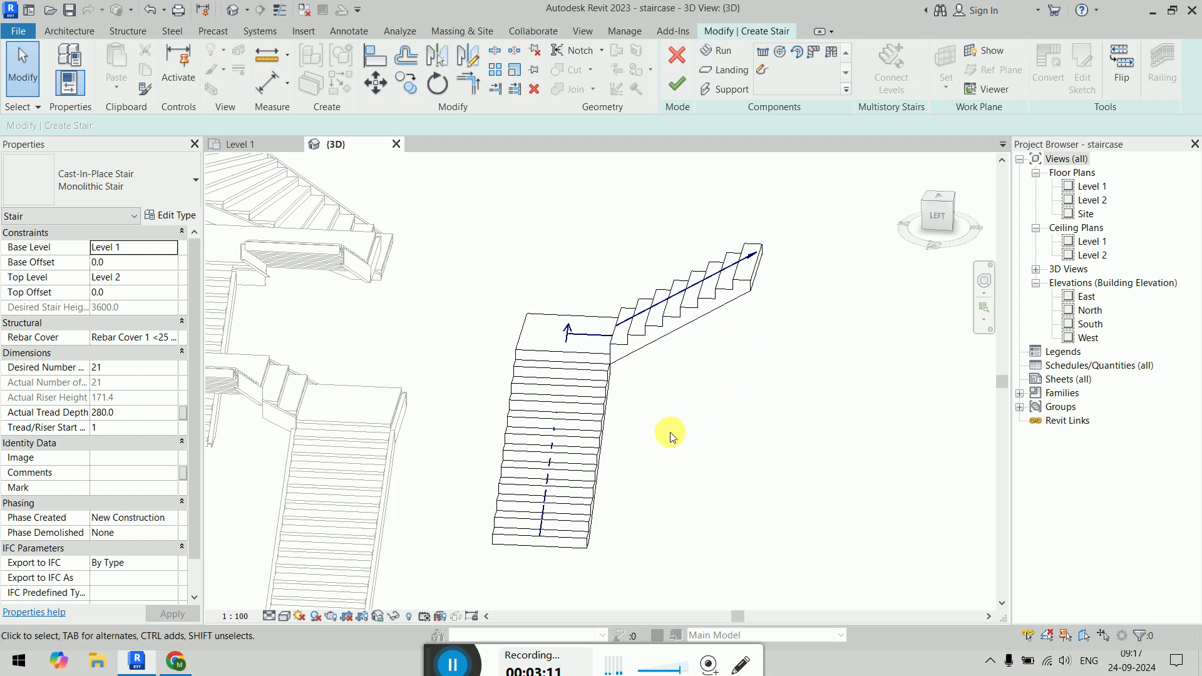
mouse_move(697, 467)
shift+middle_down()
mouse_move(622, 328)
mouse_move(528, 303)
mouse_move(525, 166)
mouse_move(257, 250)
mouse_move(181, 369)
mouse_move(231, 478)
mouse_move(227, 459)
mouse_move(518, 351)
mouse_move(585, 269)
mouse_move(625, 275)
mouse_move(692, 408)
mouse_move(698, 457)
shift+middle_up()
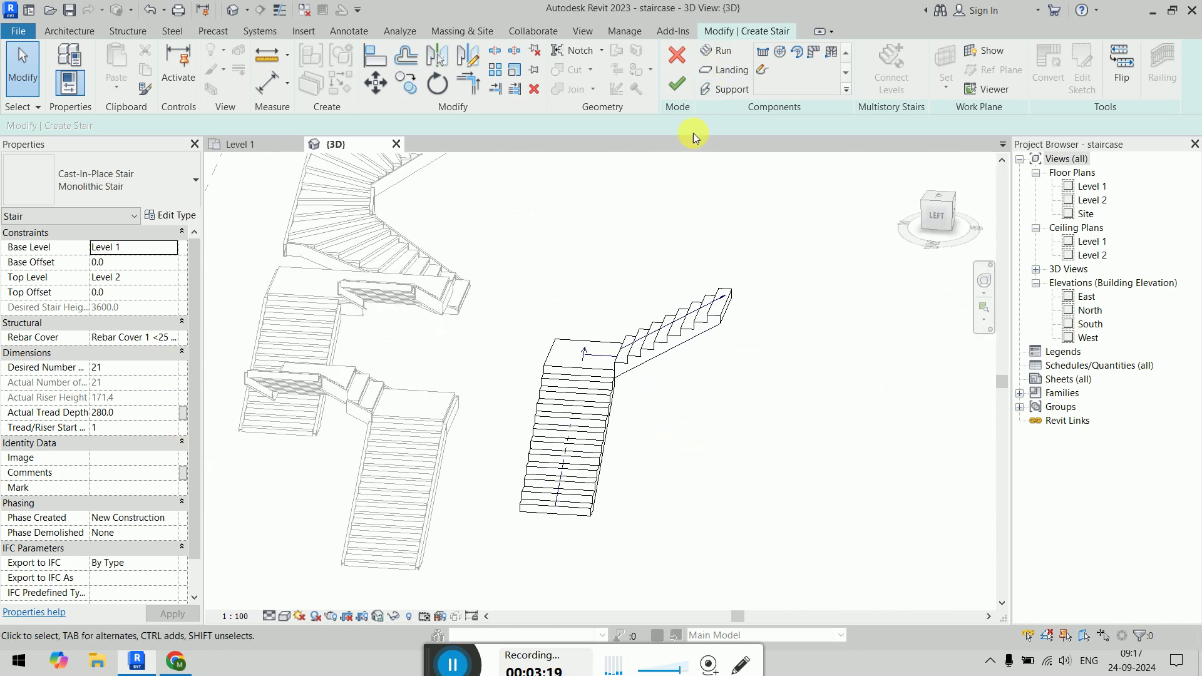
Step: Inspect the triangular landing's boundary sketch in the Level 1 floor plan
click(251, 143)
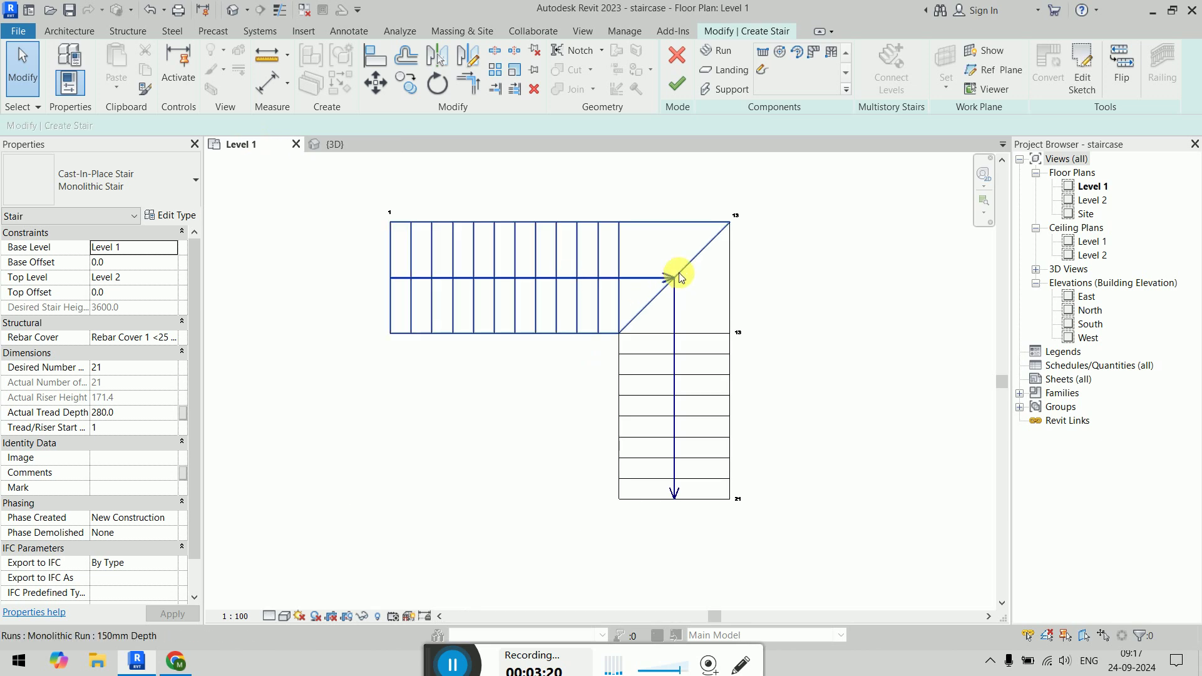
click(726, 281)
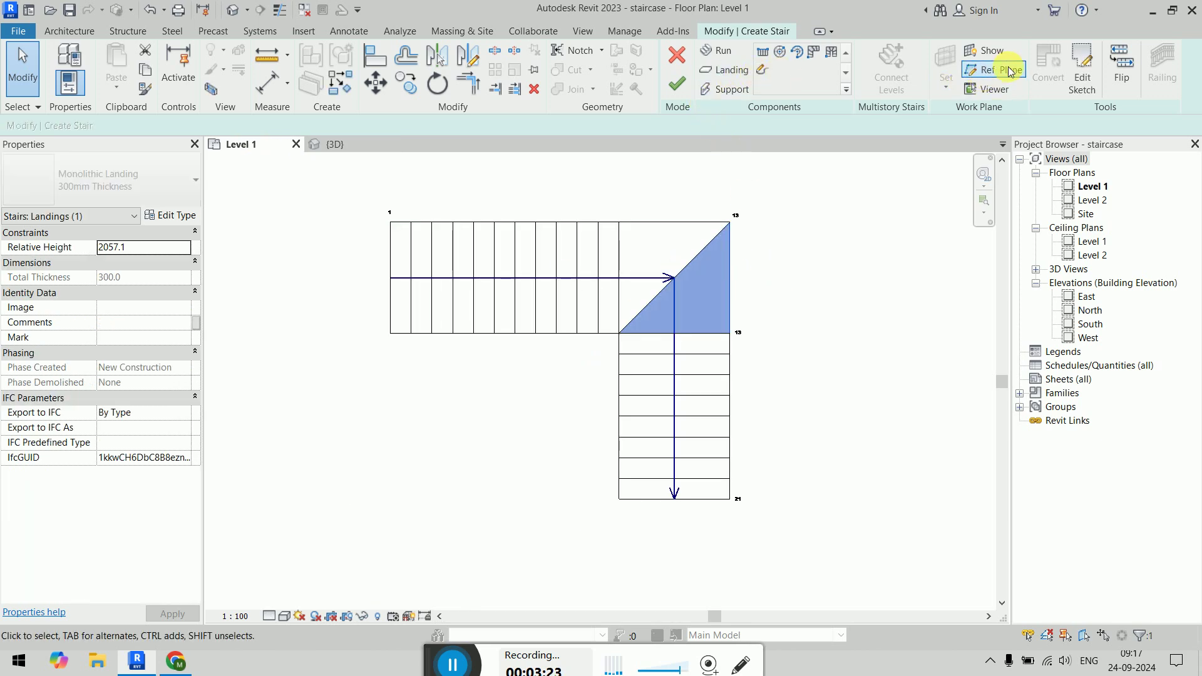
click(1088, 81)
scroll(798, 325, up, 3)
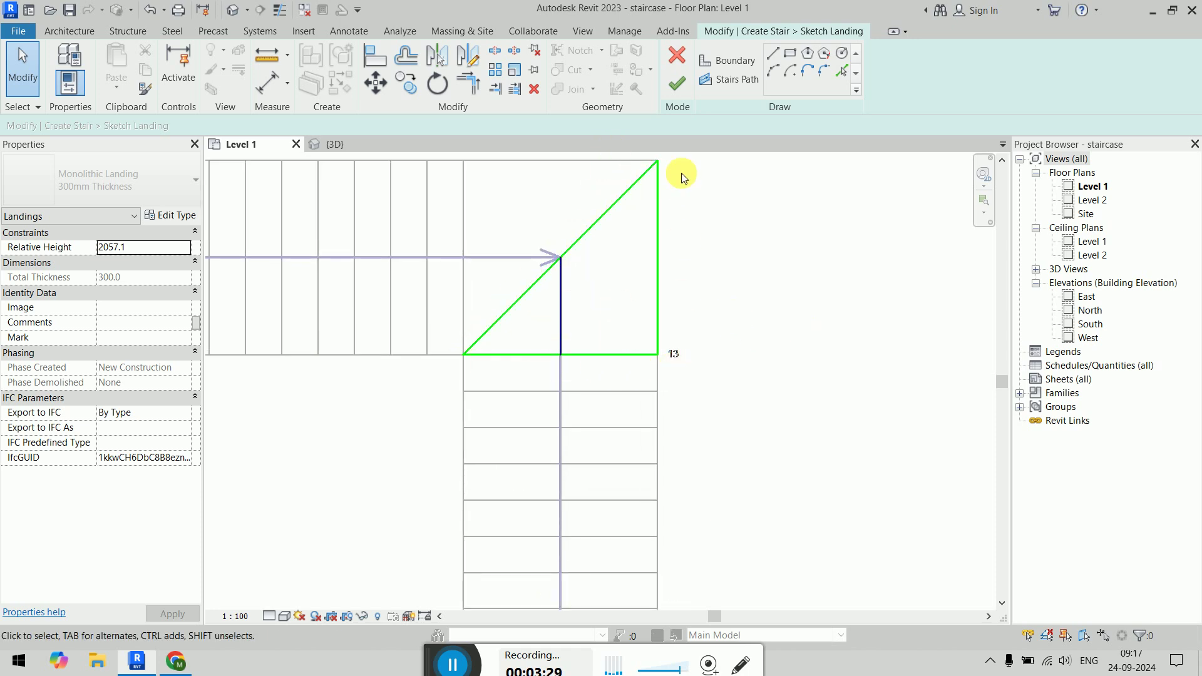
click(755, 308)
Step: Convert the second run (risers 13 to 21) to a sketch-based component, then finish its sketch and the stair edit
click(586, 368)
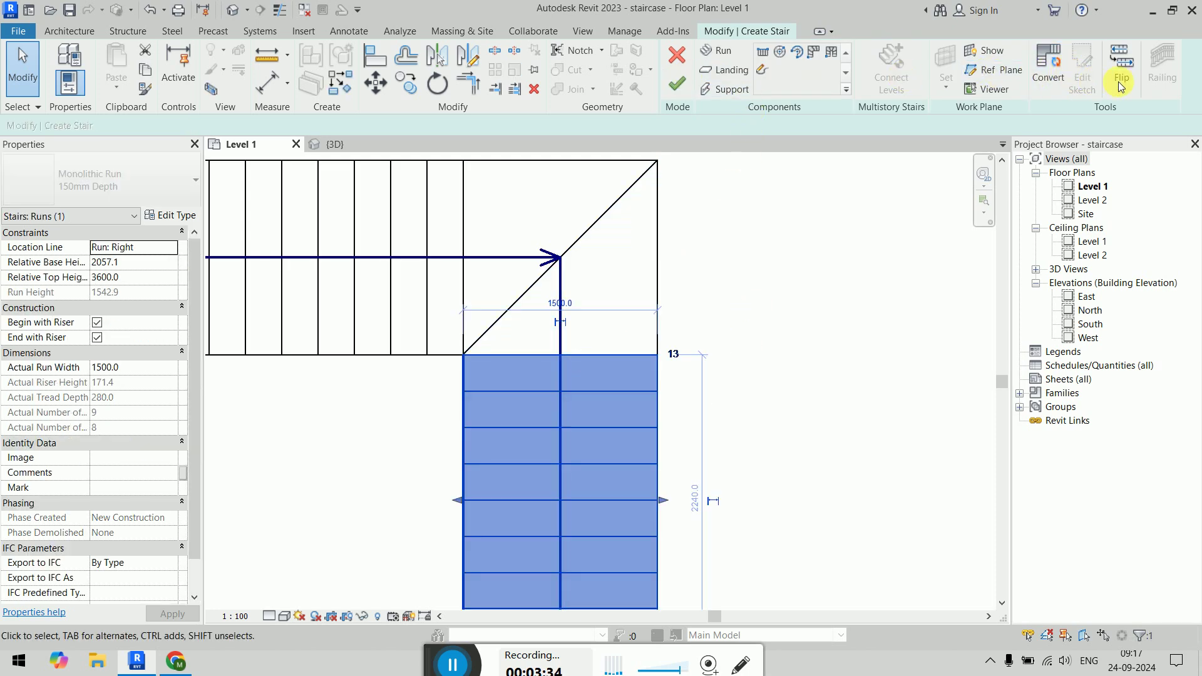
click(1048, 68)
click(1082, 68)
scroll(810, 370, down, 2)
middle_drag(777, 400, 750, 333)
click(676, 83)
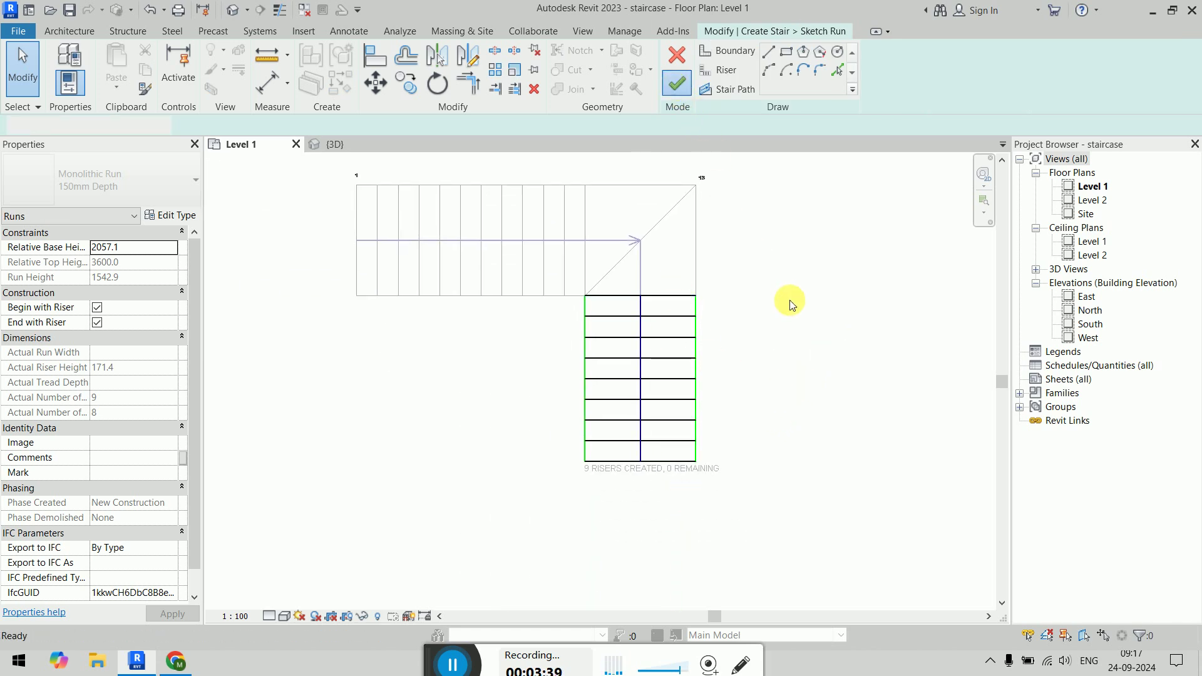
click(674, 82)
click(776, 256)
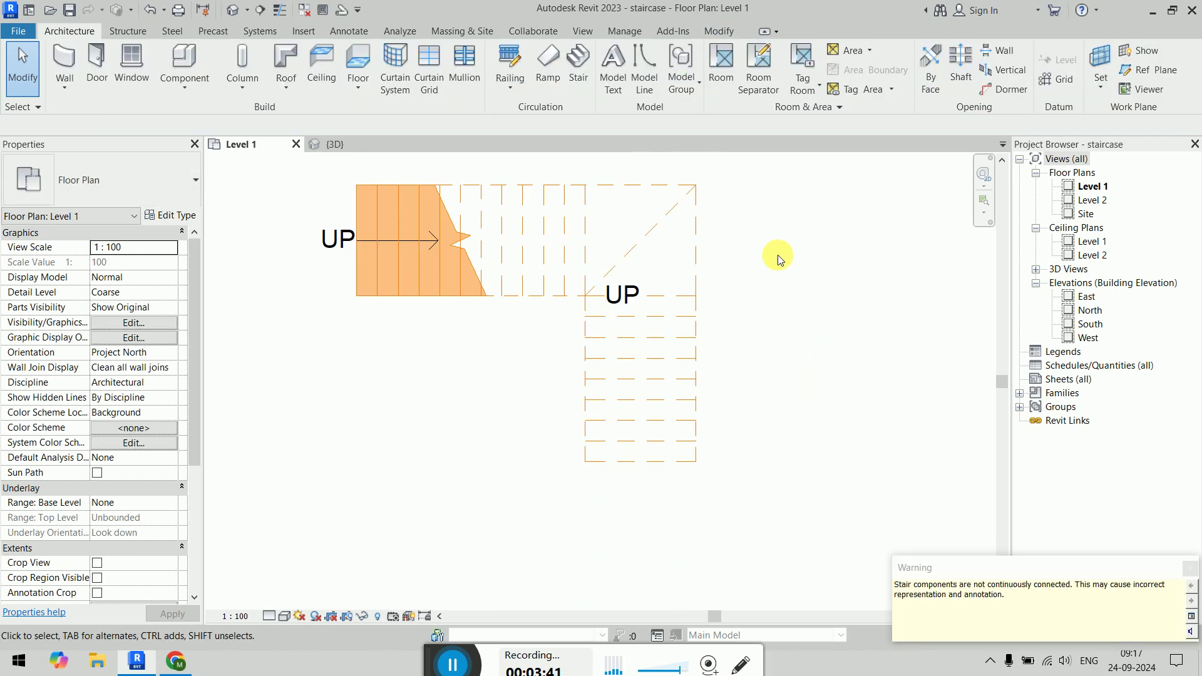
Step: Check the stair in the 3D view and undo the finished stair edit and the second run's sketch edit
key(ctrl+Tab)
shift+middle_drag(714, 437, 698, 479)
double_click(717, 459)
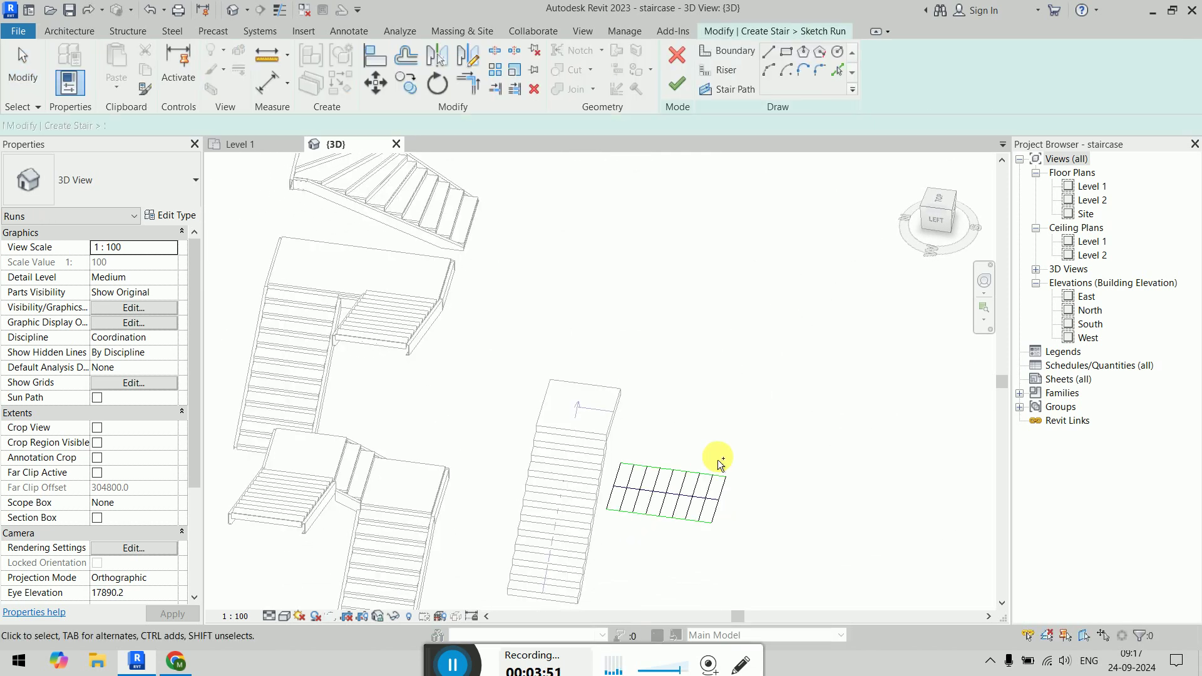
key(ctrl+z)
key(ctrl+z)
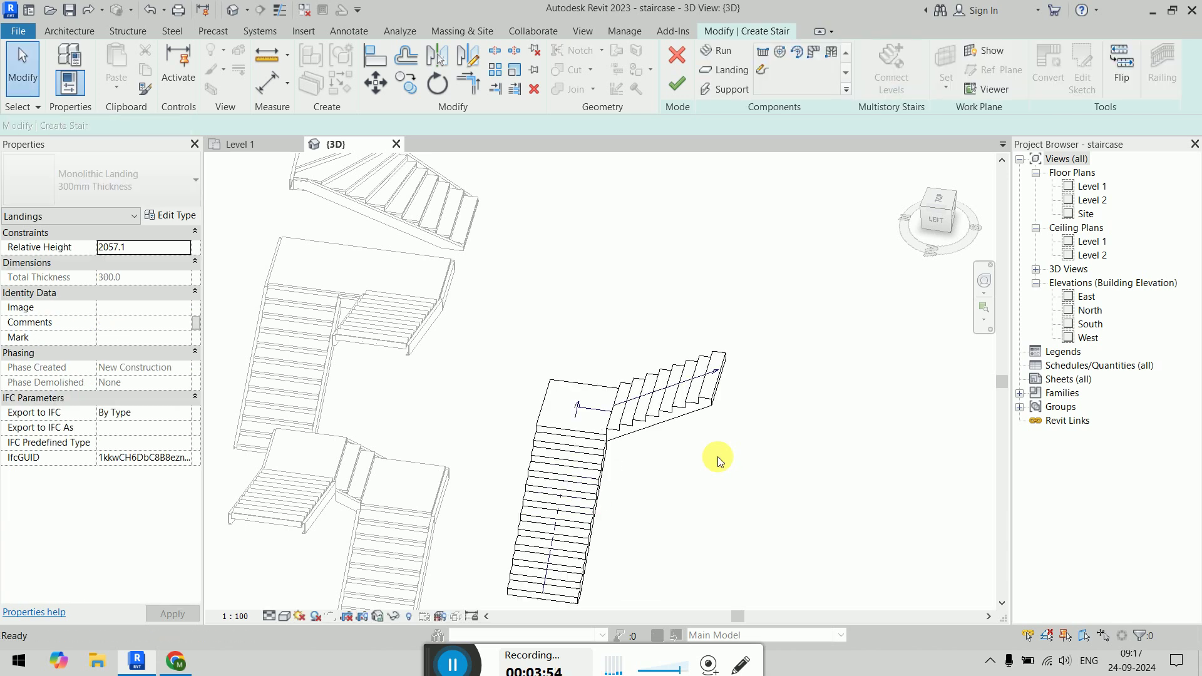
Step: In the Level 1 floor plan, undo the first run's diagonal riser edit and the triangular reshaping of the corner landing
click(236, 146)
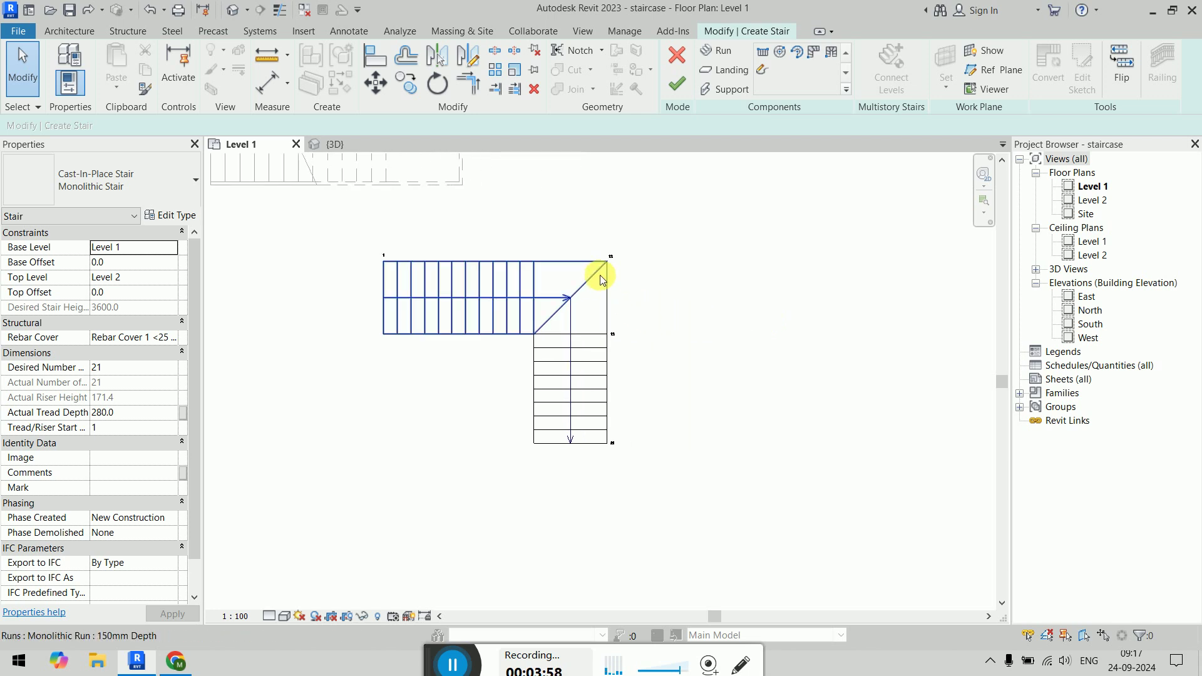
double_click(600, 275)
scroll(600, 275, up, 5)
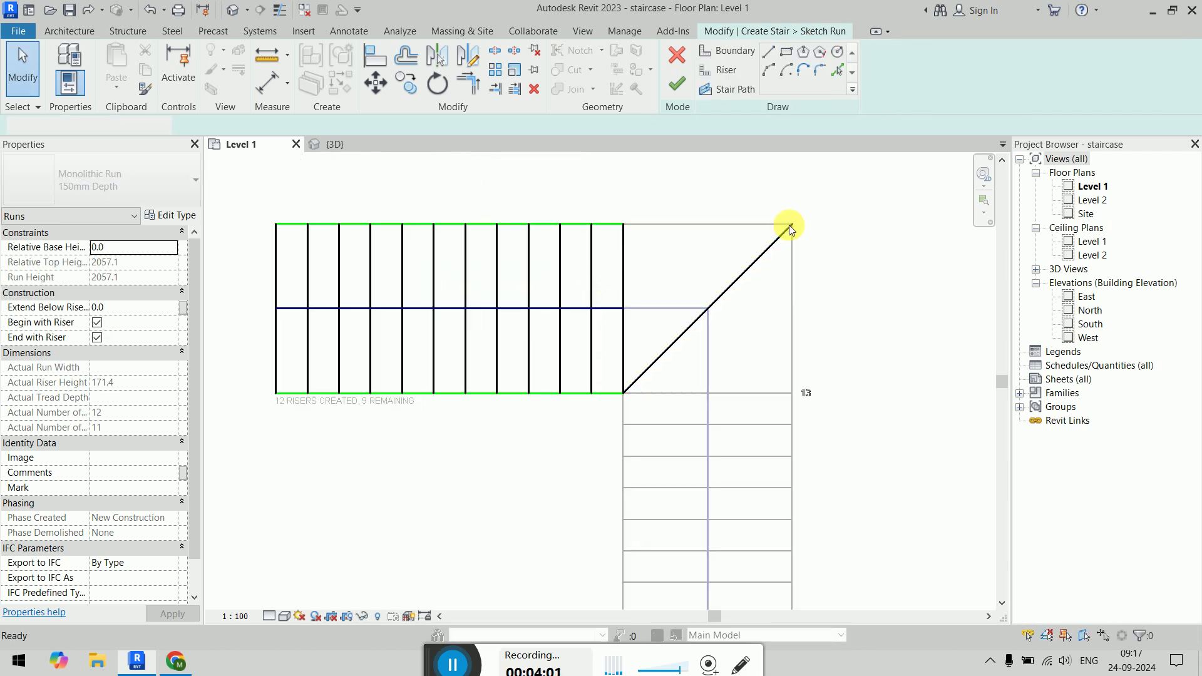
key(ctrl+z)
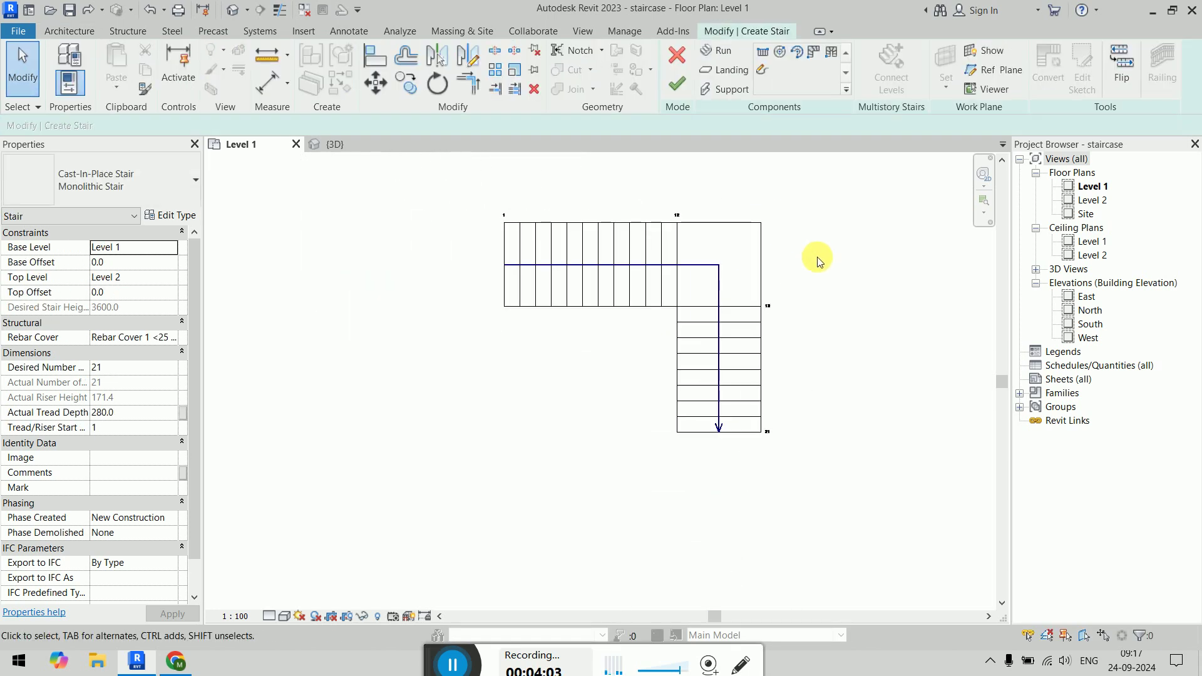
click(685, 257)
scroll(742, 253, up, 2)
click(1052, 76)
click(1082, 73)
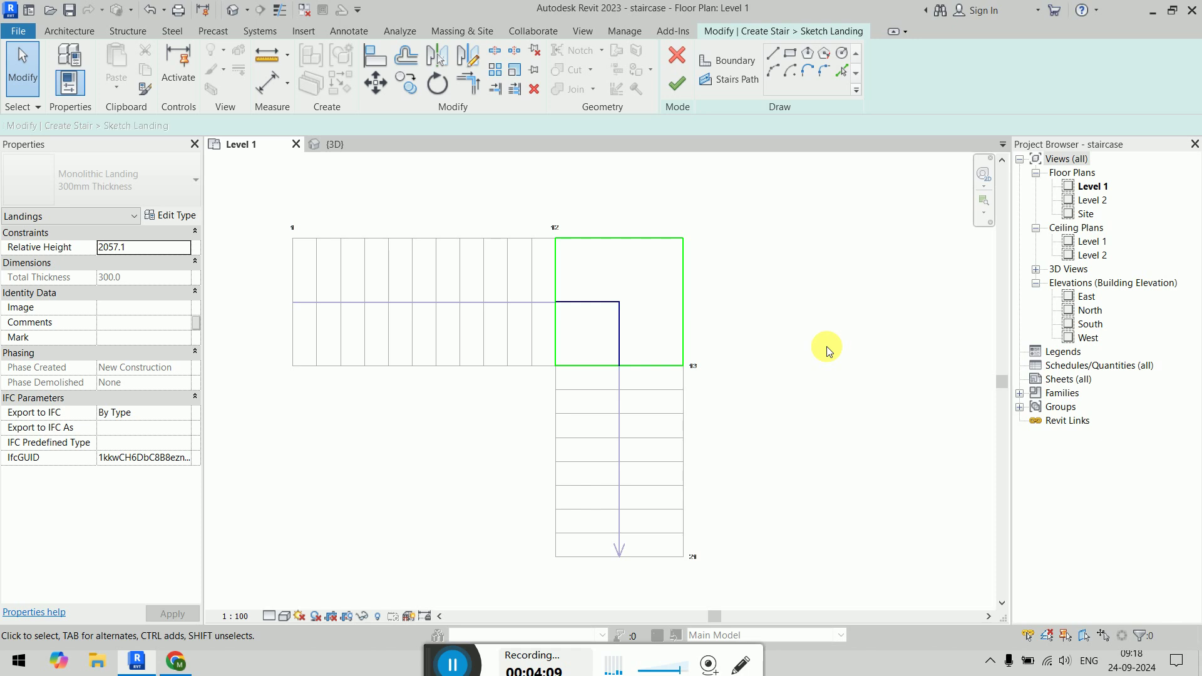
click(729, 60)
click(773, 54)
click(554, 367)
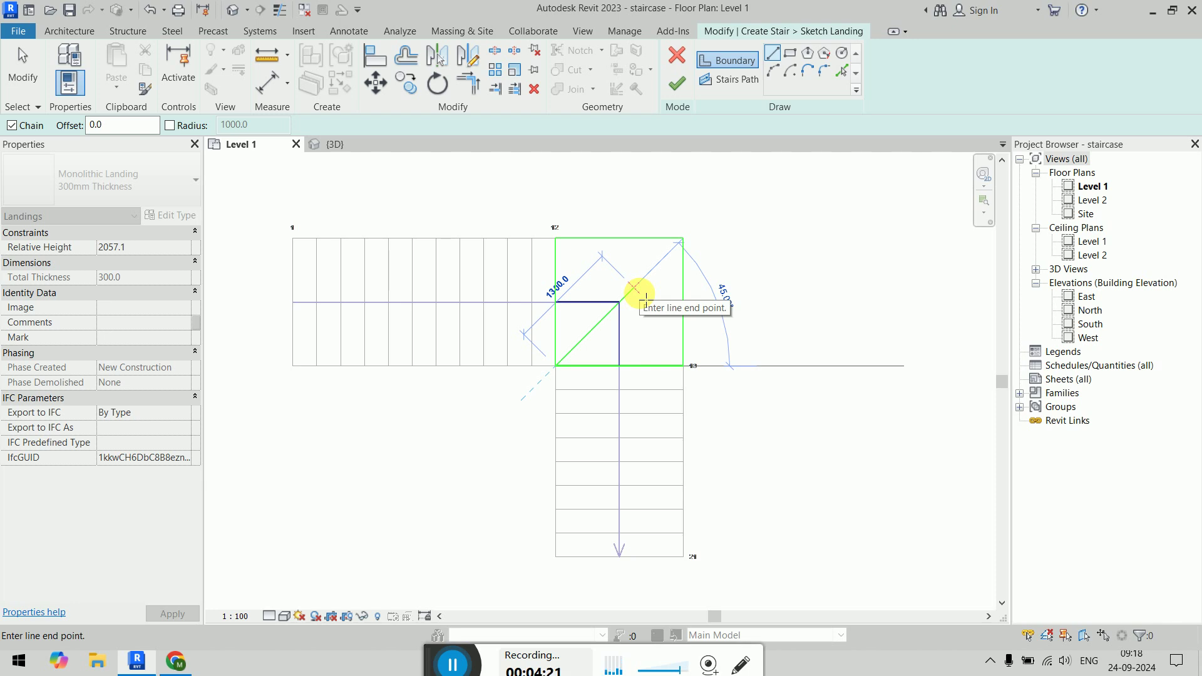
key(Escape)
key(Escape)
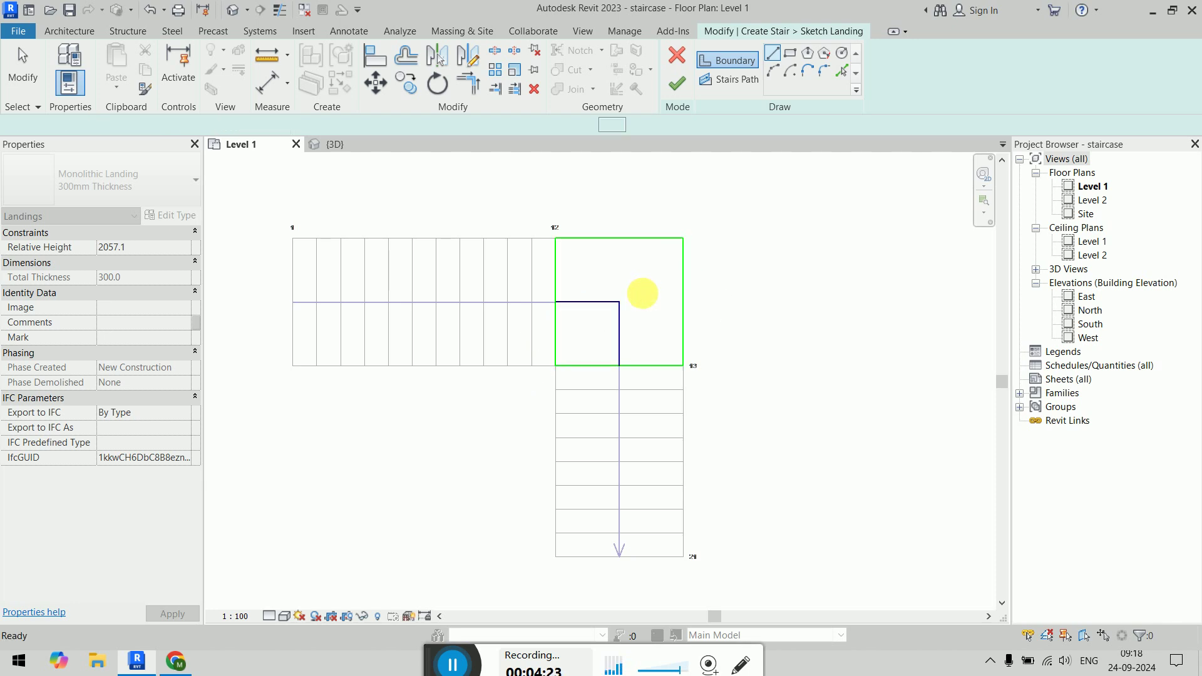
Step: Delete the square corner landing between the two stair runs
click(777, 256)
click(635, 250)
key(Delete)
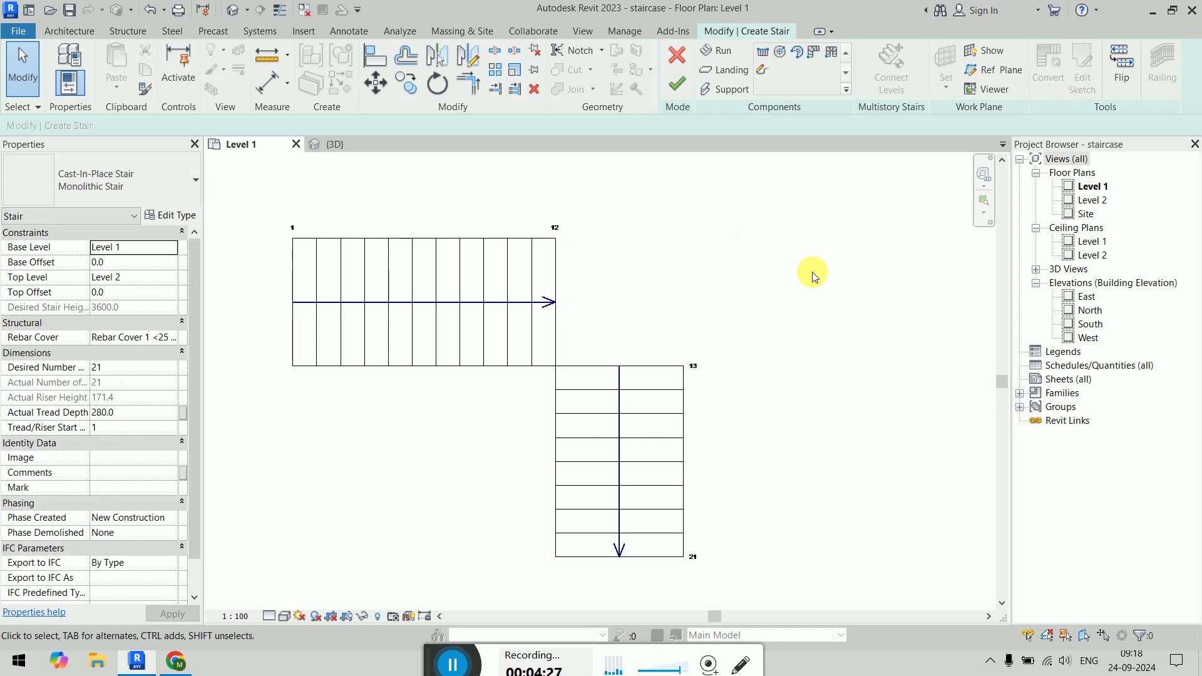
click(553, 245)
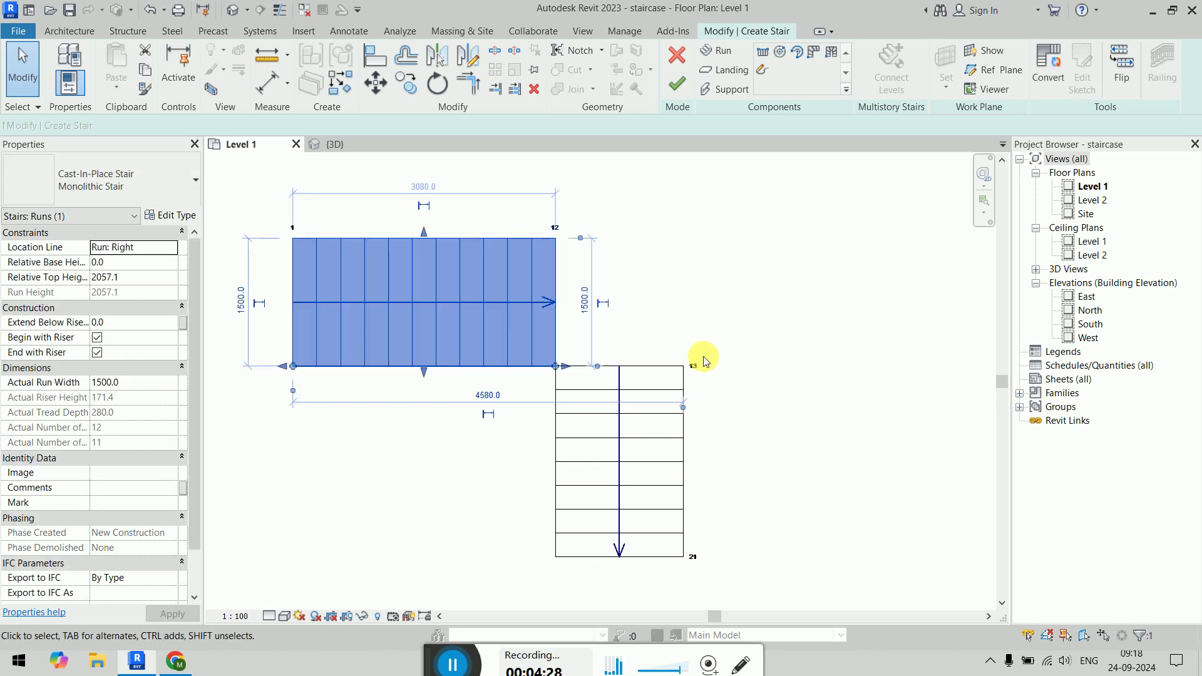
click(663, 441)
click(785, 329)
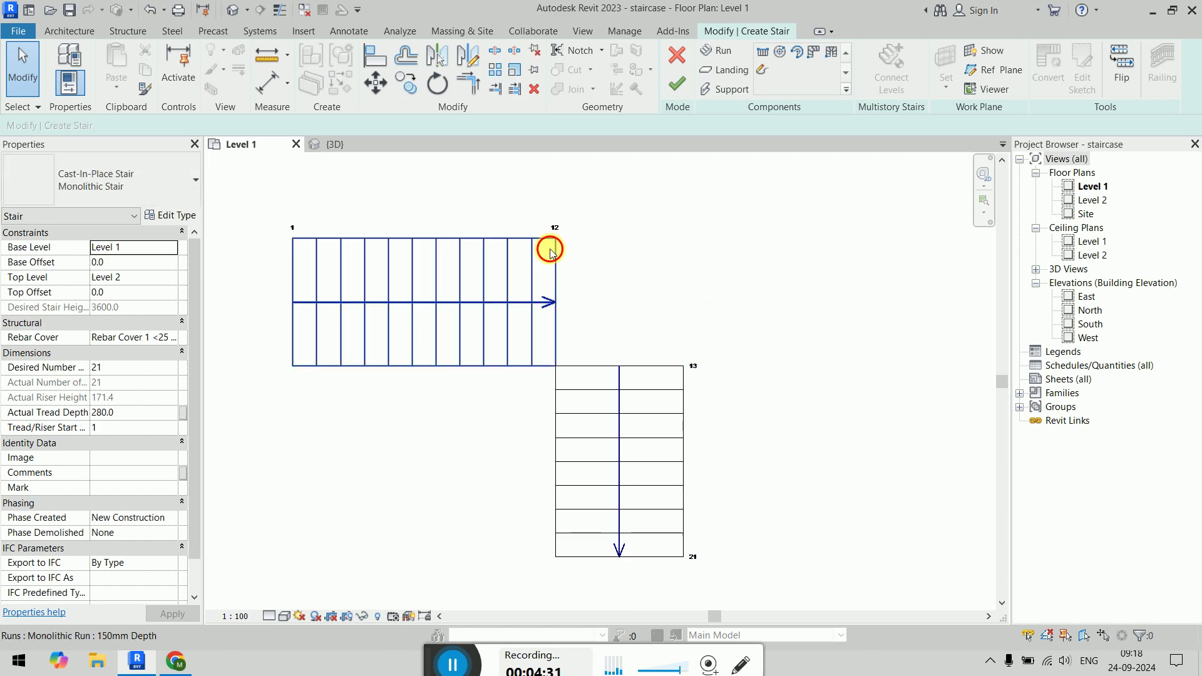
Step: Convert the first run to a sketch-based component and sketch a 45° diagonal riser from the inner corner to the outer corner
click(550, 249)
click(1048, 72)
click(1081, 72)
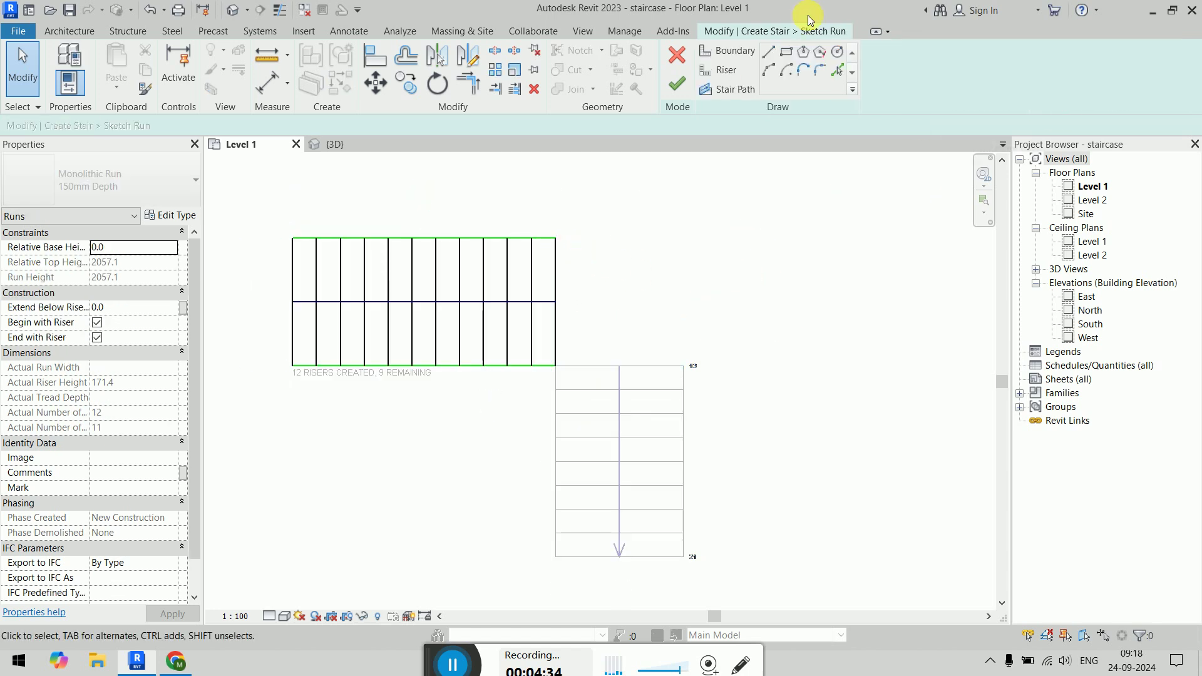
click(720, 69)
click(556, 366)
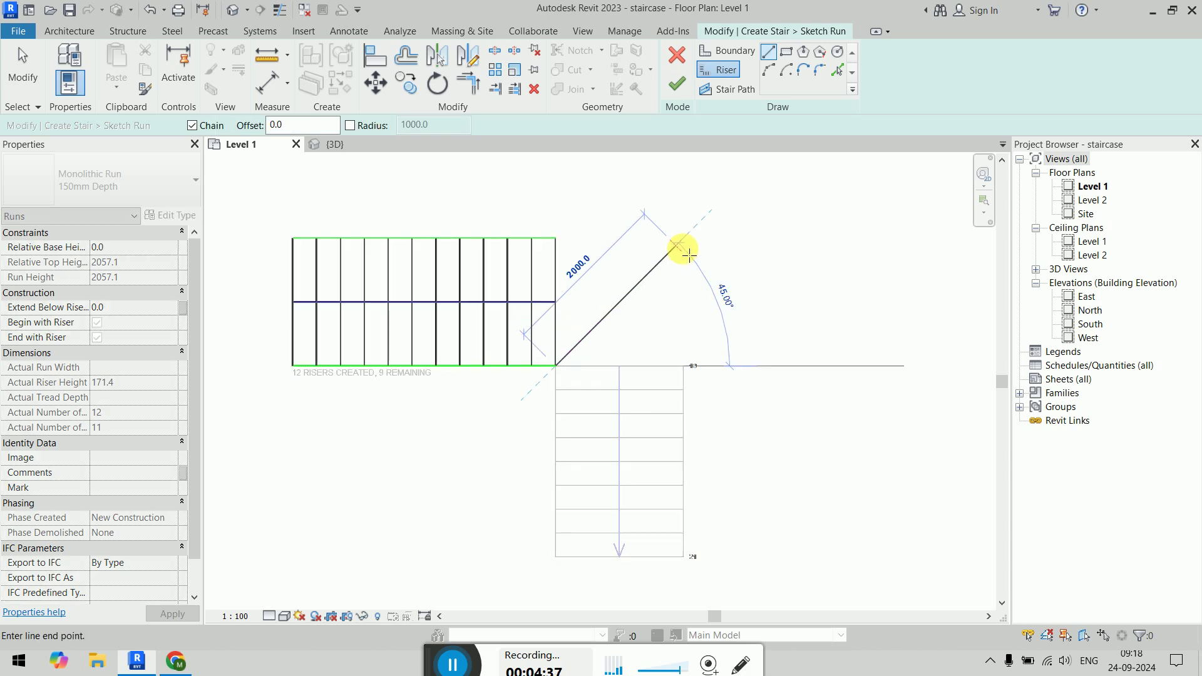
click(697, 240)
key(Escape)
key(Escape)
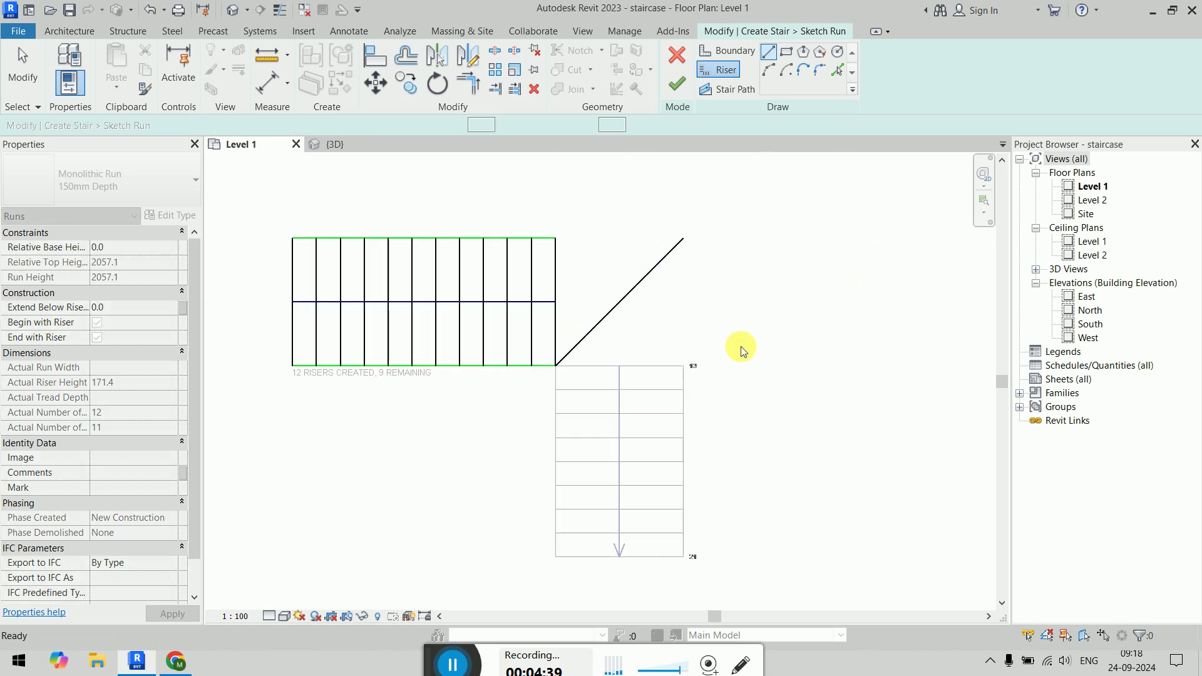
Step: Extend the first run's outer boundary to meet the diagonal riser and try to finish the run sketch
key(t)
key(r)
click(549, 239)
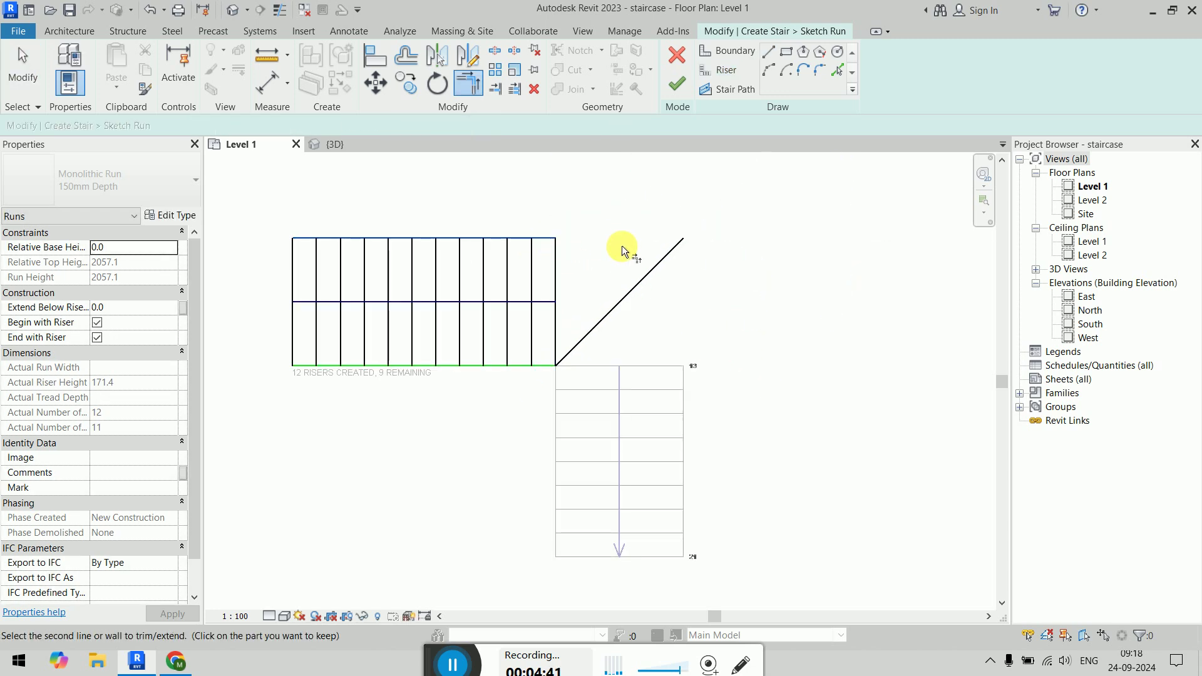
click(659, 263)
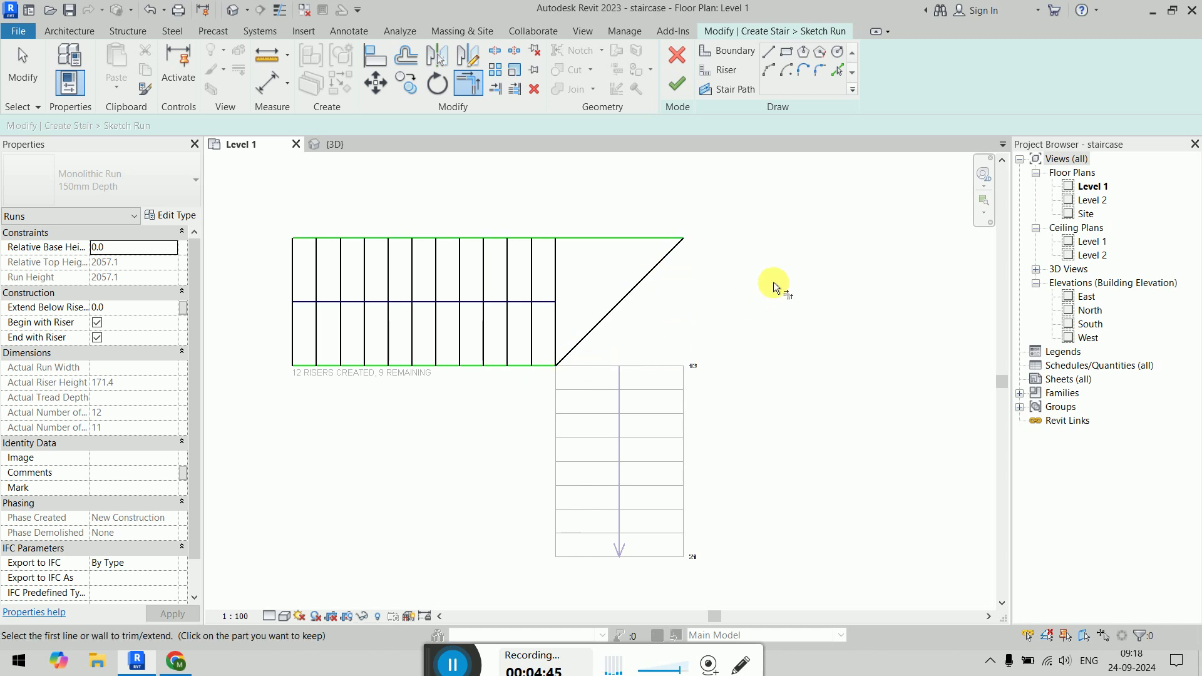
click(677, 83)
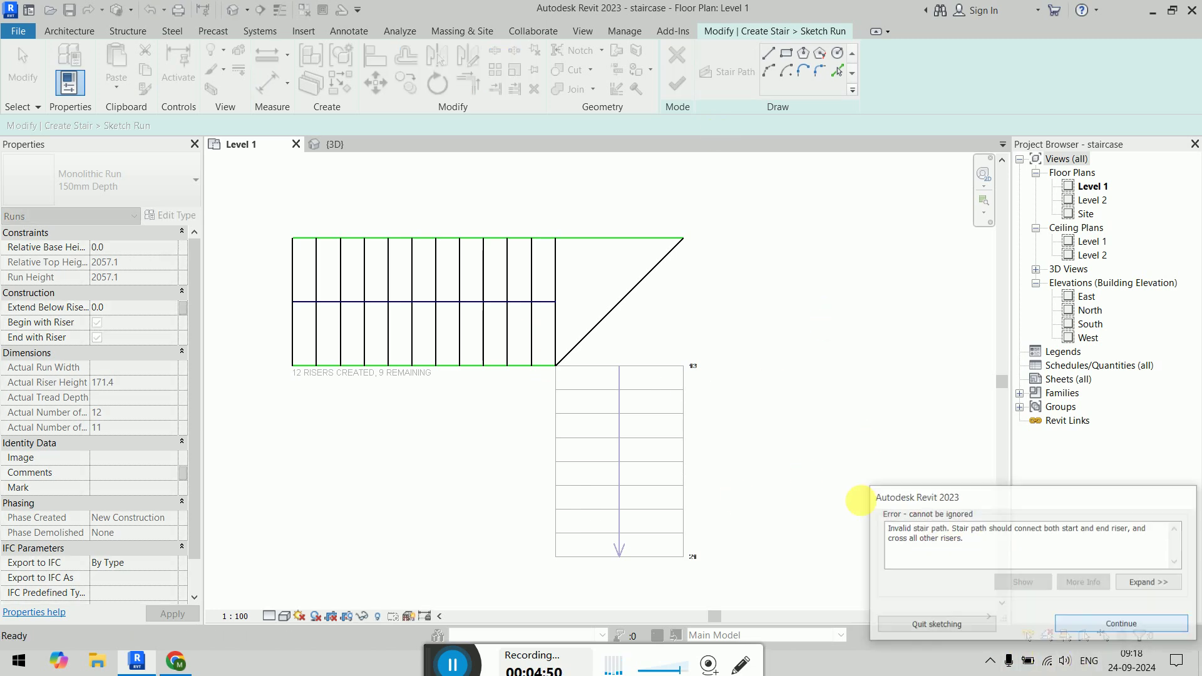
click(1092, 624)
Step: Extend the first run's stair path to the midpoint of the diagonal riser and finish the run sketch
click(512, 300)
key(Escape)
key(Escape)
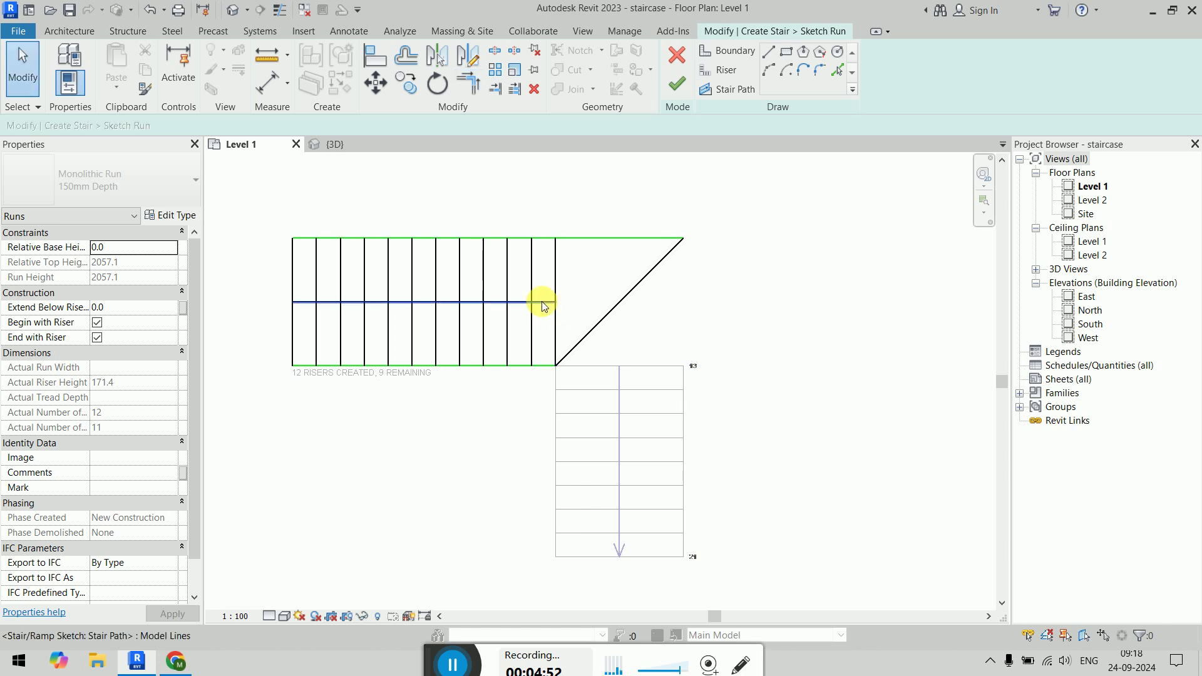
click(542, 302)
drag(556, 302, 620, 303)
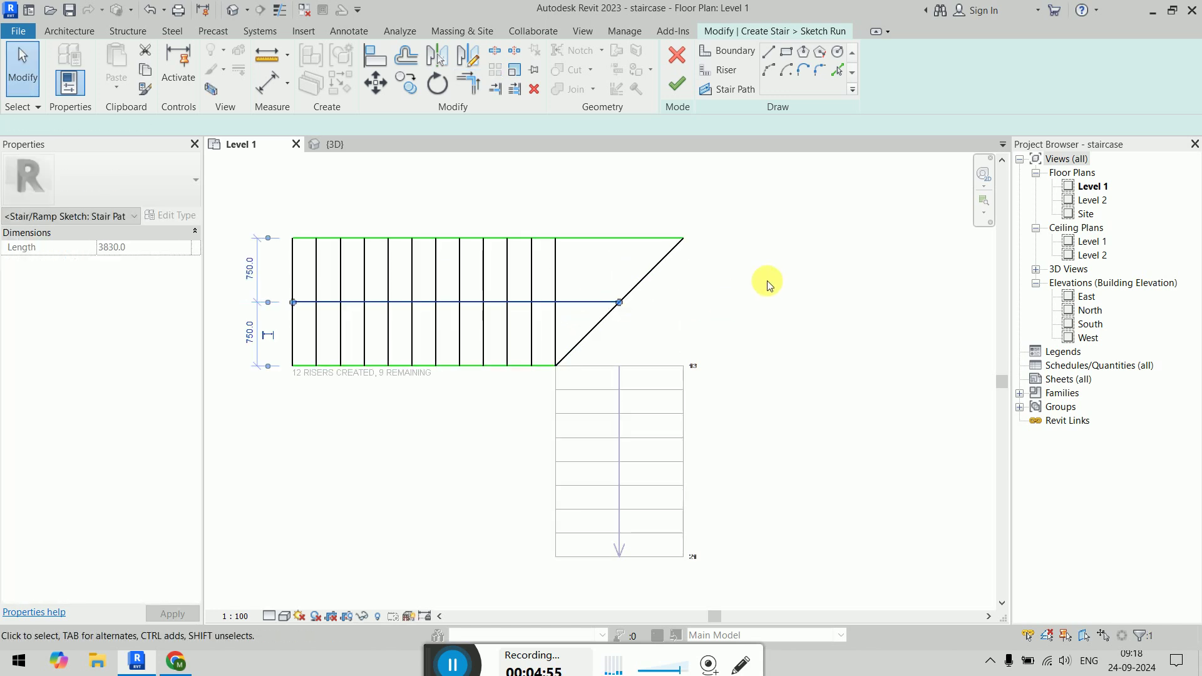
click(768, 276)
click(681, 92)
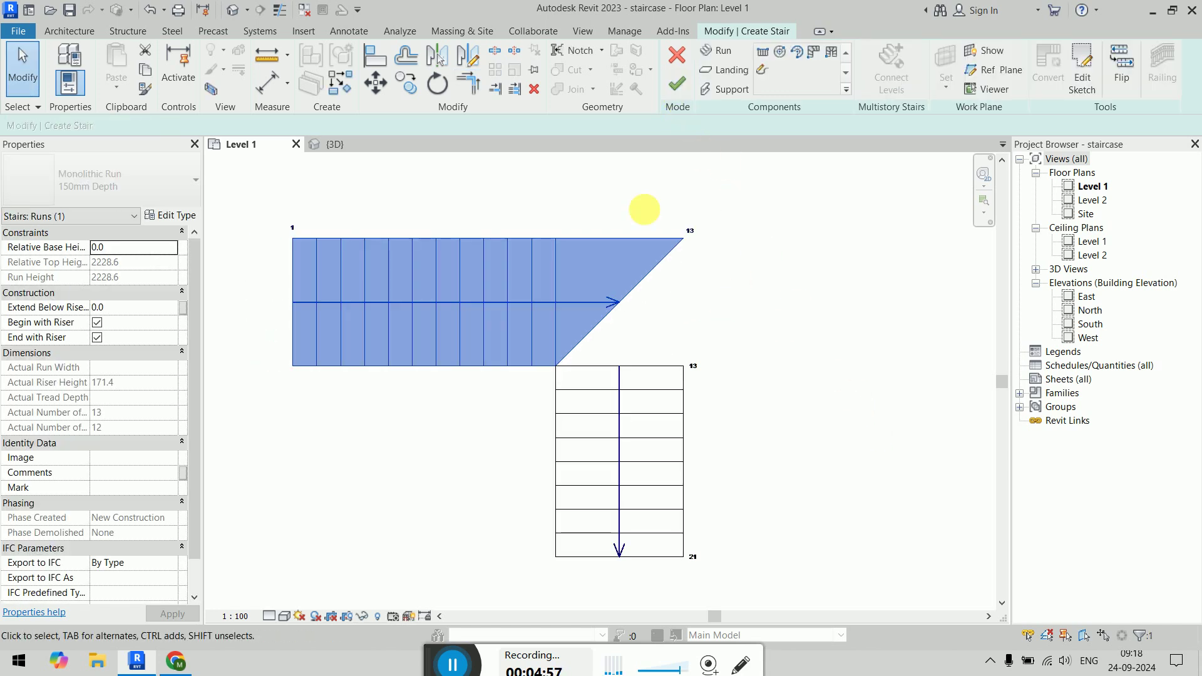
Step: Check the first run in 3D, convert the second run to a sketch, and make its first riser diagonal to the outer corner
click(374, 145)
shift+middle_drag(691, 426, 571, 198)
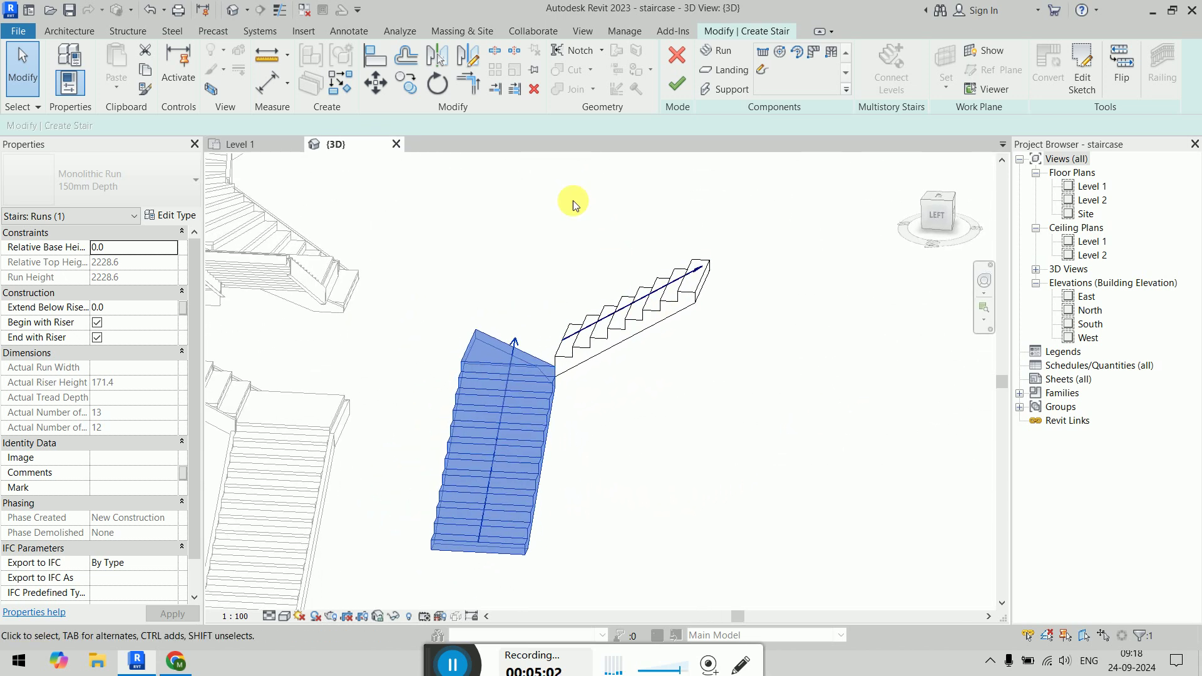
click(243, 144)
click(783, 338)
click(647, 375)
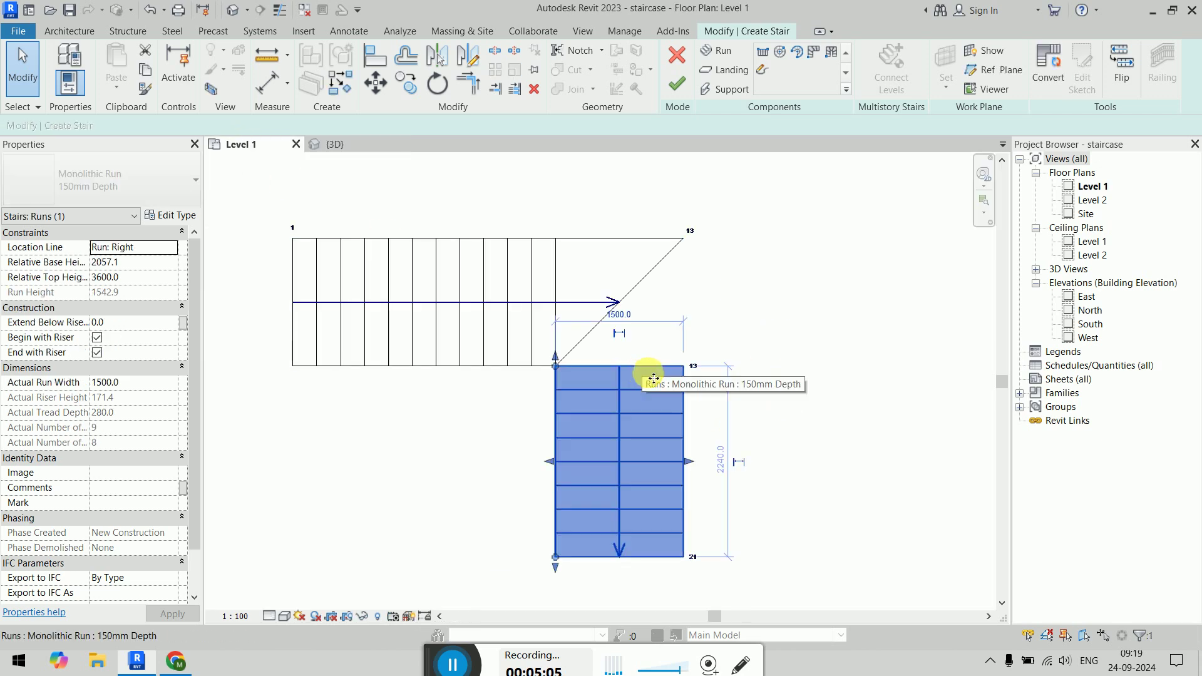
click(1047, 69)
click(1082, 68)
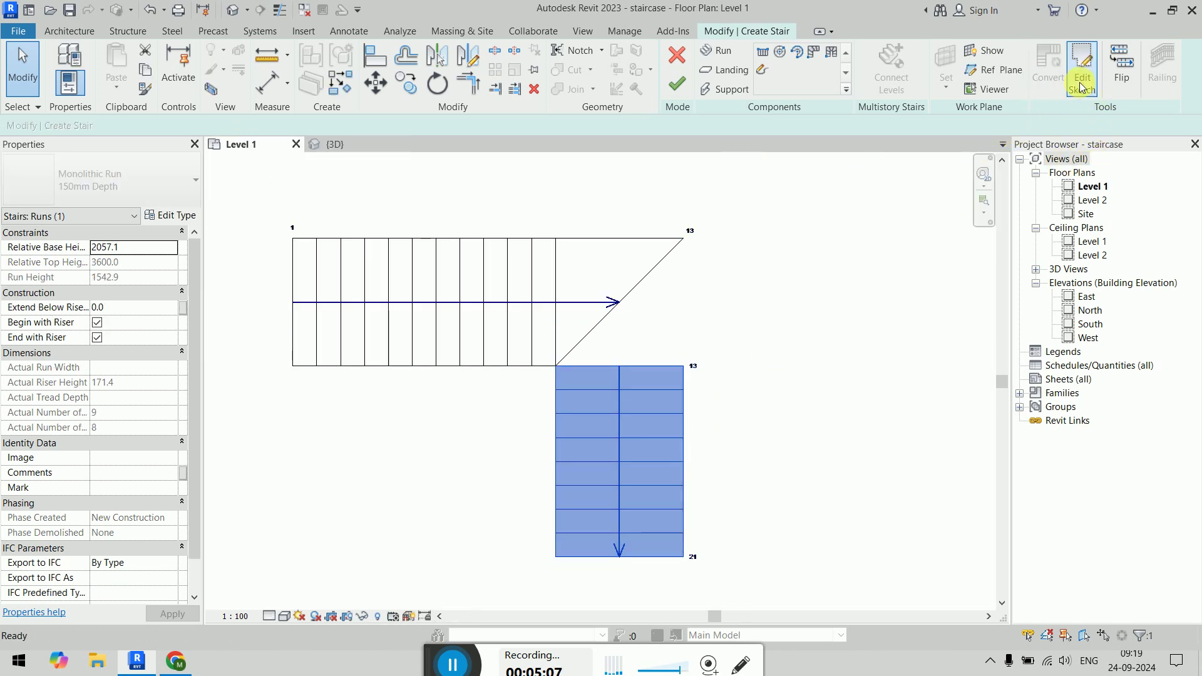
click(656, 367)
drag(682, 366, 682, 239)
click(737, 356)
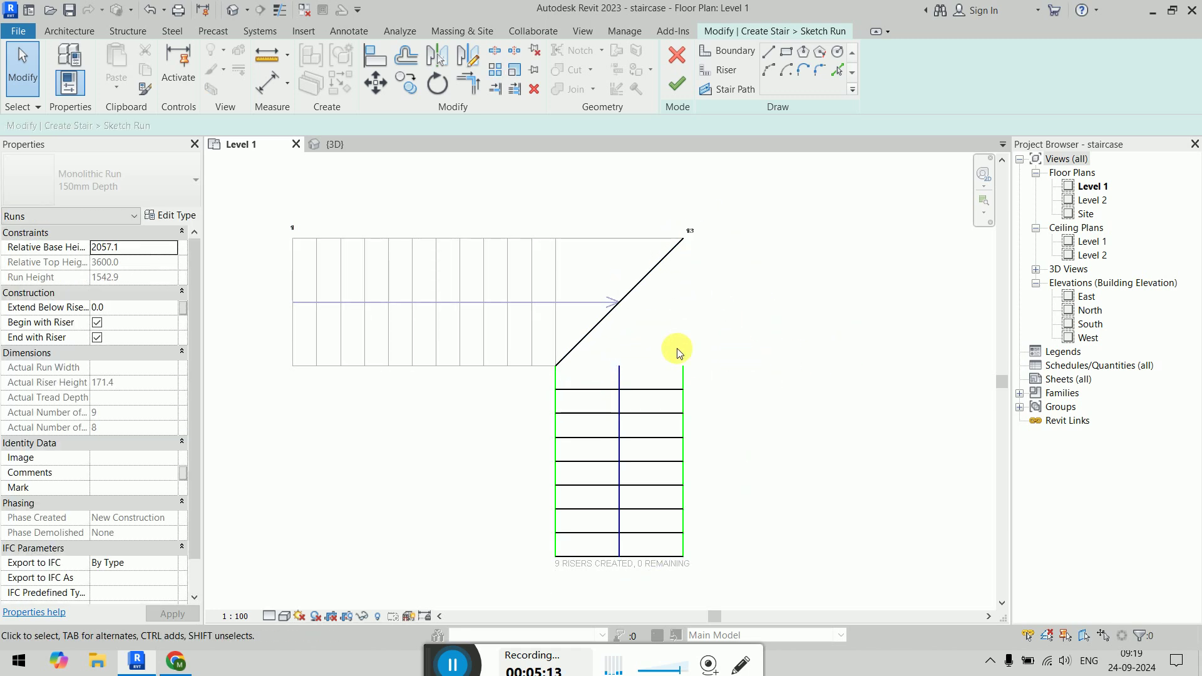
Step: Extend the second run's stair path and outer boundary to the diagonal riser, then finish the run sketch
click(620, 372)
drag(621, 369, 619, 303)
click(690, 383)
key(t)
key(r)
click(656, 264)
click(683, 359)
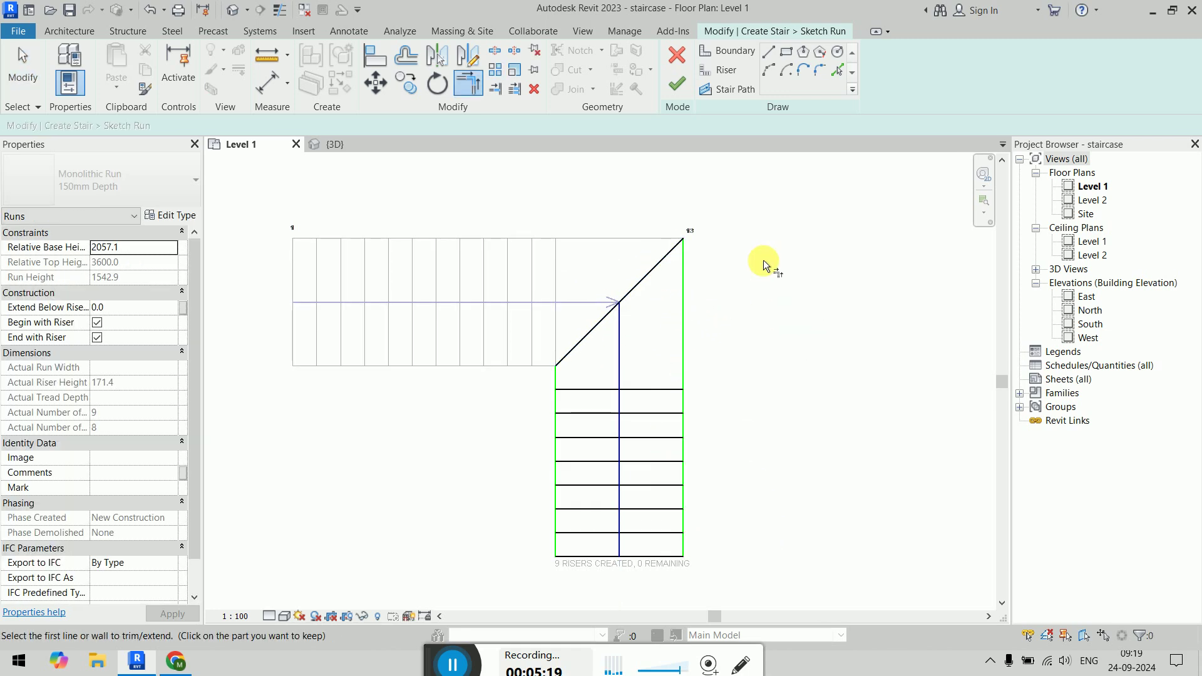
click(678, 92)
Step: Check the two joined runs in the 3D view and finish the stair edit
click(335, 144)
shift+middle_drag(622, 483, 491, 451)
click(678, 90)
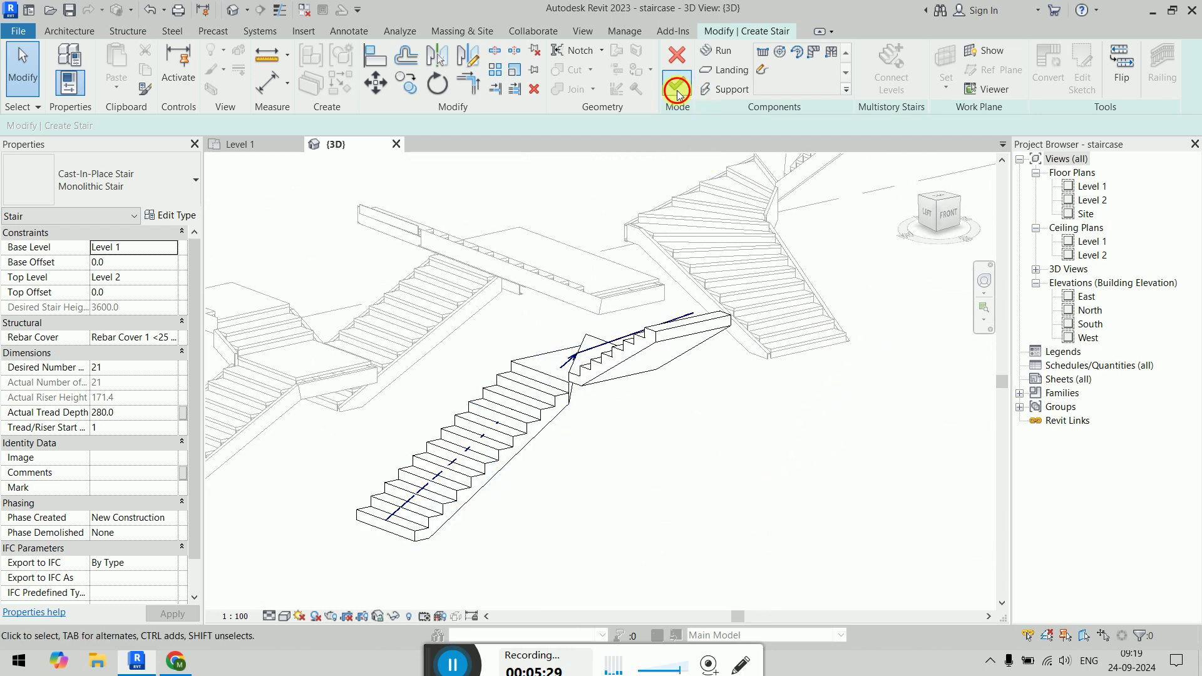
key(Escape)
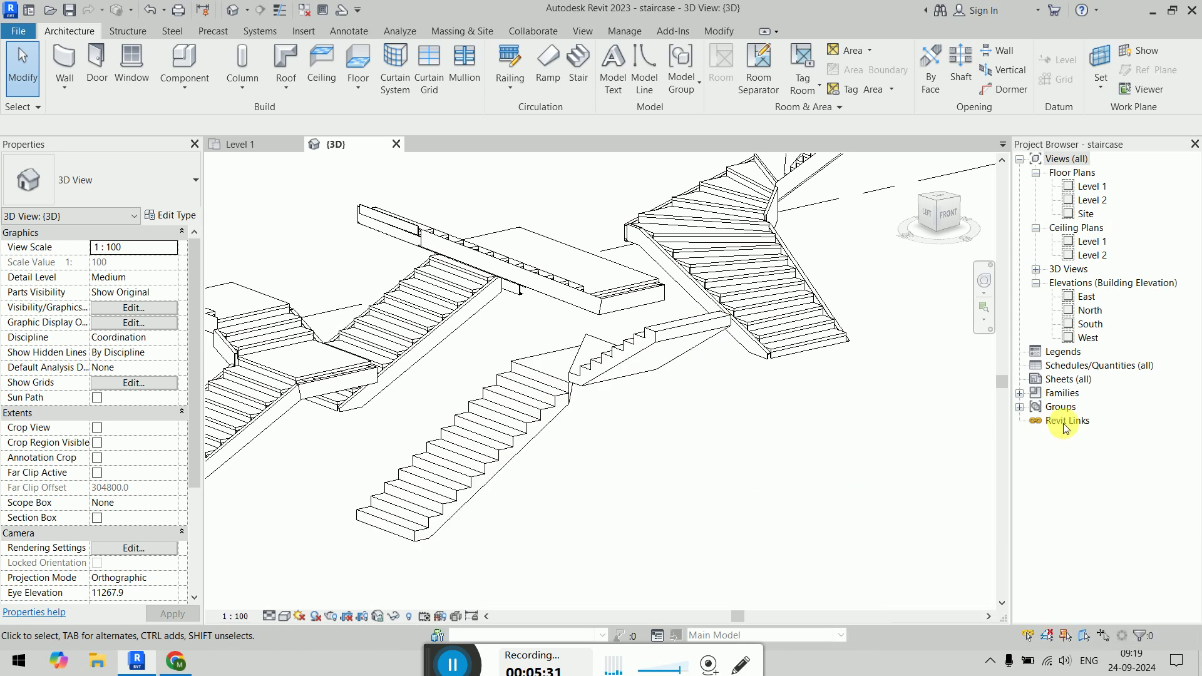
Step: Examine the edited stair's height and corner in the South elevation, the 3D view and the Level 1 floor plan
double_click(1089, 325)
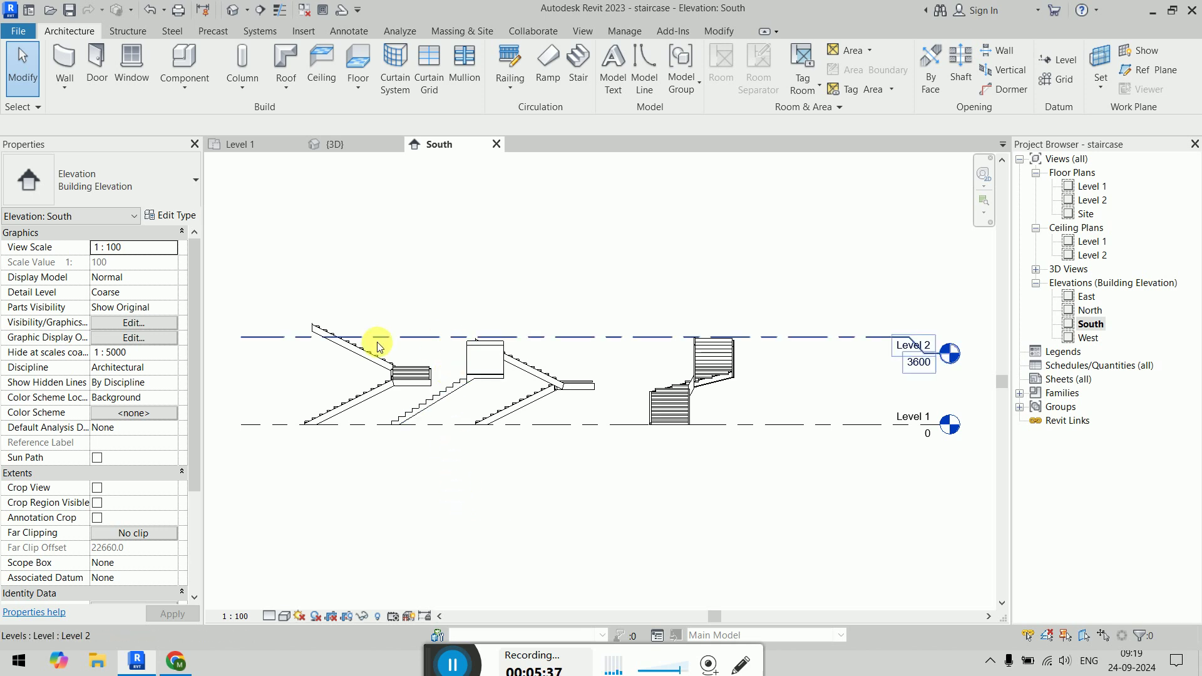
scroll(350, 341, up, 2)
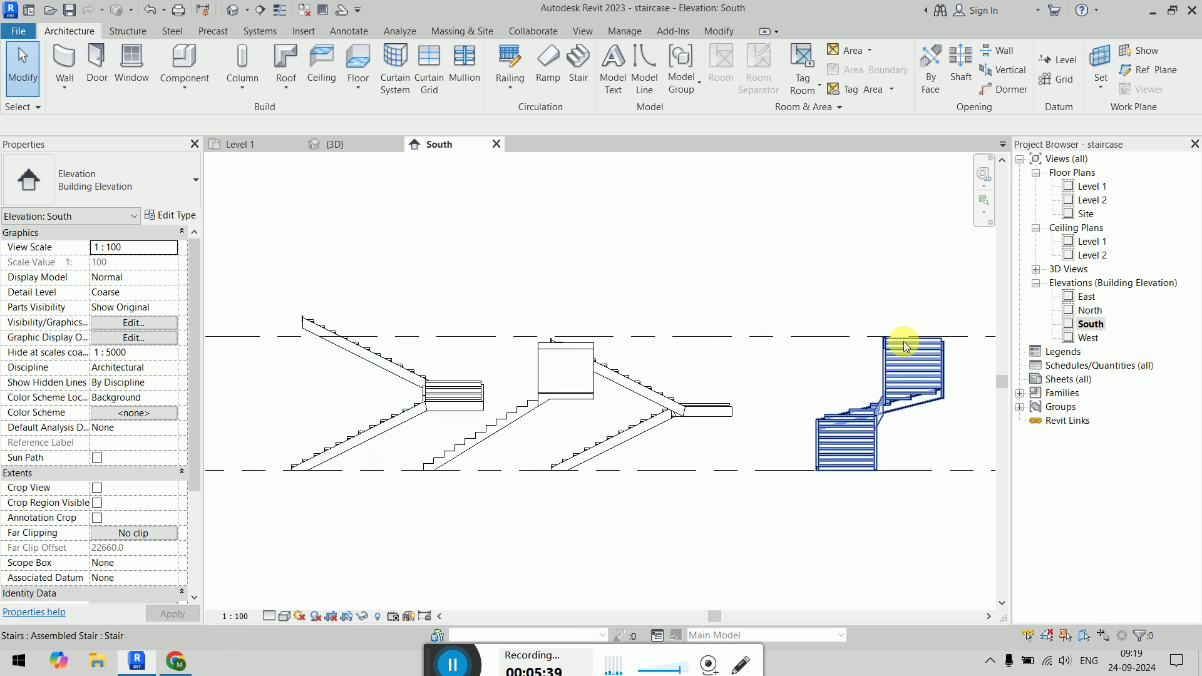
click(336, 144)
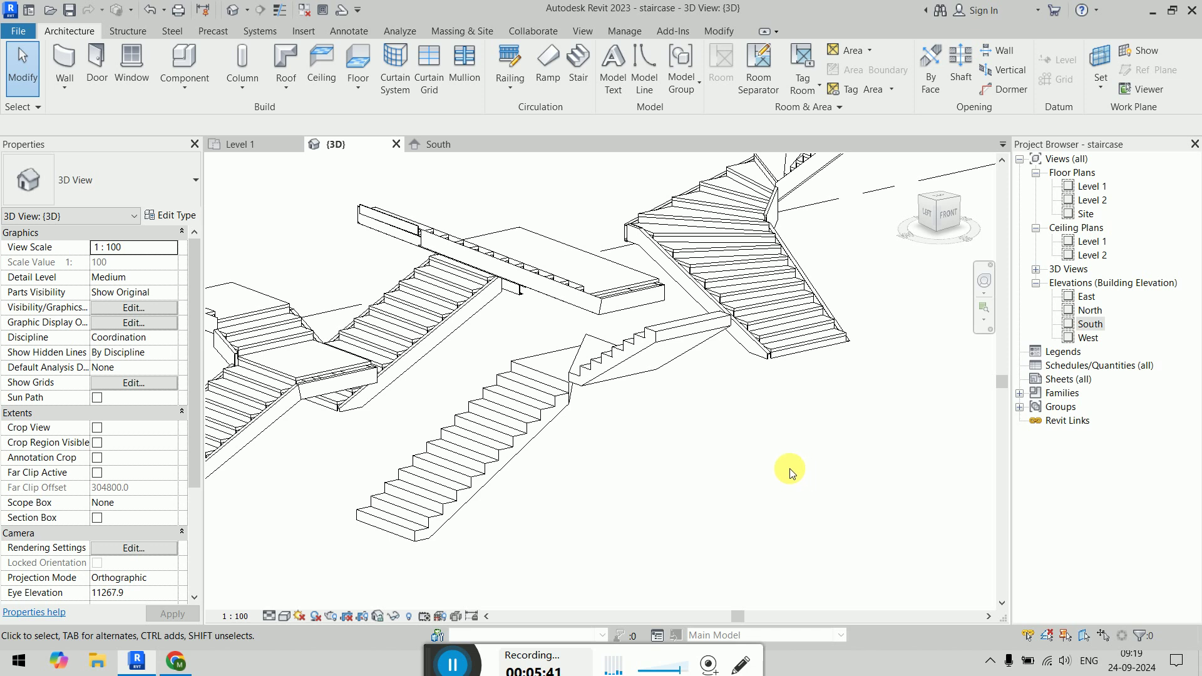
scroll(792, 470, down, 4)
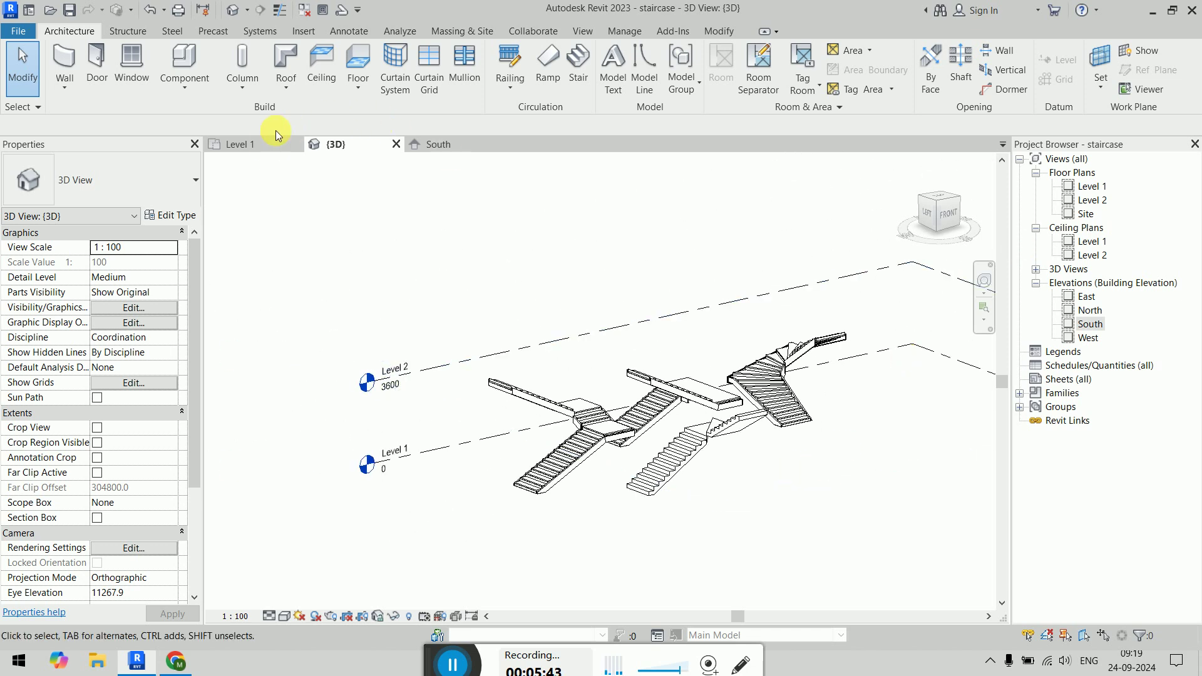
click(261, 144)
scroll(719, 373, down, 5)
middle_drag(570, 416, 508, 410)
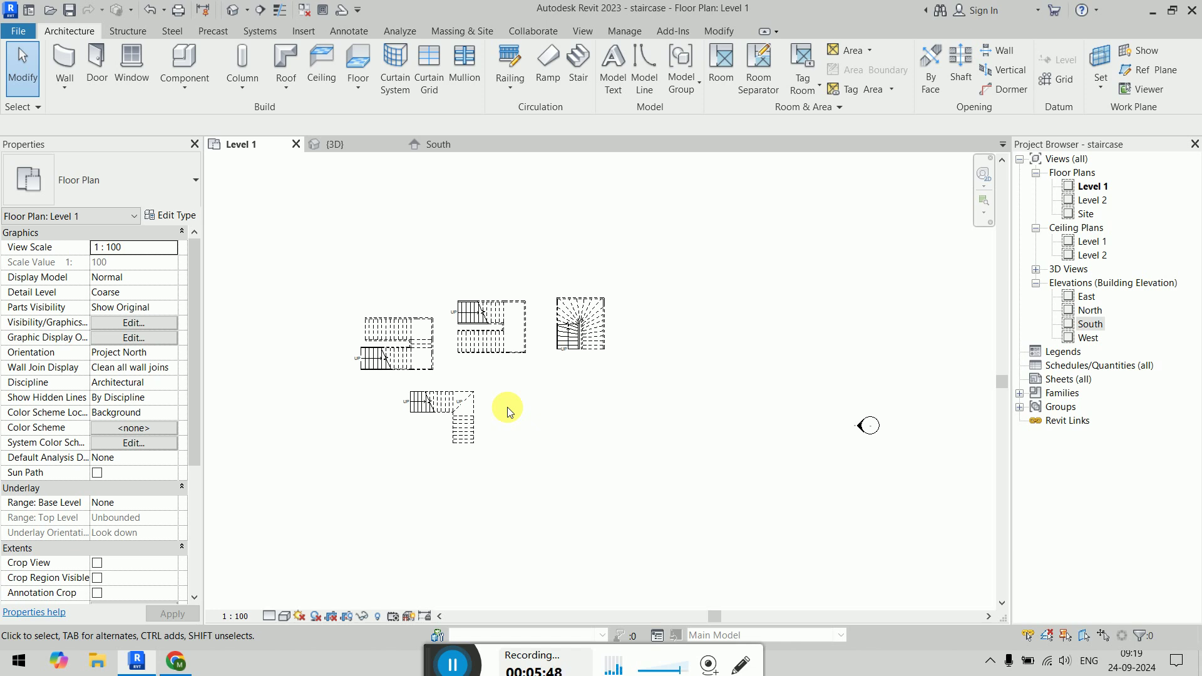
scroll(421, 422, up, 5)
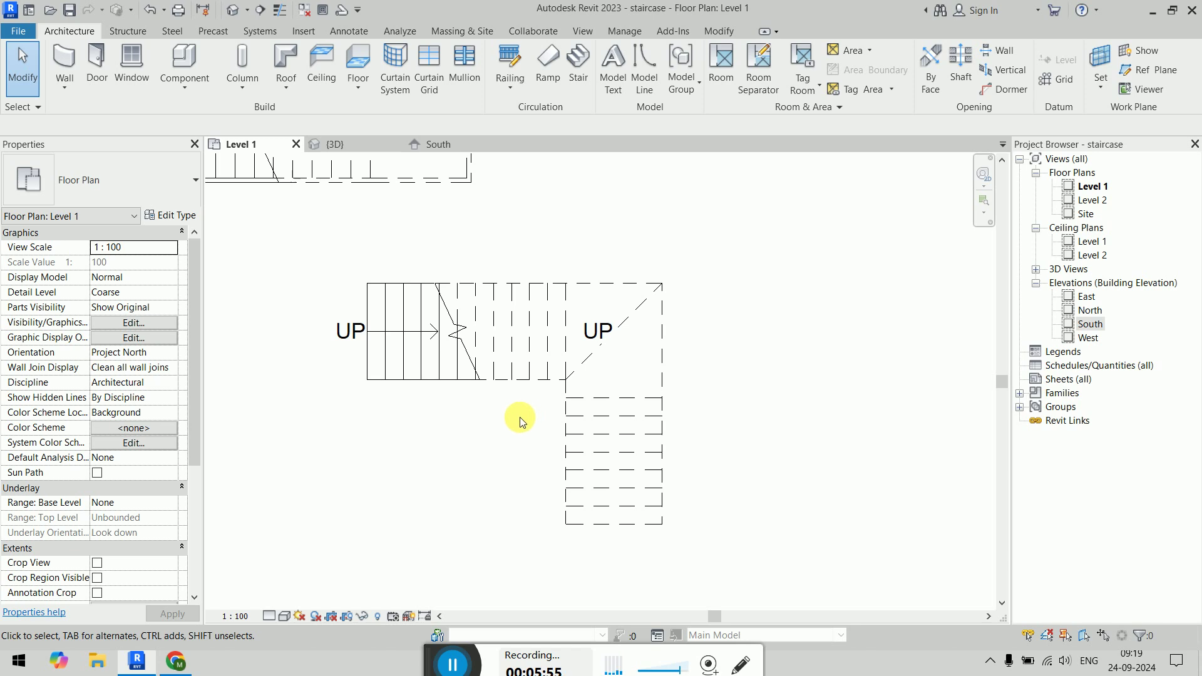
scroll(519, 417, down, 2)
middle_drag(520, 417, 543, 356)
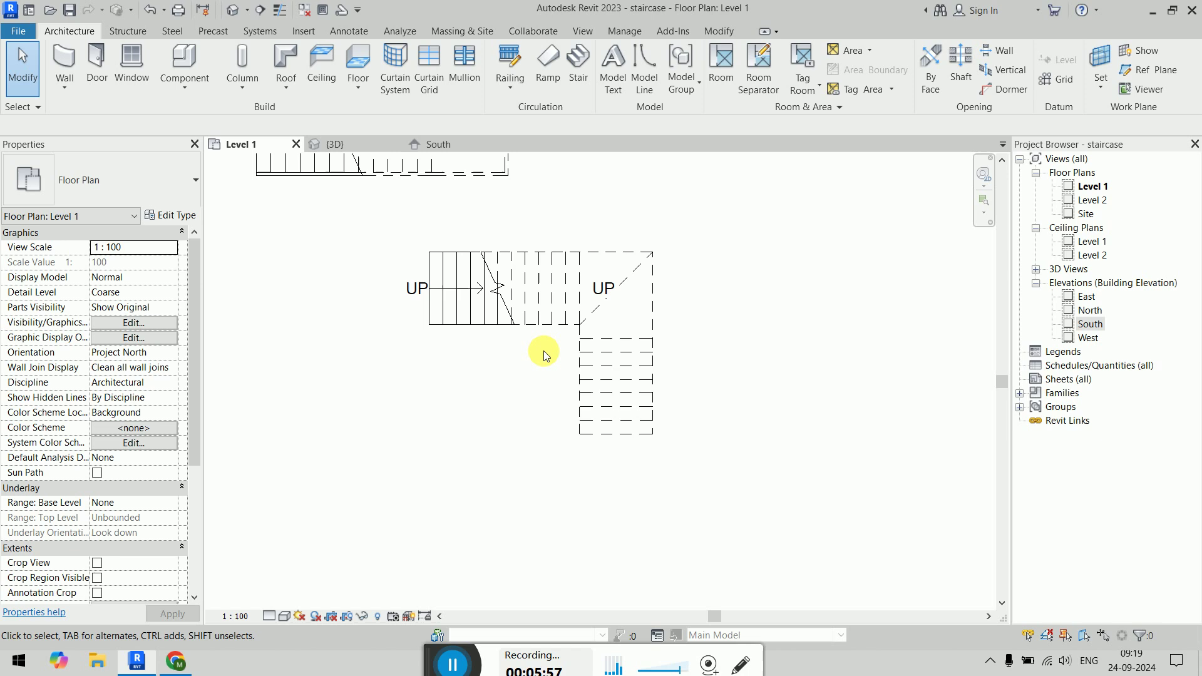
Step: Reopen the L-shaped stair for editing, inspect the riser numbering at the second run's end, and finish the edit
click(655, 406)
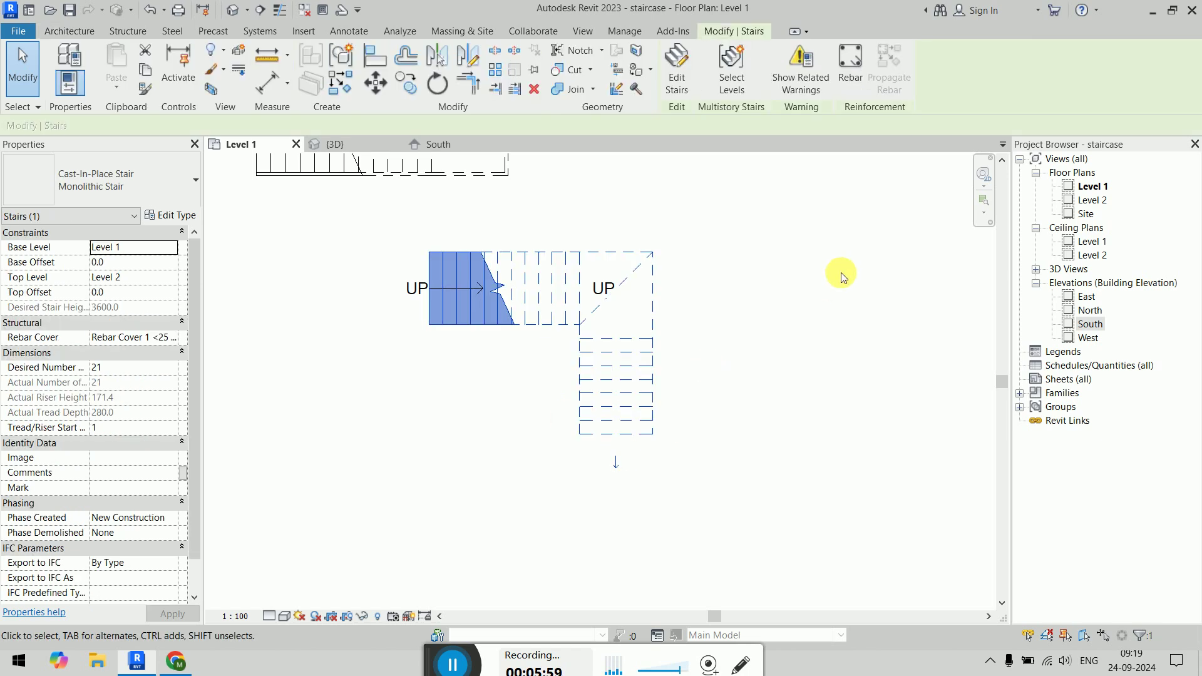
click(677, 68)
scroll(659, 452, up, 4)
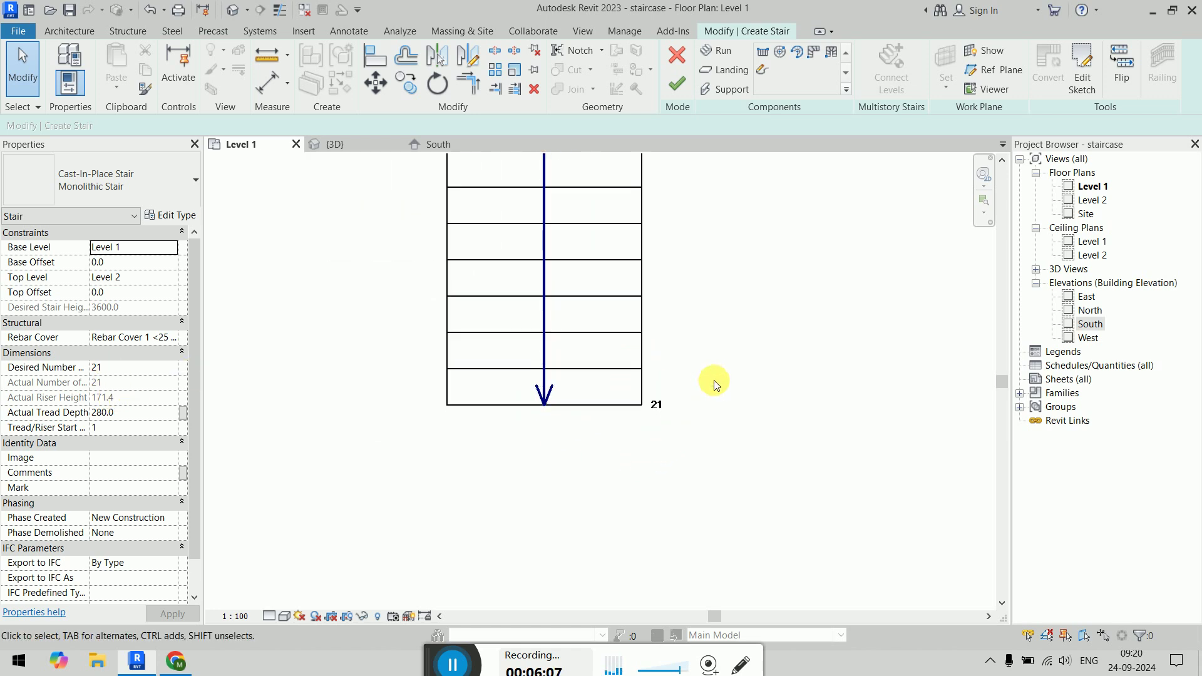
click(676, 84)
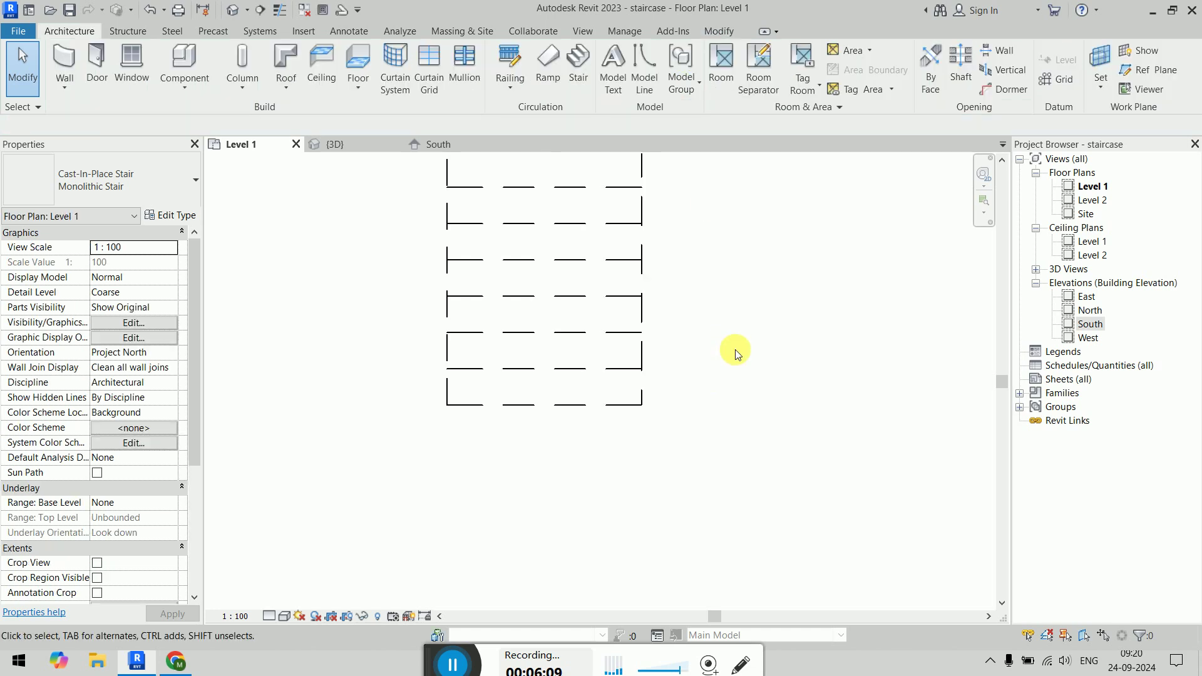
Step: Delete the L-shaped stair from the Level 1 plan
scroll(736, 354, down, 5)
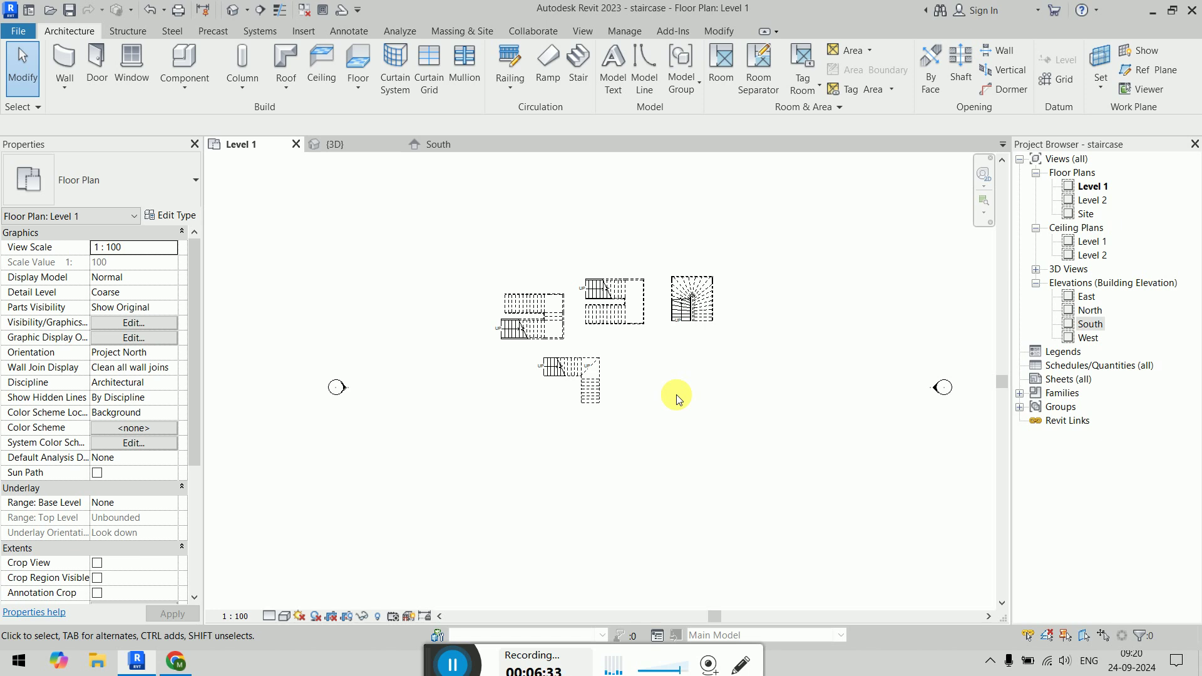
scroll(595, 476, up, 3)
drag(622, 275, 423, 395)
key(Delete)
middle_drag(731, 309, 619, 313)
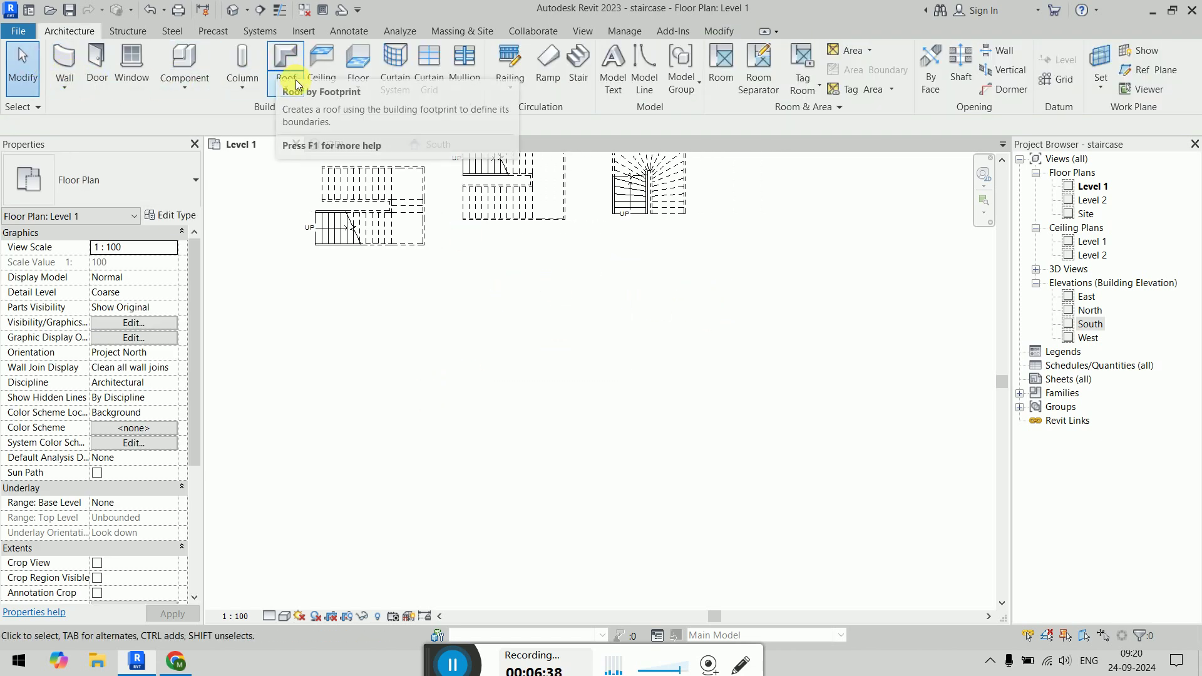
Step: Start a new Monolithic Stair from Level 1 to Level 2 and review its type calculation rules and riser settings
click(577, 74)
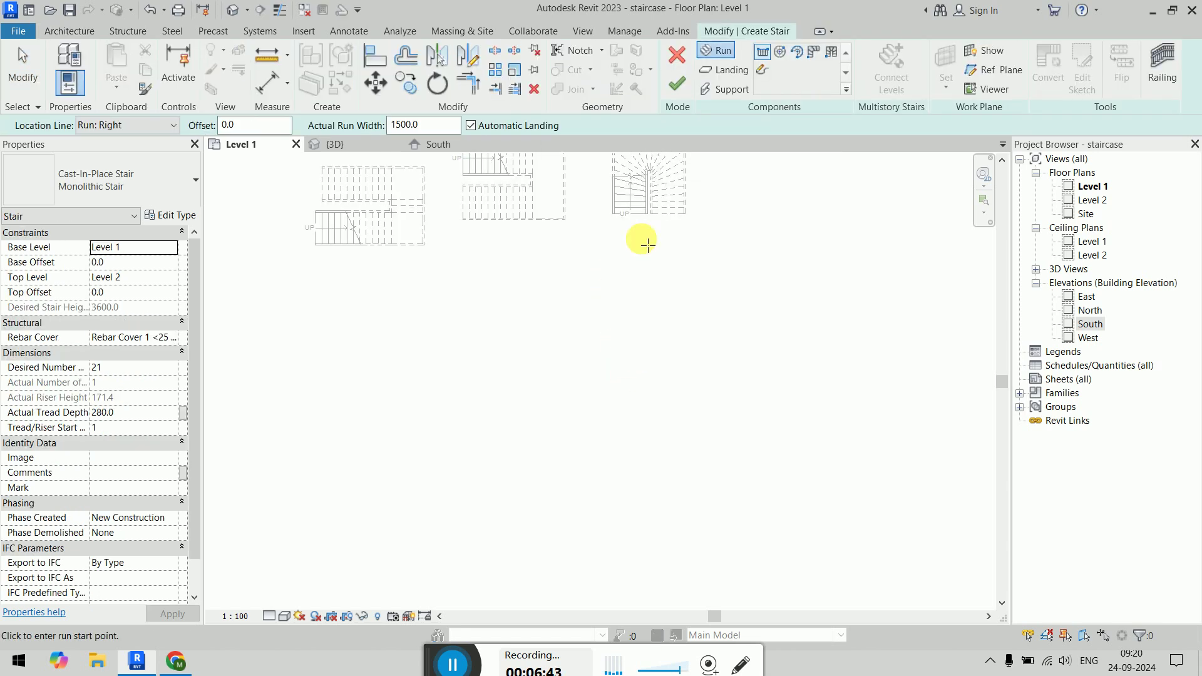
click(159, 219)
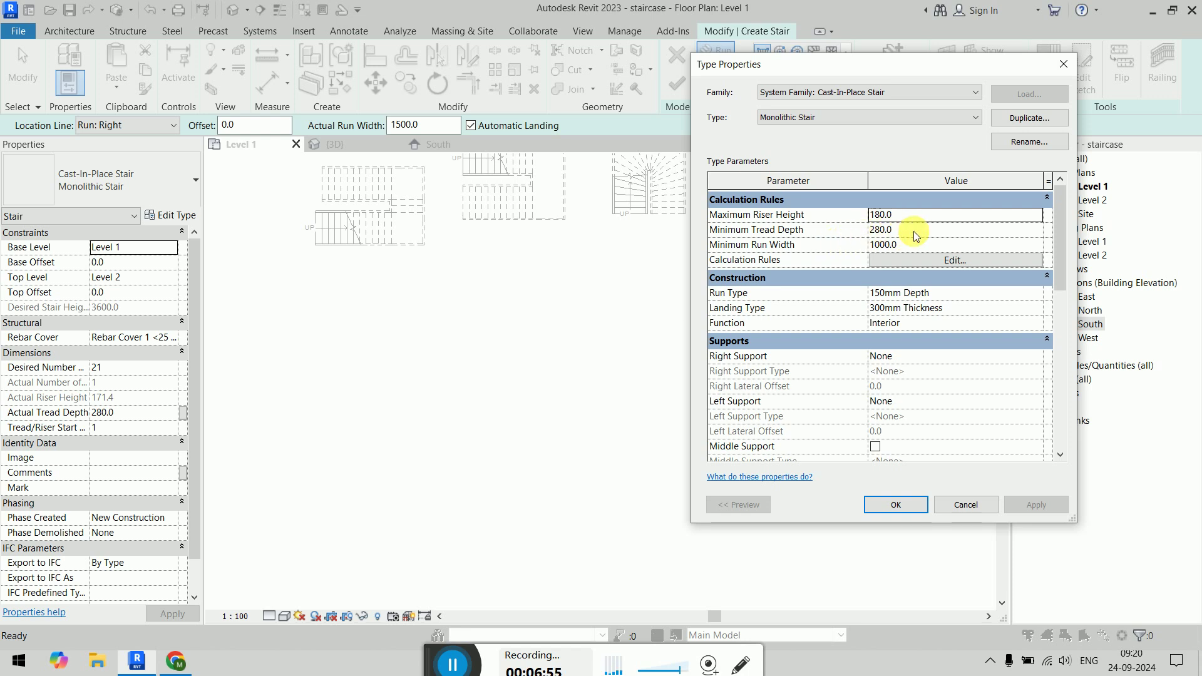
click(901, 504)
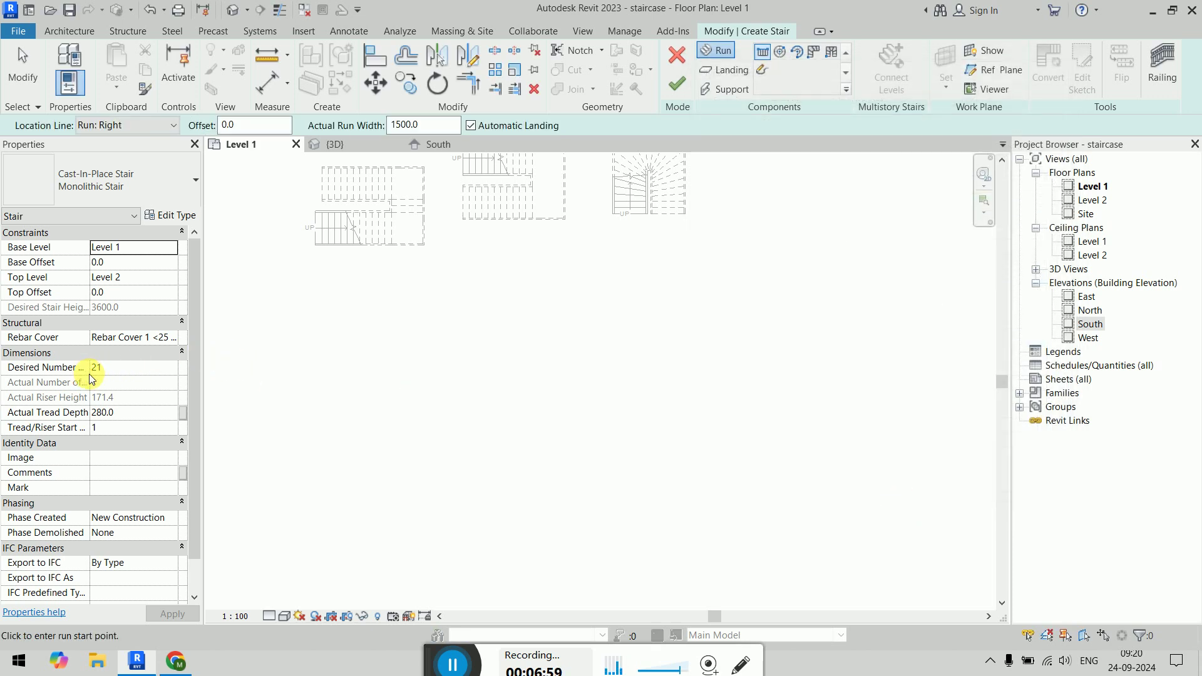
drag(91, 381, 106, 382)
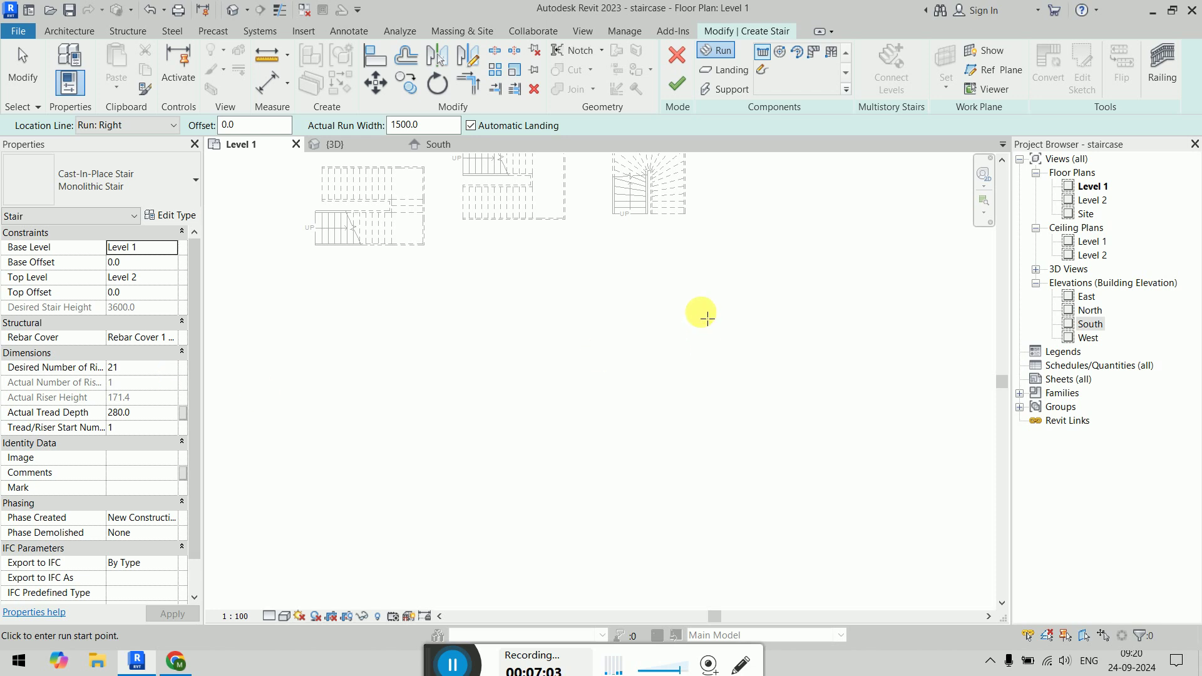
Step: Open a sketched run and draw its outer boundary as an L, with a horizontal leg about 10000 mm long and a vertical leg downward
middle_drag(644, 321, 647, 242)
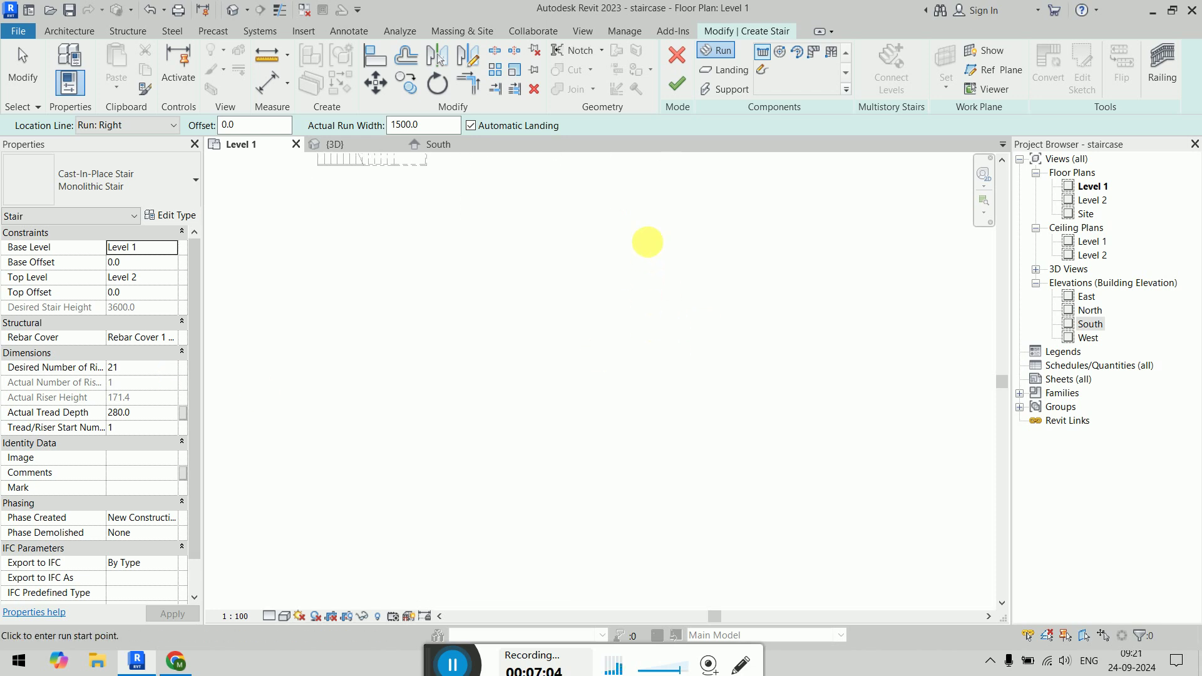
click(762, 73)
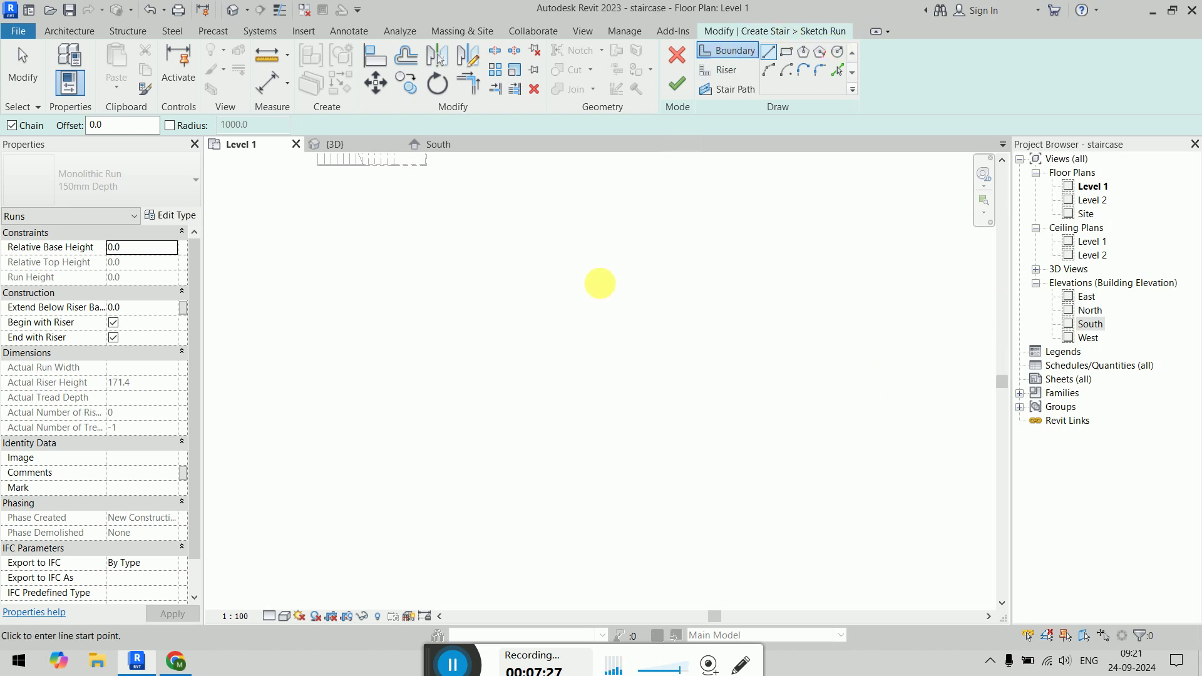
click(482, 278)
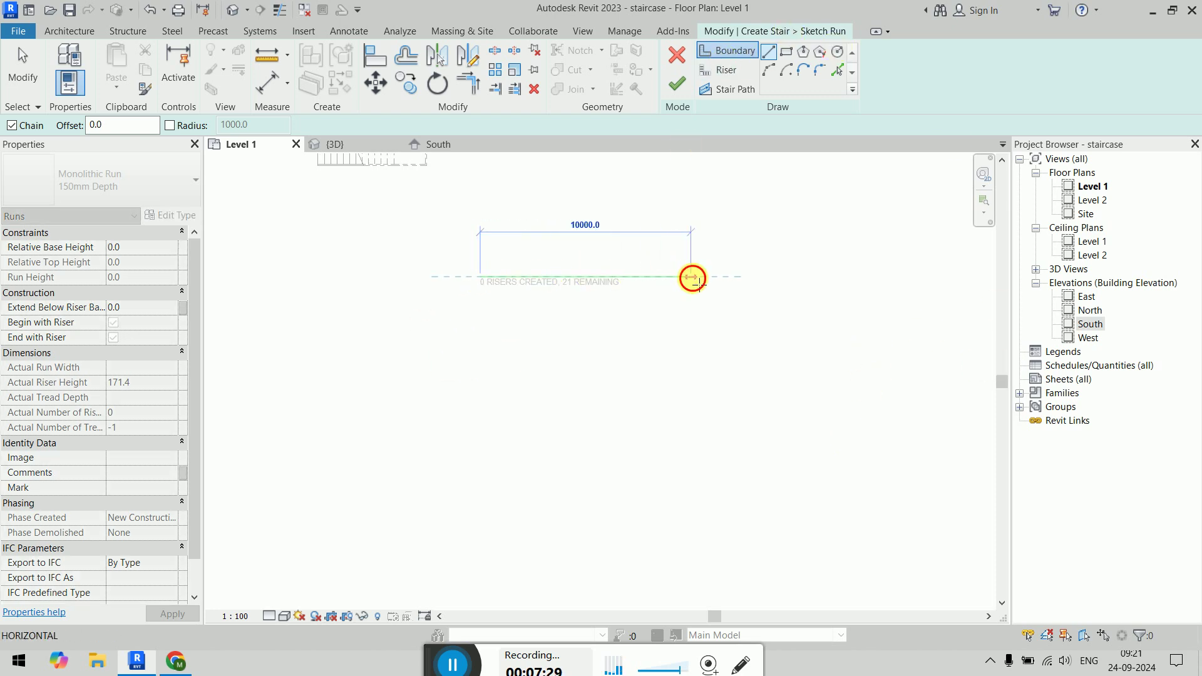
click(696, 358)
click(689, 445)
key(Escape)
key(Escape)
Step: Offset both outer boundary lines 1150 mm inward to form the run's inner boundary
click(838, 70)
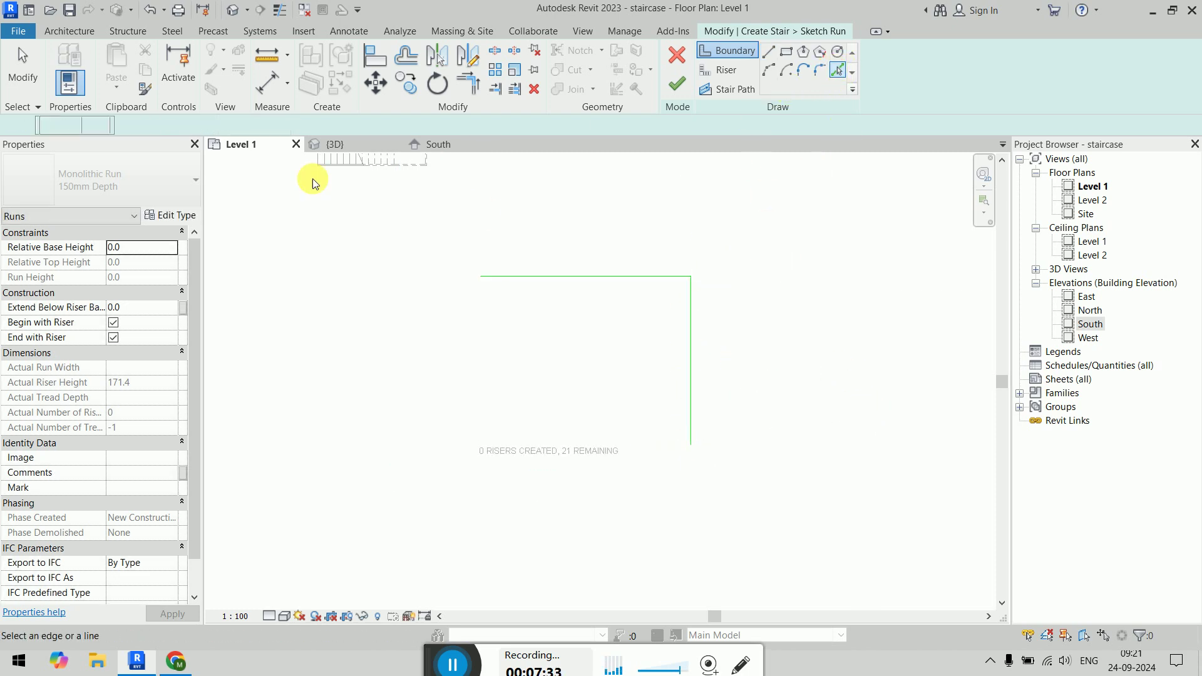
drag(83, 127, 7, 138)
text(1250)
key(Return)
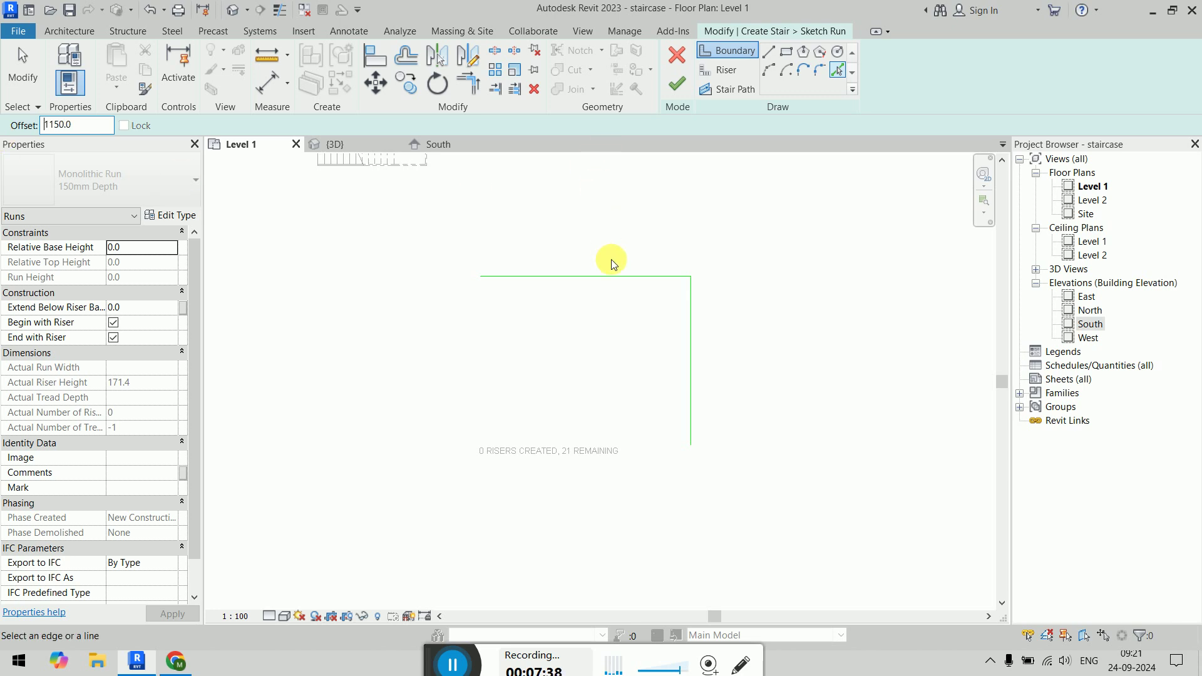
click(619, 276)
click(699, 322)
scroll(626, 314, up, 4)
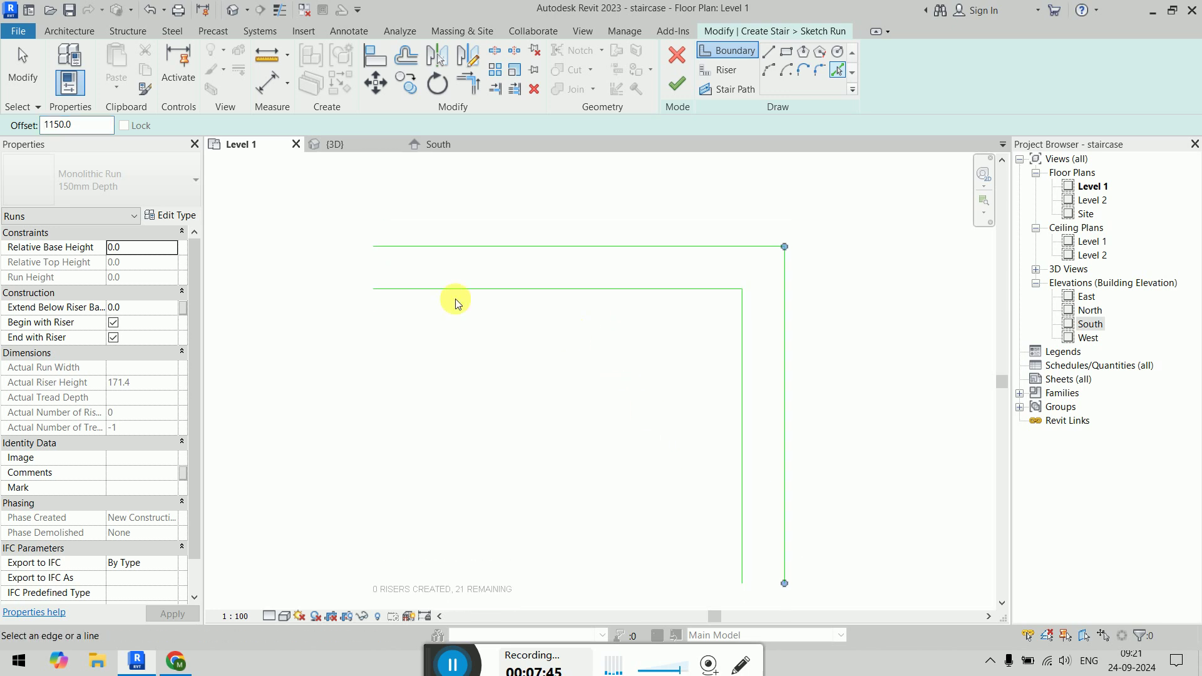
Step: Sketch a diagonal riser across the corner and a slanted riser starting about 400 mm below the inner corner
click(720, 70)
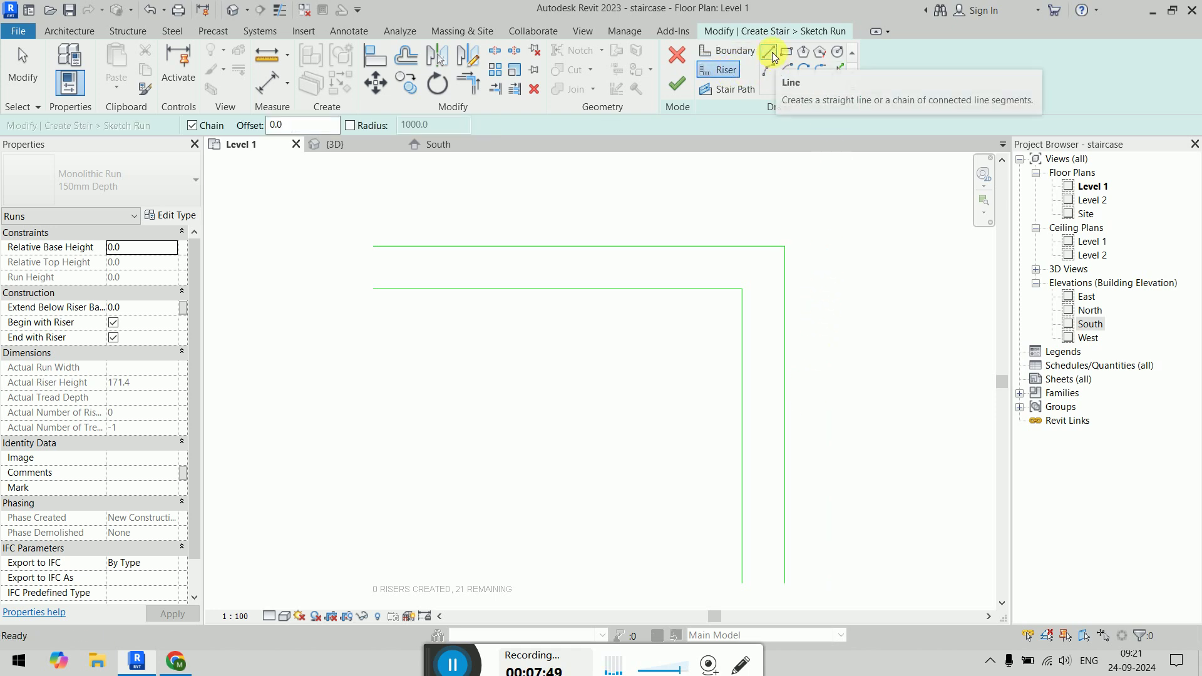
click(742, 289)
click(784, 246)
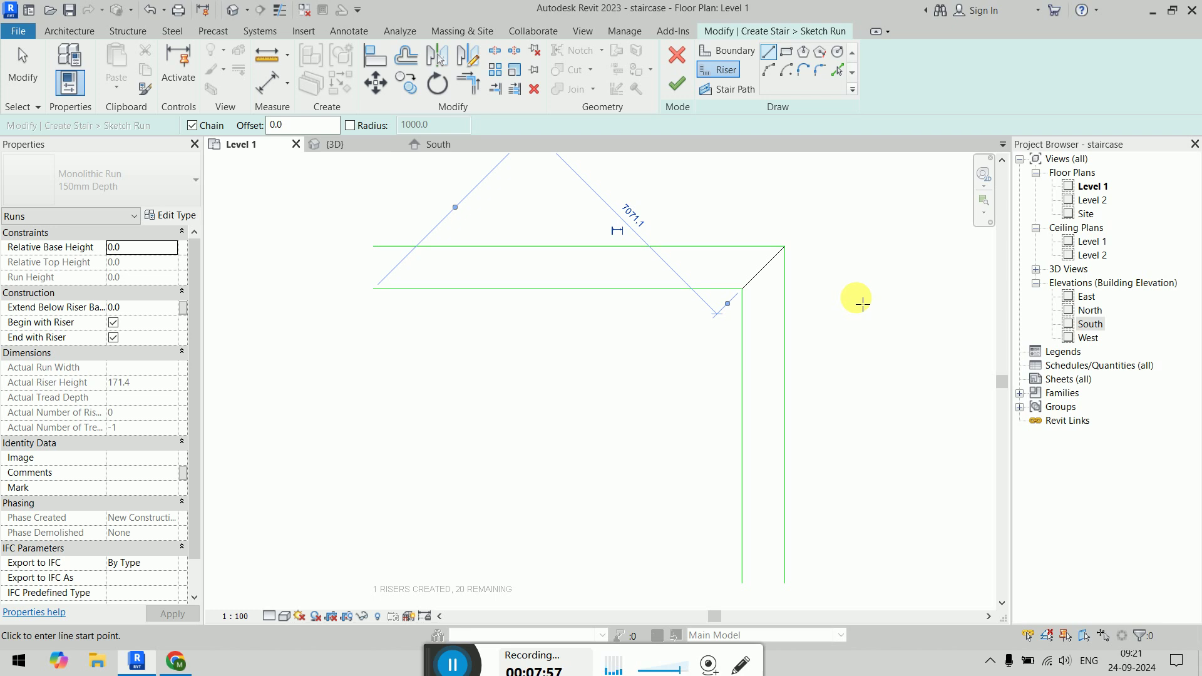
middle_drag(853, 298, 784, 312)
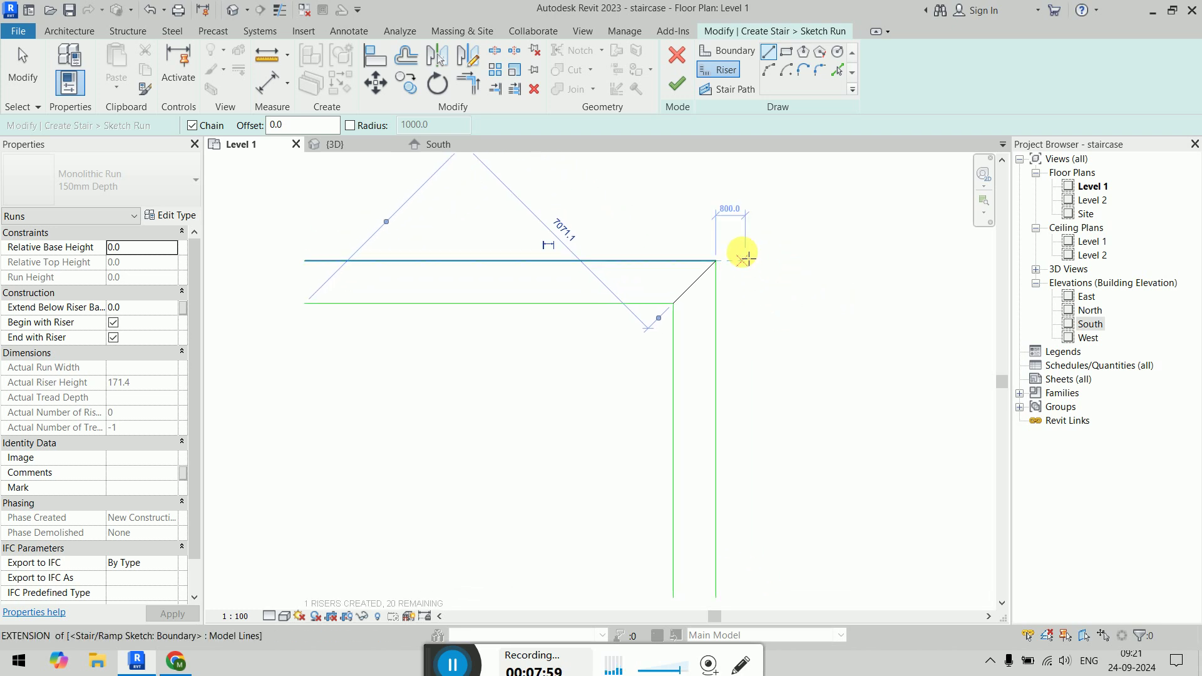
scroll(689, 292, up, 2)
click(661, 337)
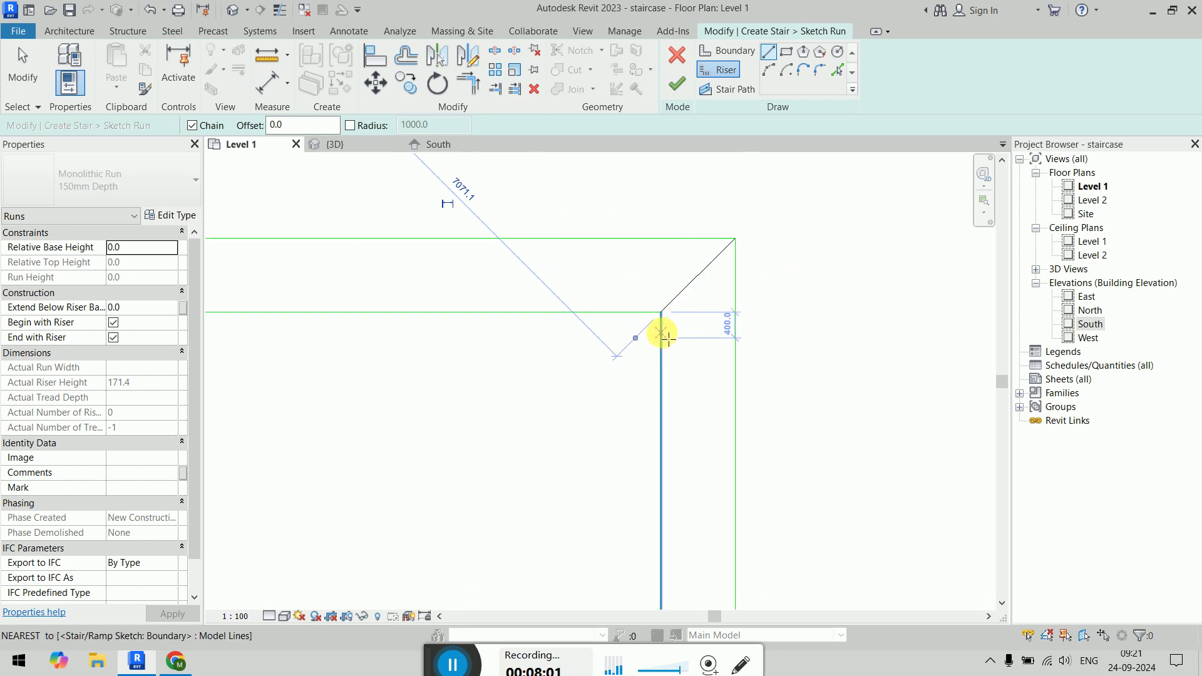
click(727, 295)
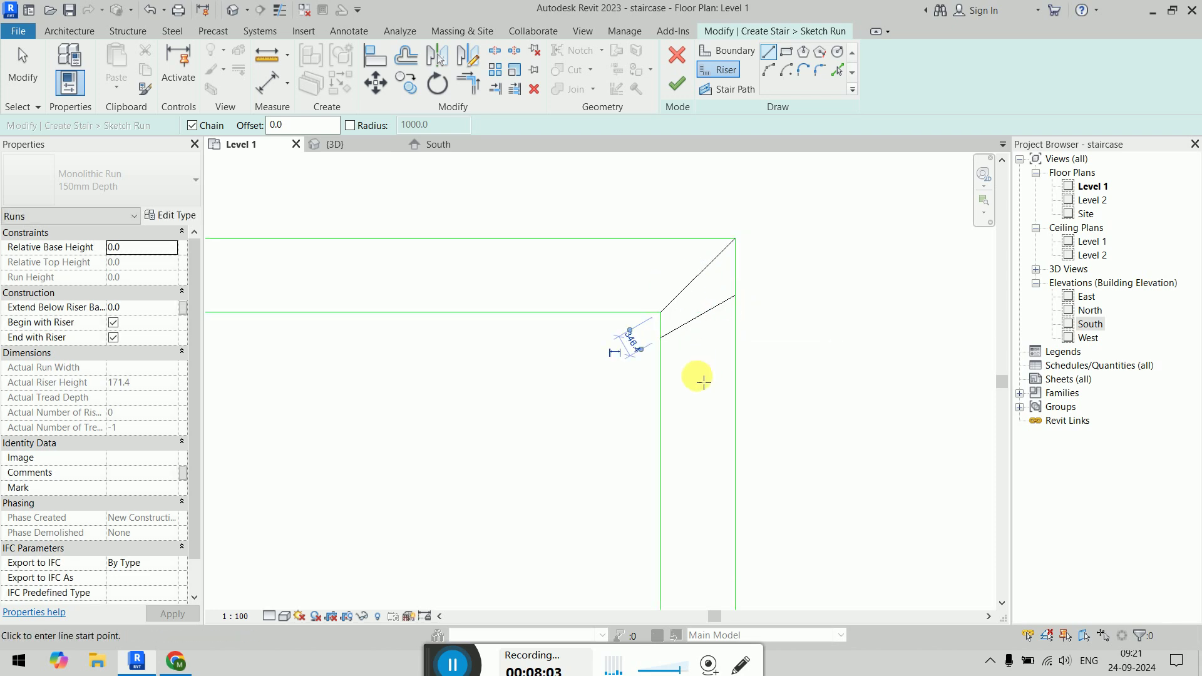
Step: Sketch three straight risers across the vertical leg, the first about 800 mm below the inner corner and the others about 600 mm apart
click(662, 365)
click(734, 364)
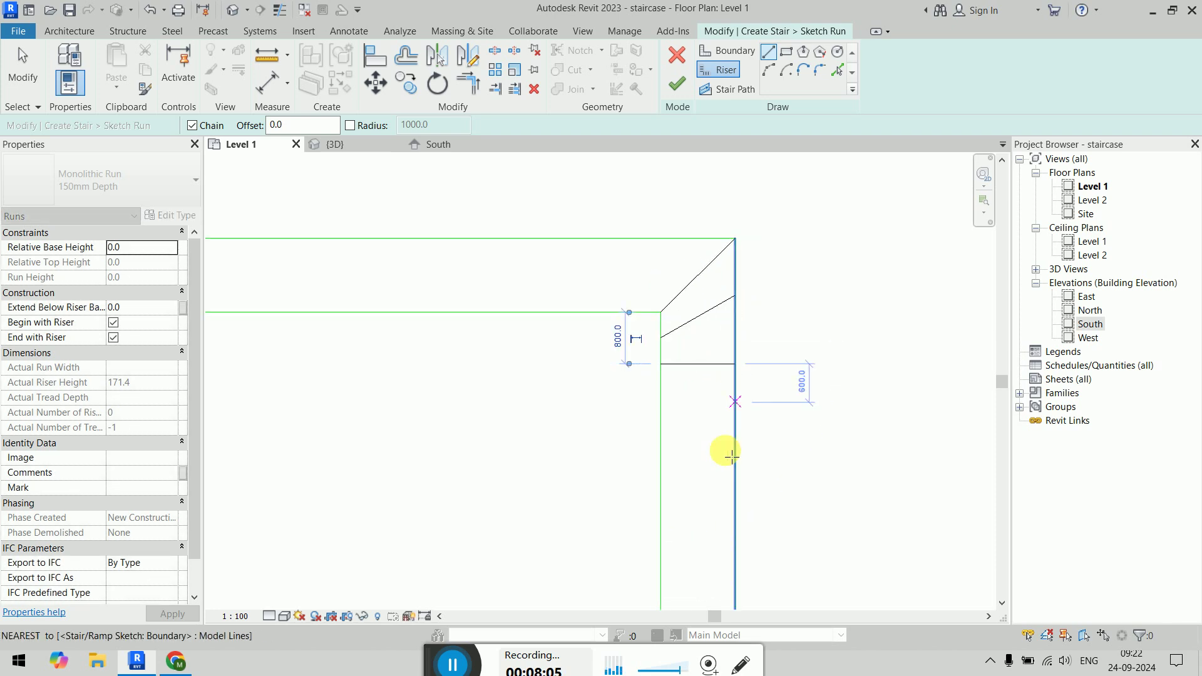
click(661, 401)
click(735, 402)
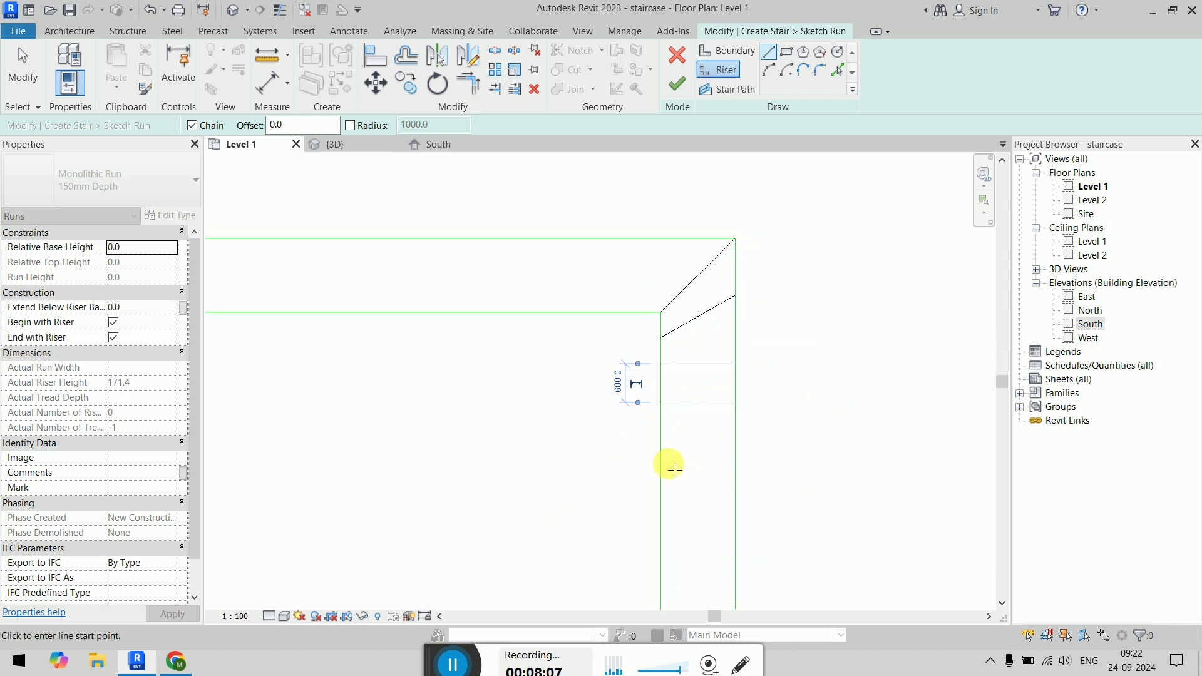
click(662, 441)
click(735, 441)
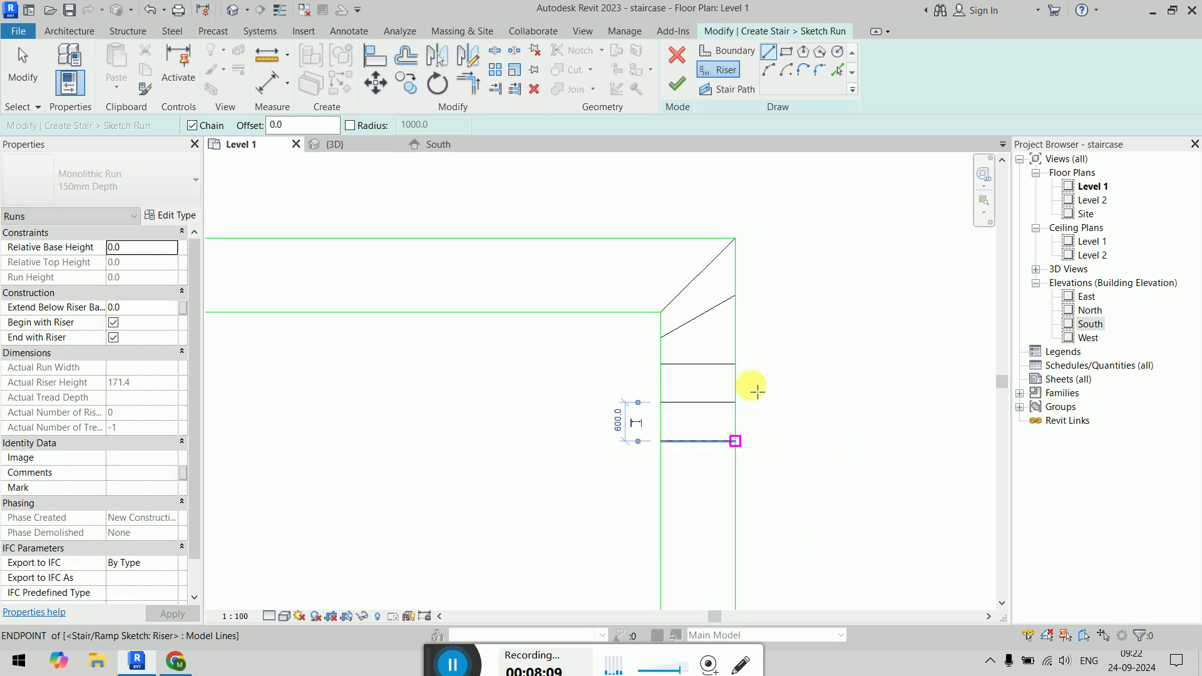
Step: Copy the lowest riser down the vertical leg using a pick-lines offset of 280 mm
click(837, 70)
double_click(229, 125)
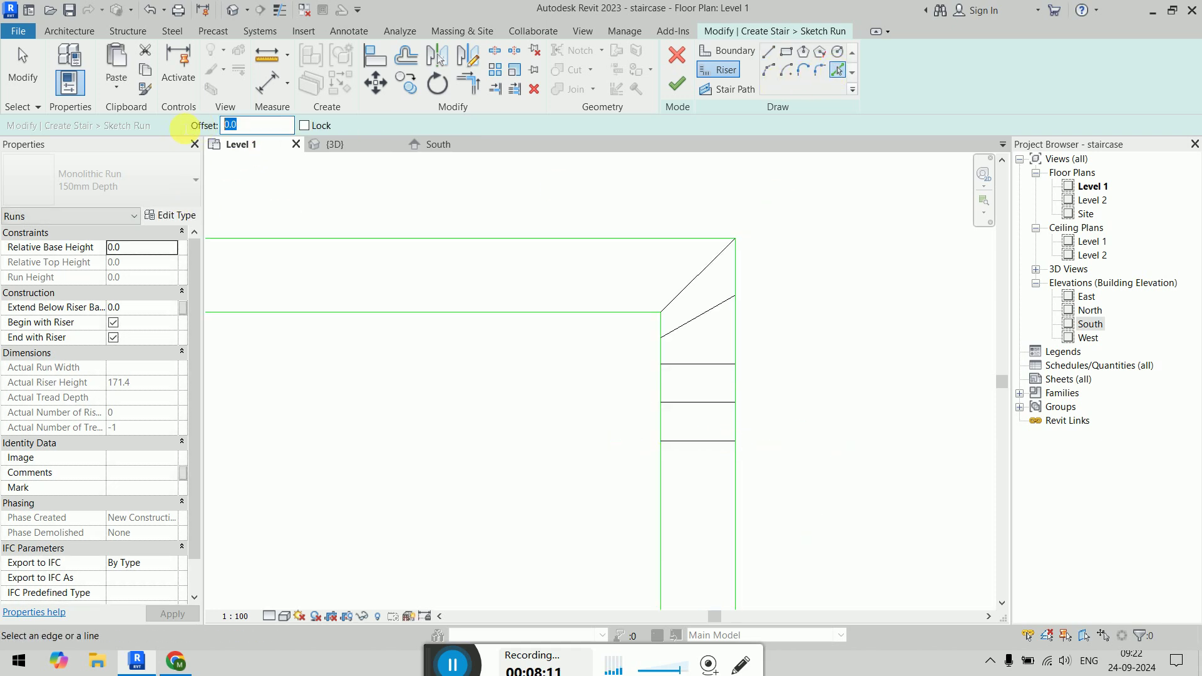
text(280.0)
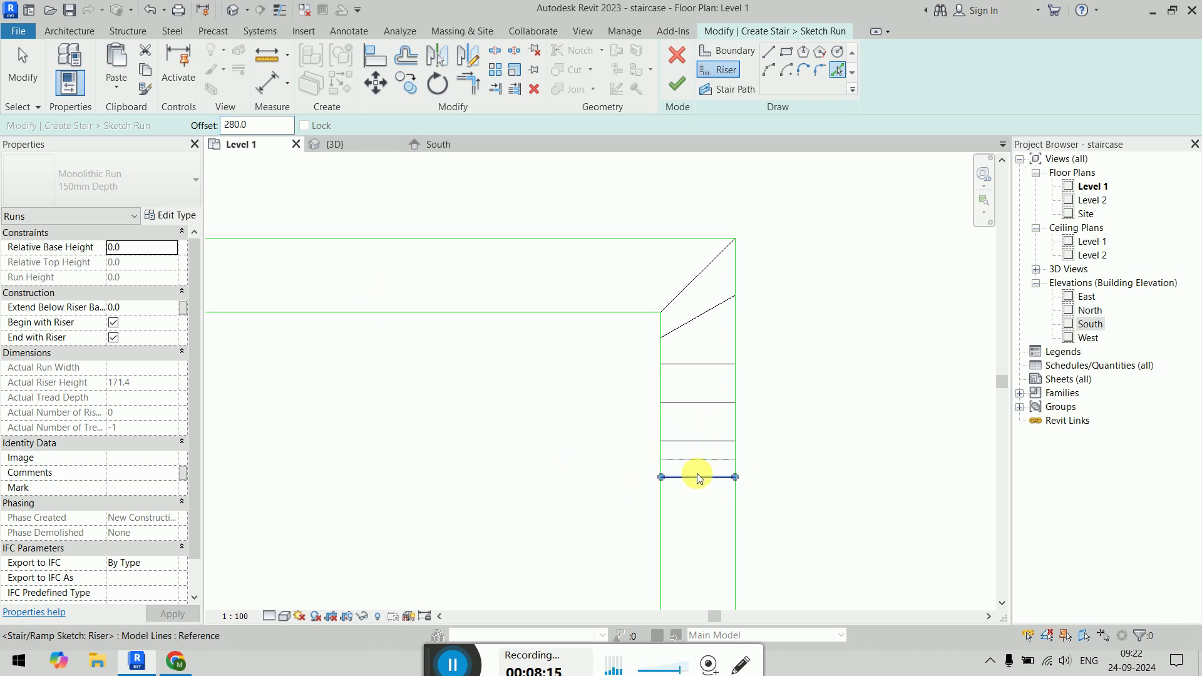
click(699, 477)
key(Escape)
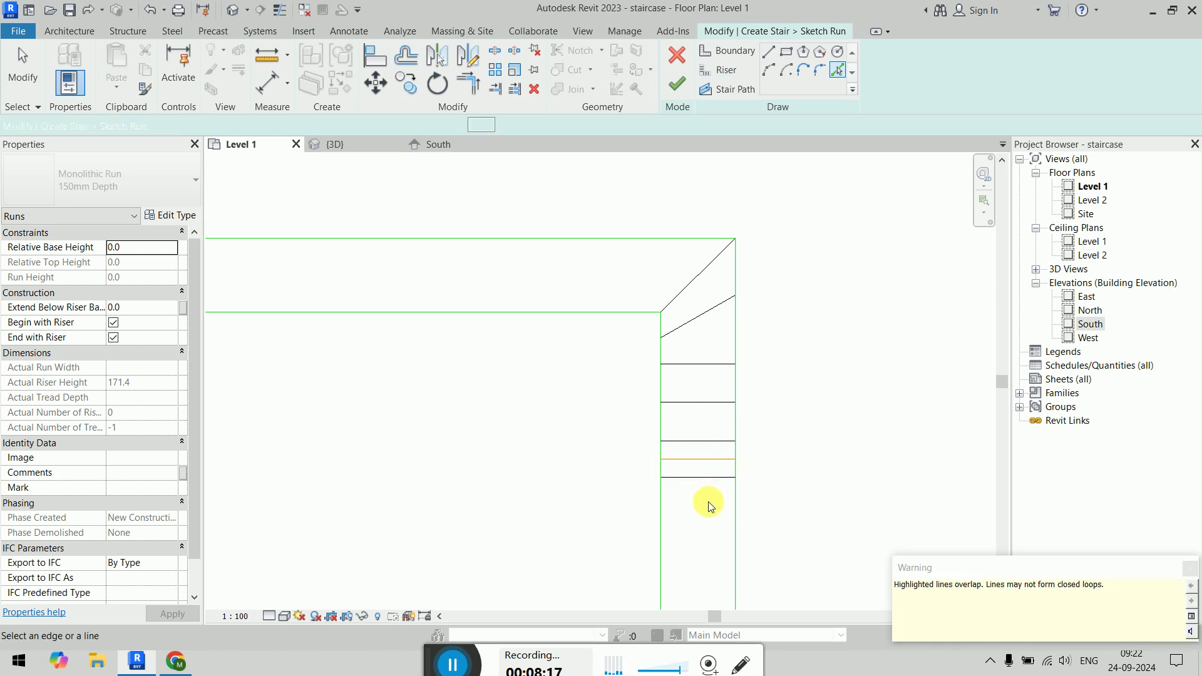
key(ctrl+z)
key(ctrl+z)
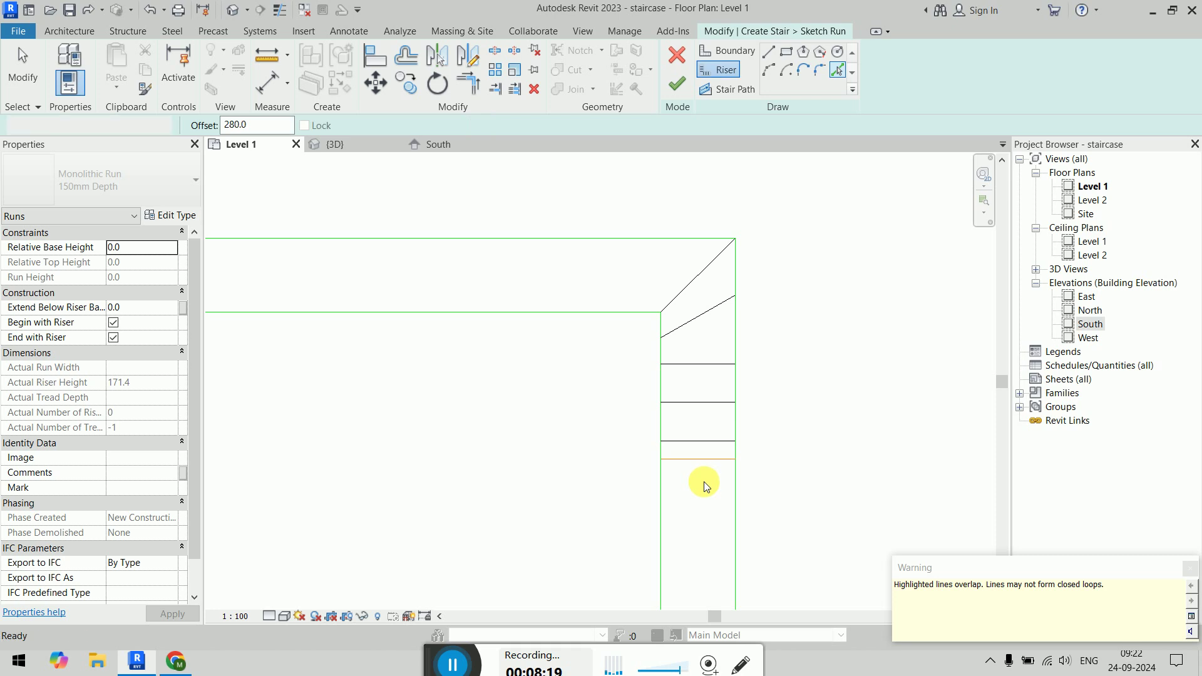
Step: Add three more risers down the vertical leg, each offset 280 mm from the previous one
click(704, 460)
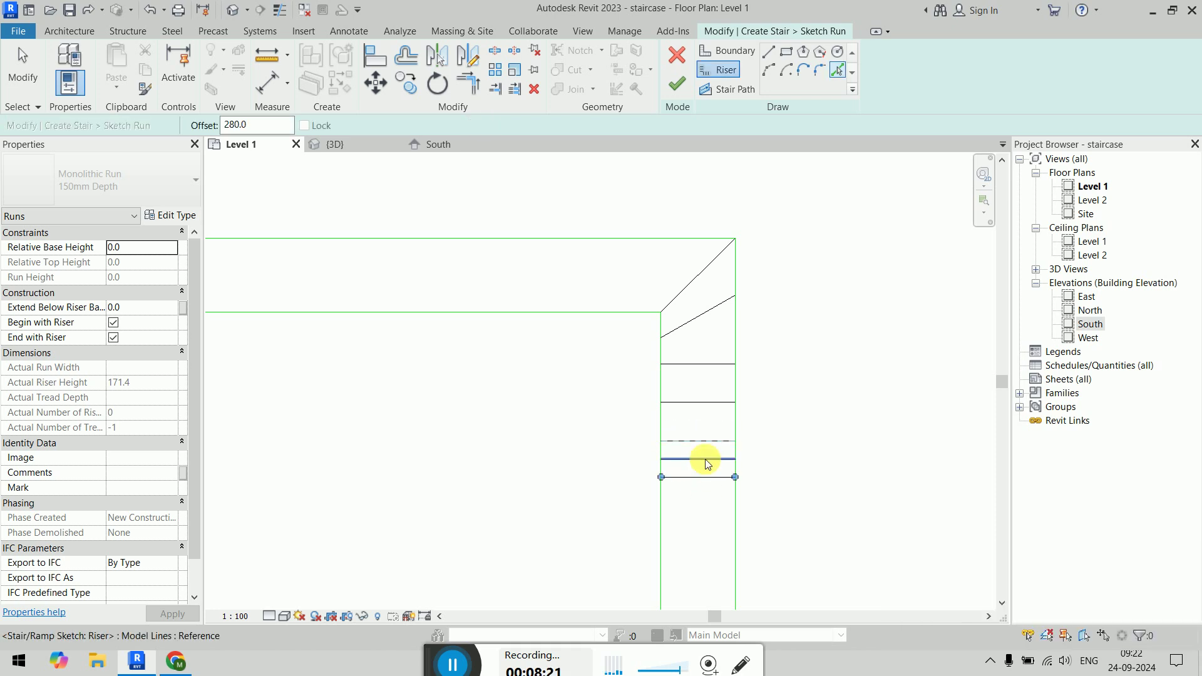
click(706, 478)
click(708, 496)
scroll(800, 438, down, 3)
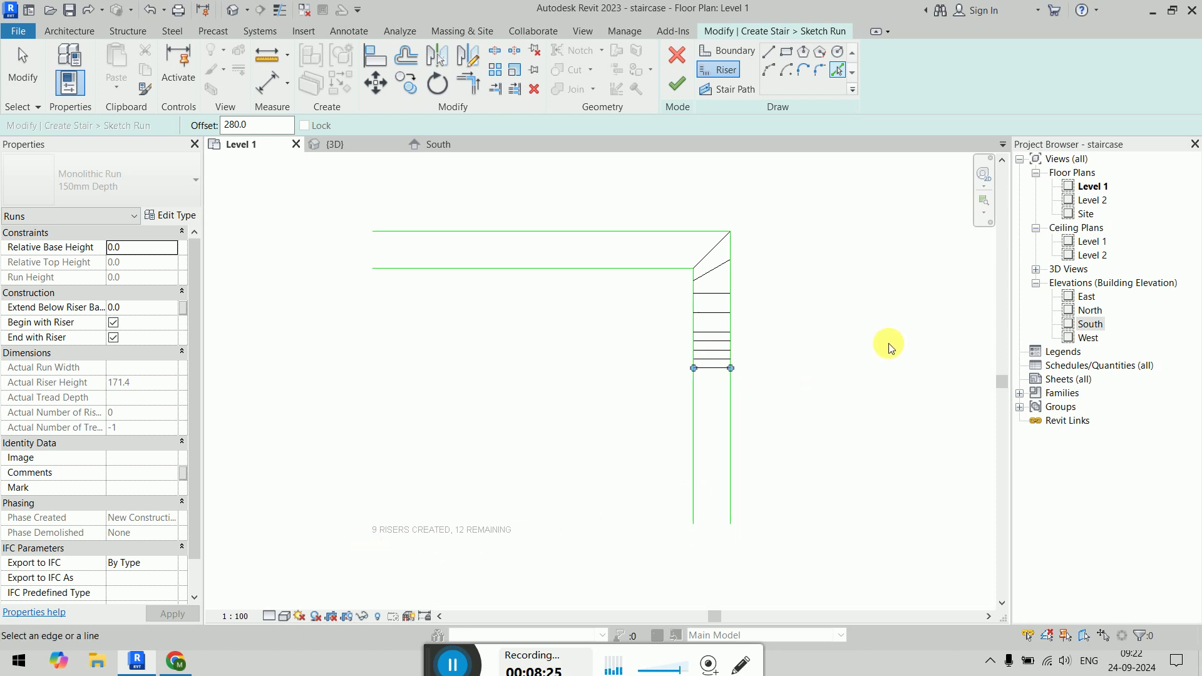
Step: Sketch a straight riser across the horizontal leg just before the corner, between the two boundary lines, keeping the 280 mm offset
middle_drag(763, 295, 768, 335)
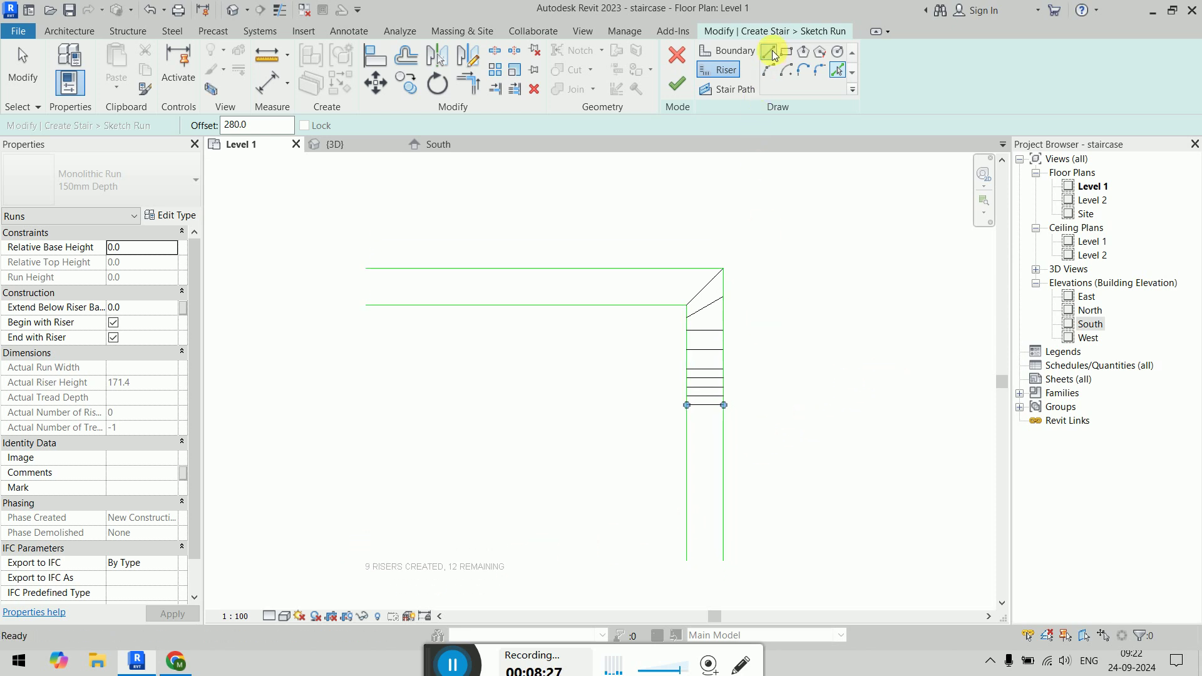
click(769, 52)
click(674, 305)
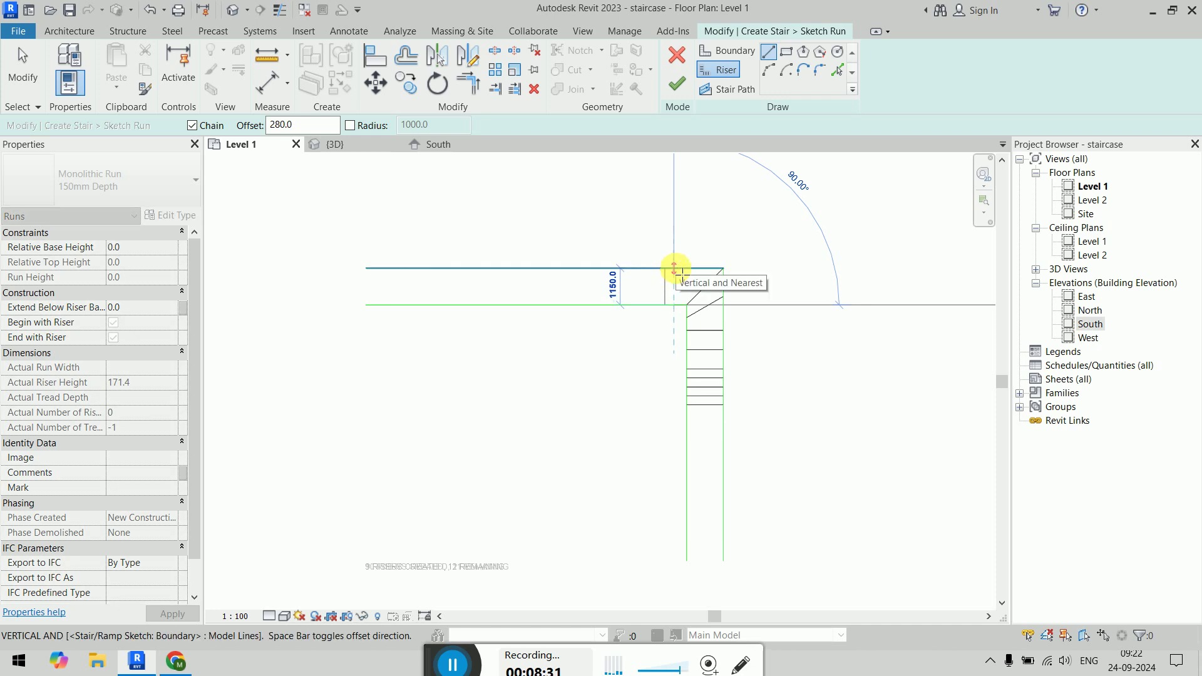
click(673, 269)
key(Escape)
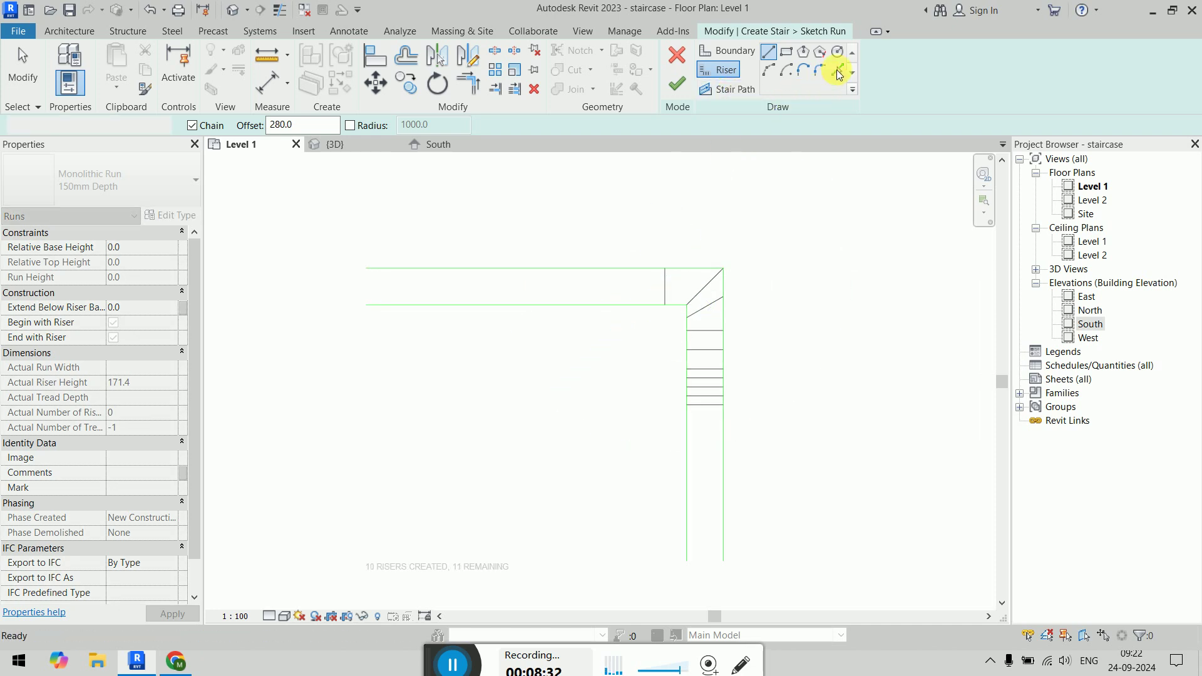
Step: Add eight risers along the horizontal leg away from the corner, each offset 280 mm from the previous one
click(838, 70)
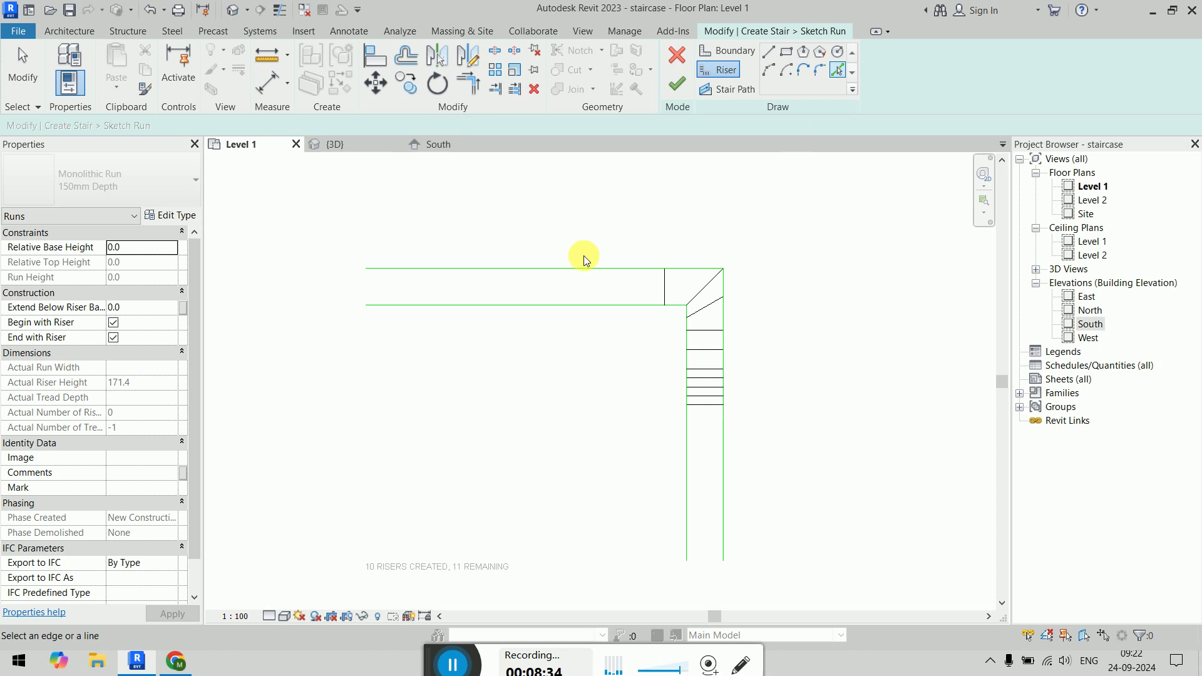
click(652, 292)
click(636, 291)
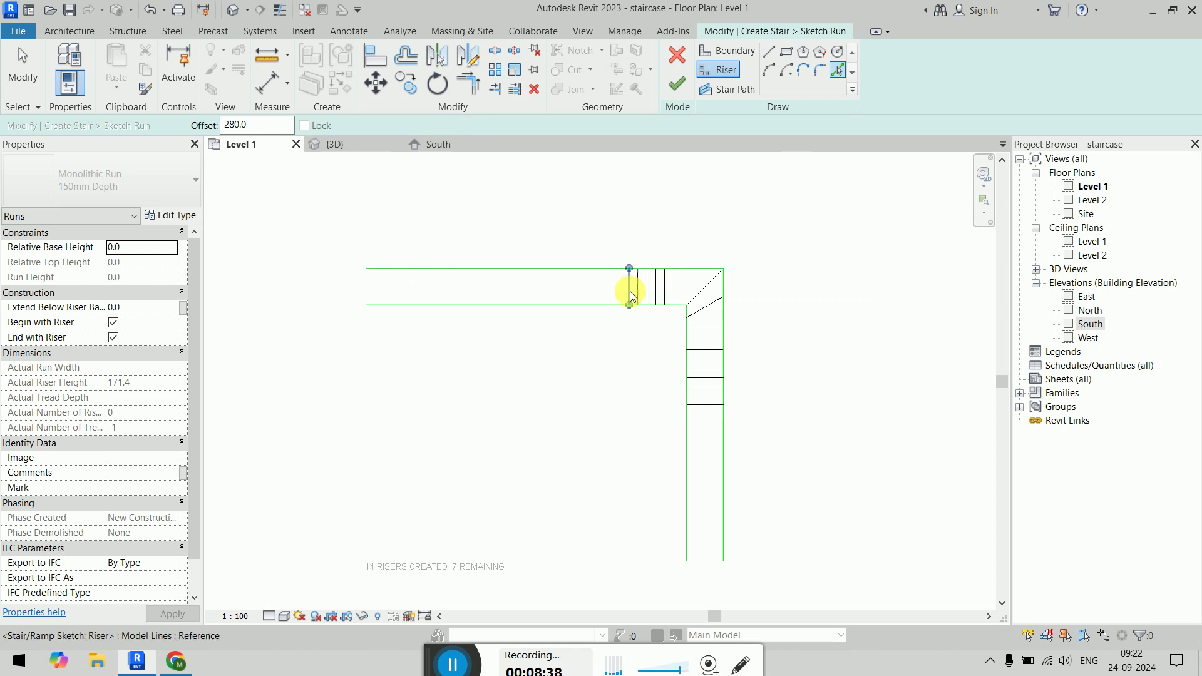
click(628, 292)
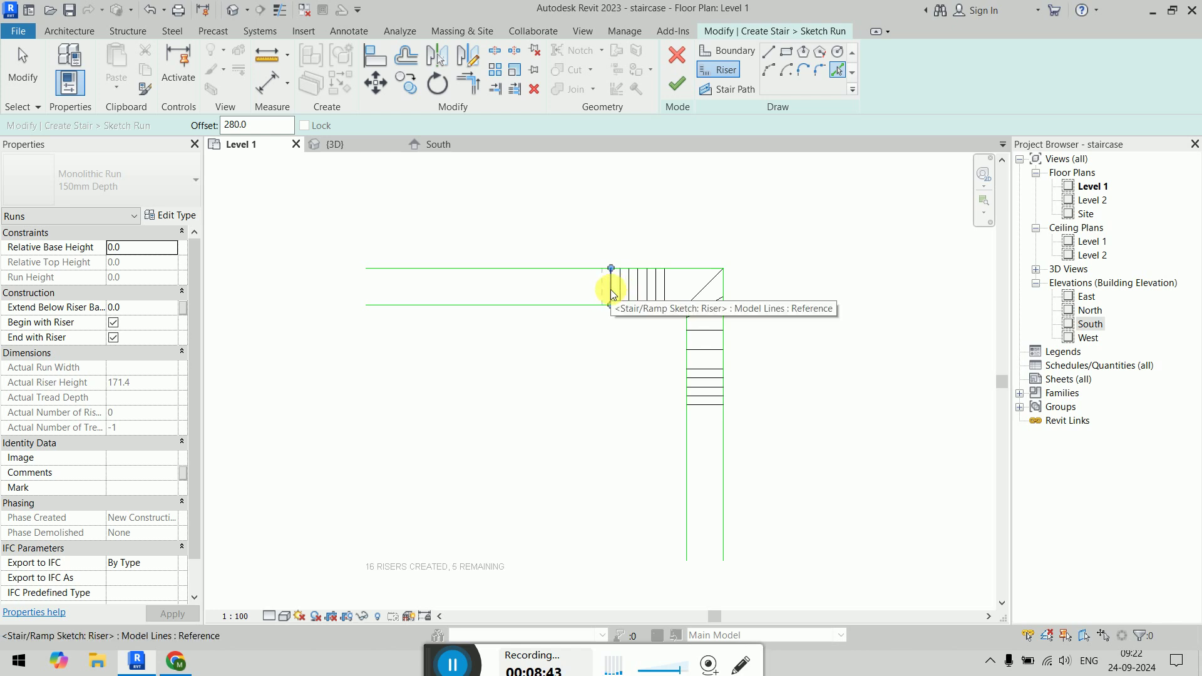
click(610, 290)
click(599, 292)
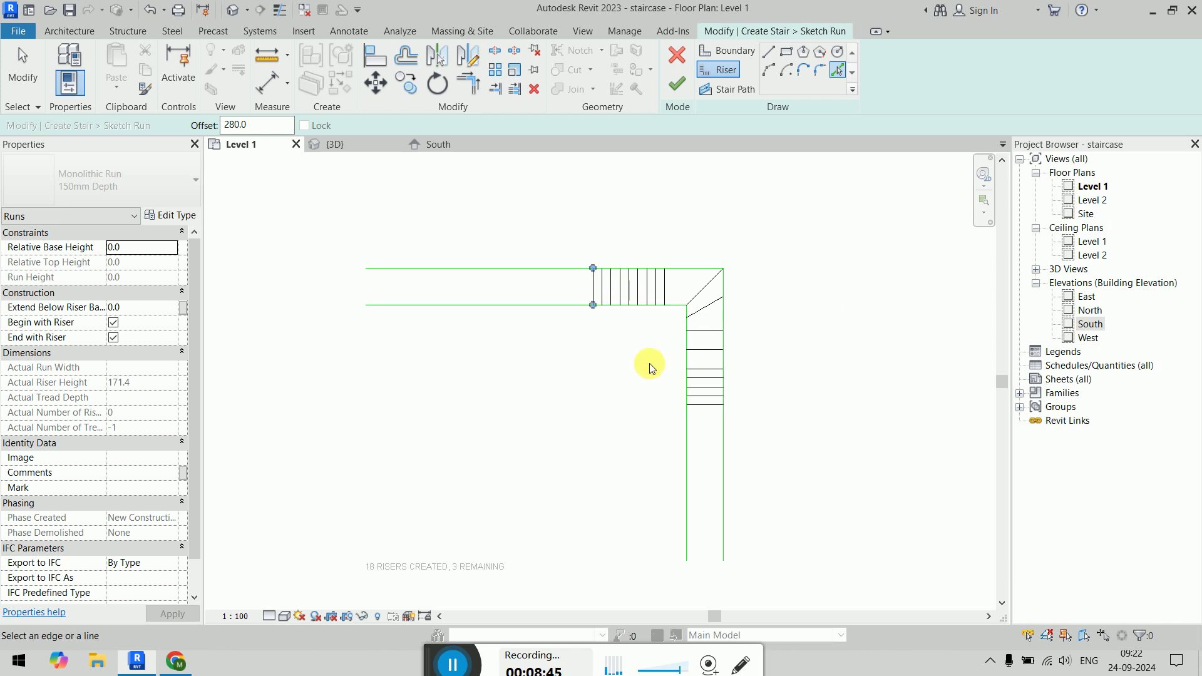
Step: Extend the vertical leg's riser series downward with three more risers at 280 mm offsets
click(702, 407)
click(704, 414)
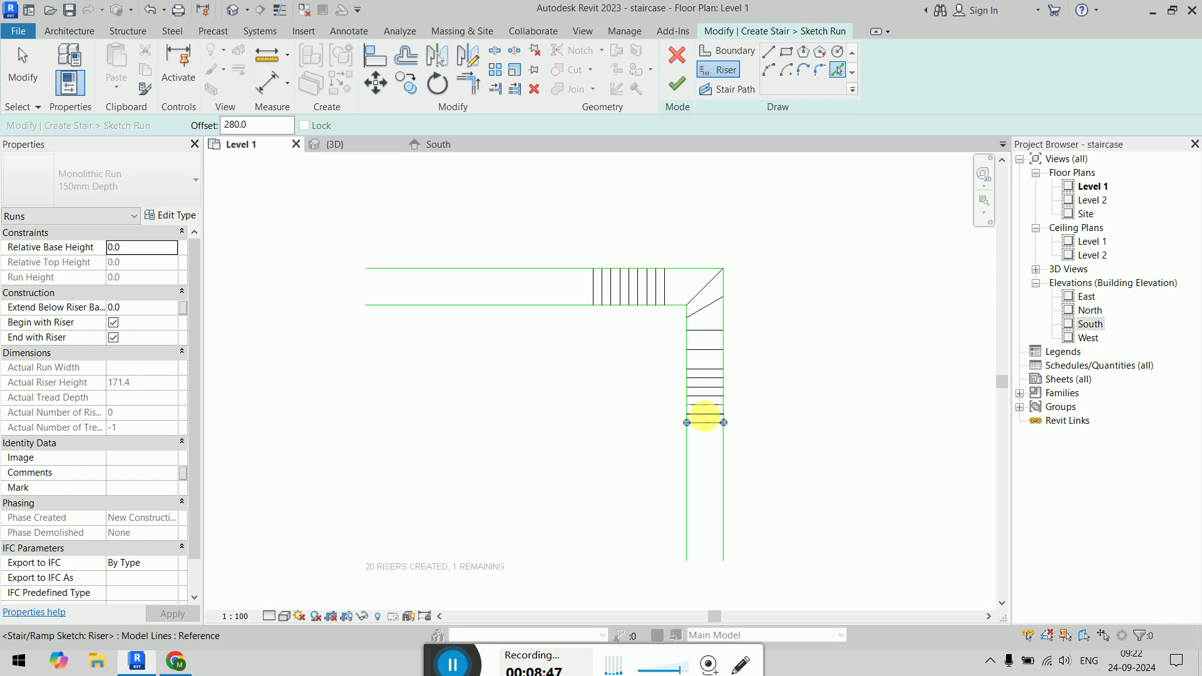
click(705, 423)
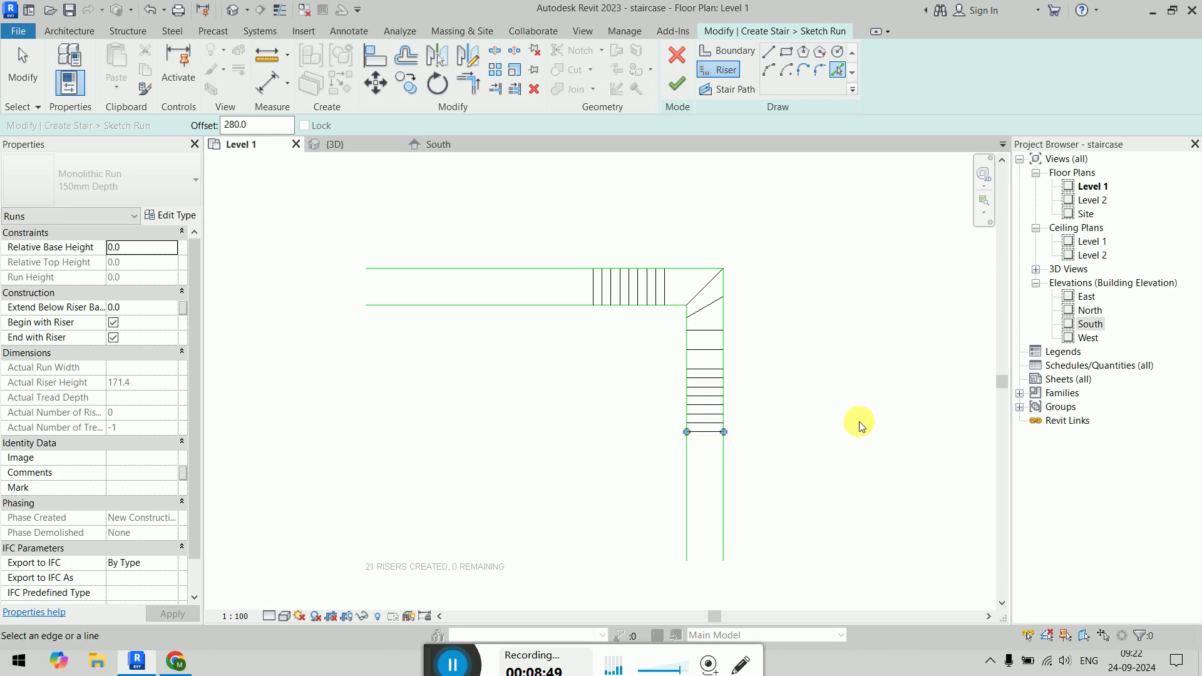
Step: Trim the horizontal leg's two boundary lines to its outermost riser, removing the excess length beyond it
key(Escape)
key(Escape)
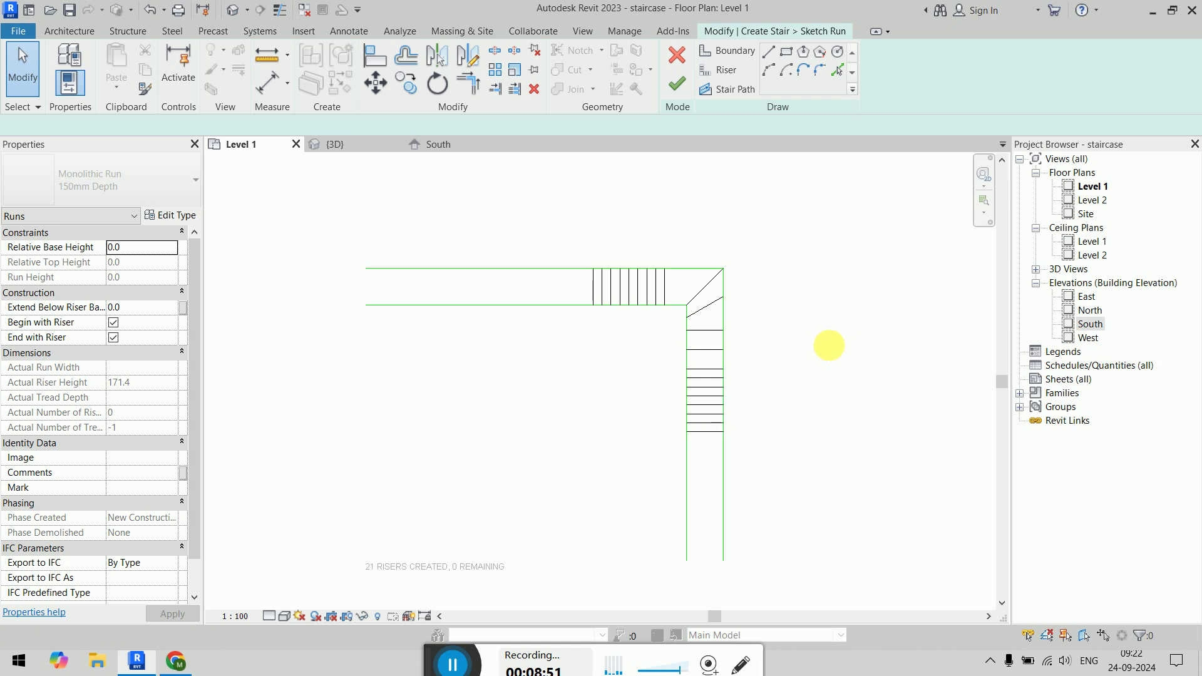
key(t)
key(r)
scroll(610, 251, up, 3)
scroll(610, 250, up, 2)
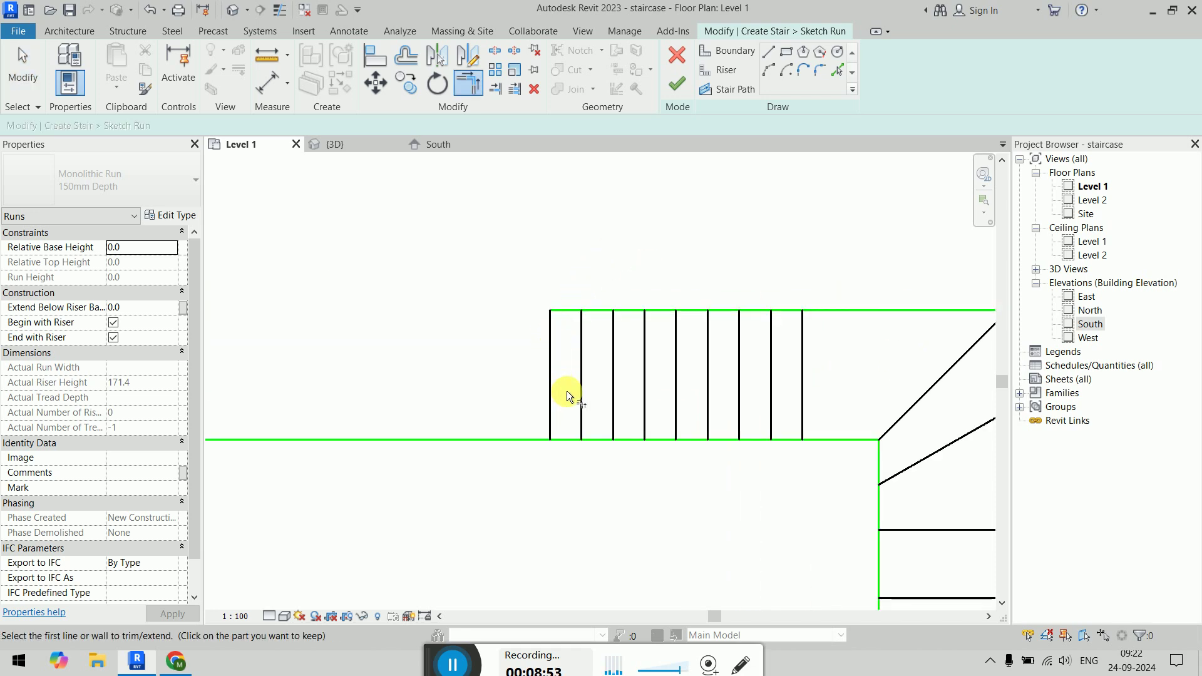
click(551, 410)
click(567, 440)
Step: Trim the vertical leg's two boundary lines to its lowest riser
scroll(582, 495, down, 5)
middle_drag(657, 552, 568, 230)
scroll(710, 412, up, 3)
scroll(588, 324, up, 2)
click(623, 325)
click(644, 348)
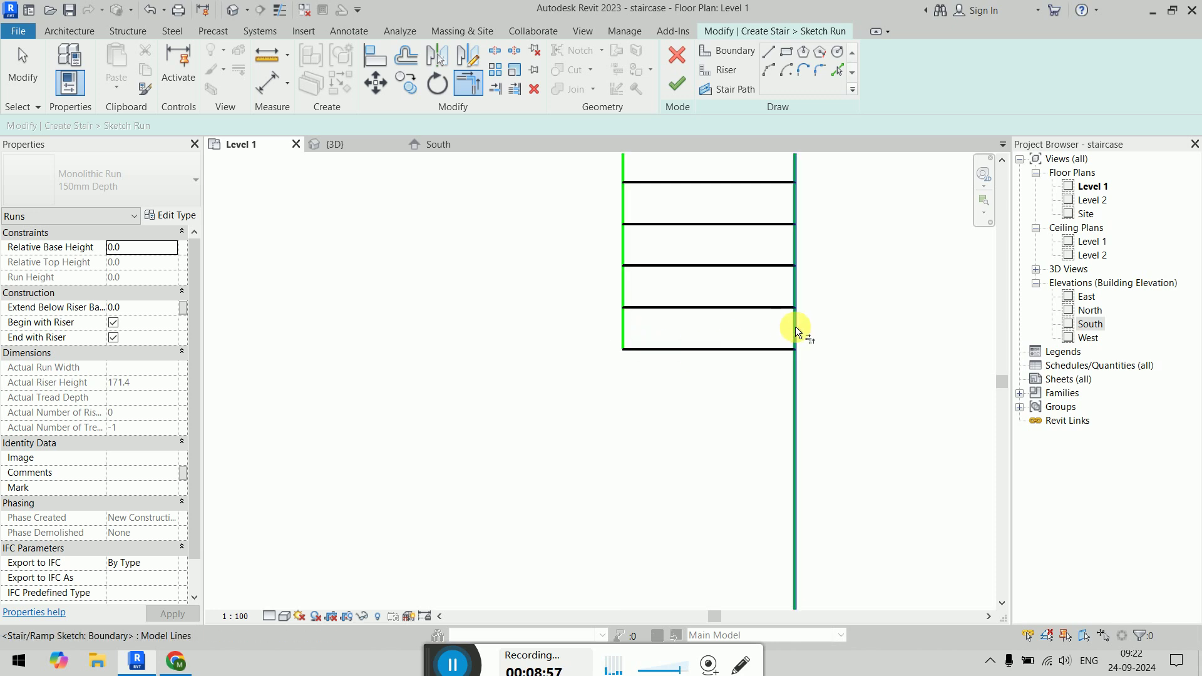
click(794, 325)
click(774, 348)
scroll(810, 370, down, 4)
middle_drag(838, 335, 797, 404)
Step: Sketch the stair path along the centre of both legs, from the horizontal leg's outermost riser around the corner to the lowest riser
click(716, 93)
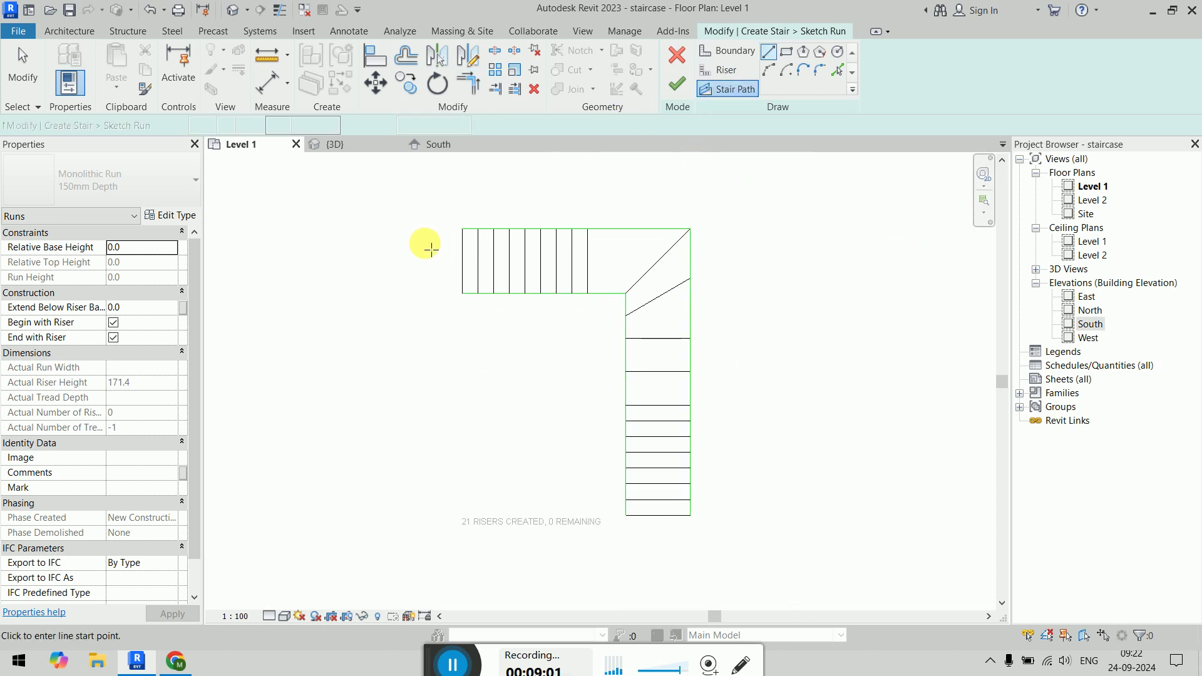
click(470, 261)
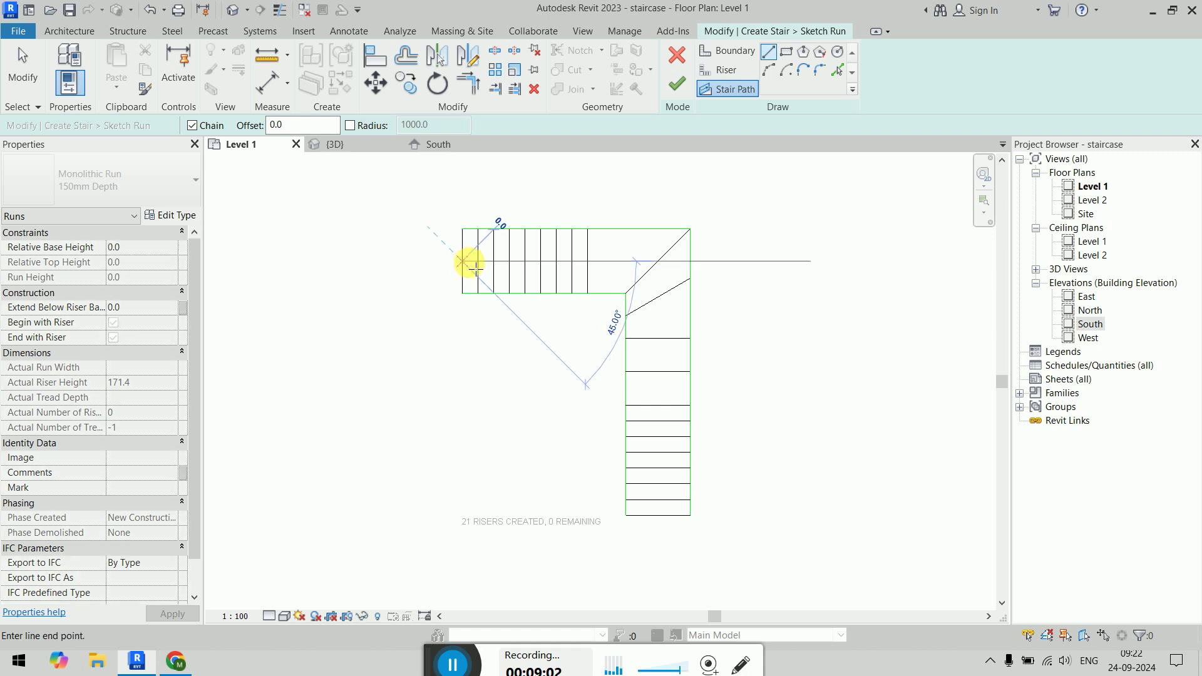
click(657, 261)
click(657, 261)
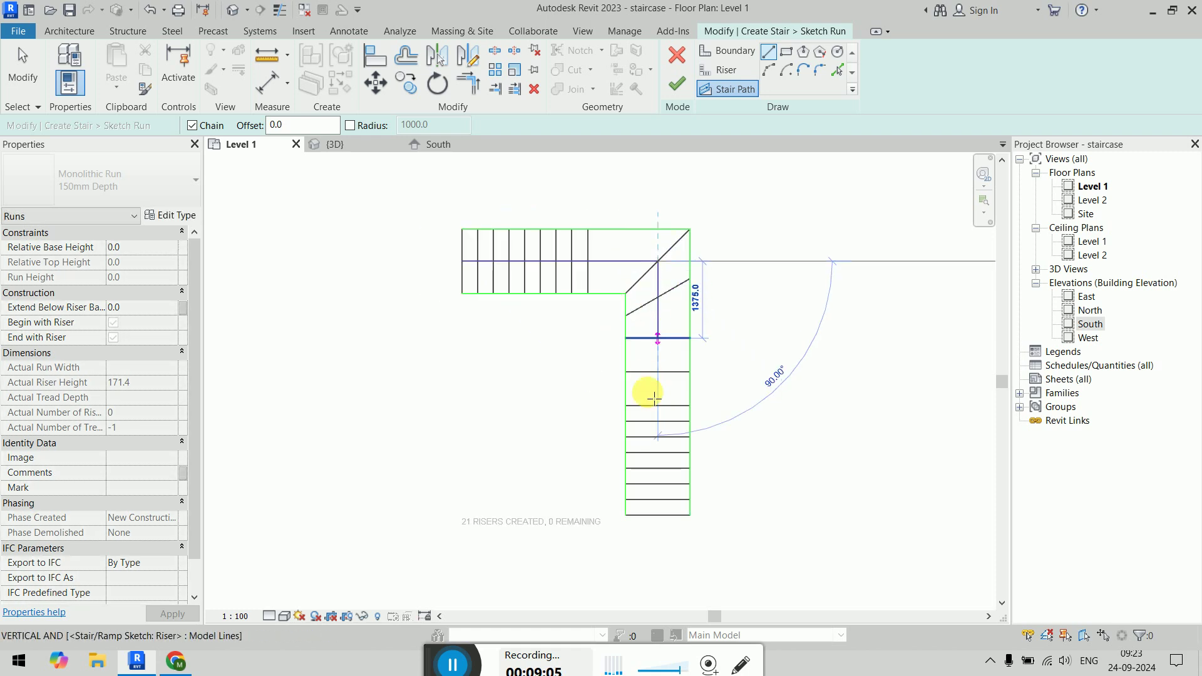
click(657, 516)
key(Escape)
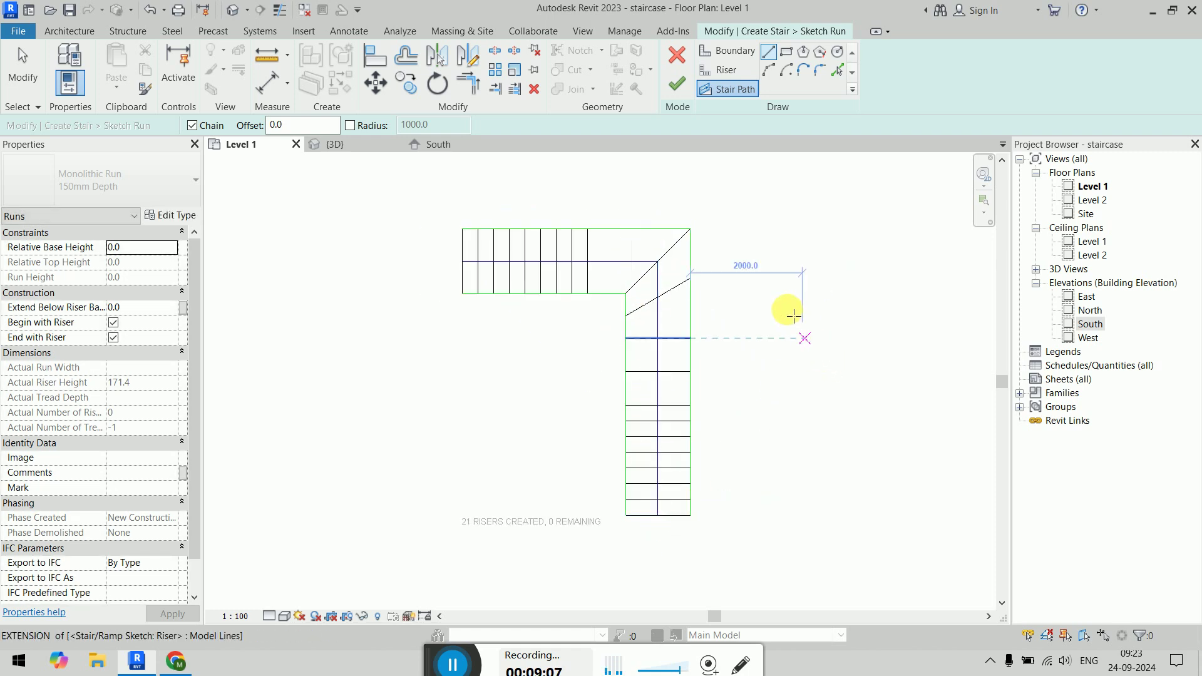
Step: Finish the run sketch and the stair, and inspect the result in the 3D view
click(677, 84)
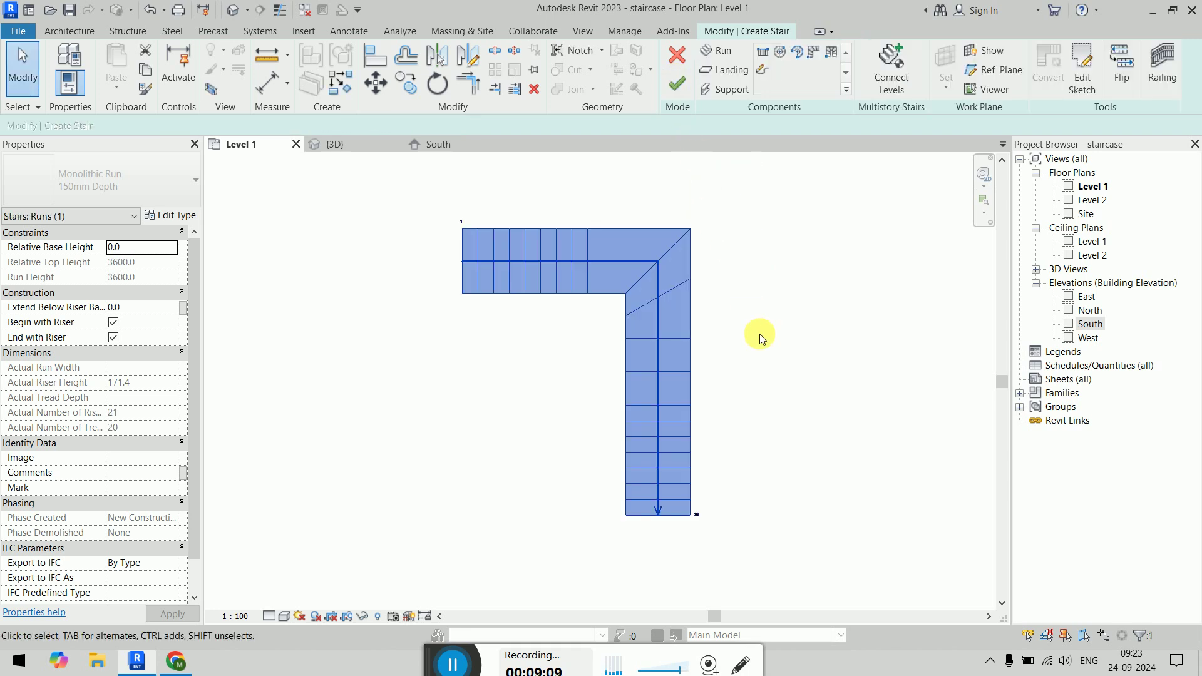
click(794, 331)
click(674, 89)
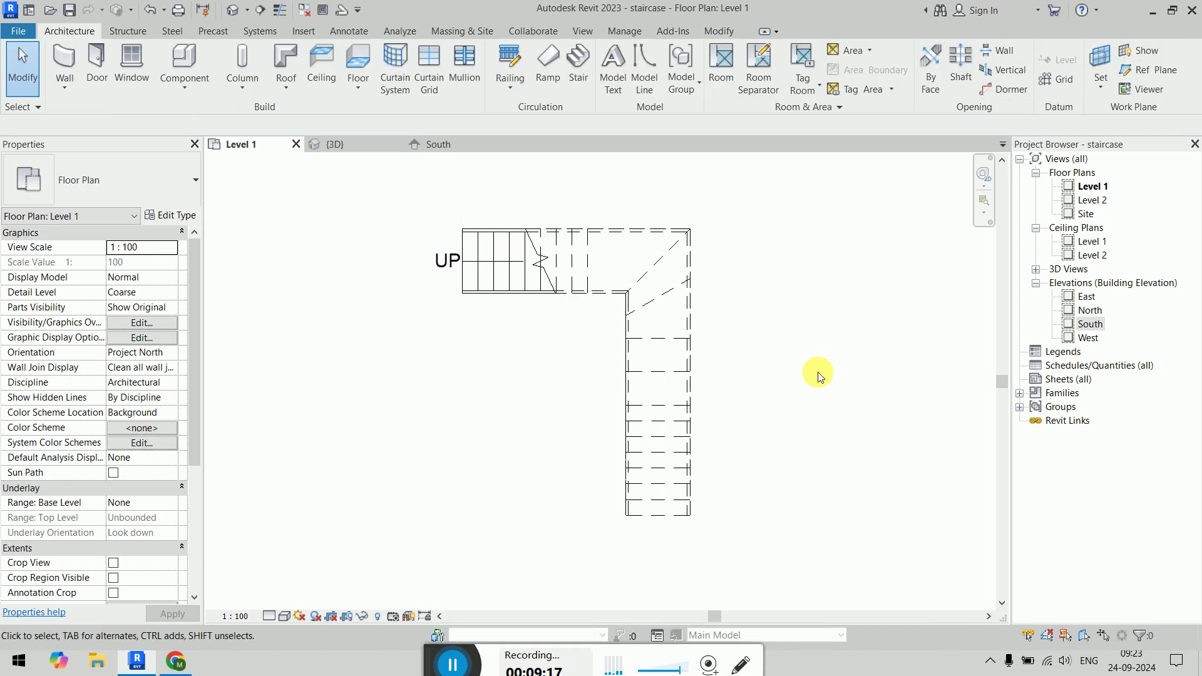
click(343, 145)
shift+middle_drag(667, 444, 531, 324)
scroll(513, 276, up, 5)
shift+middle_drag(496, 228, 577, 299)
middle_drag(551, 374, 671, 380)
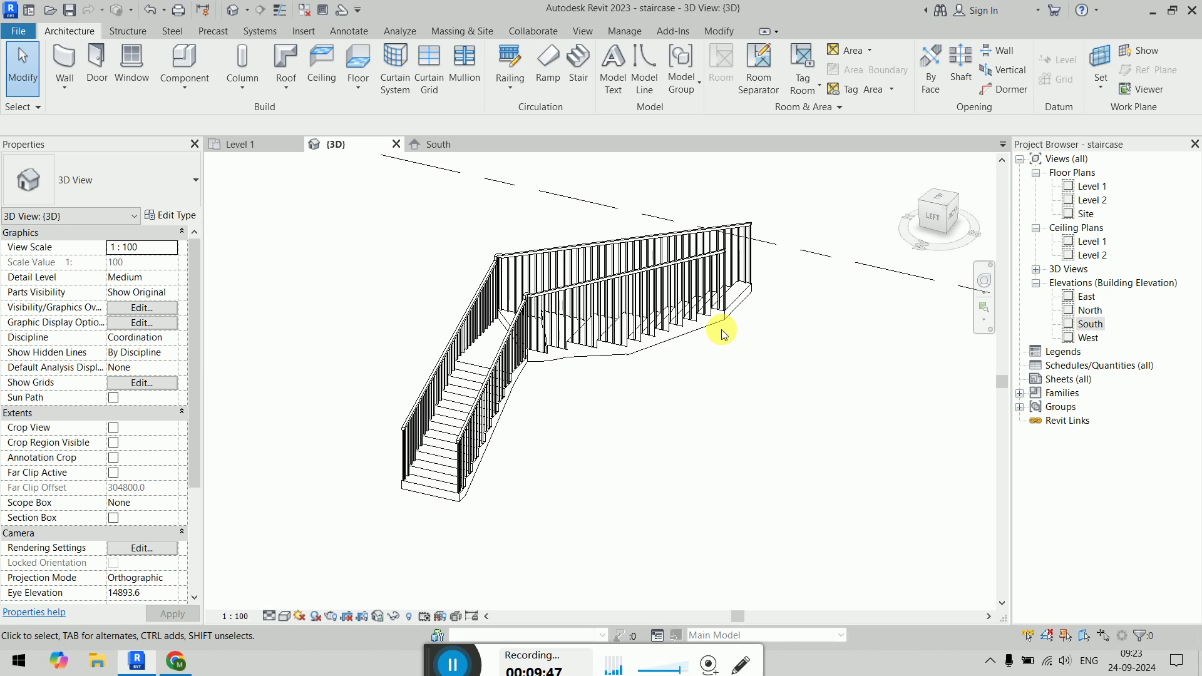
Step: Reopen the L-shaped stair for editing and open its run sketch in the Level 1 floor plan
click(732, 299)
click(676, 69)
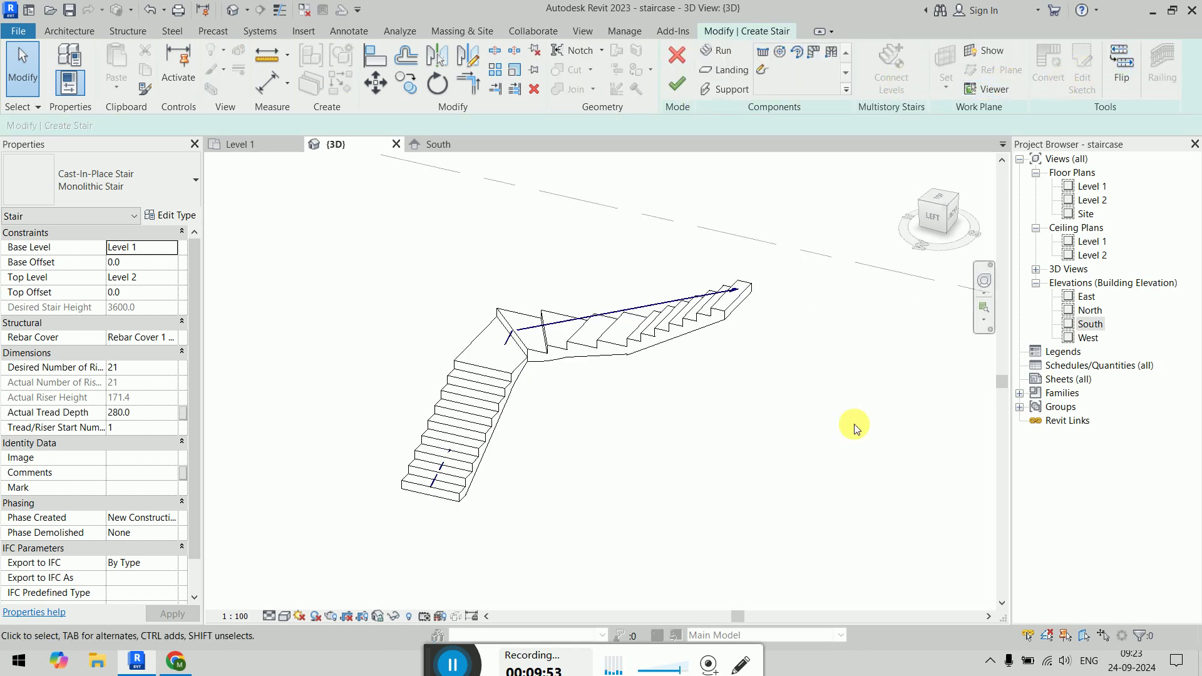
double_click(1091, 187)
middle_drag(757, 353, 719, 345)
click(588, 221)
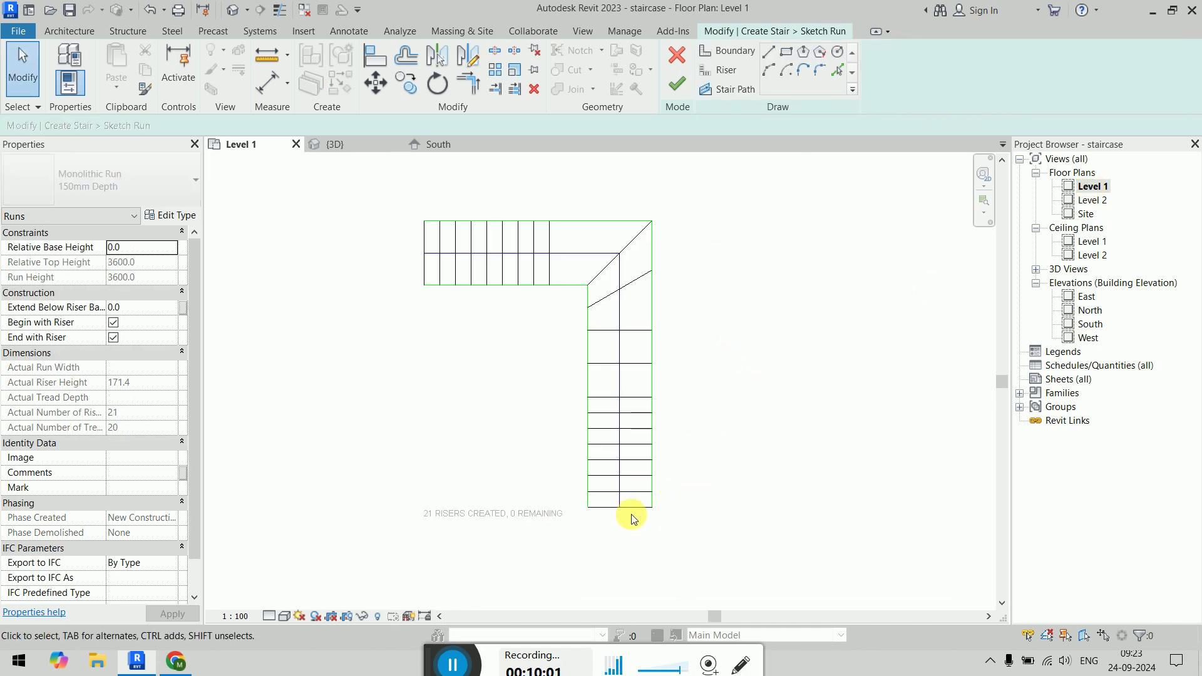
Step: Delete the two lowest risers of the vertical leg
scroll(637, 485, up, 3)
drag(637, 485, 632, 542)
key(Delete)
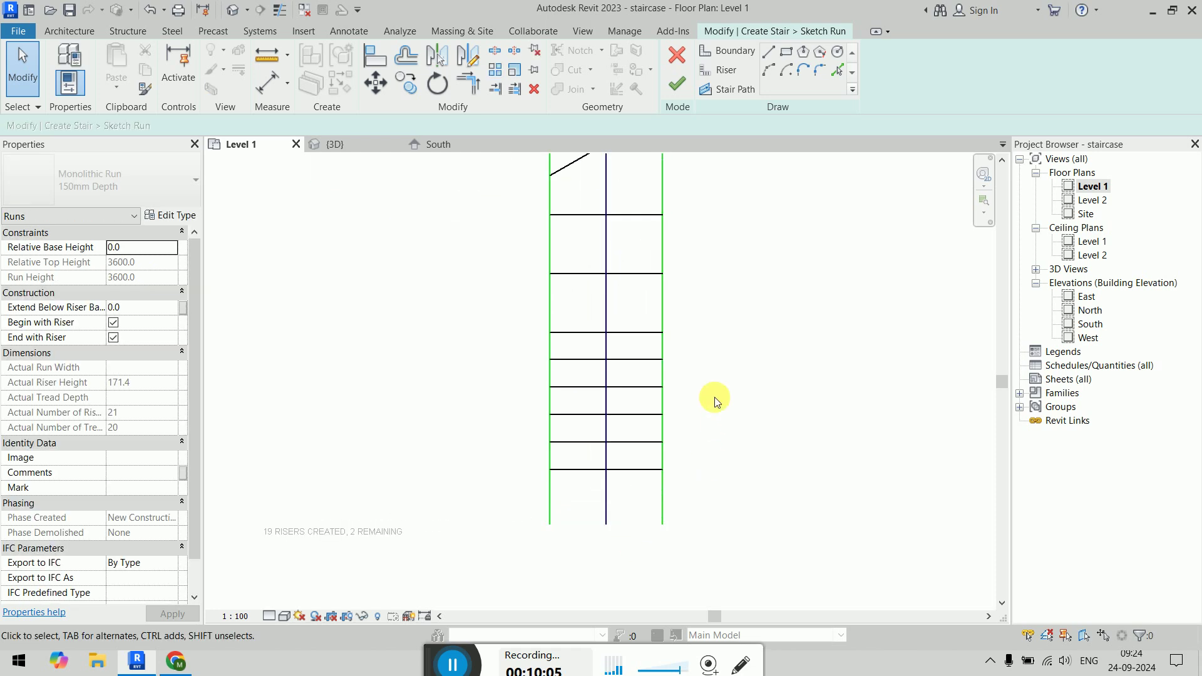
scroll(769, 489, down, 2)
middle_drag(769, 489, 819, 605)
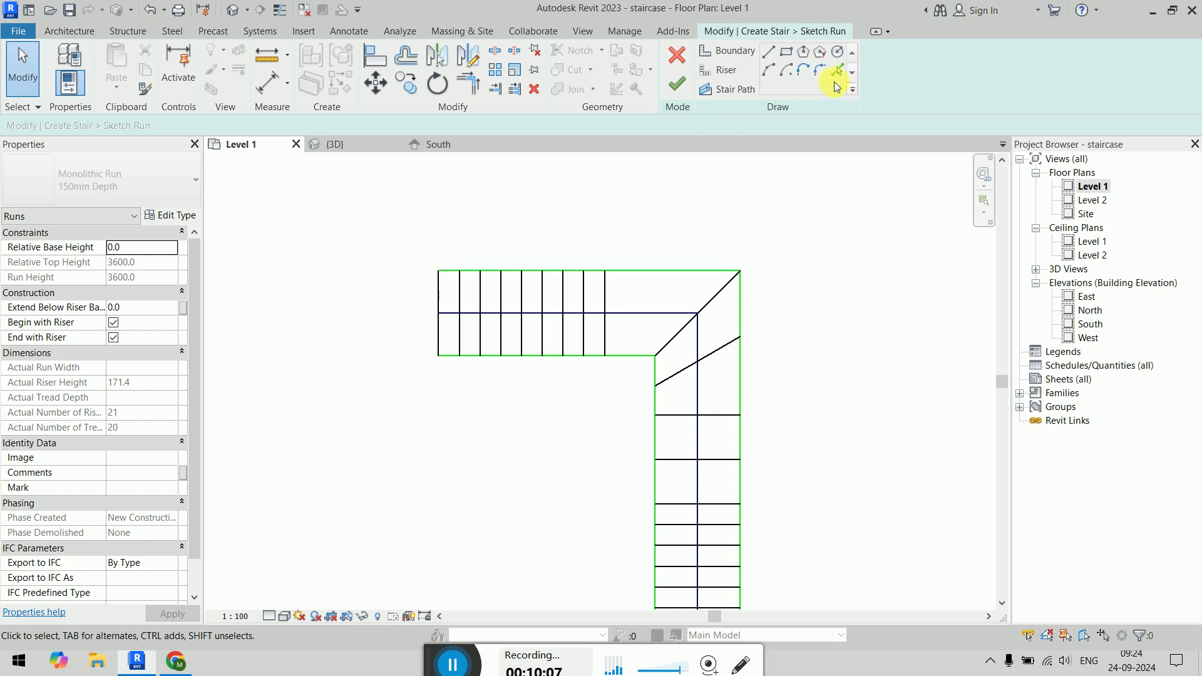
click(837, 70)
drag(70, 126, 11, 134)
text(280)
key(Return)
click(432, 276)
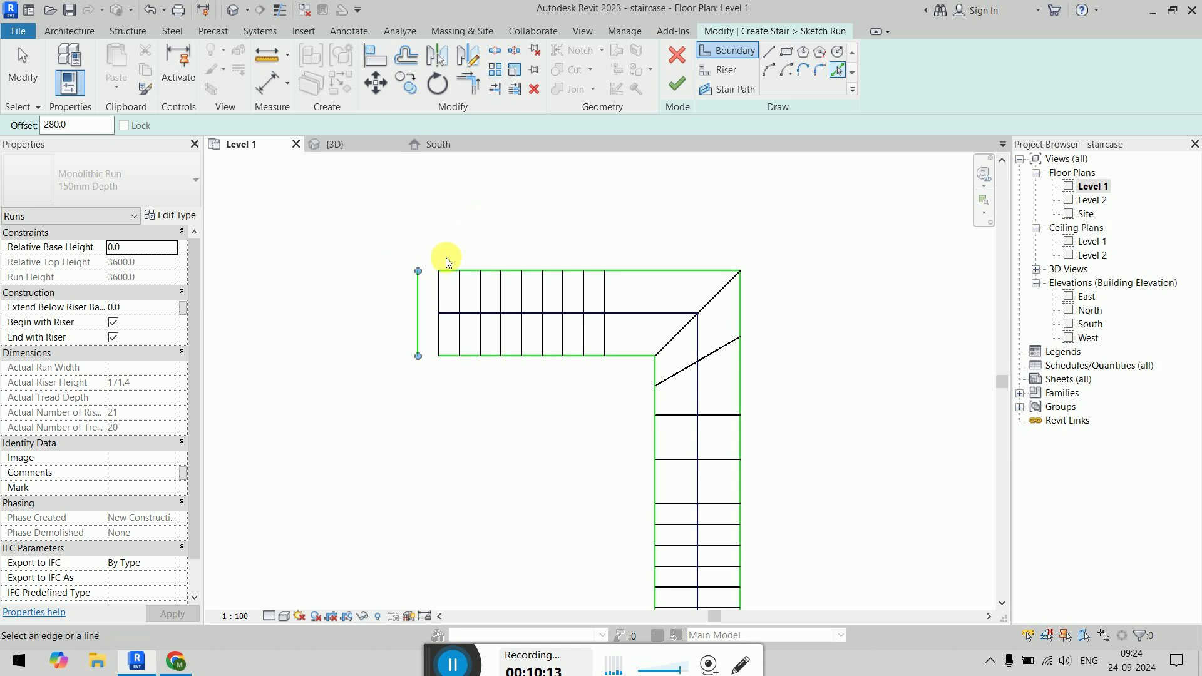
key(ctrl+z)
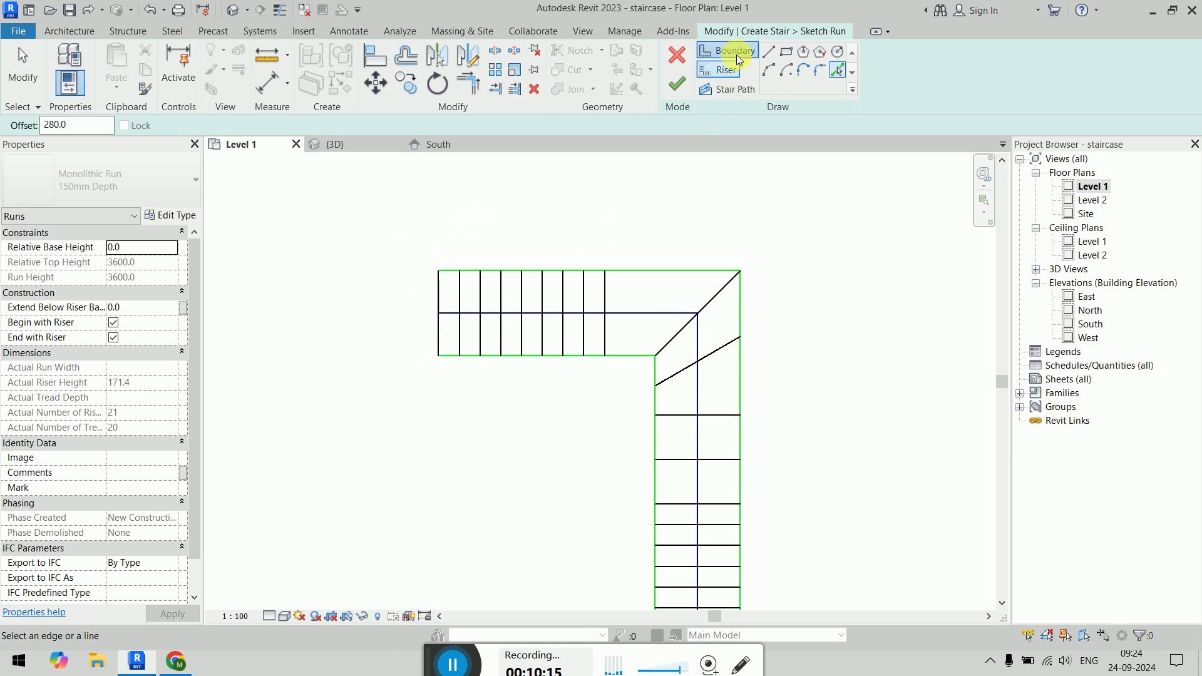
Step: Add two risers beyond the horizontal leg's outermost riser, each offset 280 mm outward from the previous one
click(720, 70)
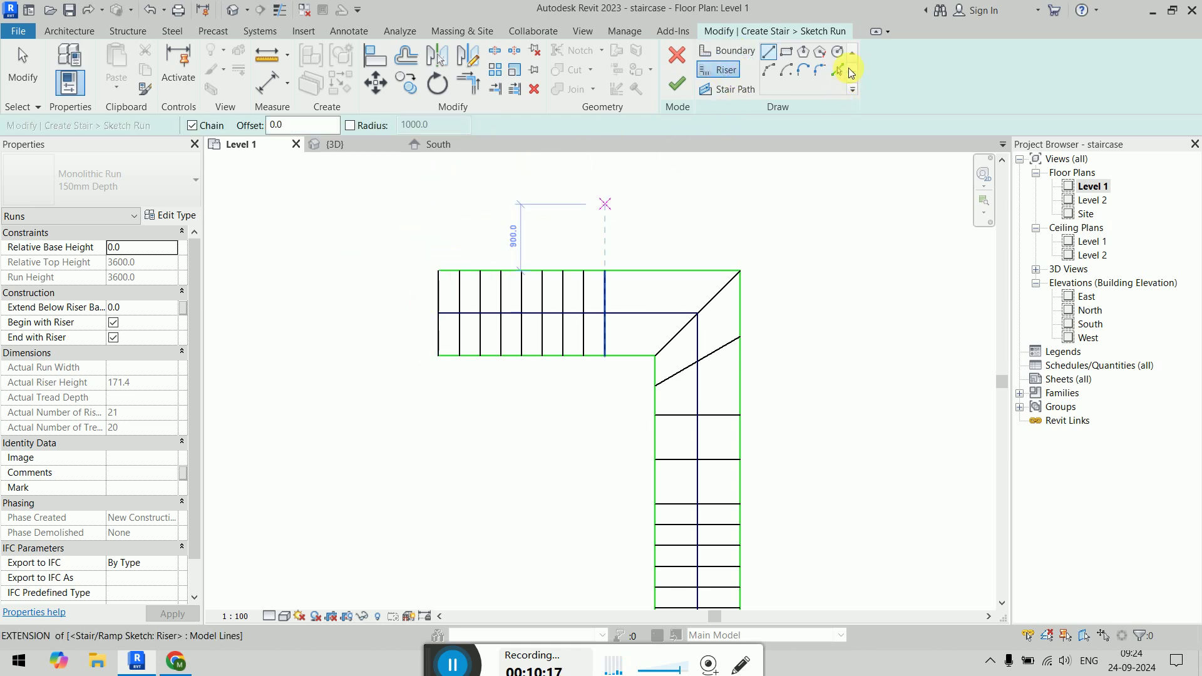
click(837, 70)
double_click(270, 125)
text(280.0)
click(436, 293)
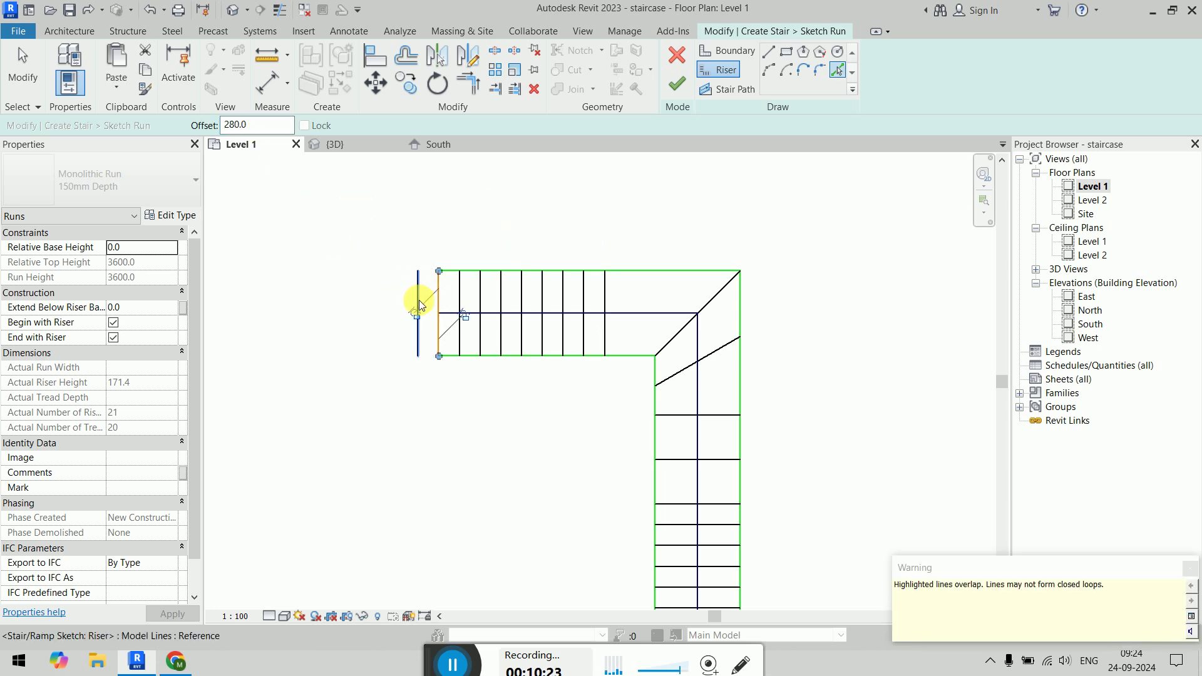
key(ctrl+z)
key(ctrl+z)
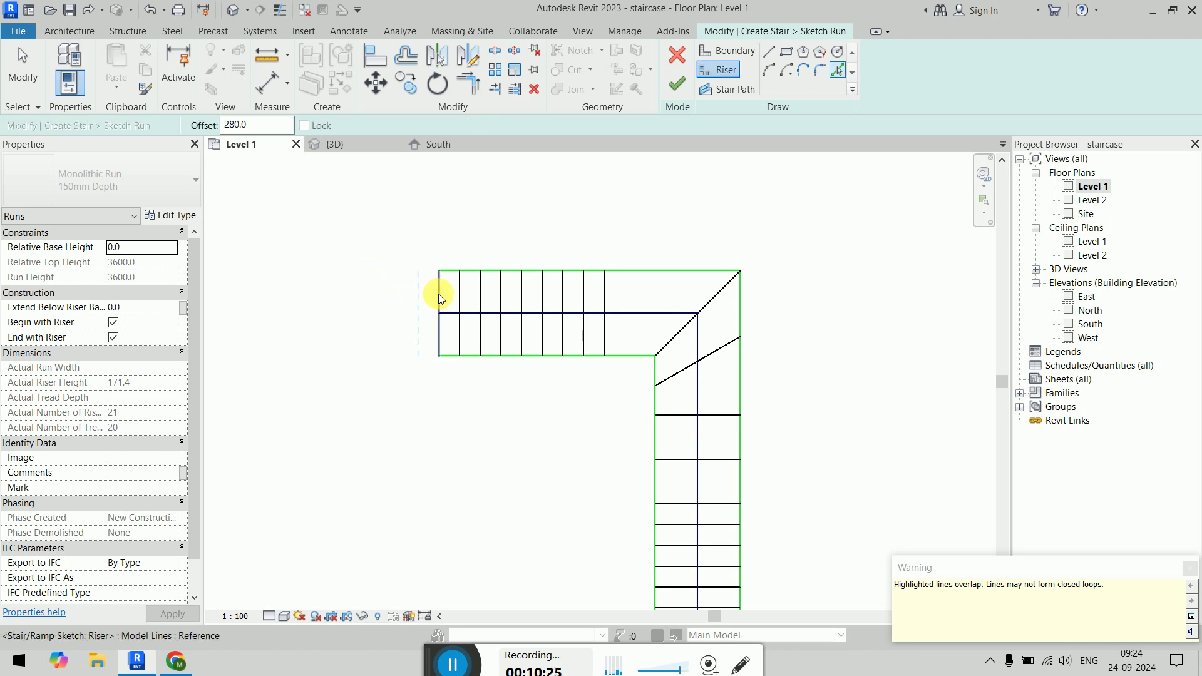
click(438, 294)
click(415, 302)
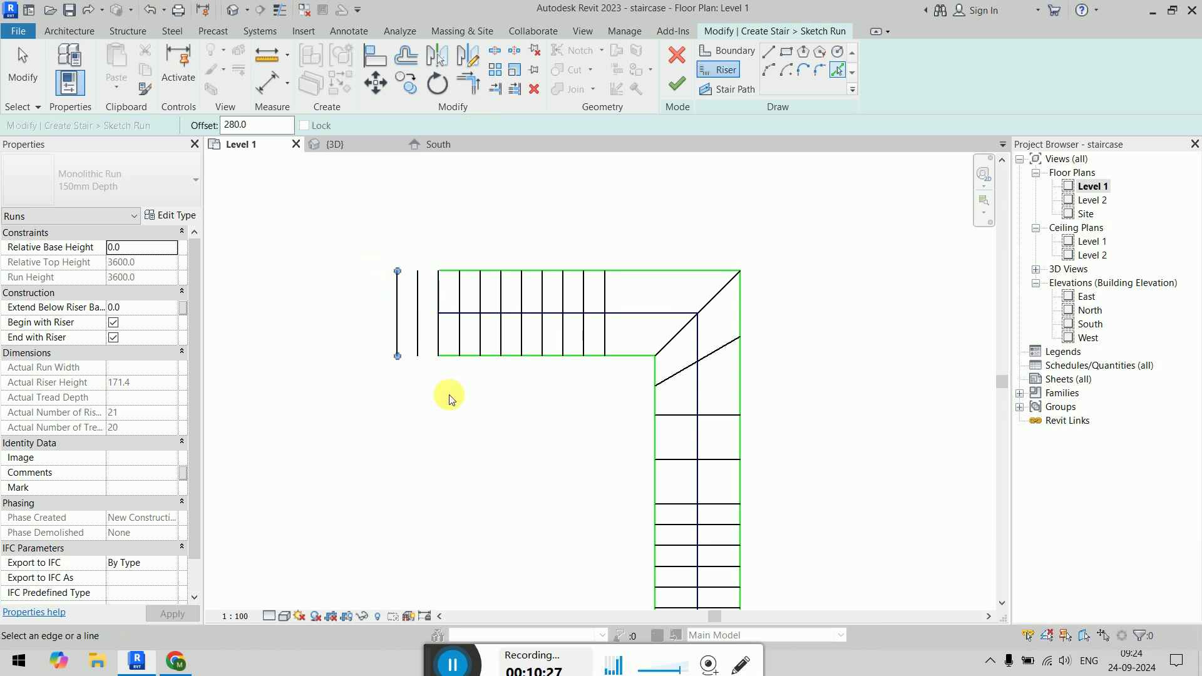
key(Escape)
key(Escape)
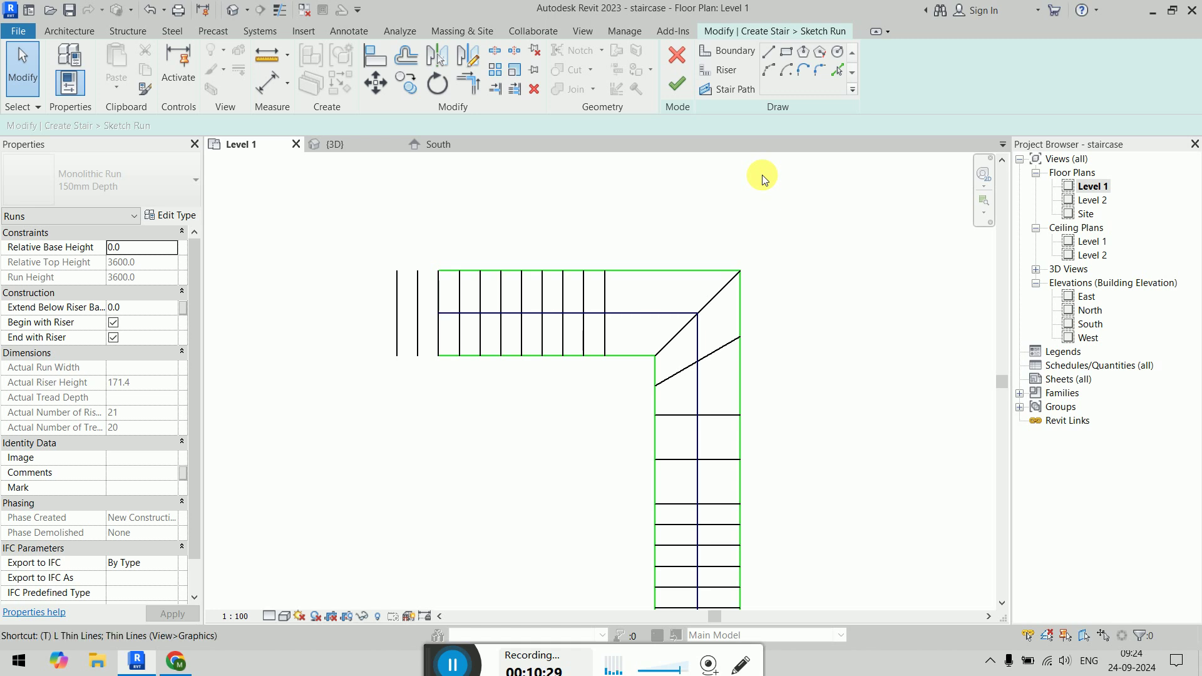
Step: Extend the horizontal leg's two boundary lines to meet its new outermost riser
key(a)
key(l)
click(451, 271)
click(394, 291)
click(470, 357)
click(397, 340)
scroll(462, 438, down, 2)
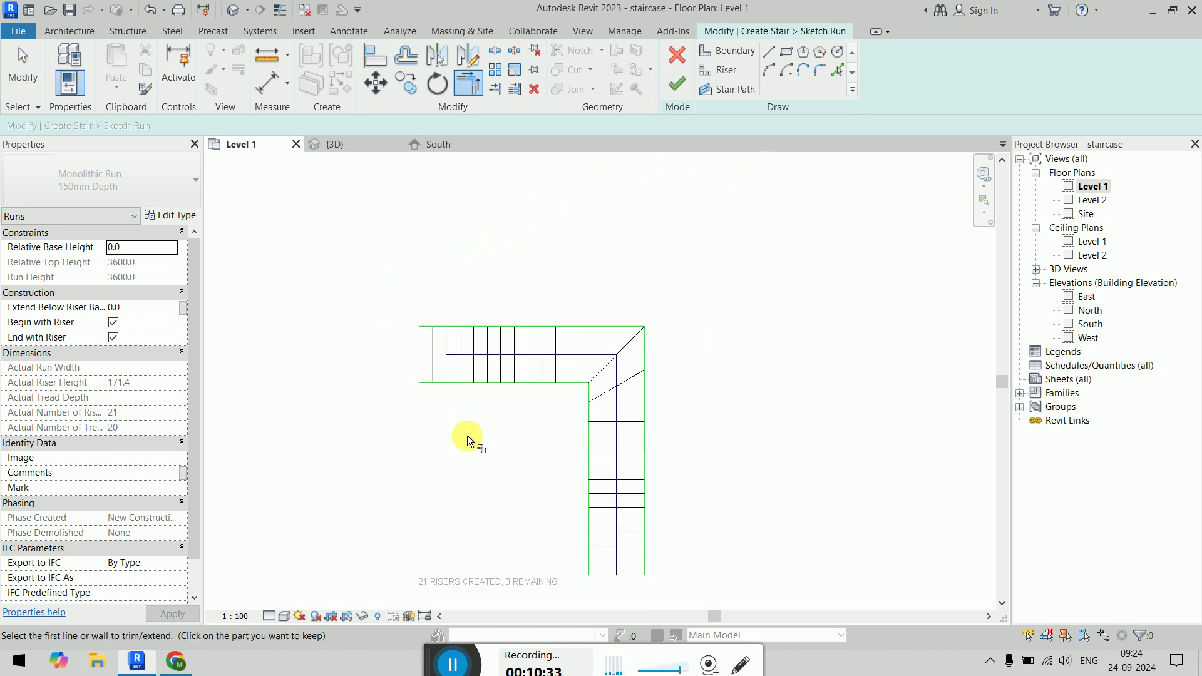
Step: Trim both boundary lines of the shortened vertical leg to its lowest remaining riser
scroll(577, 456, up, 2)
click(561, 460)
click(627, 463)
click(644, 450)
key(Escape)
Step: Shorten the vertical stair path to end at the lowest remaining riser, and try to finish the run sketch
click(599, 479)
drag(600, 505, 601, 462)
key(Escape)
click(677, 83)
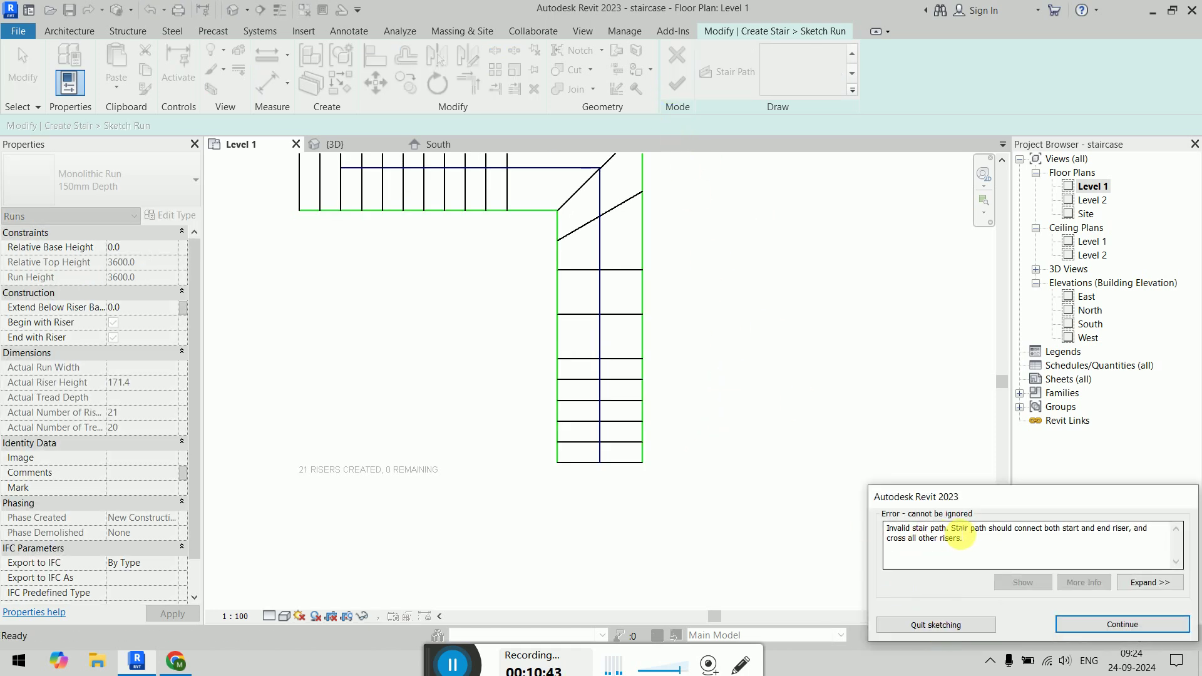
middle_drag(770, 322, 804, 455)
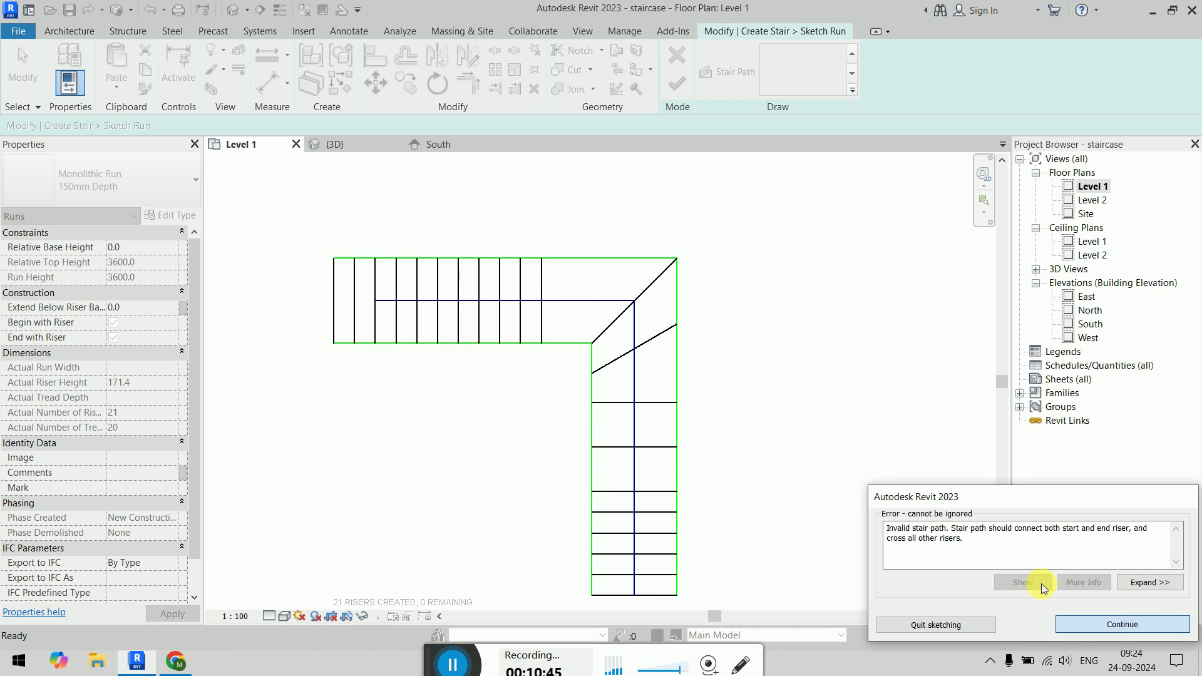
click(1122, 624)
Step: Extend the start of the horizontal stair path to the outermost riser, and finish the run sketch and the stair
click(440, 303)
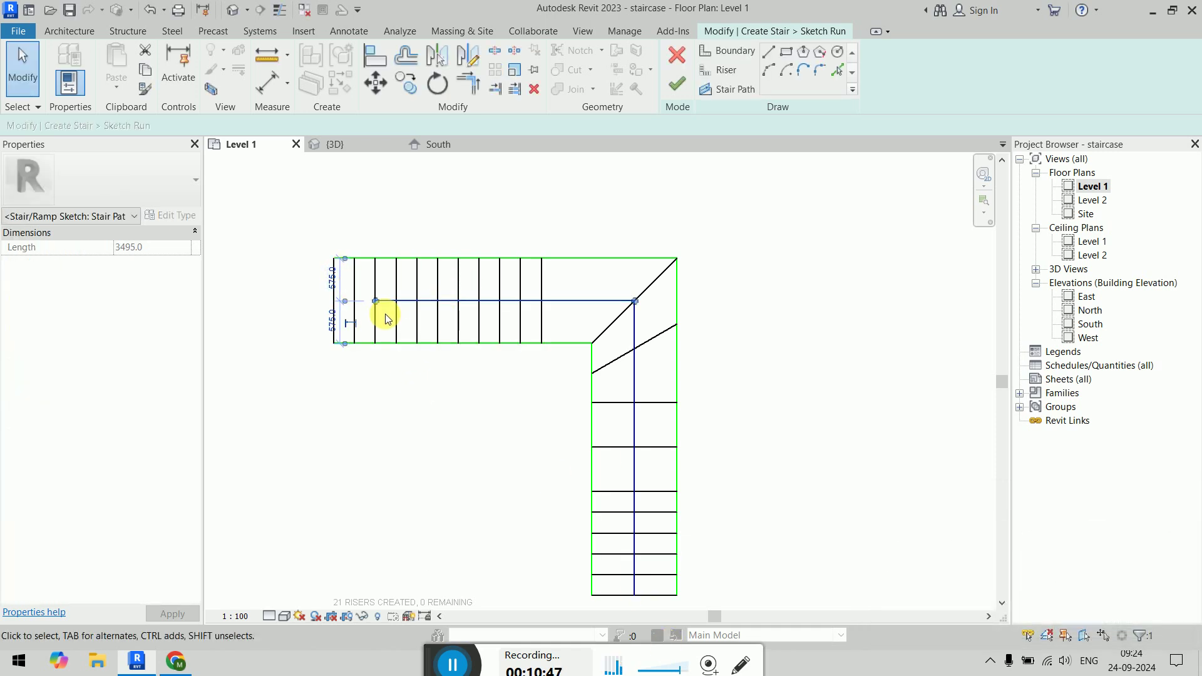
drag(376, 302, 335, 302)
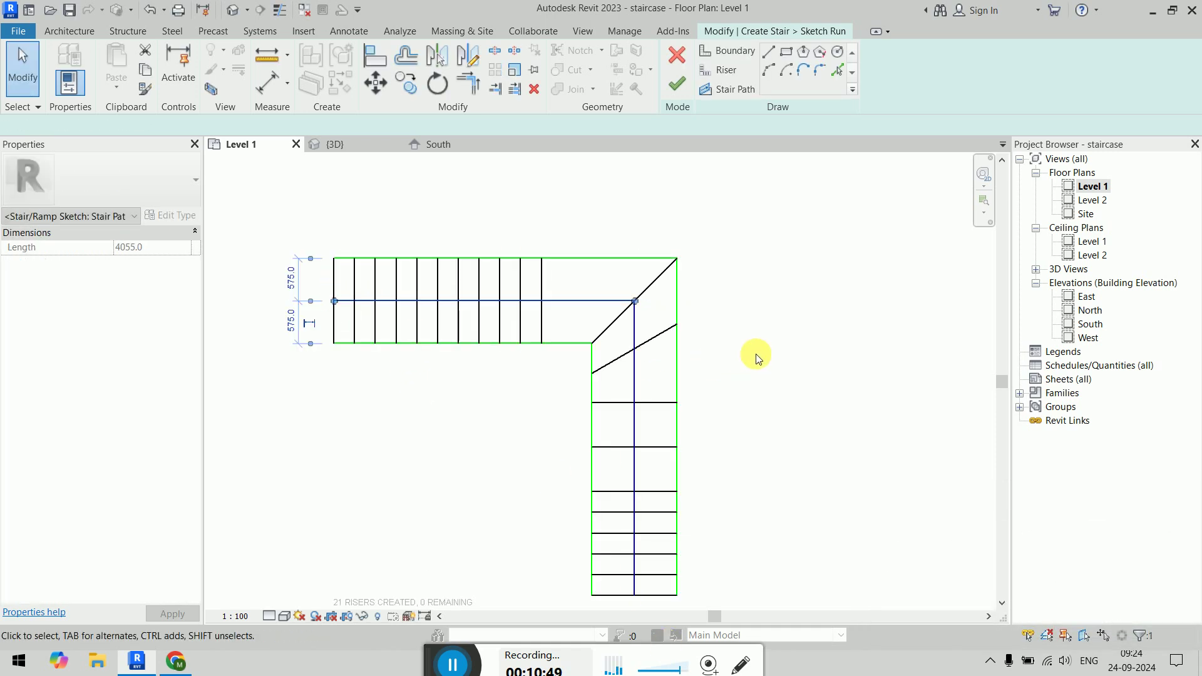
click(758, 358)
middle_drag(764, 353, 756, 305)
click(677, 84)
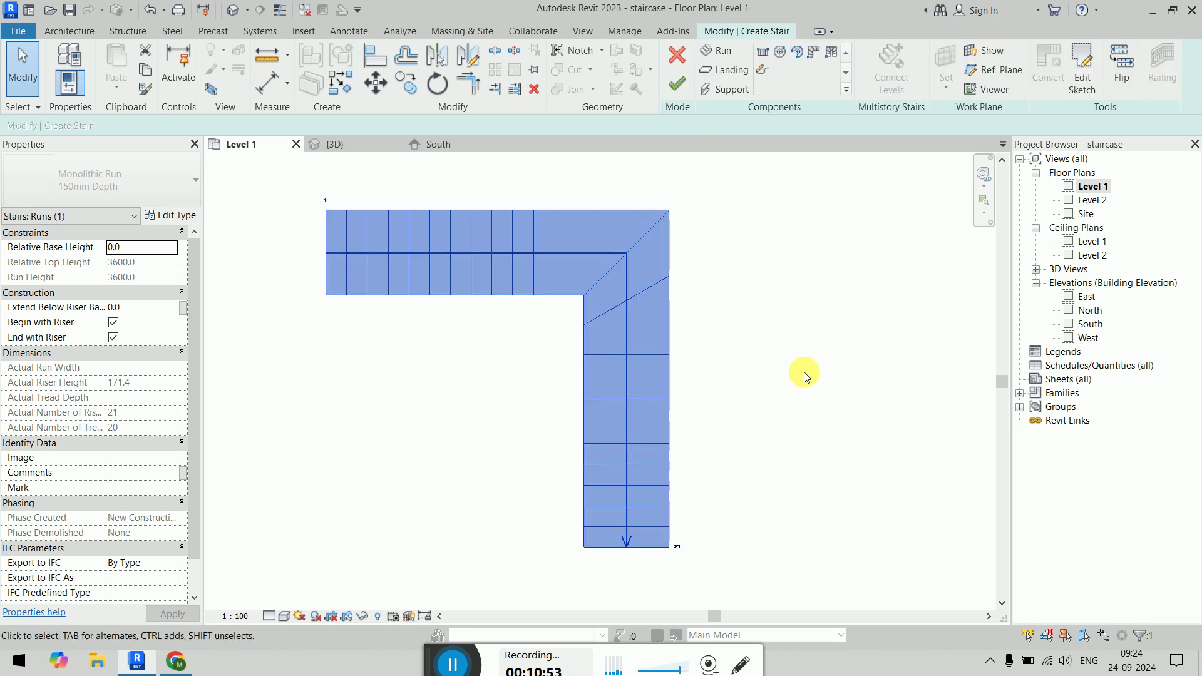
click(676, 83)
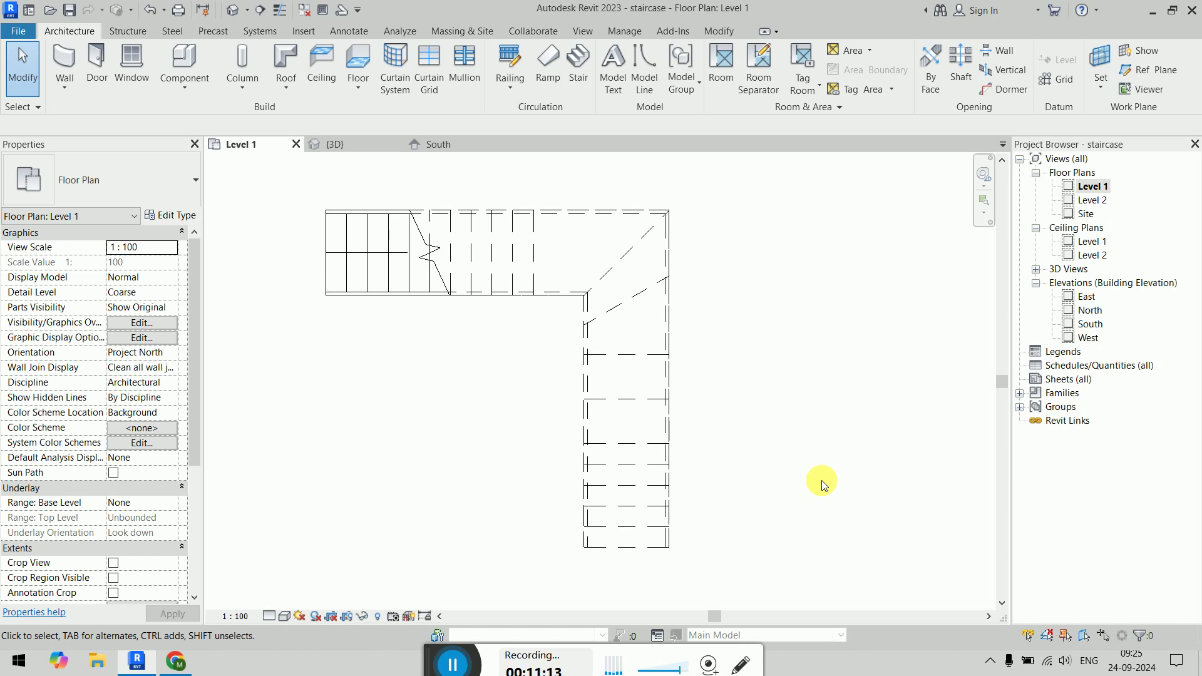
Step: Close the Level 1 and 3D views, keep the project open, and reopen the Level 1 floor plan showing all the staircases
click(297, 143)
click(296, 143)
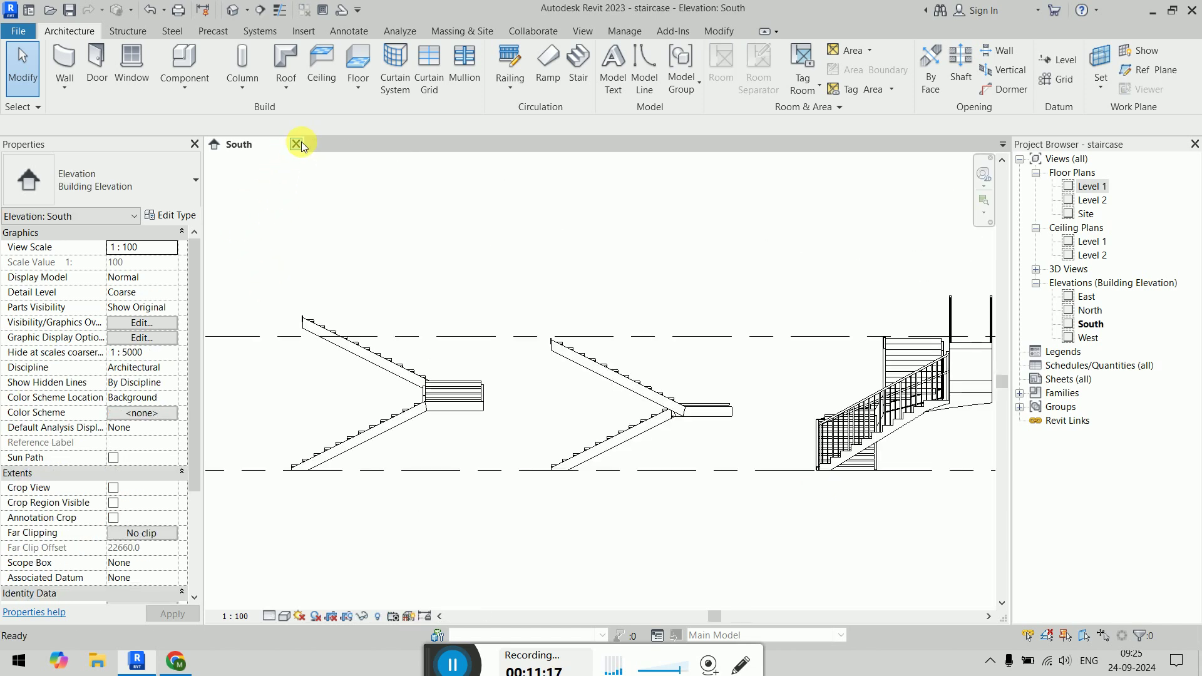
click(296, 144)
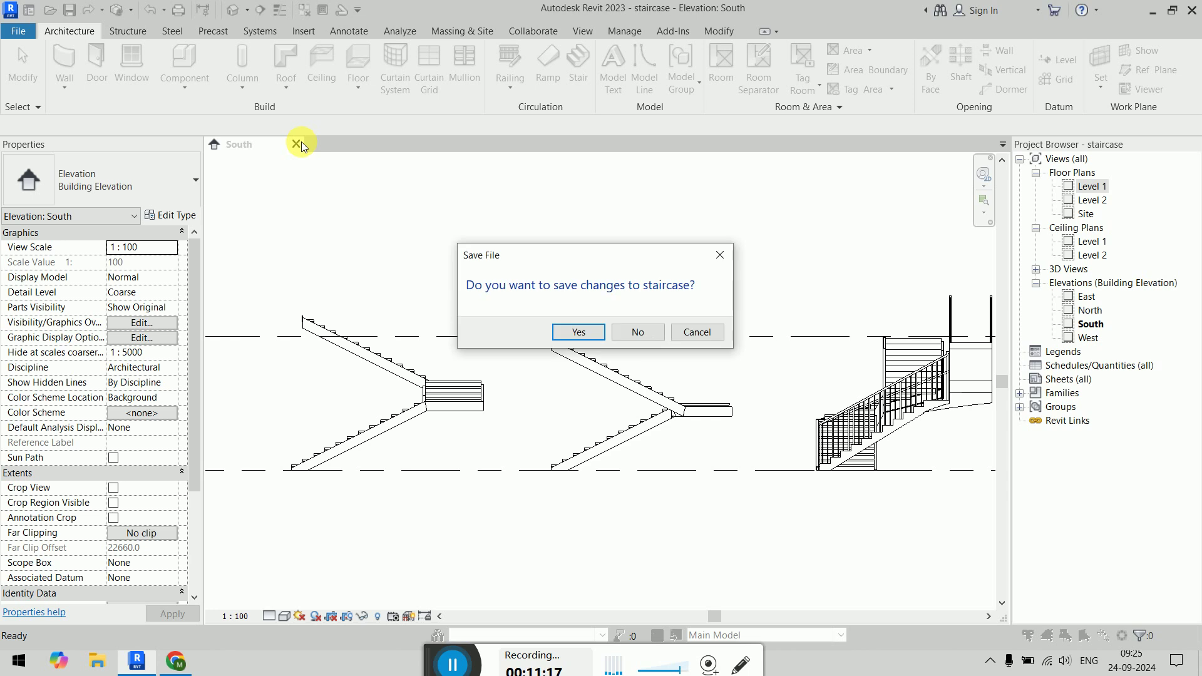
click(696, 333)
double_click(1094, 185)
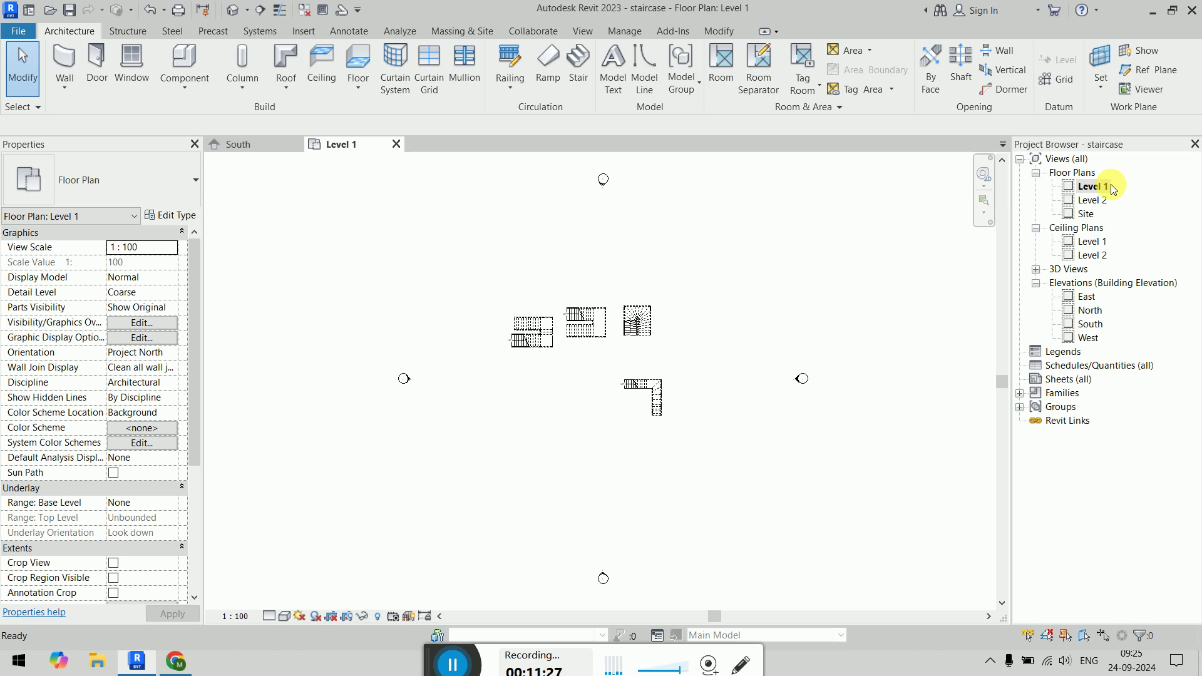
Step: Close the staircase project without saving its changes, and open the recent model "mass"
click(397, 144)
click(295, 145)
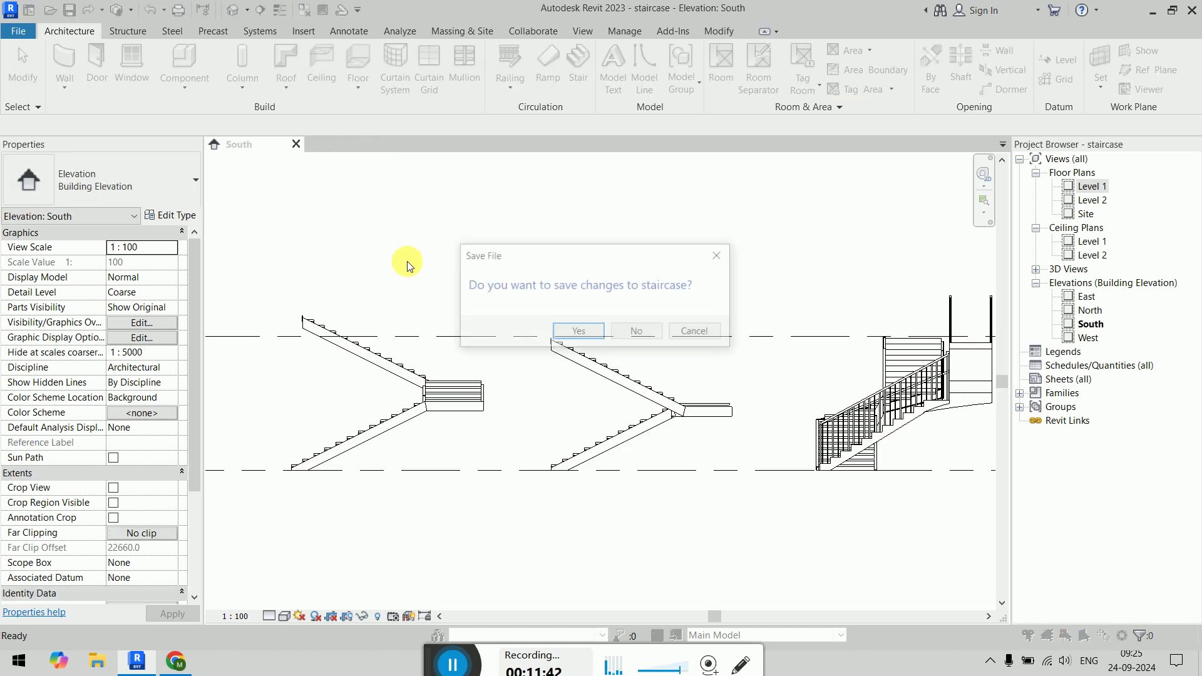
click(648, 332)
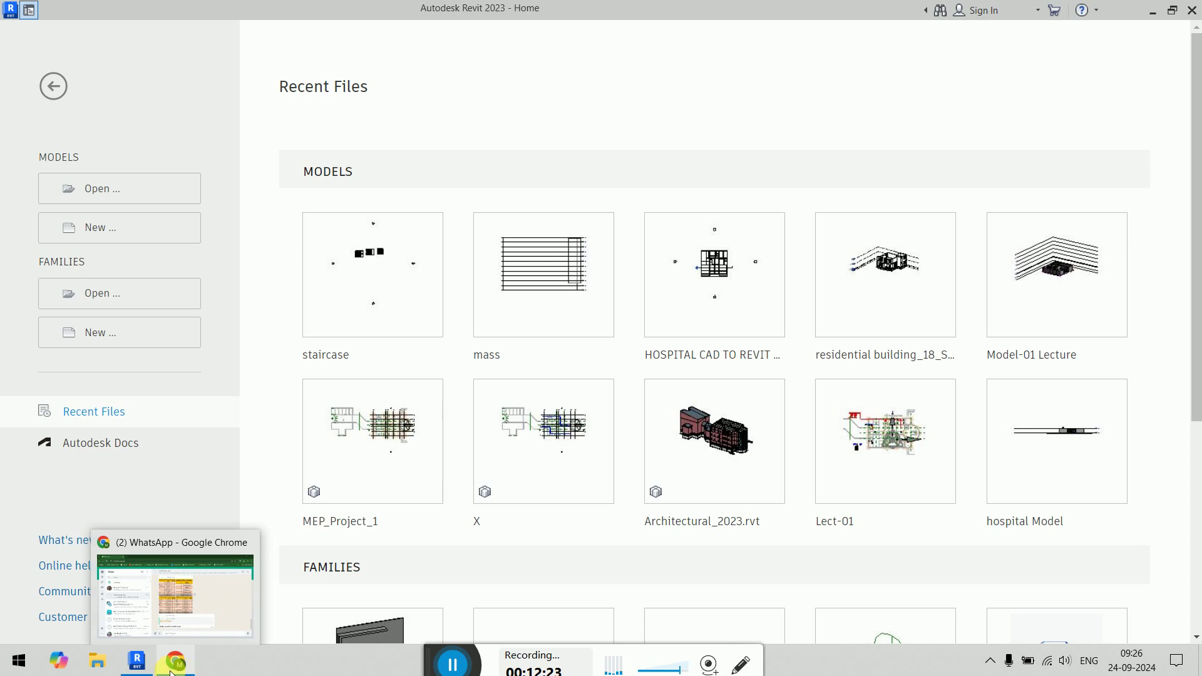
mouse_move(139, 670)
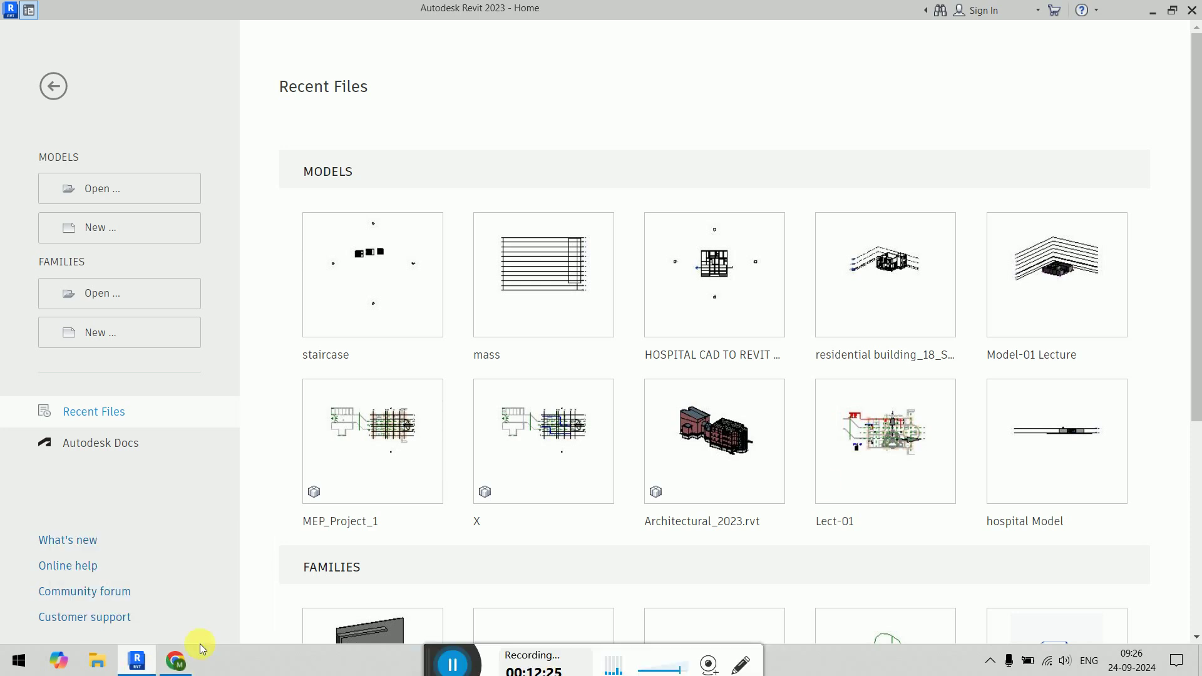
click(486, 356)
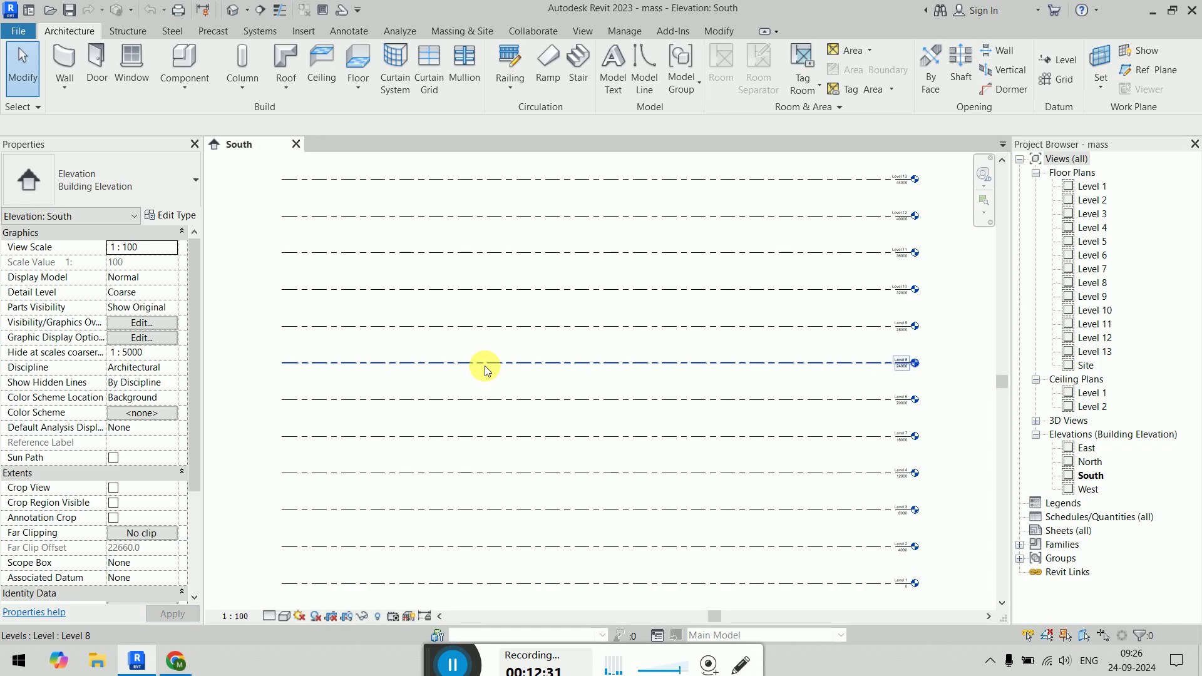
Step: Open the default 3D view of the mass model and turn on Show Mass Form and Floors
scroll(494, 376, down, 5)
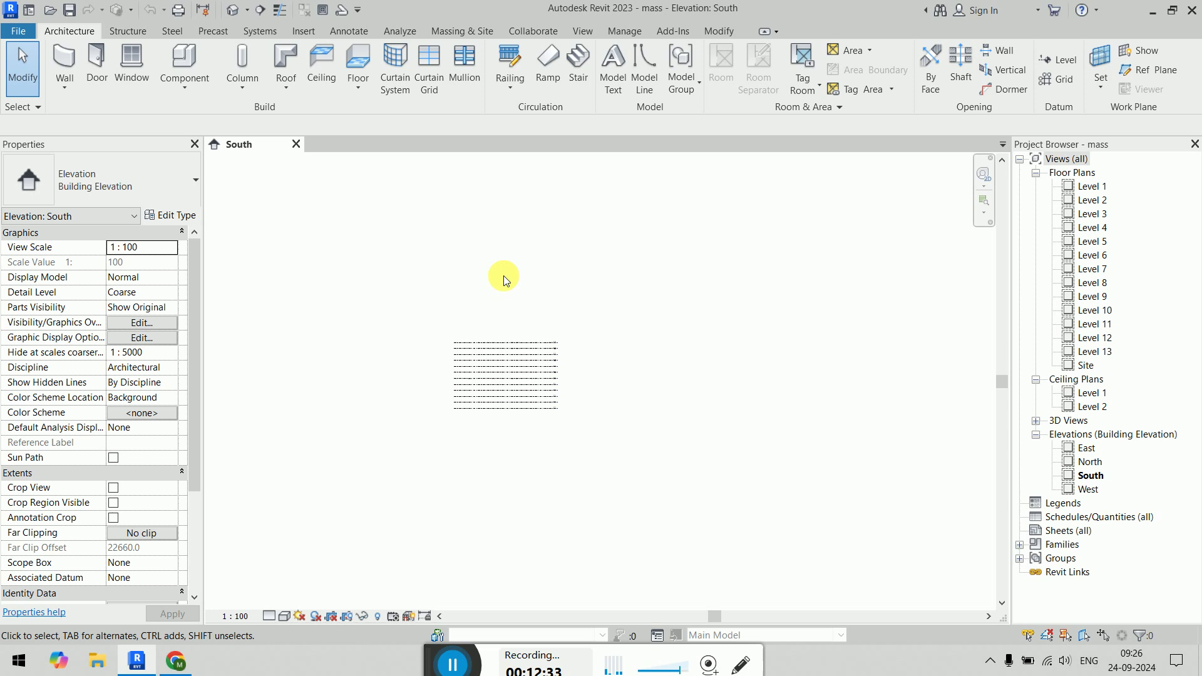
right_click(494, 268)
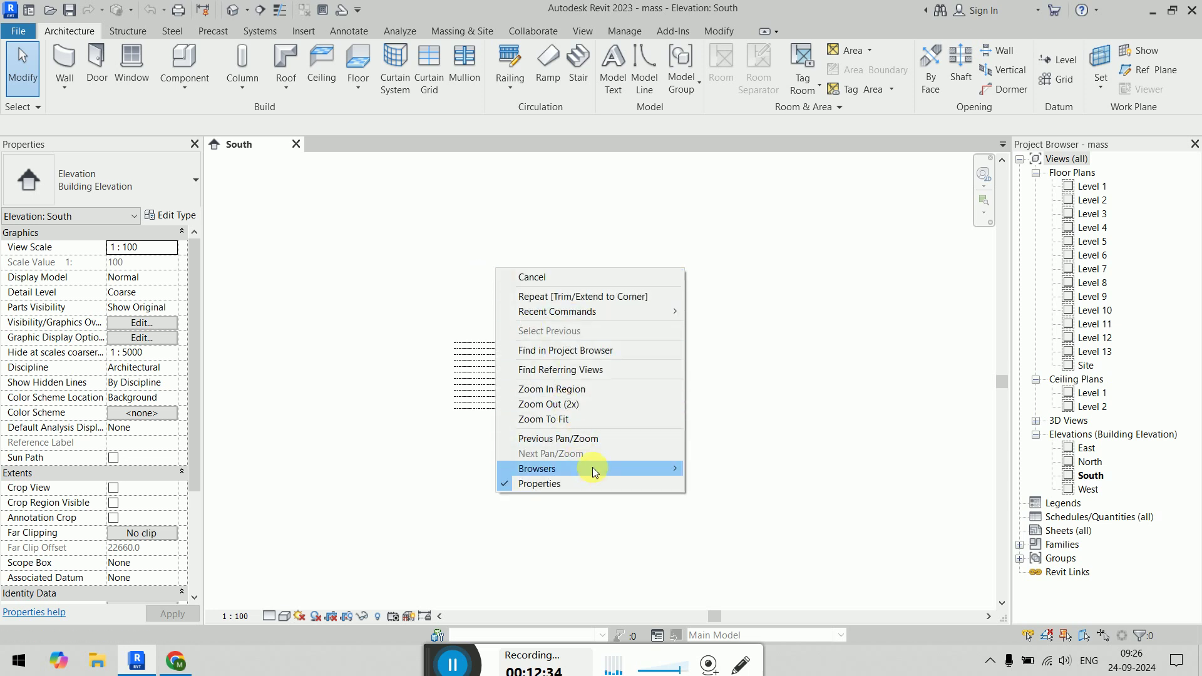
click(591, 419)
scroll(591, 419, down, 3)
click(235, 12)
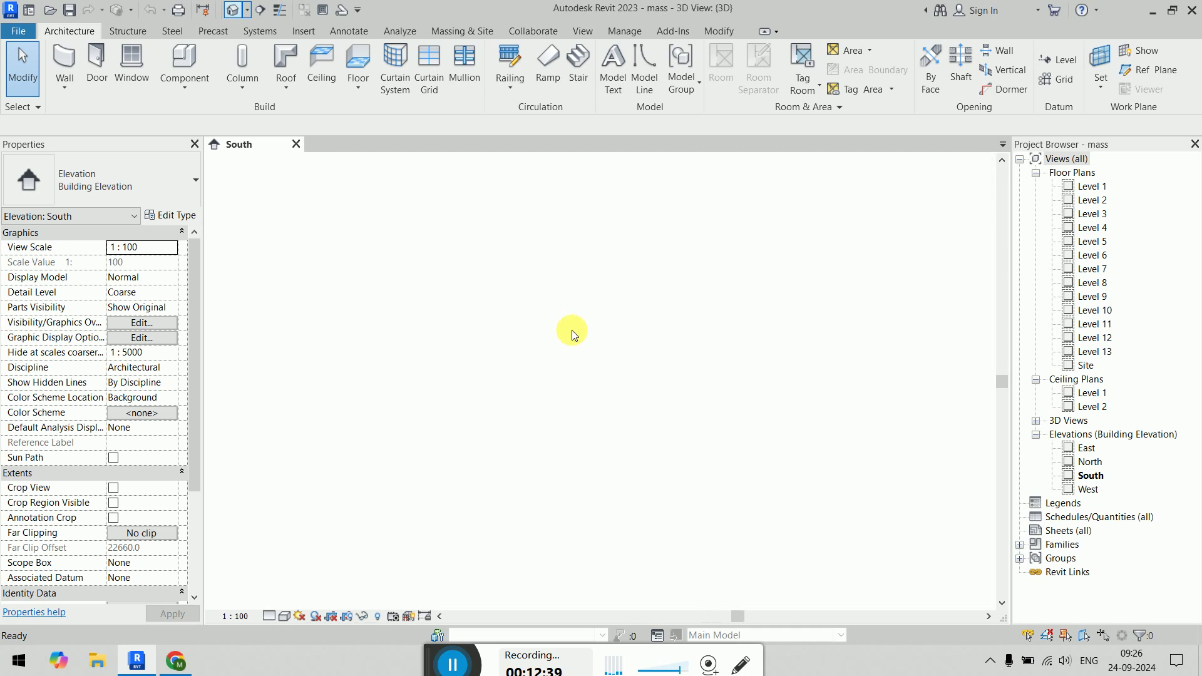
shift+middle_drag(572, 328, 480, 418)
click(462, 31)
click(93, 53)
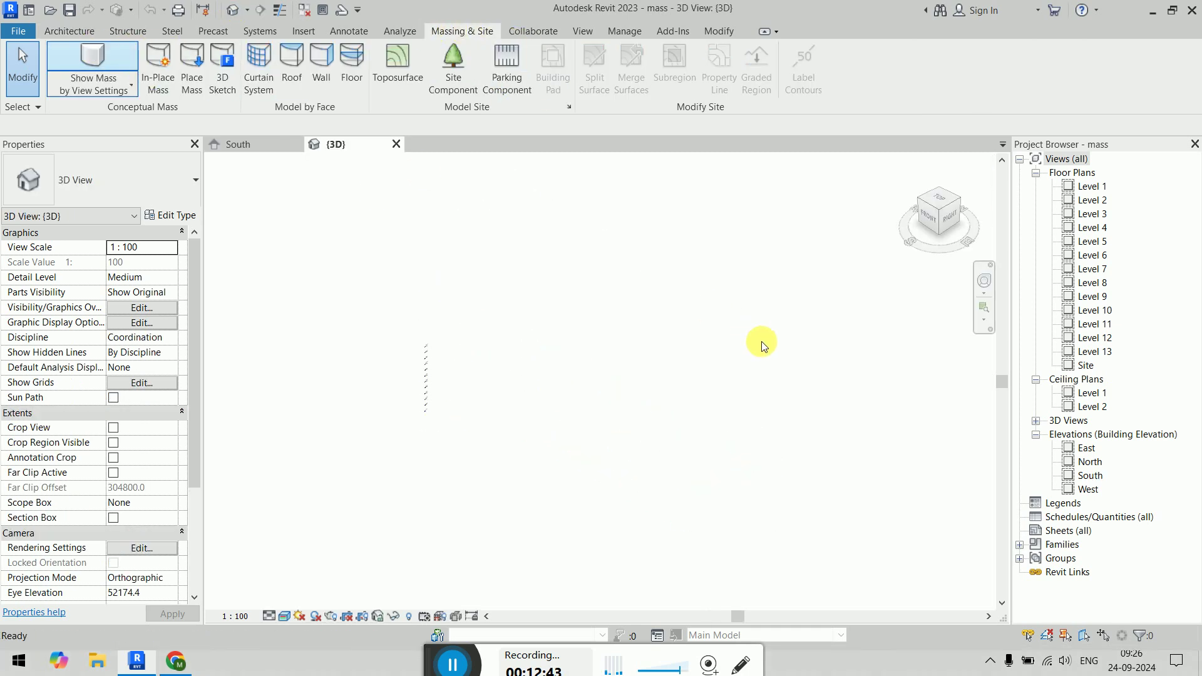
shift+middle_drag(627, 345, 134, 434)
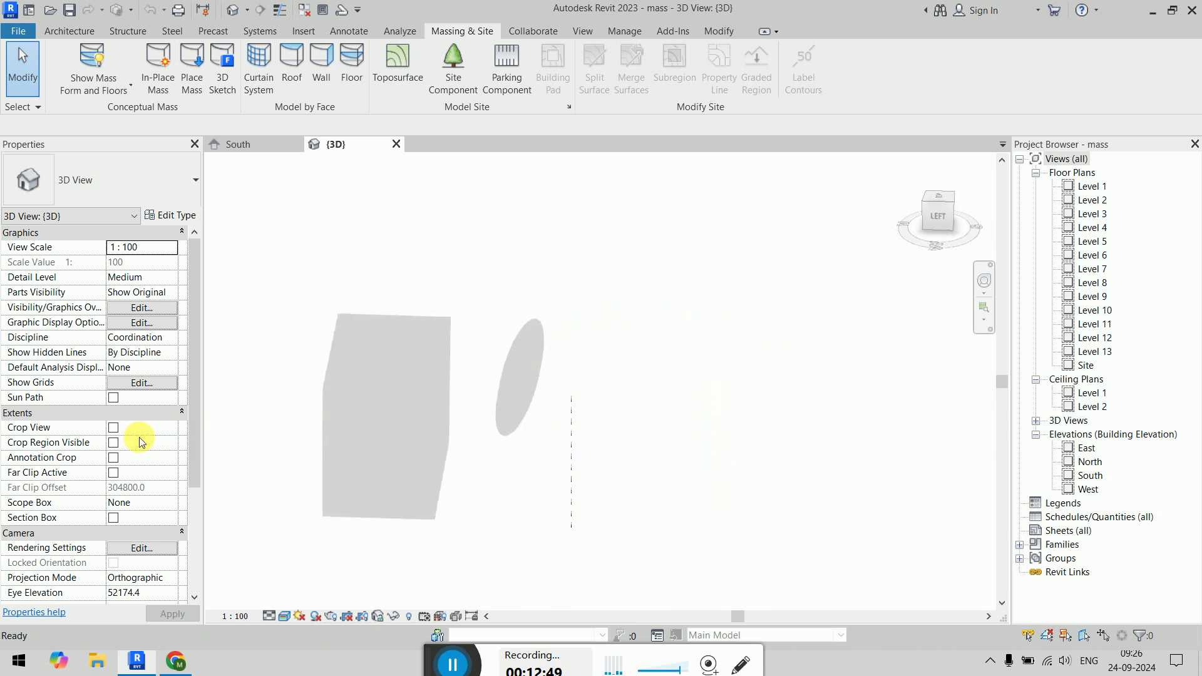
Step: Set the 3D view's visual style to Consistent Colors and view the box and disc masses from the front-right corner
click(285, 617)
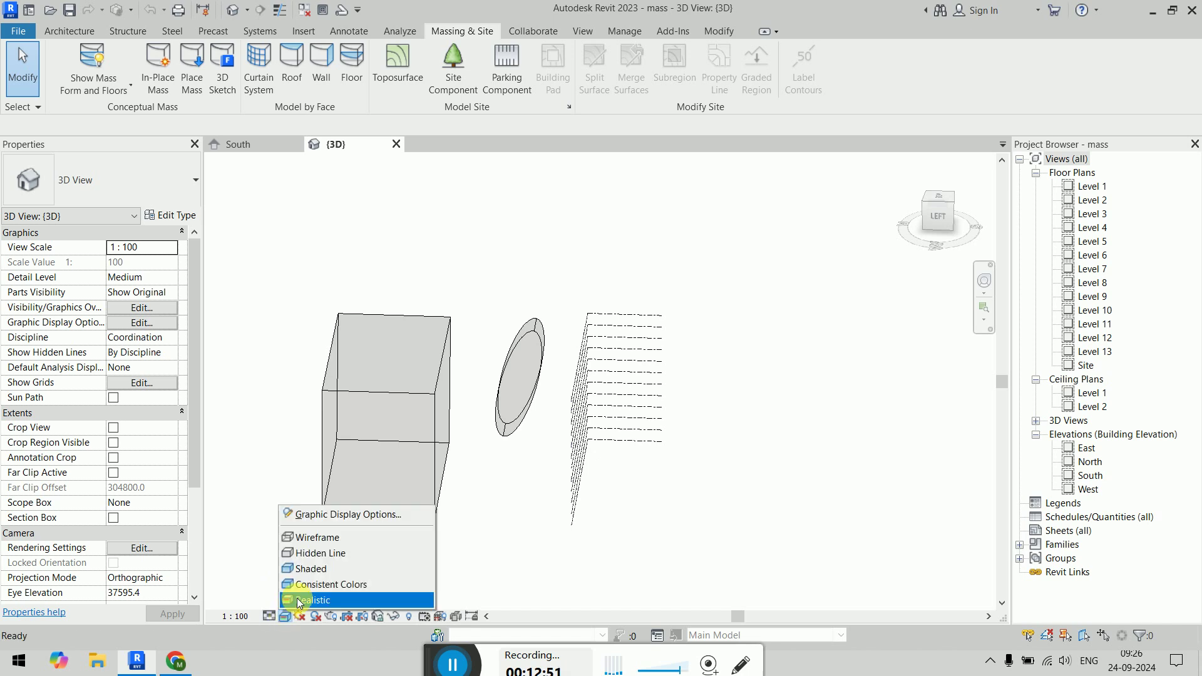
click(330, 584)
shift+middle_drag(799, 443, 456, 496)
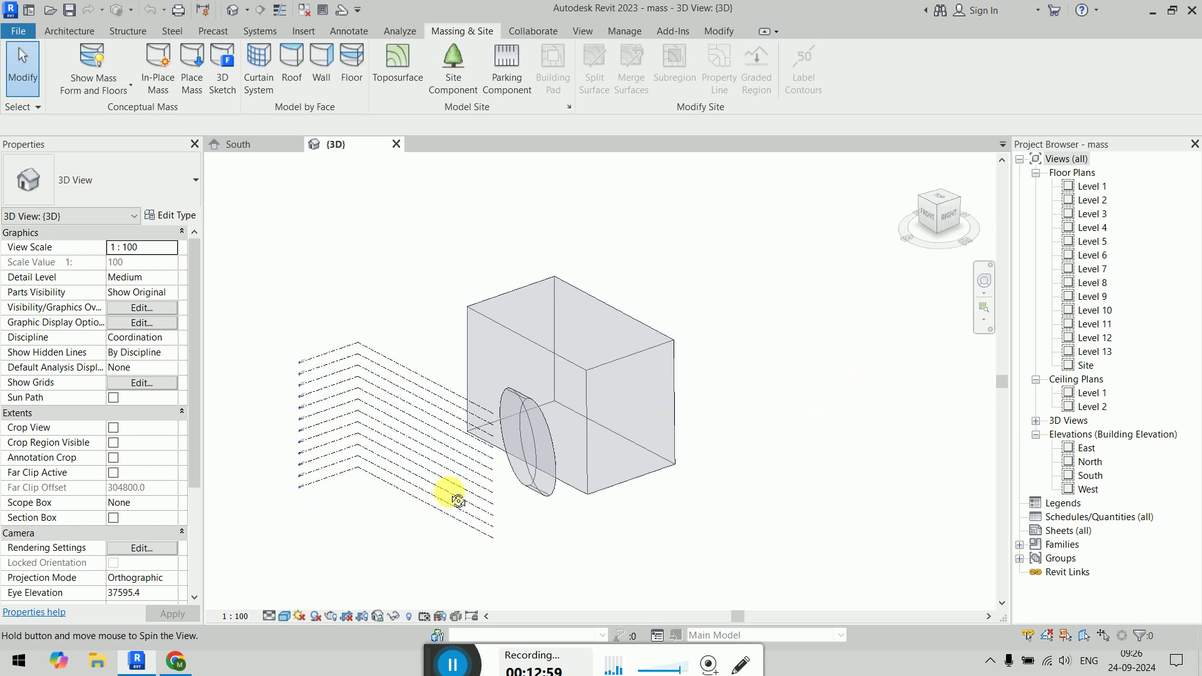
click(532, 429)
click(832, 464)
click(658, 408)
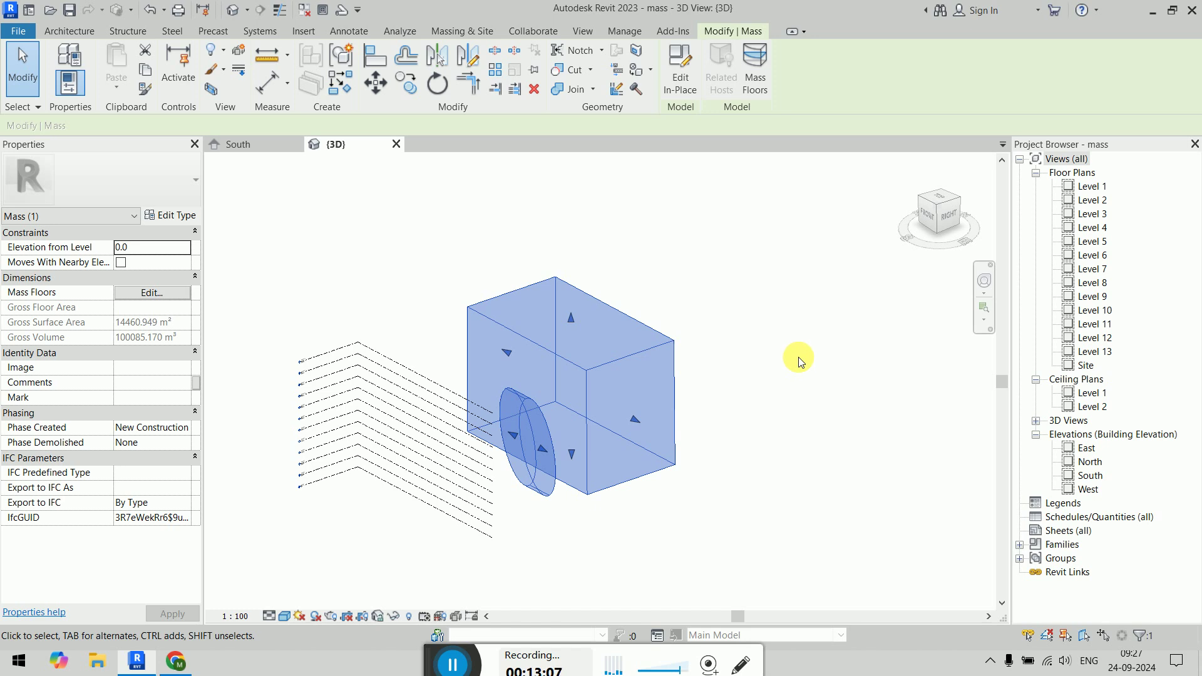
click(678, 84)
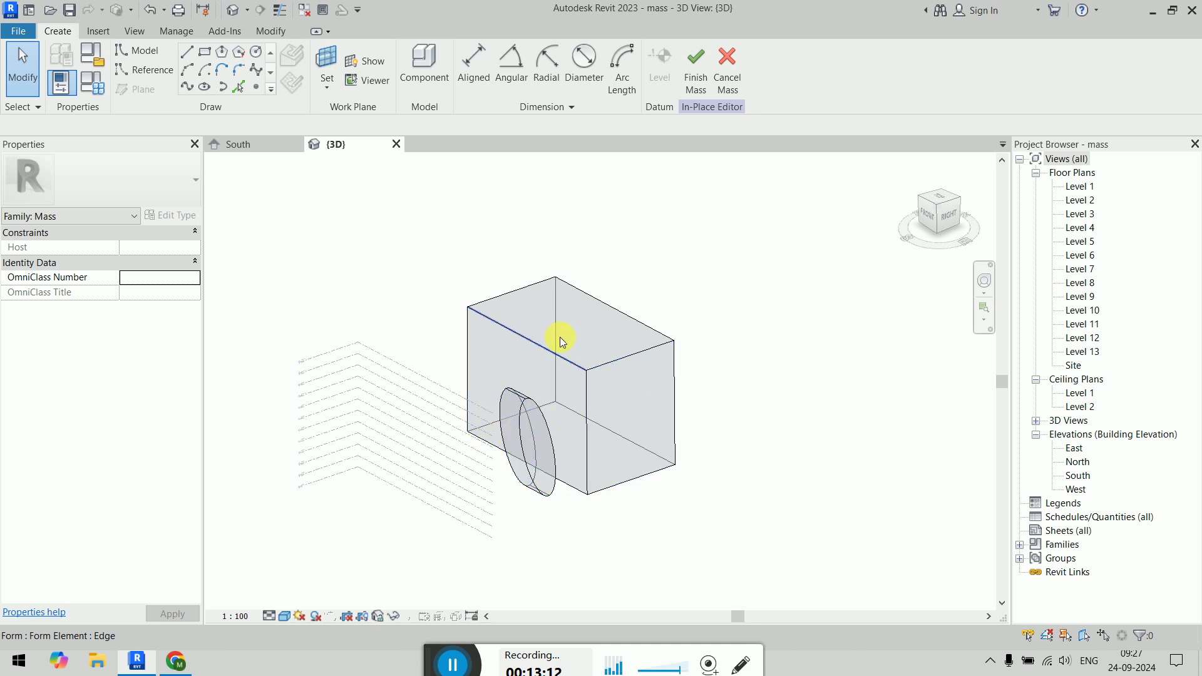
shift+middle_drag(692, 341, 841, 344)
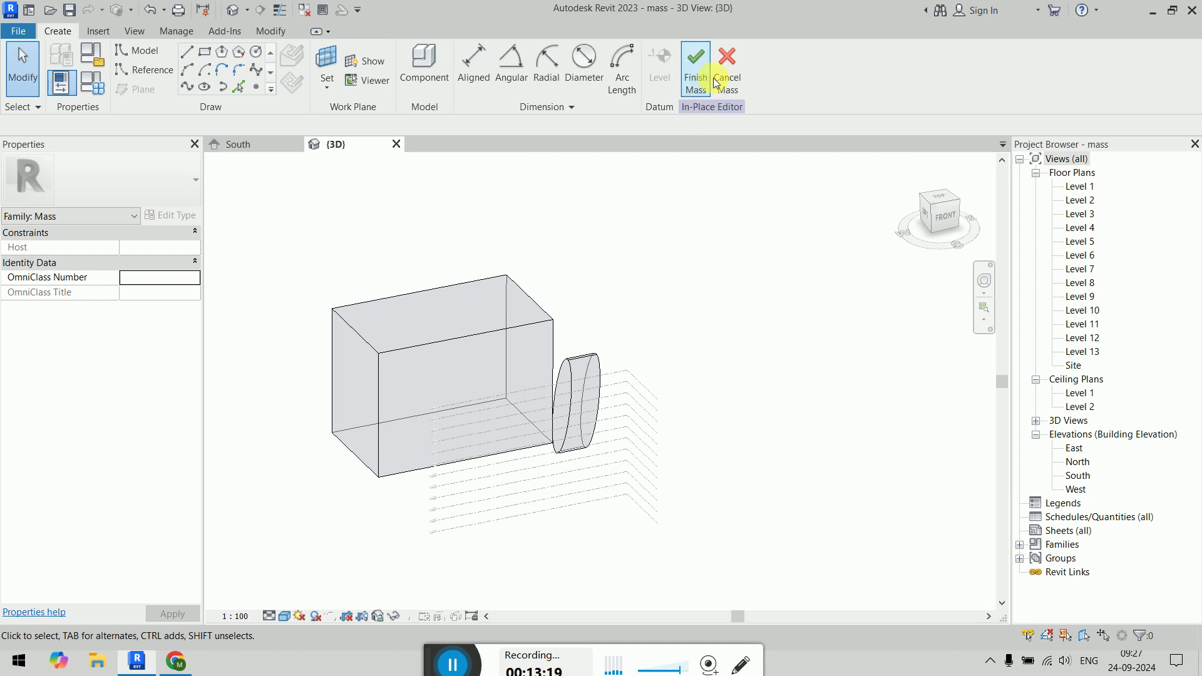
click(734, 78)
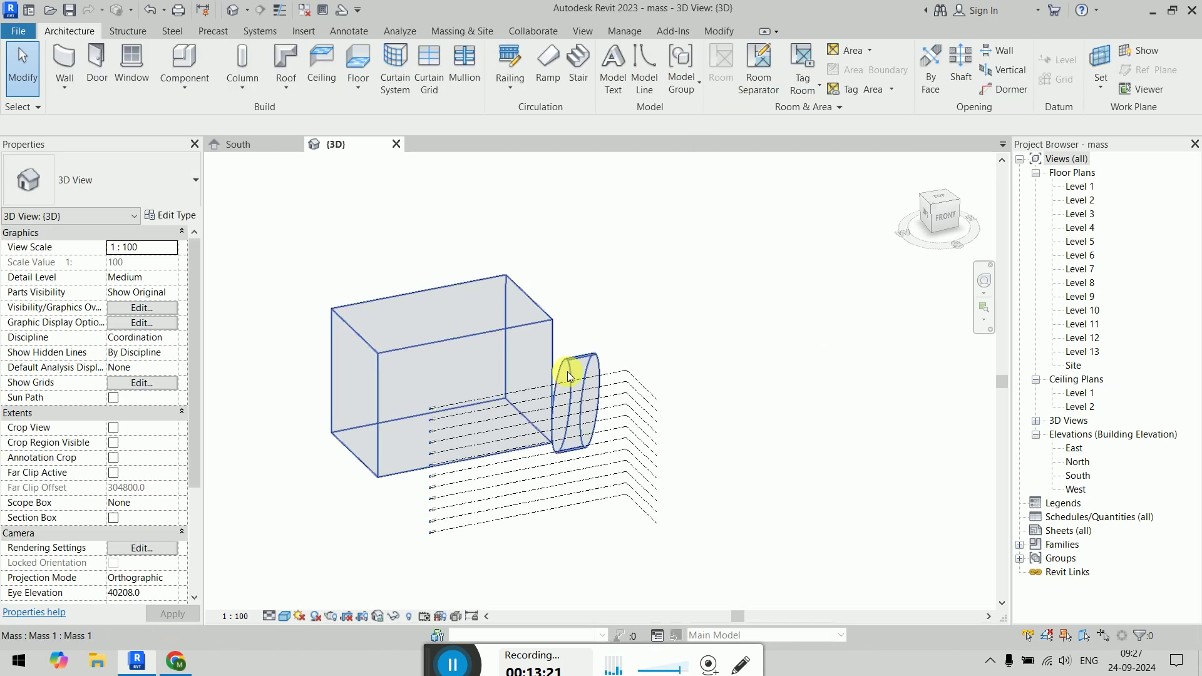
Step: Open the box-and-disc mass for in-place editing and examine its disc form from several angles
click(573, 371)
click(740, 313)
click(550, 325)
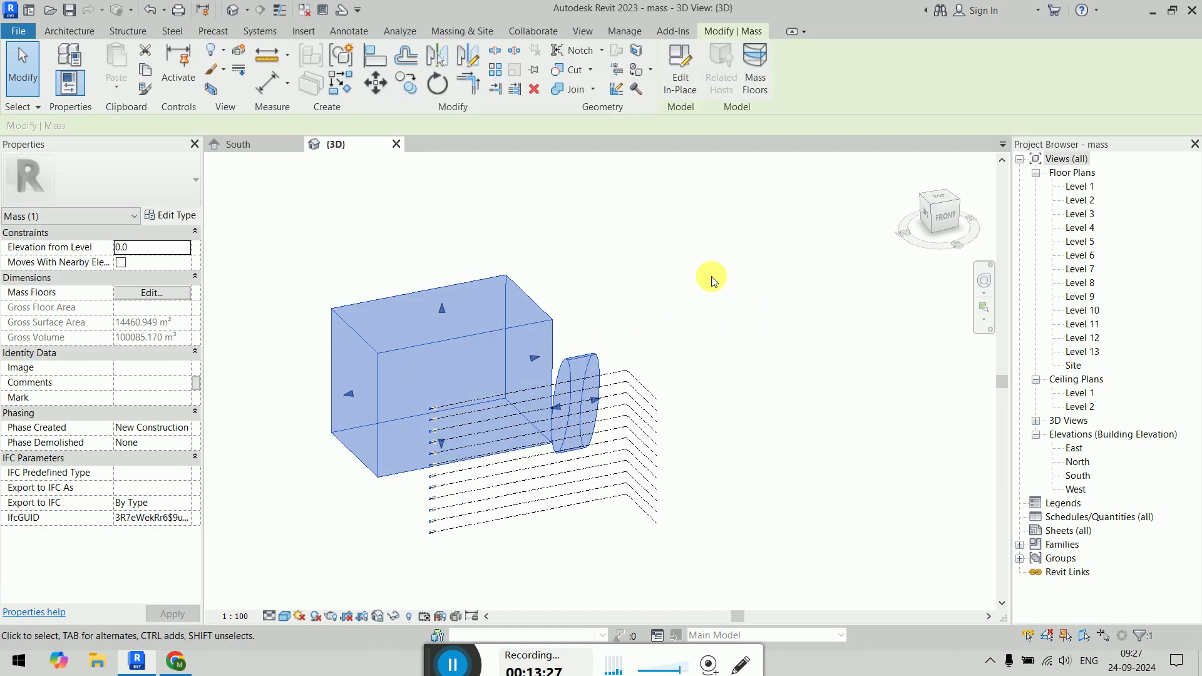
click(711, 276)
click(501, 356)
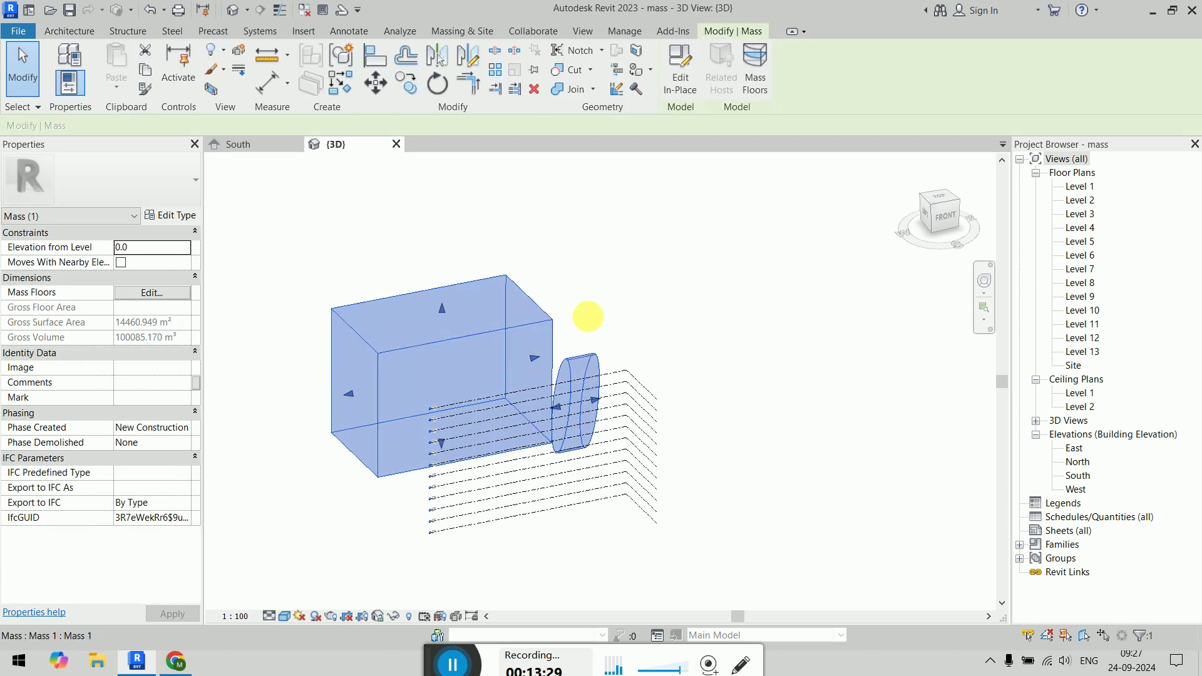
click(675, 81)
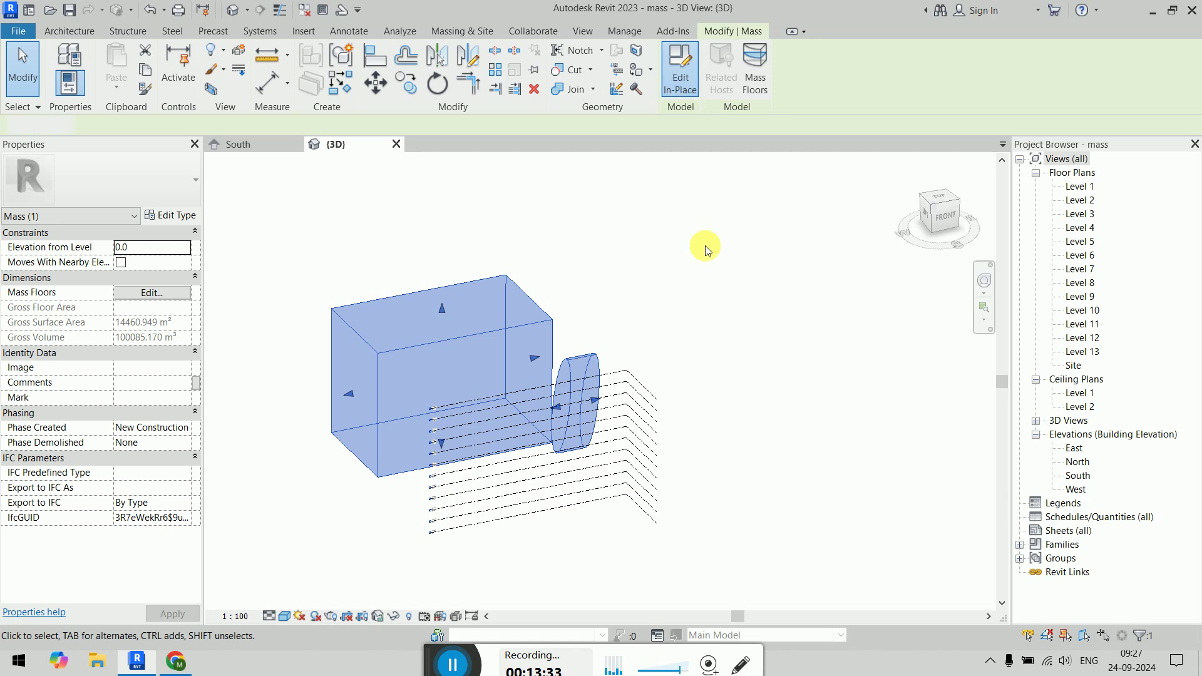
shift+middle_drag(704, 271, 461, 389)
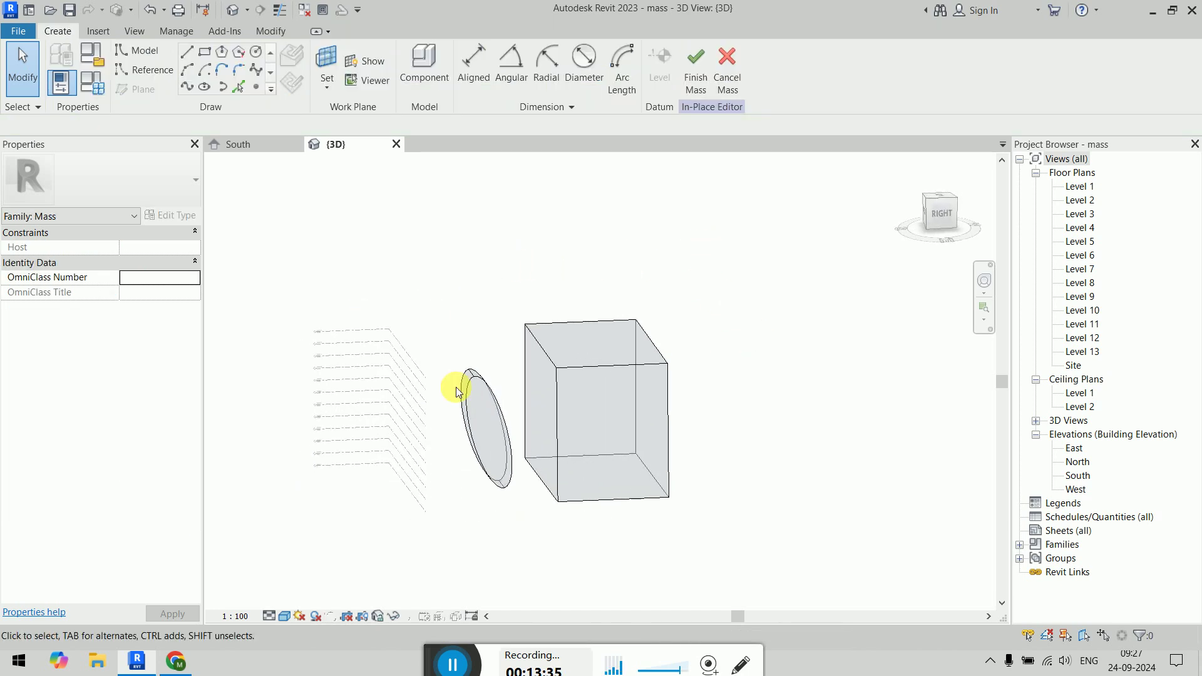
click(498, 417)
shift+middle_drag(555, 384, 731, 529)
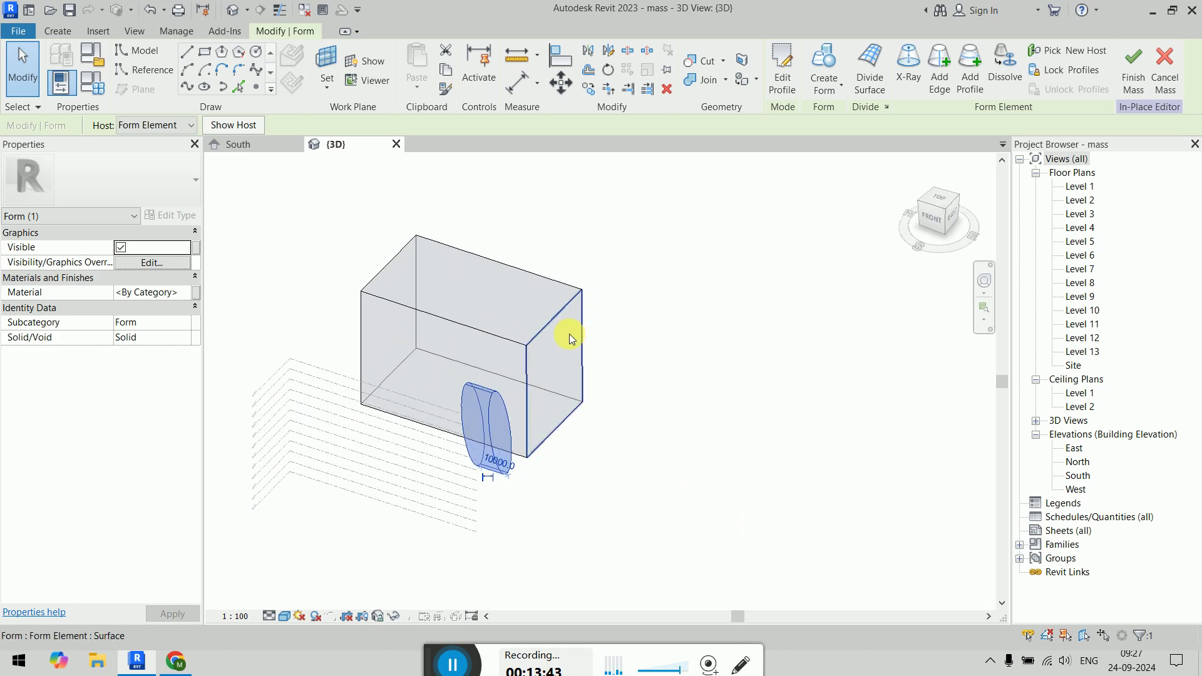
click(613, 463)
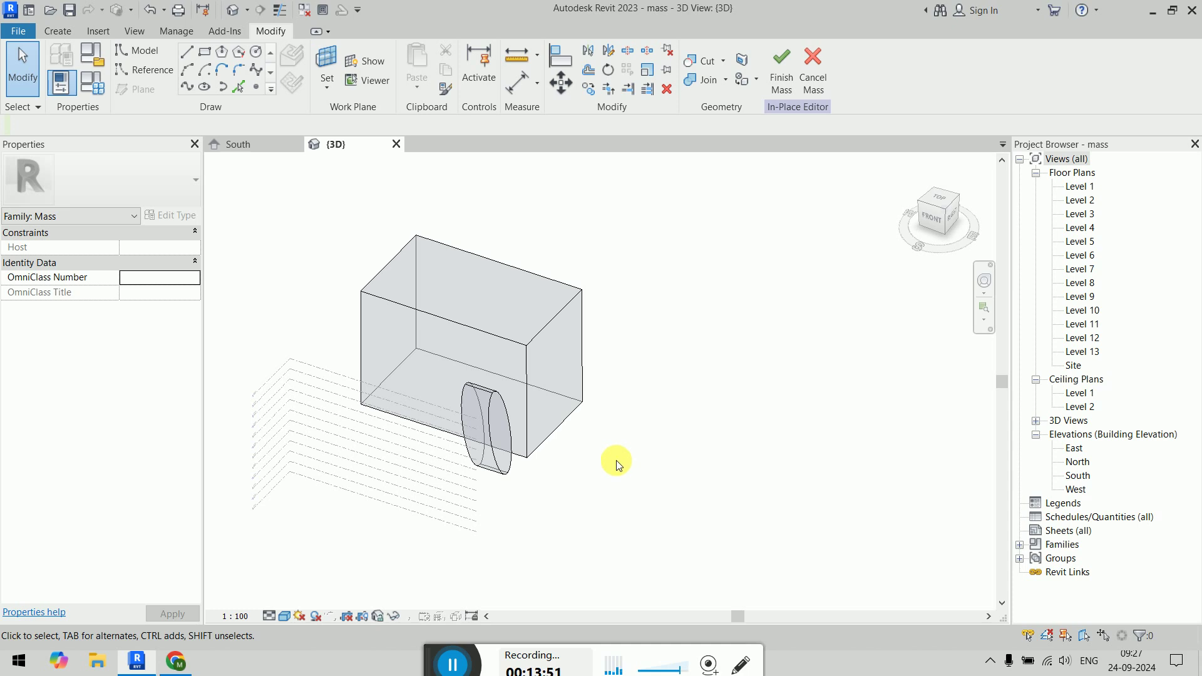
shift+middle_drag(711, 519, 645, 489)
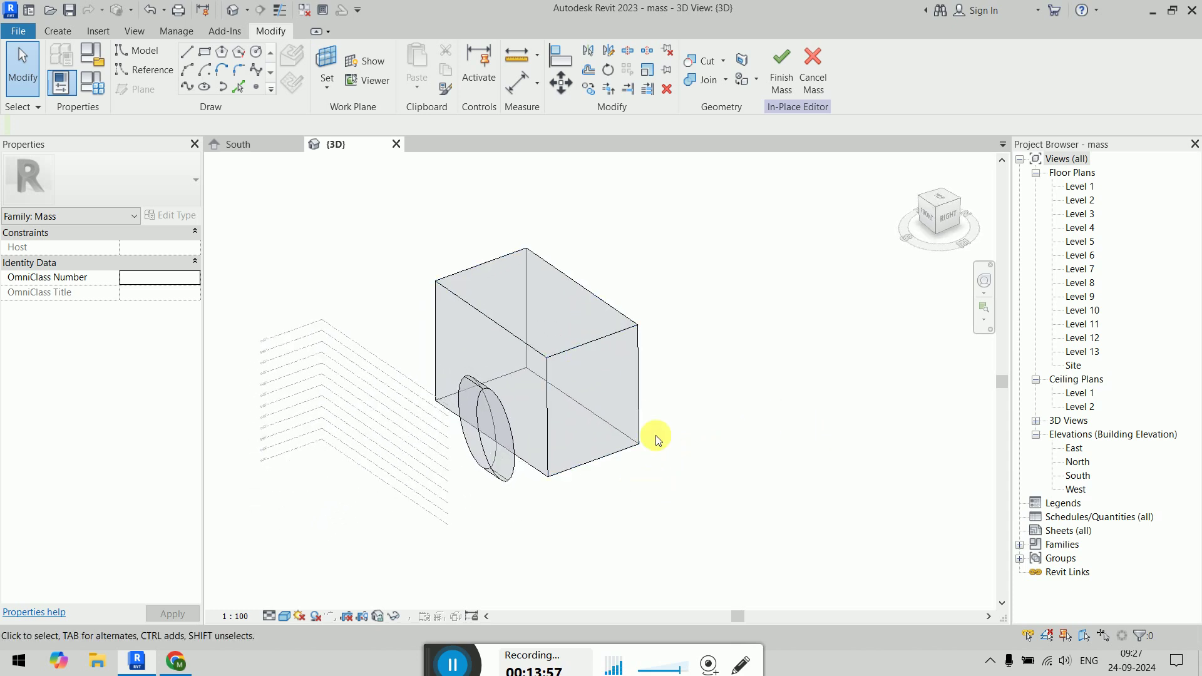
Step: Open the Level 1 floor plan, changing its detail level and setting its visual style to Wireframe
double_click(1079, 186)
scroll(717, 361, down, 3)
middle_drag(699, 430, 523, 571)
click(268, 616)
click(285, 600)
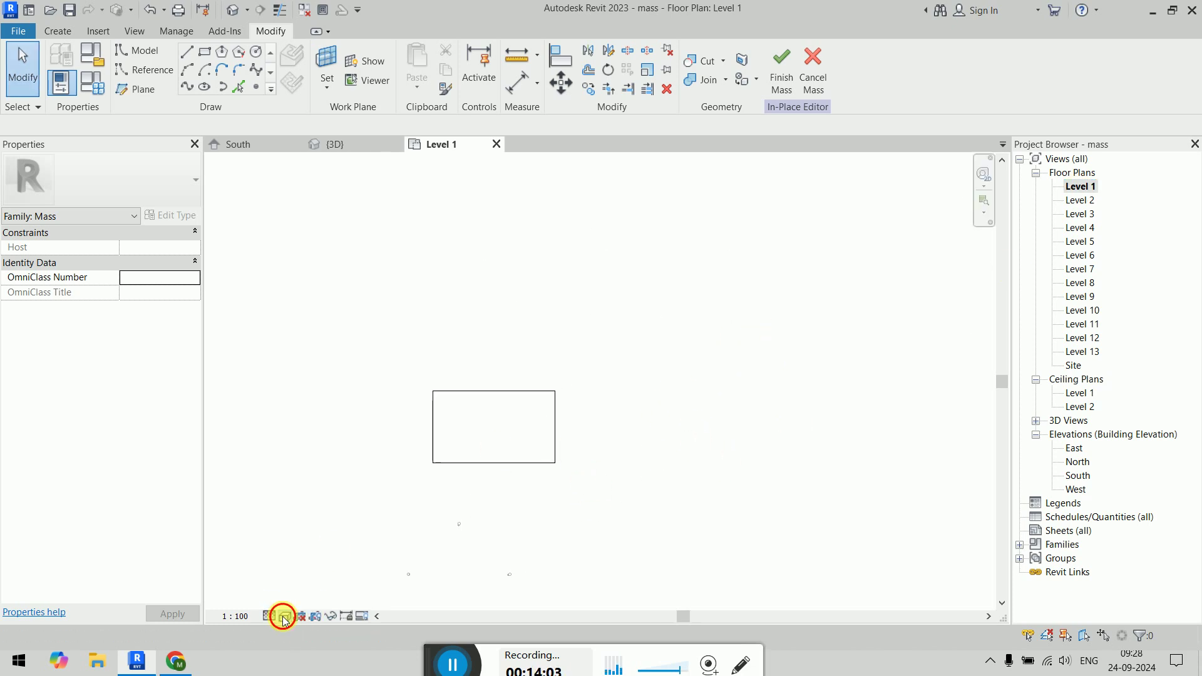
click(284, 616)
click(302, 537)
Step: Try to window-select the mass forms in the Level 1 plan, and quit in-place editing, discarding the changes
scroll(644, 437, down, 3)
scroll(586, 438, up, 5)
middle_drag(569, 433, 693, 383)
drag(482, 226, 790, 598)
scroll(790, 587, down, 2)
middle_drag(757, 542, 655, 365)
drag(370, 287, 694, 470)
middle_drag(735, 325, 739, 451)
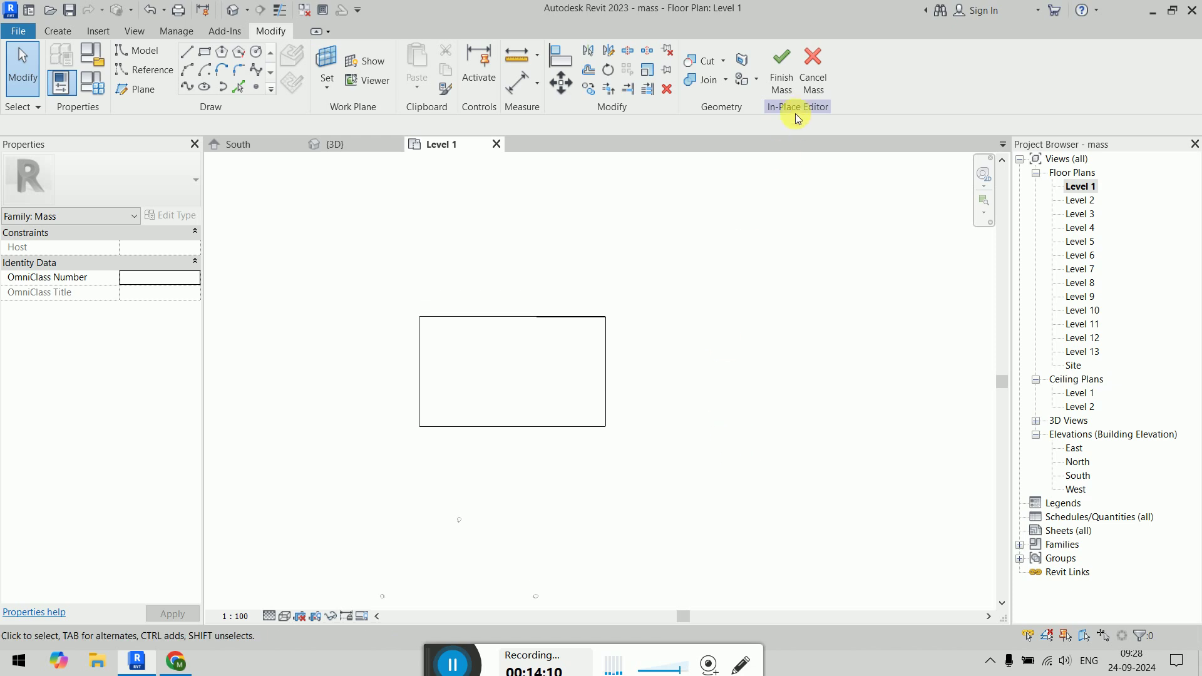
click(812, 70)
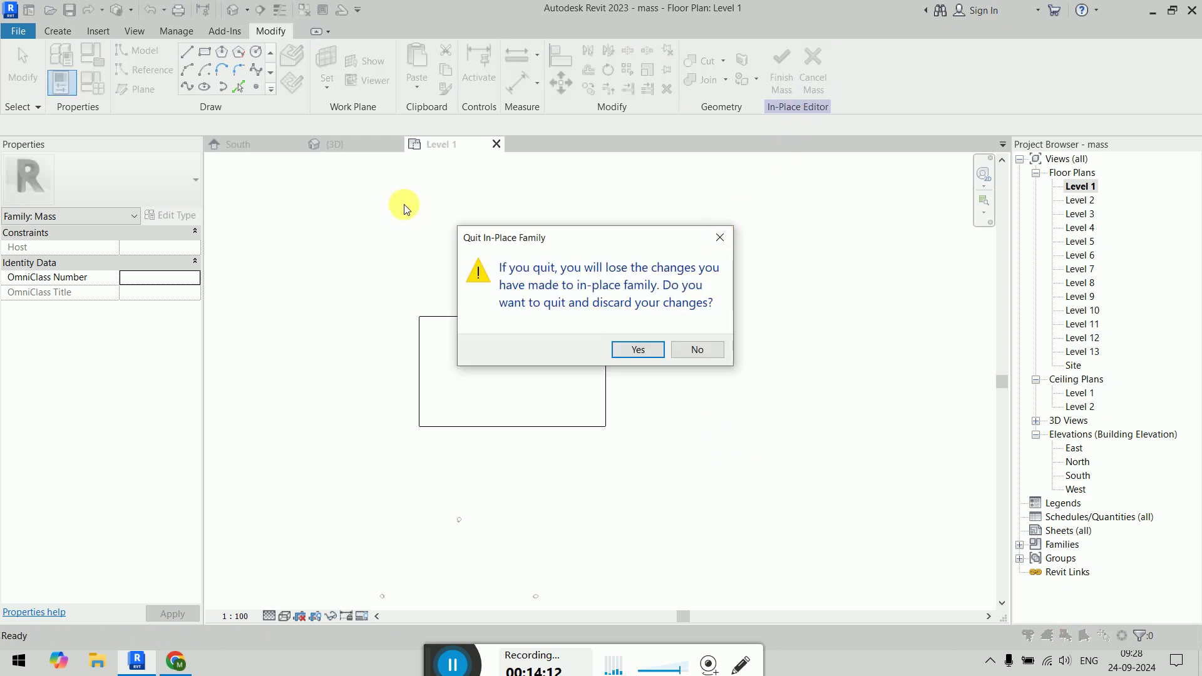
click(633, 348)
Step: Select the entire existing box-and-disc mass in the 3D view and delete it
click(362, 144)
scroll(669, 394, down, 2)
drag(446, 257, 728, 532)
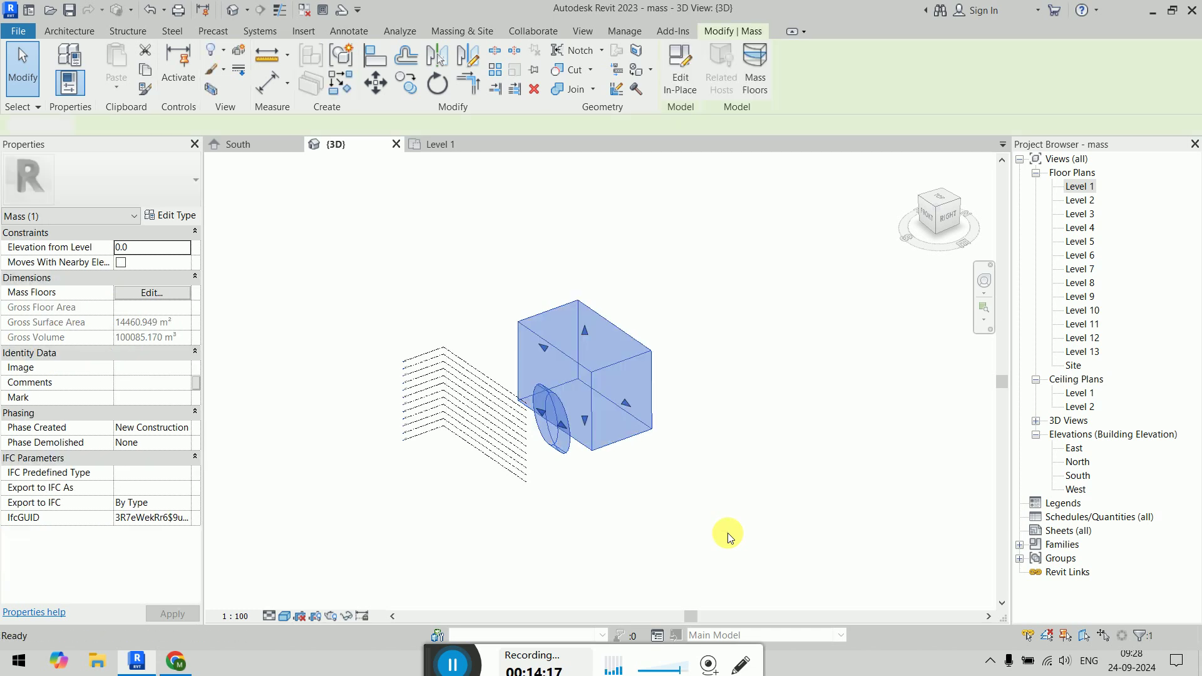
key(Delete)
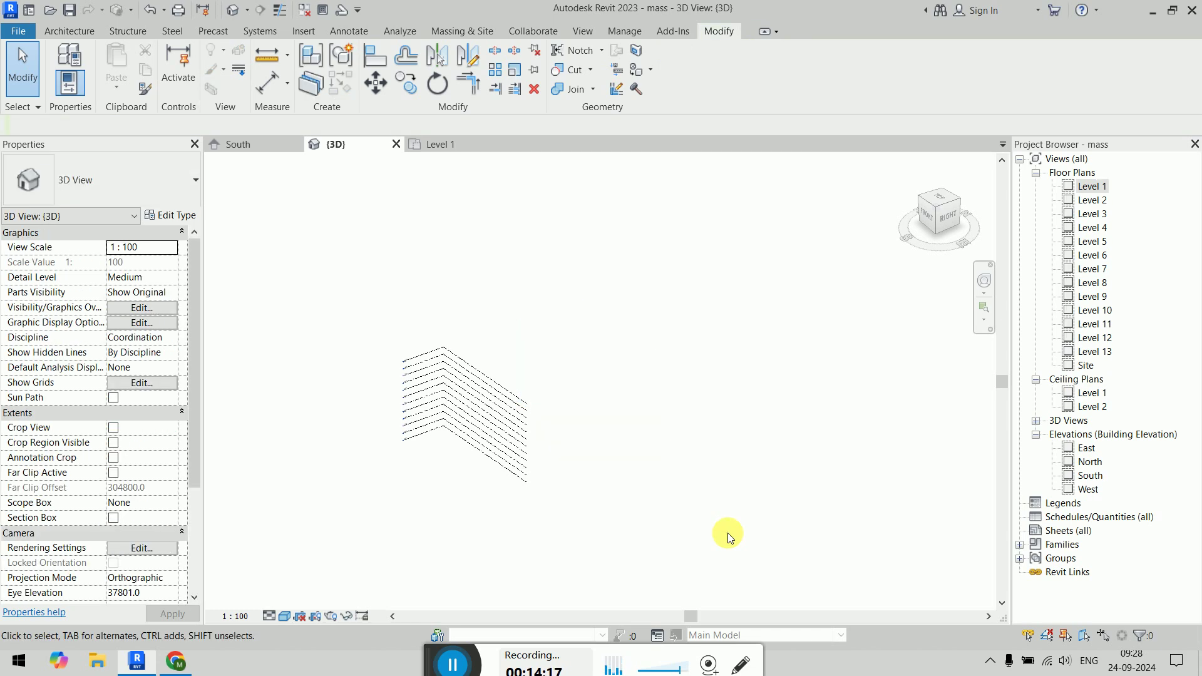
Step: Start a new in-place mass in the Level 1 floor plan, keeping the name Mass 1
double_click(1090, 186)
middle_drag(558, 506, 551, 355)
scroll(522, 348, up, 5)
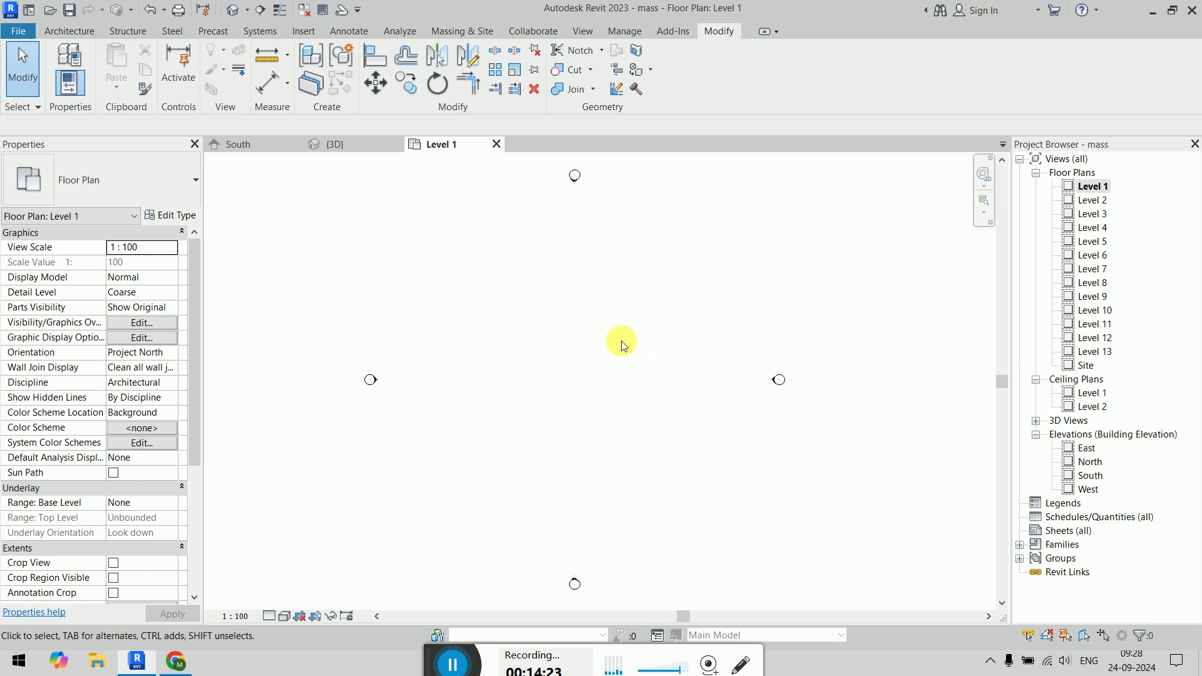
click(466, 32)
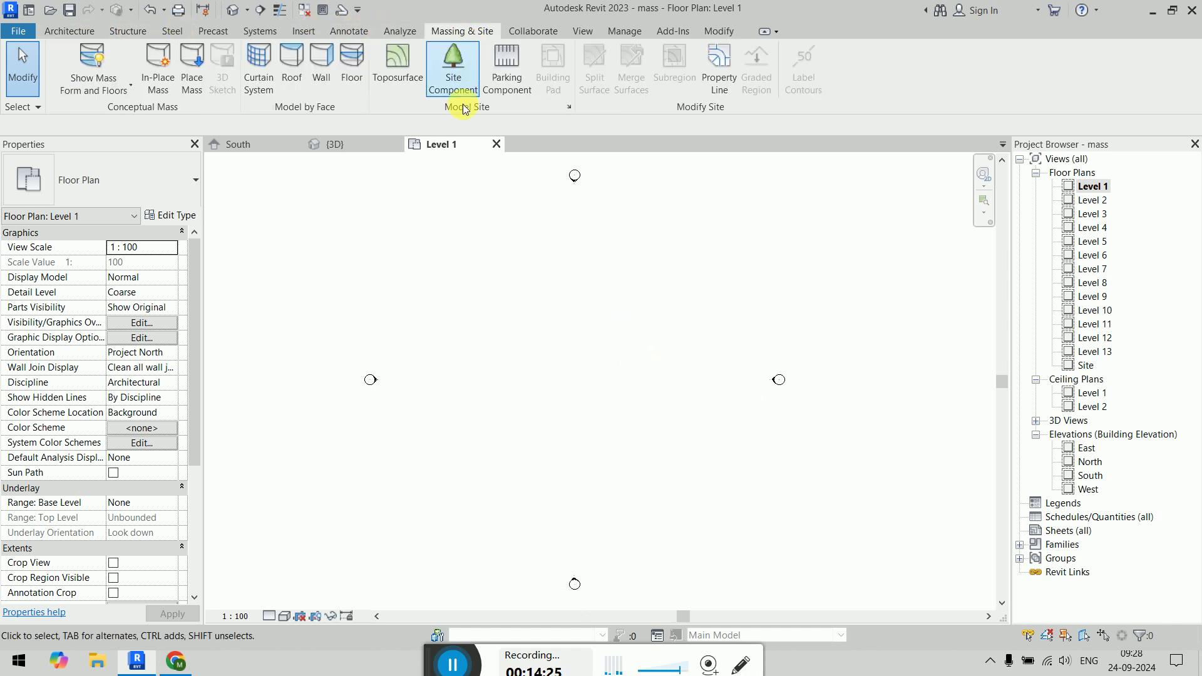
click(168, 70)
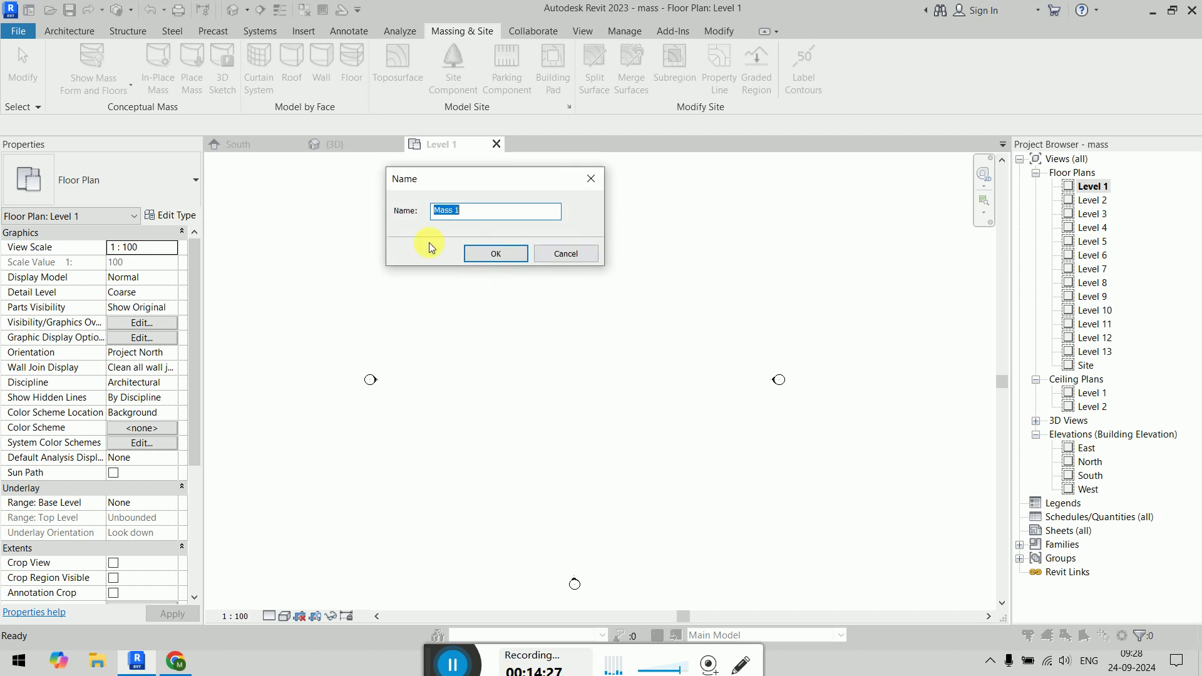
click(476, 249)
Step: Sketch a rectangle between the elevation markers on Level 1 and finish the mass
click(207, 54)
click(497, 308)
click(708, 486)
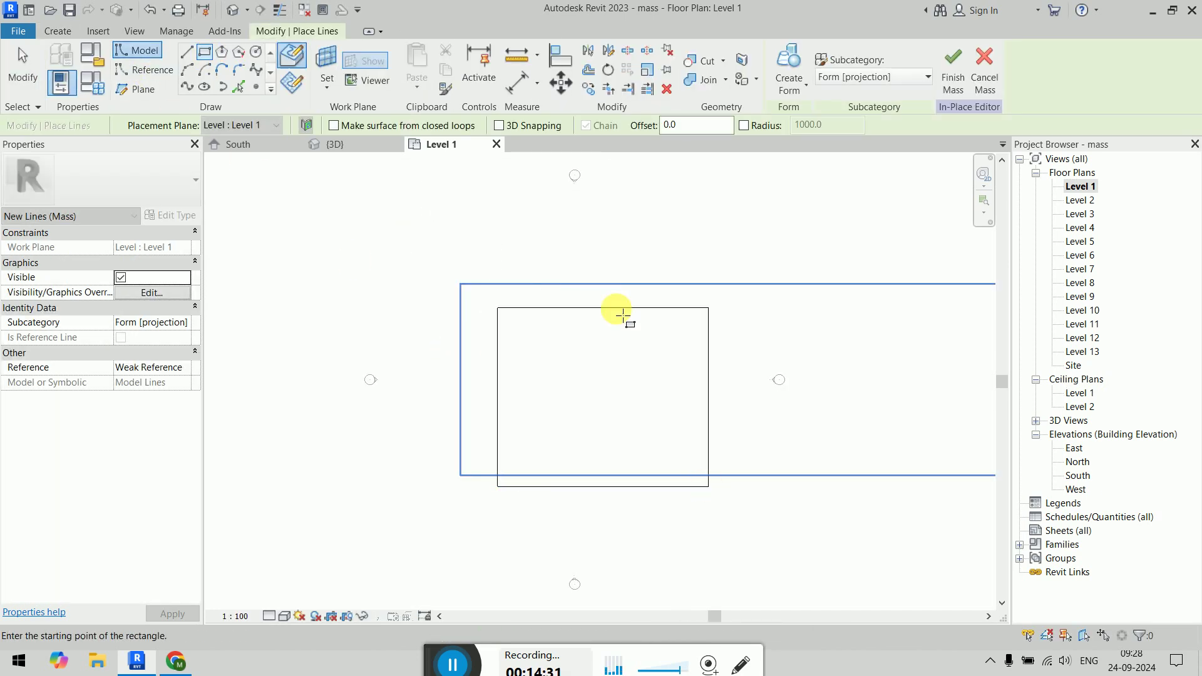
scroll(639, 304, down, 2)
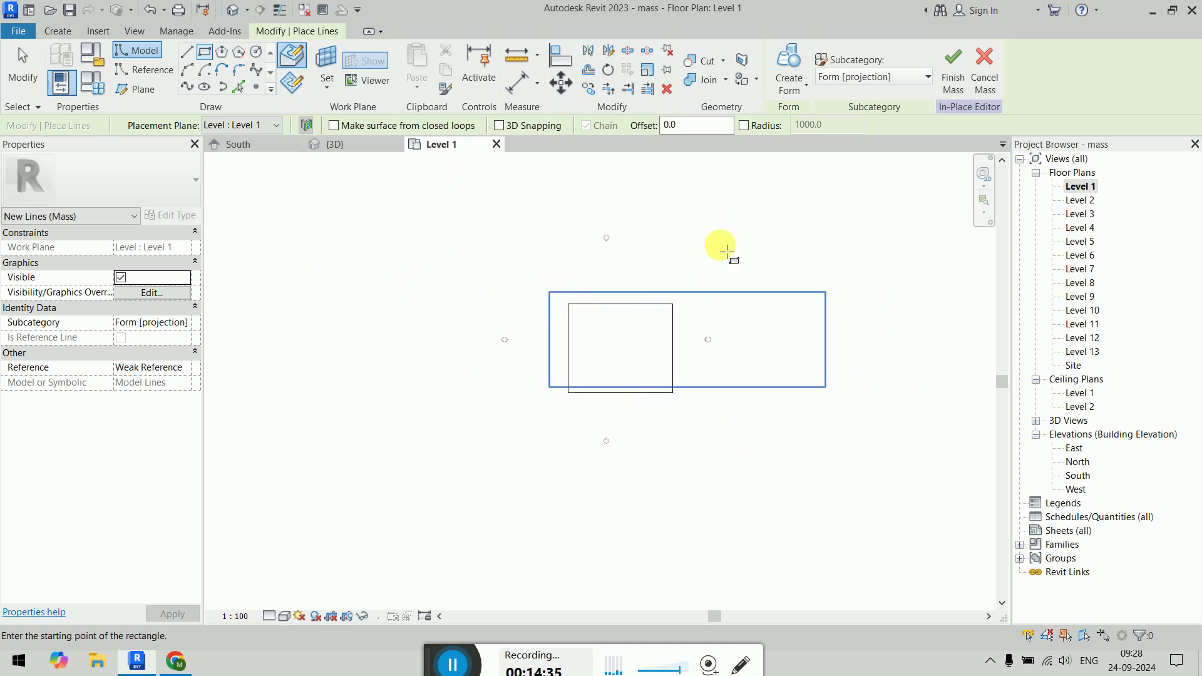
middle_drag(665, 254, 543, 278)
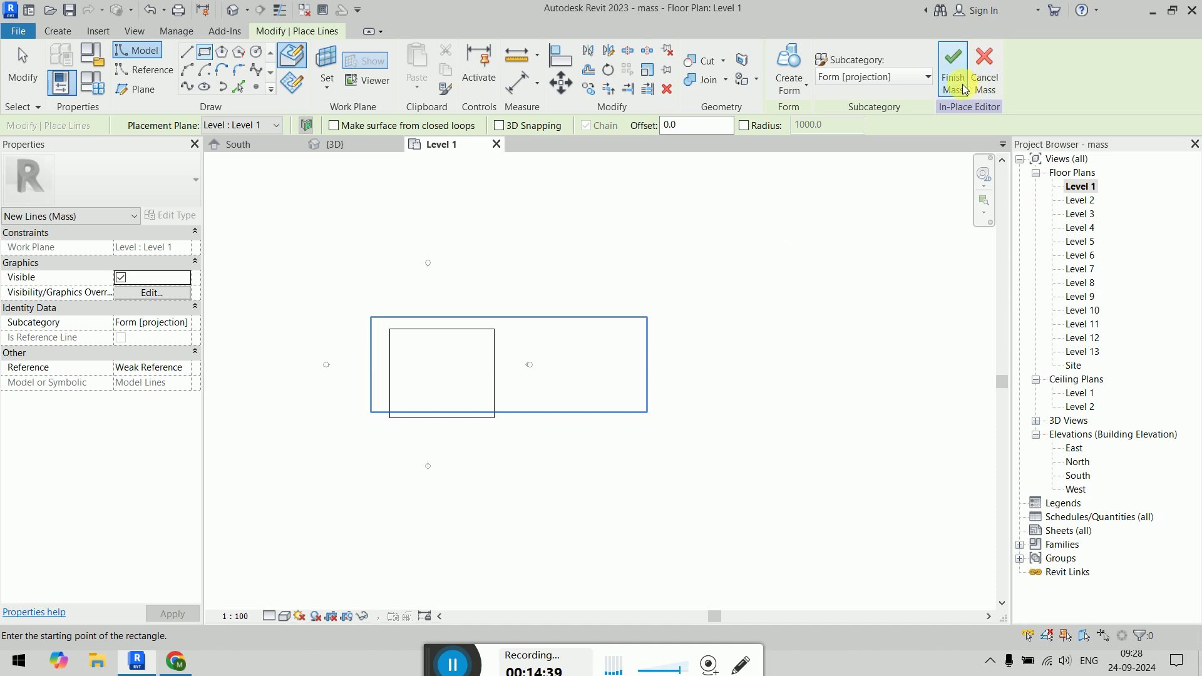
click(953, 69)
Step: Reopen the rectangular mass for in-place editing in the 3D view and create a solid form from its four lines
click(347, 148)
click(460, 468)
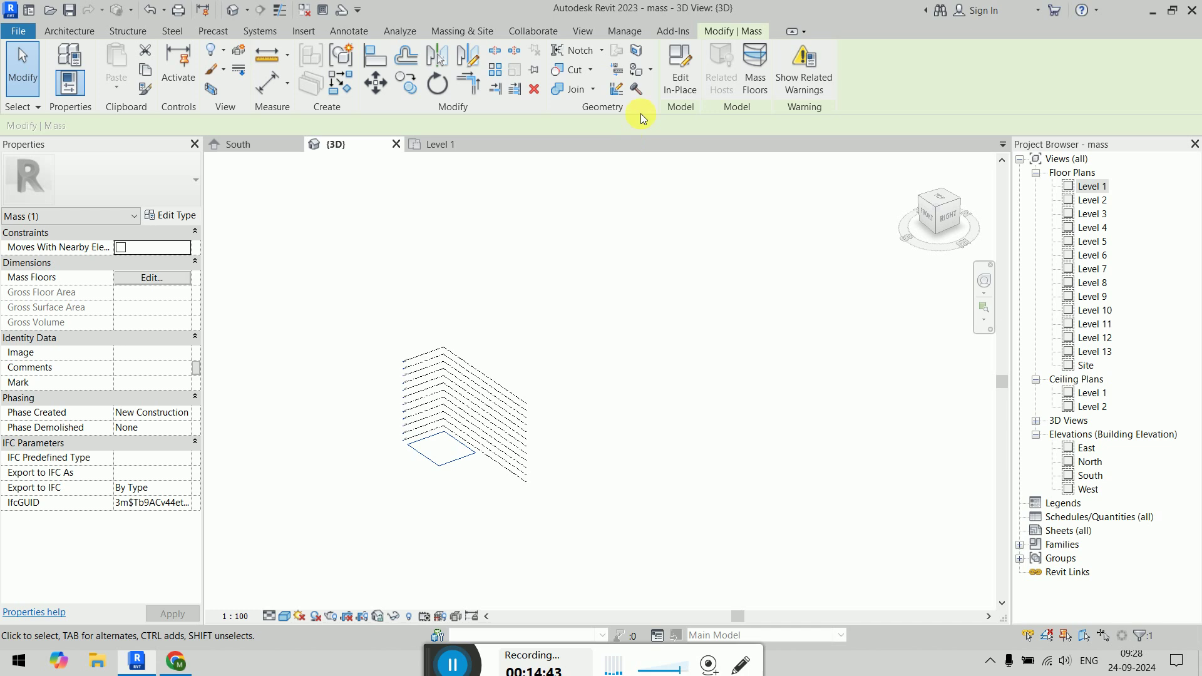
click(680, 63)
mouse_move(476, 504)
shift+middle_down()
mouse_move(584, 400)
mouse_move(620, 395)
shift+middle_up()
drag(376, 440, 554, 543)
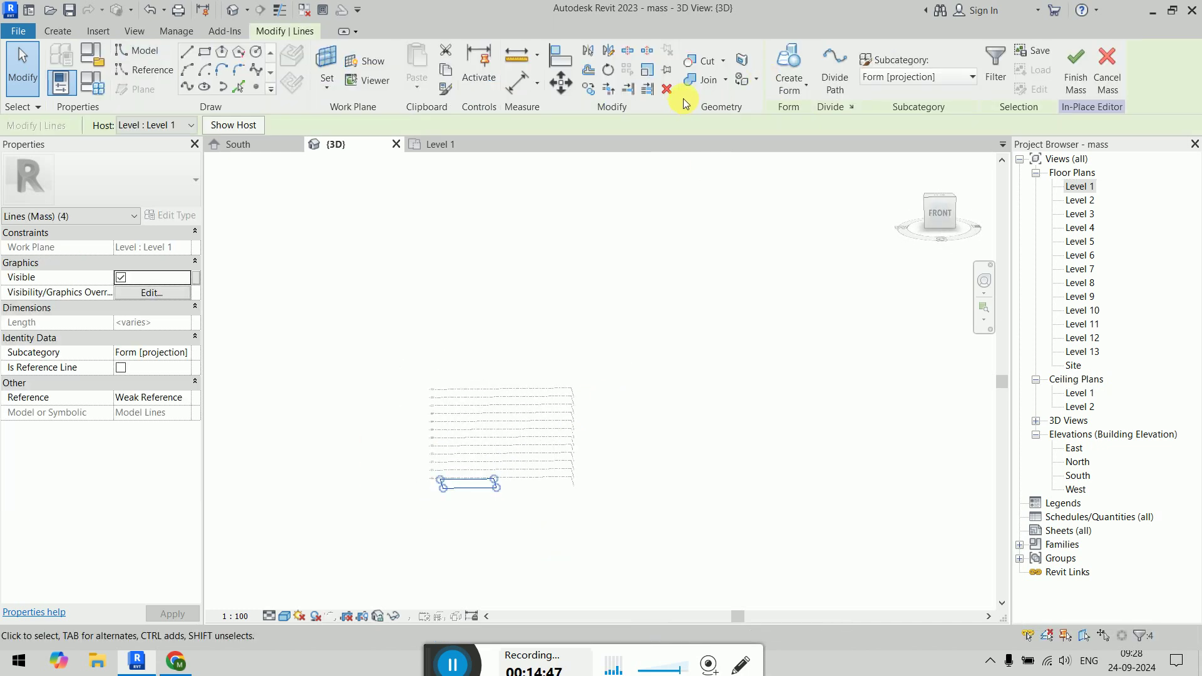
click(789, 76)
click(797, 123)
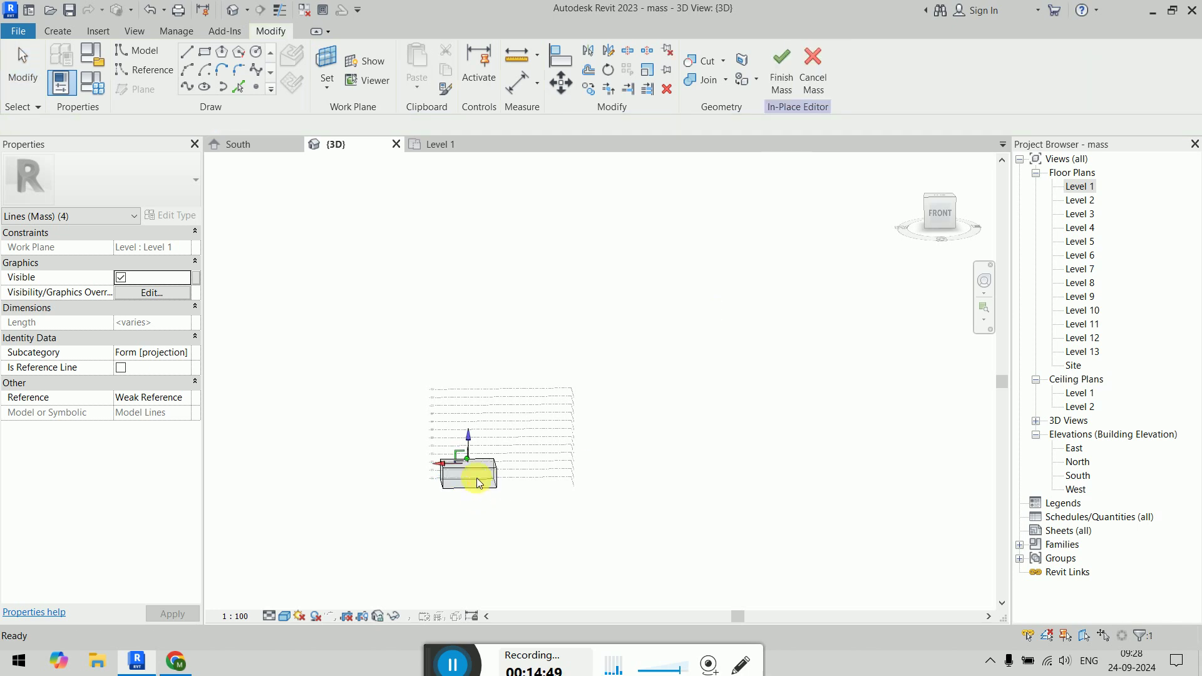
Step: Raise the top face of the solid form to a height of about 32000 mm, and select the whole form
drag(469, 440, 481, 396)
click(647, 330)
shift+middle_drag(566, 325, 562, 210)
scroll(505, 331, up, 5)
middle_drag(634, 343, 647, 433)
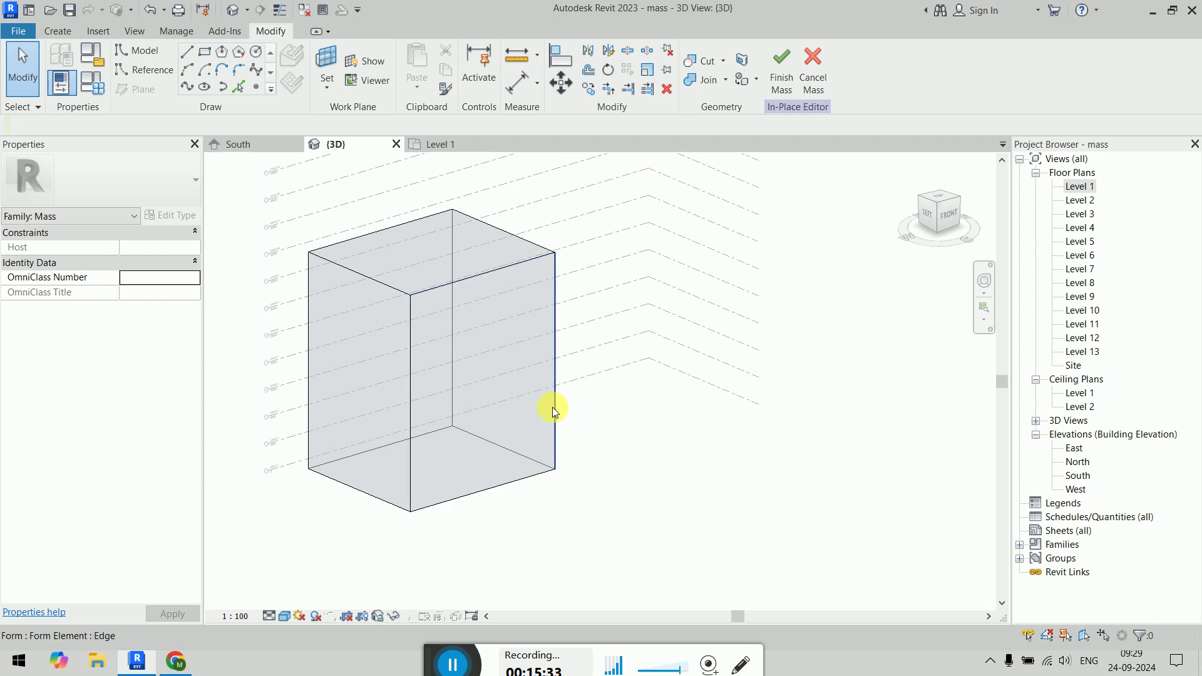
key(Tab)
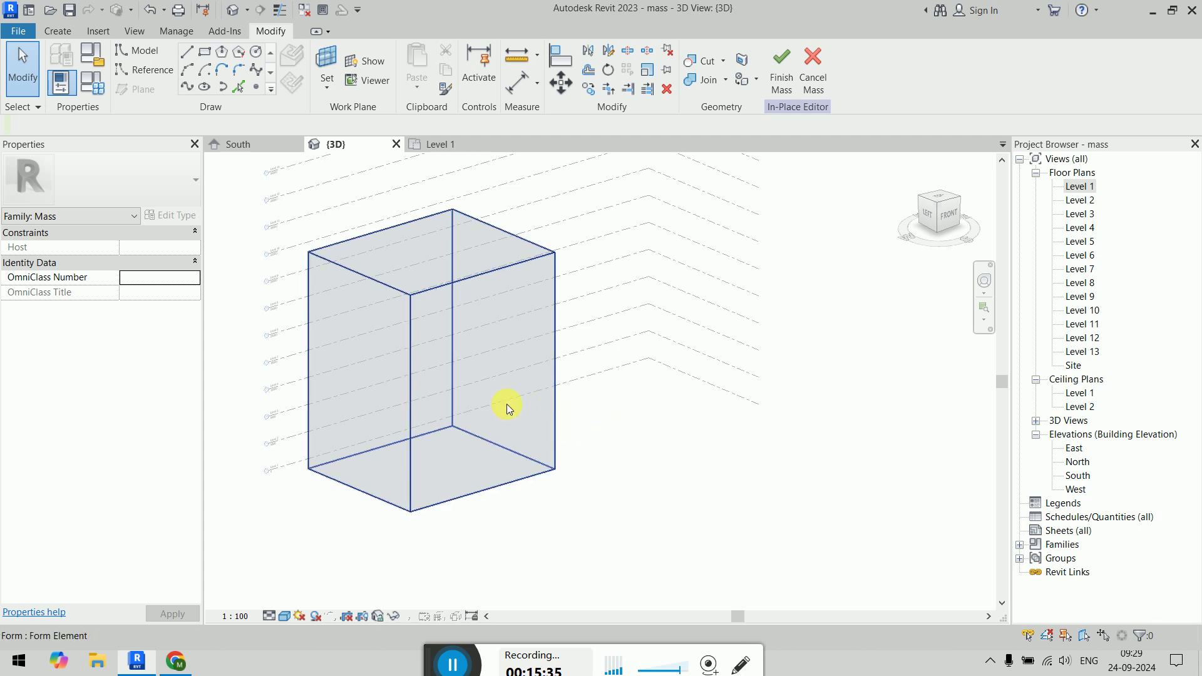
click(506, 403)
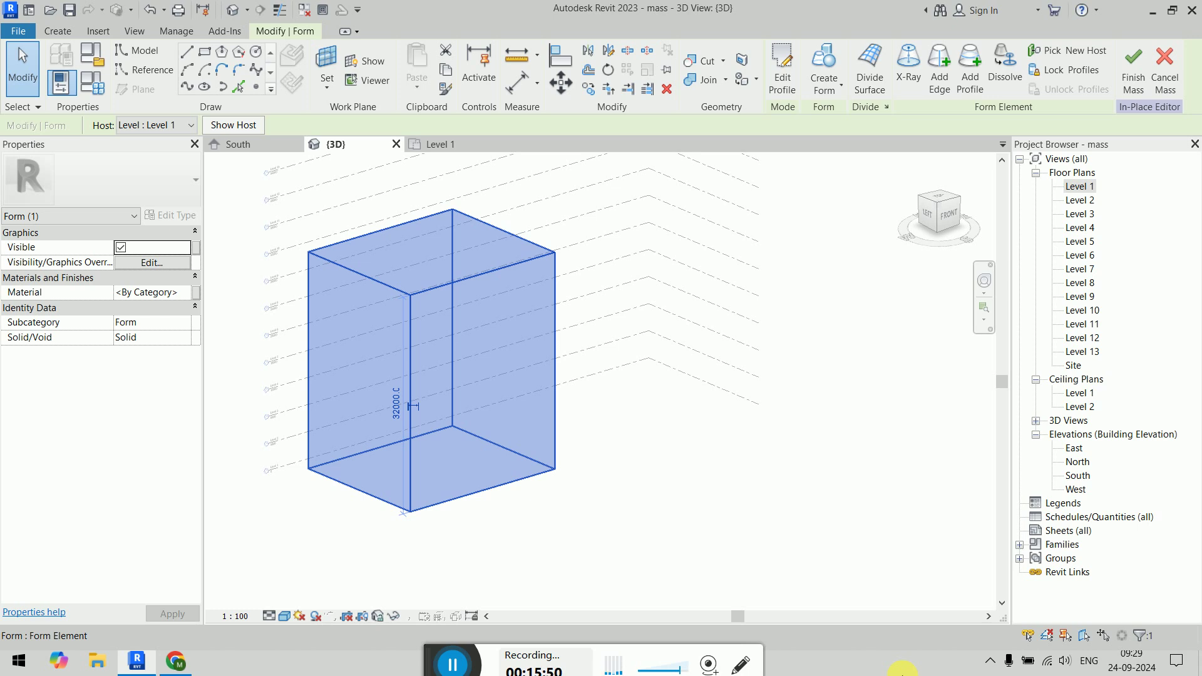
Step: Draw a vertical reference plane through the middle of the box in the South elevation, from Level 10 down to Level 1
click(698, 490)
shift+middle_drag(694, 472, 729, 488)
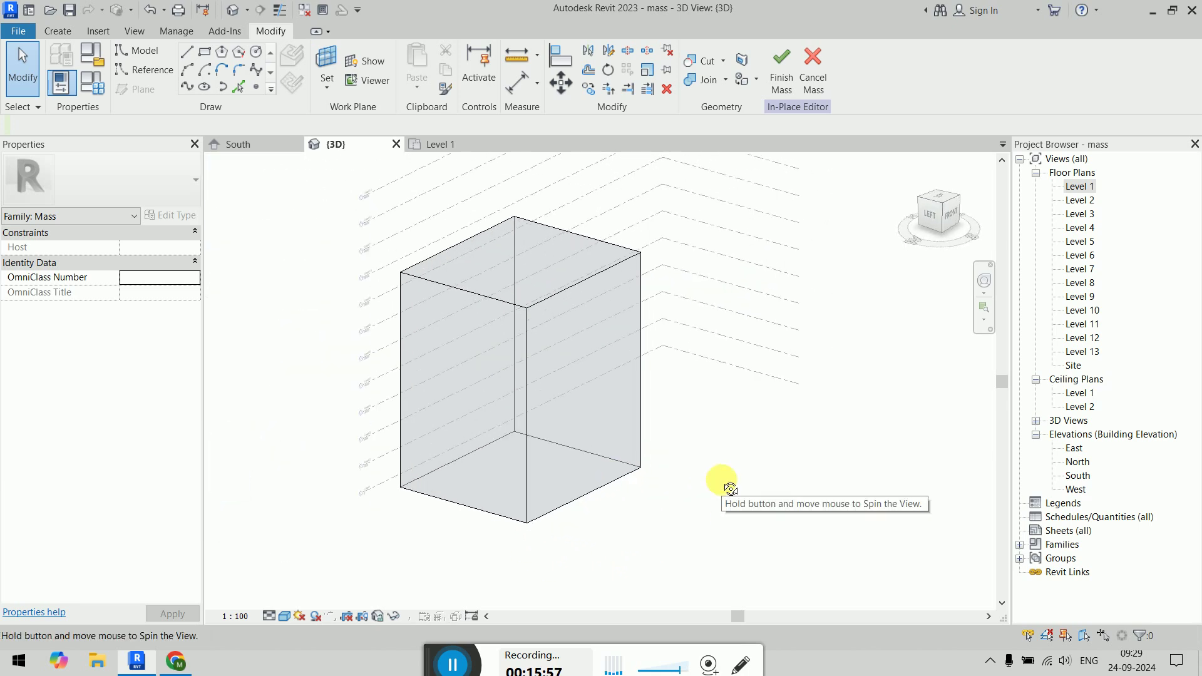
double_click(1077, 475)
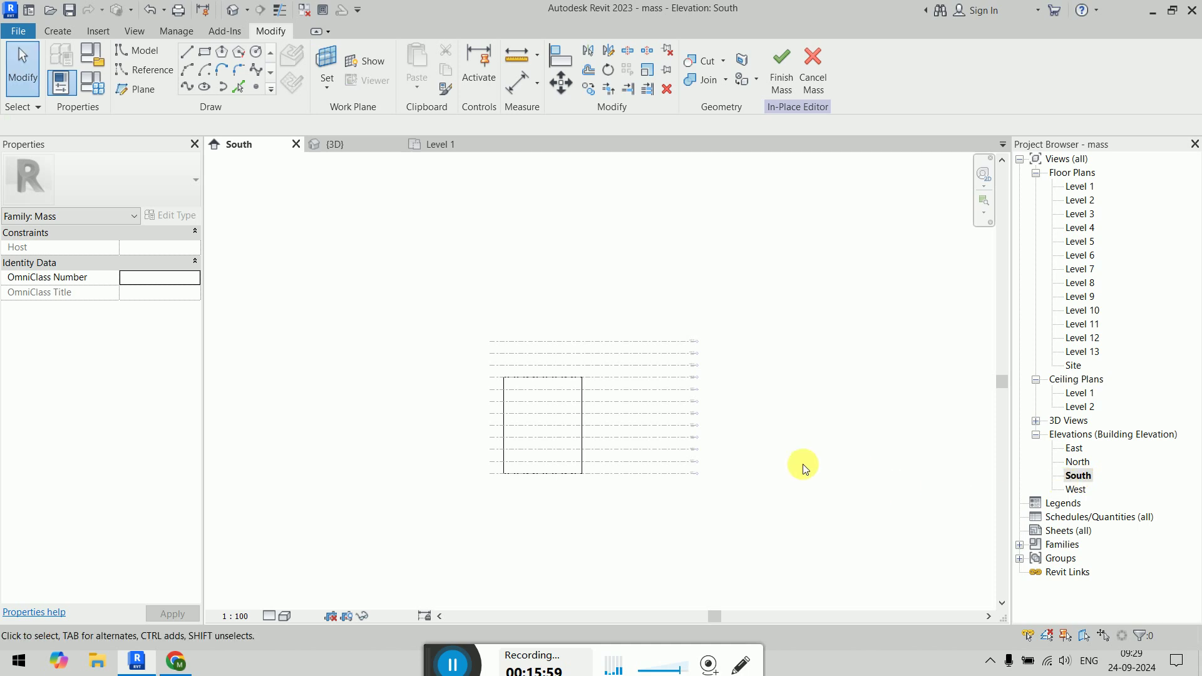
scroll(567, 454, up, 4)
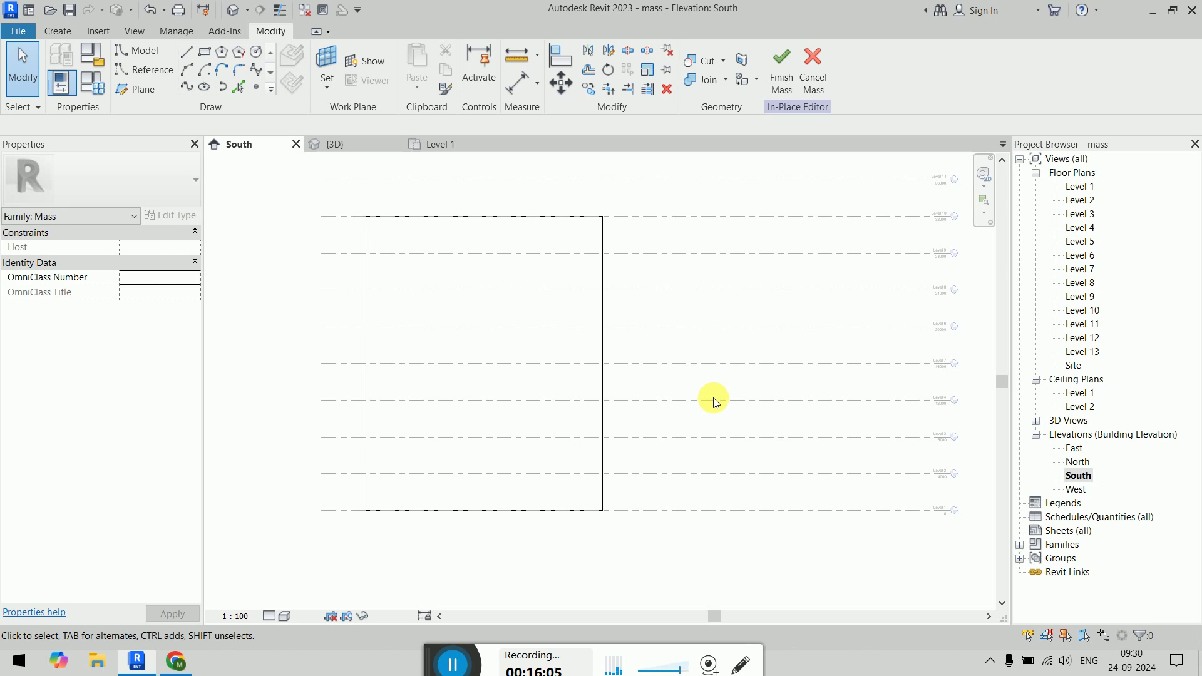
key(w)
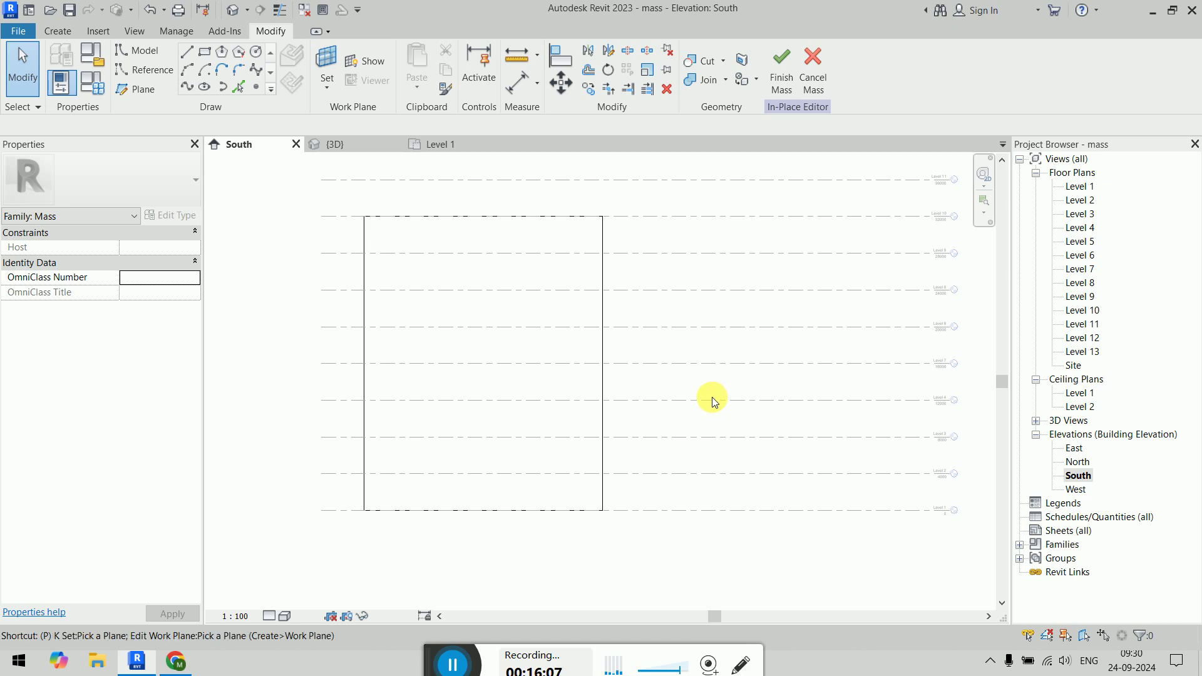
key(p)
key(Escape)
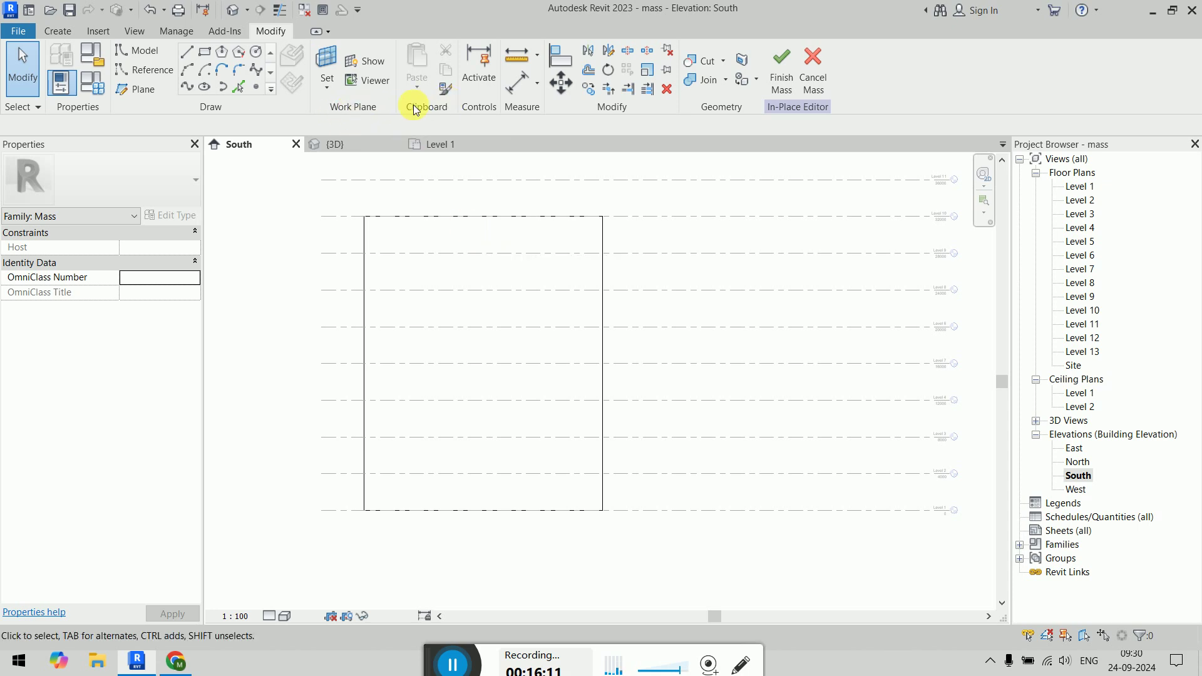
click(142, 88)
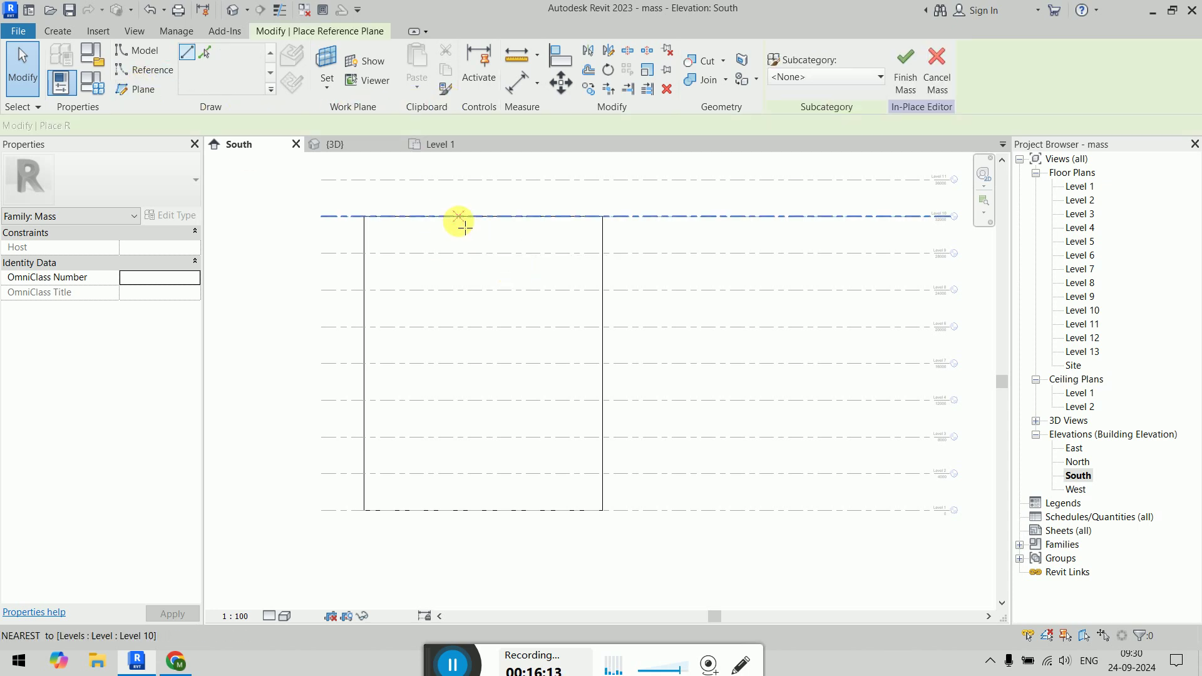
click(484, 219)
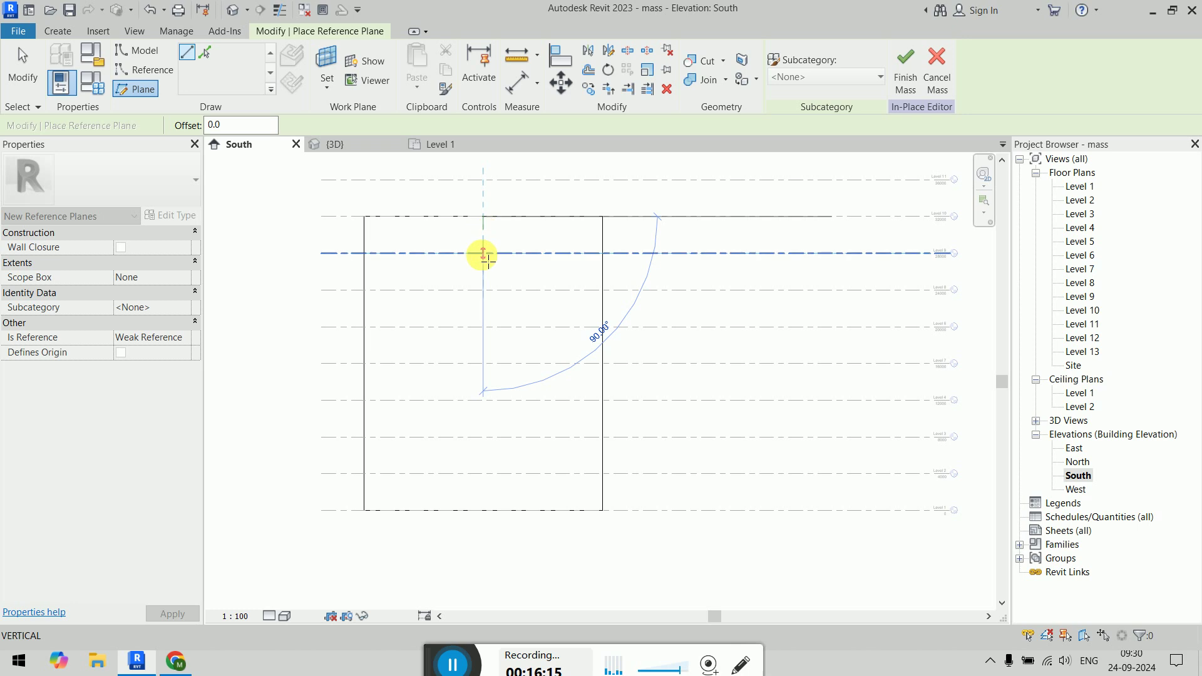
click(484, 509)
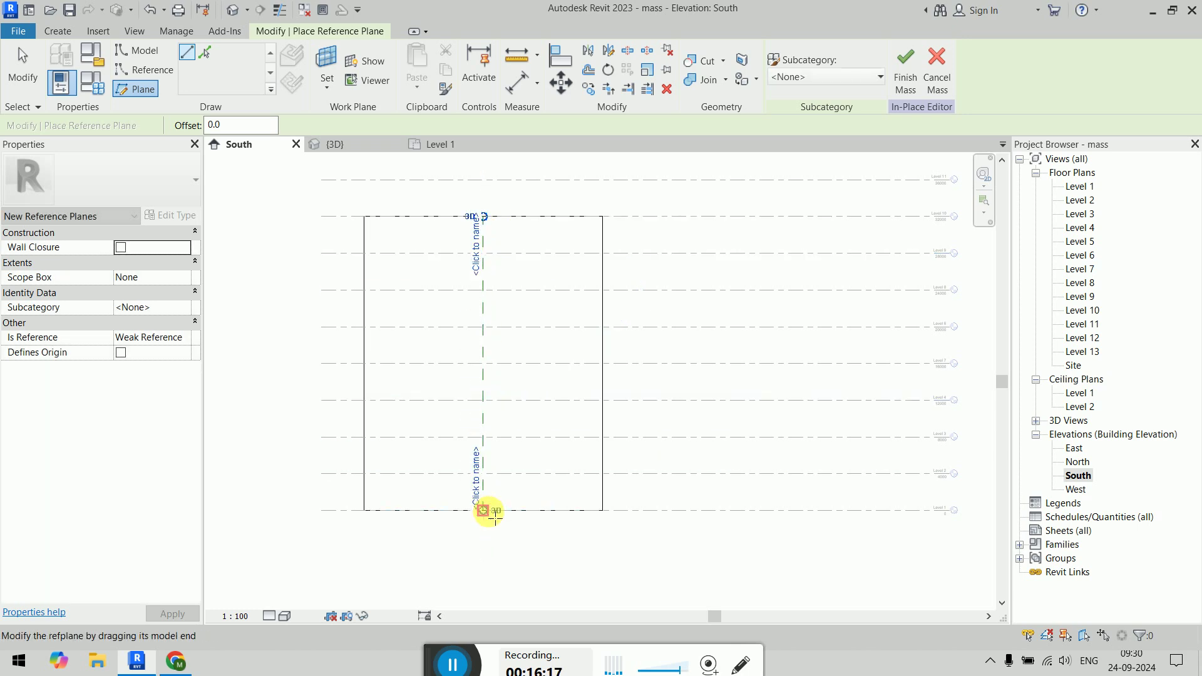
key(Escape)
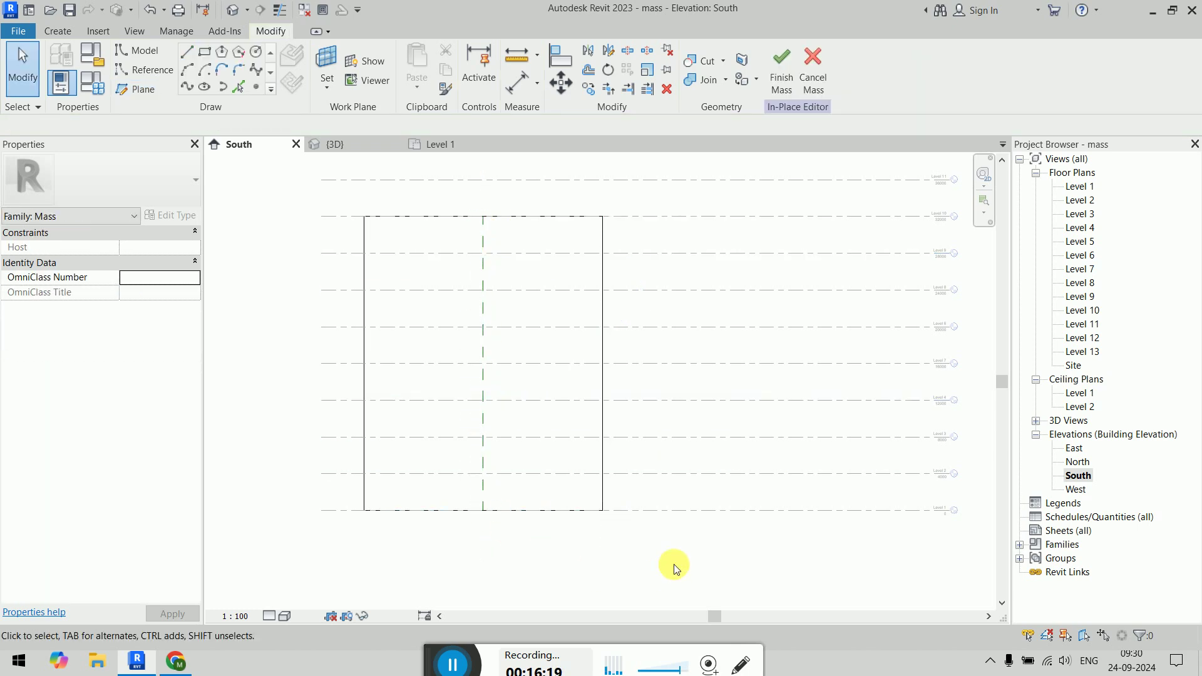
key(Escape)
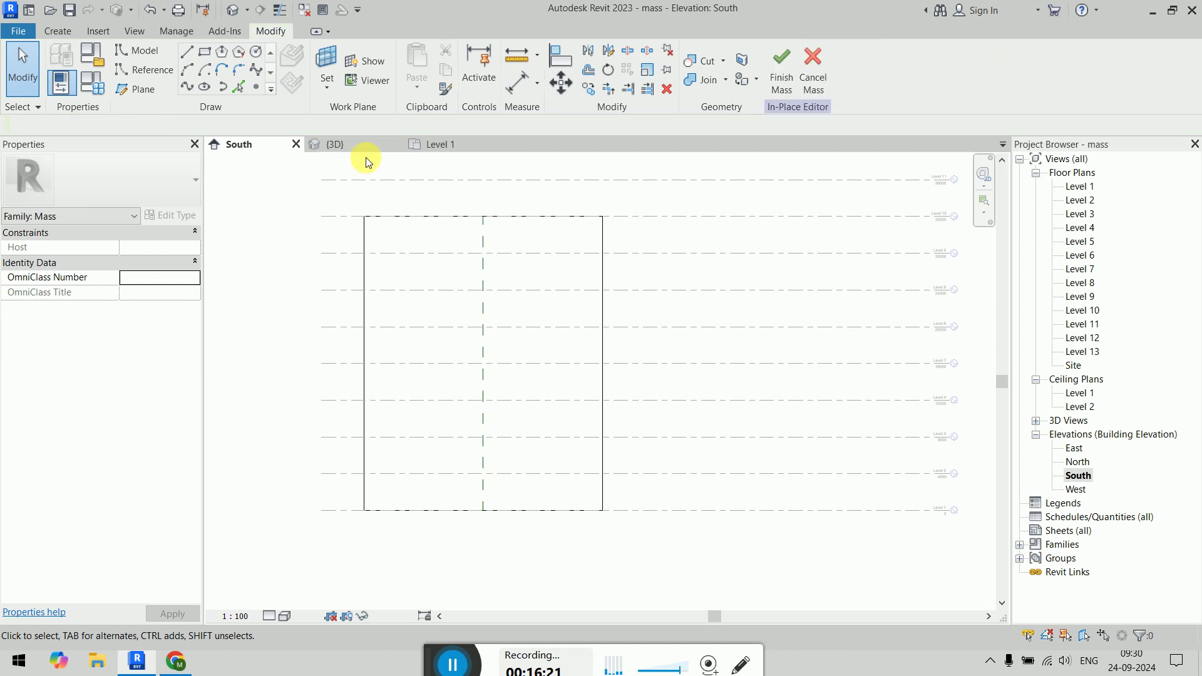
Step: Set the 3D view's visual style to Wireframe
click(334, 145)
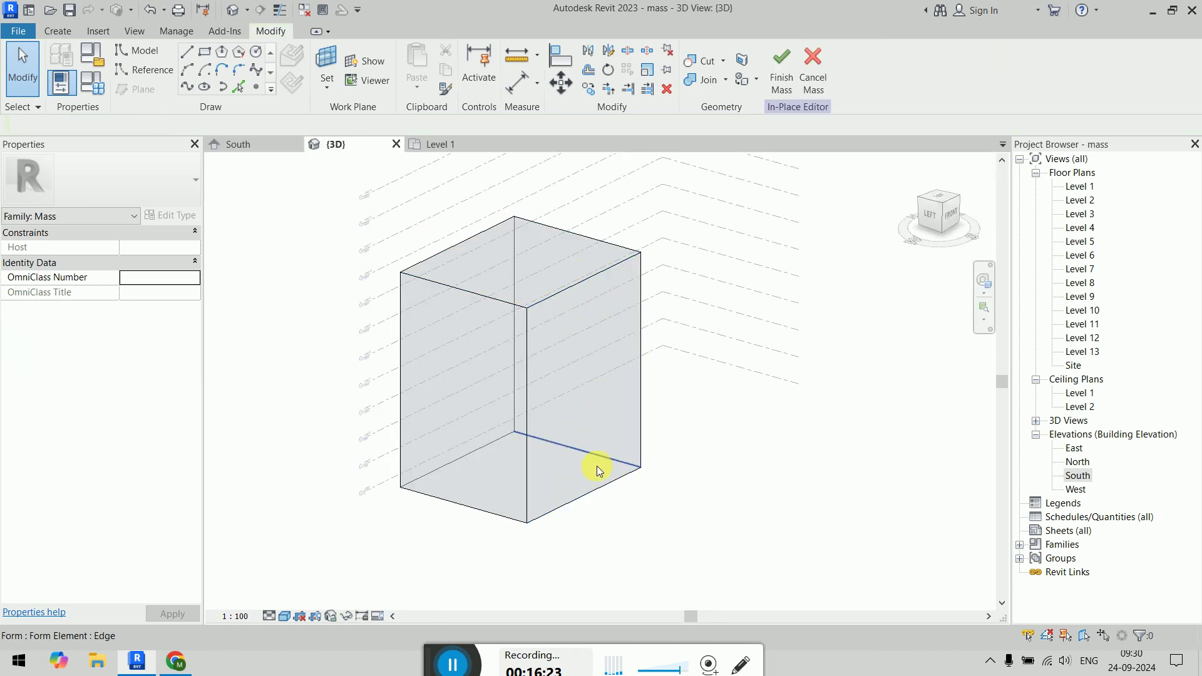
scroll(662, 523, down, 3)
scroll(662, 523, up, 2)
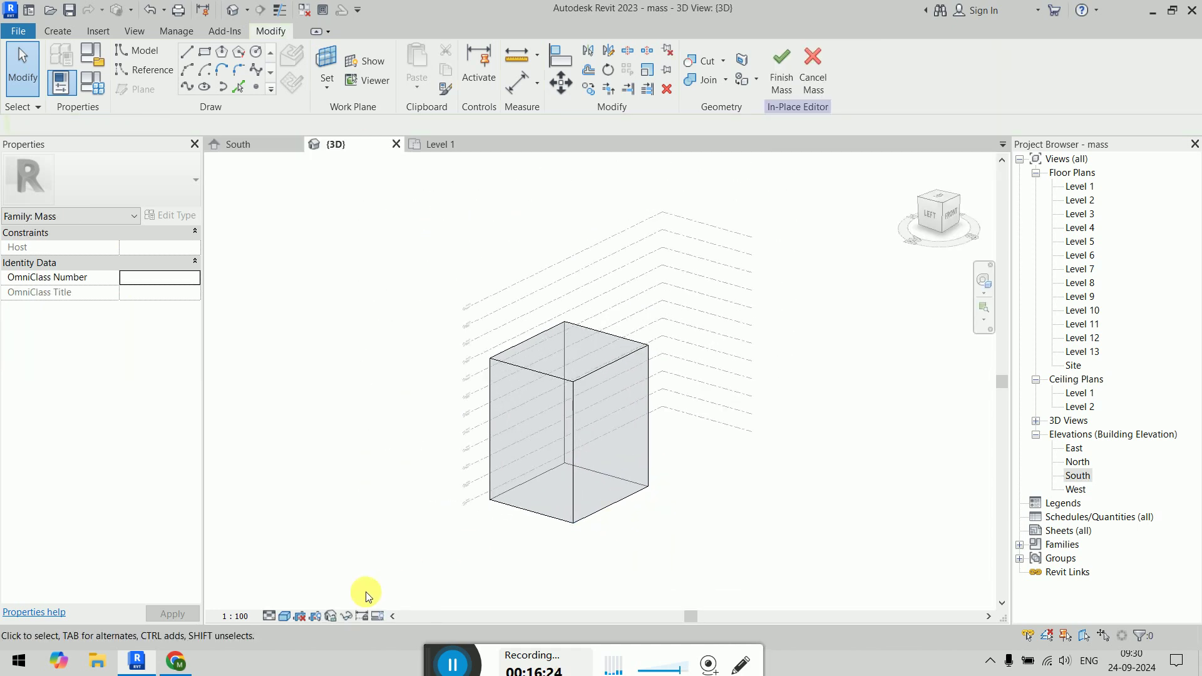
click(270, 615)
click(288, 600)
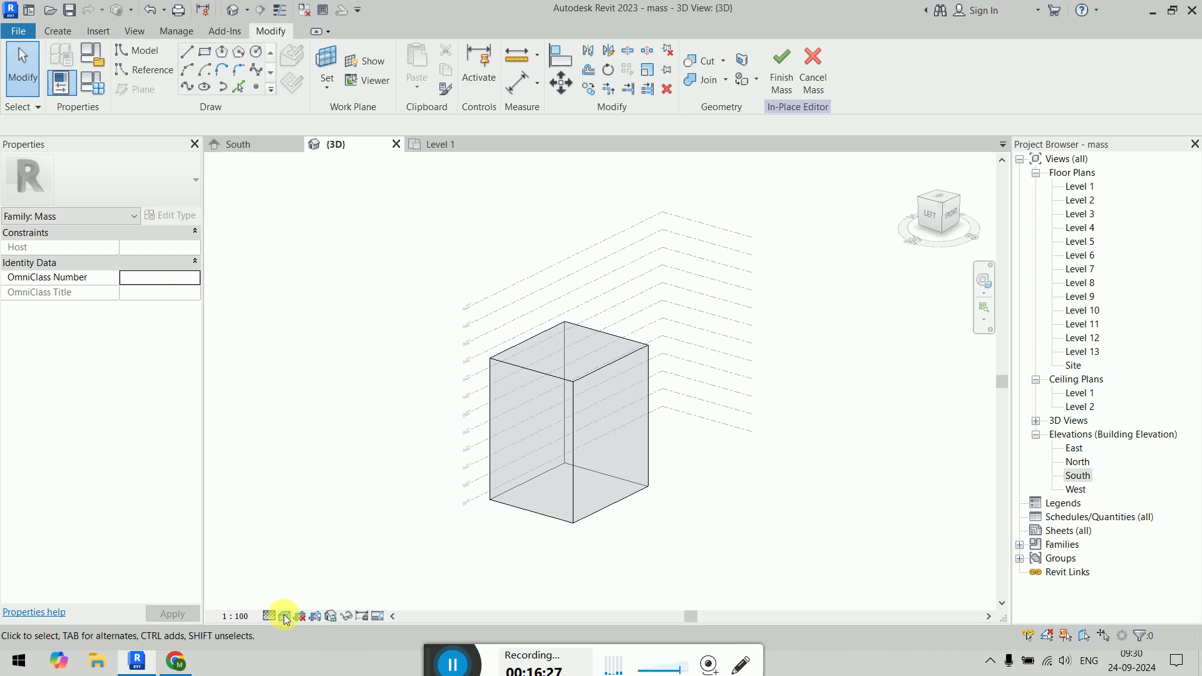
click(285, 616)
click(313, 538)
scroll(796, 475, up, 2)
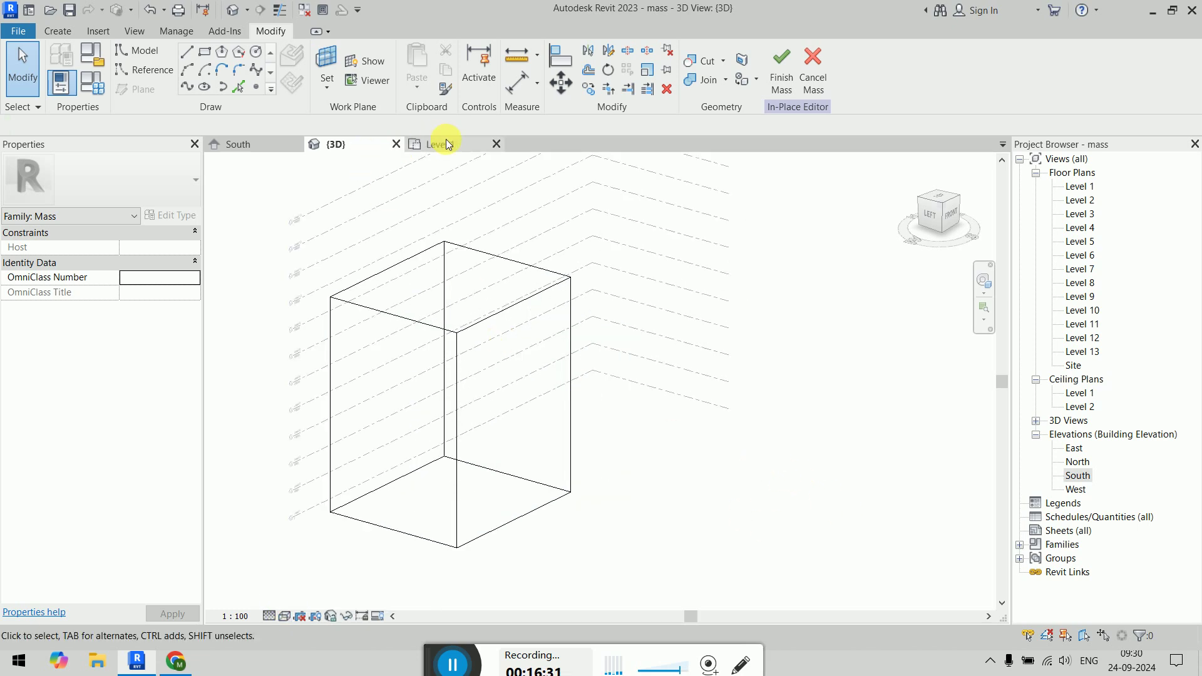
Step: Draw a semicircular arc of 8000 mm radius on the box face in the South elevation, centred where the reference plane crosses Level 5
click(254, 144)
click(485, 313)
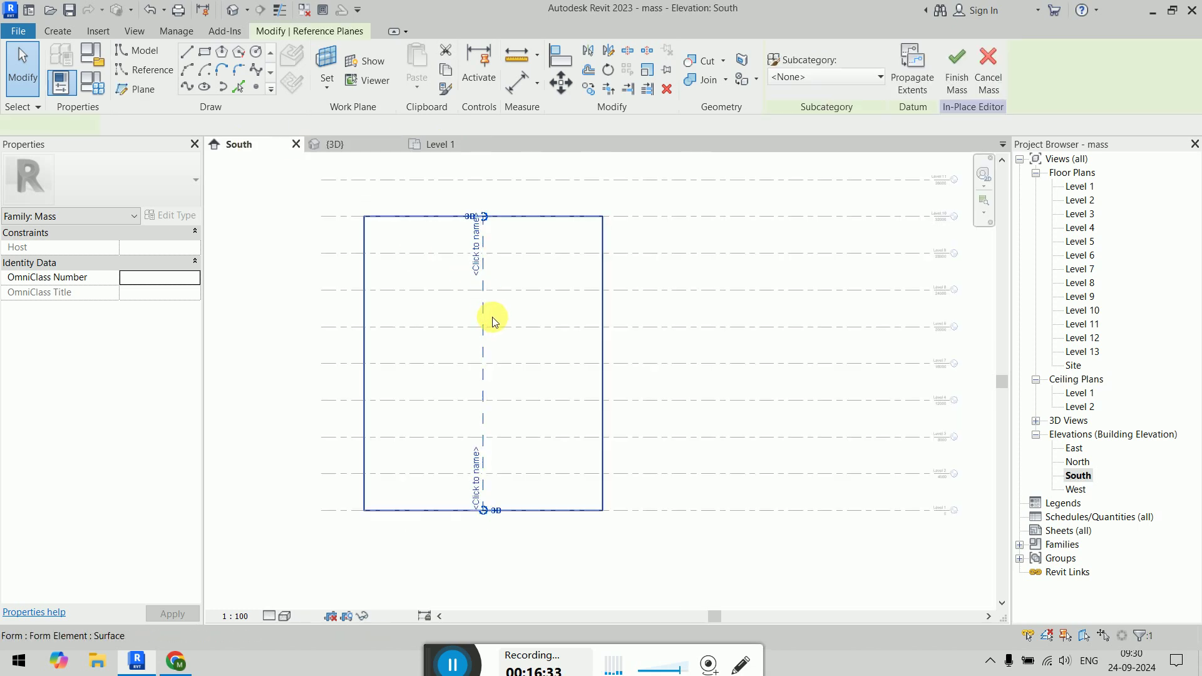
scroll(520, 293, up, 1)
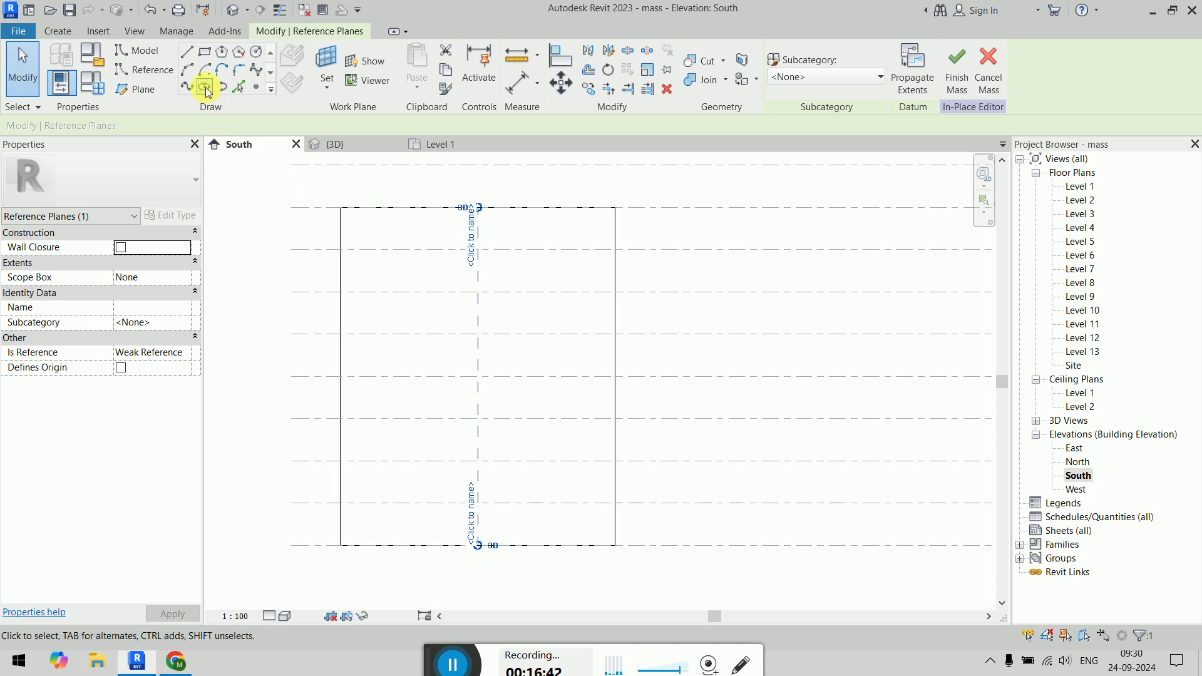
click(187, 69)
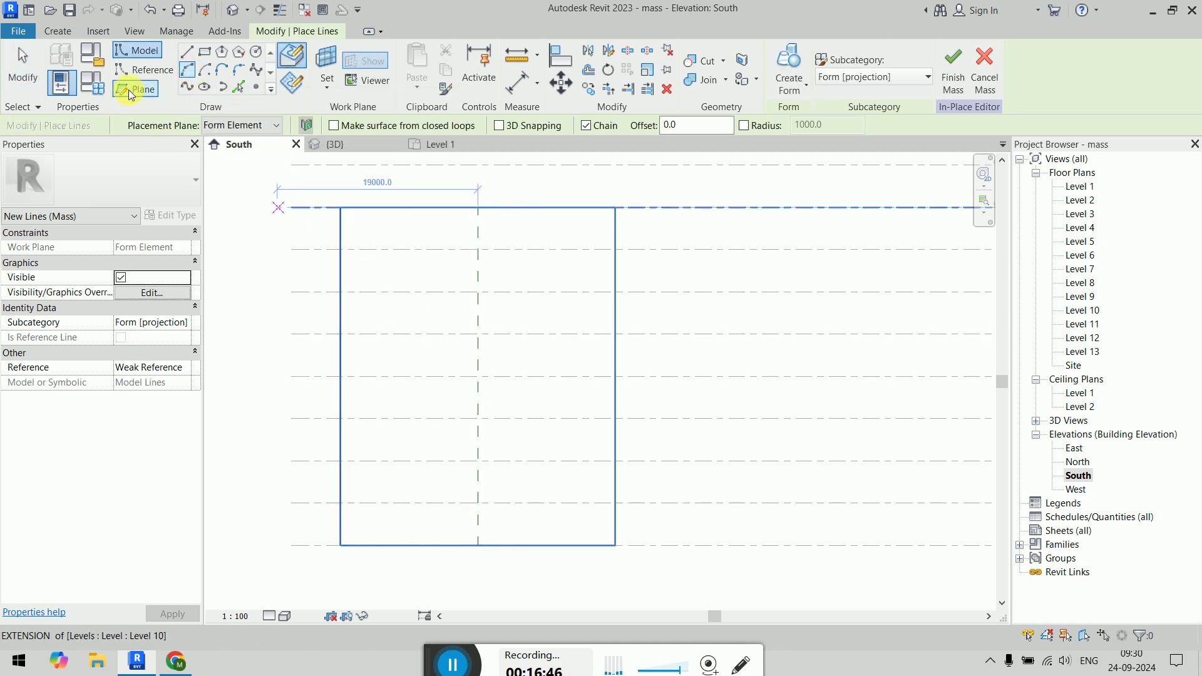
click(204, 70)
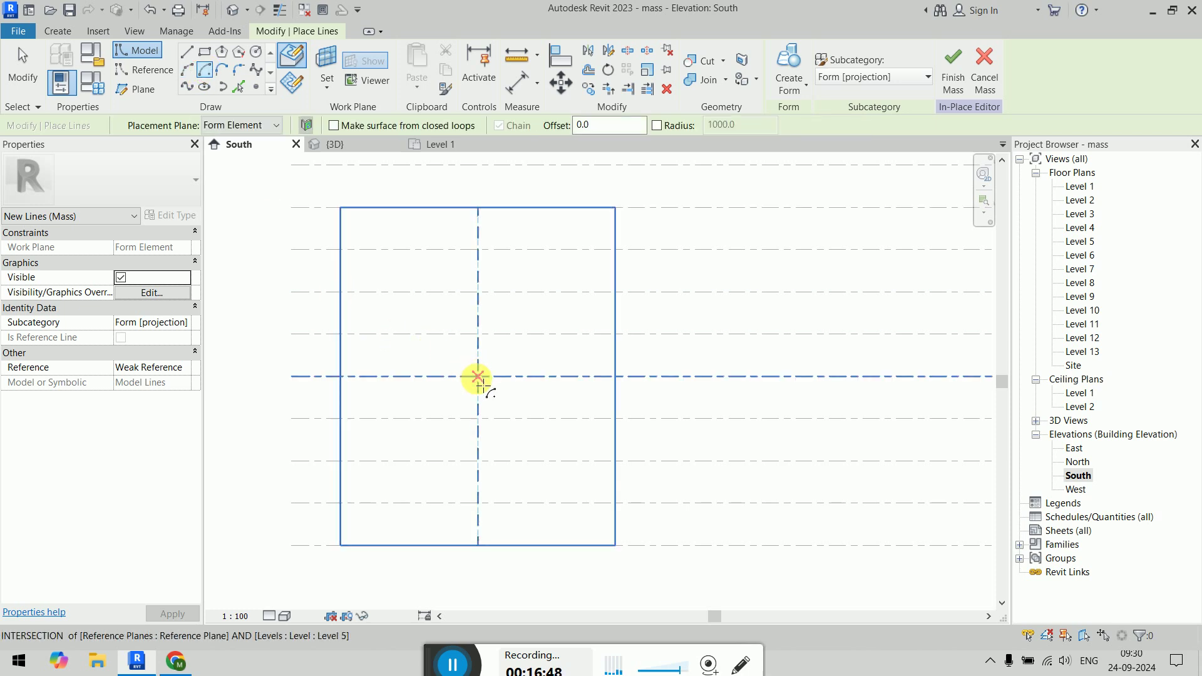
click(477, 376)
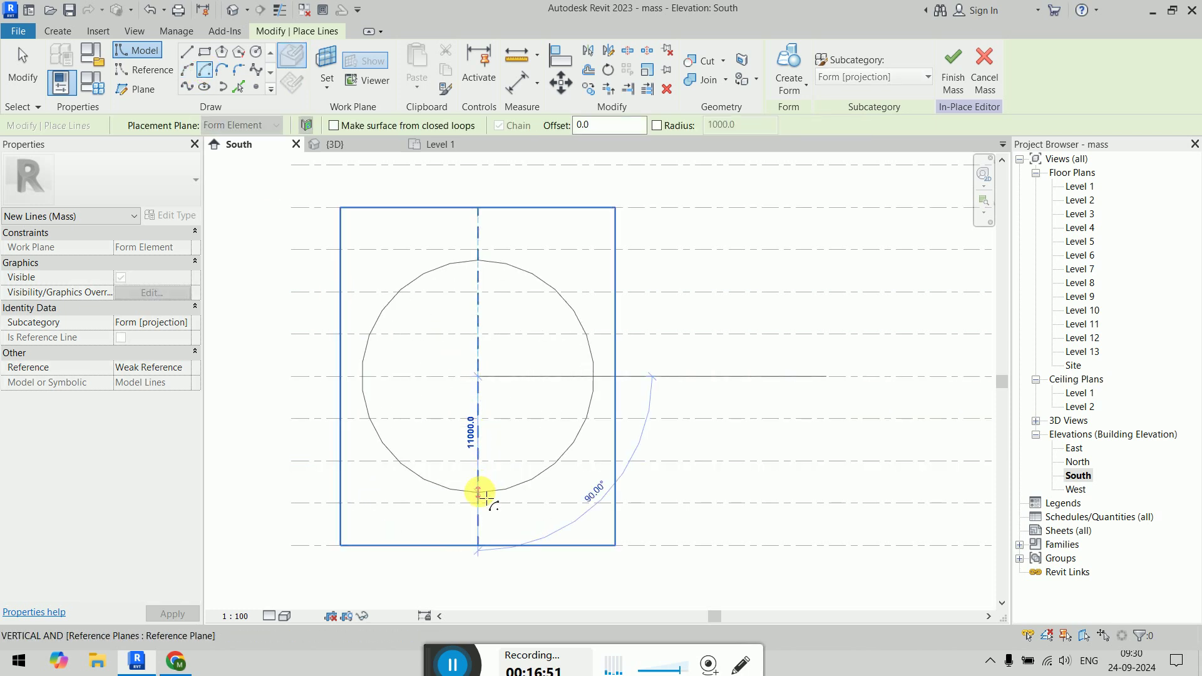
click(479, 461)
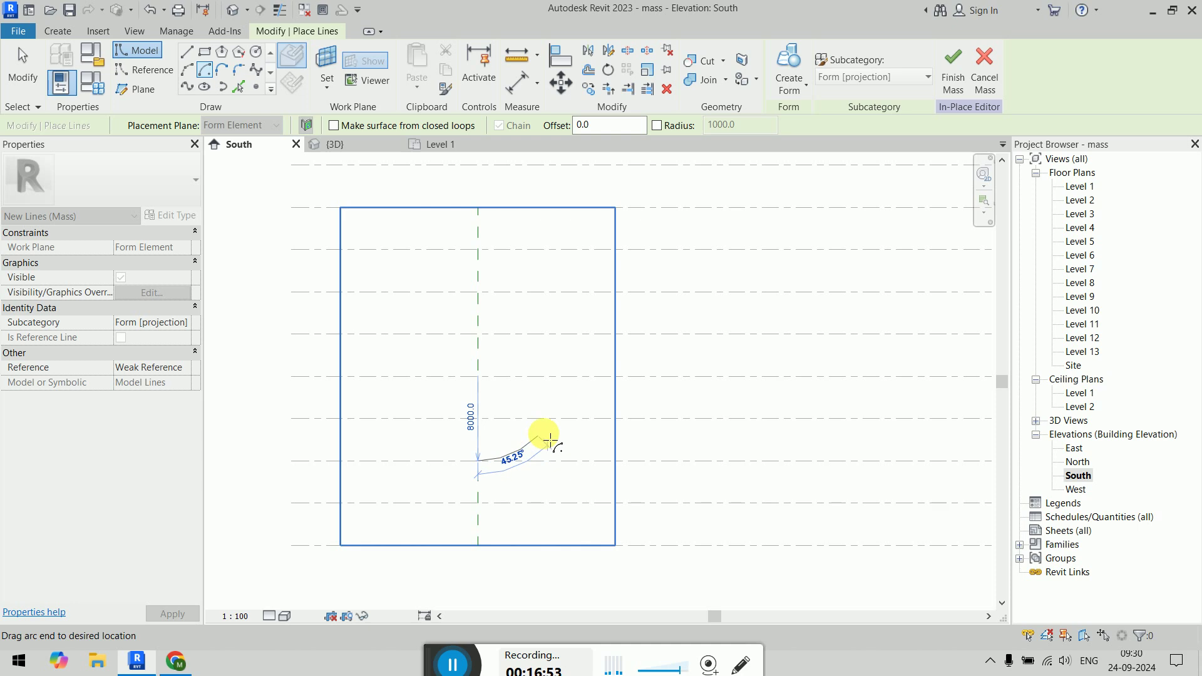
click(478, 292)
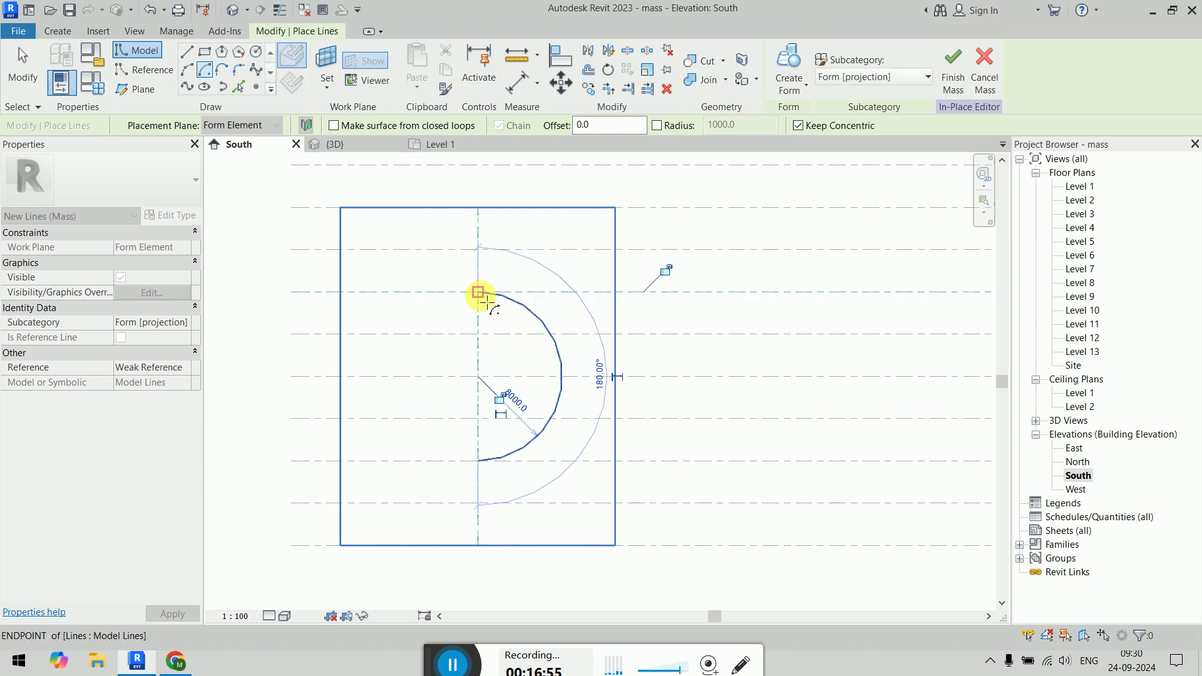
Step: Close the semicircle with a vertical model line along the reference plane, from the arc's upper to its lower endpoint
click(186, 52)
click(478, 292)
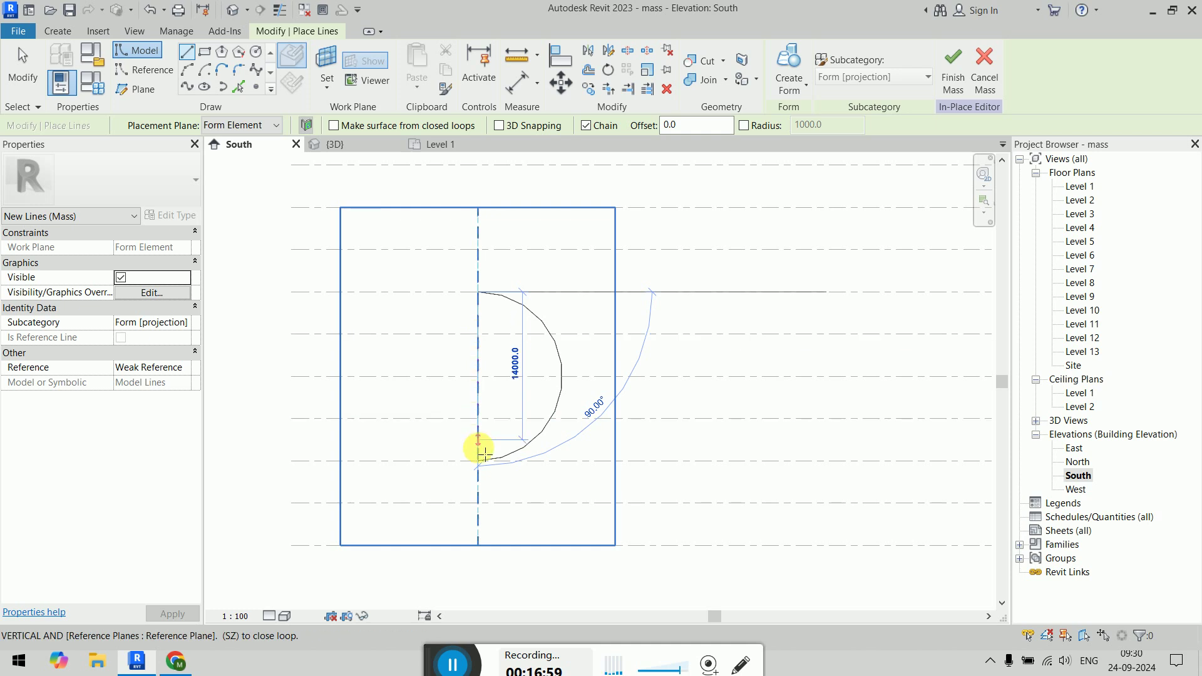
click(478, 460)
key(Escape)
key(Escape)
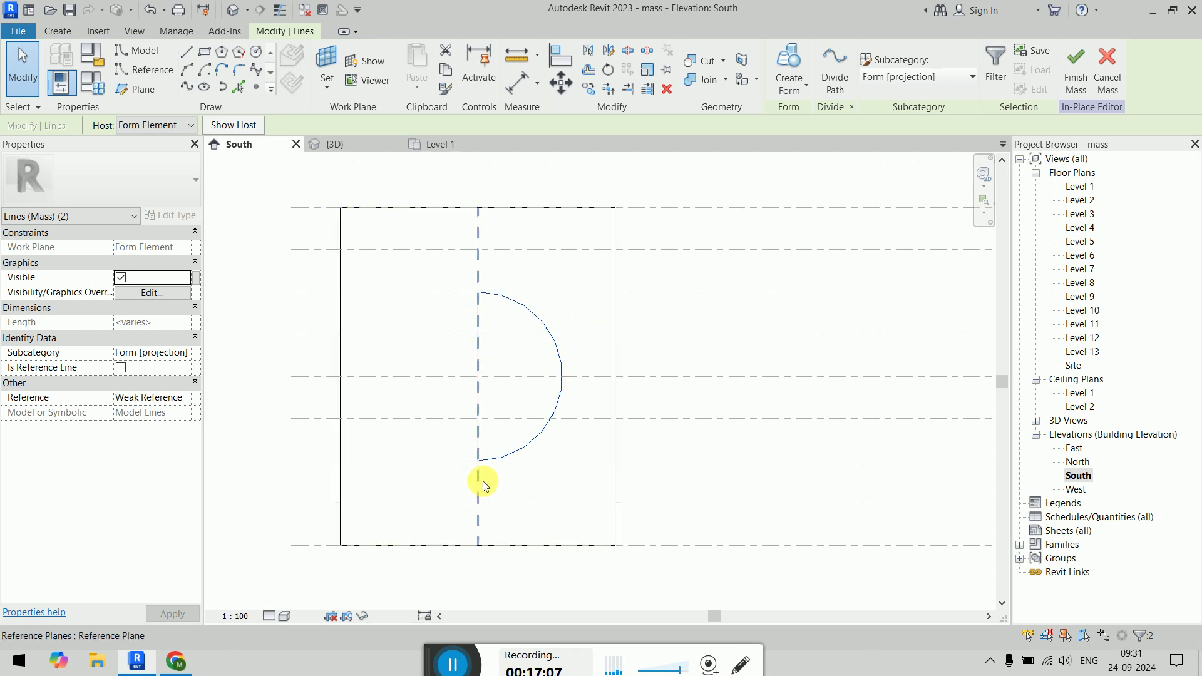
Step: Try selecting the semicircular profile together with the vertical reference plane, and check the selection in the 3D view
ctrl+click(479, 238)
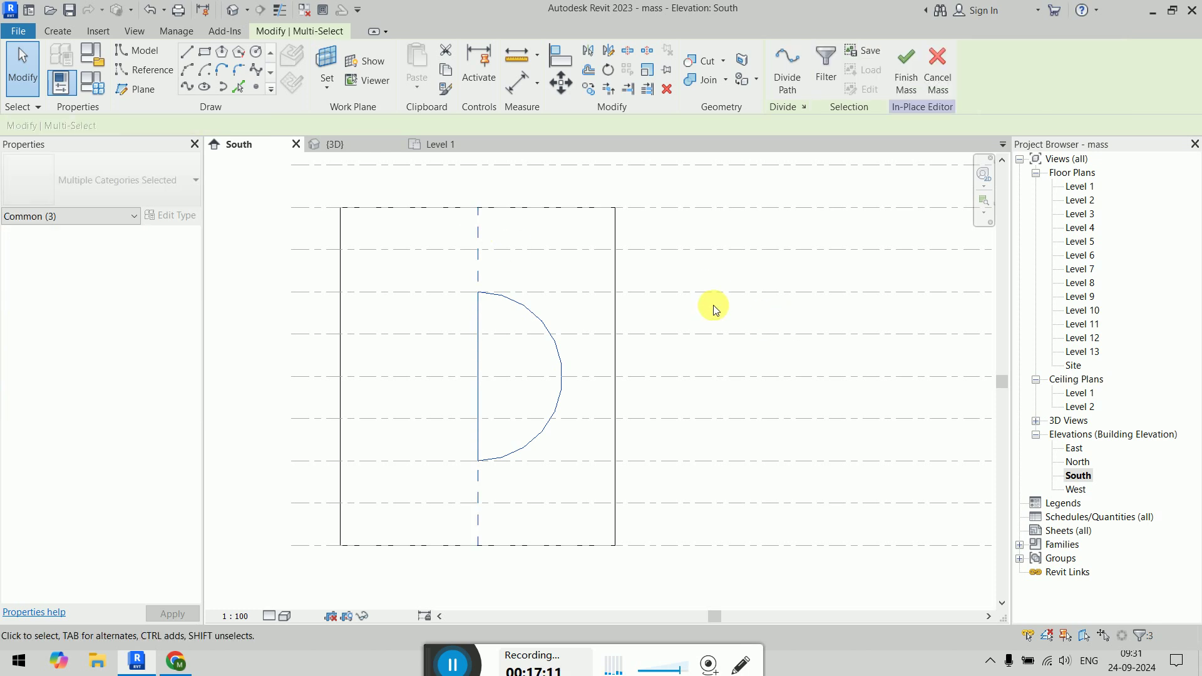
click(341, 145)
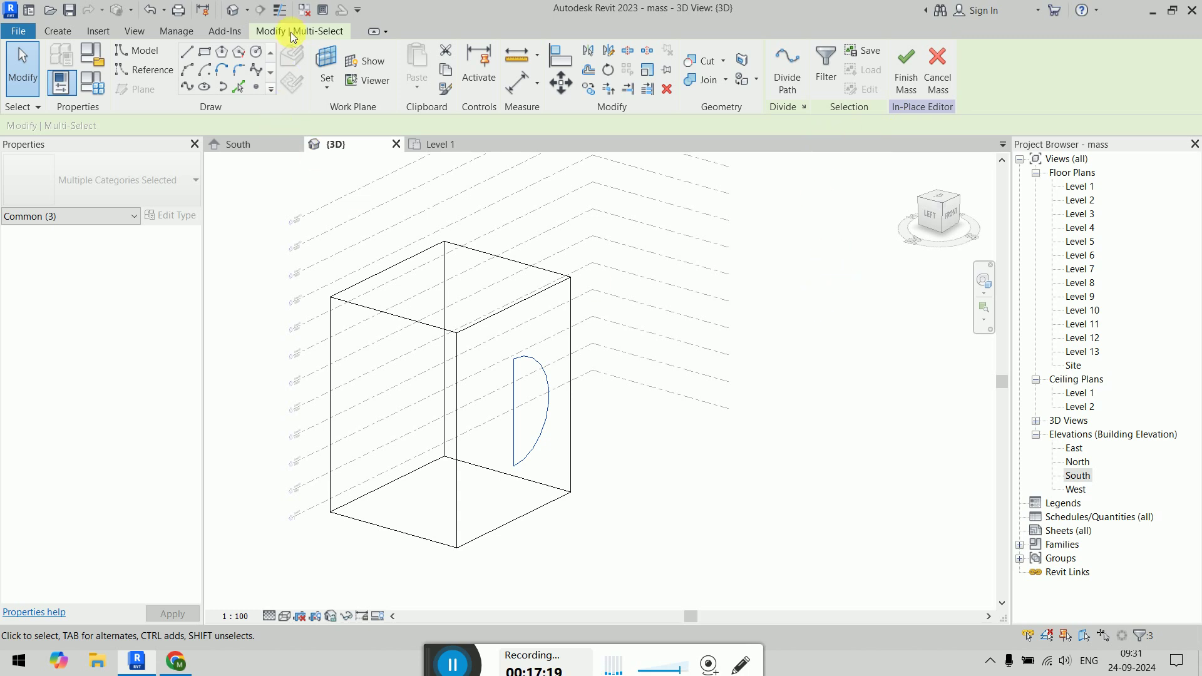
click(831, 288)
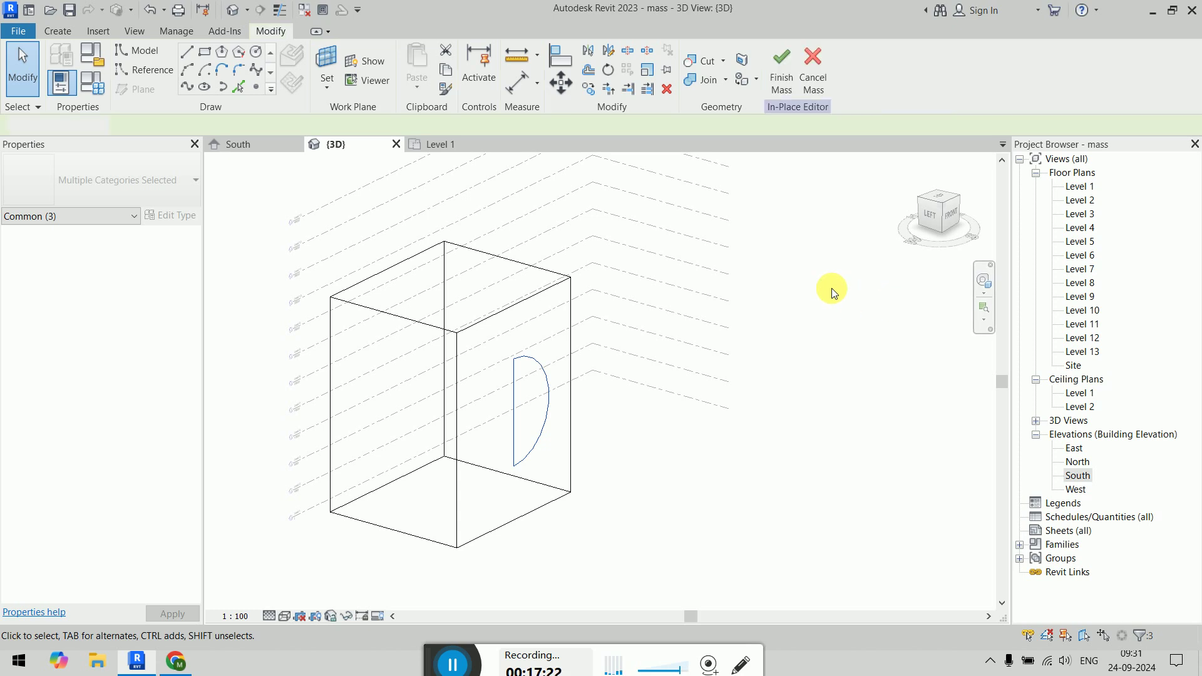
click(538, 365)
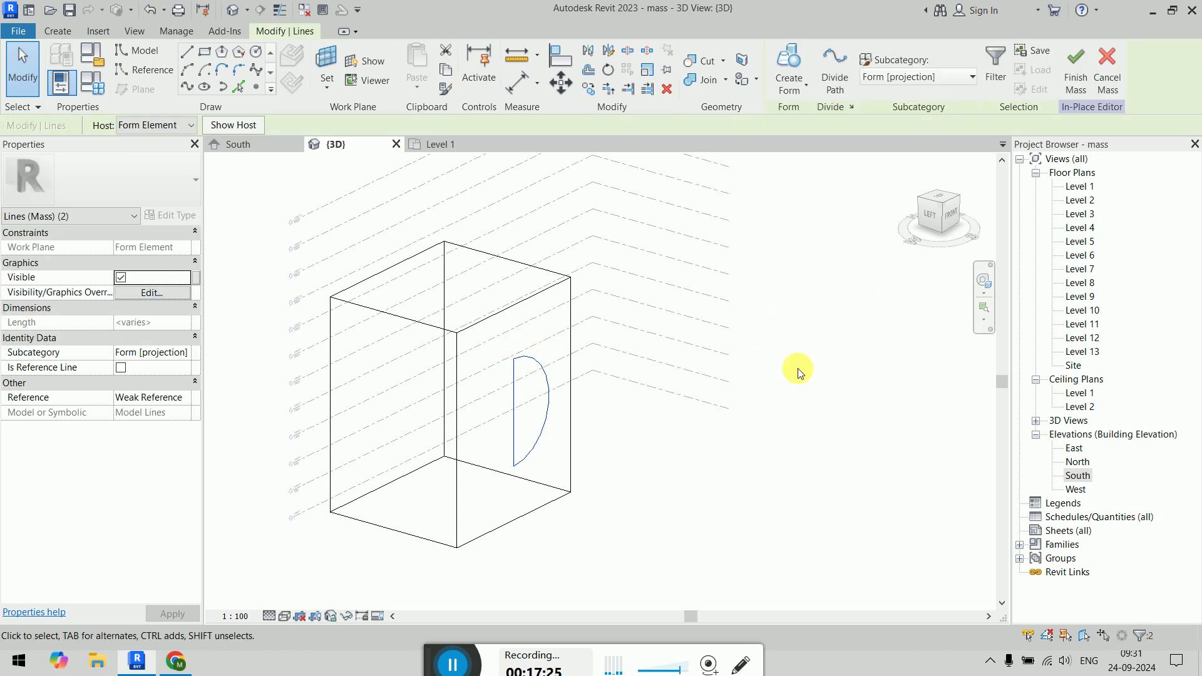
click(797, 368)
Step: Draw a vertical reference line about 25000 mm long on the box face in the 3D view, running along the semicircle's straight side
scroll(588, 402, up, 1)
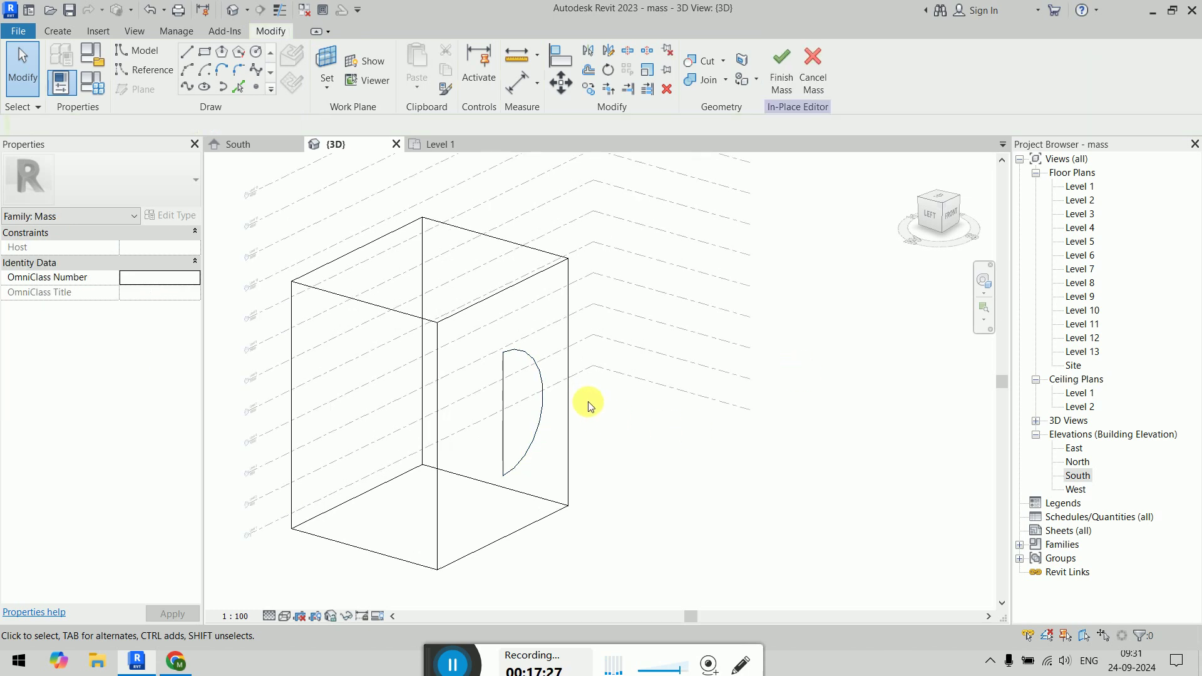
click(155, 70)
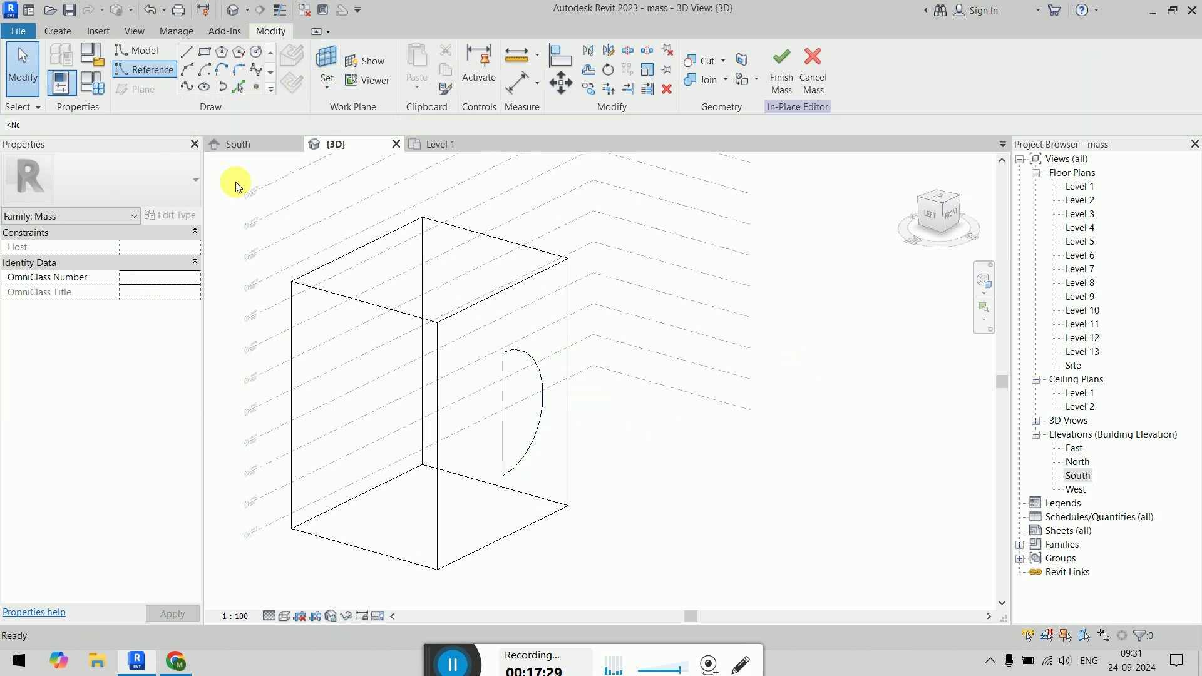
click(502, 326)
click(503, 521)
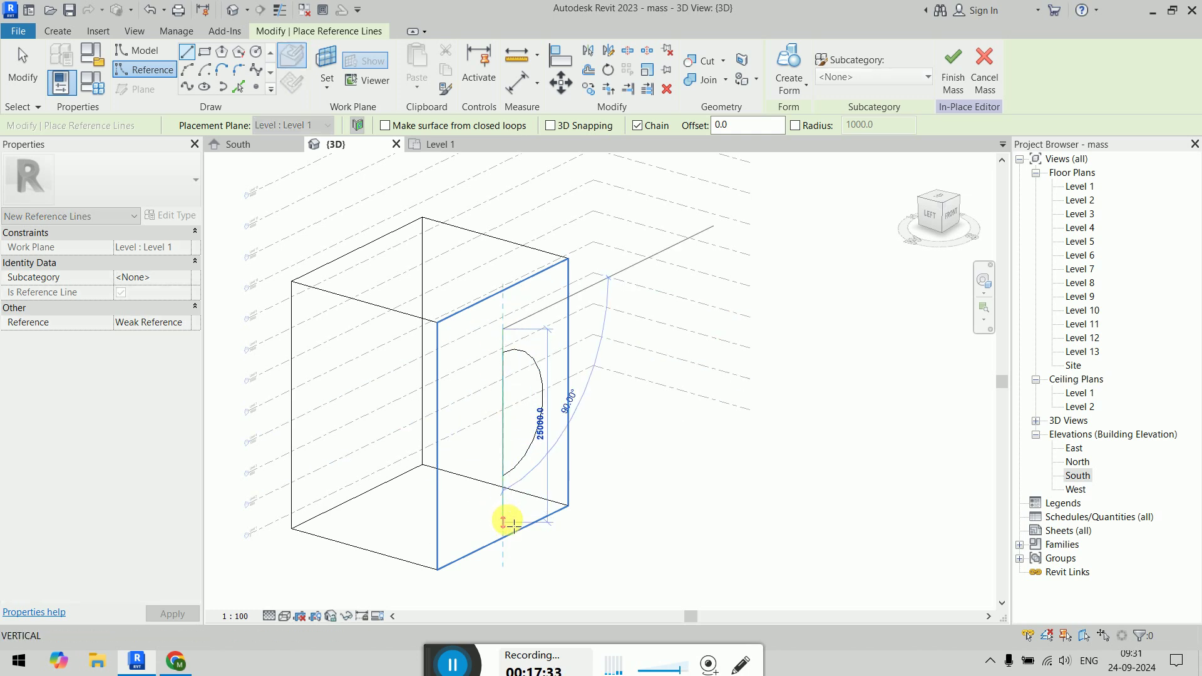
key(Escape)
key(Escape)
Step: Revolve the semicircular profile around the reference line into a solid form, and select a surface of the resulting sphere
click(504, 332)
key(Tab)
click(543, 369)
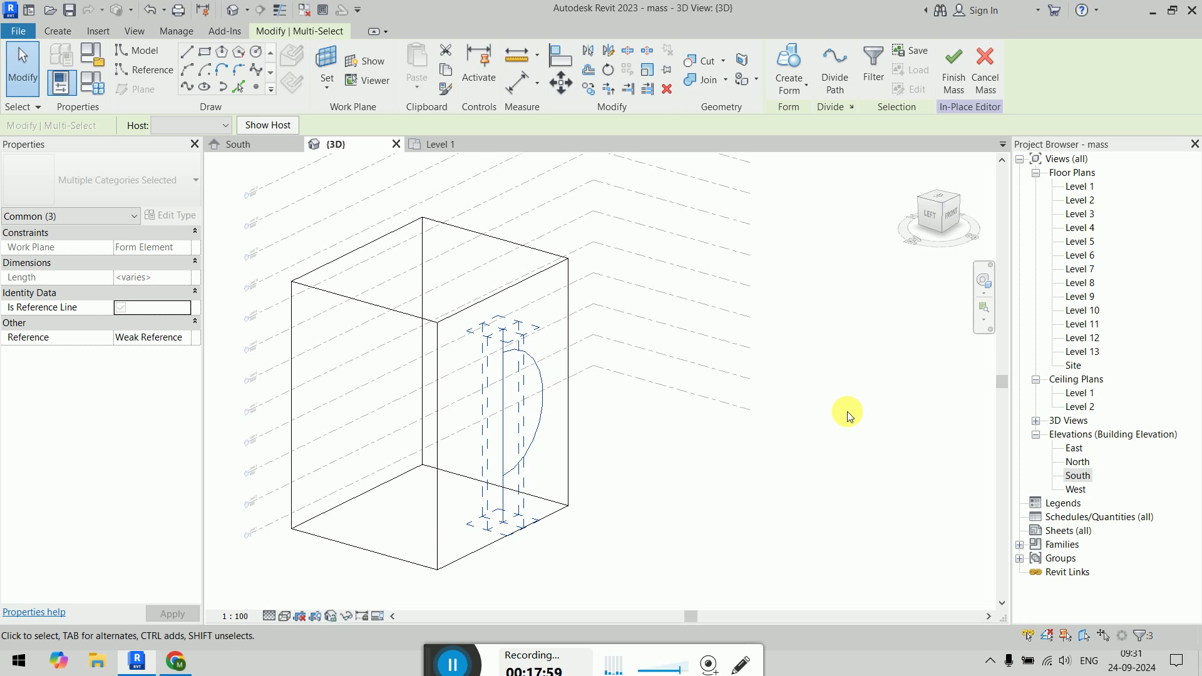
click(789, 83)
click(795, 118)
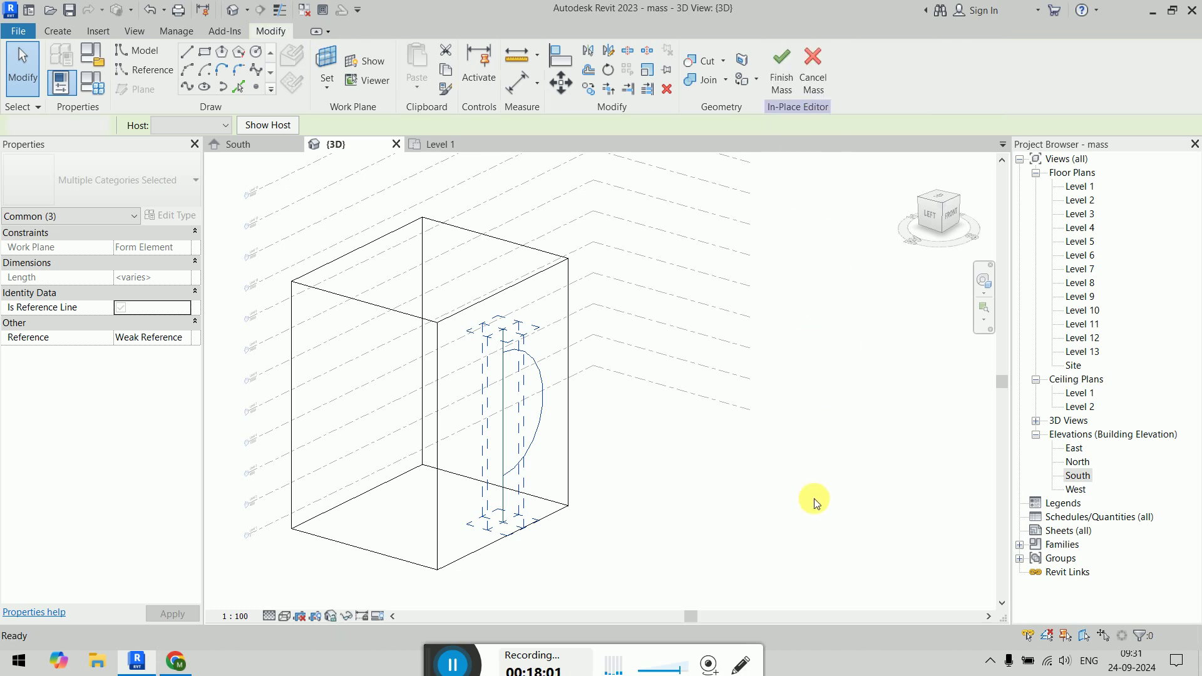
shift+middle_drag(760, 557, 671, 508)
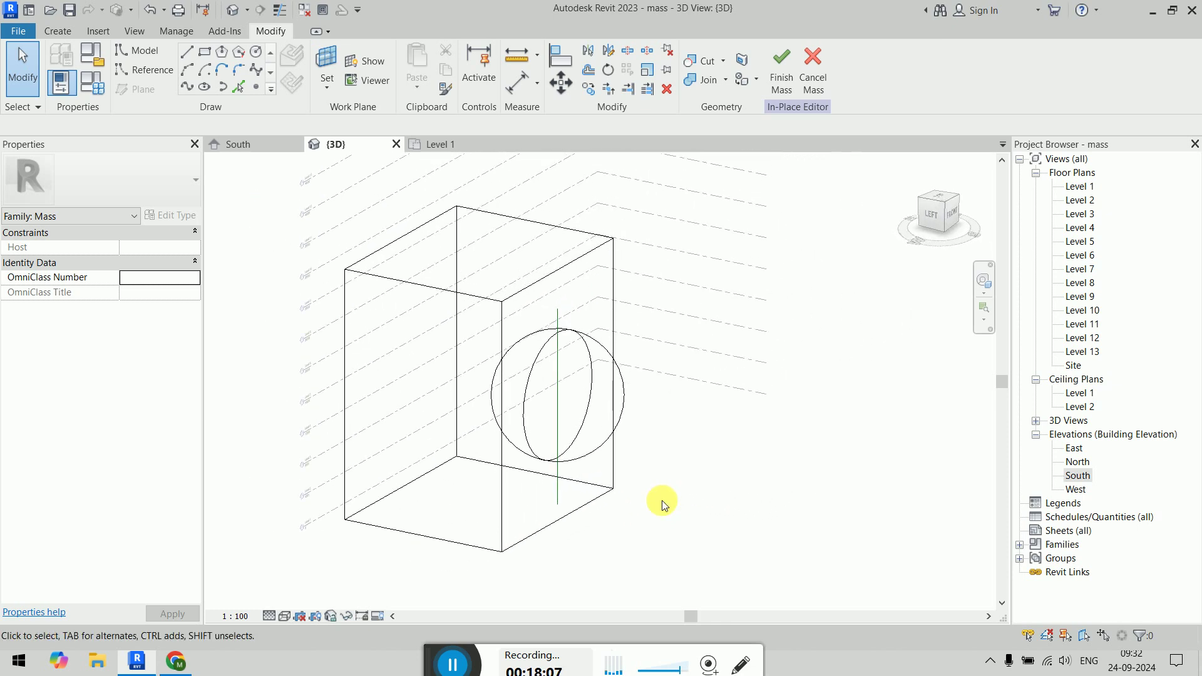
scroll(644, 332, up, 4)
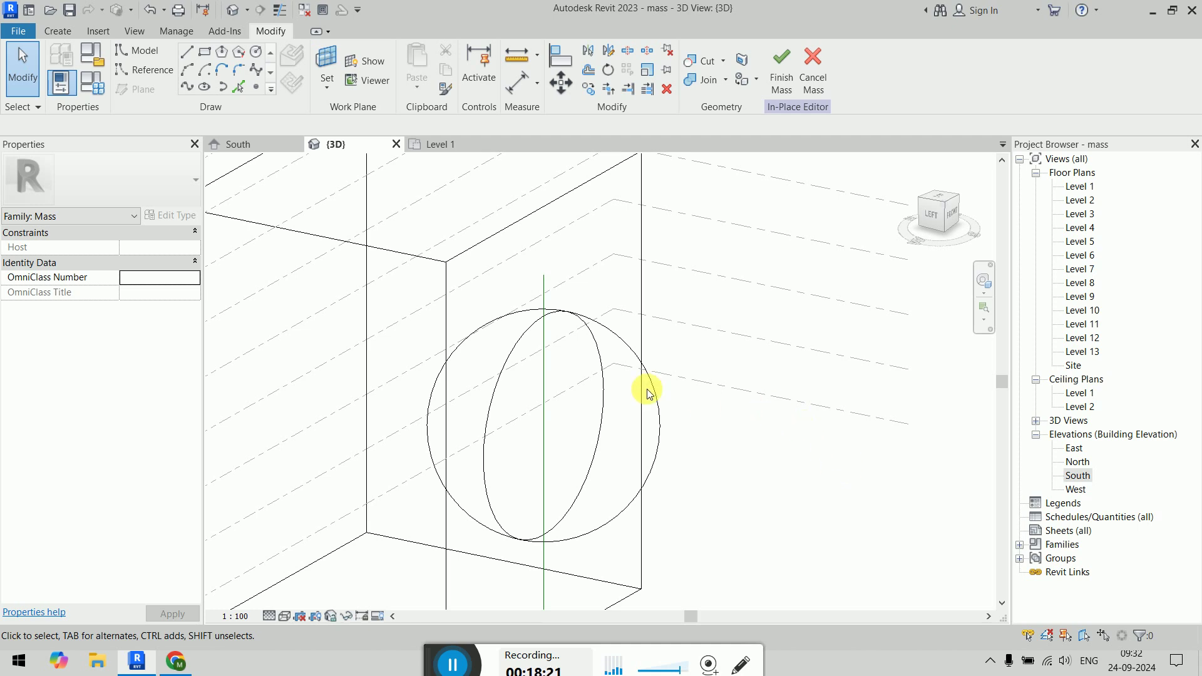
click(599, 336)
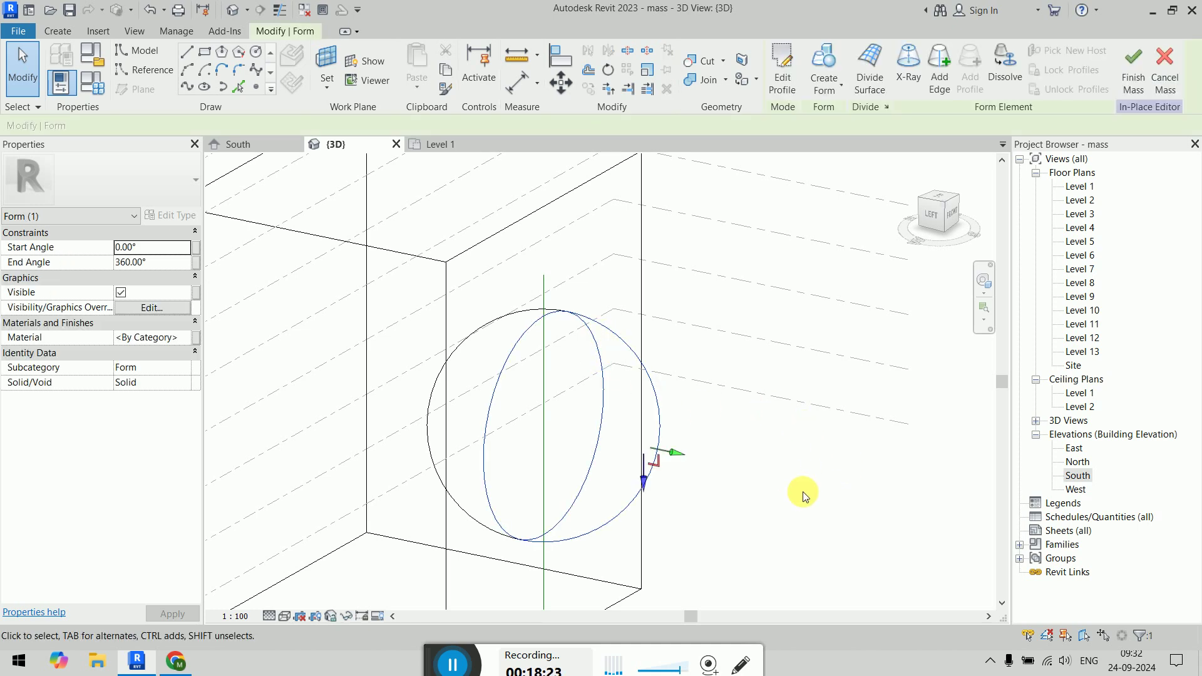
Step: Set the revolved sphere's end angle to 180°
click(188, 263)
text(180)
key(Return)
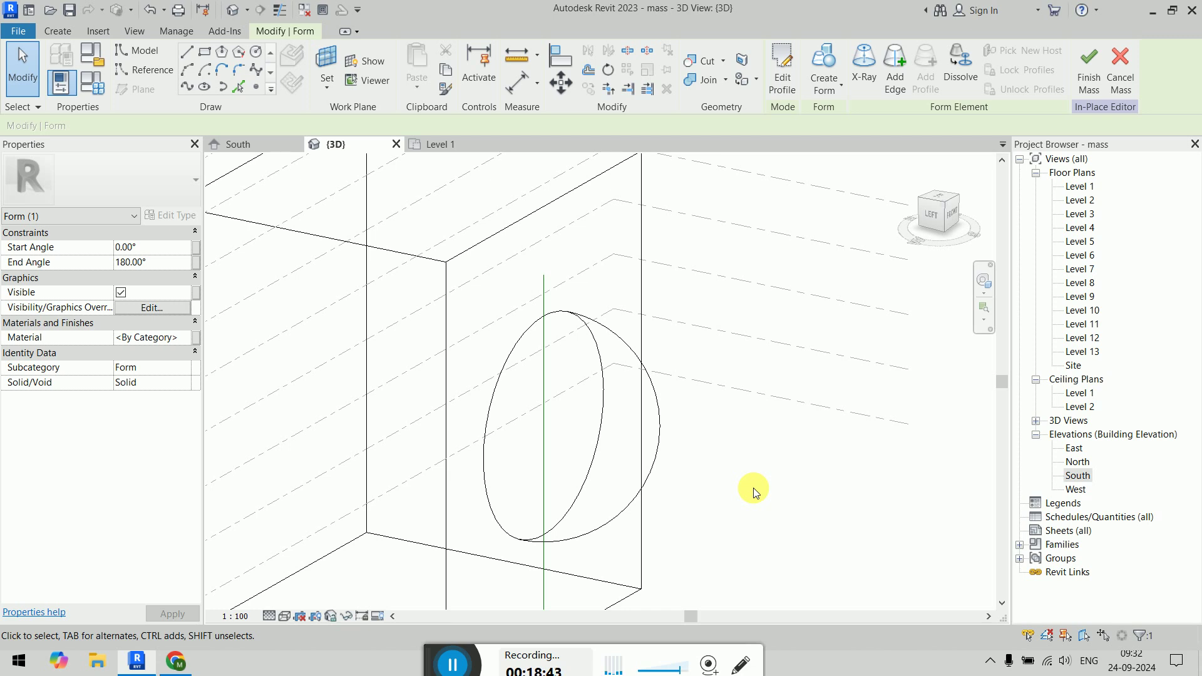
Step: Set the revolved form's end angle to 1° and inspect the resulting thin slice
click(167, 263)
text(1.00)
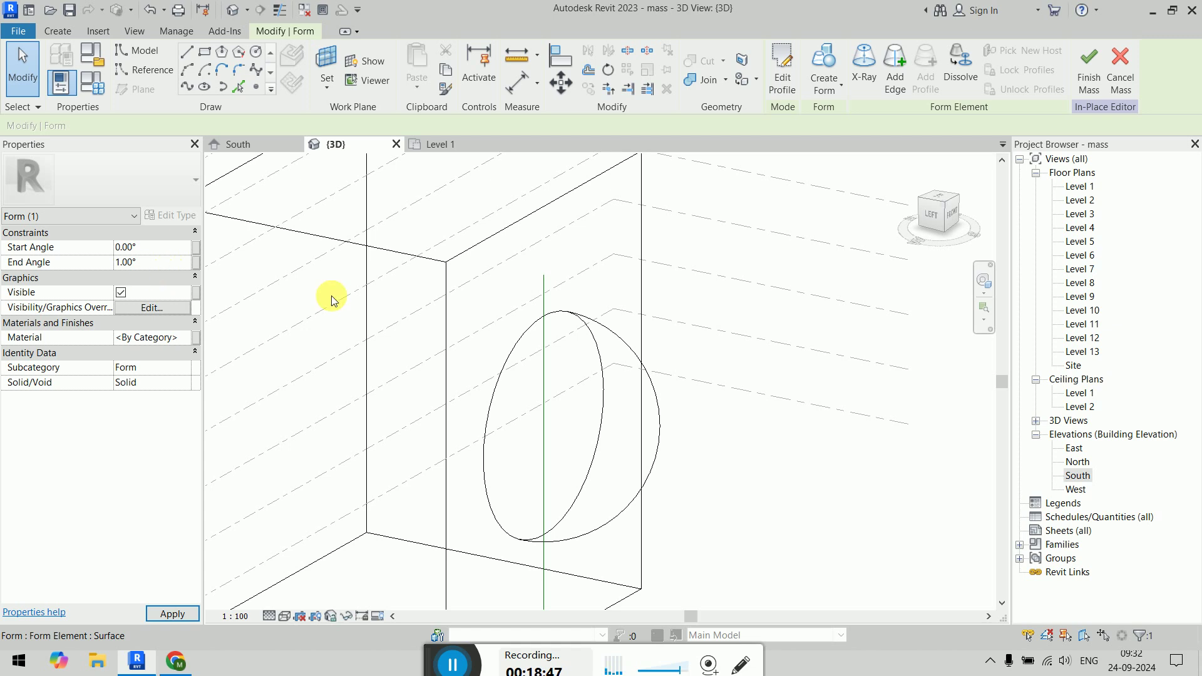
key(Return)
shift+middle_drag(779, 537, 472, 303)
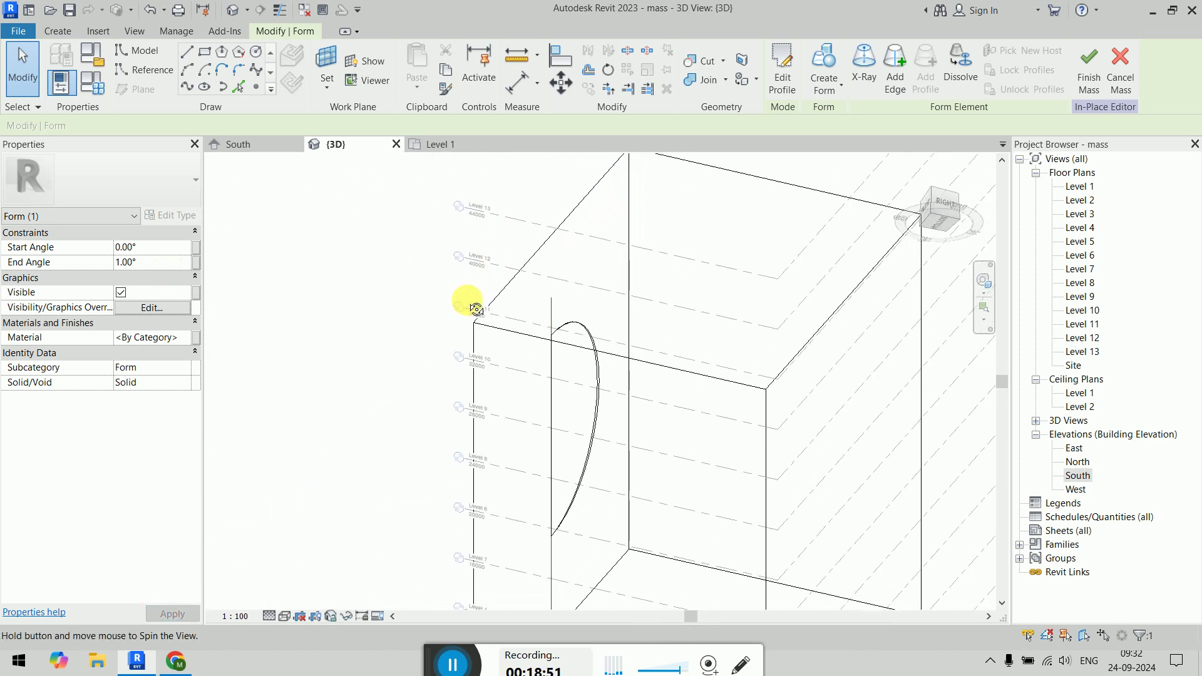
Step: Try setting the revolved form's start angle to 360° and its end angle to 0°
click(161, 263)
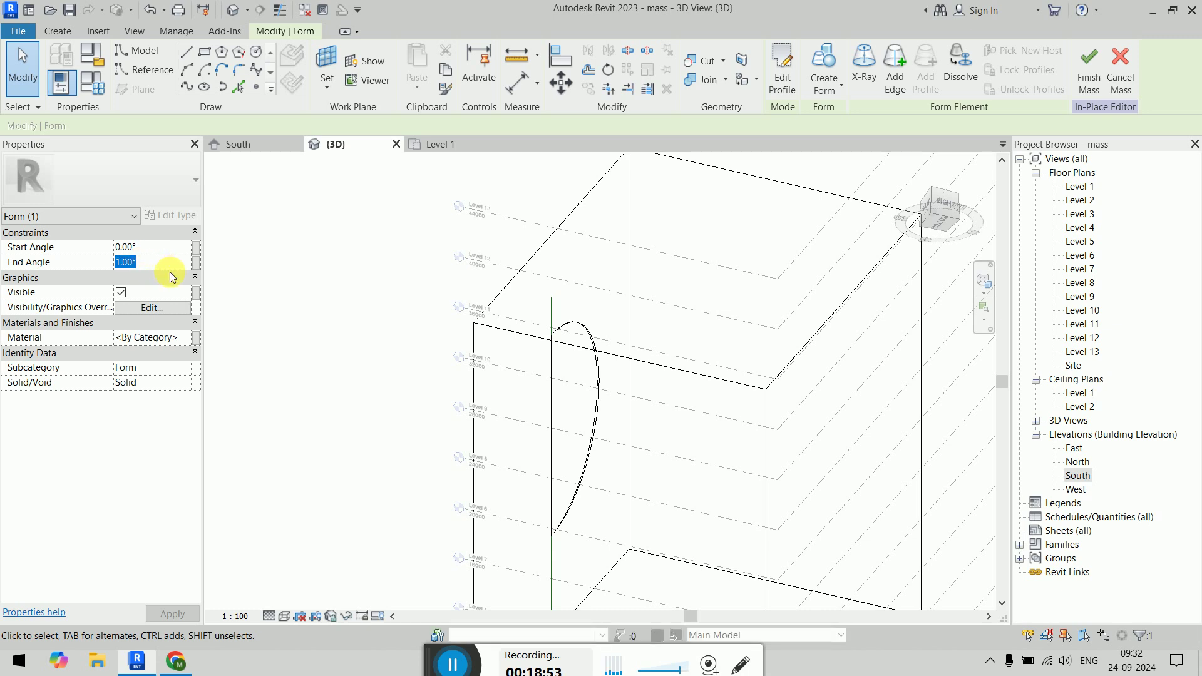
shift+middle_drag(317, 339, 71, 391)
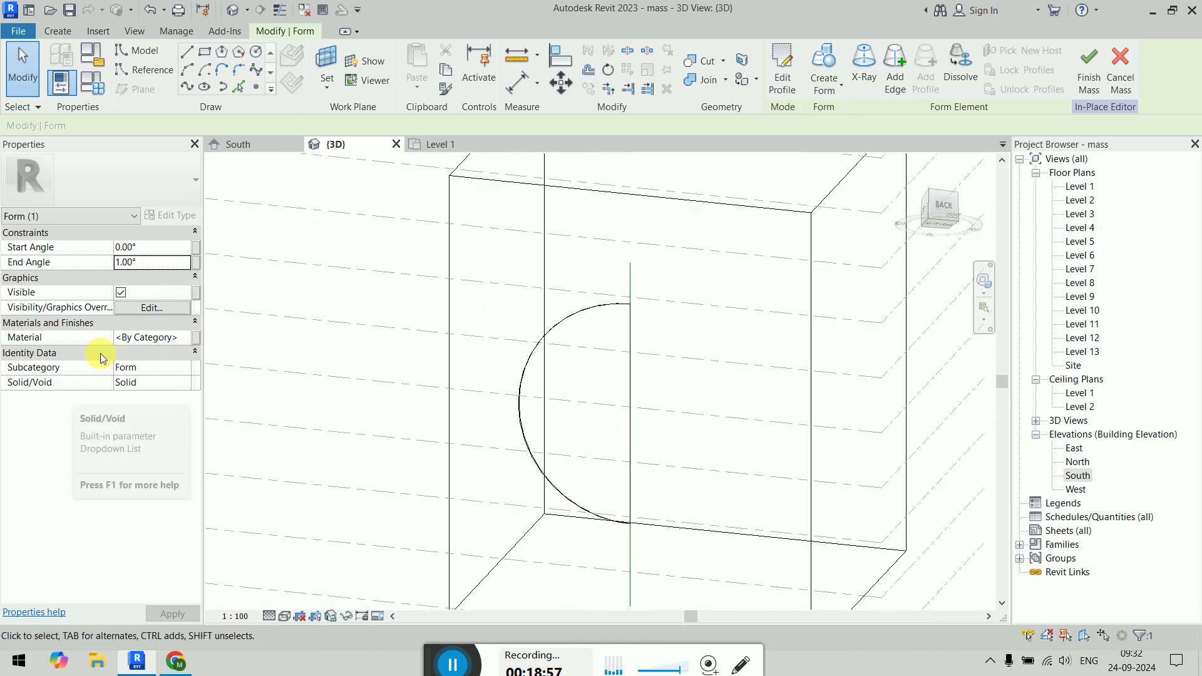
click(169, 247)
text(360)
key(Return)
click(171, 266)
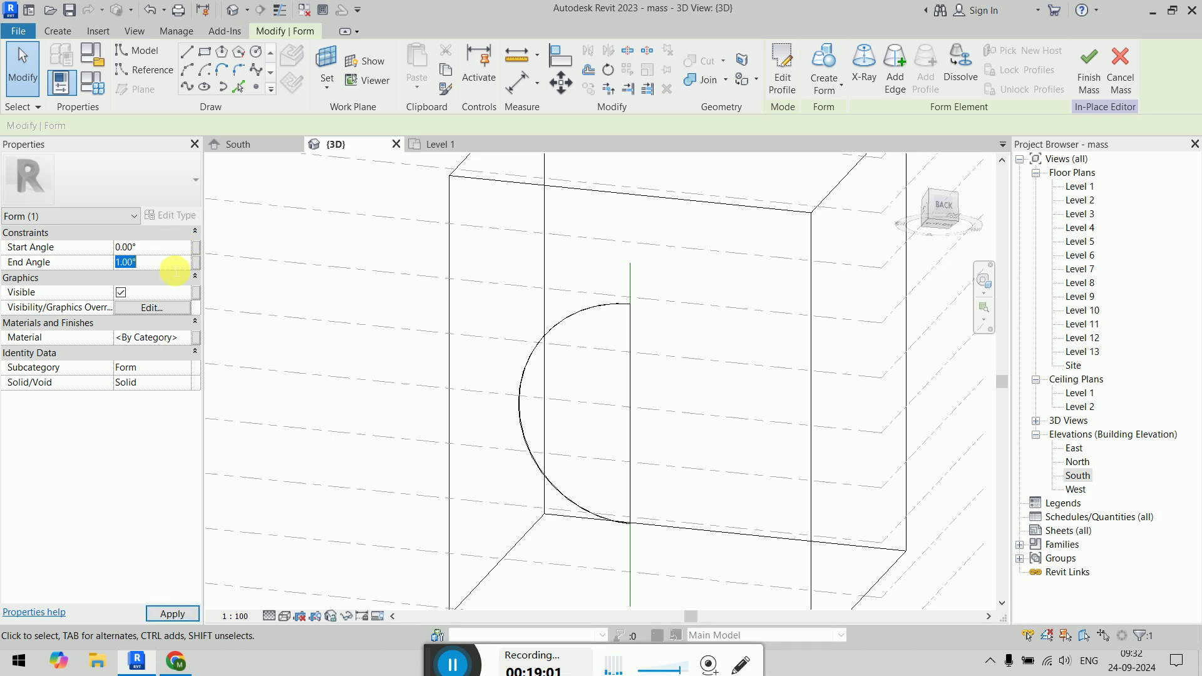
text(0)
click(155, 251)
double_click(160, 252)
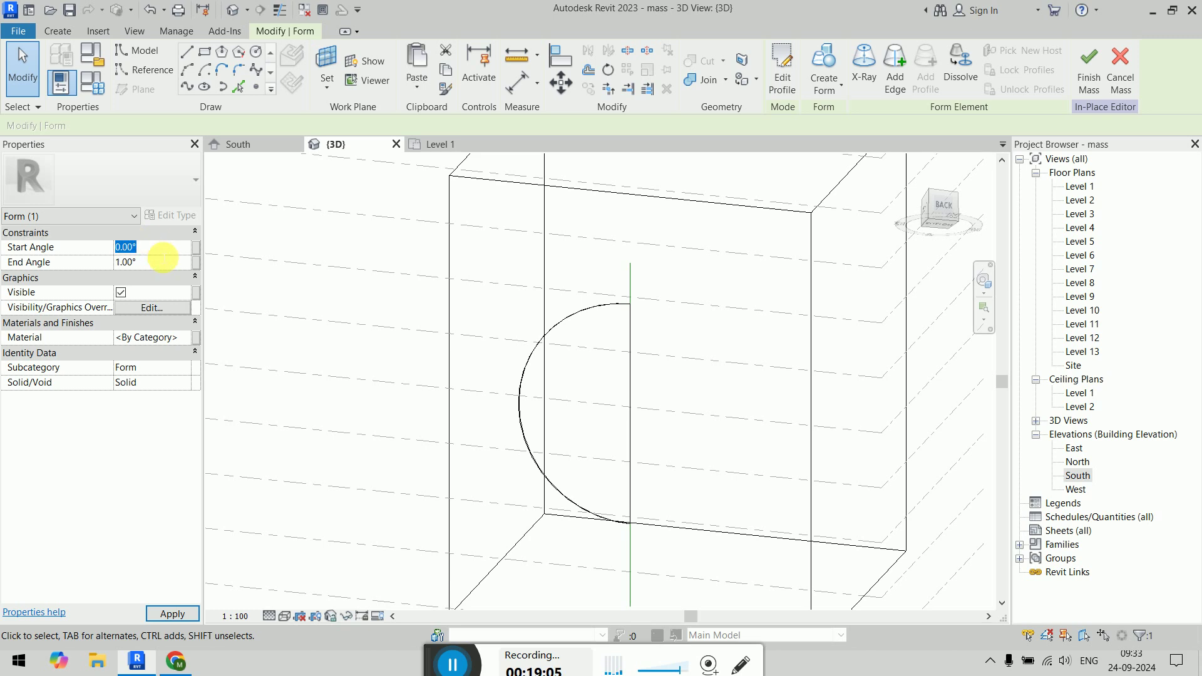
Step: Undo the end angle changes made to the revolved form
key(ctrl+z)
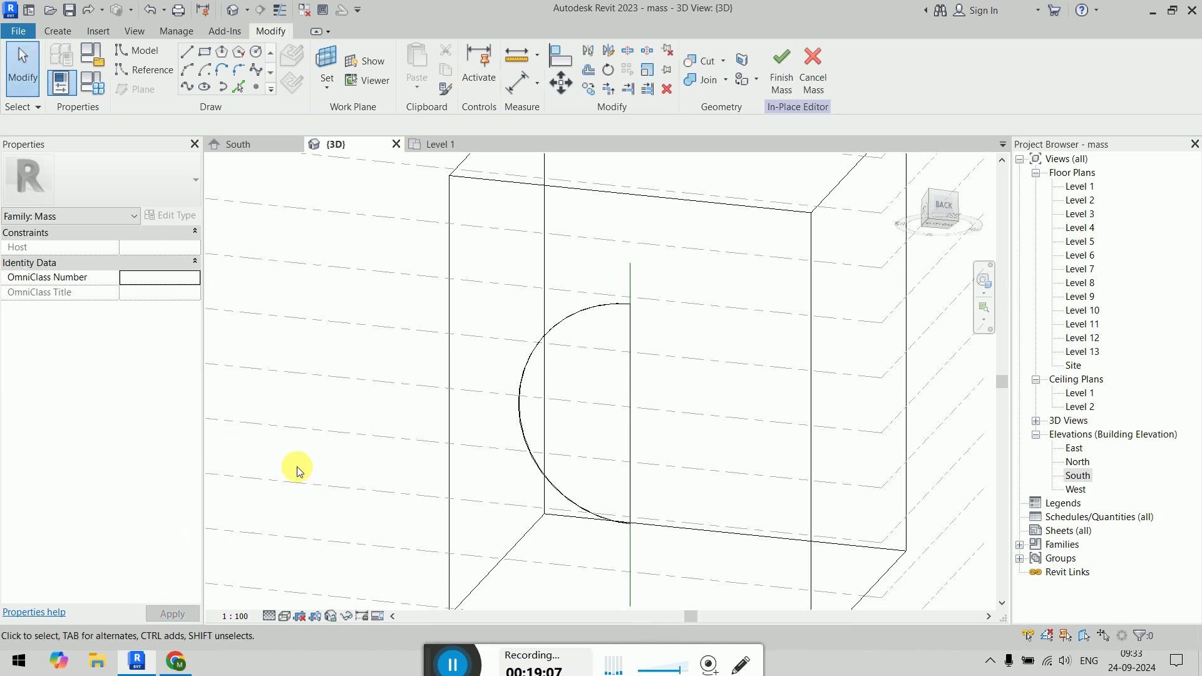
key(ctrl+z)
shift+middle_drag(388, 405, 847, 472)
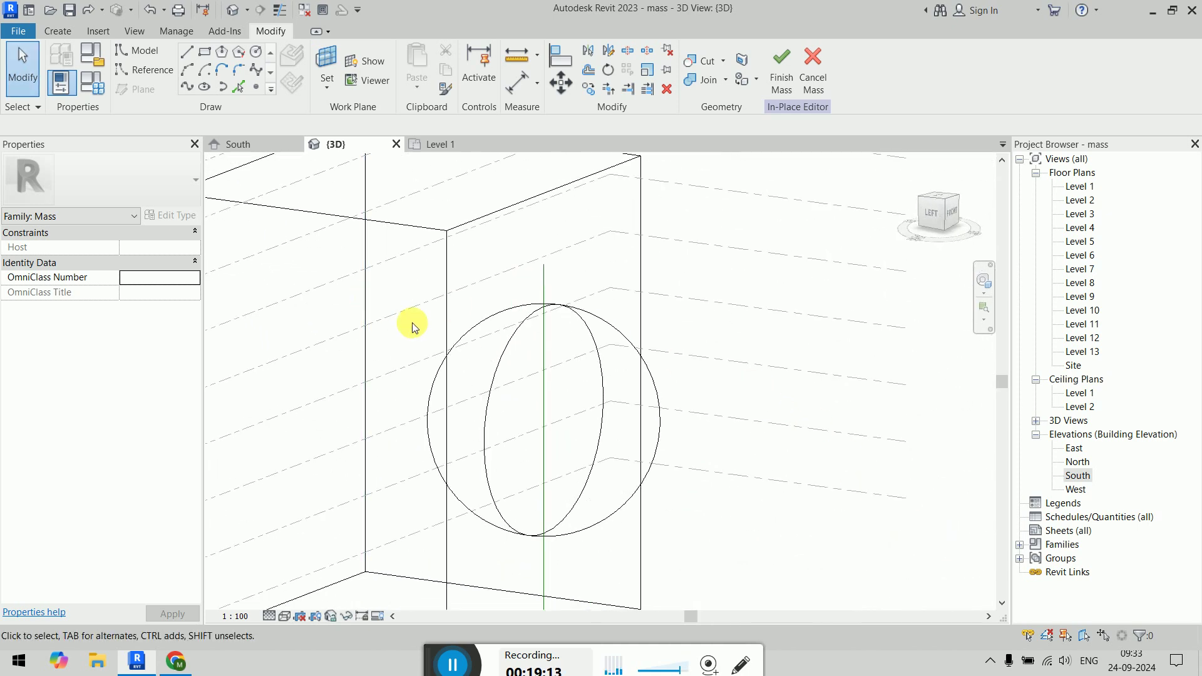
Step: Select a surface of the full sphere, set its end angle to 180°, and revert that change
click(492, 323)
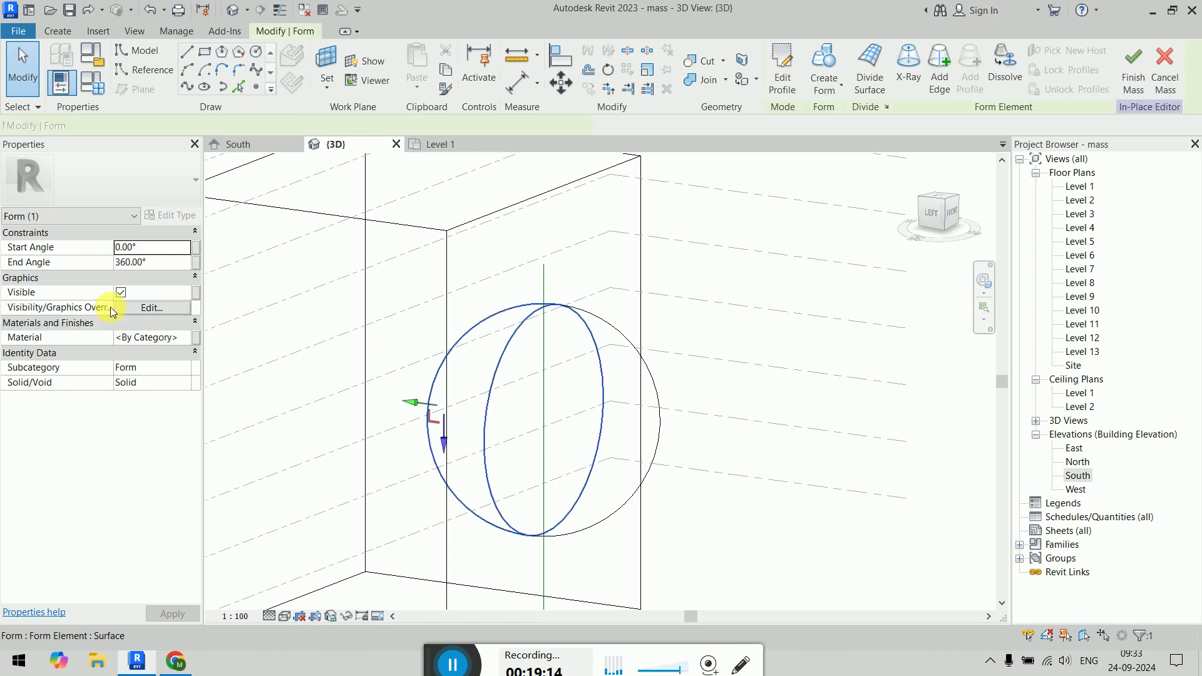
click(166, 262)
text(180)
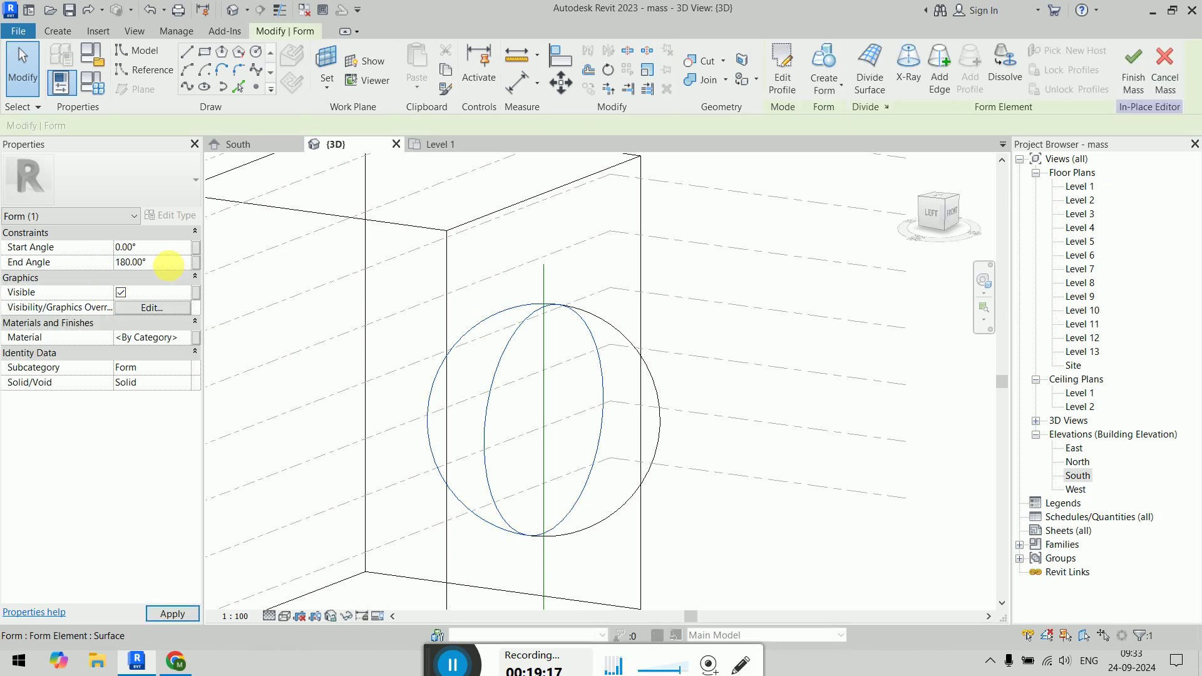
key(Return)
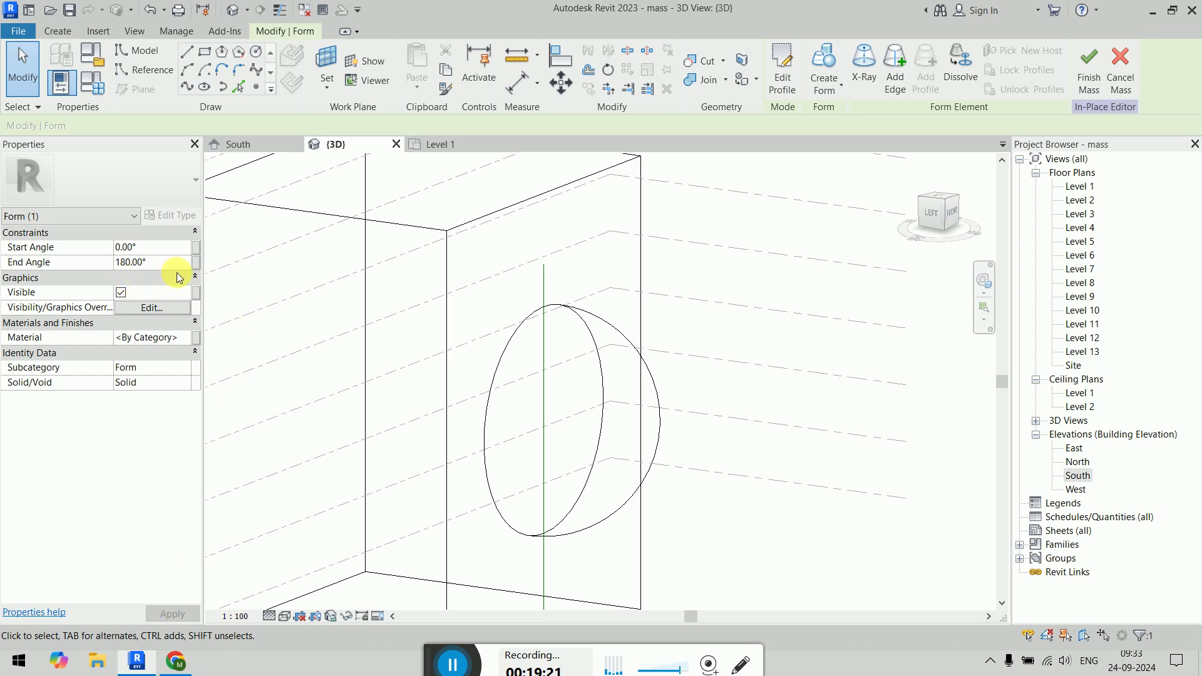
key(Escape)
Step: Set the sphere's start angle to 180° with the end angle kept at 360°, making a hemisphere inside the box
click(630, 341)
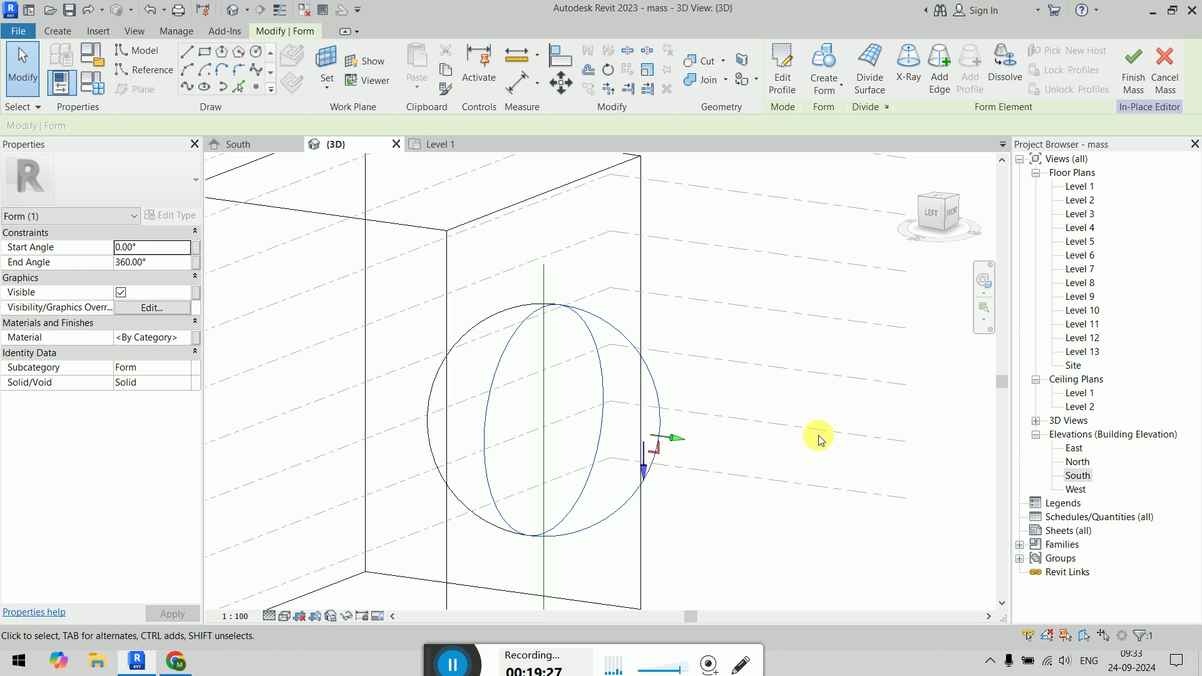
shift+middle_drag(707, 544, 720, 435)
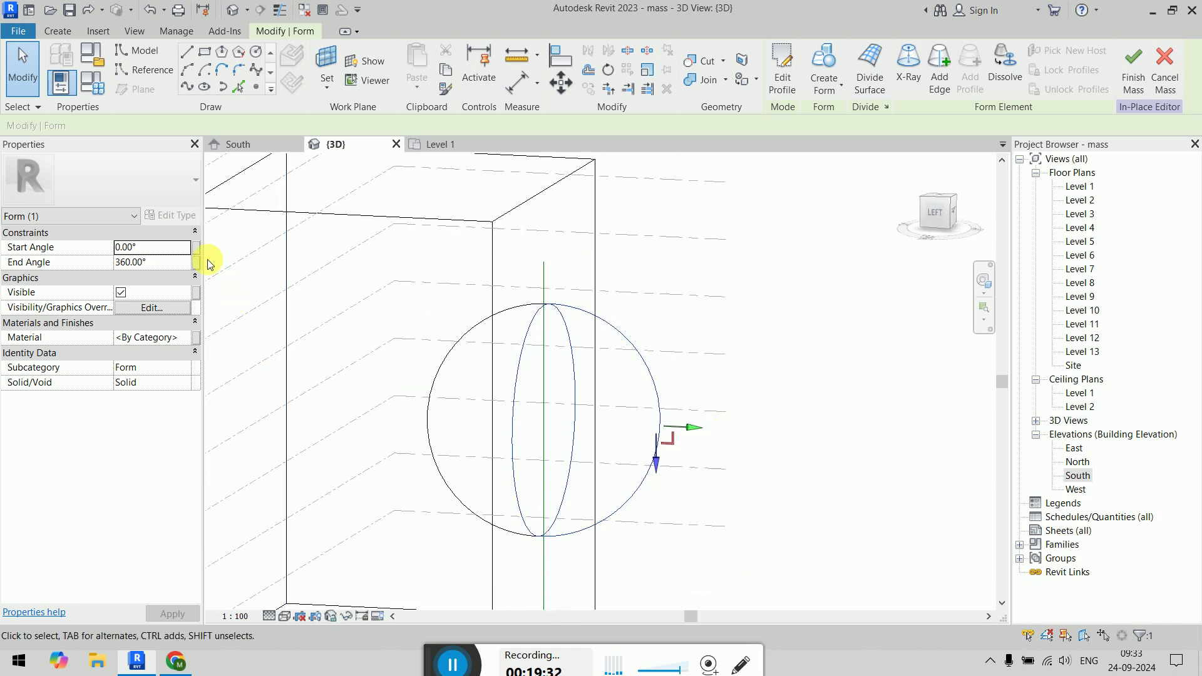
click(168, 248)
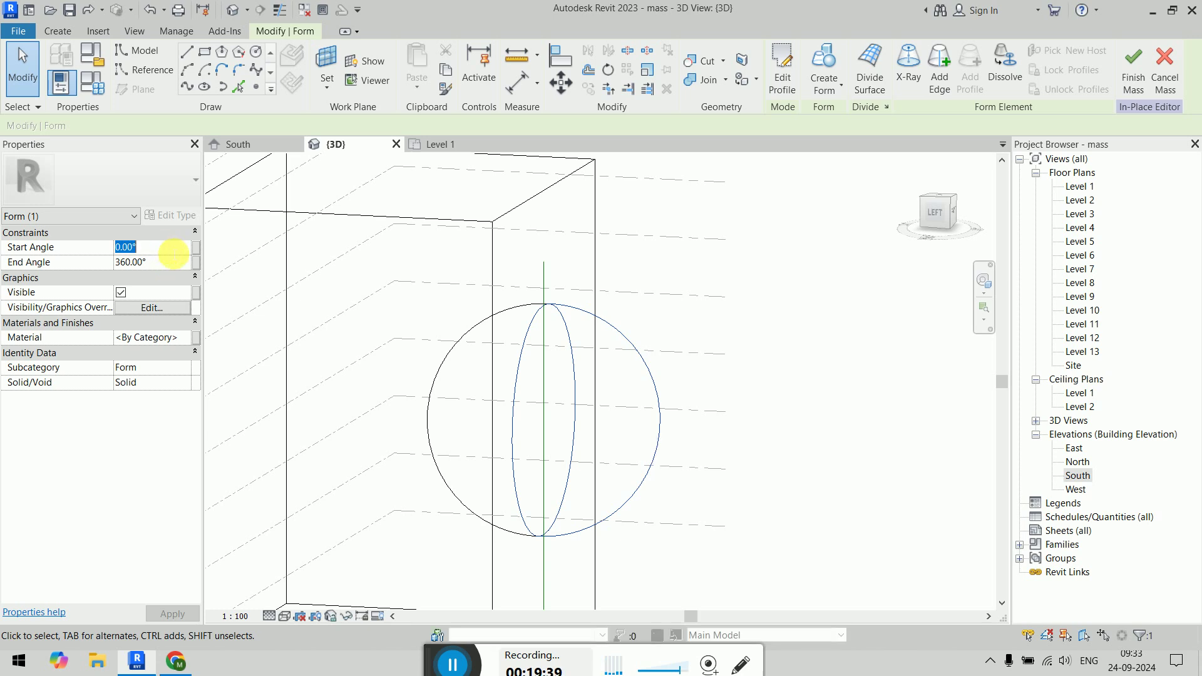
text(180)
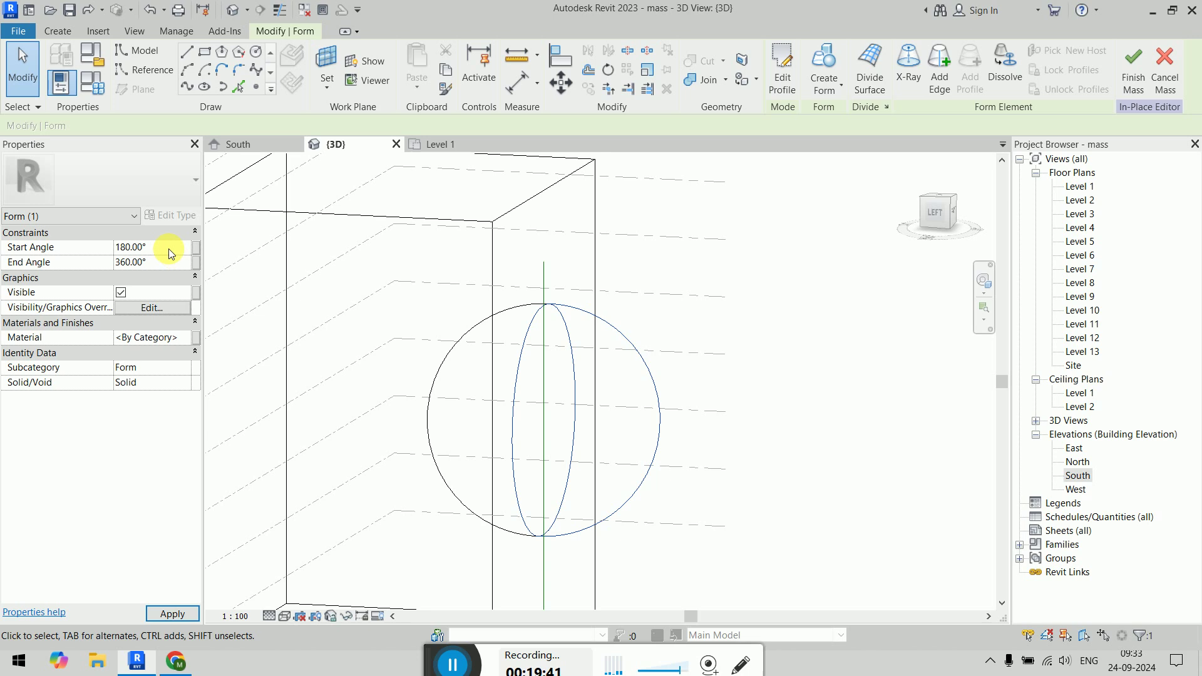
key(Return)
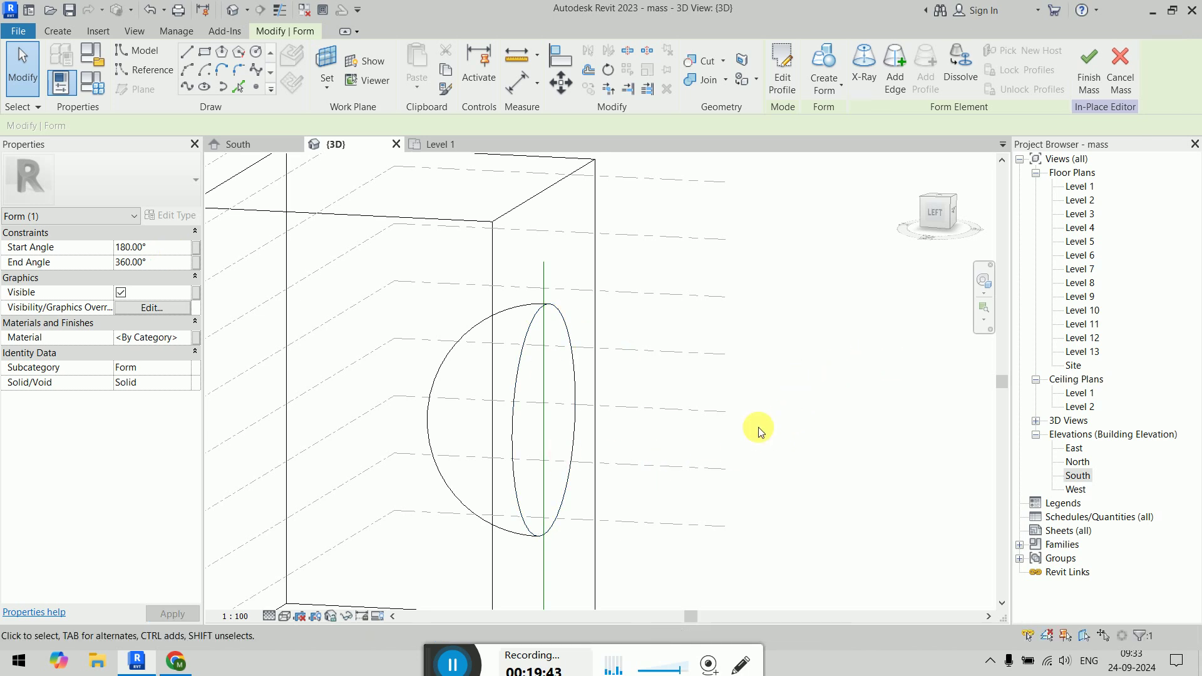
scroll(783, 463, down, 1)
shift+middle_drag(784, 461, 733, 446)
Step: Examine the hemisphere's position relative to the box from several angles, selecting the whole form to check its extent
click(121, 240)
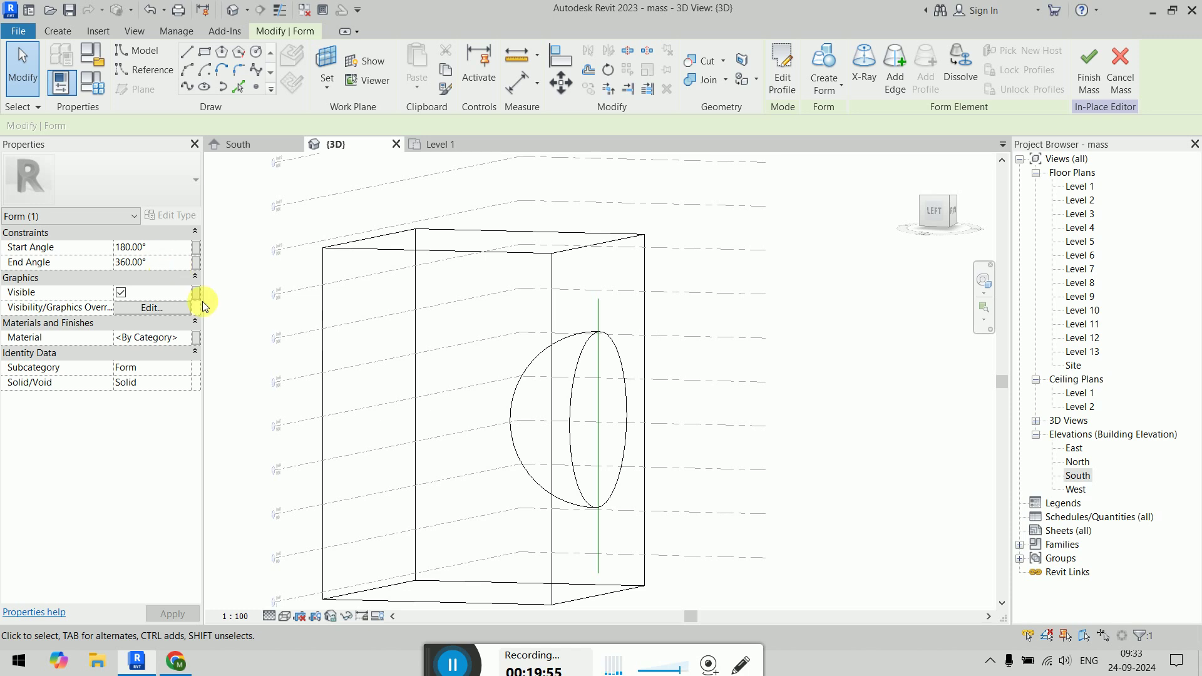
shift+middle_drag(456, 396, 456, 421)
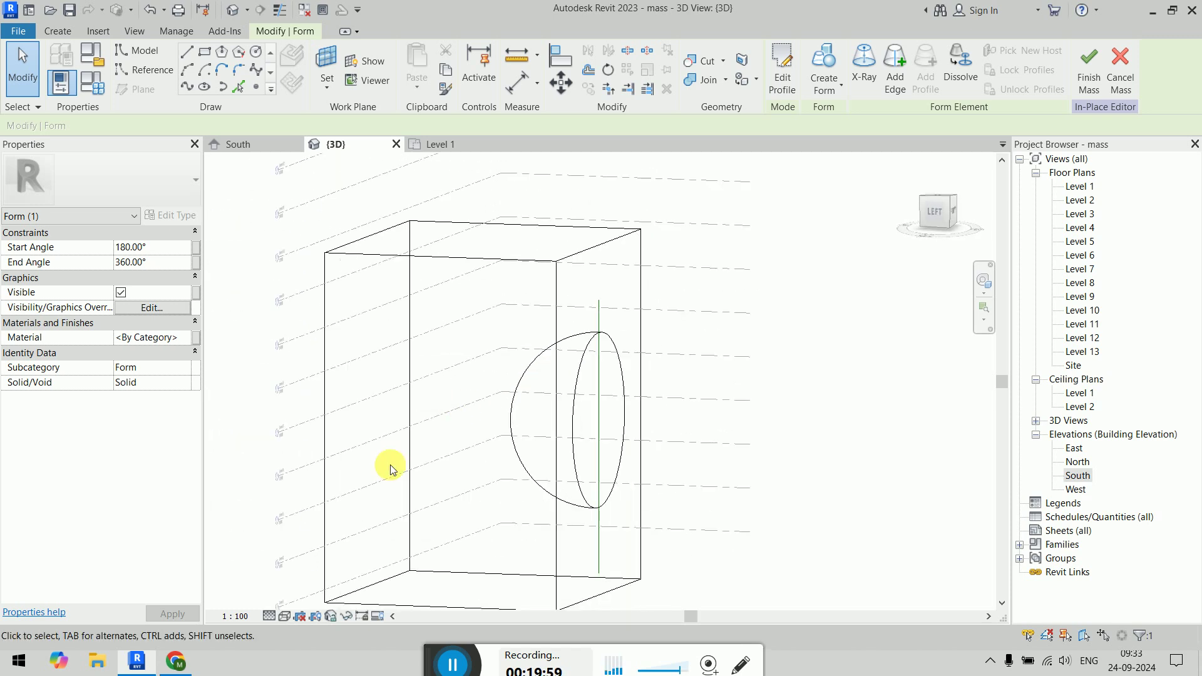
click(833, 417)
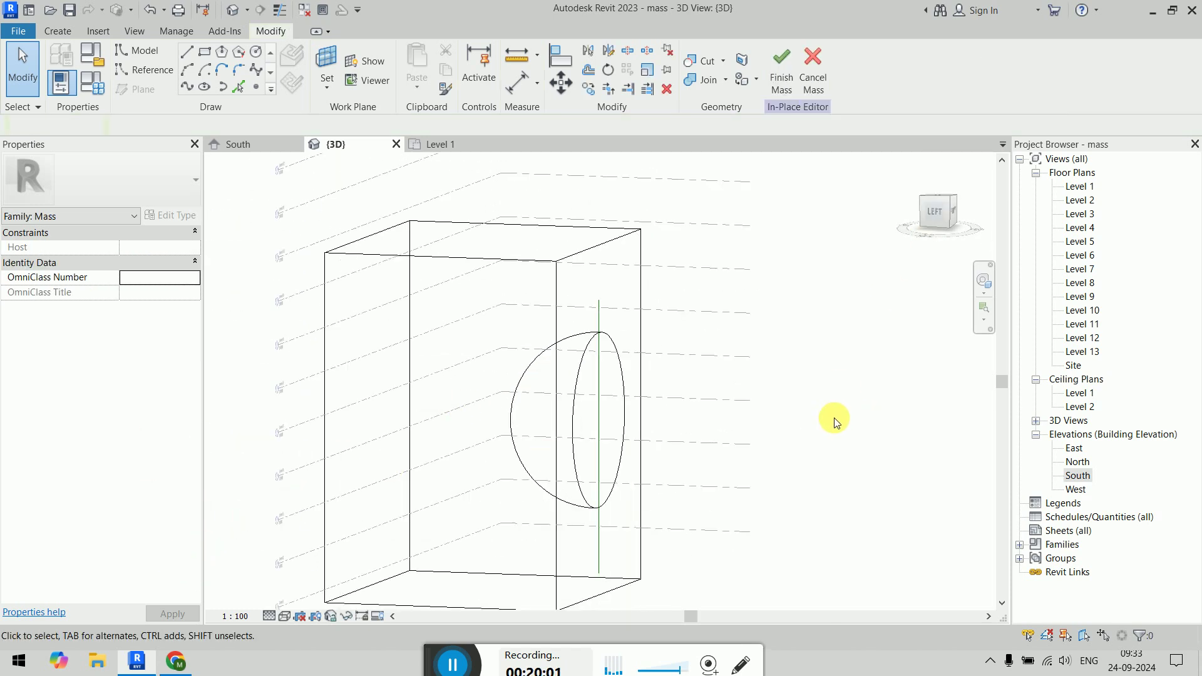
key(Tab)
click(588, 363)
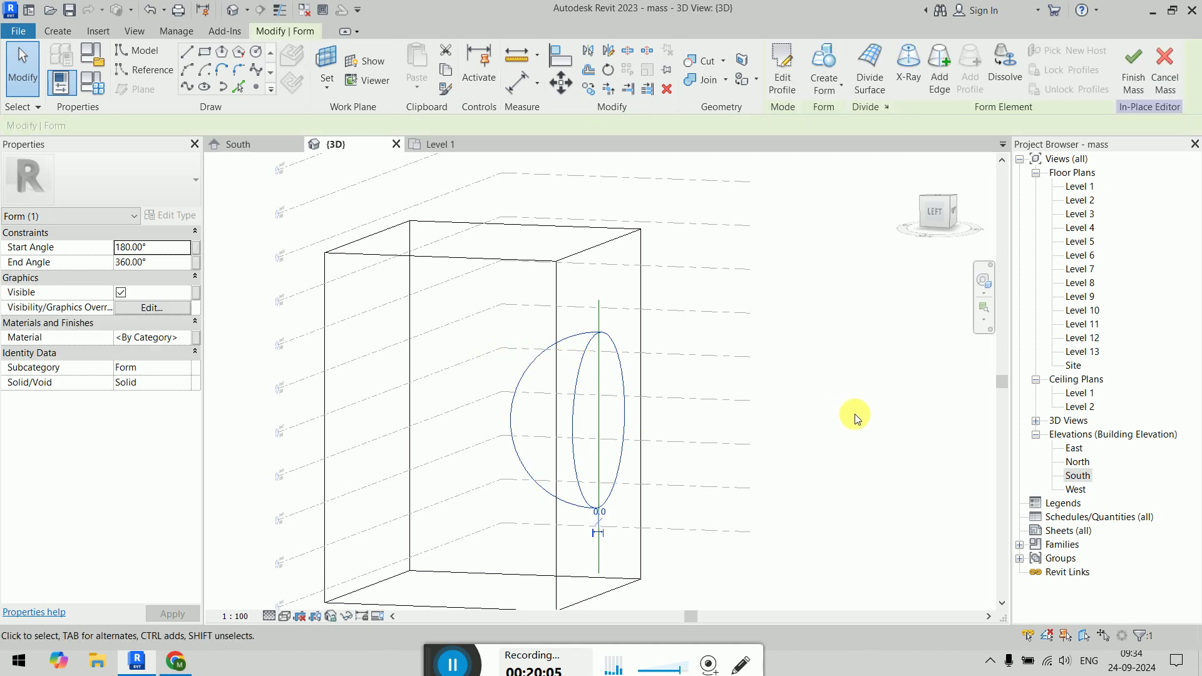
shift+middle_drag(855, 438, 778, 362)
click(686, 265)
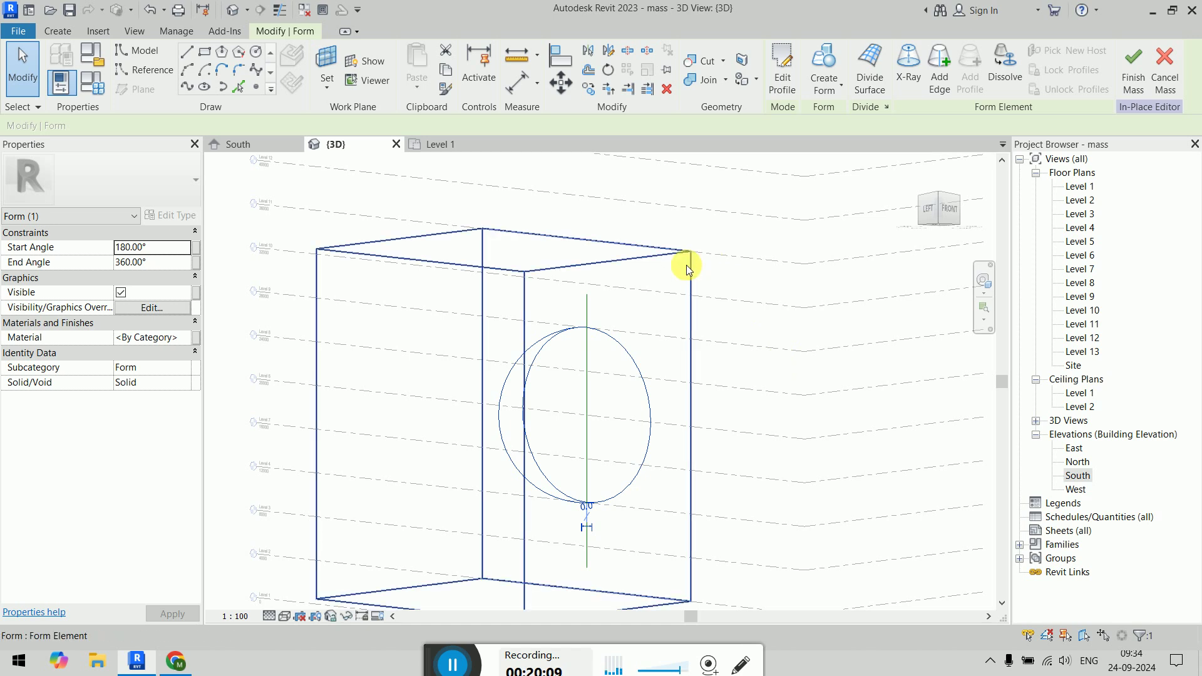
shift+middle_drag(759, 289, 779, 373)
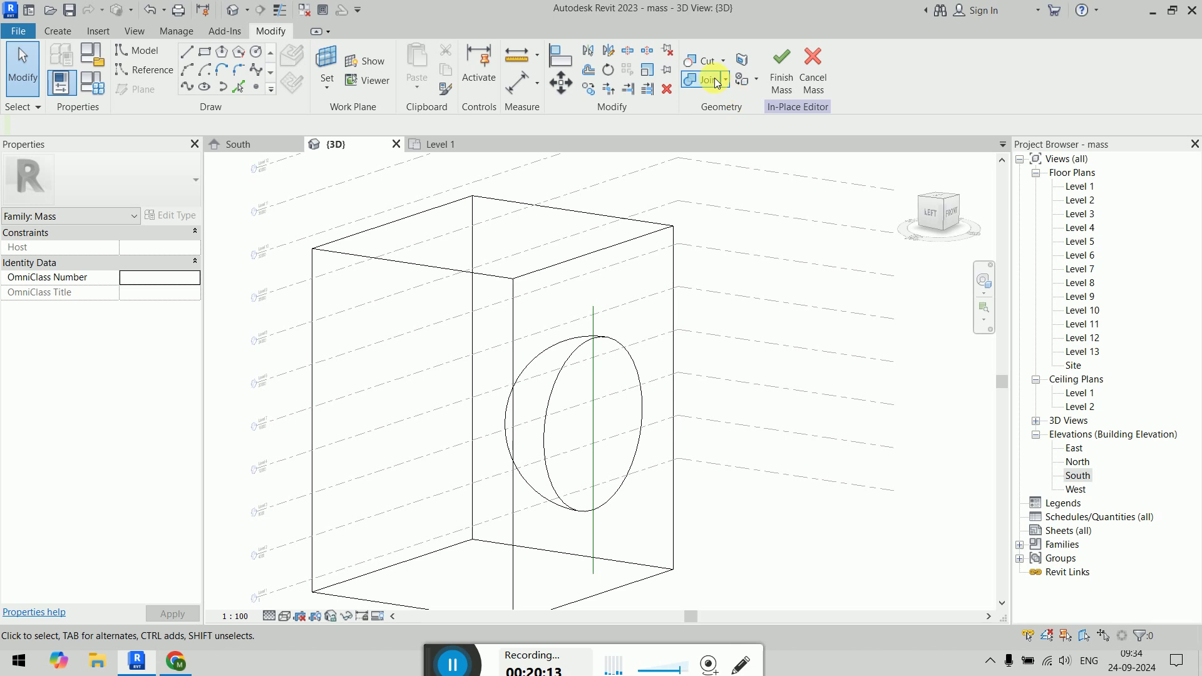
Step: Select the whole hemisphere form, change it from solid to void, and display the 3D view in Consistent Colors
key(Tab)
click(609, 343)
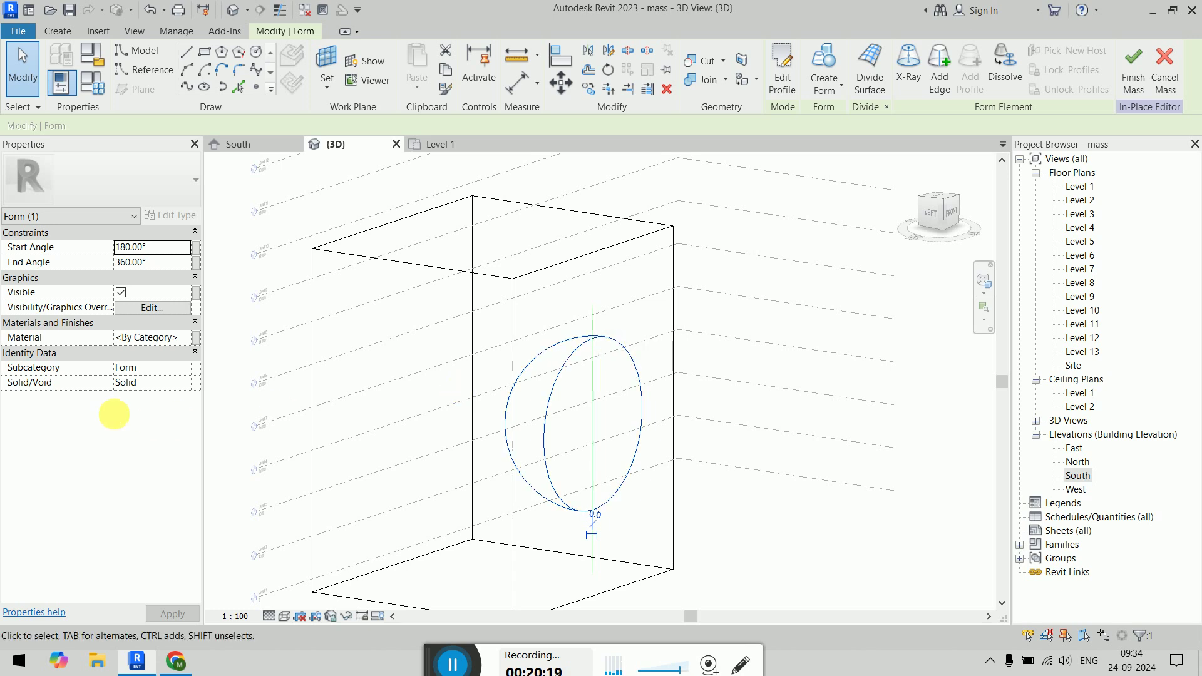
click(186, 384)
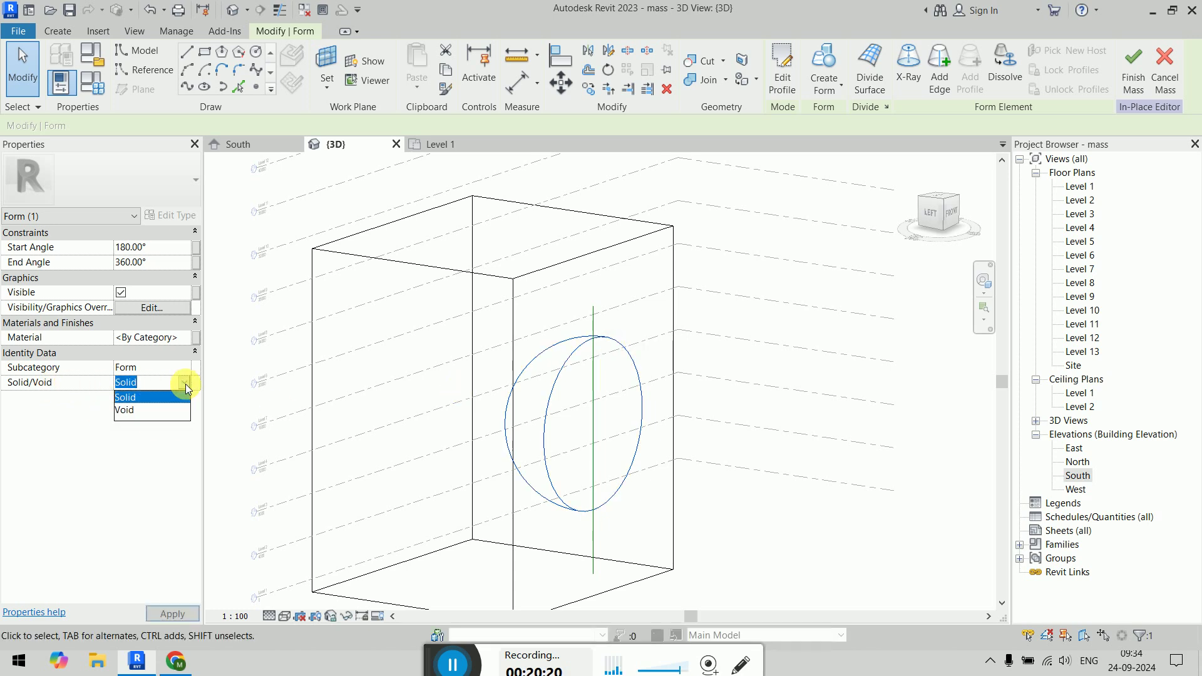
click(156, 410)
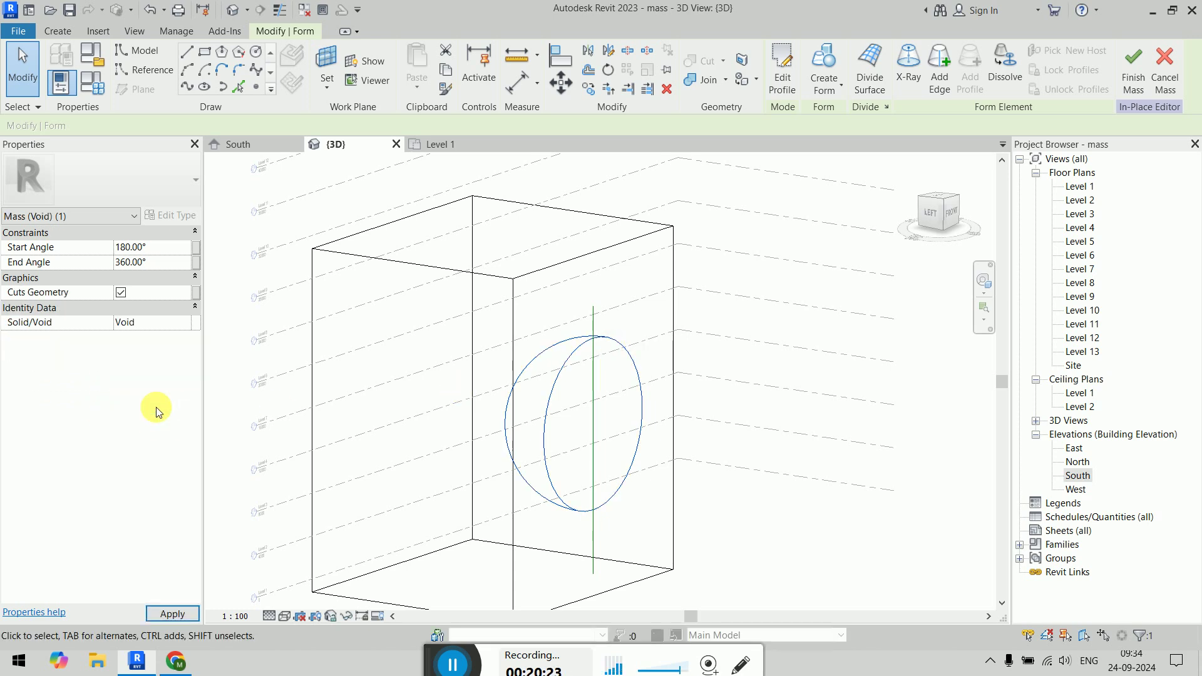
click(168, 614)
click(794, 533)
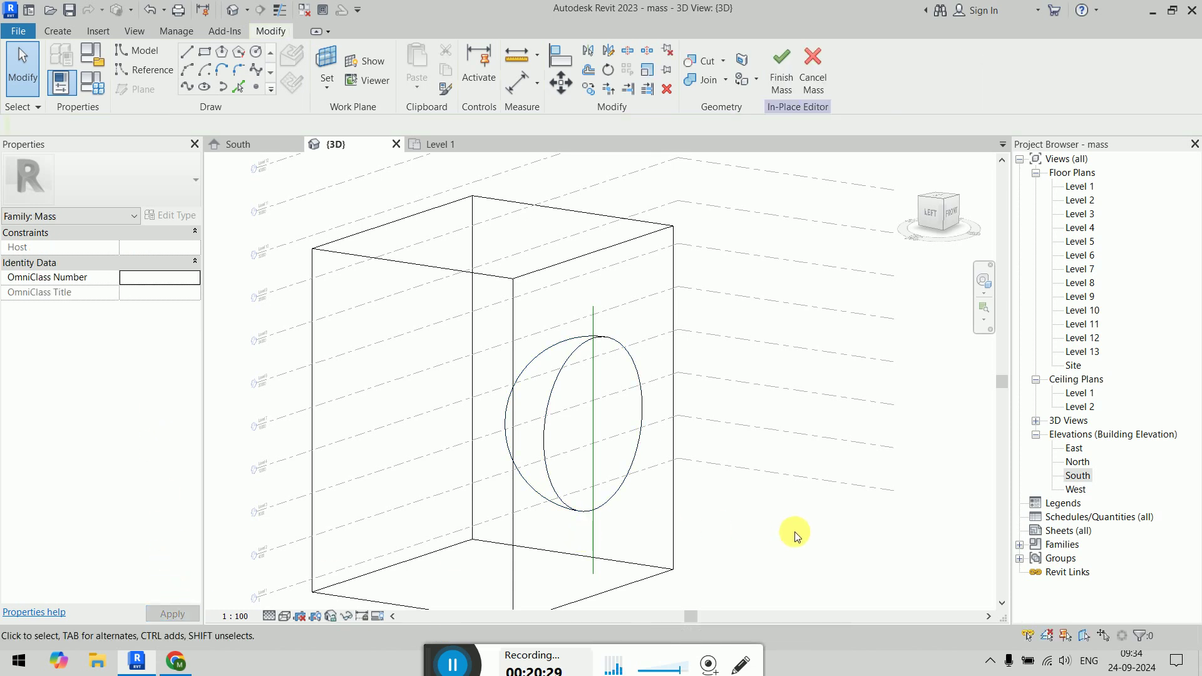
click(284, 615)
click(316, 588)
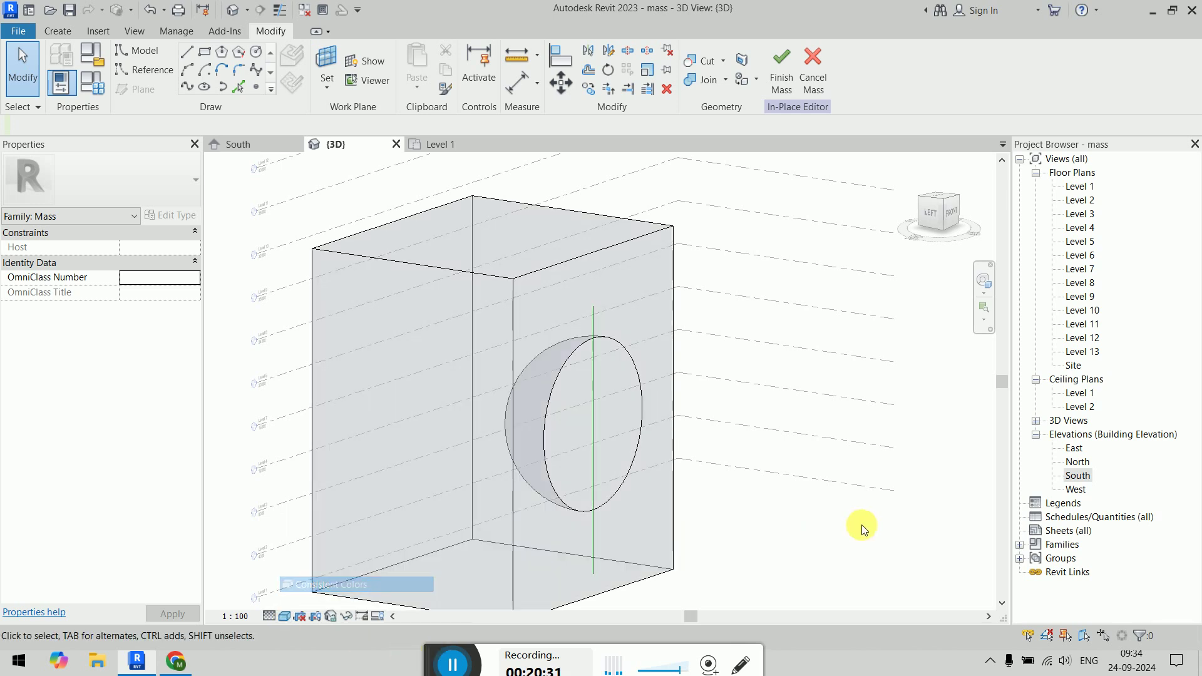
Step: Try to cut the box with the hemispherical void using Cut Geometry
click(723, 61)
click(724, 87)
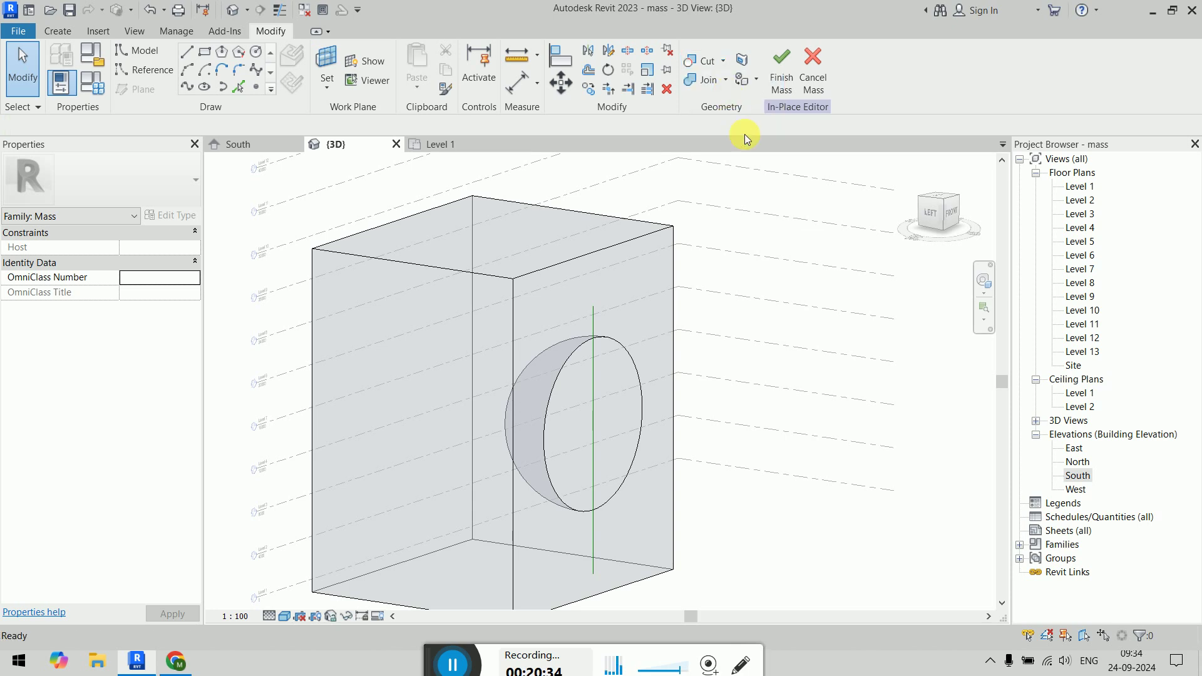
click(644, 241)
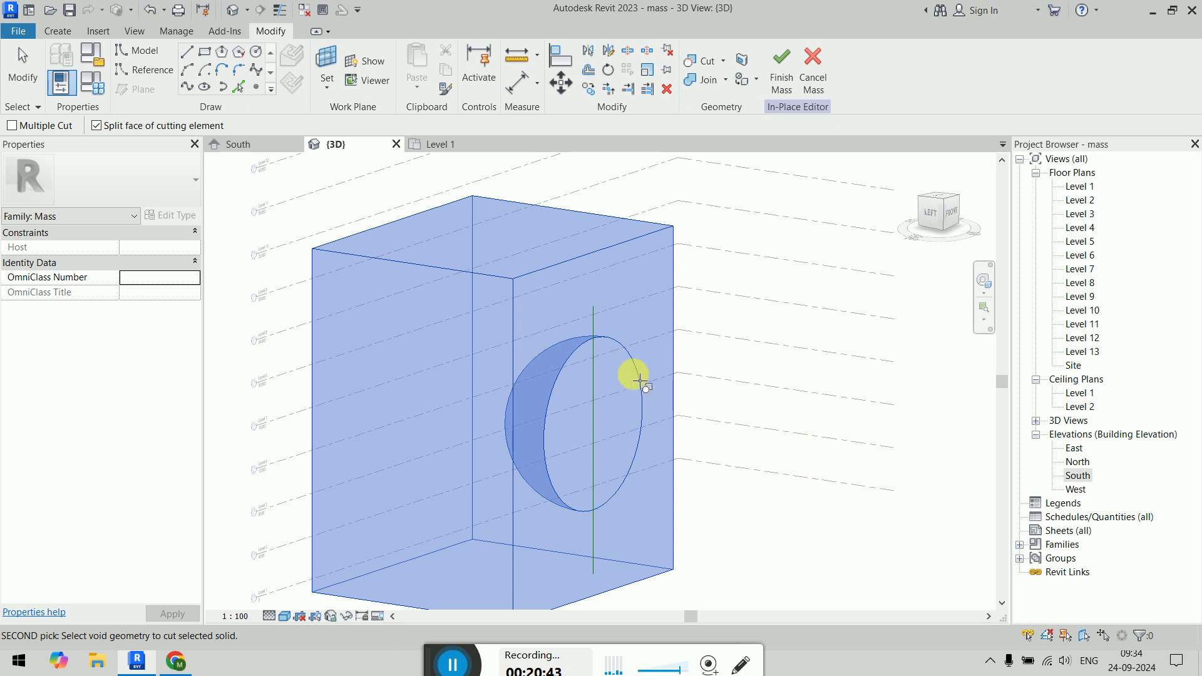
right_click(750, 376)
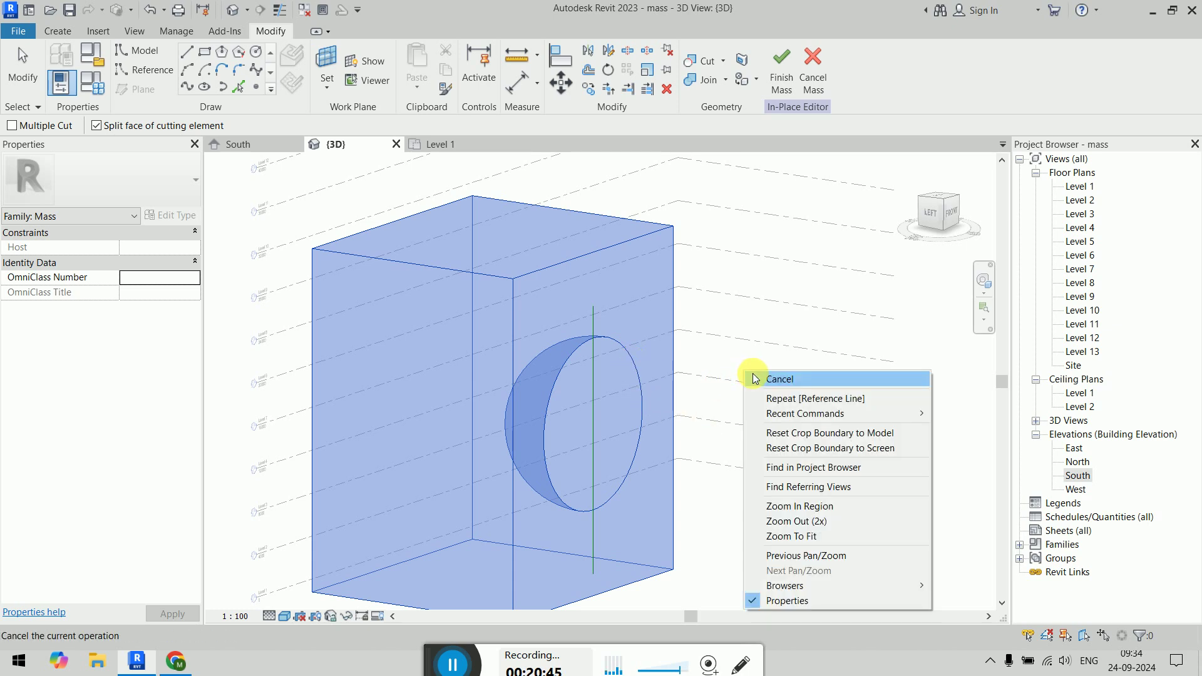
click(755, 378)
right_click(756, 377)
click(764, 381)
Step: Select the whole hemispherical void form and examine it inside the box from both sides
shift+middle_drag(751, 390, 576, 363)
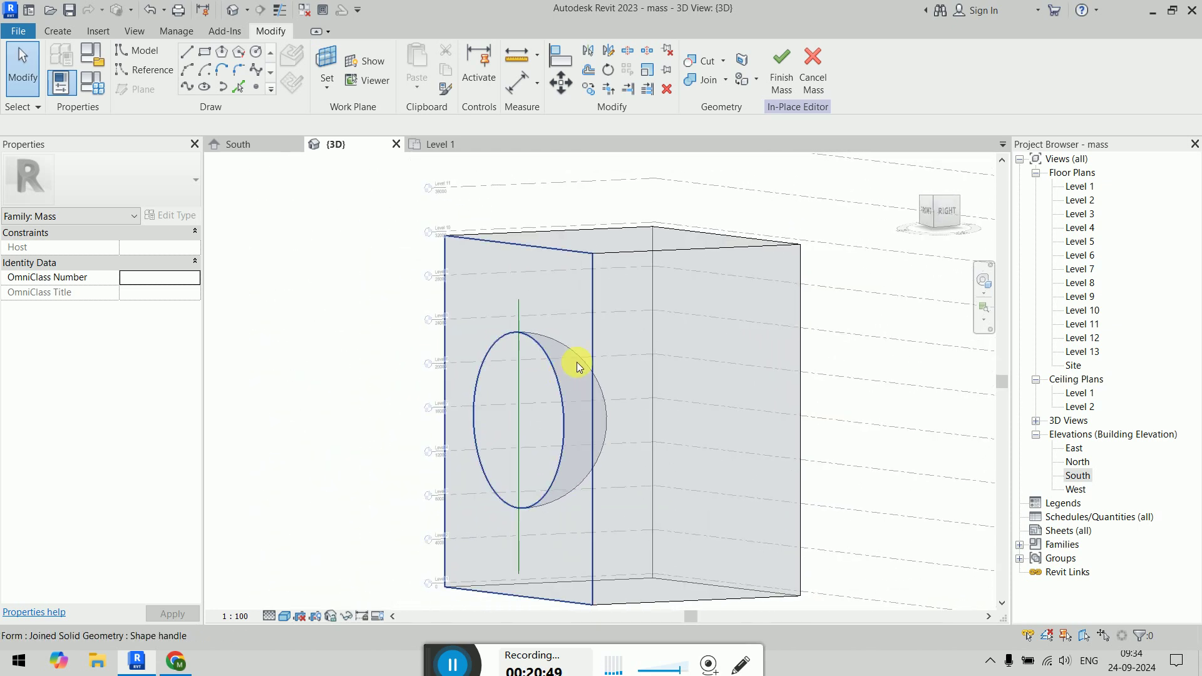
click(524, 308)
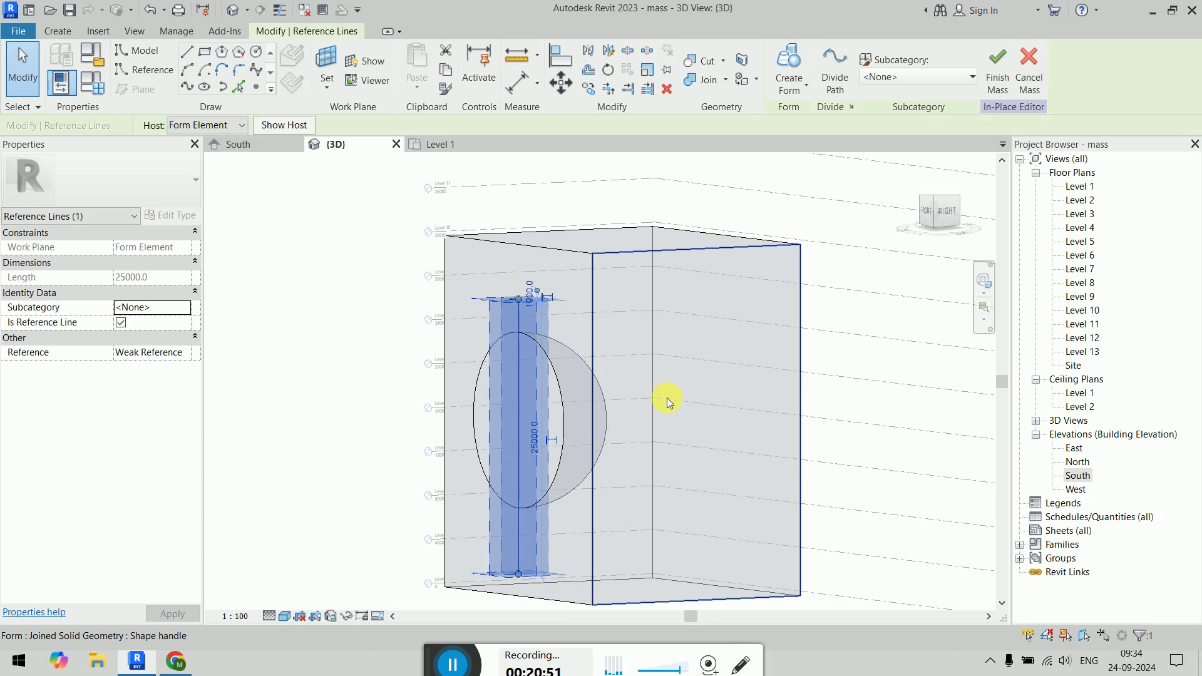
click(891, 455)
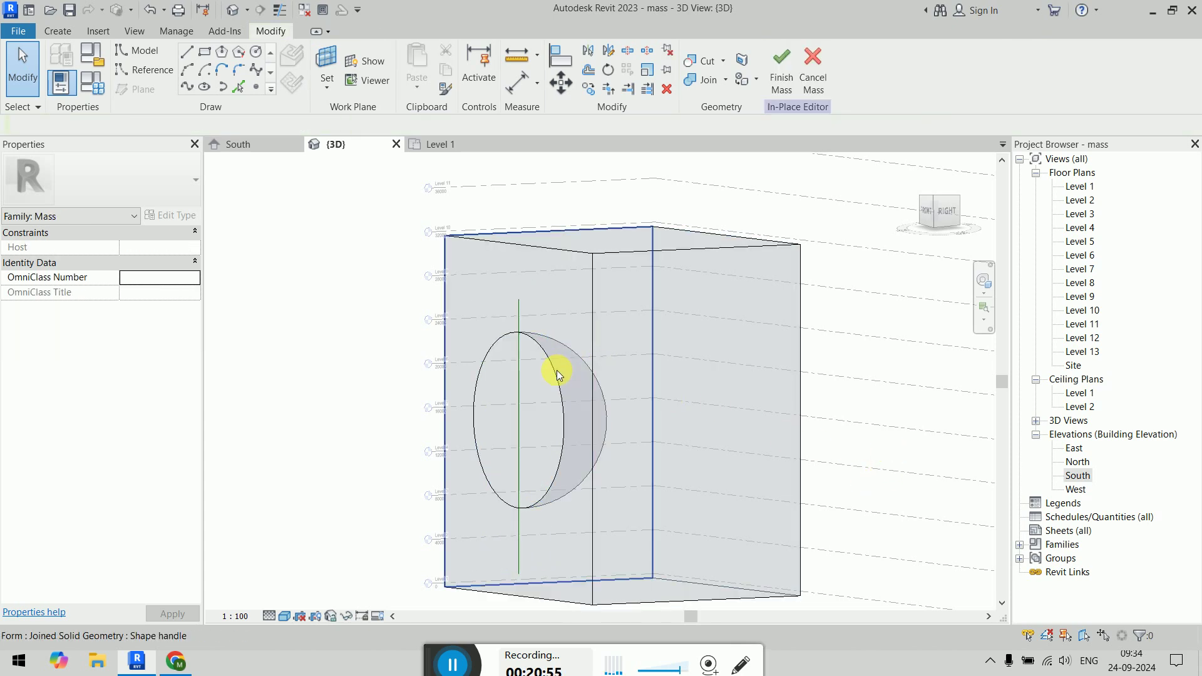
key(Tab)
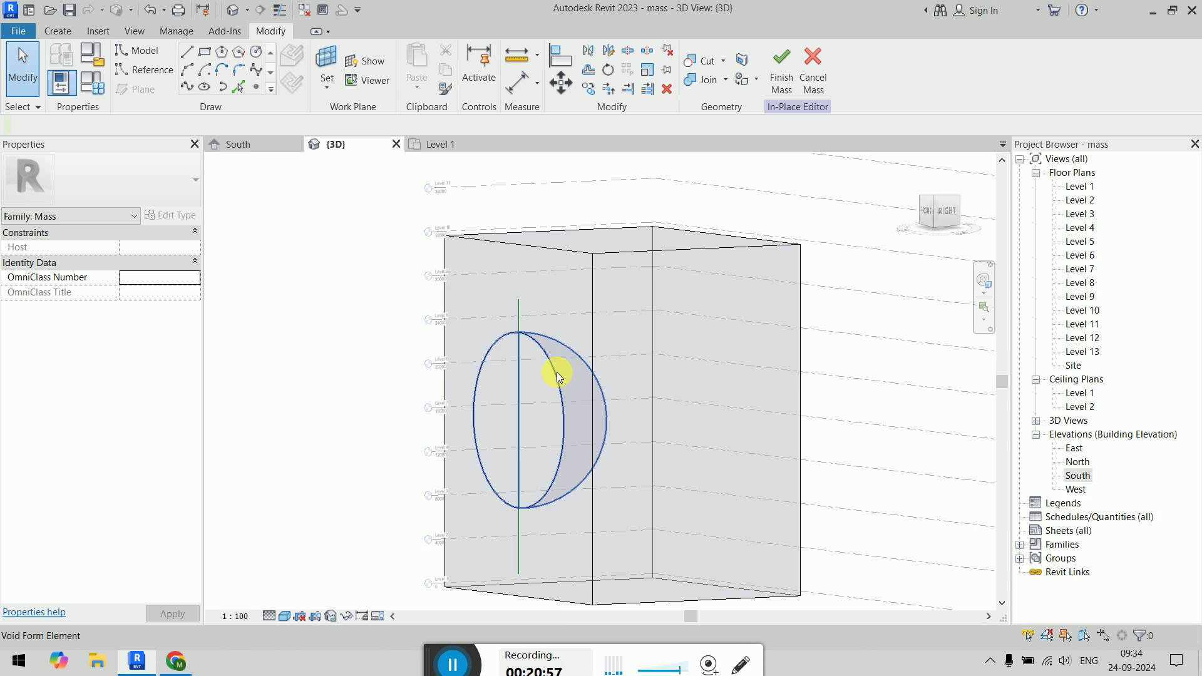
click(559, 376)
shift+middle_drag(550, 356, 797, 385)
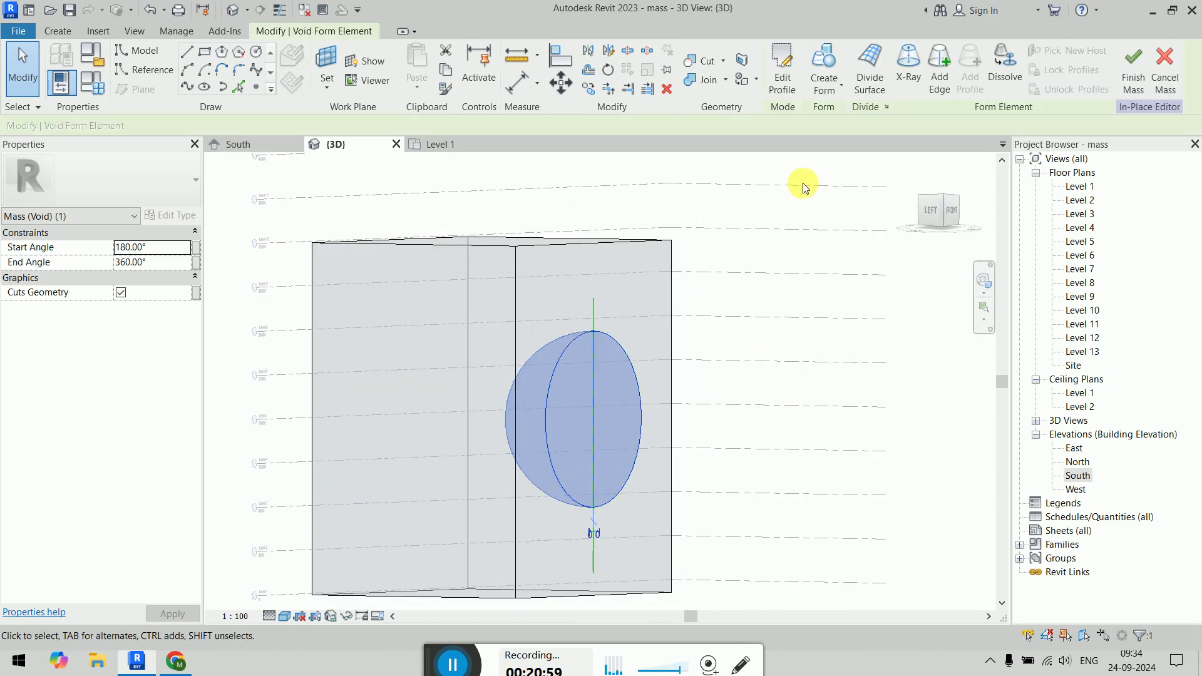
Step: Retry Cut Geometry with the box as the solid to cut, inspect the selection, and cancel the command
click(710, 62)
click(622, 254)
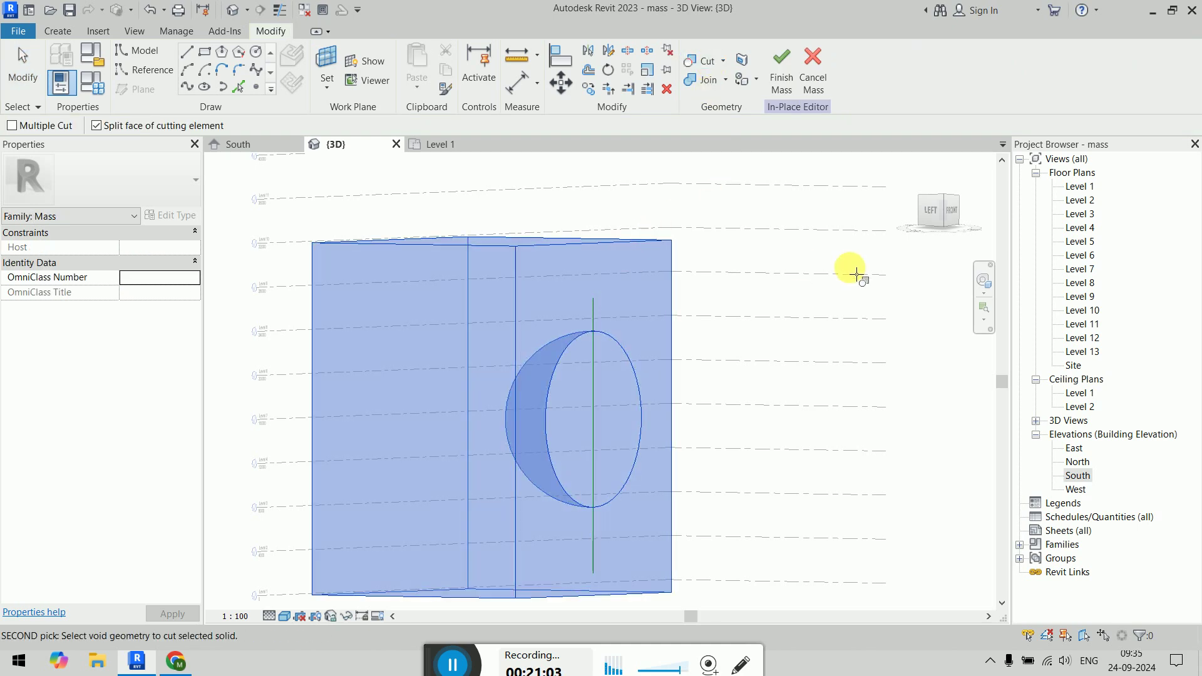
shift+middle_drag(612, 344, 776, 319)
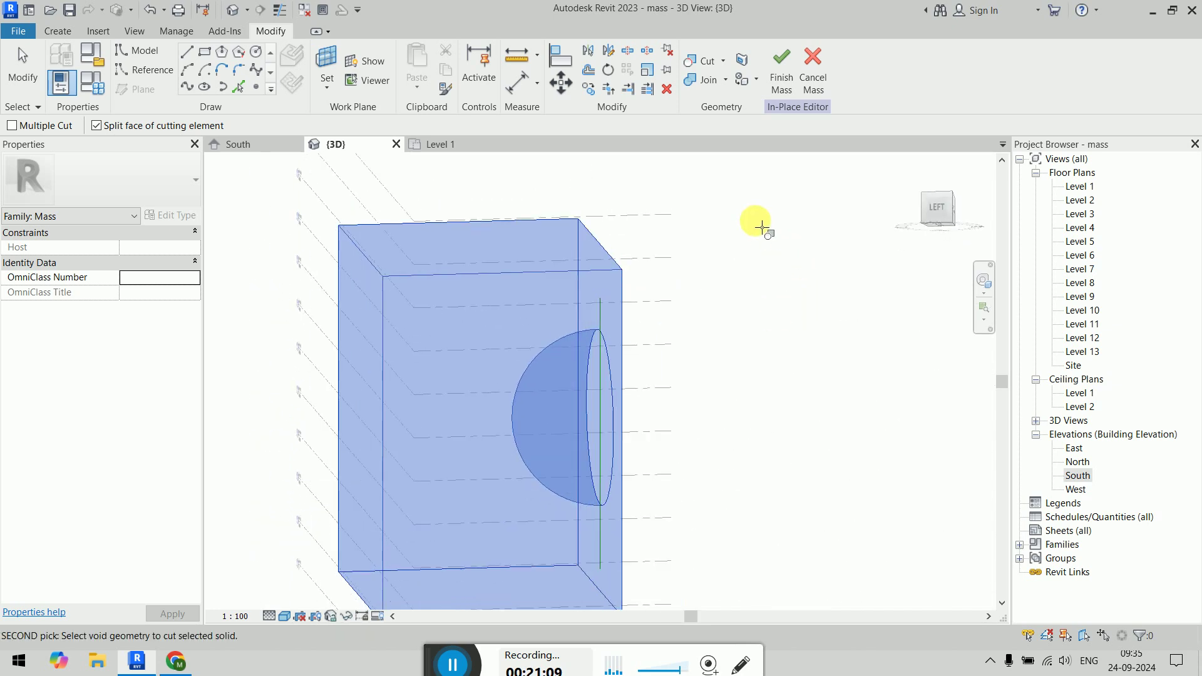
right_click(765, 232)
click(769, 231)
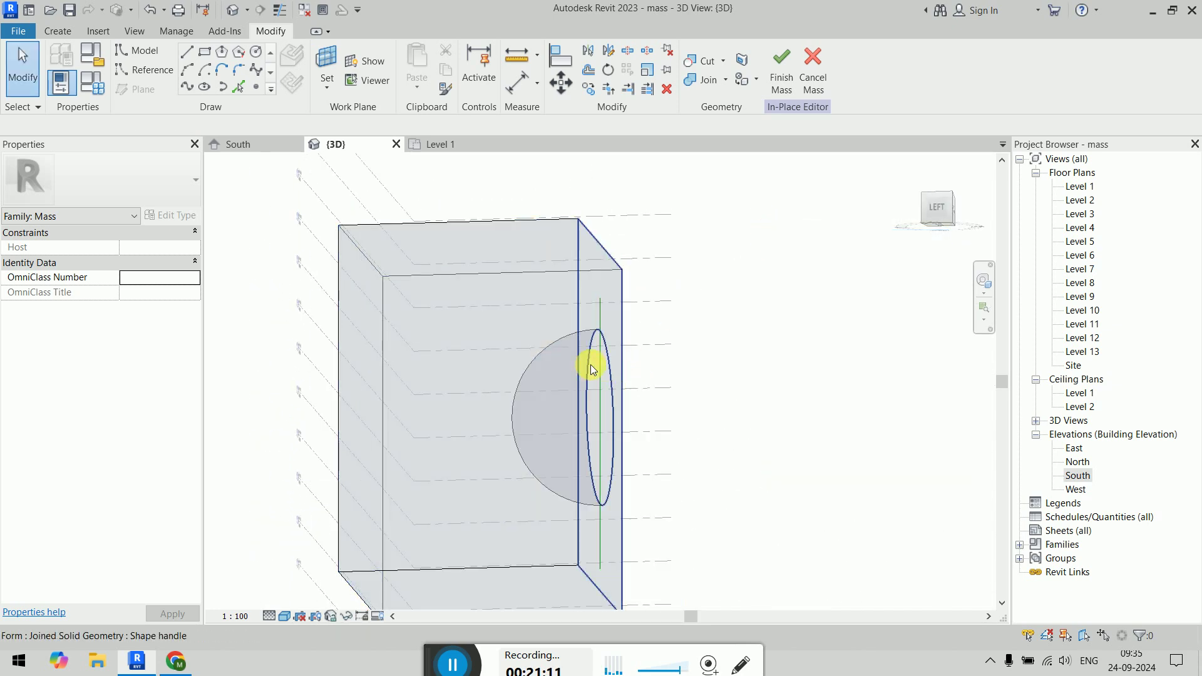
Step: Select the hemisphere's curved face, open the East elevation, and display that view in Wireframe
key(Tab)
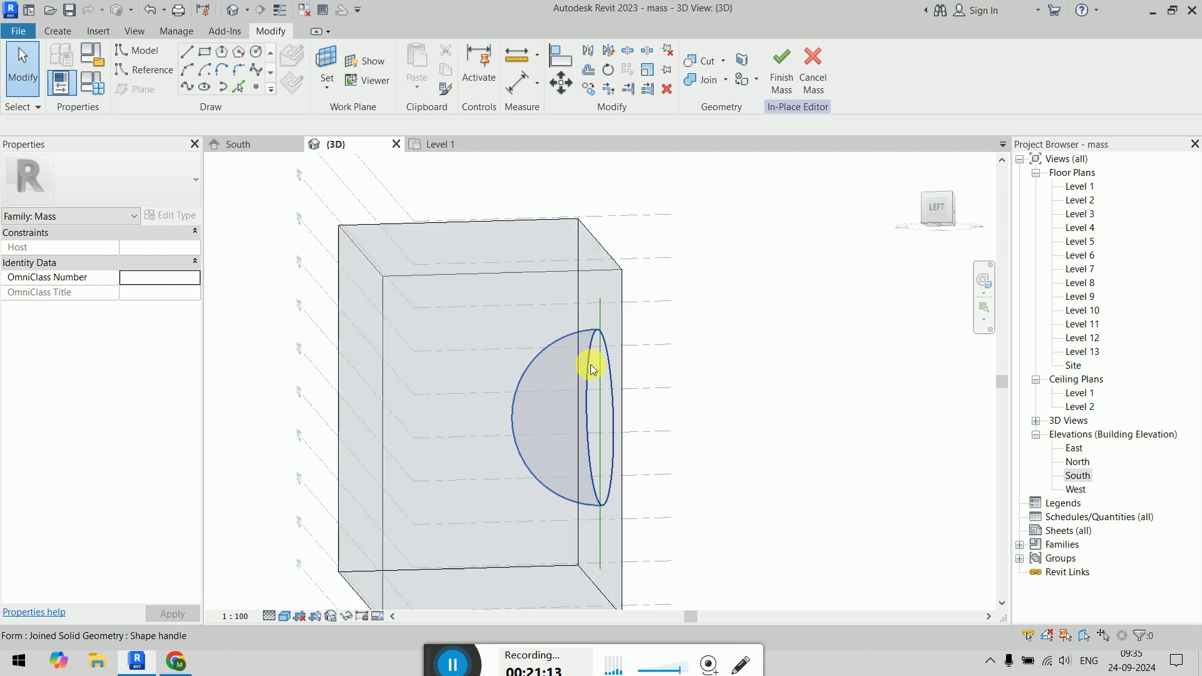
click(591, 364)
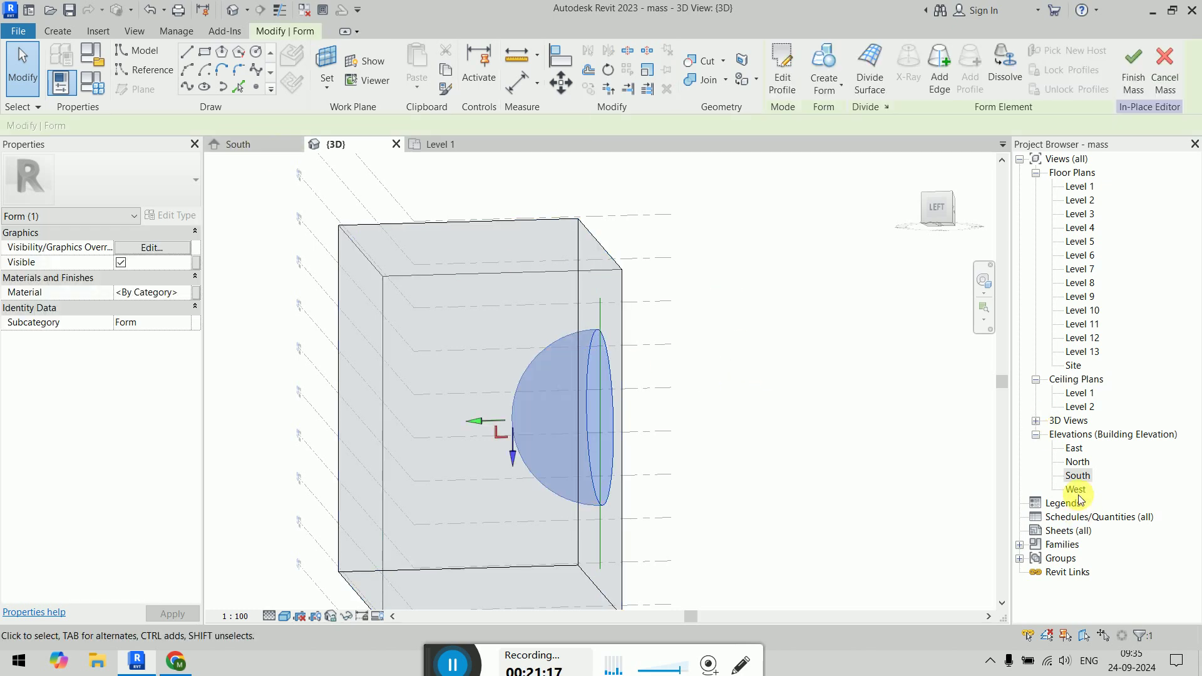
double_click(1074, 449)
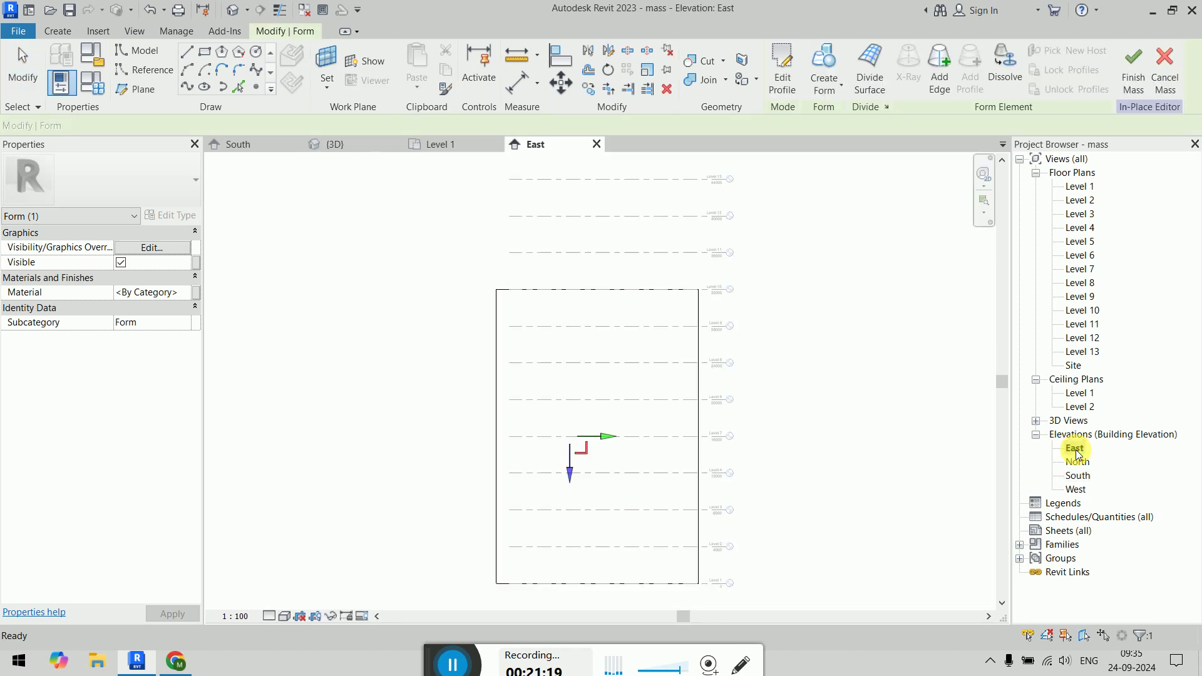
click(268, 616)
click(285, 617)
click(313, 537)
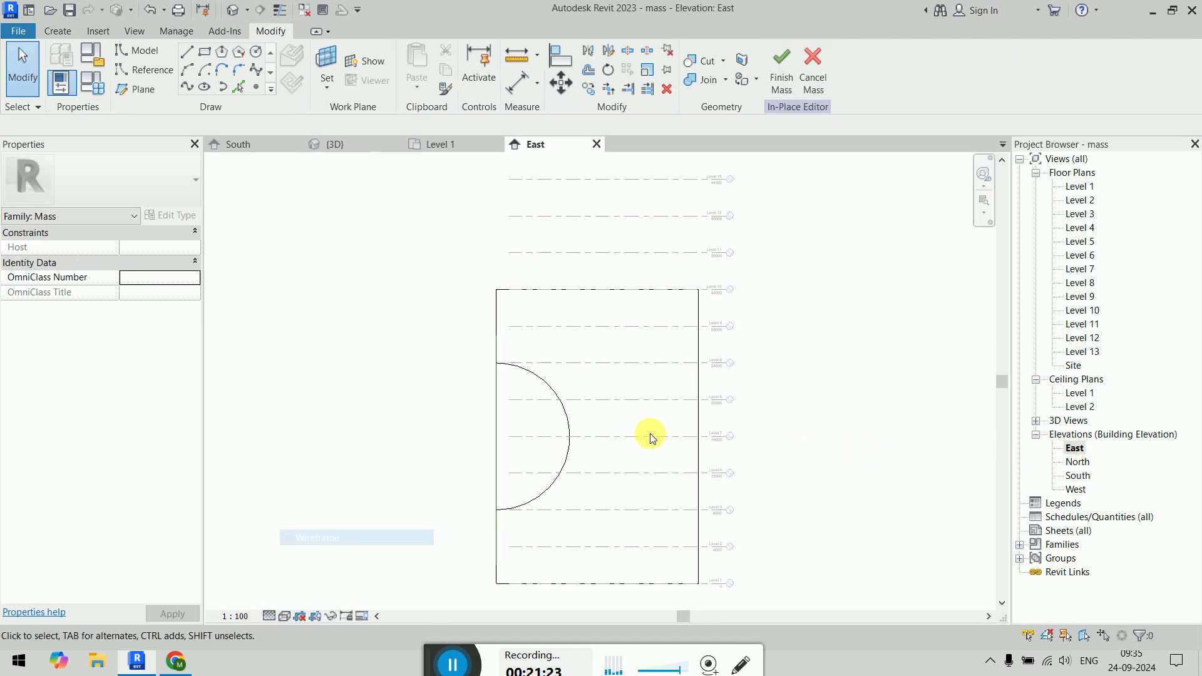
Step: Try to move the hemisphere's curved face towards the box face in the East elevation, then undo the resulting deletion
drag(435, 339, 594, 546)
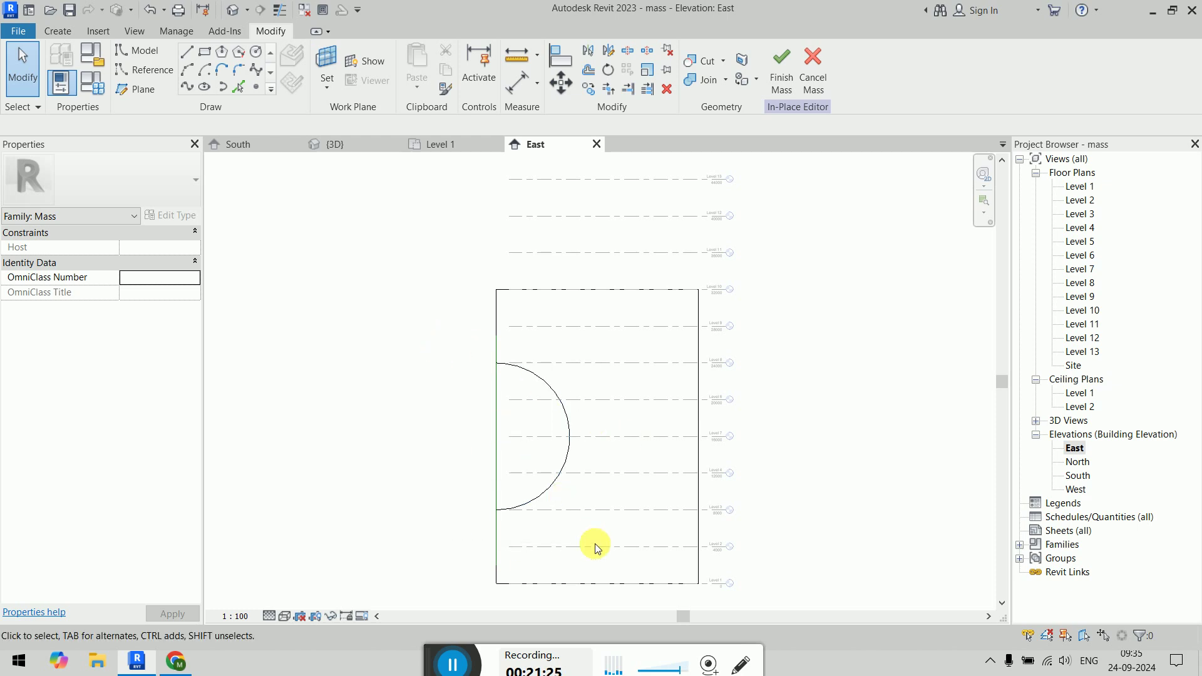
click(514, 371)
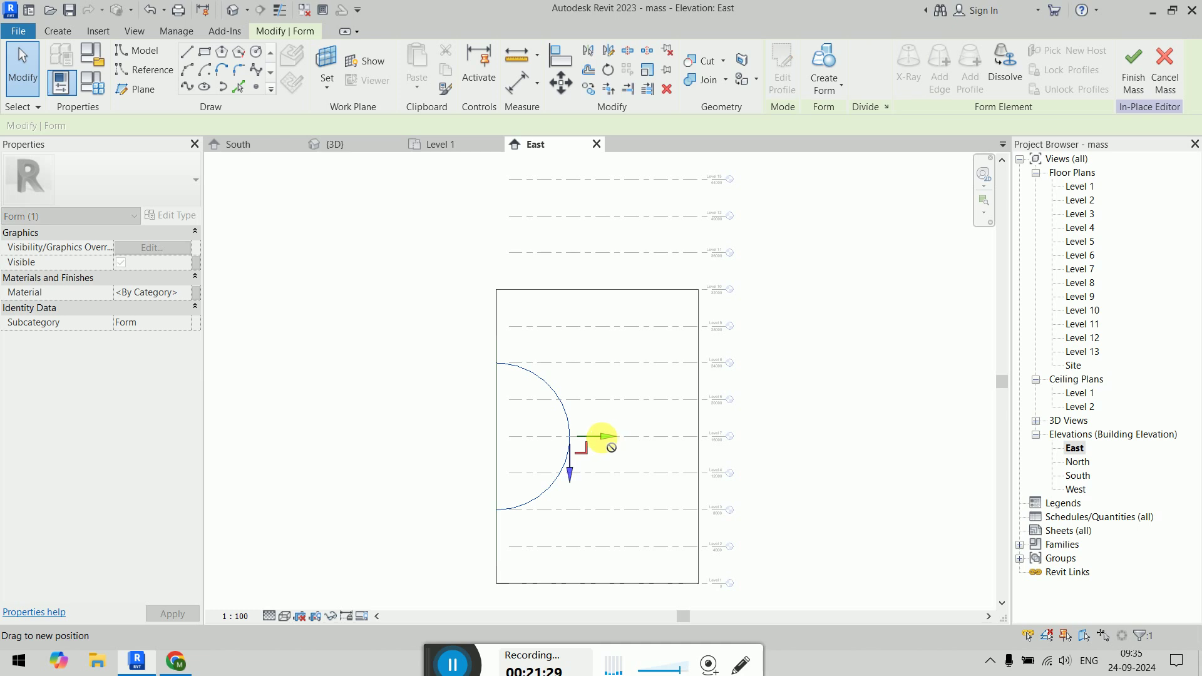
drag(599, 447, 550, 445)
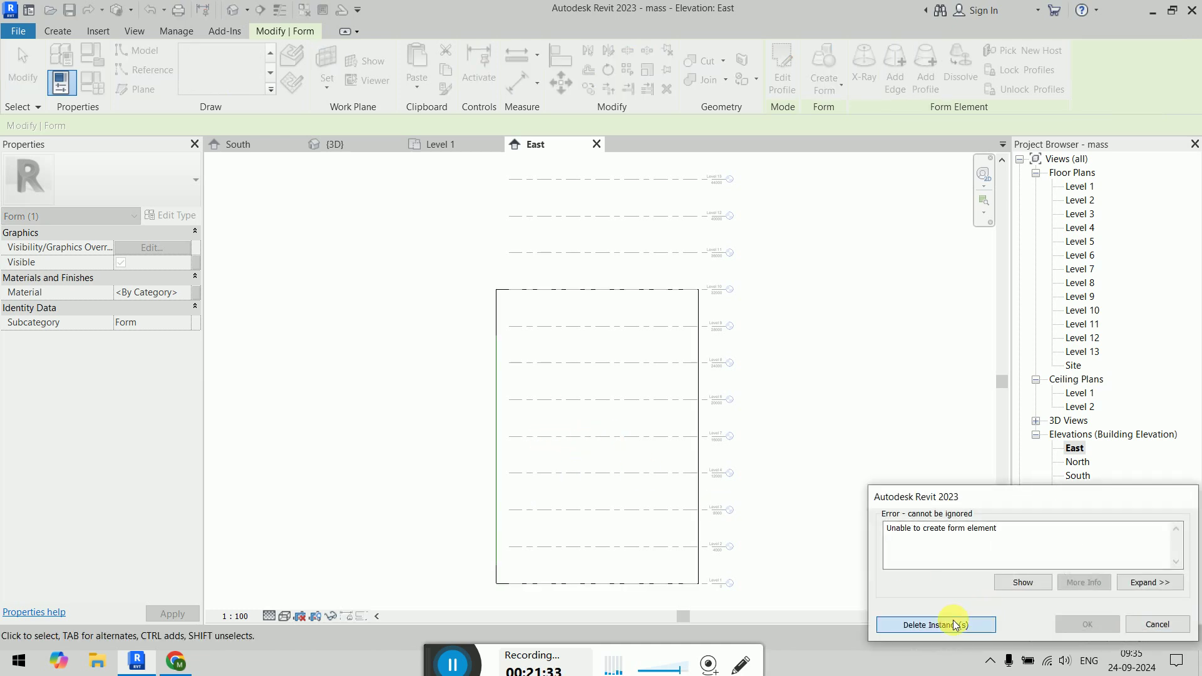
click(955, 625)
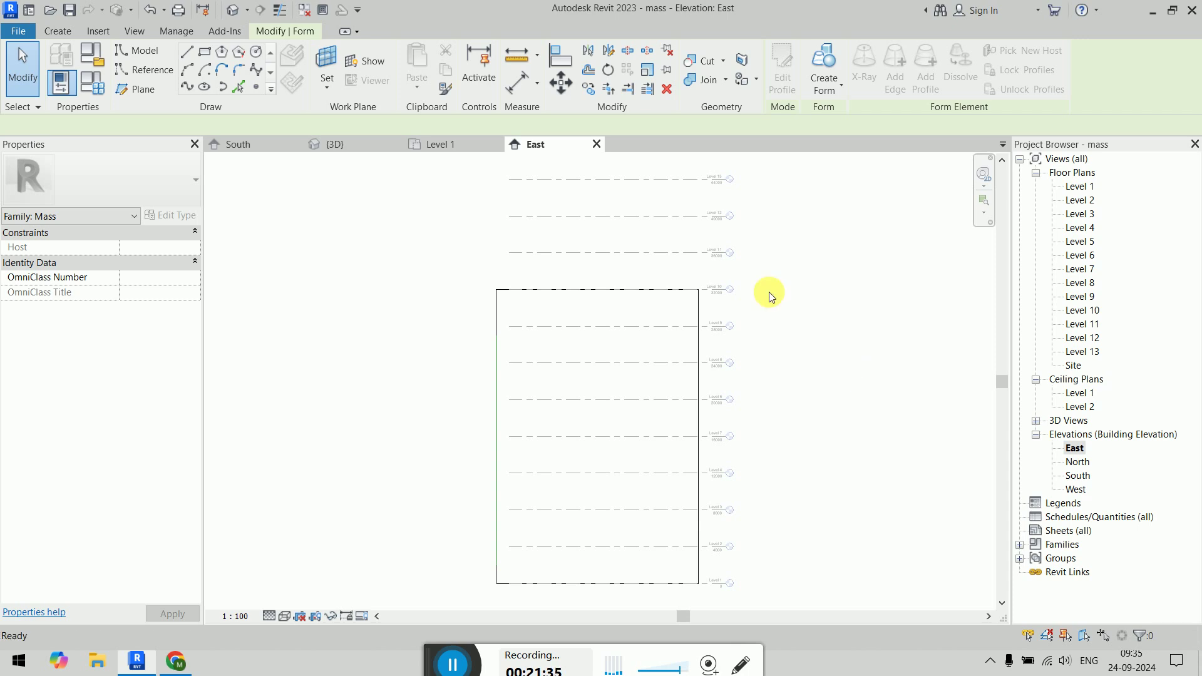
key(ctrl+z)
Step: Try to pull the hemisphere's face outward beyond the box in the 3D view, then undo the move
click(331, 143)
shift+middle_drag(739, 485, 614, 400)
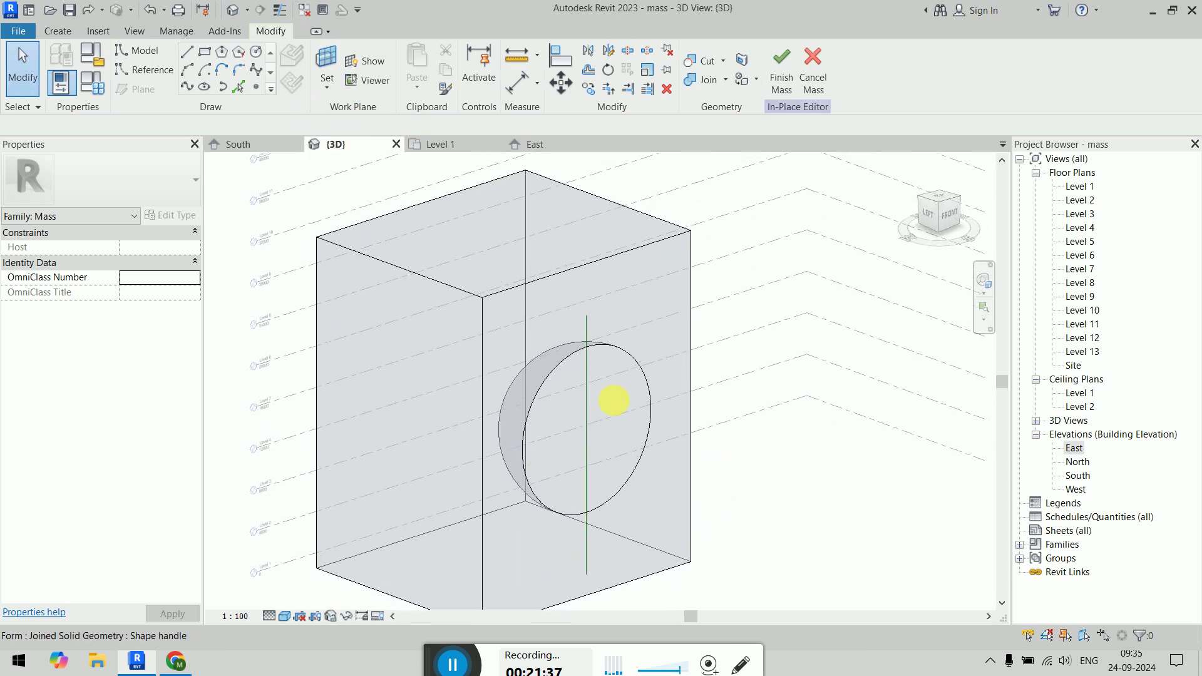
click(615, 356)
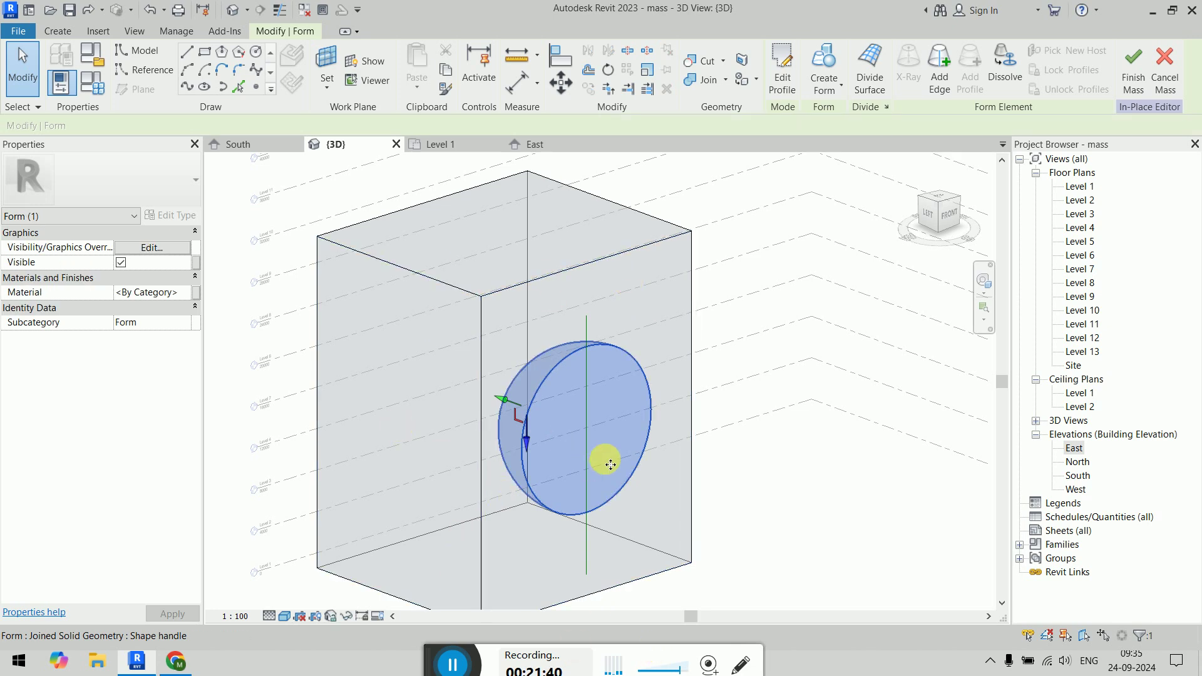
scroll(684, 464, down, 2)
middle_drag(684, 464, 561, 418)
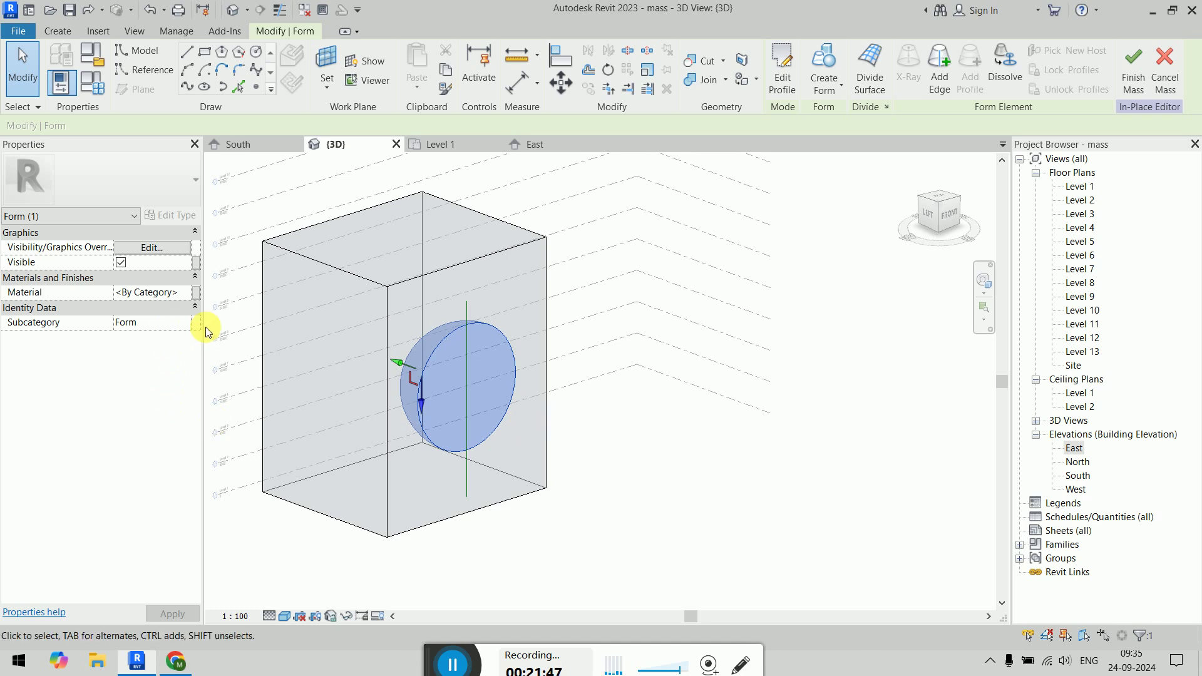
shift+middle_drag(468, 570, 584, 513)
drag(397, 365, 471, 362)
click(664, 464)
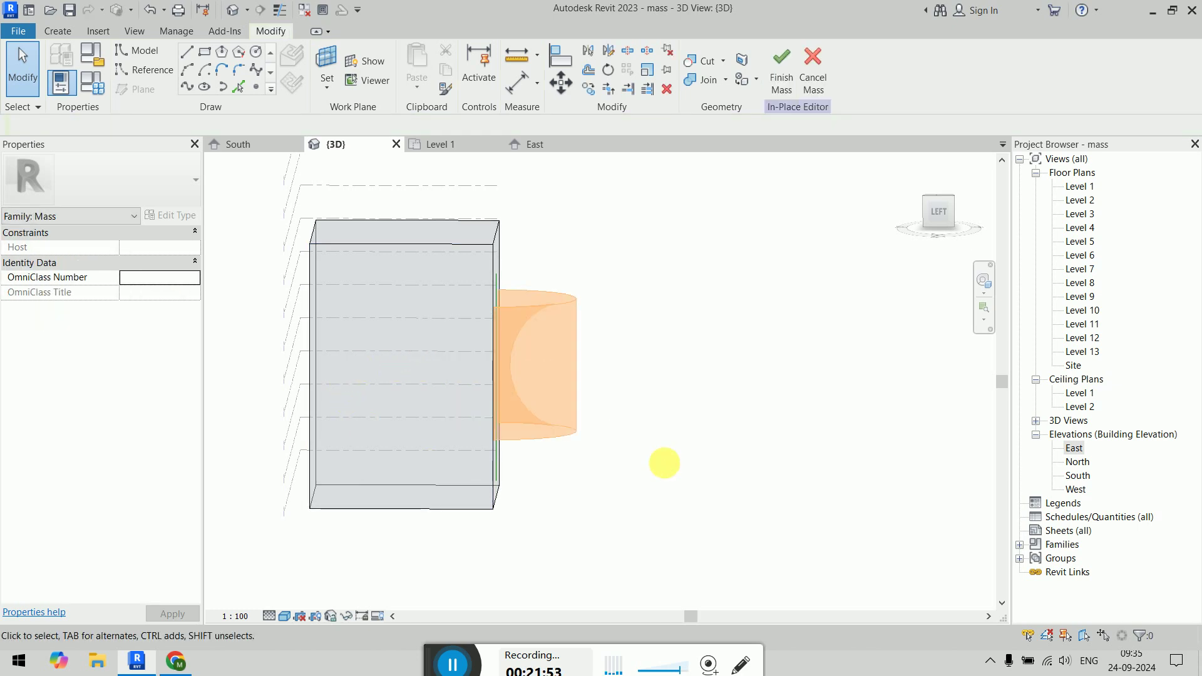
key(ctrl+z)
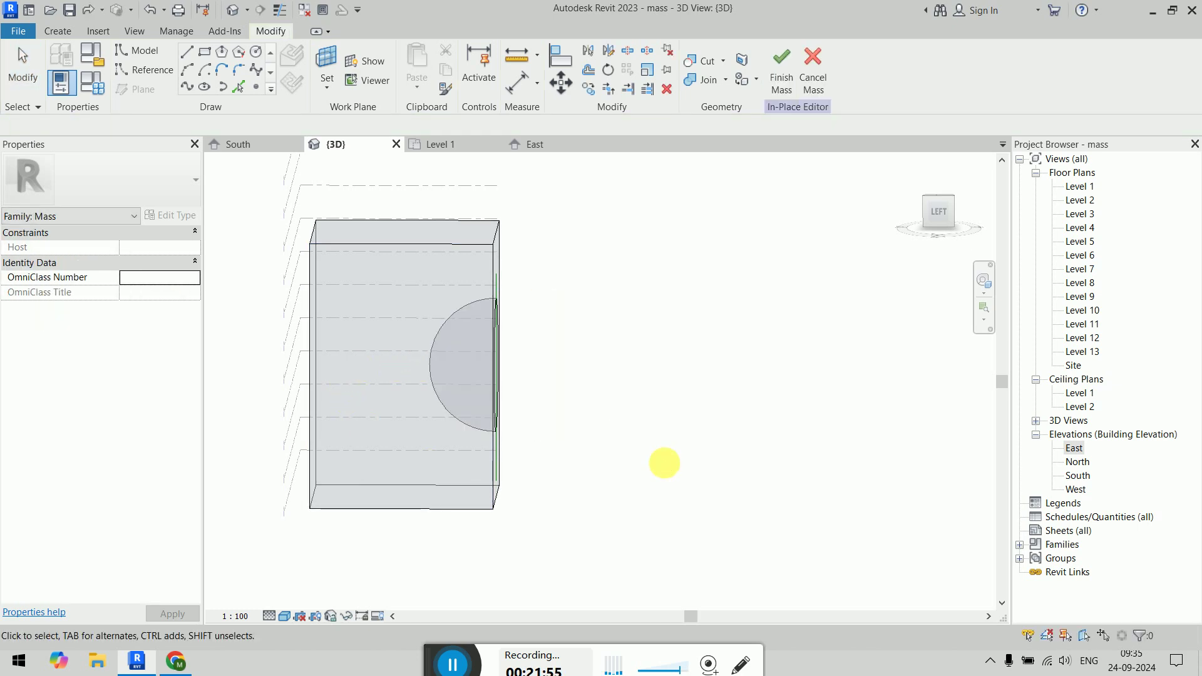
Step: Undo back to the full solid sphere, then change the whole sphere form from solid to void
key(ctrl+z)
key(ctrl+z)
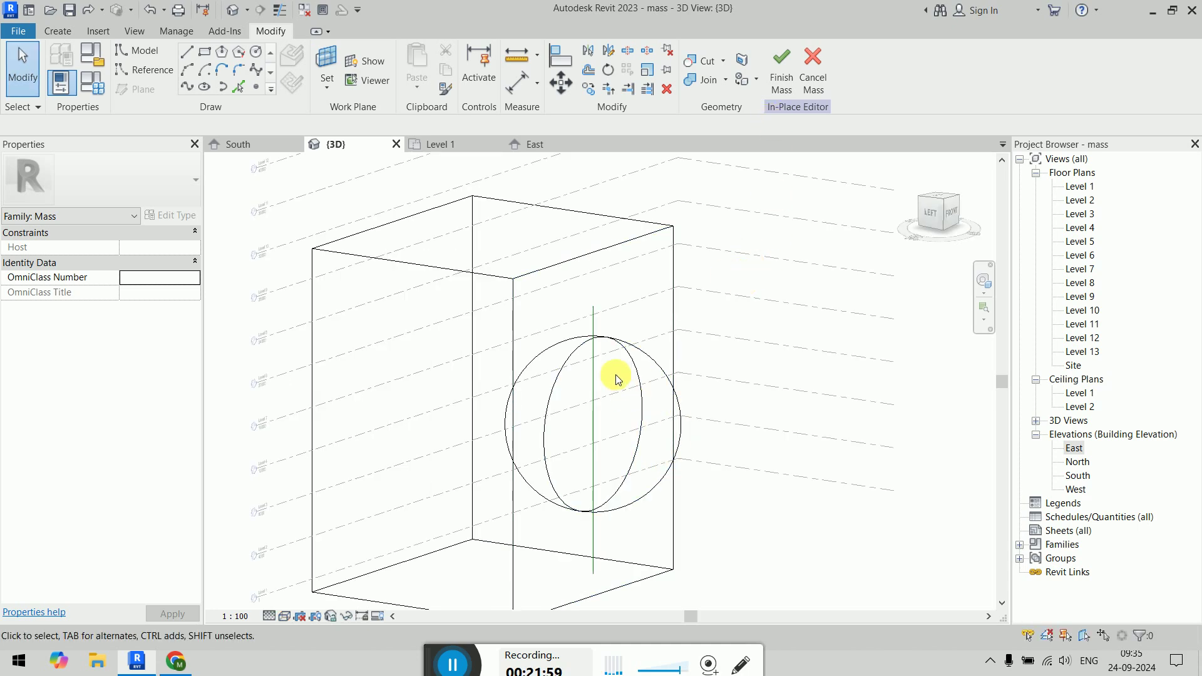
click(645, 350)
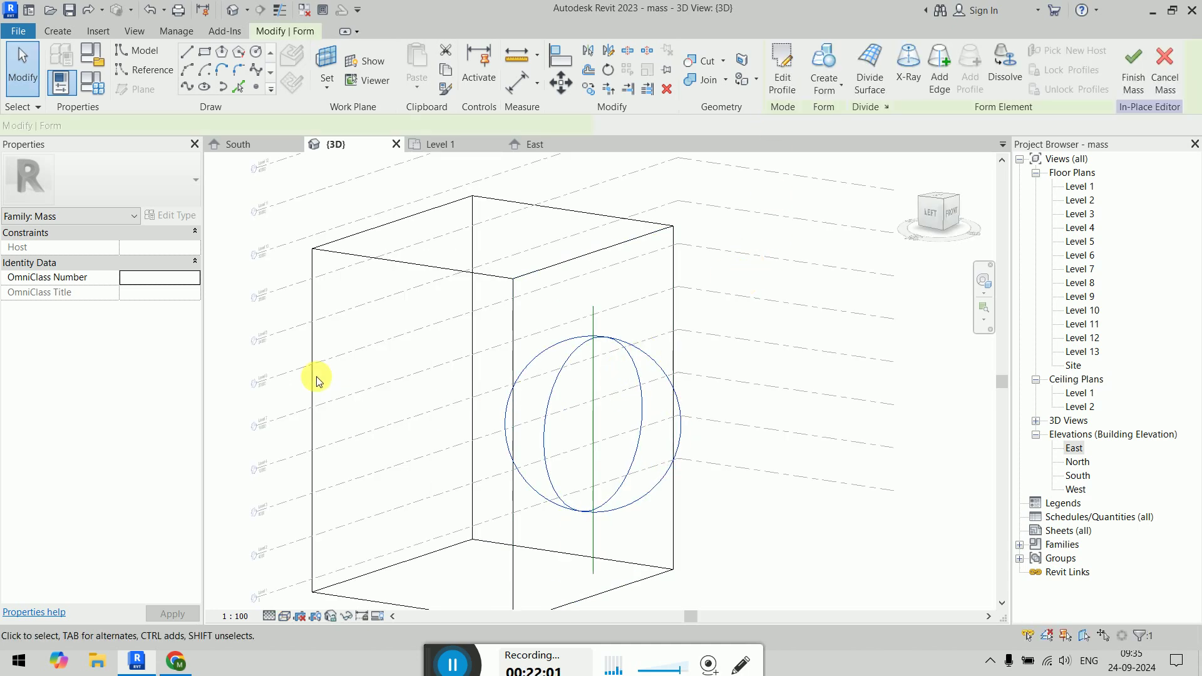
click(185, 386)
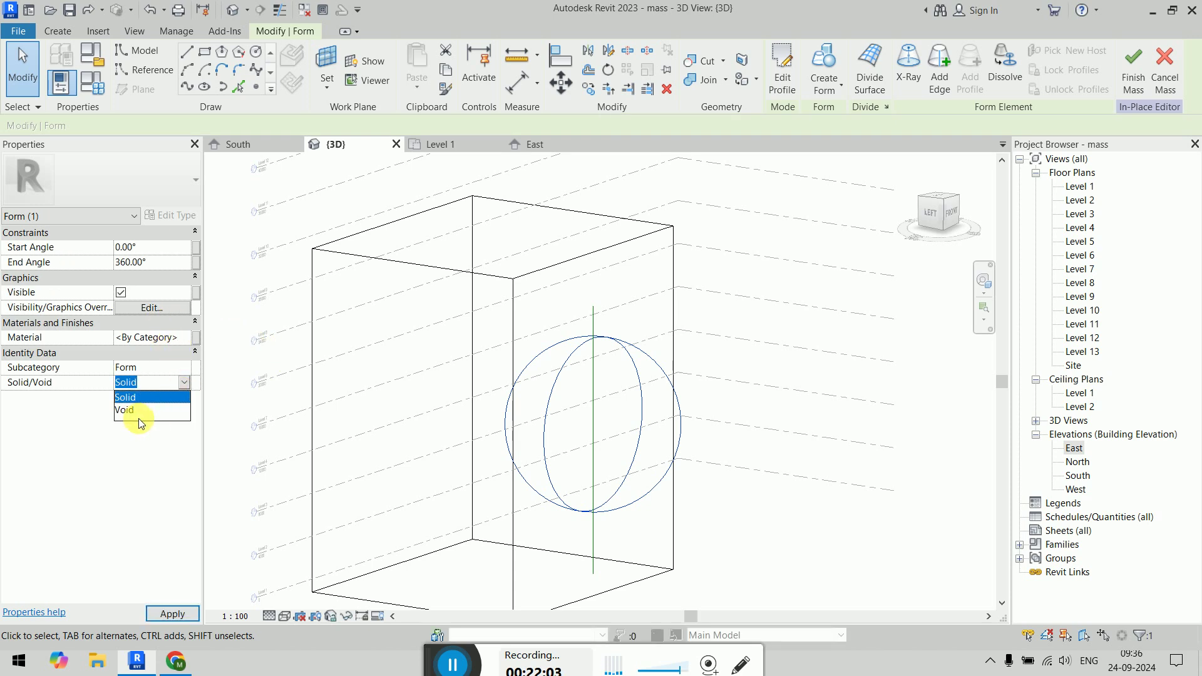
click(135, 410)
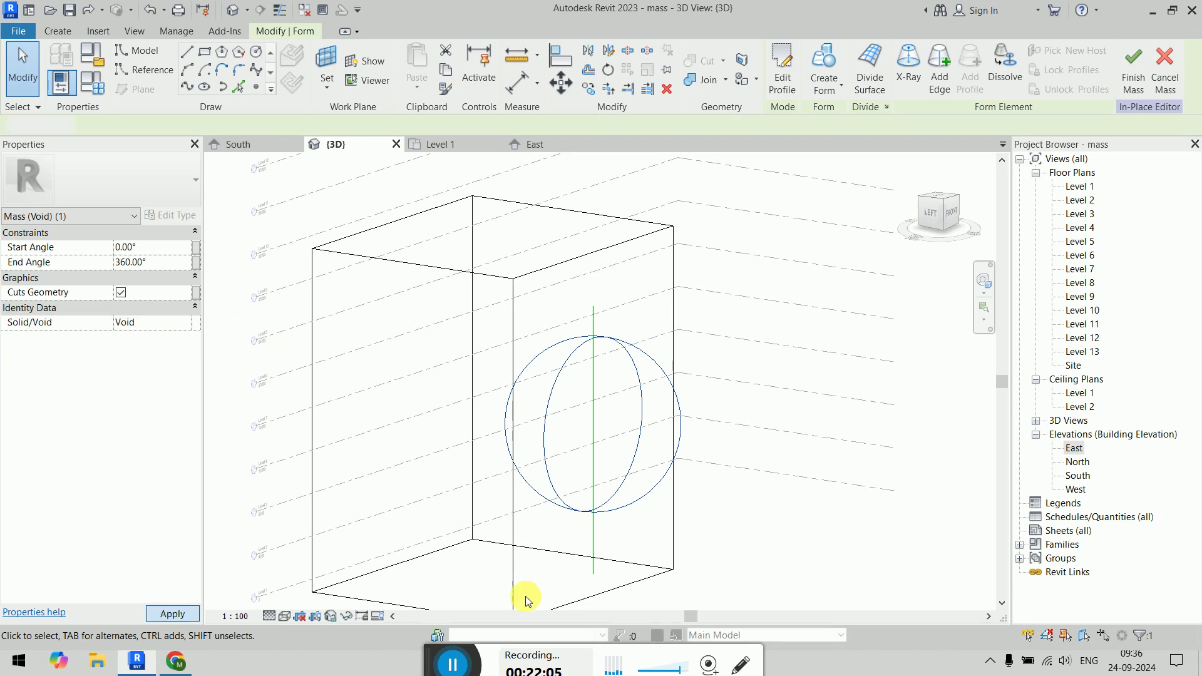
click(831, 549)
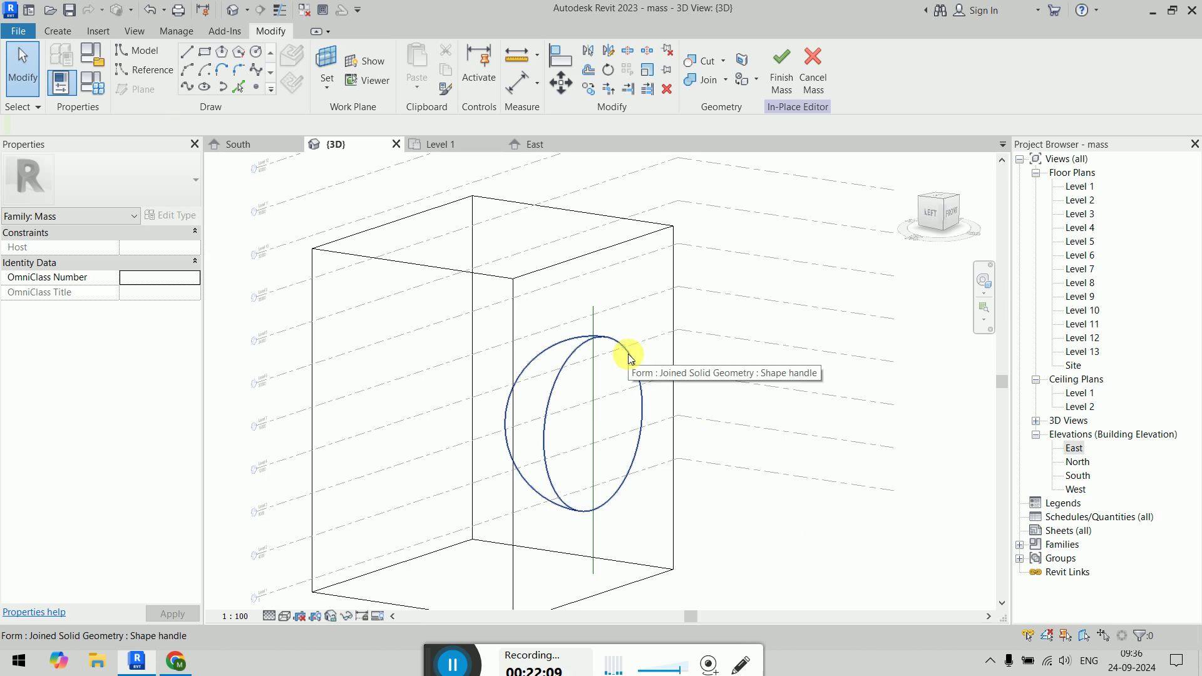
Step: Try Cut Geometry on the box with the spherical void, then finish the in-place mass
click(707, 60)
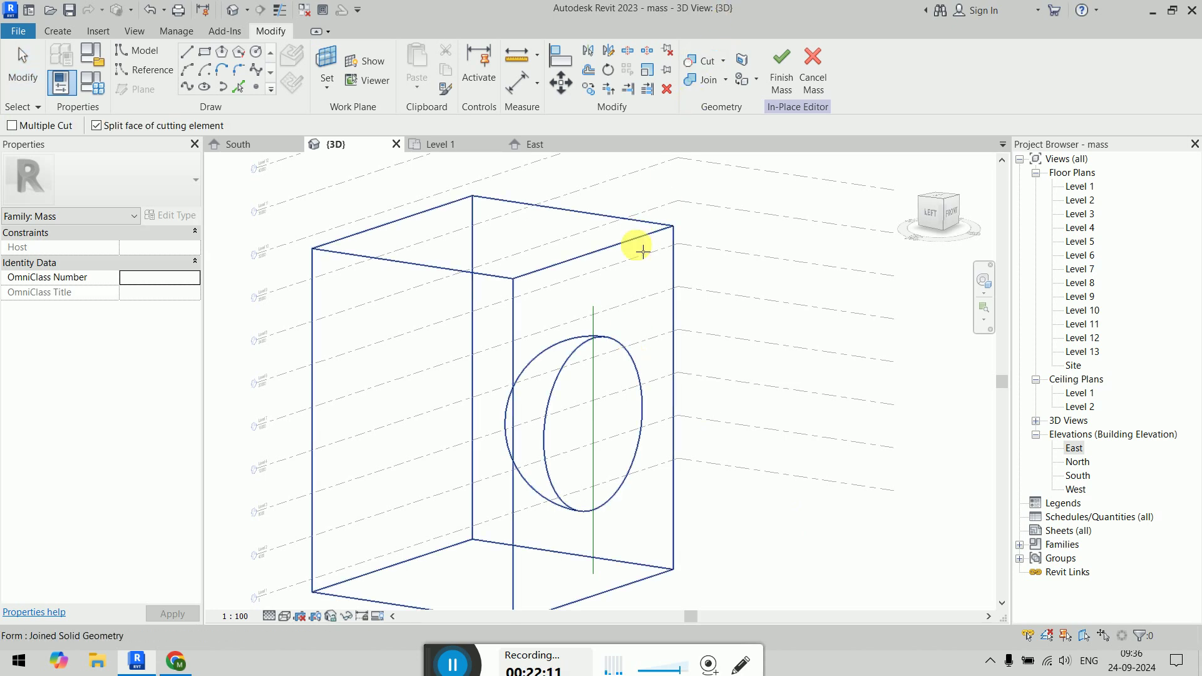
click(636, 266)
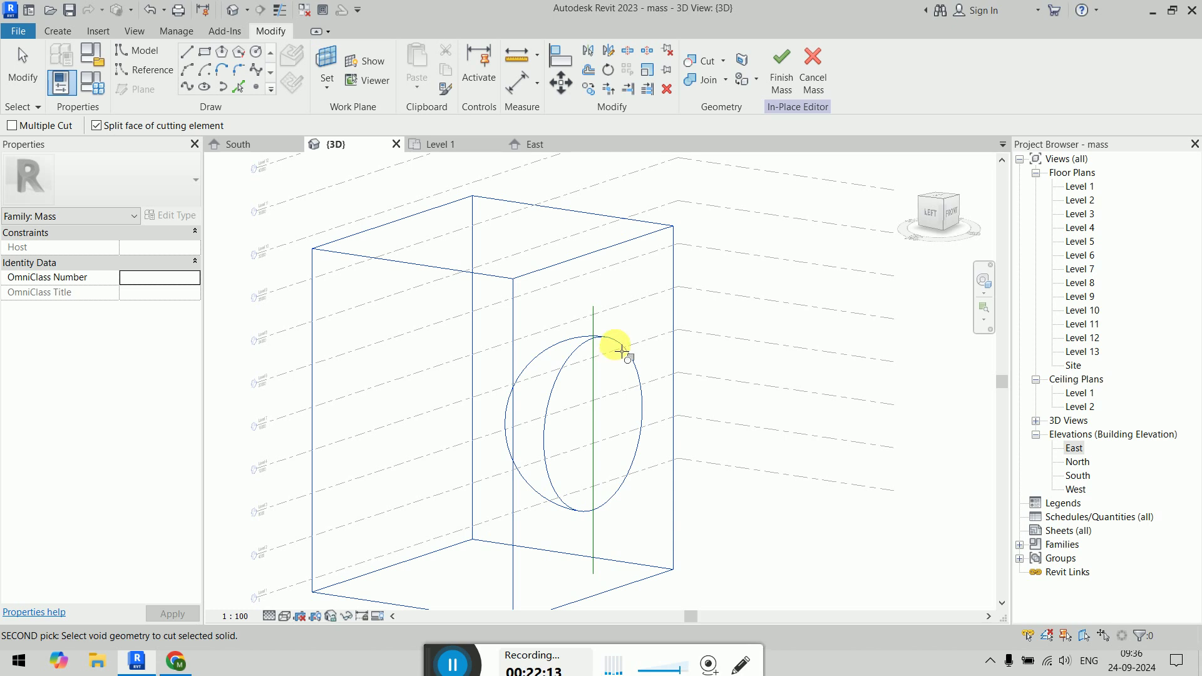
click(622, 348)
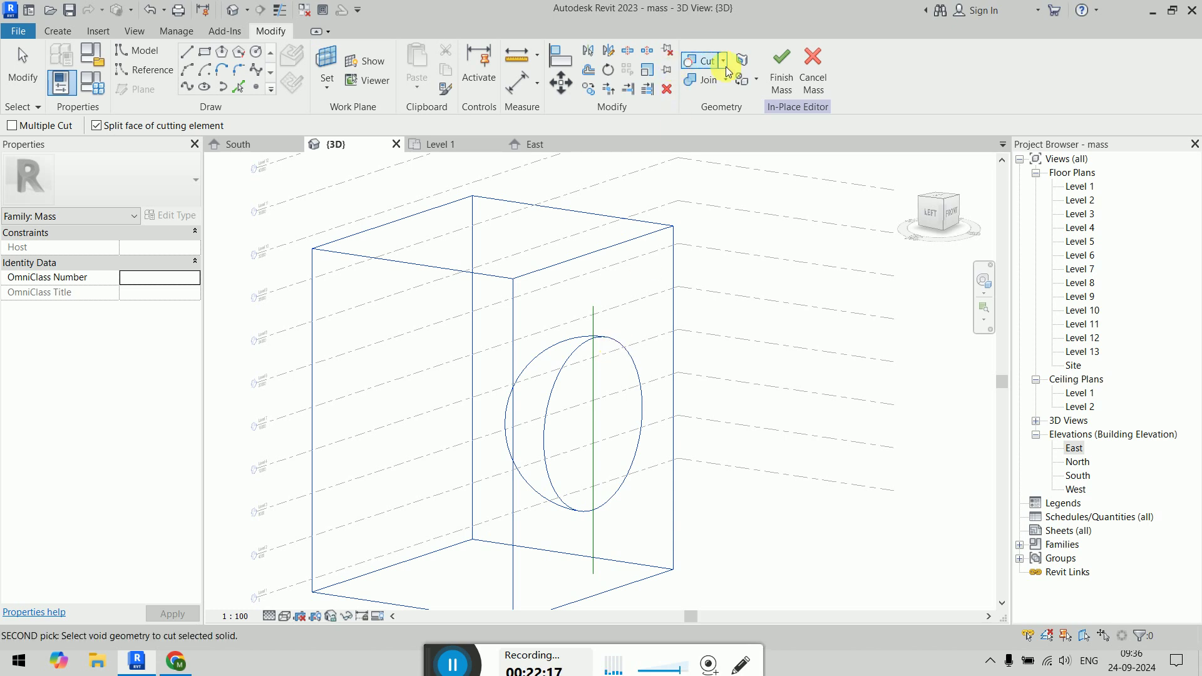
click(781, 75)
Step: Display the 3D view in Consistent Colors and turn the model to show the carved face
click(284, 616)
click(317, 584)
mouse_move(720, 281)
shift+middle_down()
mouse_move(764, 228)
mouse_move(614, 211)
mouse_move(503, 342)
mouse_move(461, 456)
mouse_move(424, 491)
mouse_move(529, 526)
mouse_move(810, 344)
mouse_move(778, 250)
mouse_move(803, 421)
mouse_move(778, 523)
mouse_move(809, 575)
mouse_move(742, 410)
shift+middle_up()
Step: Examine the mass's available floor levels and compare them with the box height in the South elevation
click(694, 450)
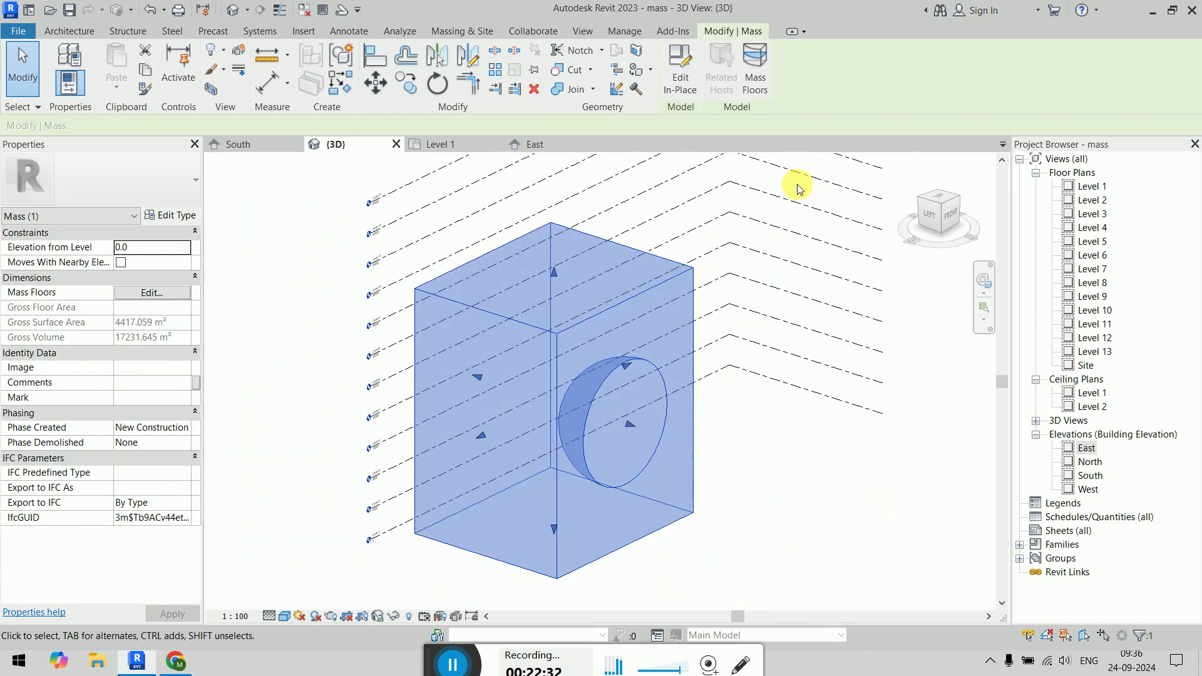
click(764, 79)
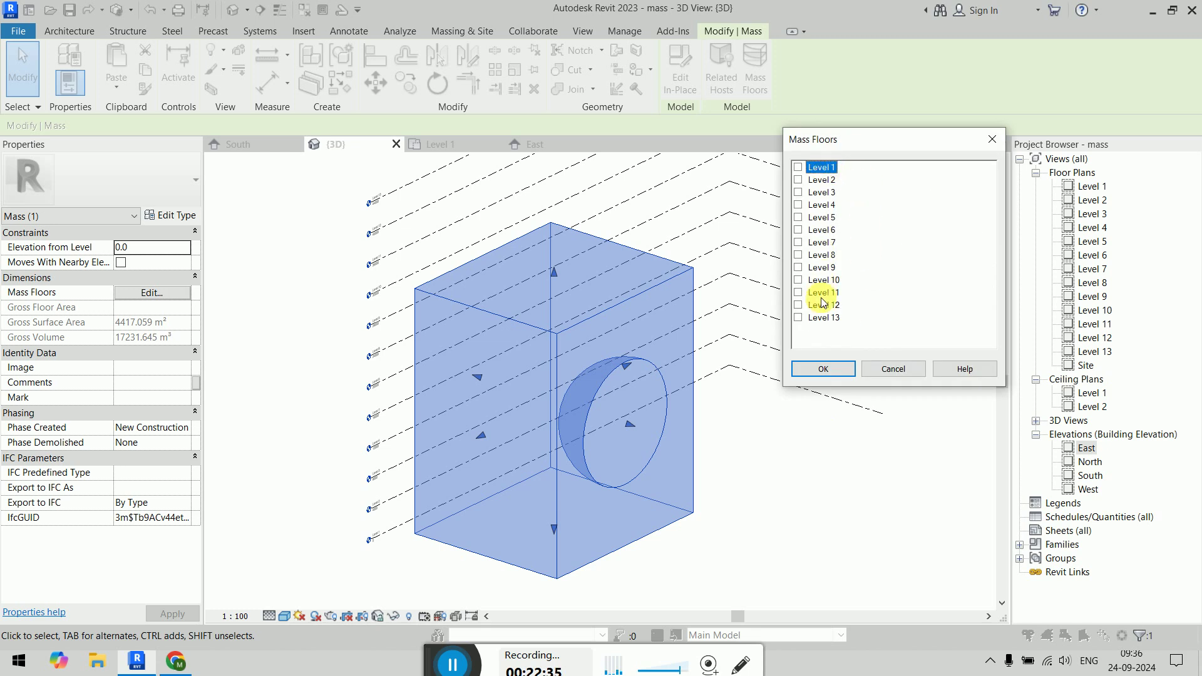
click(891, 374)
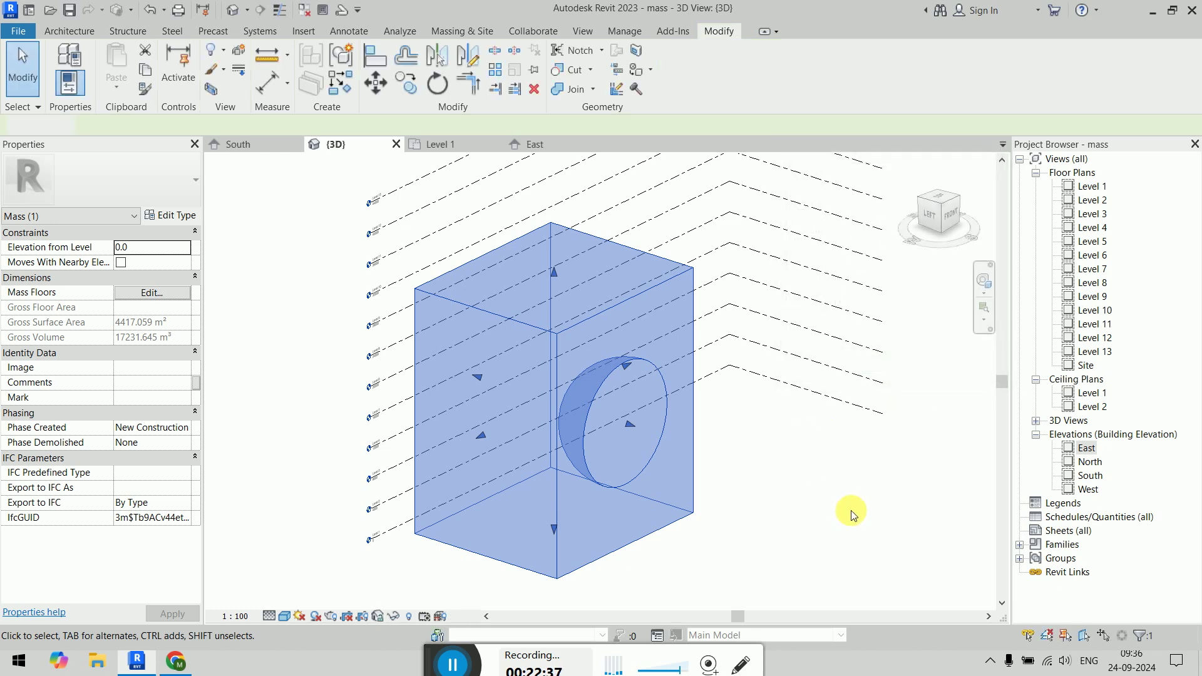
click(845, 509)
click(256, 146)
scroll(542, 408, down, 3)
scroll(788, 332, up, 3)
scroll(858, 316, up, 1)
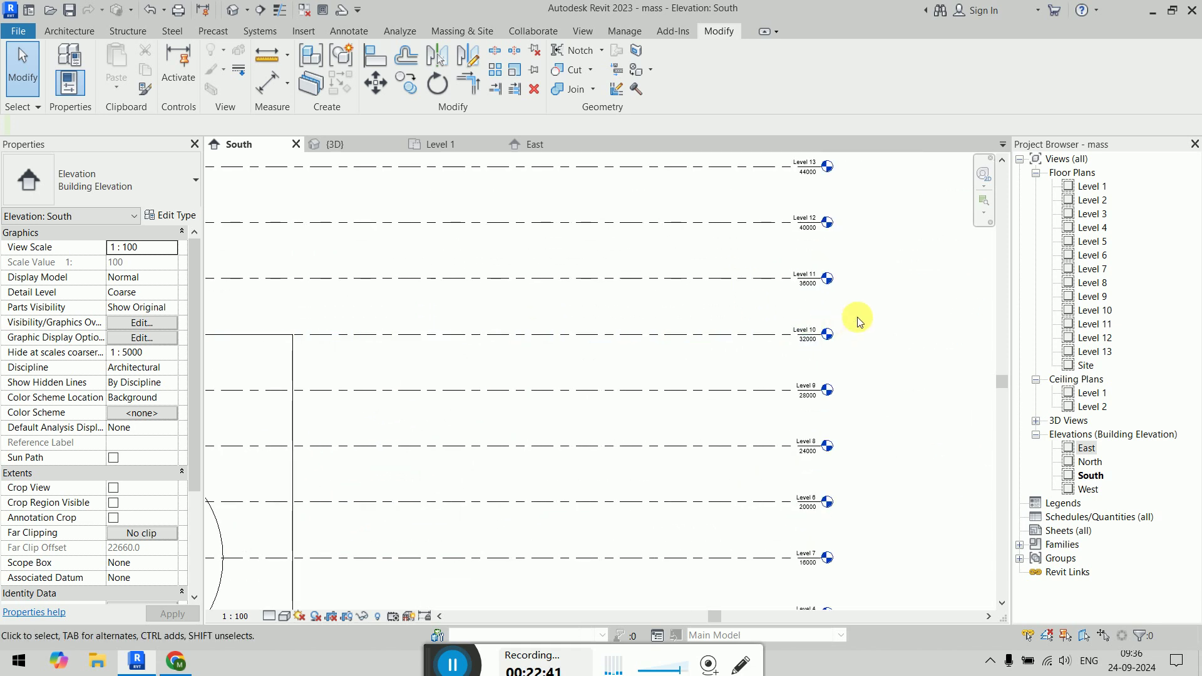
scroll(857, 317, down, 3)
click(332, 145)
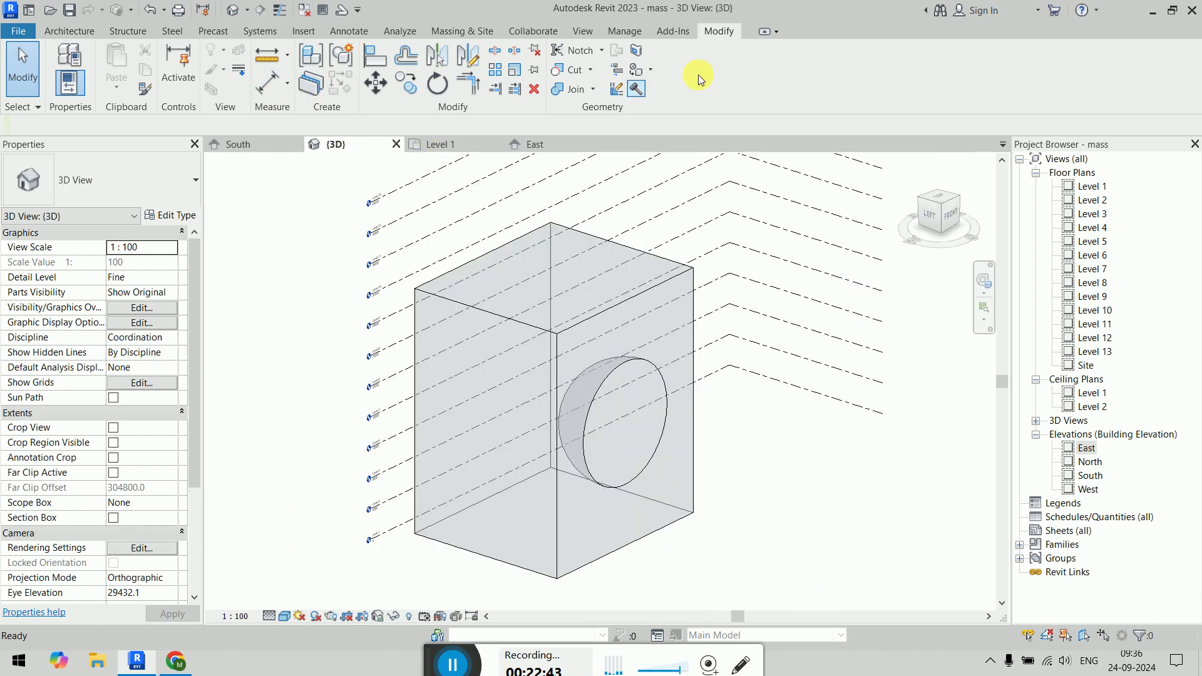
Step: Add mass floors to the carved box mass at Level 1 through Level 9
click(682, 335)
click(755, 72)
click(821, 167)
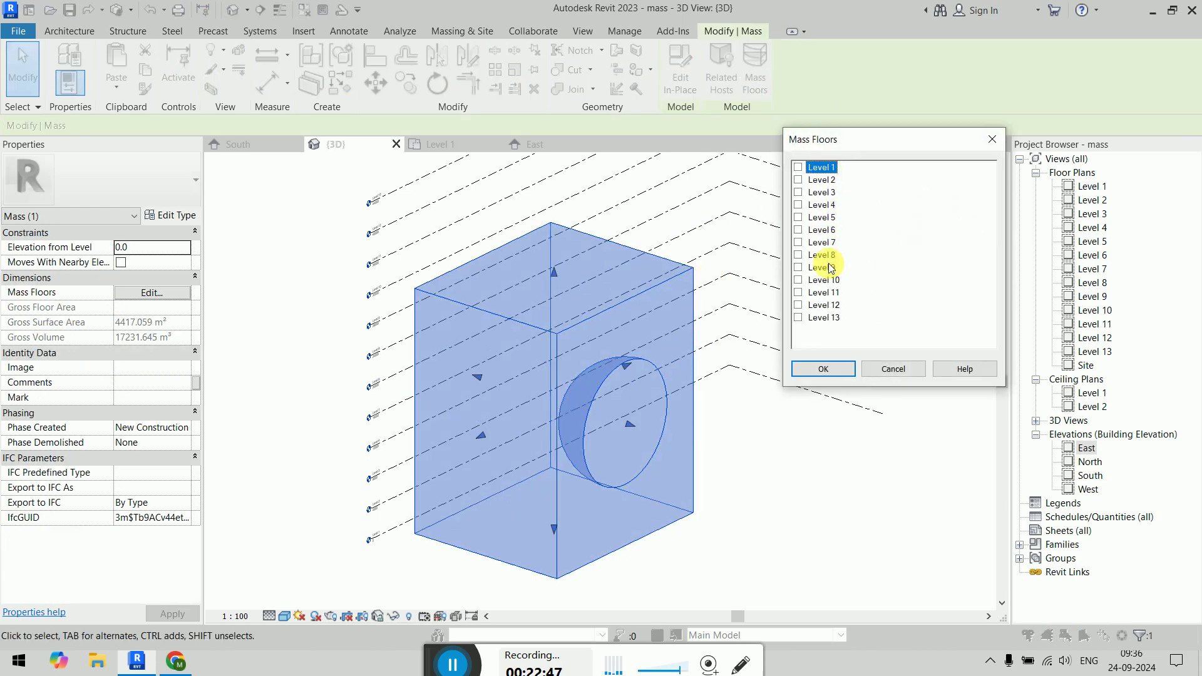
shift+click(822, 267)
click(798, 173)
click(839, 368)
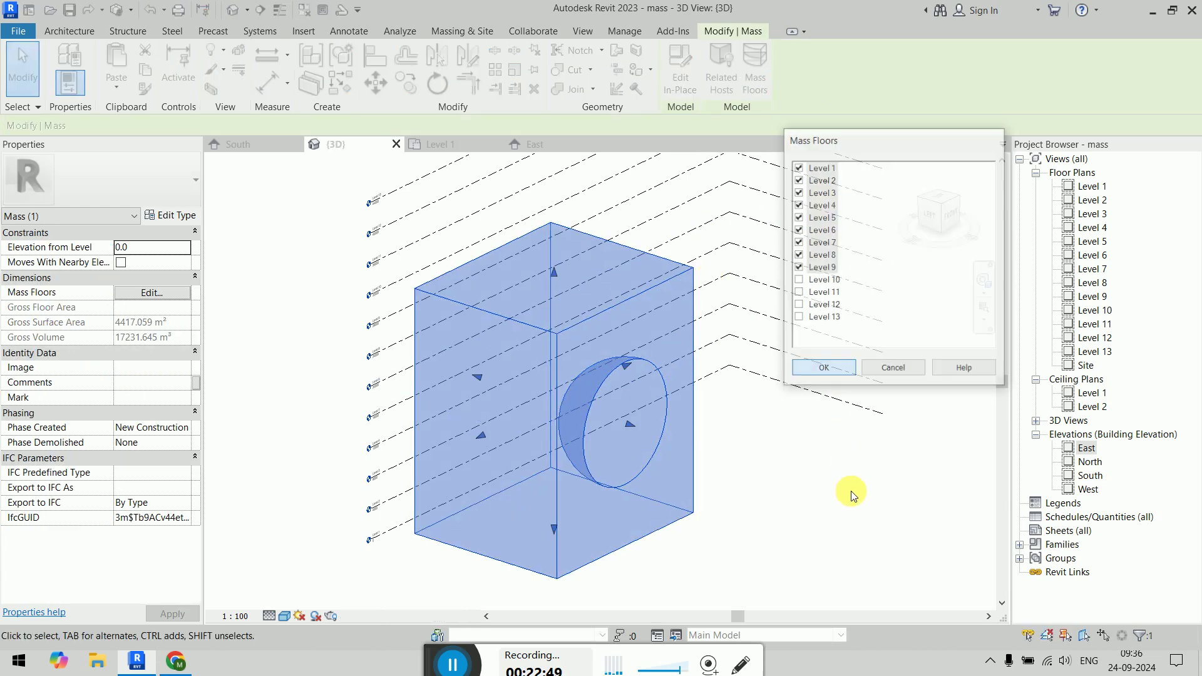
shift+middle_drag(851, 509, 561, 480)
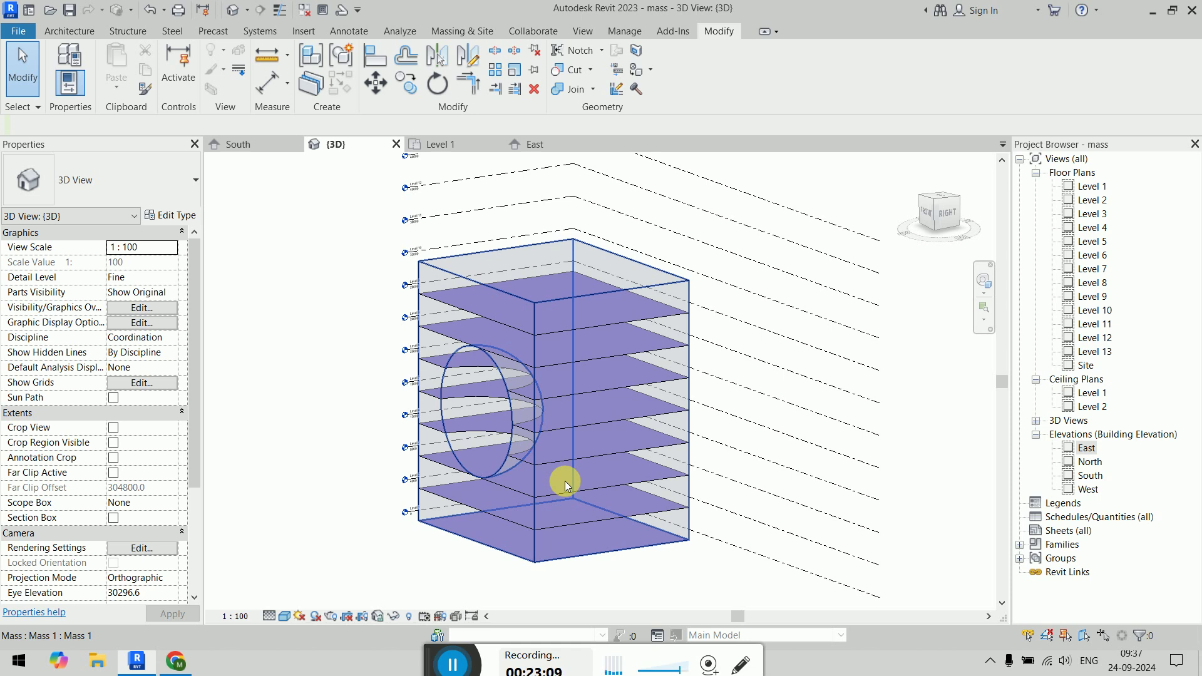
key(Escape)
shift+middle_drag(734, 495, 528, 408)
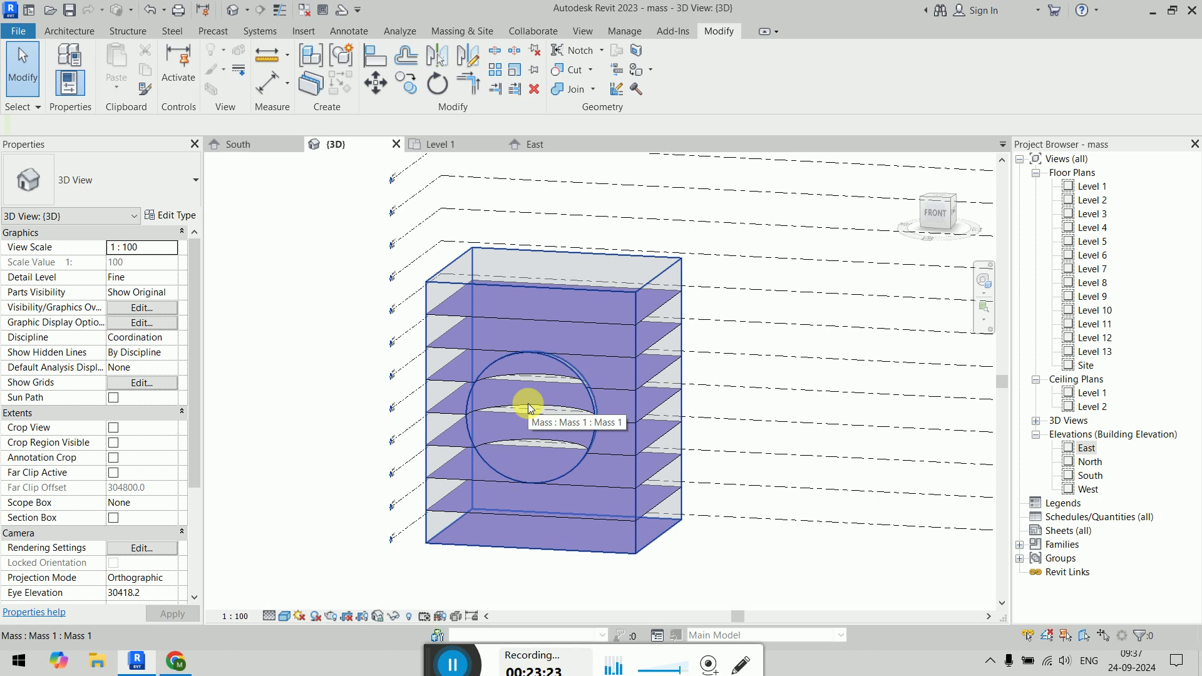
click(66, 32)
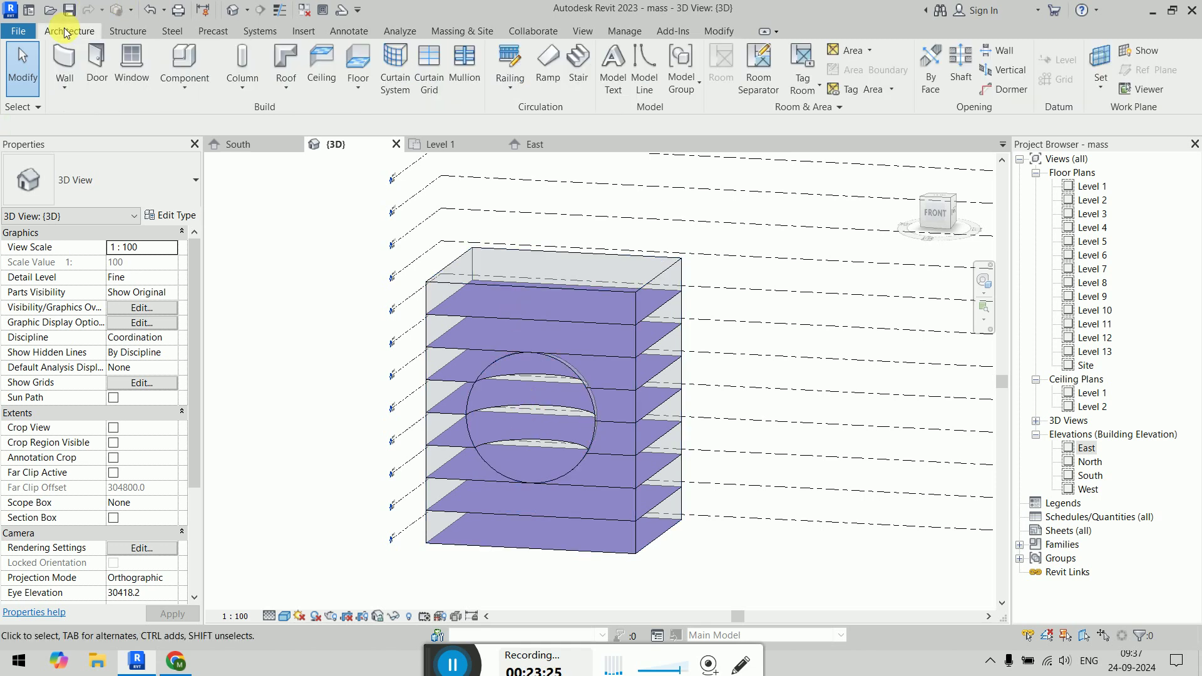
click(461, 31)
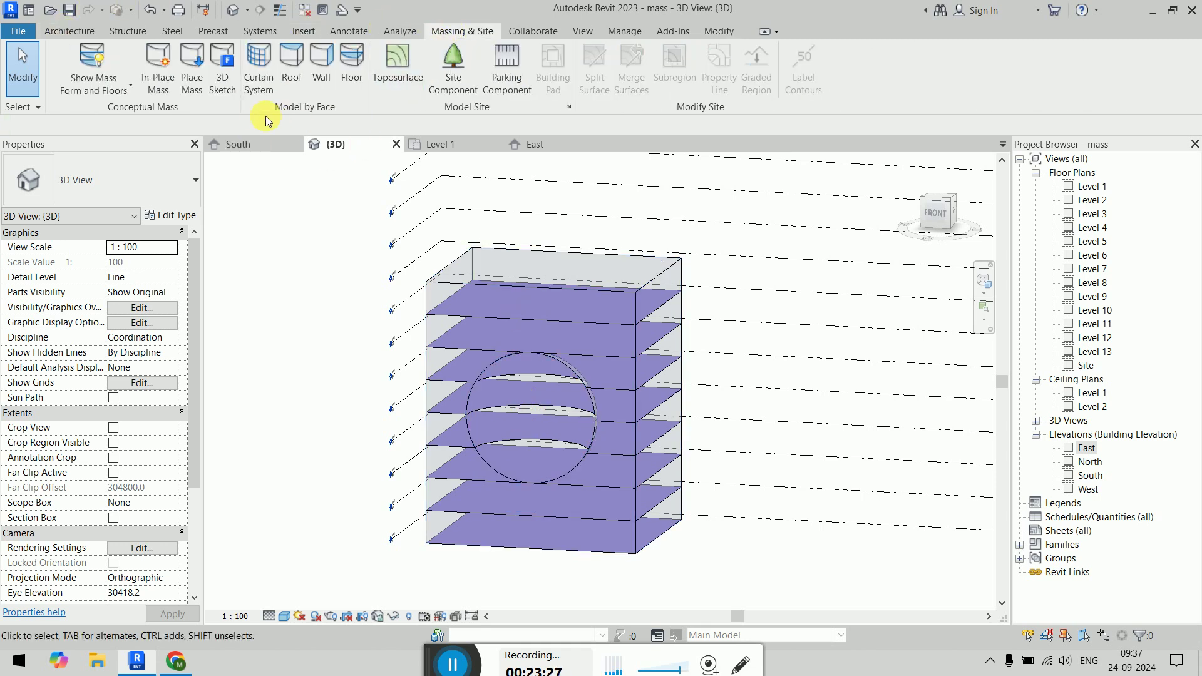
click(258, 63)
shift+middle_drag(344, 407, 405, 206)
click(551, 321)
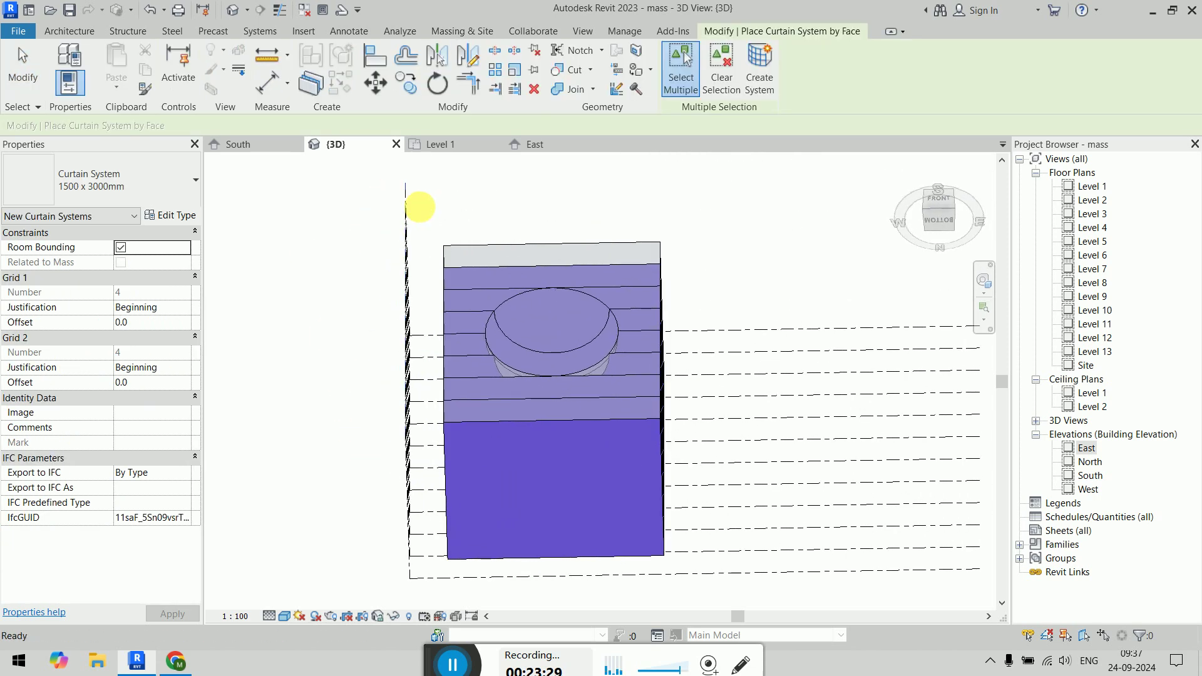
shift+middle_drag(762, 330, 827, 530)
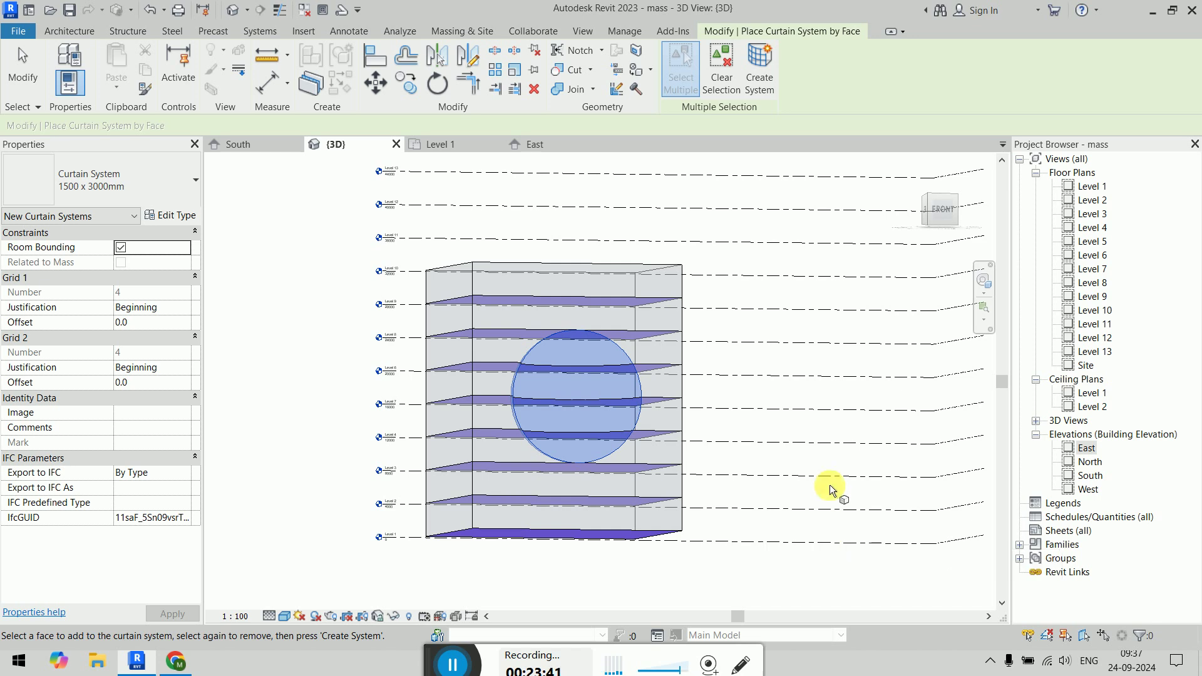
key(Escape)
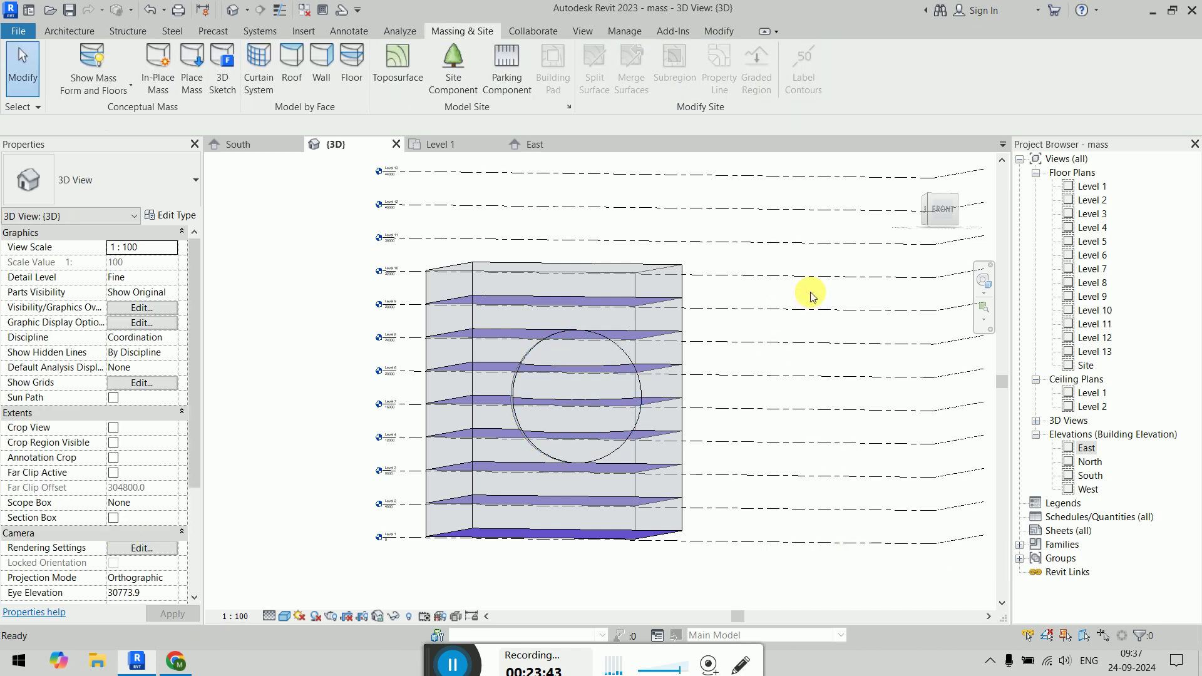
Step: Edit the box mass in place and divide the surface of its hemispherical recess
click(646, 277)
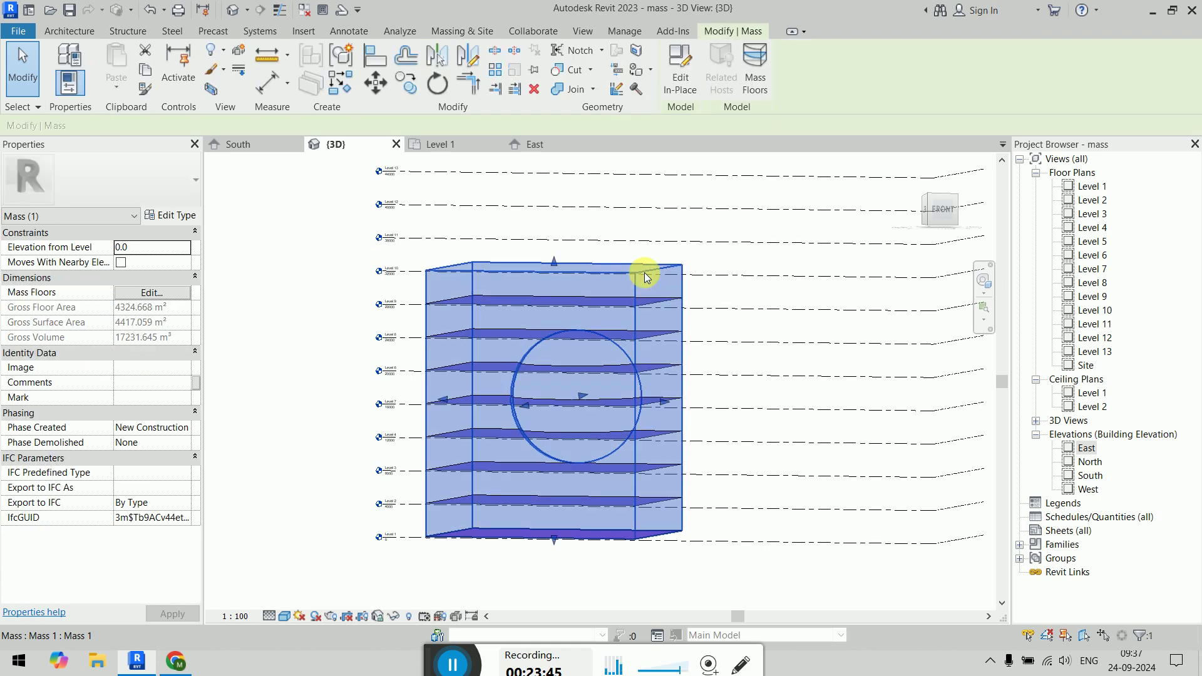
click(681, 74)
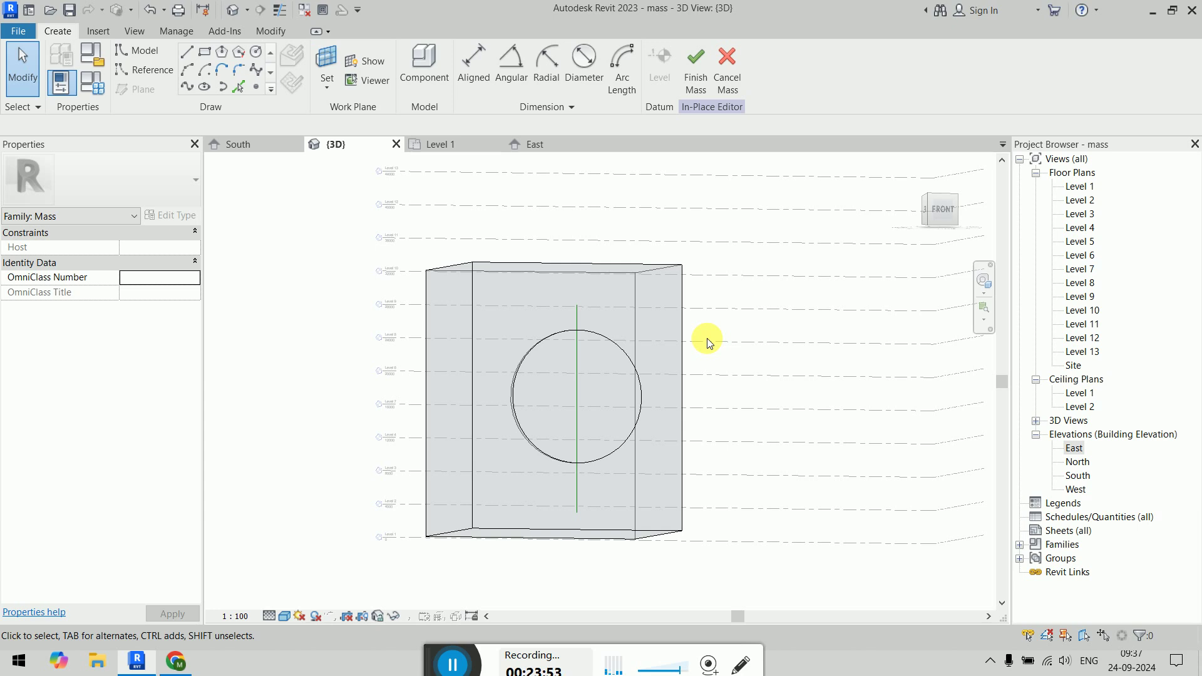
click(609, 363)
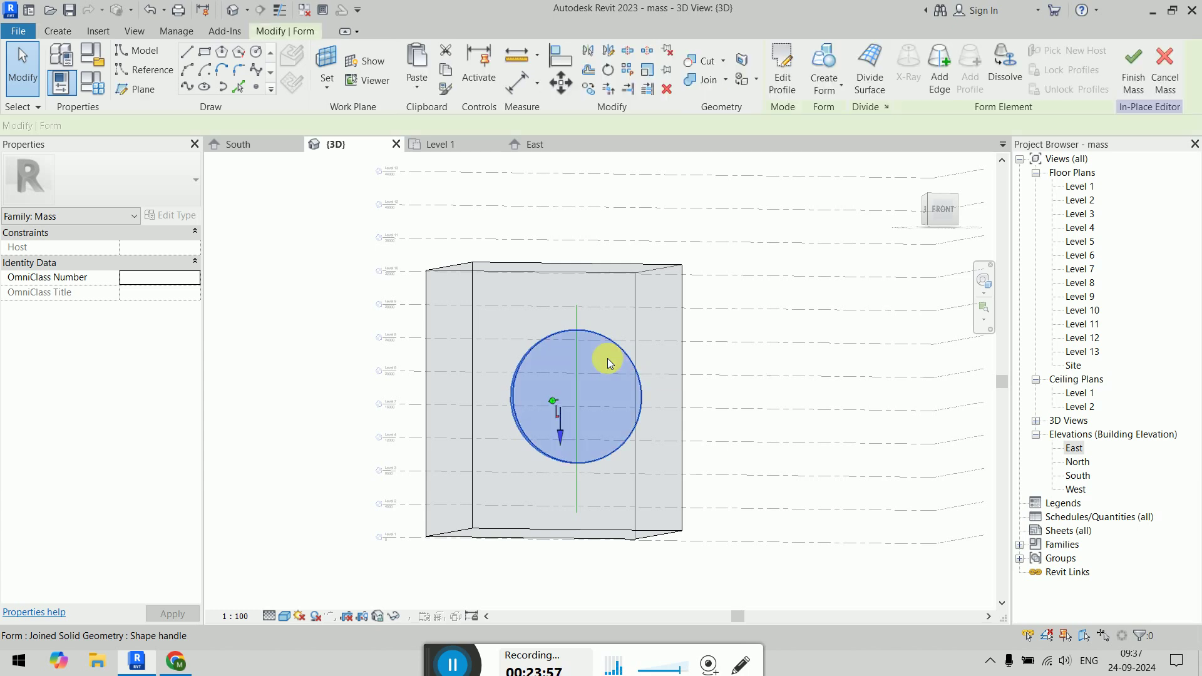
shift+middle_drag(658, 461, 793, 509)
click(869, 74)
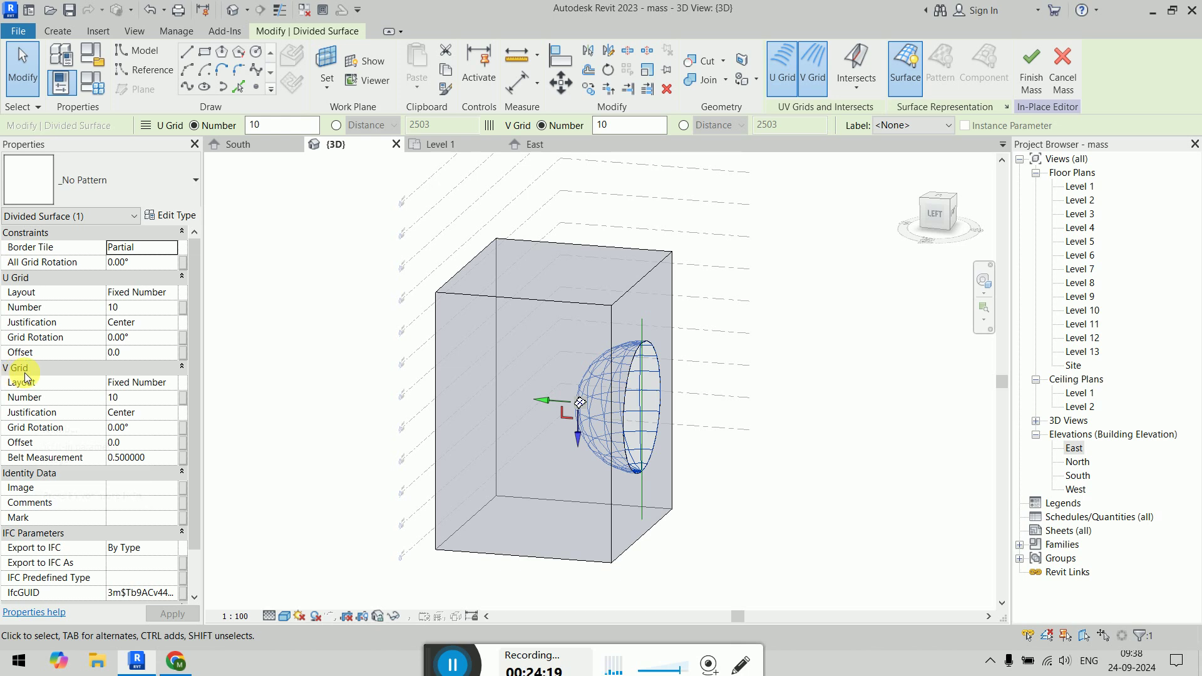
Step: Try to set the divided surface's U grid number to 4 and its V grid number to 0
click(150, 310)
double_click(150, 311)
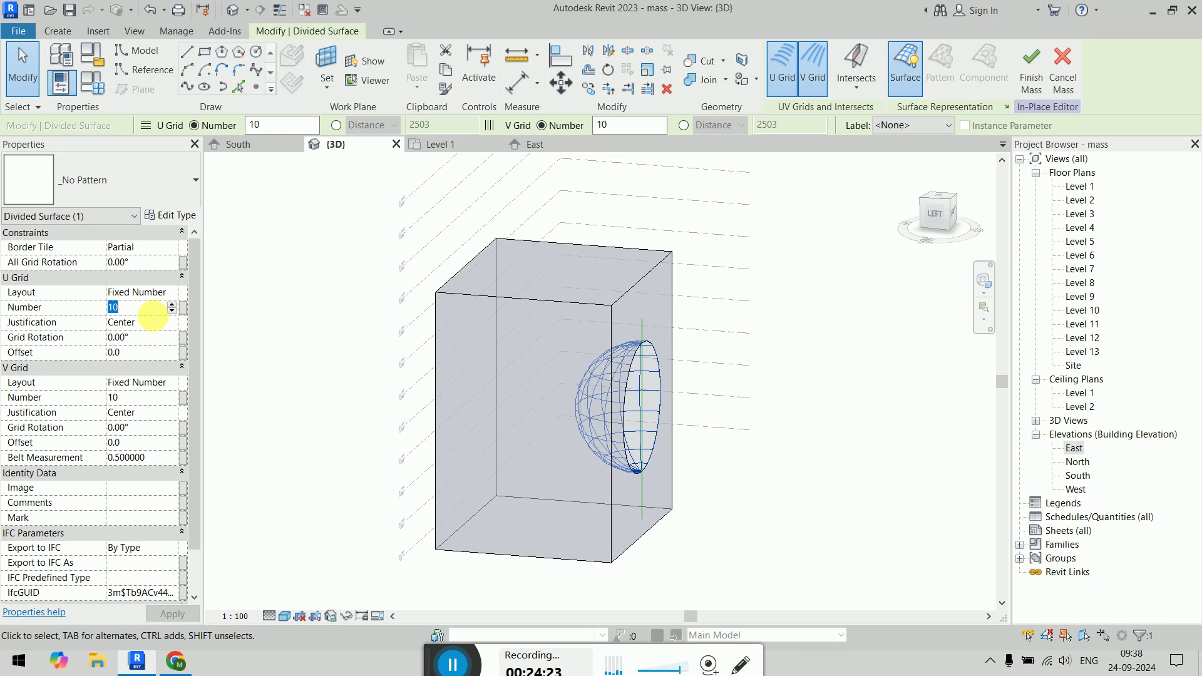
text(4)
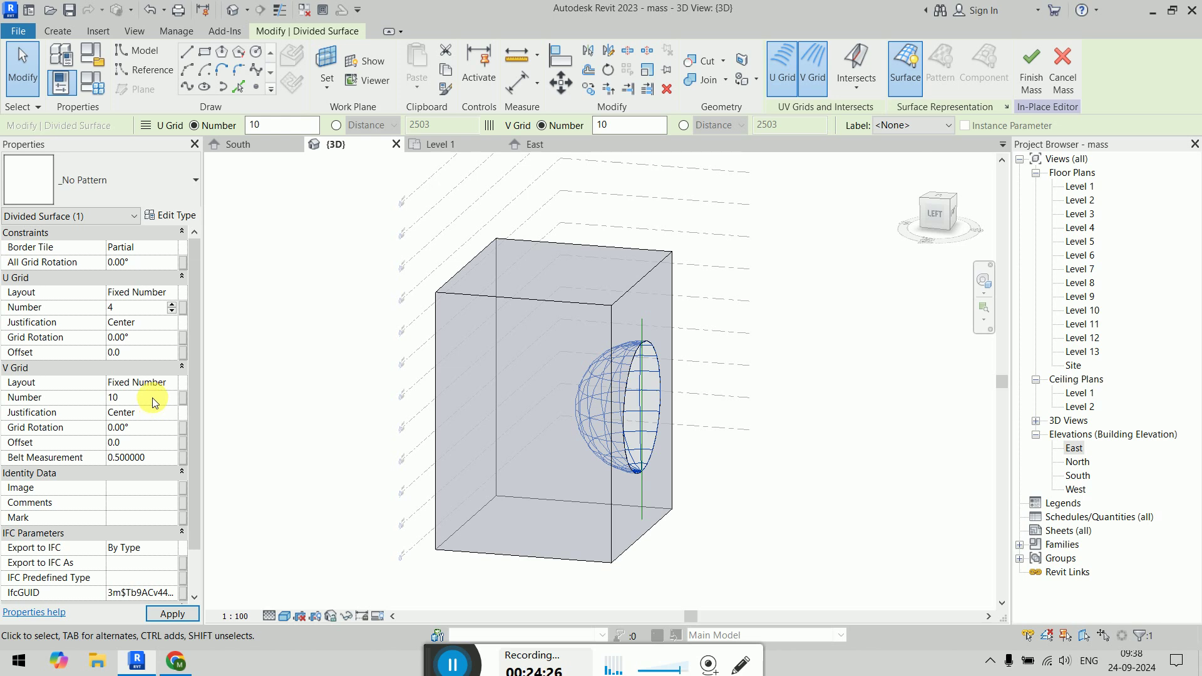
click(152, 396)
text(0)
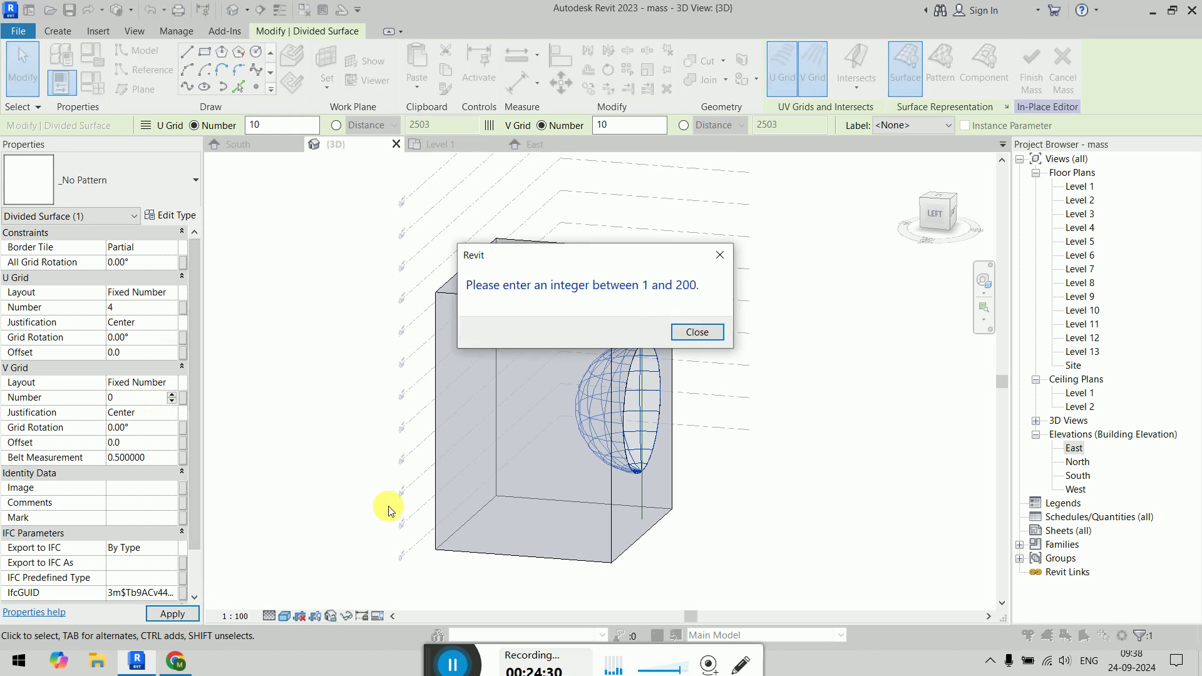
click(697, 332)
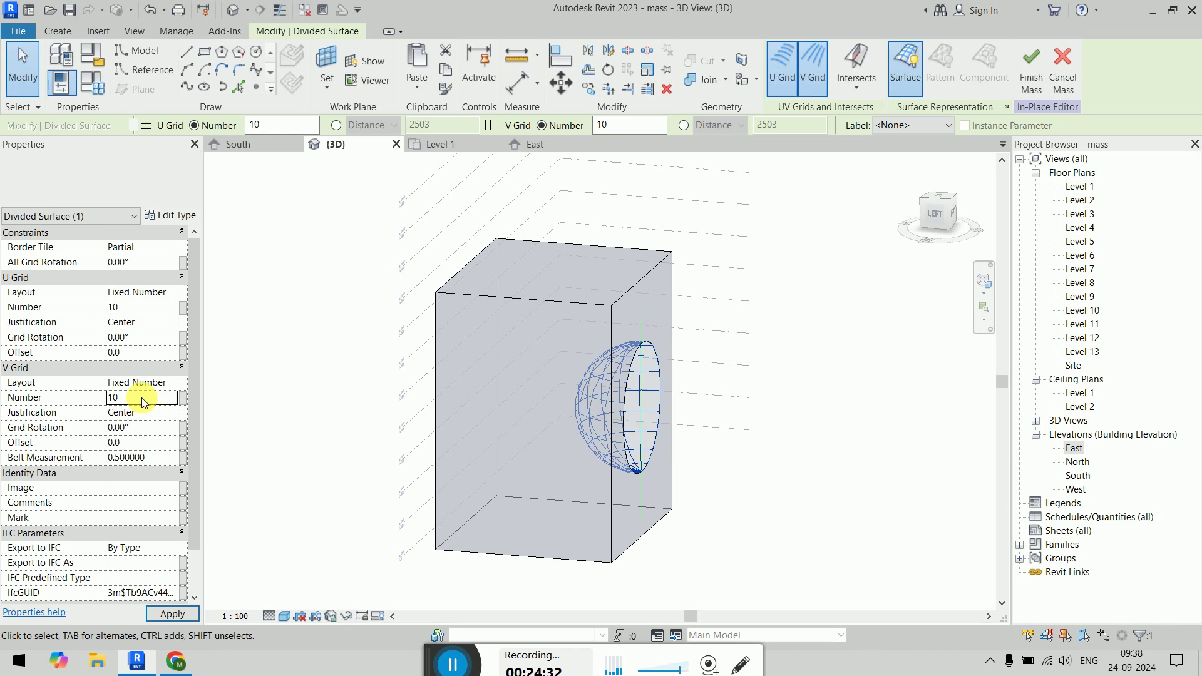
Step: Set the divided surface's V grid number to 1 and its U grid number to 4
key(BackSpace)
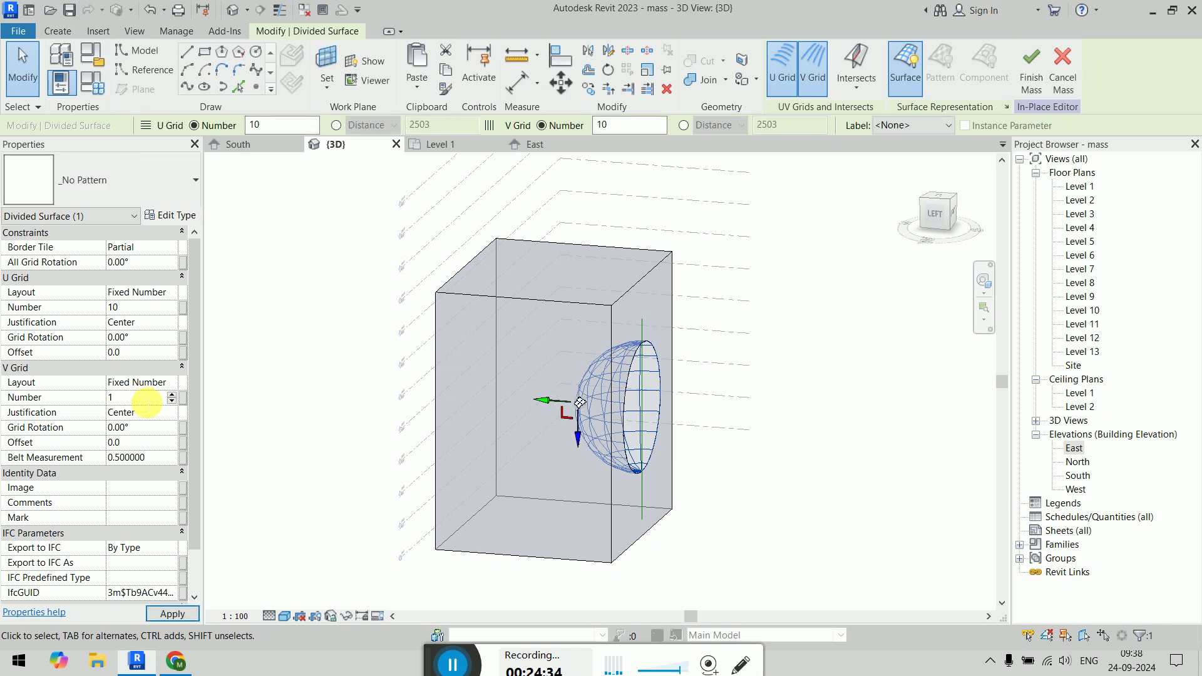
click(144, 307)
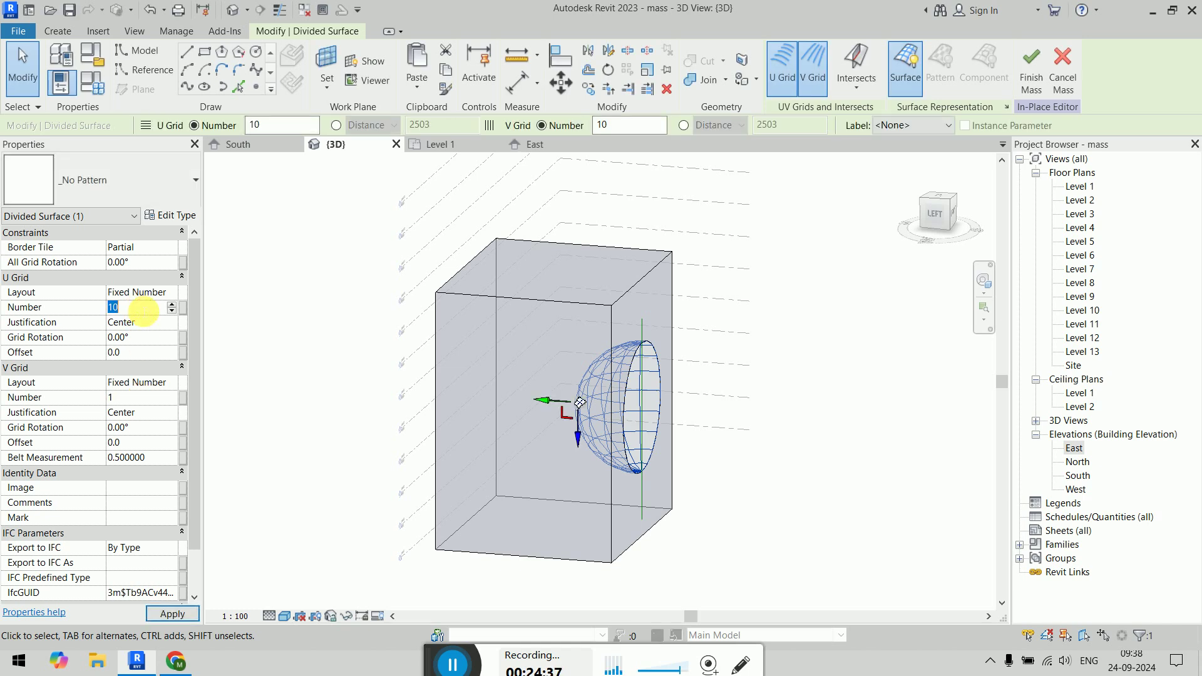
text(4)
click(182, 622)
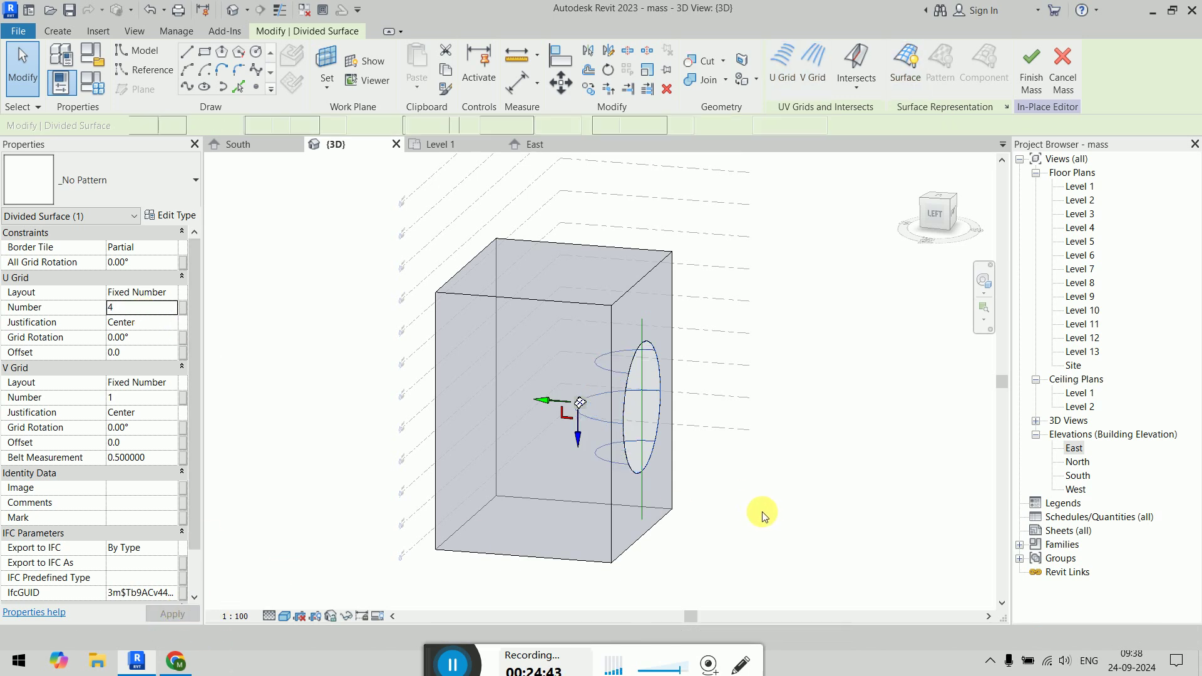
shift+middle_drag(805, 510, 762, 510)
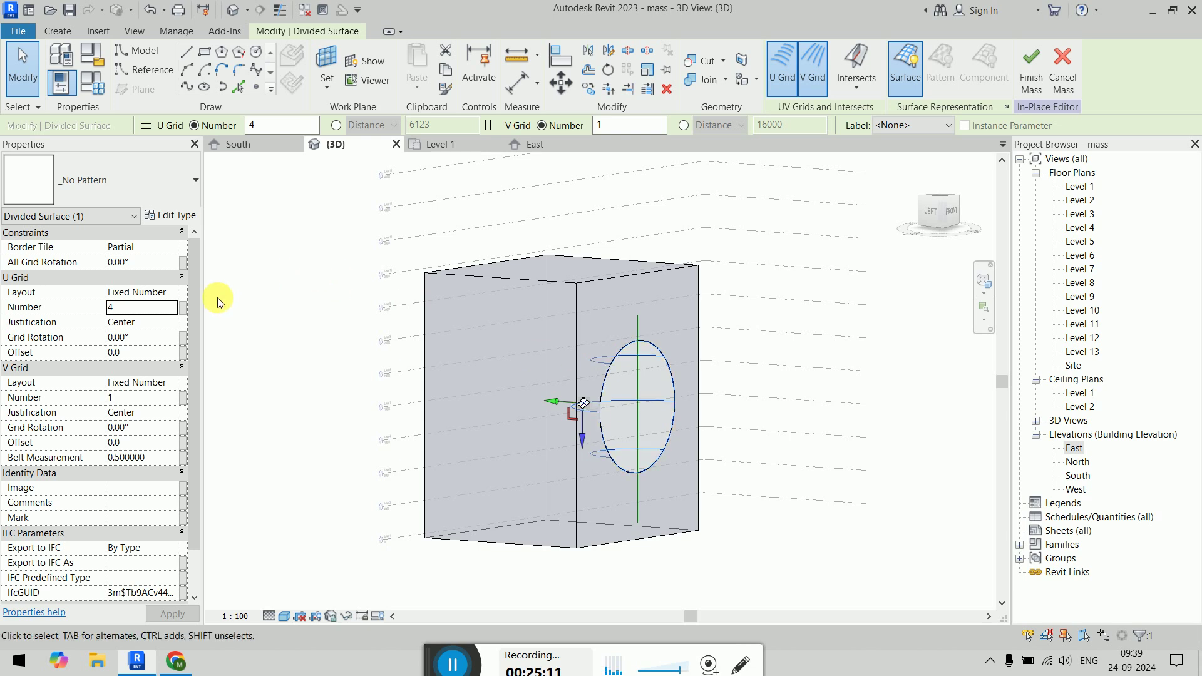
Step: Set the U grid's justification to Beginning and its offset to 50
click(173, 298)
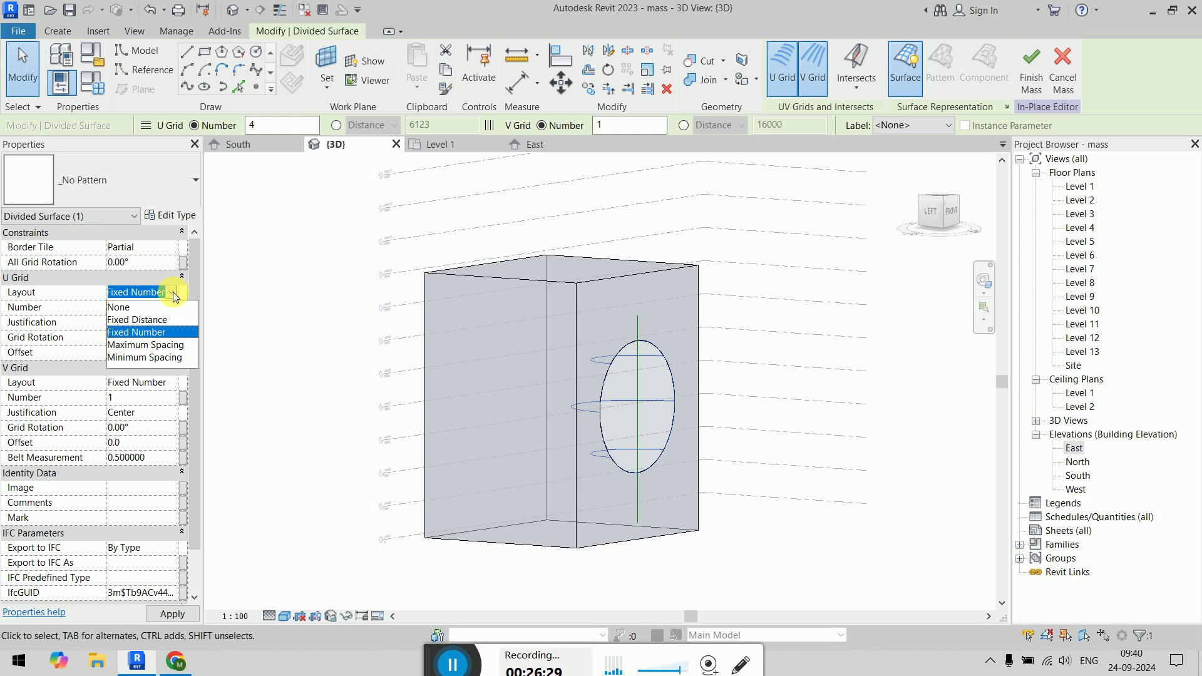
click(173, 293)
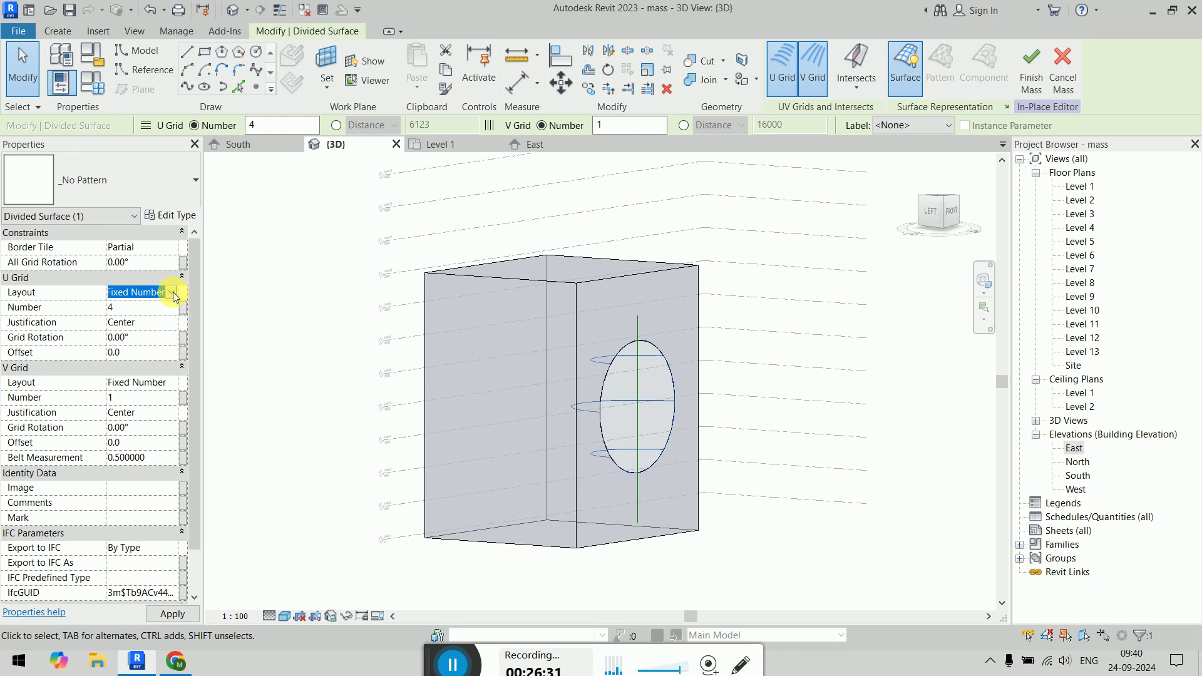
click(176, 326)
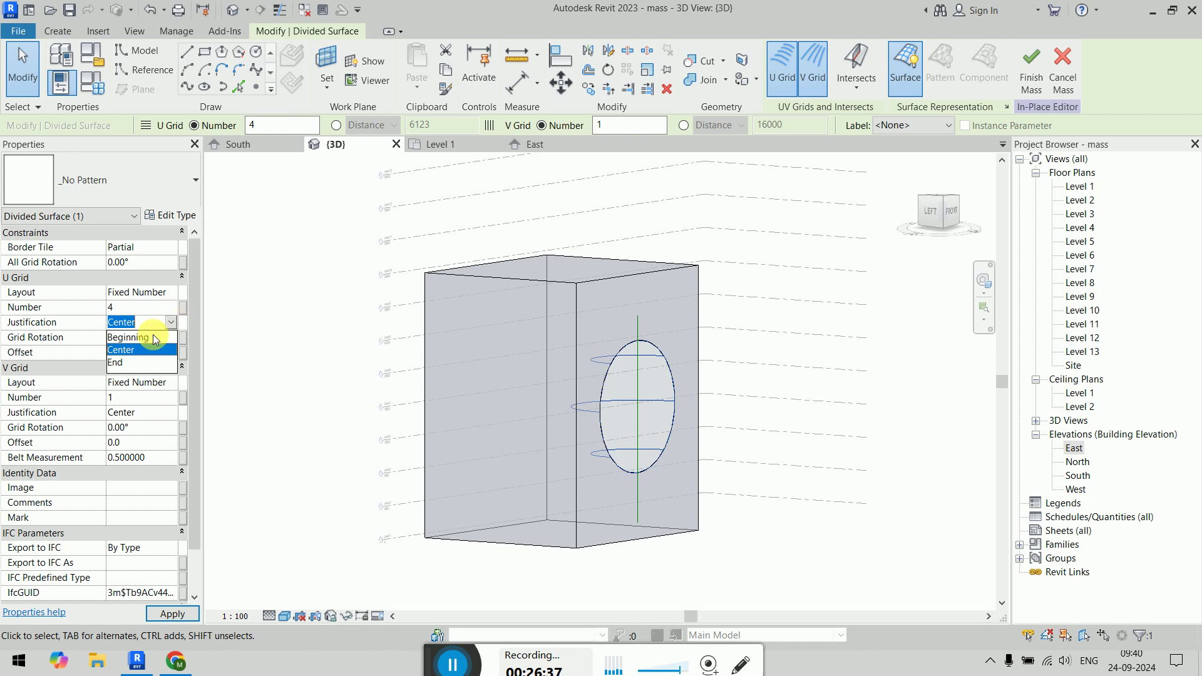
click(152, 337)
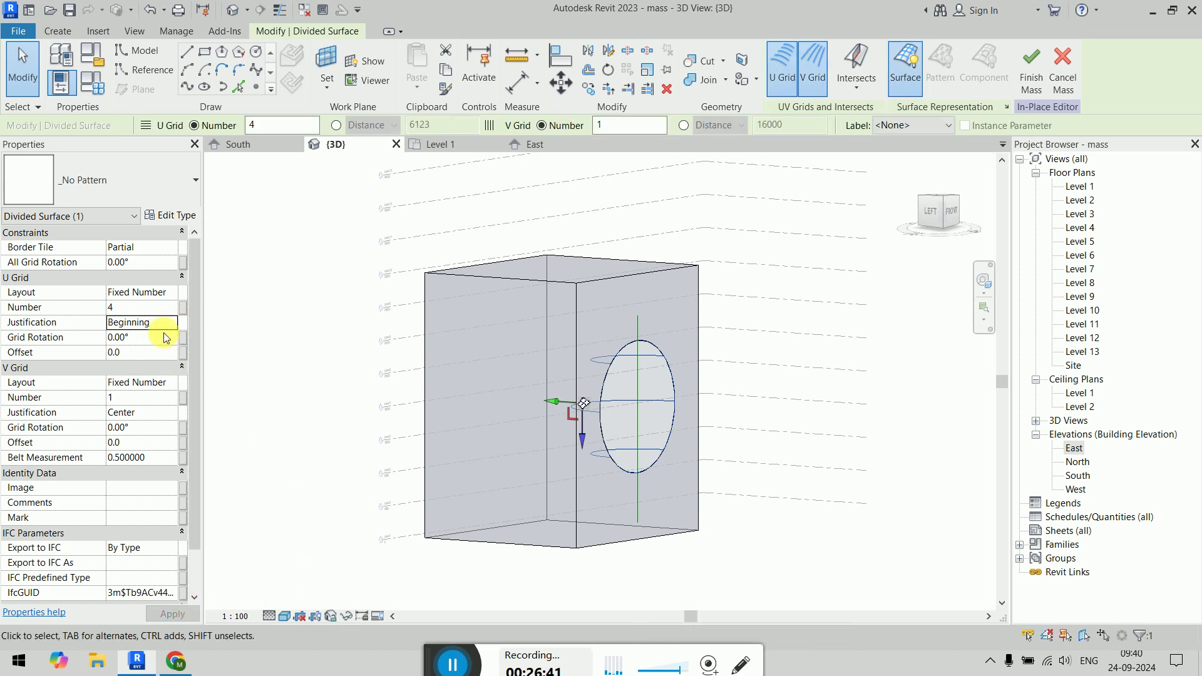
click(149, 354)
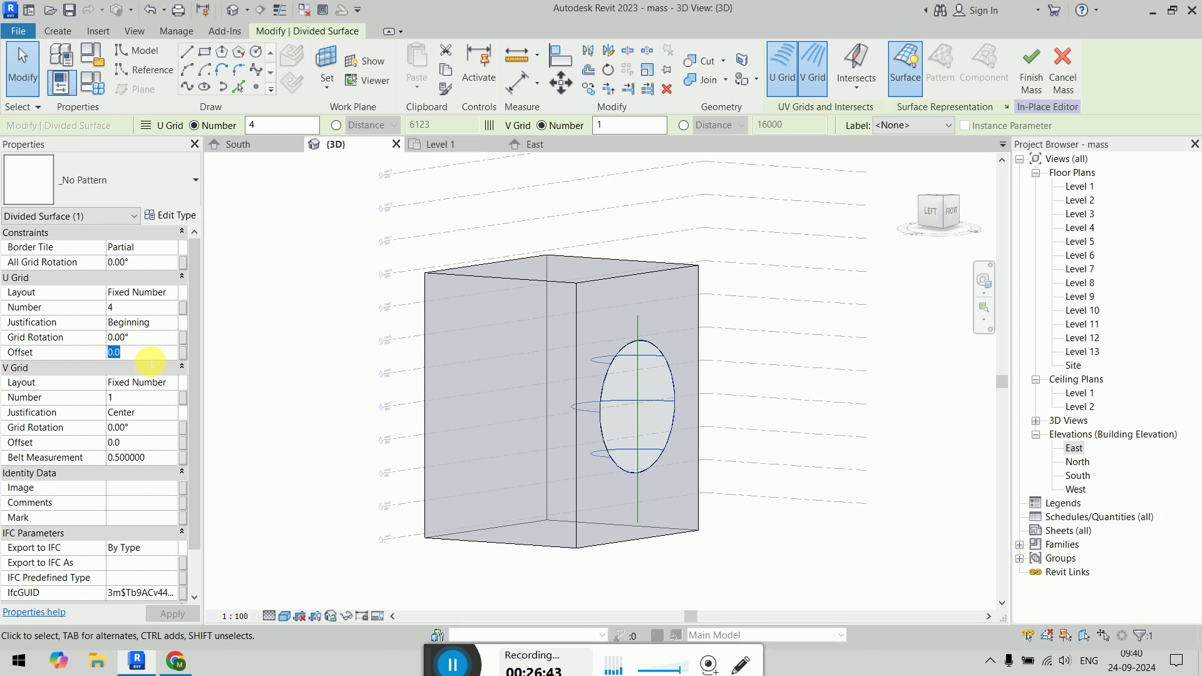
text(50)
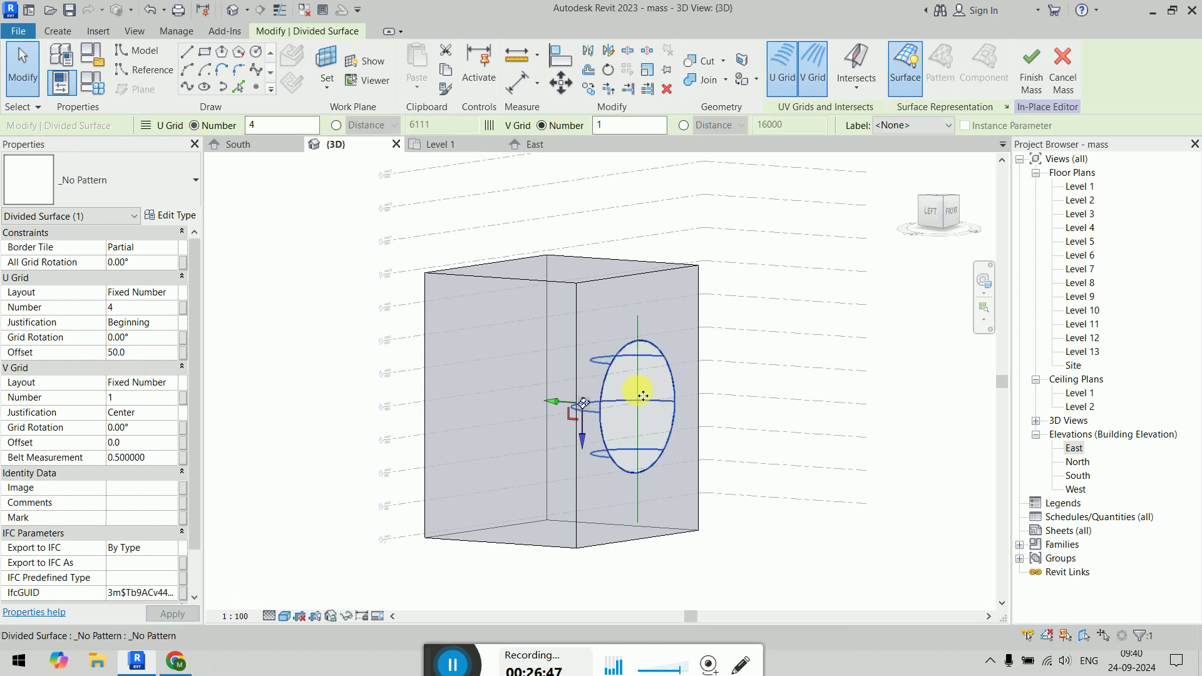
Step: Set the U grid's offset to 500 and inspect the shifted grid lines on the recess
click(146, 352)
text(500)
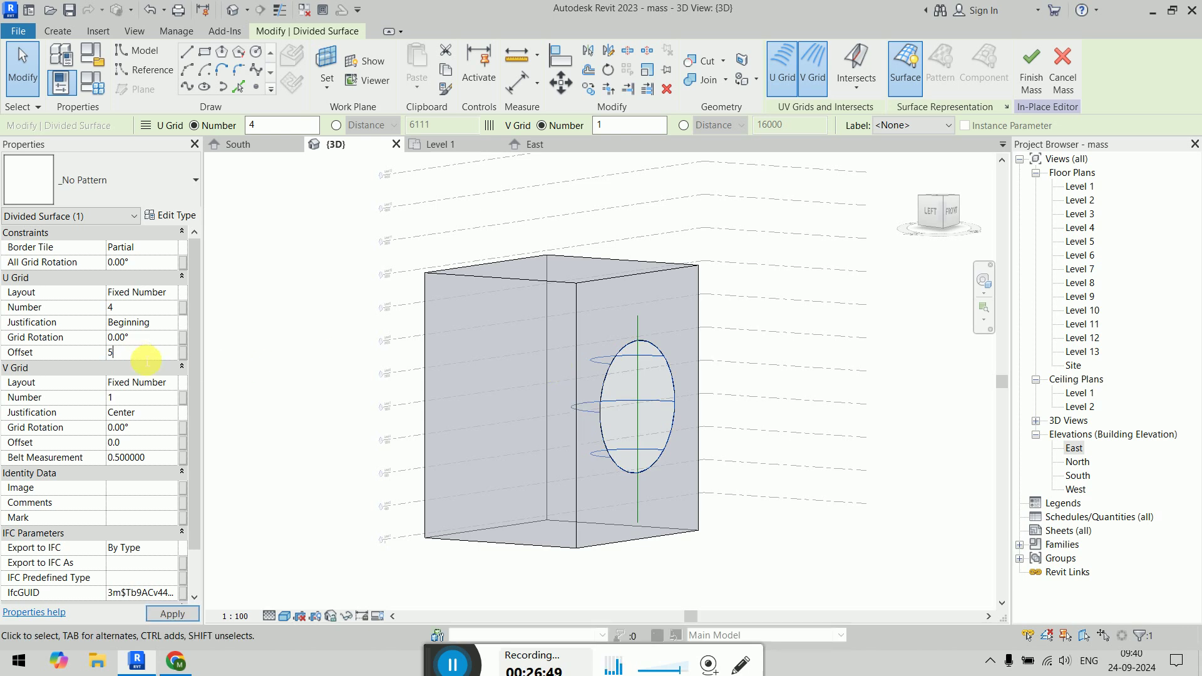
click(173, 614)
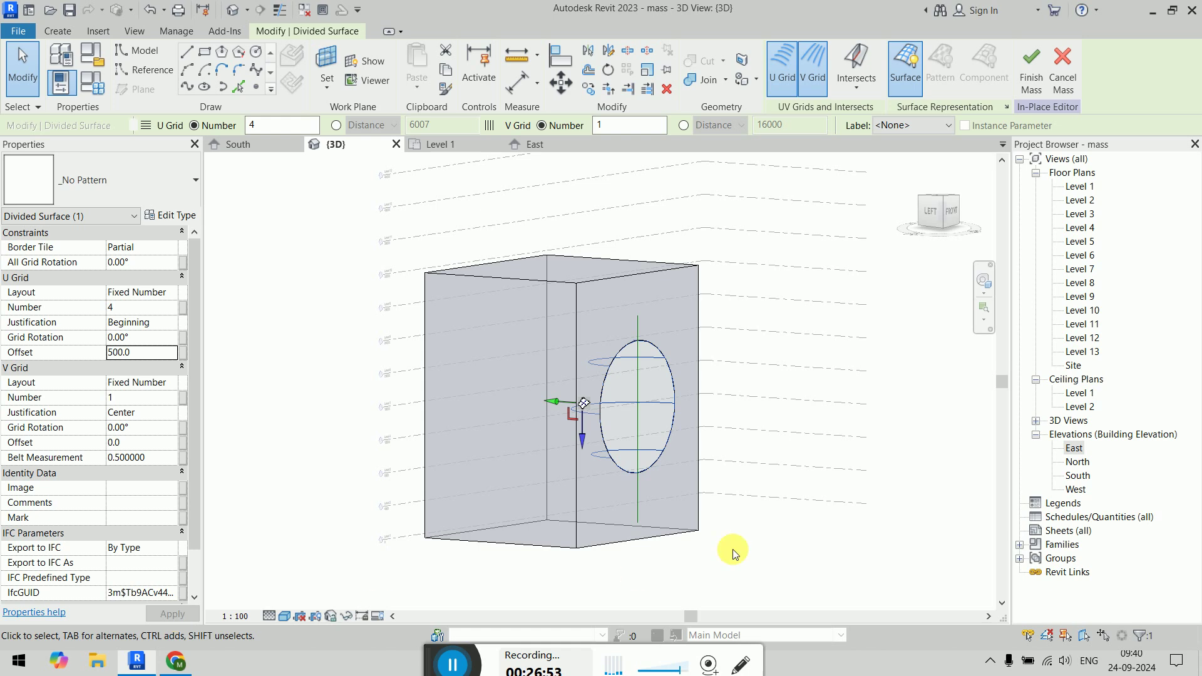
scroll(663, 345, up, 4)
middle_drag(675, 432, 644, 327)
scroll(614, 317, down, 2)
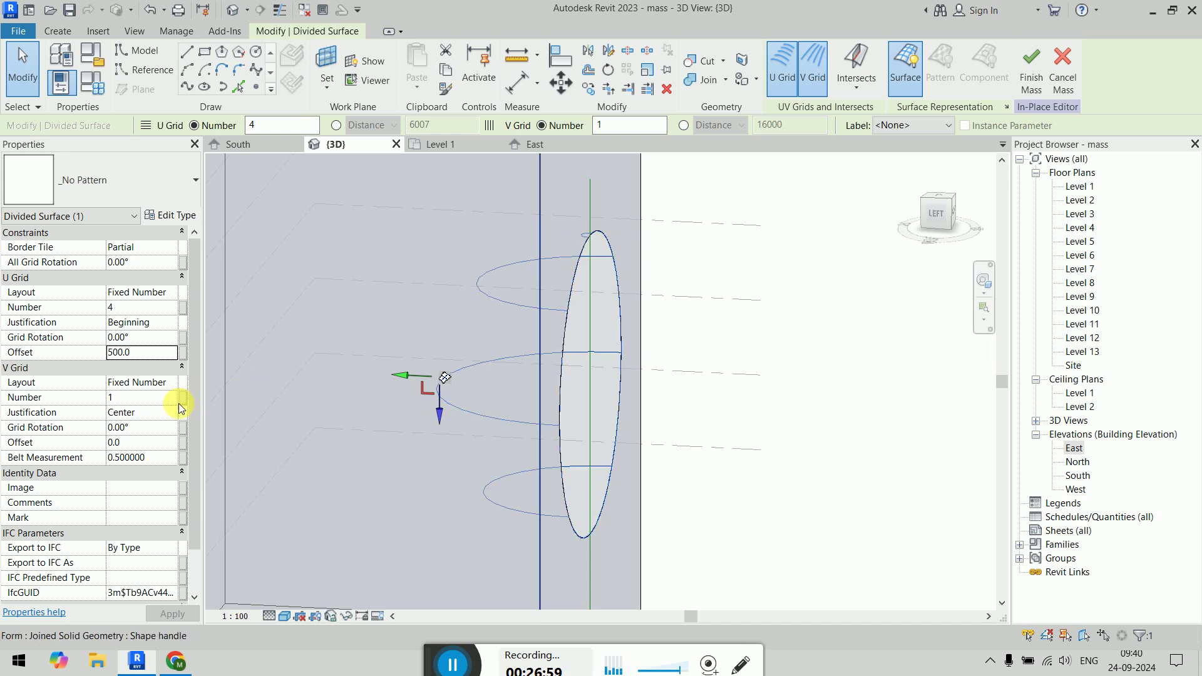
Step: Reset the U grid's offset to 0 and its justification to Center
click(163, 354)
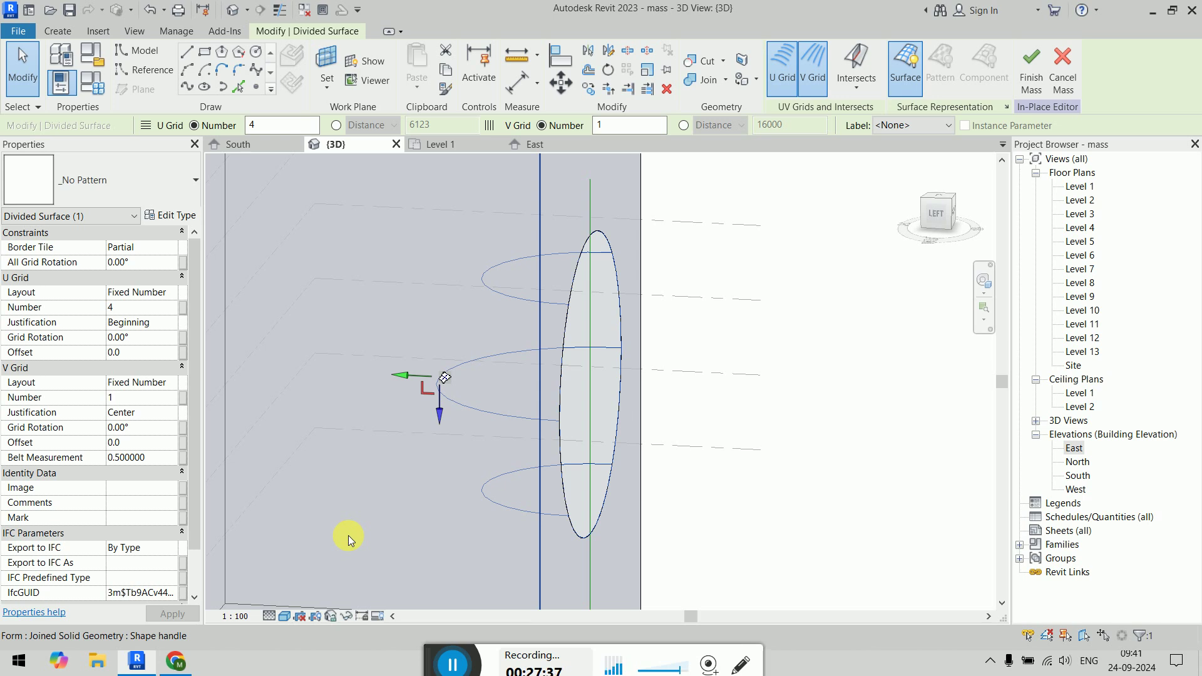
click(176, 325)
click(143, 342)
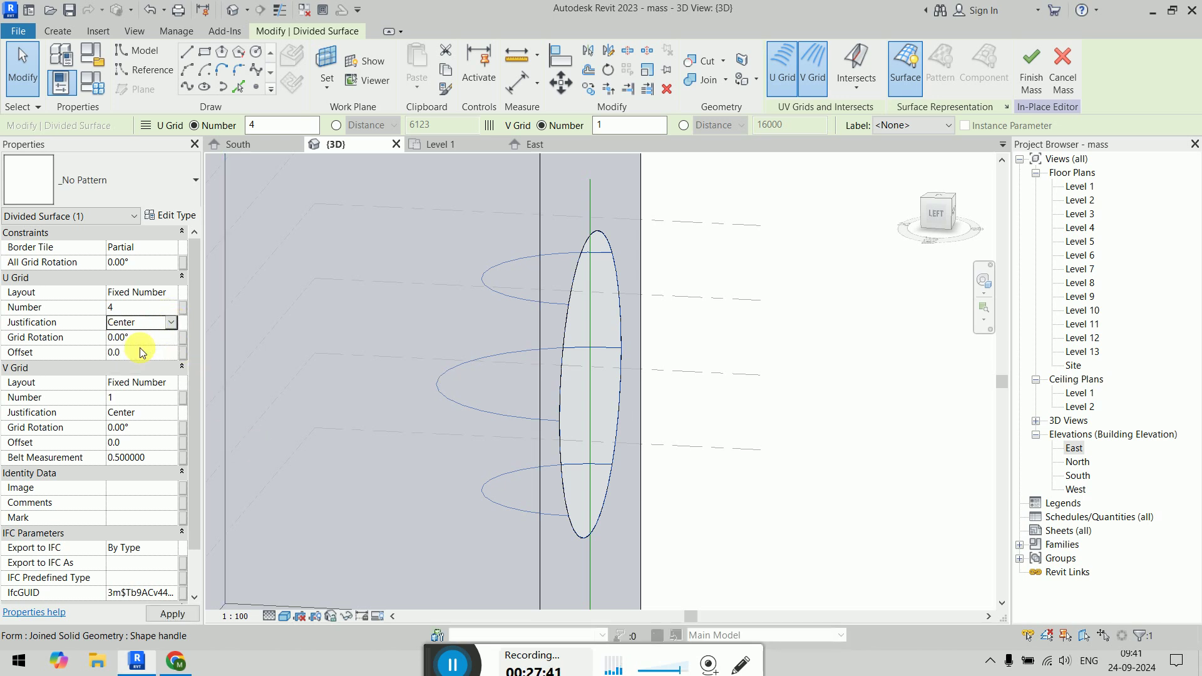
click(175, 614)
click(656, 377)
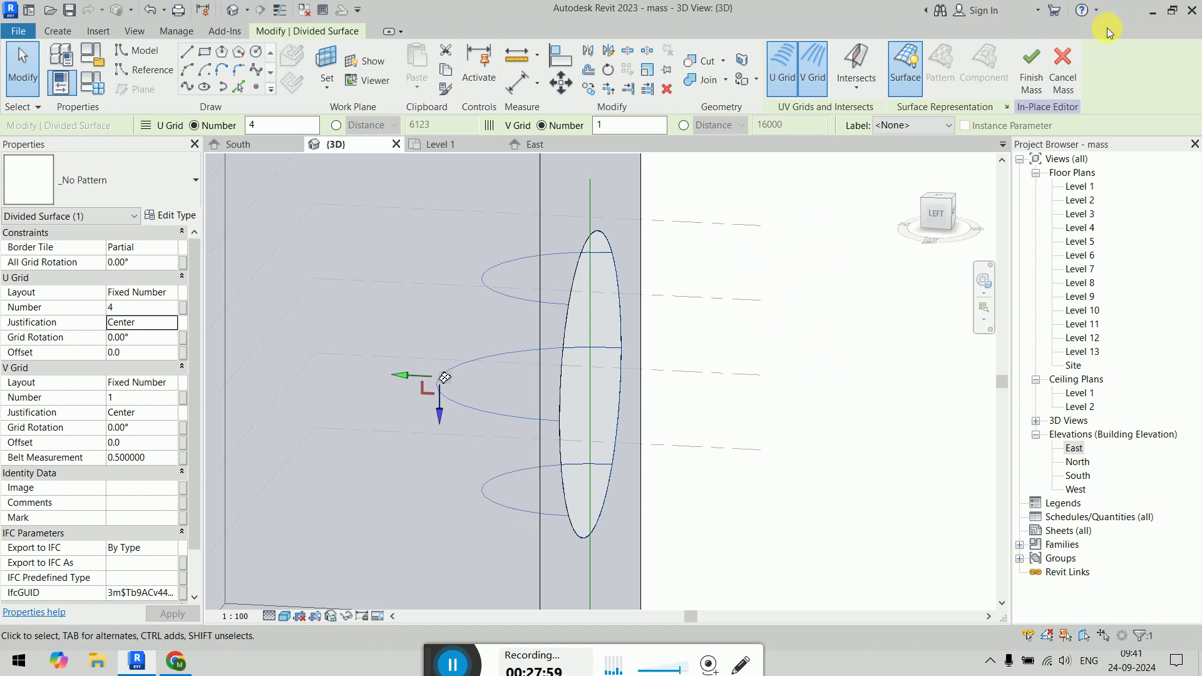
Step: Finish editing the in-place mass and compare the recess's division lines with the mass floors
click(1031, 69)
click(808, 341)
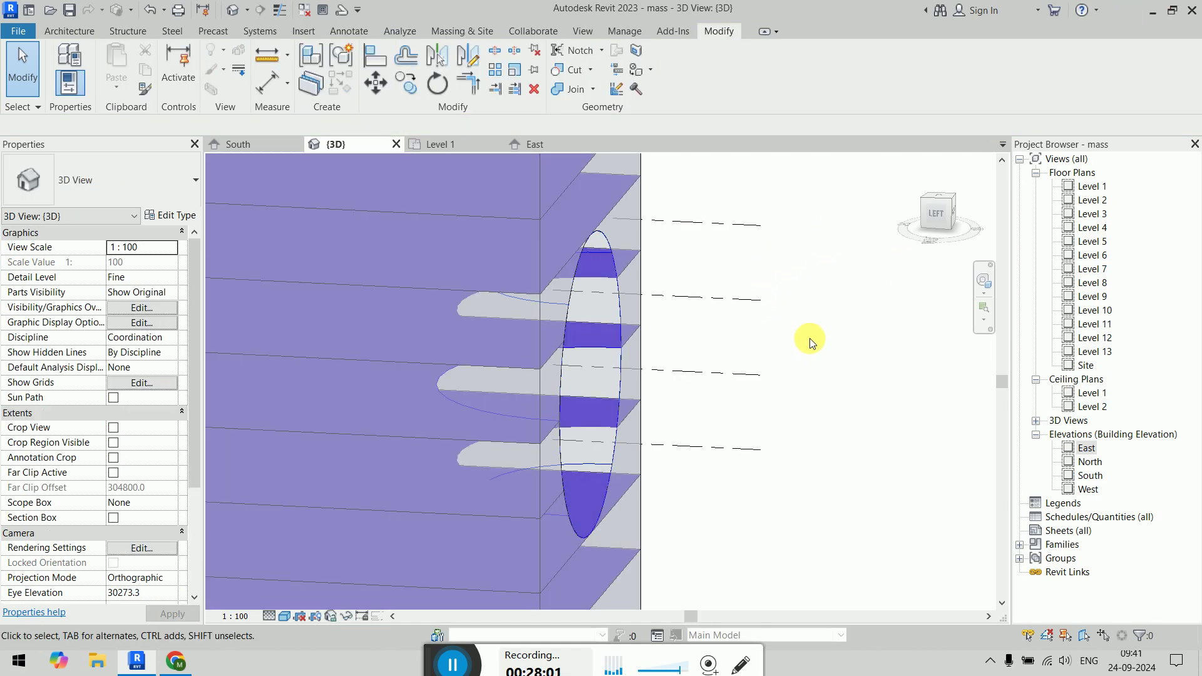
scroll(810, 376, down, 3)
mouse_move(825, 491)
shift+middle_down()
mouse_move(719, 314)
mouse_move(606, 354)
mouse_move(566, 394)
mouse_move(642, 456)
mouse_move(657, 445)
mouse_move(679, 357)
mouse_move(671, 398)
mouse_move(688, 408)
mouse_move(684, 397)
shift+middle_up()
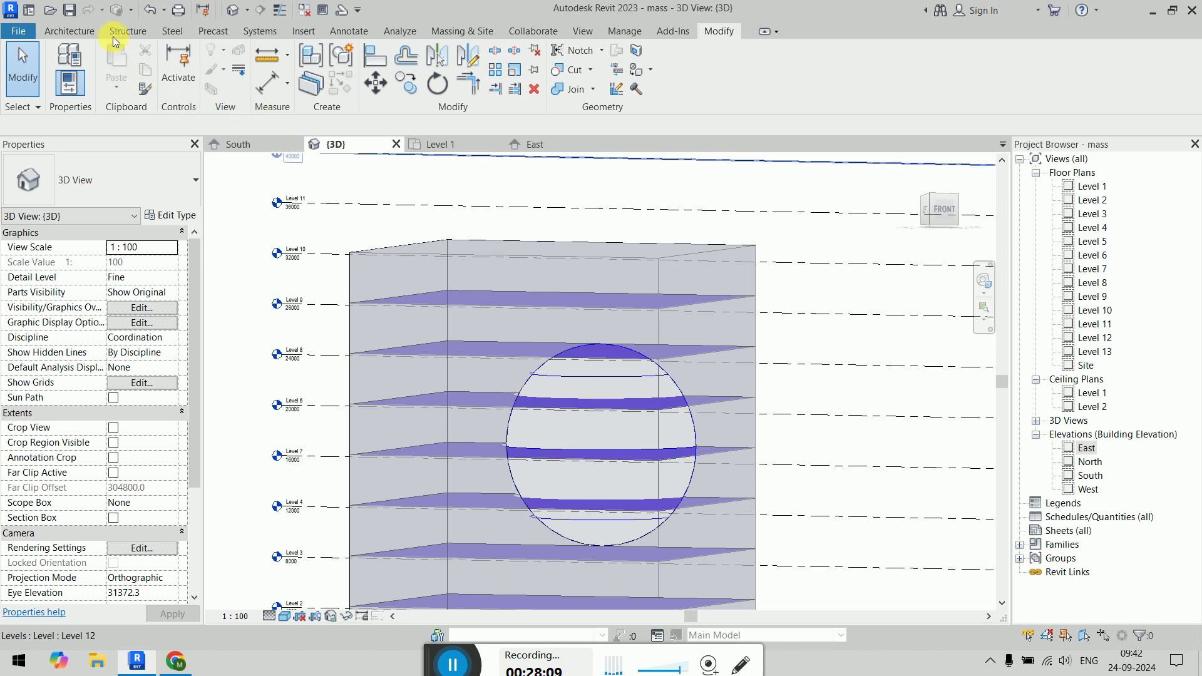
Step: Create a 1500 x 3000mm curtain system by face on the hemispherical recess surface and inspect its grid
click(463, 31)
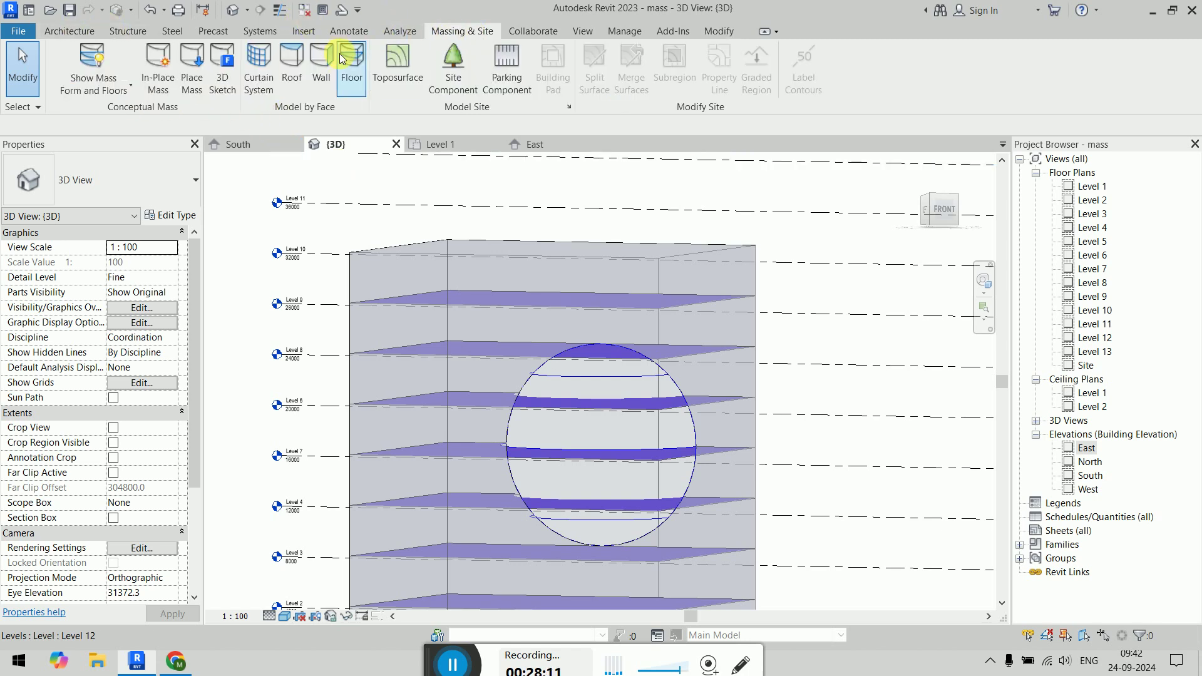
click(257, 60)
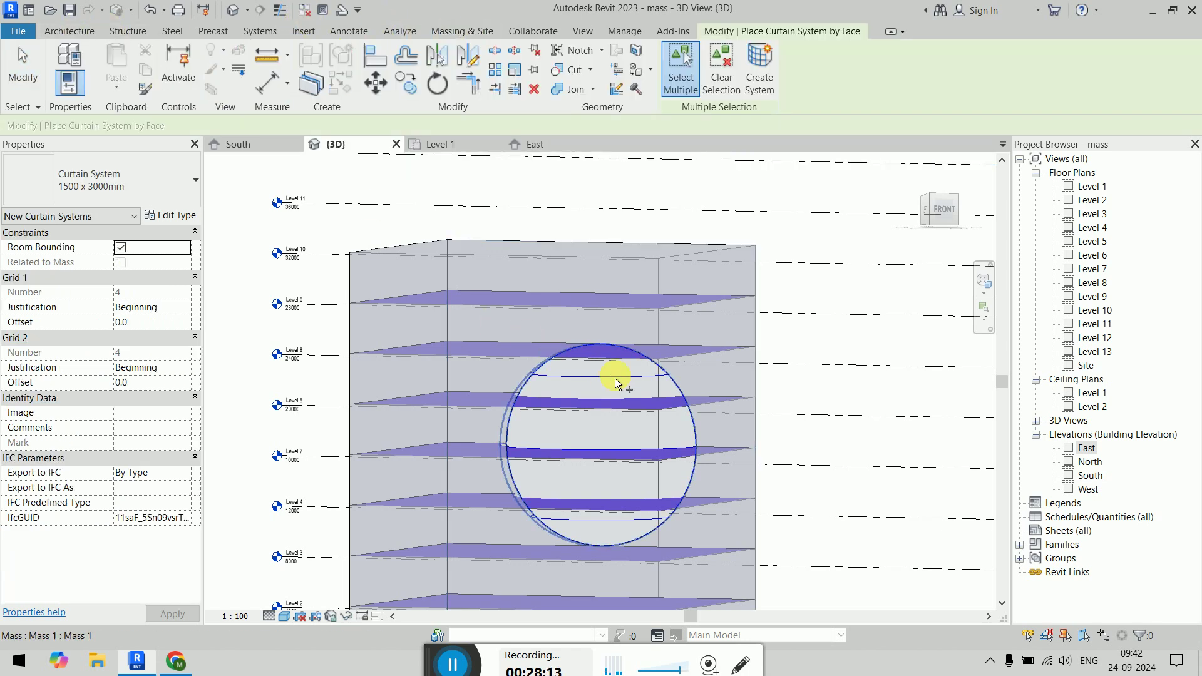
shift+middle_drag(597, 376, 615, 251)
shift+middle_drag(635, 376, 774, 525)
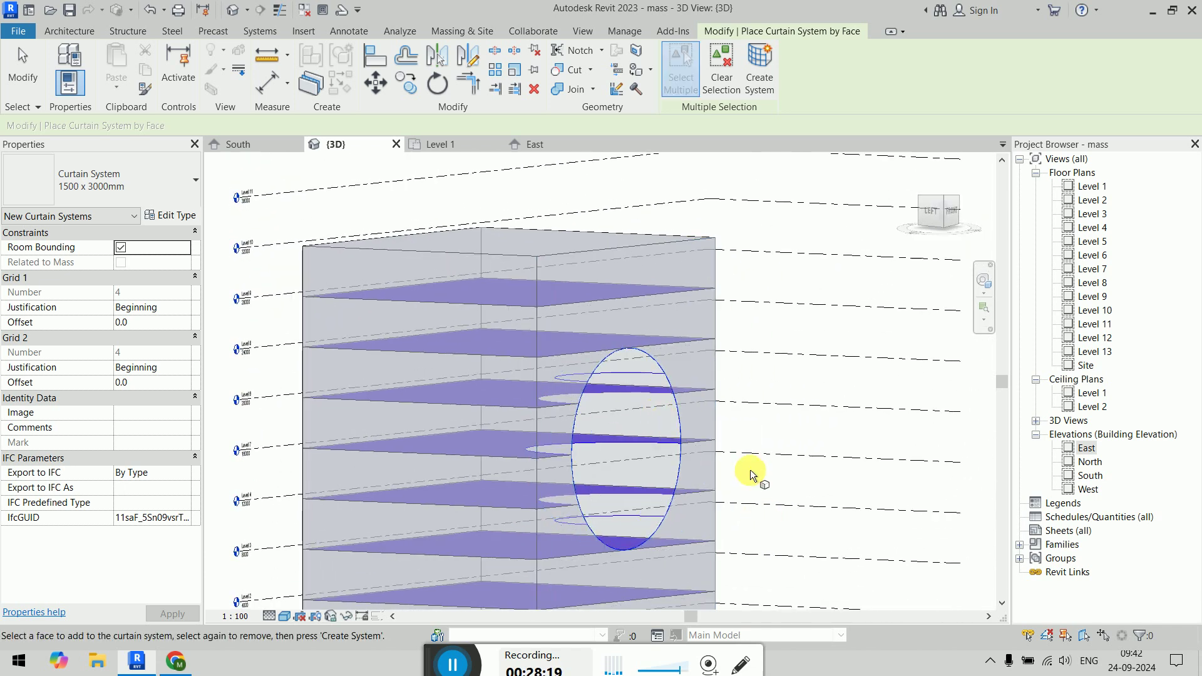
mouse_move(805, 408)
shift+middle_down()
mouse_move(797, 416)
mouse_move(838, 410)
mouse_move(810, 394)
shift+middle_up()
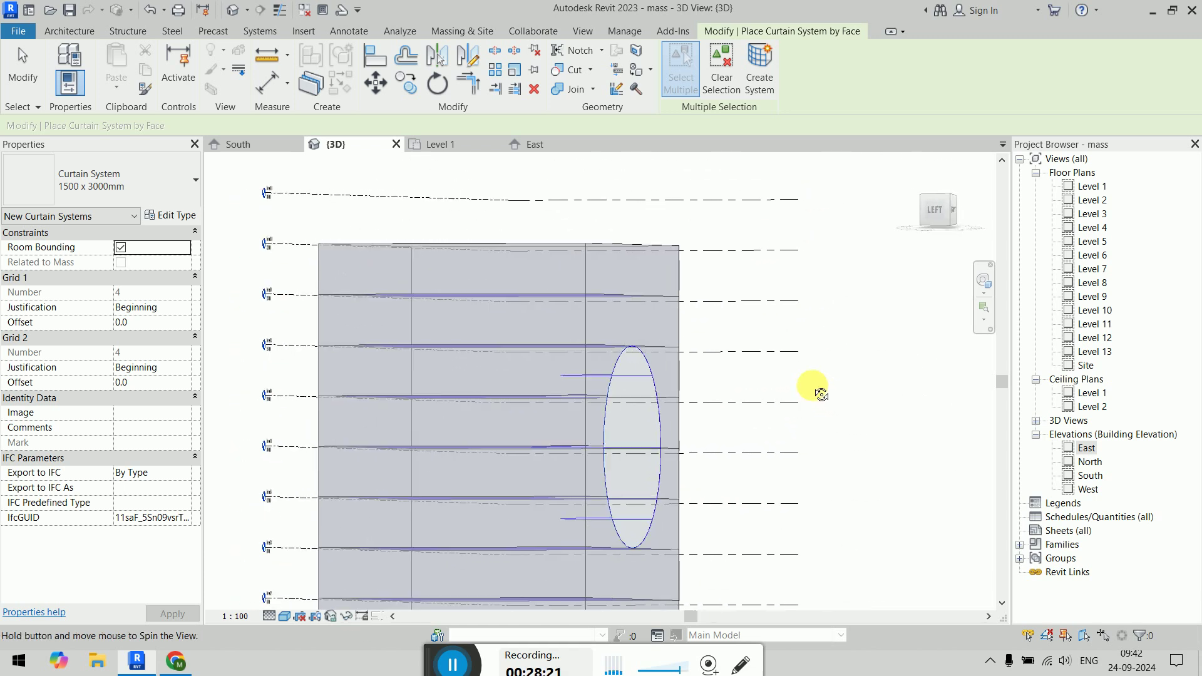
click(640, 438)
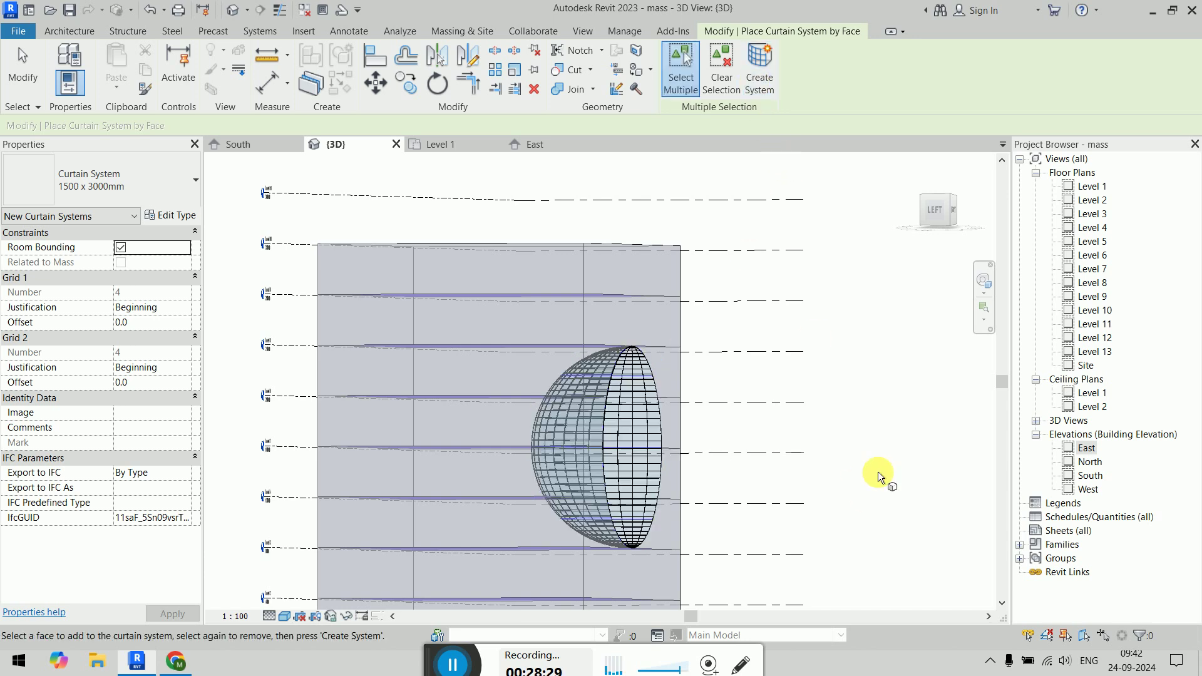
shift+middle_drag(845, 407, 798, 462)
Step: Undo the curtain system and the finishing of the mass to return to in-place mass editing
key(ctrl+z)
key(ctrl+z)
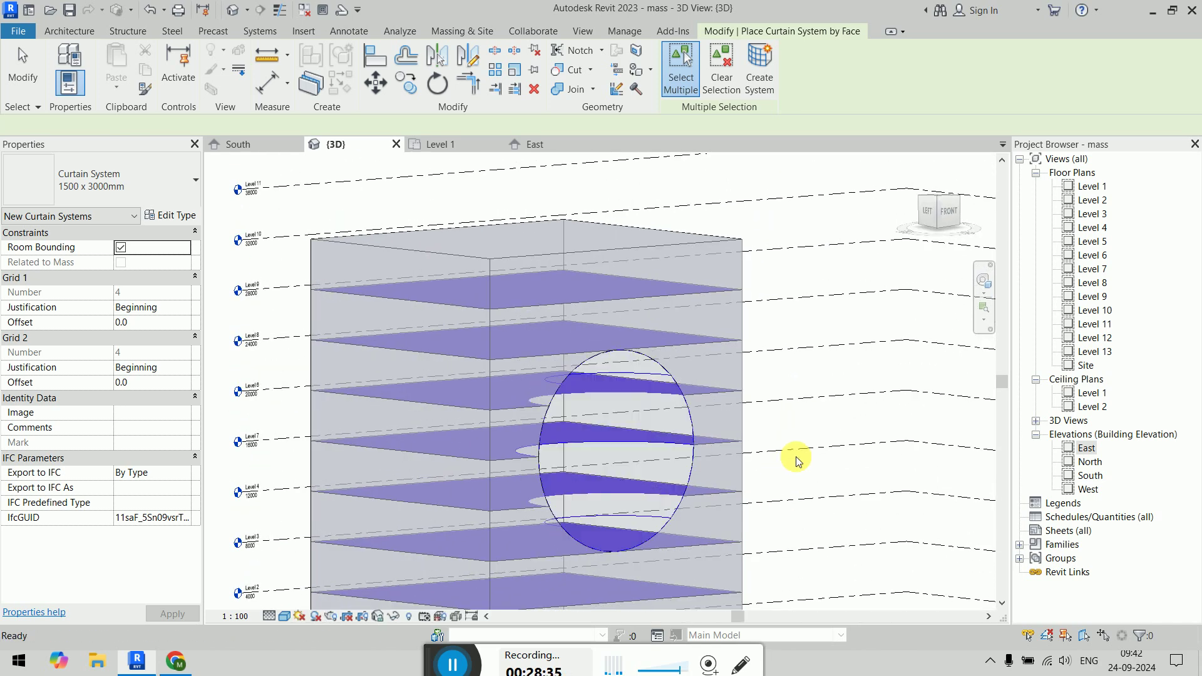
key(Escape)
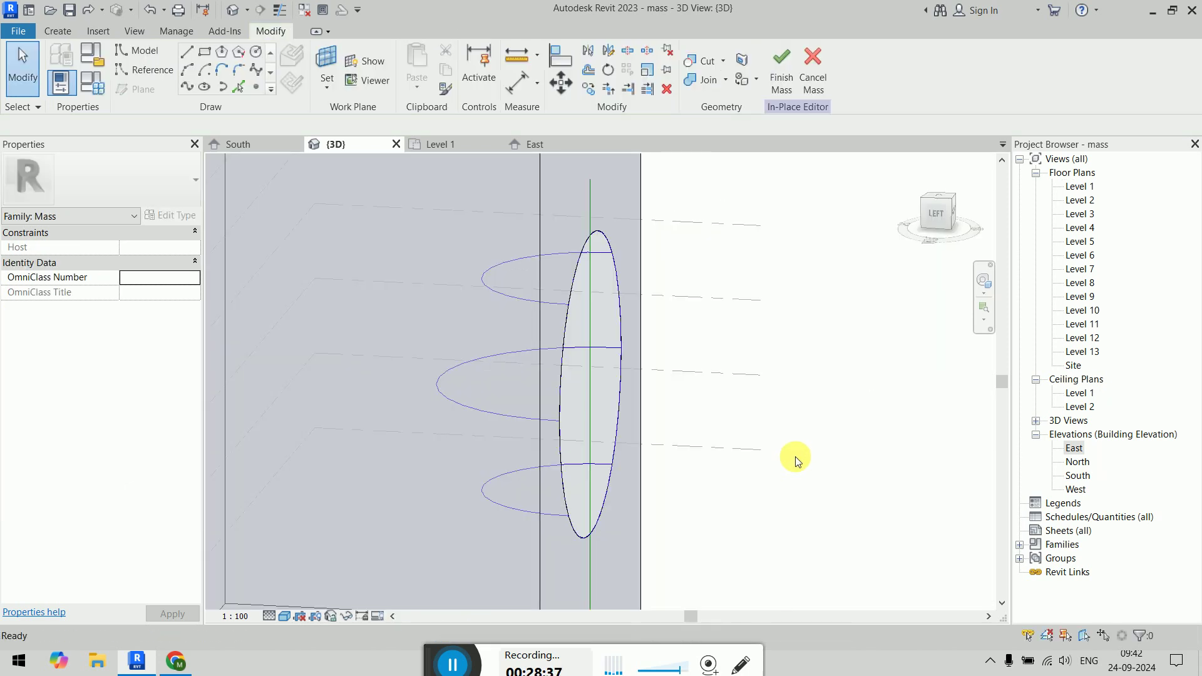
Step: Apply the Triangle (flat) pattern to the recess's divided surface and inspect the patterned recess in the mass
shift+middle_drag(748, 404, 693, 363)
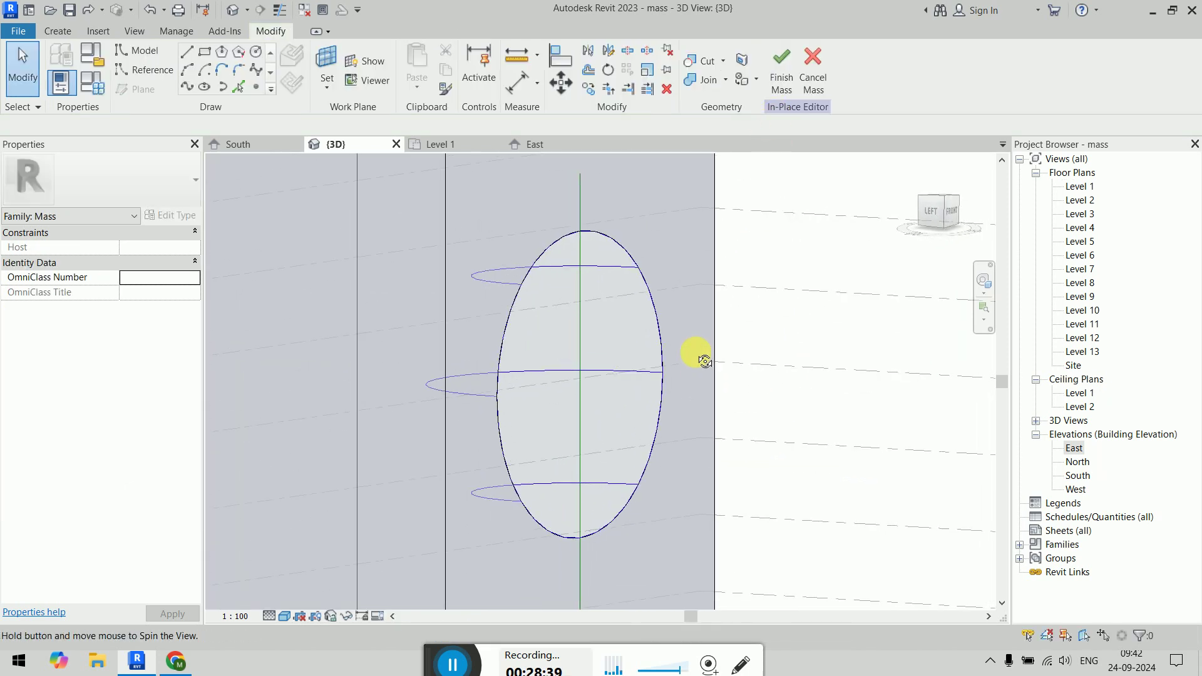
click(652, 303)
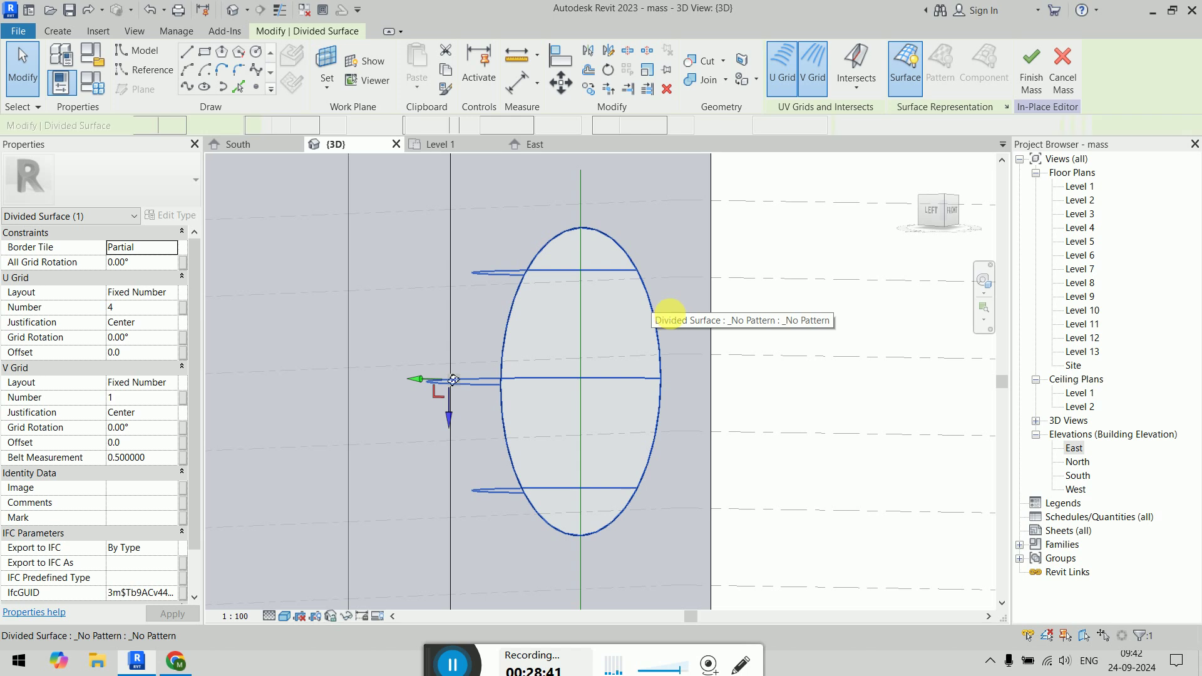
shift+middle_drag(857, 369, 727, 385)
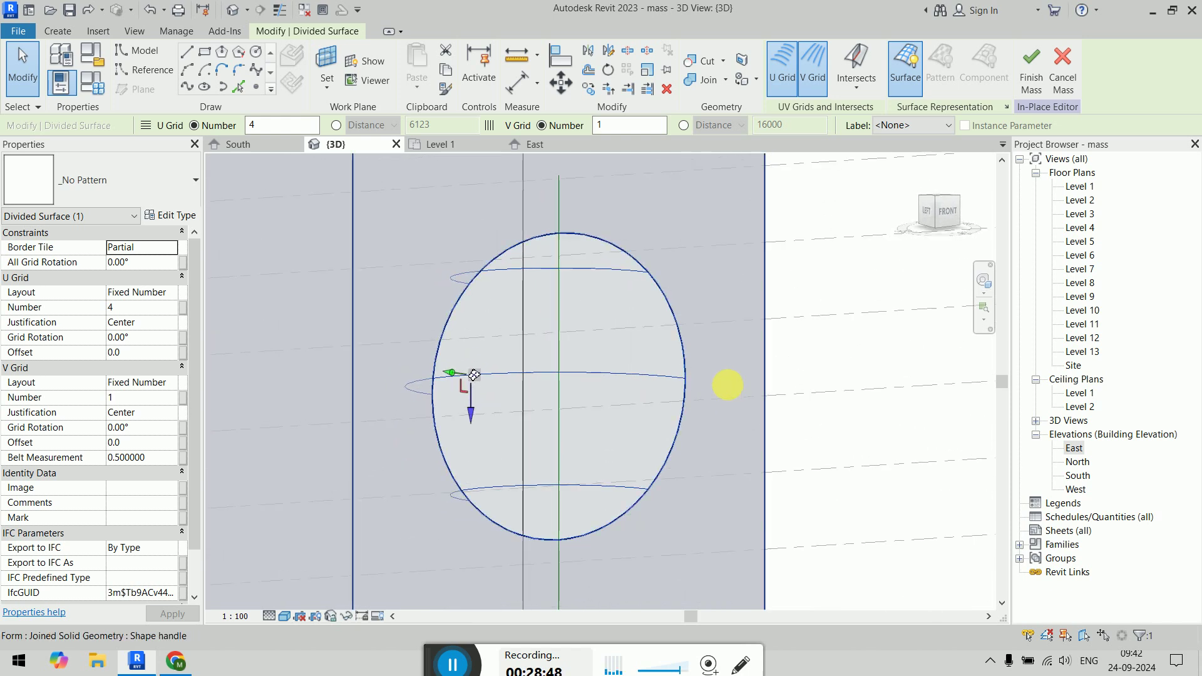
click(159, 182)
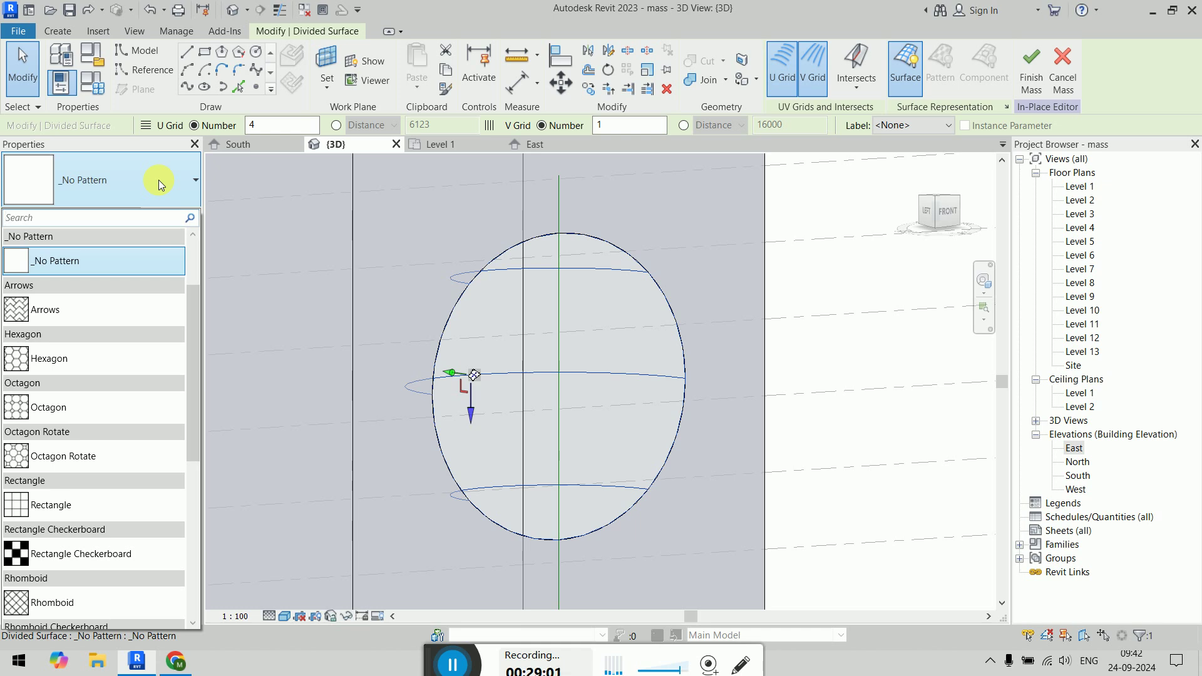
scroll(132, 371, down, 3)
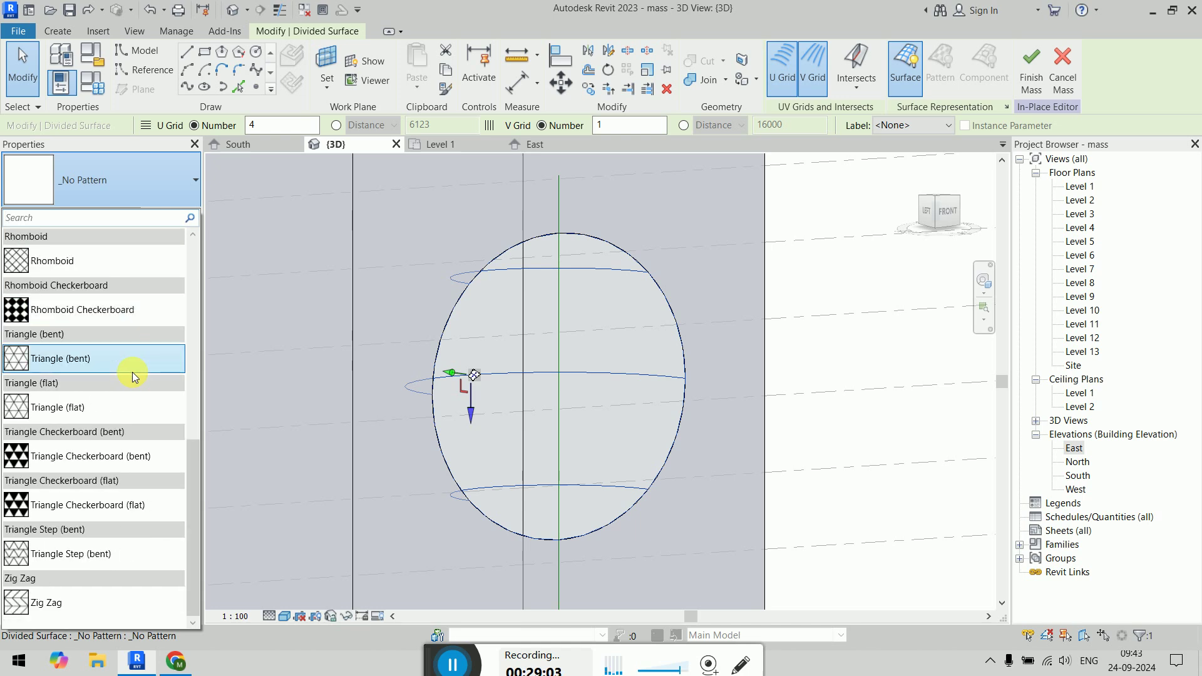
click(126, 410)
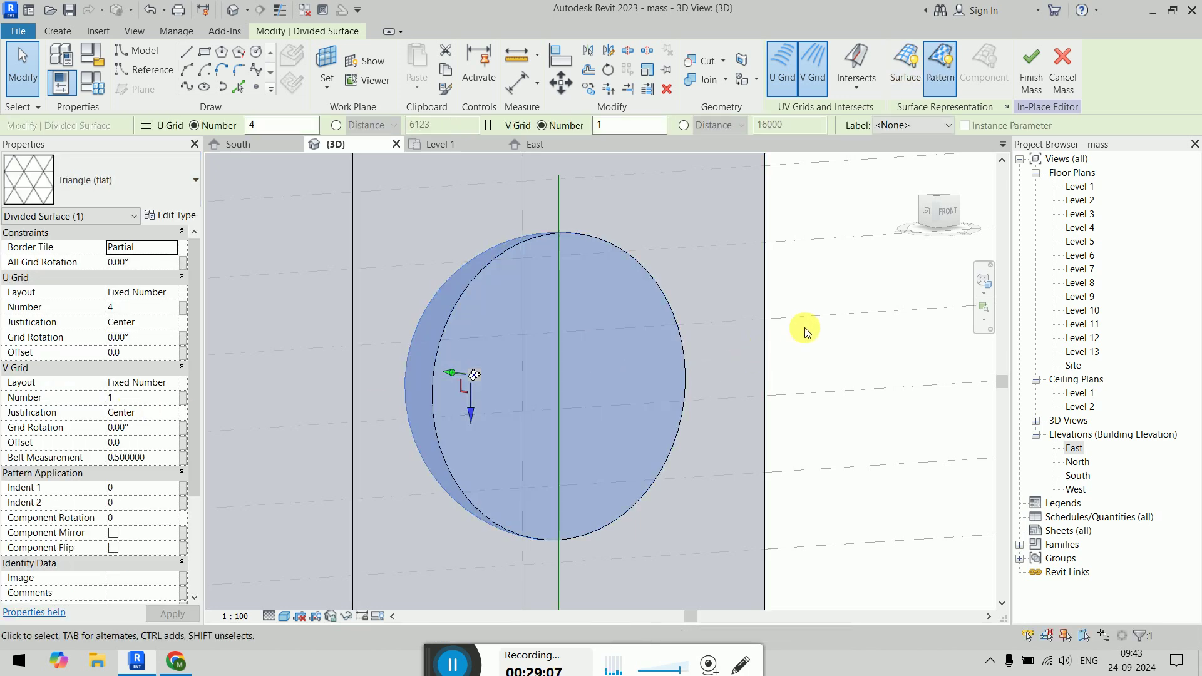
shift+middle_drag(622, 419, 703, 486)
scroll(679, 375, down, 3)
click(789, 397)
shift+middle_drag(779, 453, 625, 324)
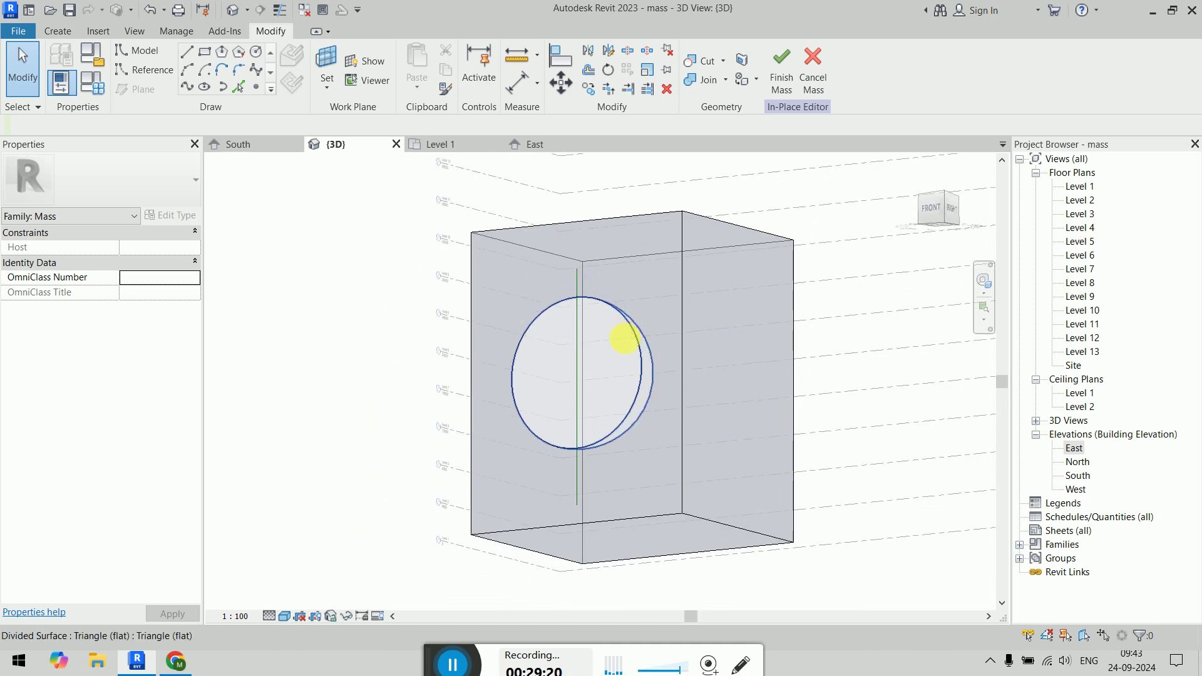
Step: Turn on the surface grid display for the divided curved face of the spherical recess in the box mass
click(624, 329)
shift+middle_drag(582, 268, 758, 462)
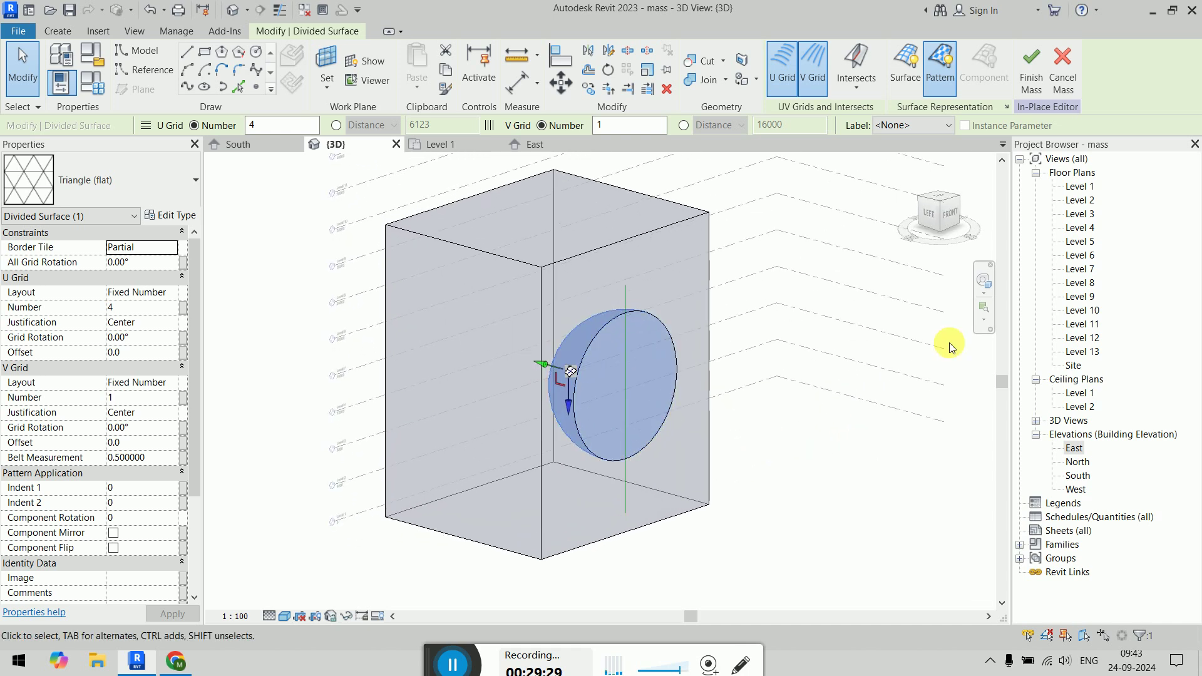
click(905, 66)
shift+middle_drag(858, 471, 796, 322)
shift+middle_drag(724, 375, 770, 394)
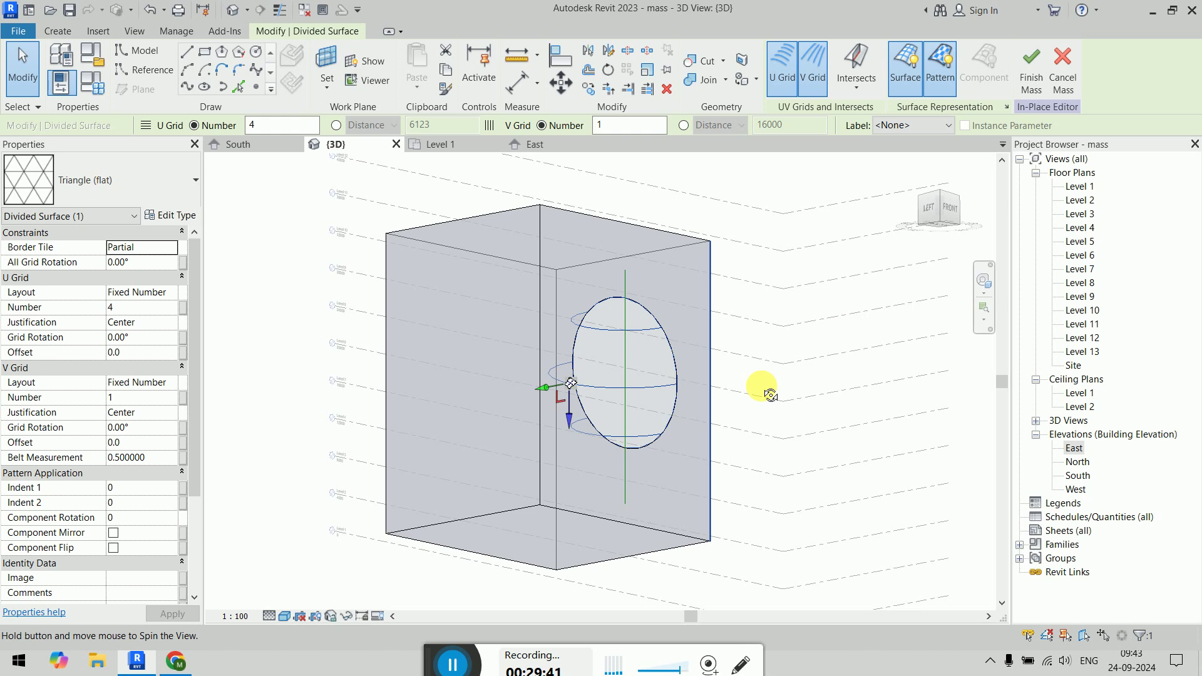
mouse_move(771, 394)
shift+middle_down()
mouse_move(808, 434)
mouse_move(821, 495)
mouse_move(873, 457)
mouse_move(773, 390)
mouse_move(773, 374)
shift+middle_up()
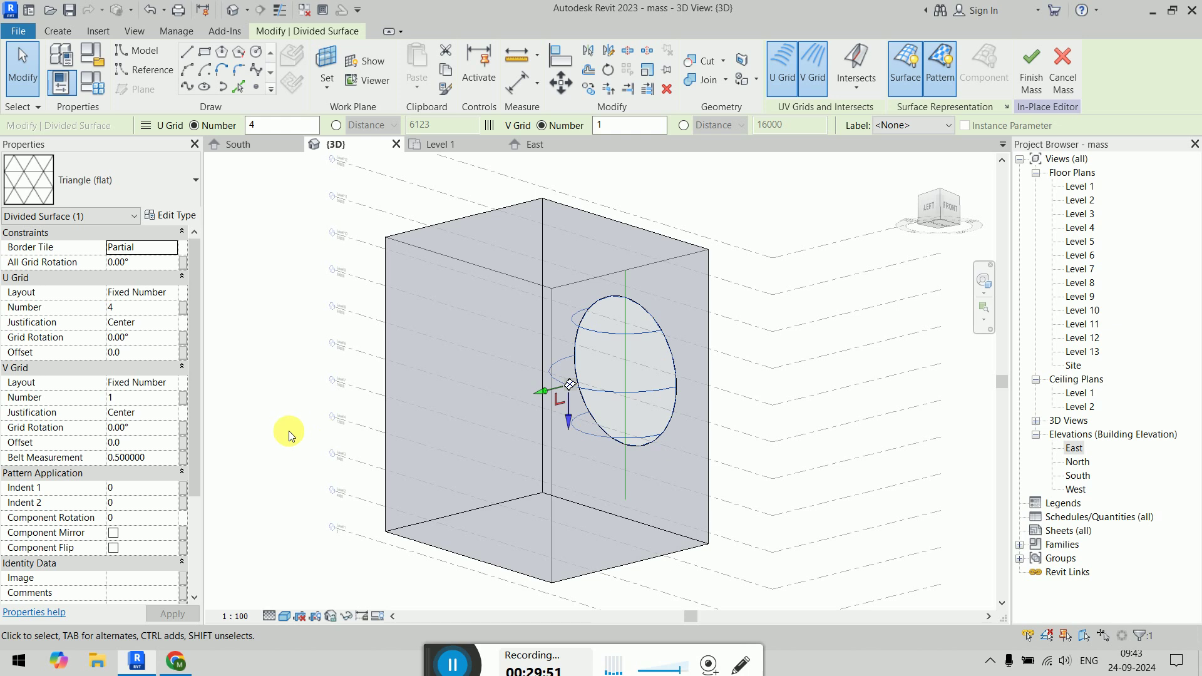
scroll(200, 384, down, 3)
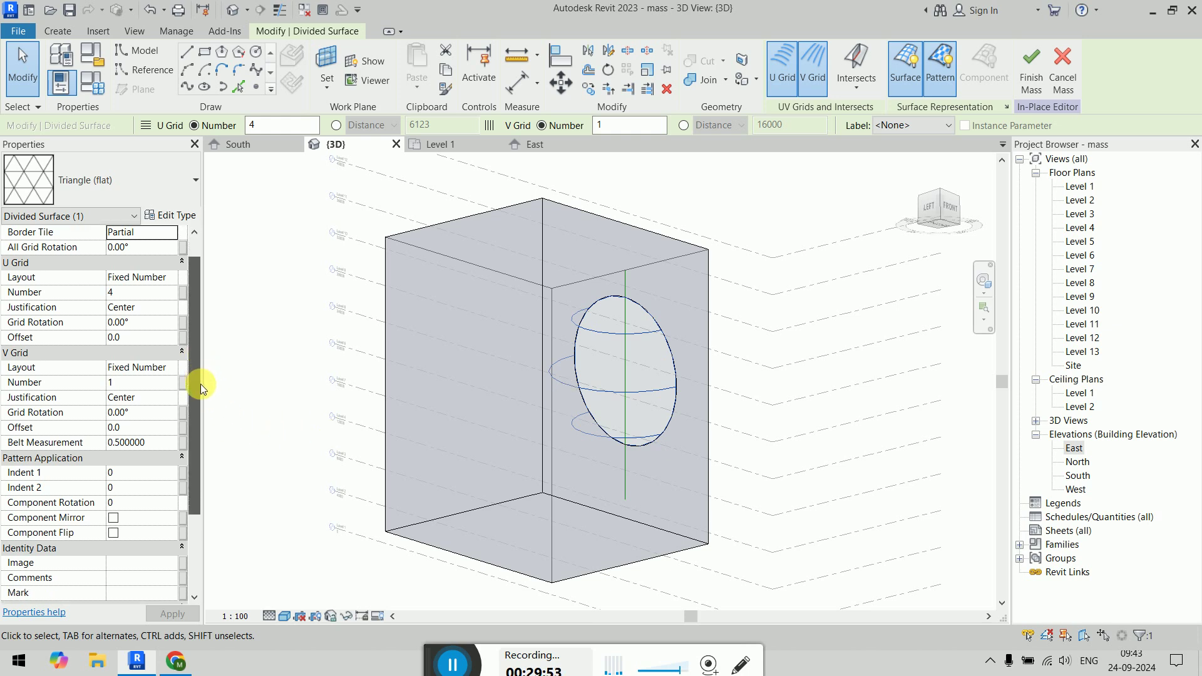
scroll(208, 430, up, 3)
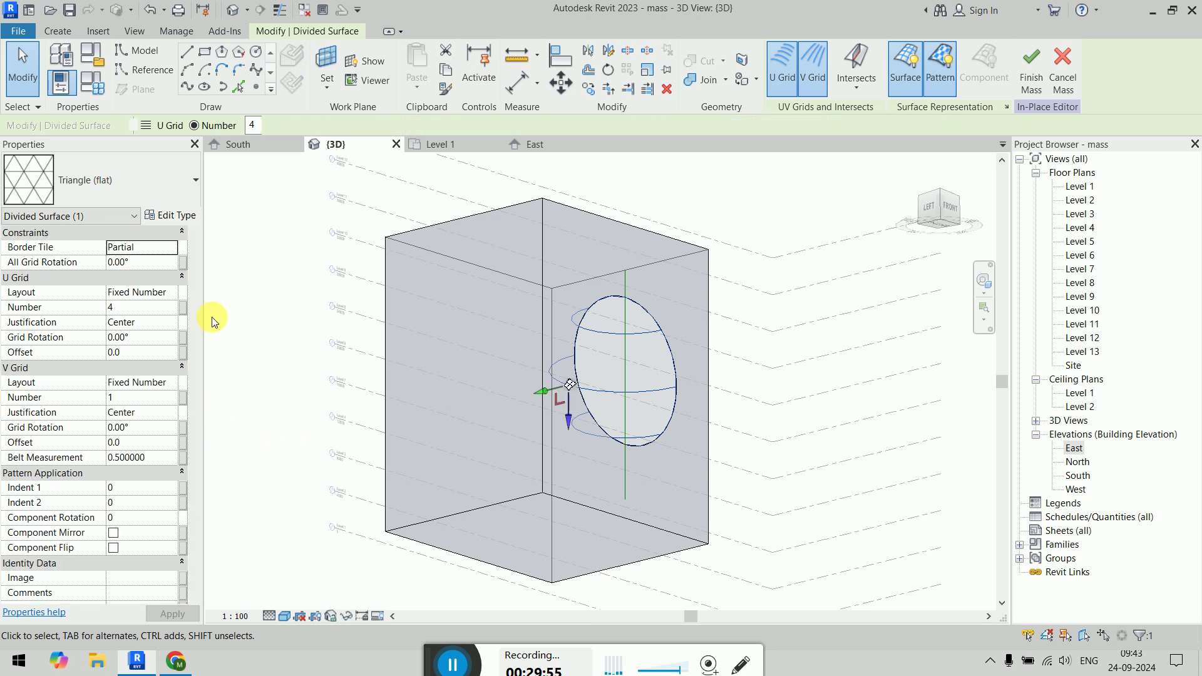
click(155, 178)
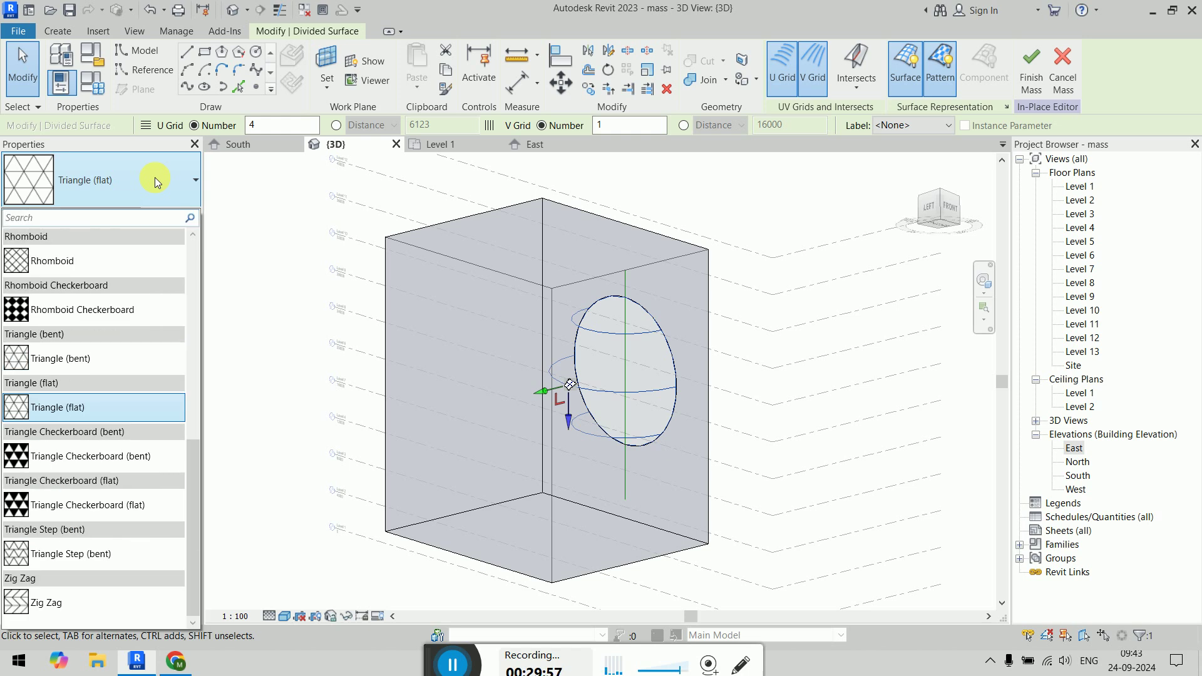
click(155, 177)
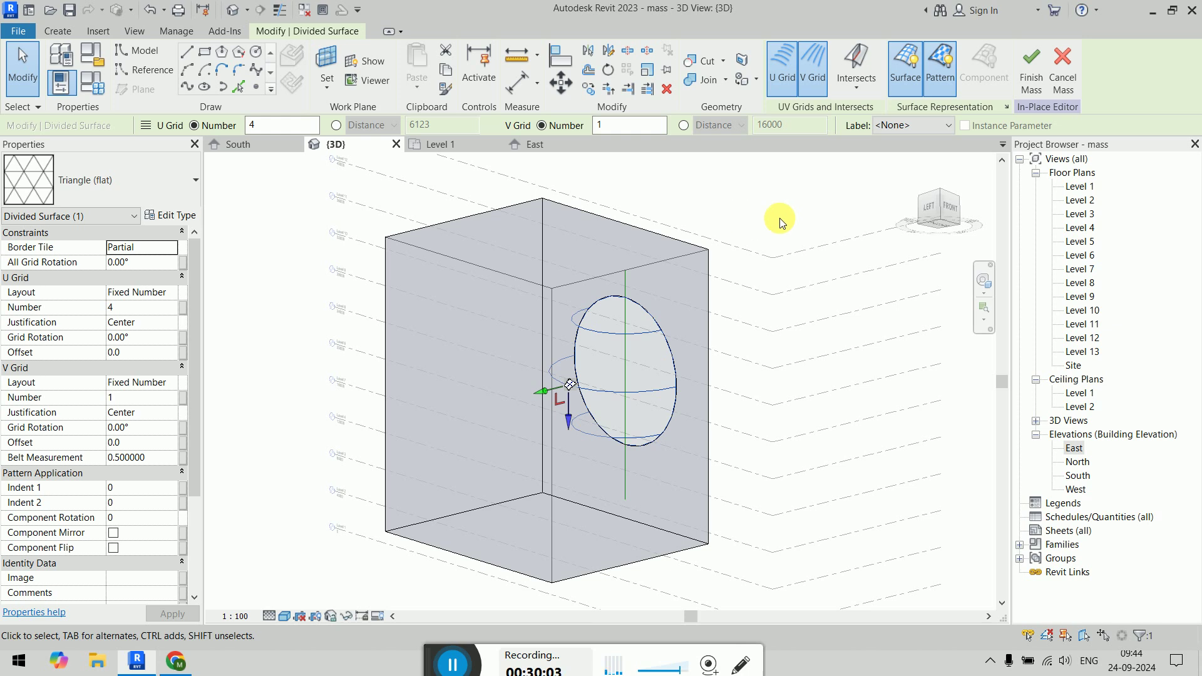
Step: Finish editing the in-place mass and return to the project with nothing selected
click(1031, 80)
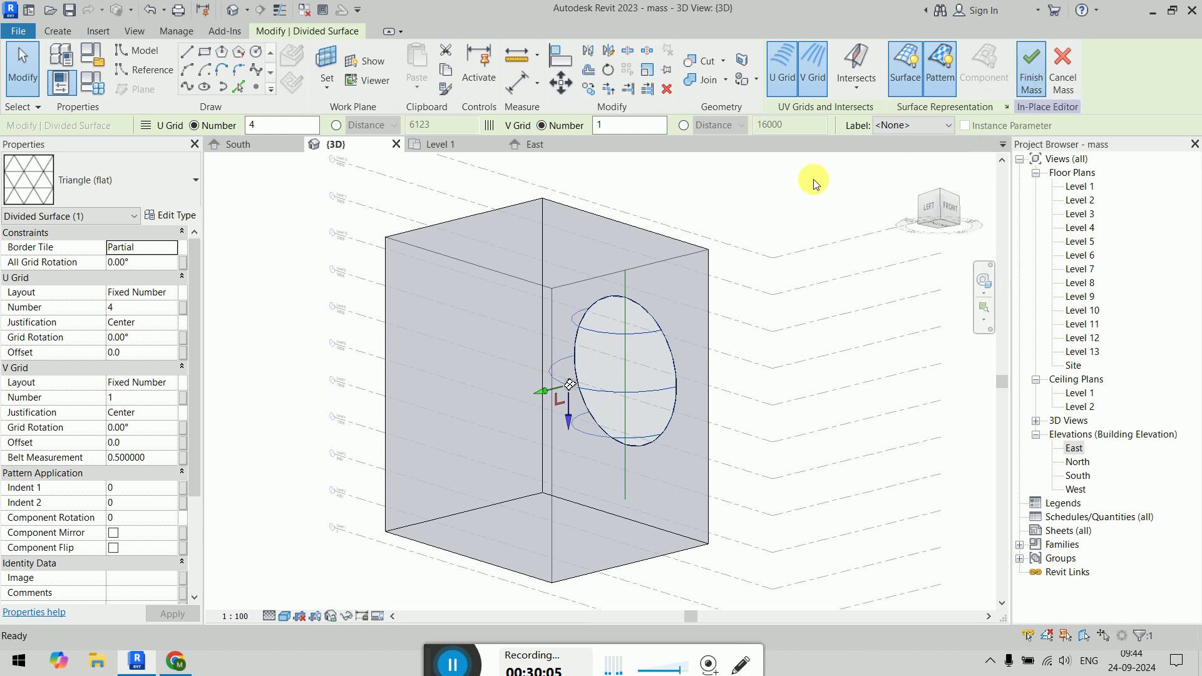
click(629, 332)
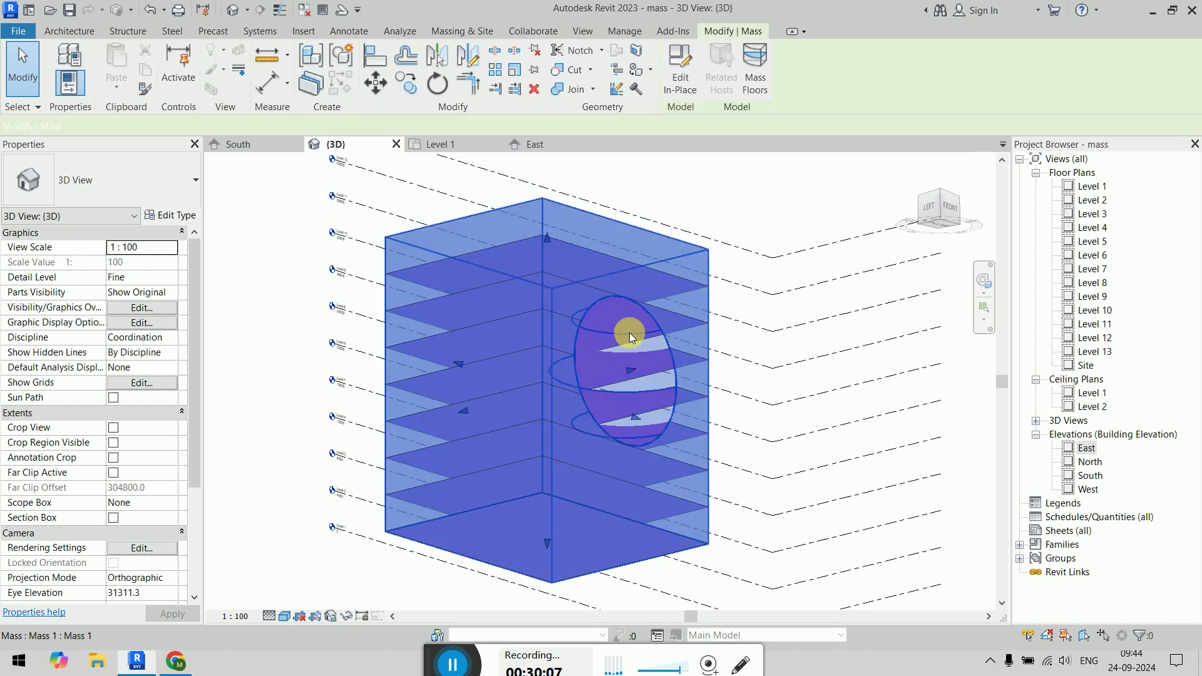
click(804, 207)
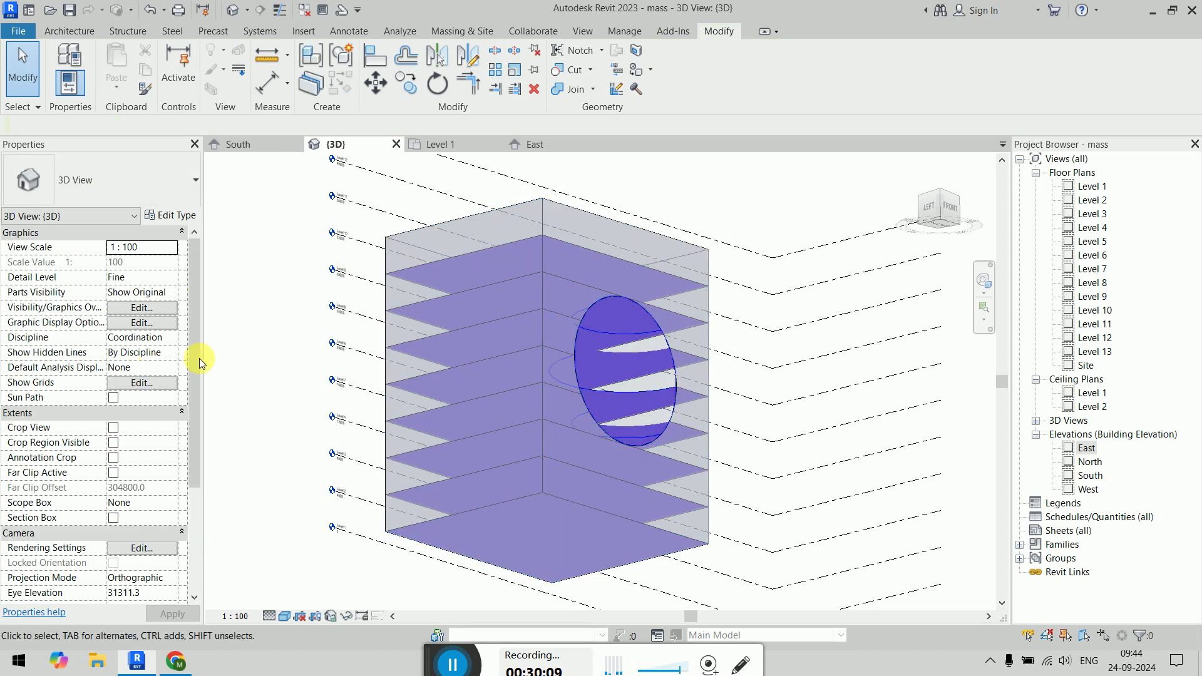
click(449, 28)
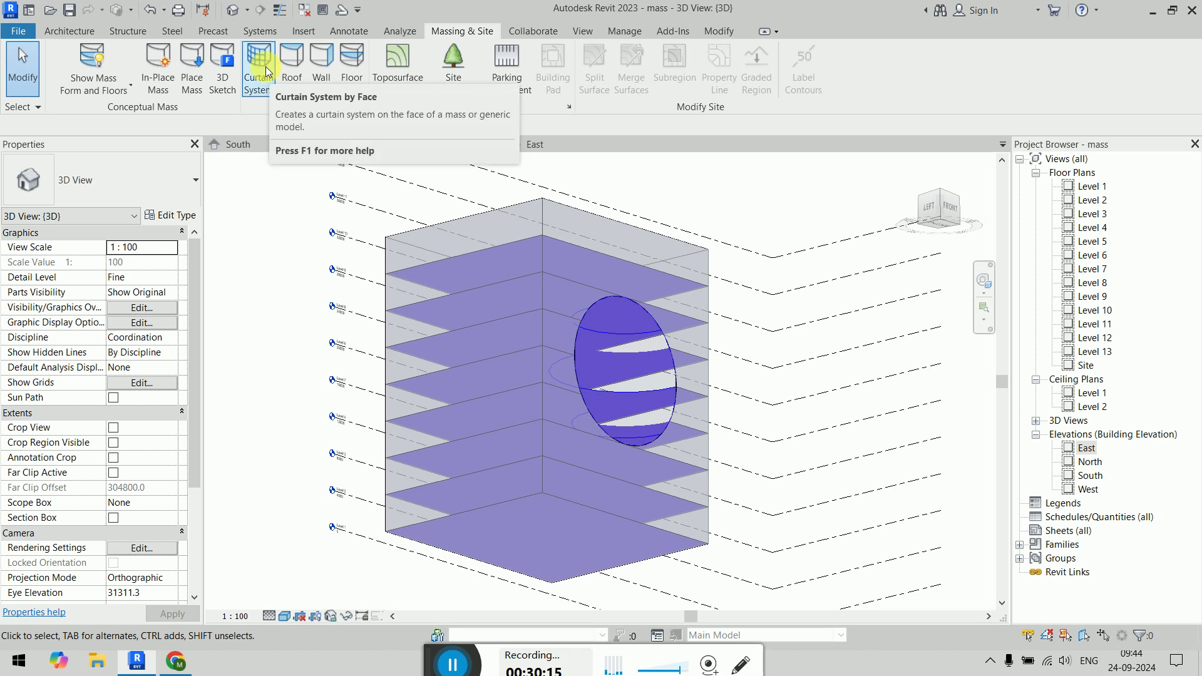
click(318, 76)
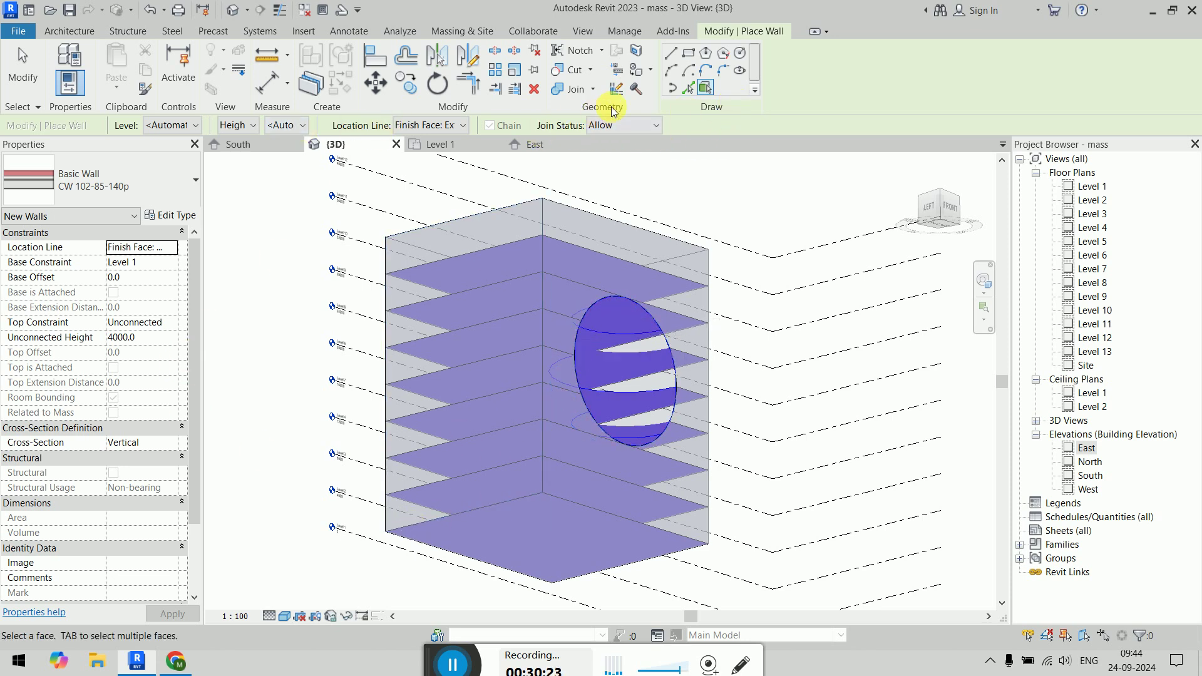
key(Escape)
key(Escape)
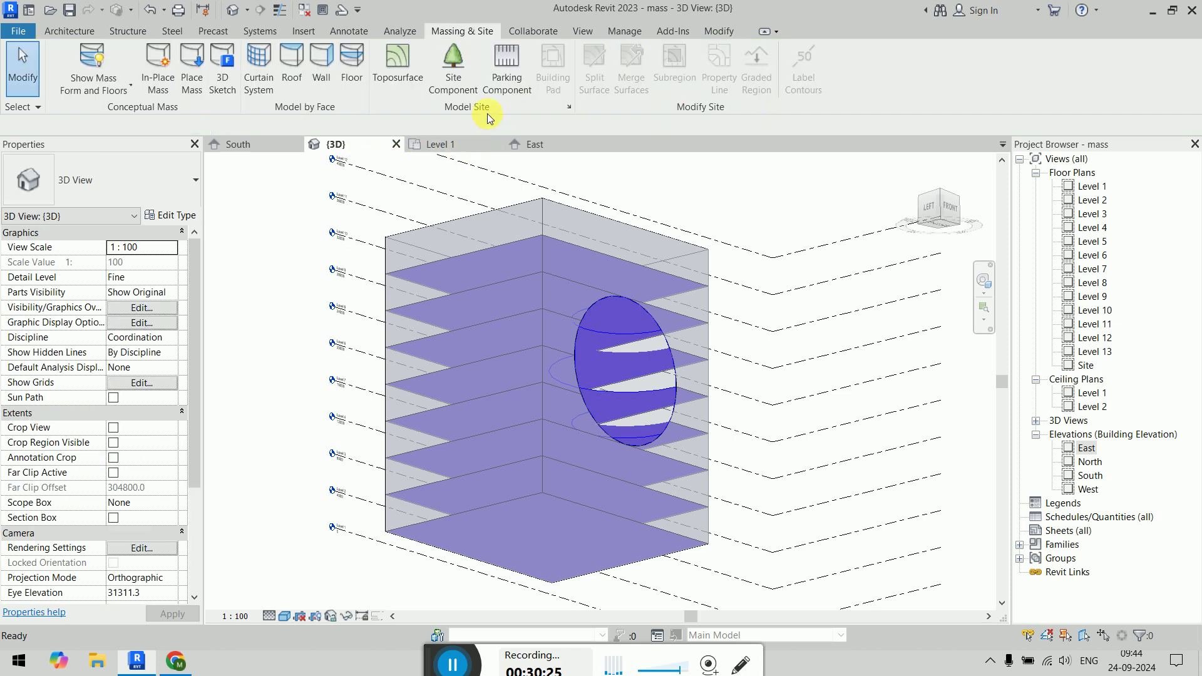
Step: Create a 1500 x 3000mm type curtain system by face on the curved surface of the spherical recess
click(278, 78)
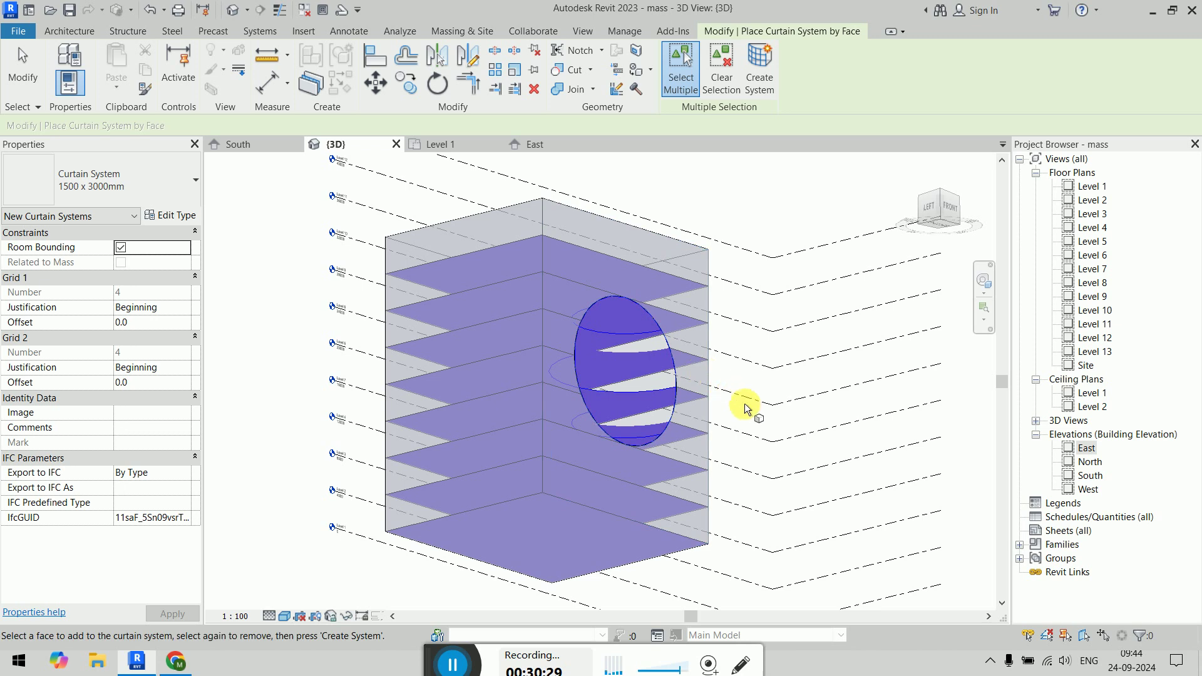
shift+middle_drag(818, 407, 759, 478)
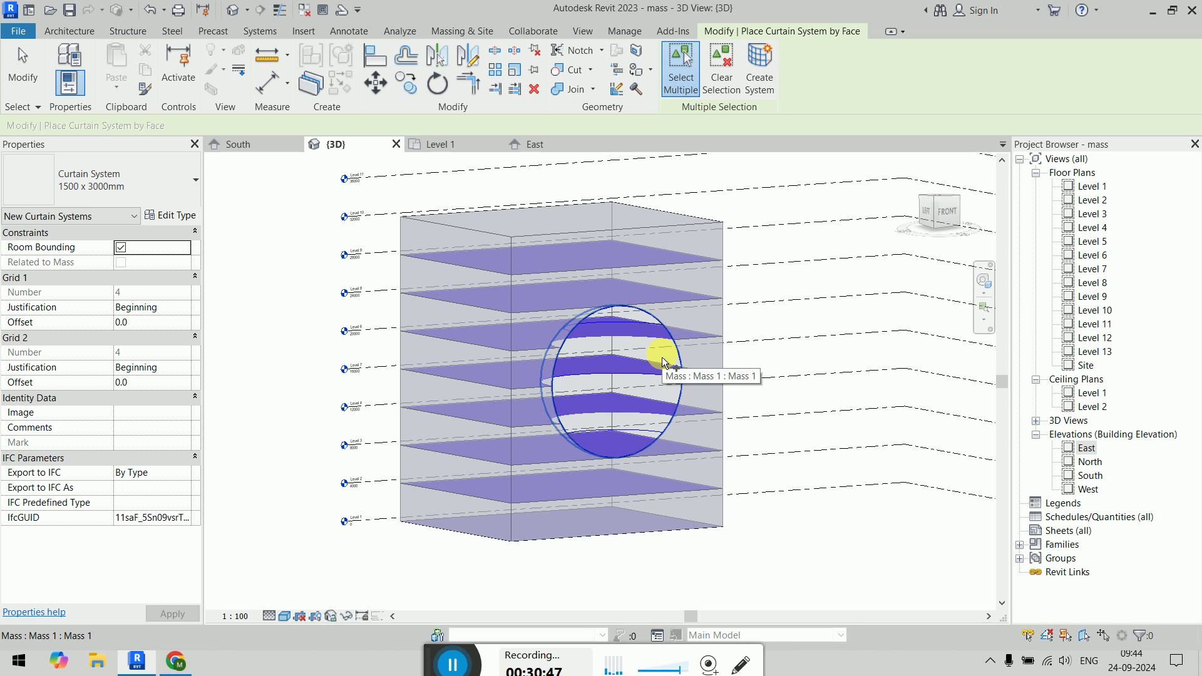
scroll(662, 362, up, 4)
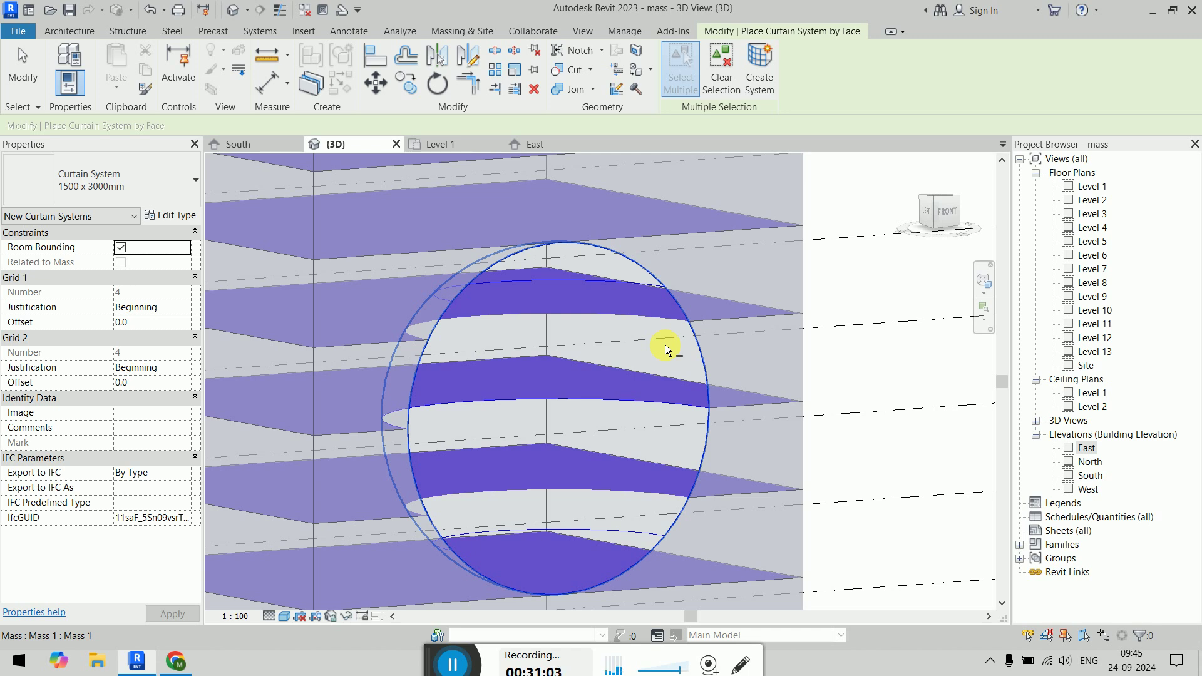
click(757, 80)
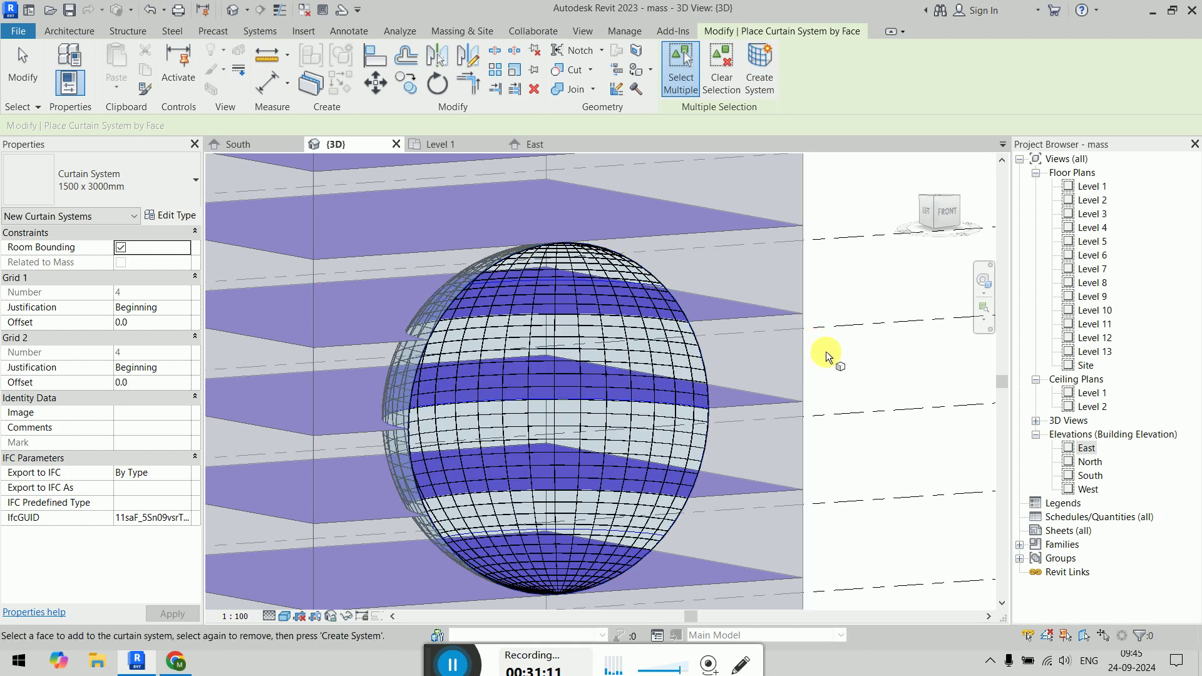
Step: Check the curtain system's type properties, then undo its creation on the spherical recess
click(175, 217)
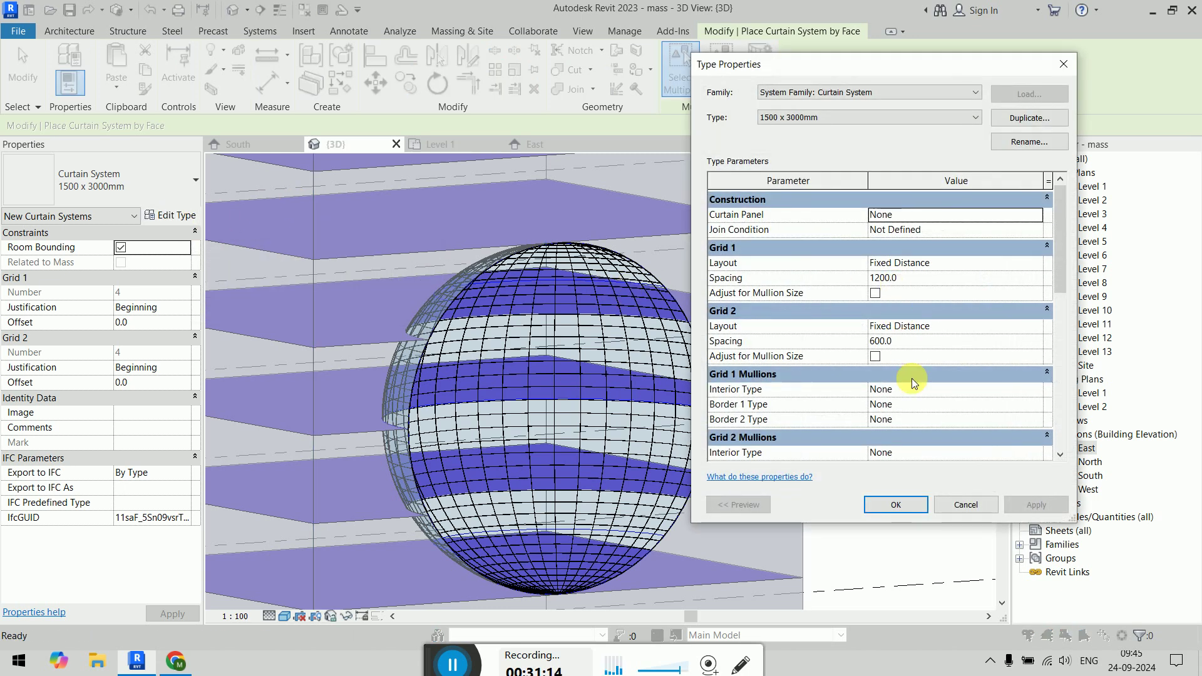
key(Escape)
key(Escape)
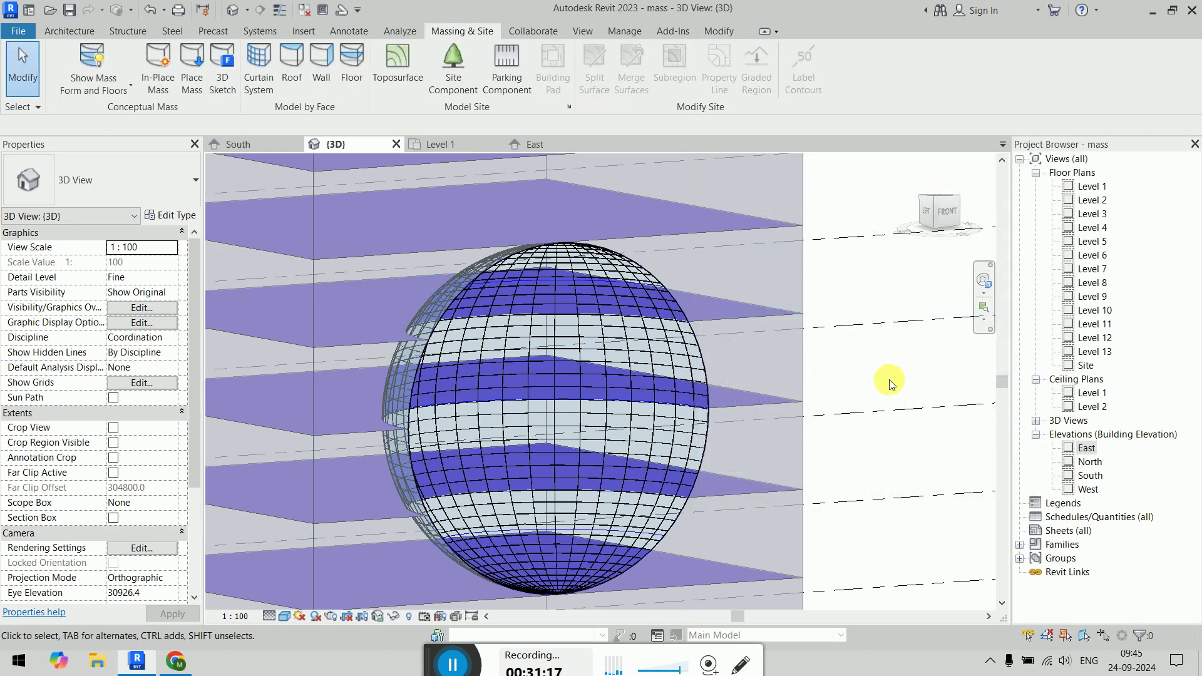
key(ctrl+z)
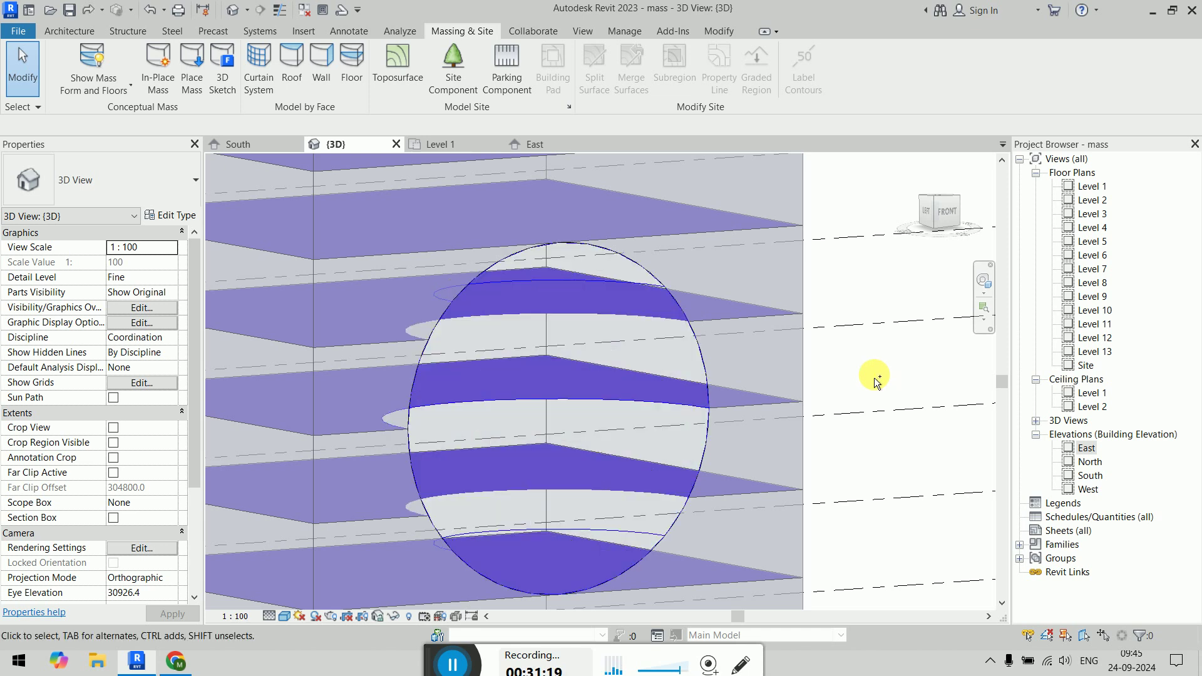
Step: Set the 1500 x 3000mm curtain system type's spacing to 2000 for Grid 1 and 1000 for Grid 2
click(263, 60)
click(170, 215)
click(956, 343)
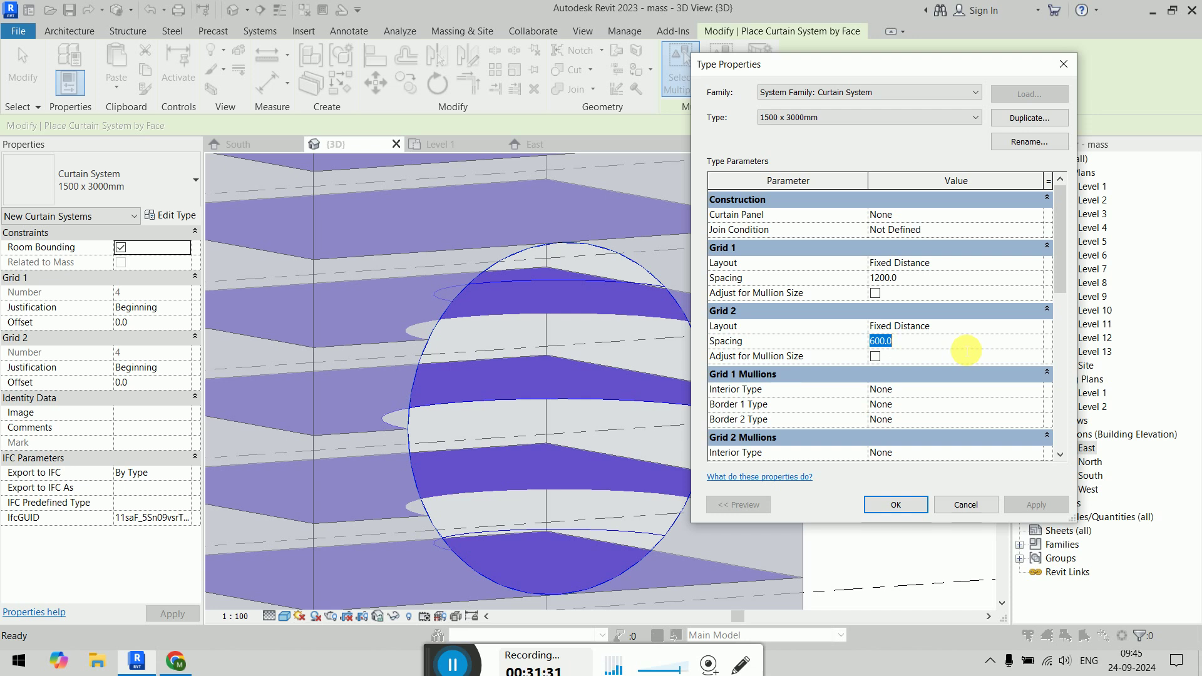
text(10)
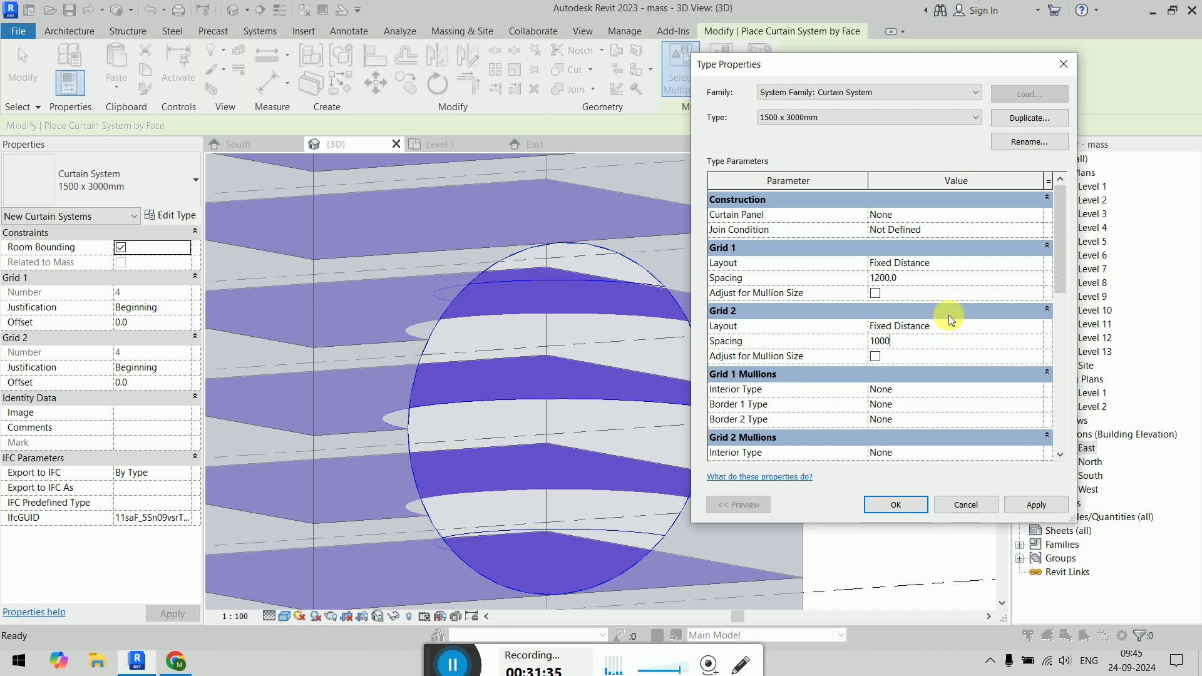
click(945, 282)
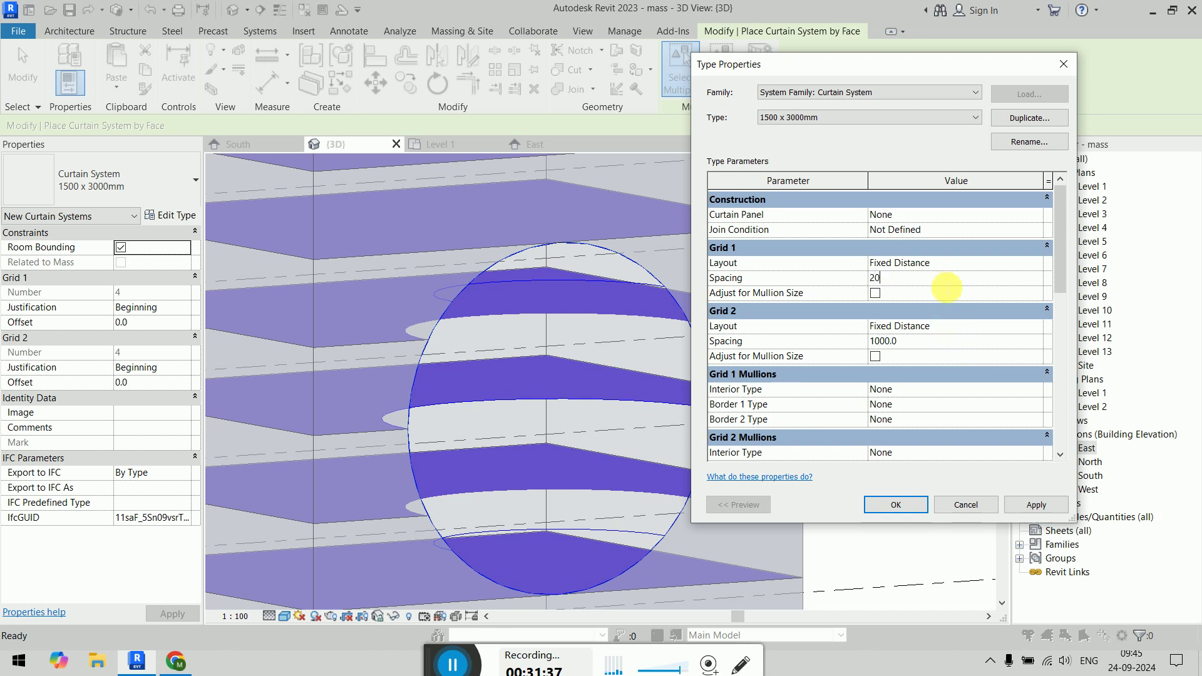
text(2000)
click(900, 504)
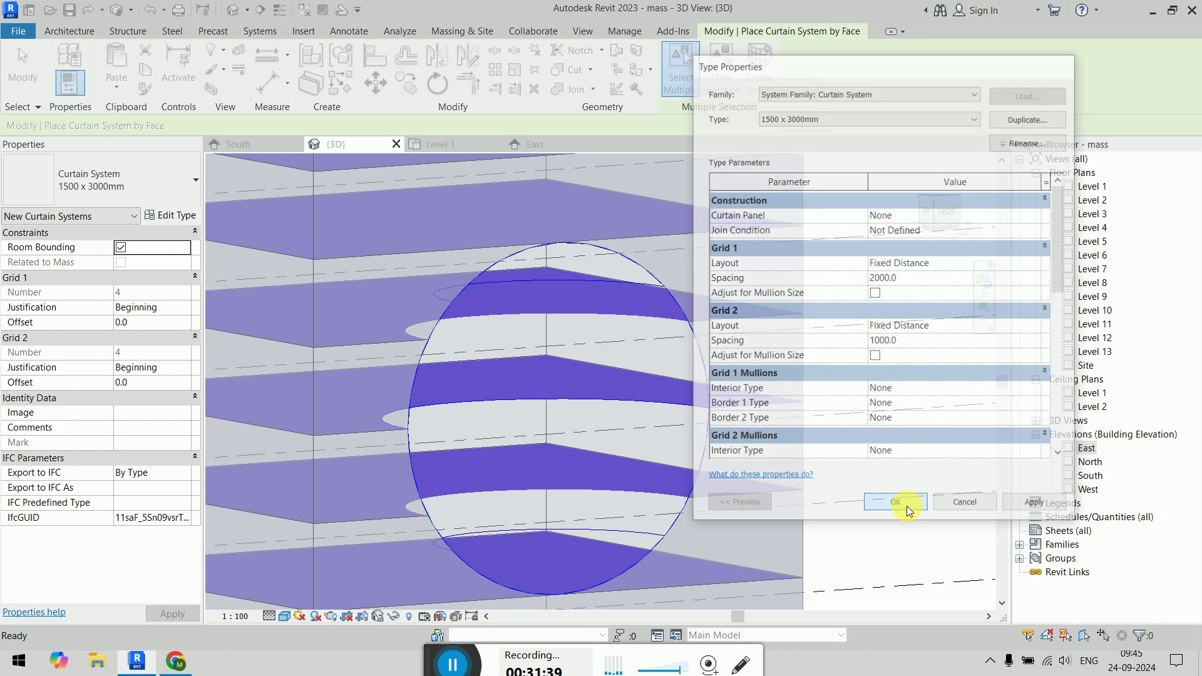
Step: Create a curtain system by face on the spherical recess with the 1500 x 3000mm type, then leave the command
click(580, 323)
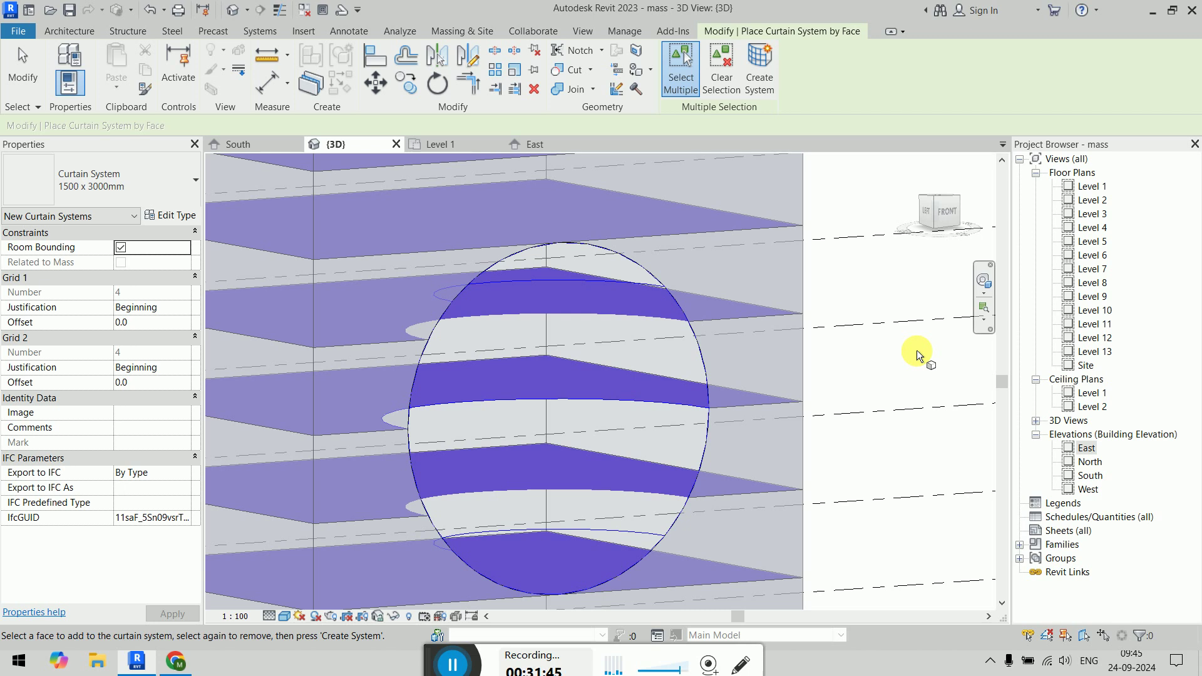
click(649, 376)
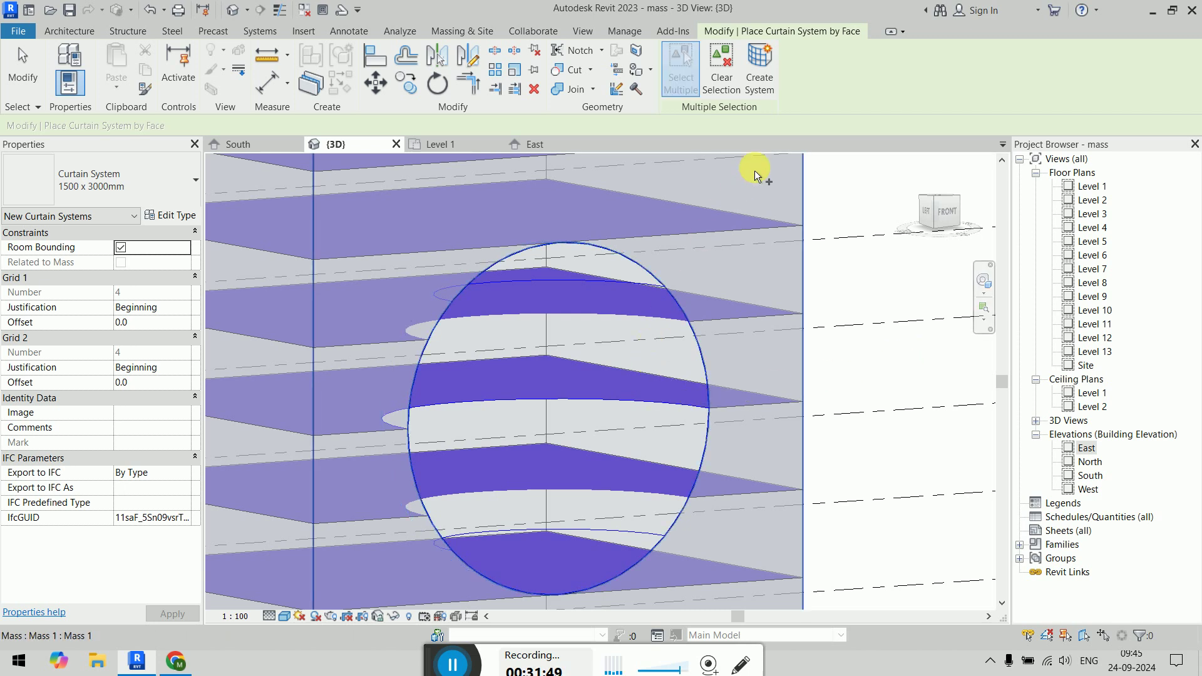
click(765, 84)
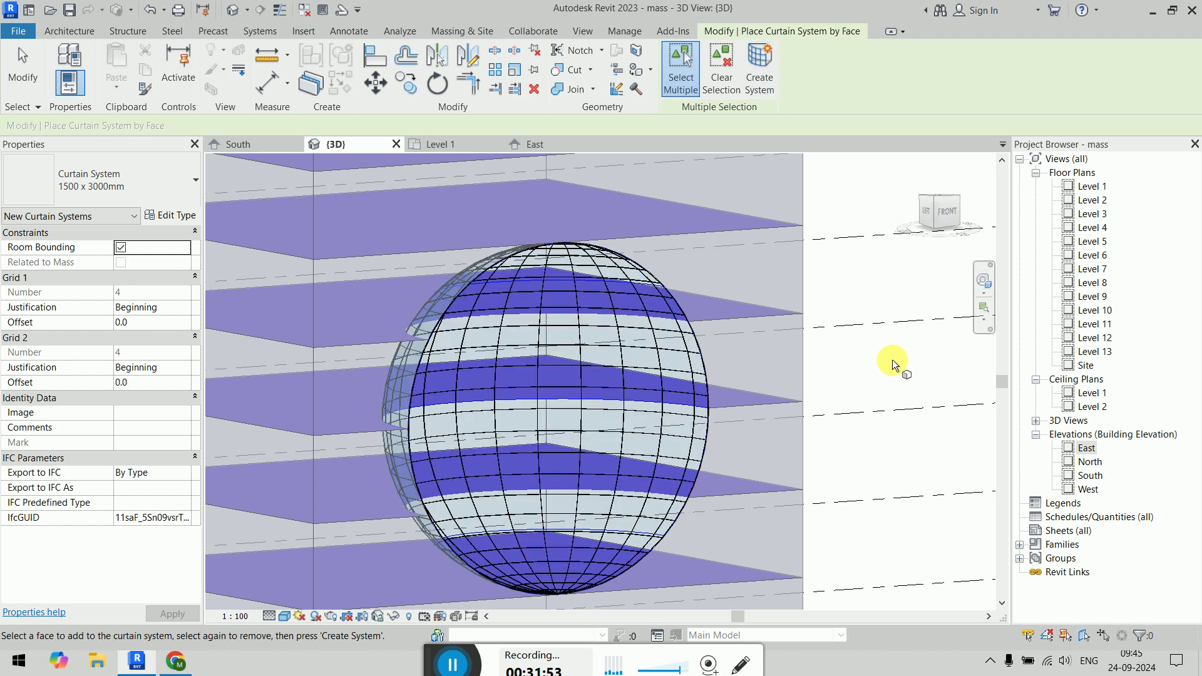
key(Escape)
scroll(892, 361, down, 1)
middle_drag(802, 423, 732, 462)
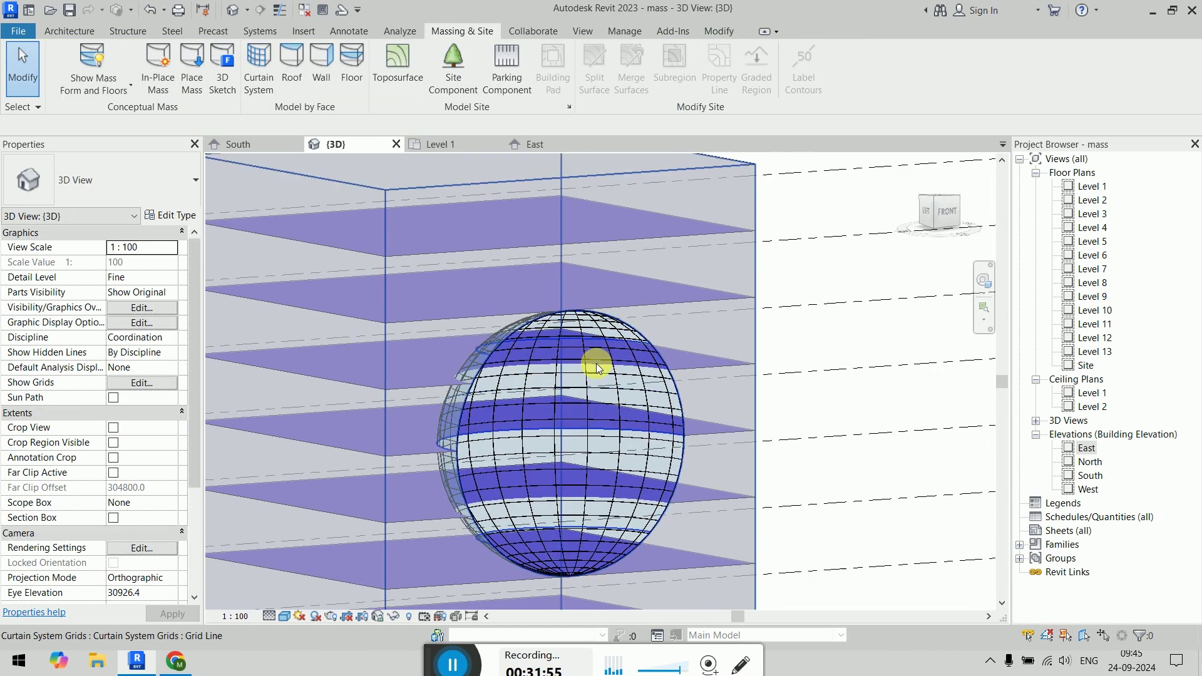
Step: Inspect the curtain system's individual glazed panels near the top of the spherical recess by selecting them
shift+middle_drag(563, 477, 606, 328)
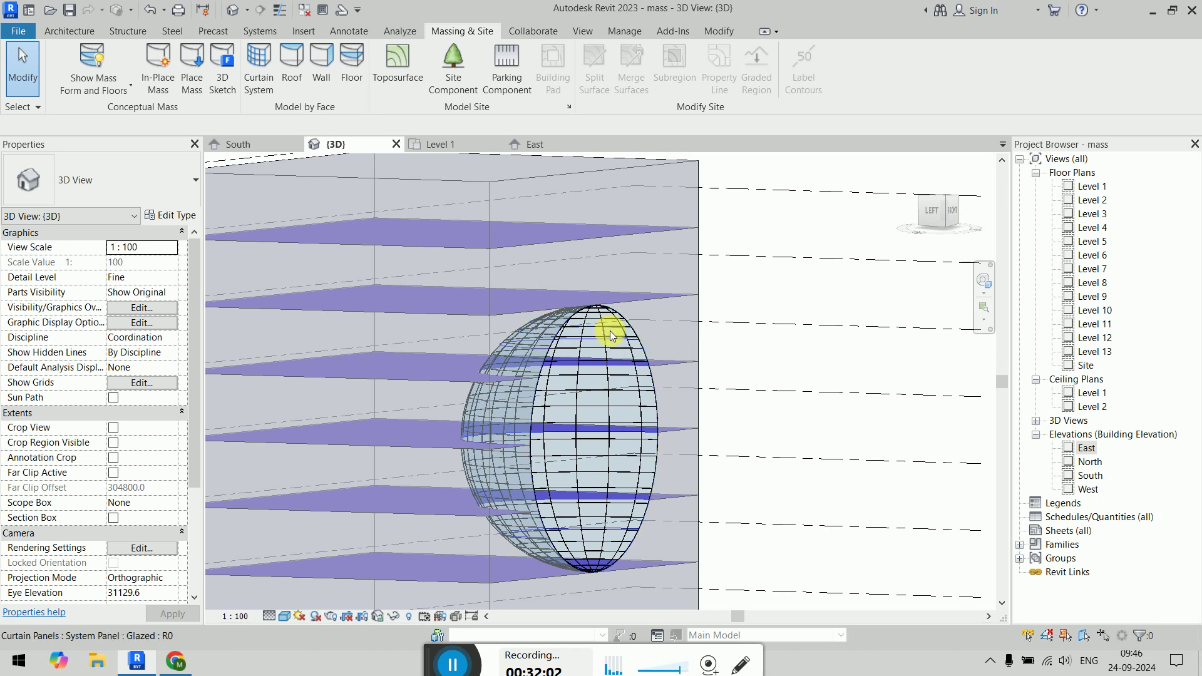
click(610, 332)
scroll(610, 331, up, 5)
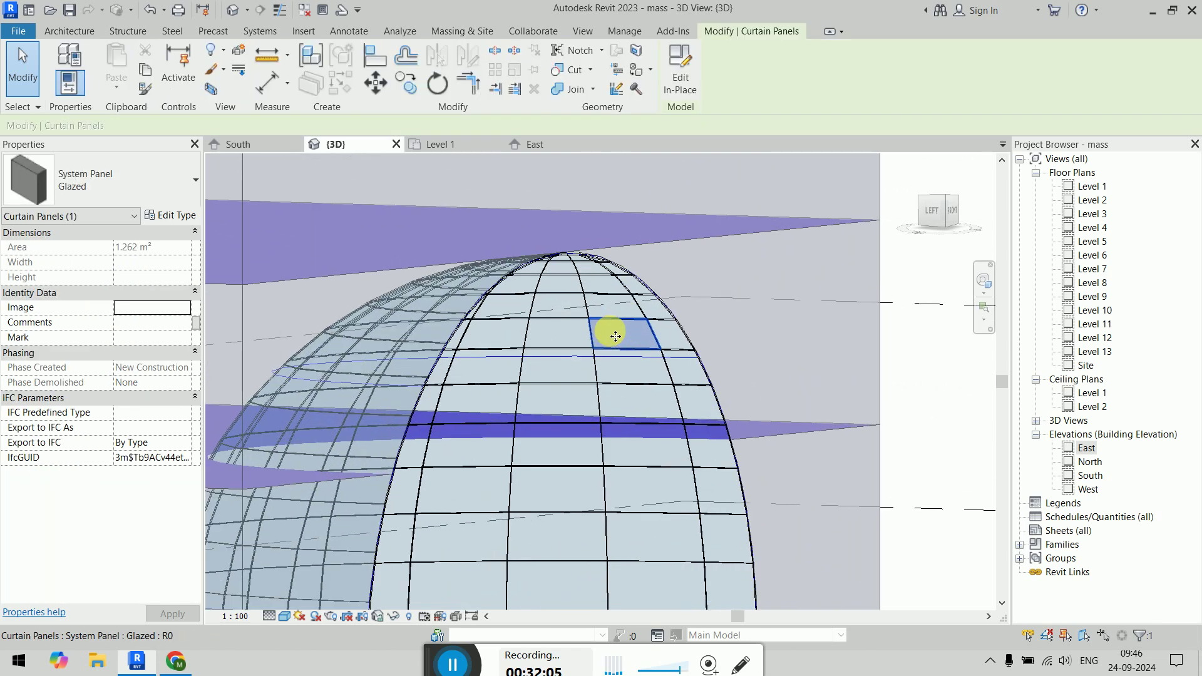
scroll(614, 338, down, 1)
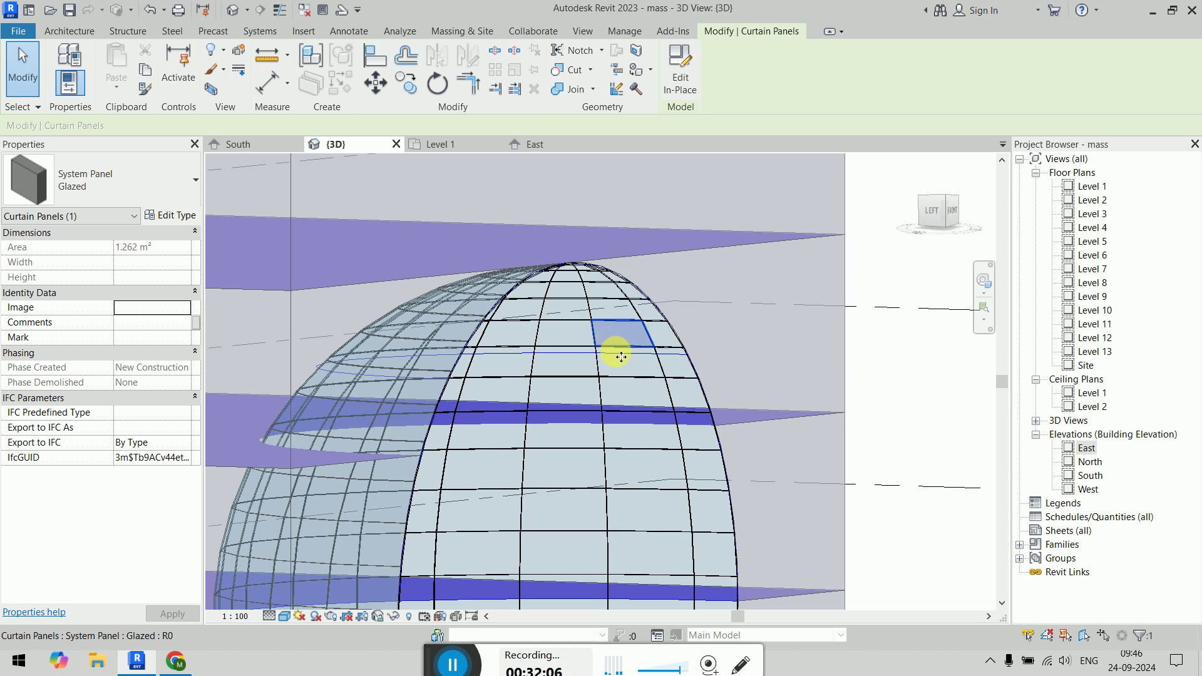
click(686, 389)
ctrl+click(635, 393)
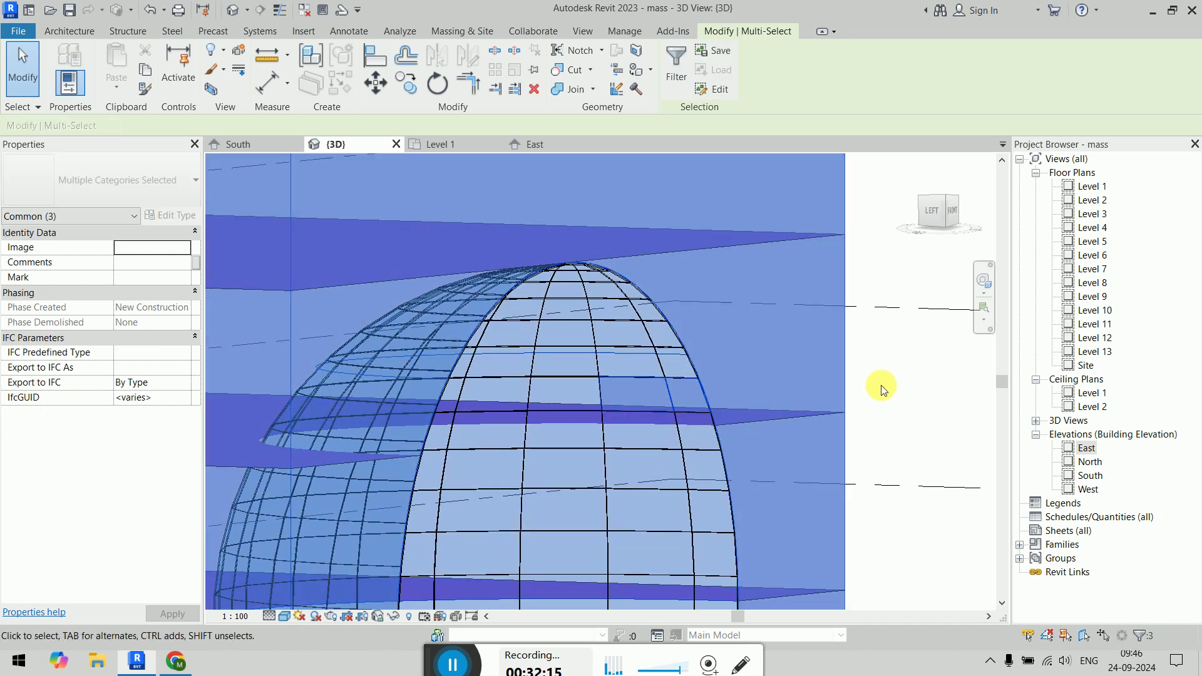
click(876, 388)
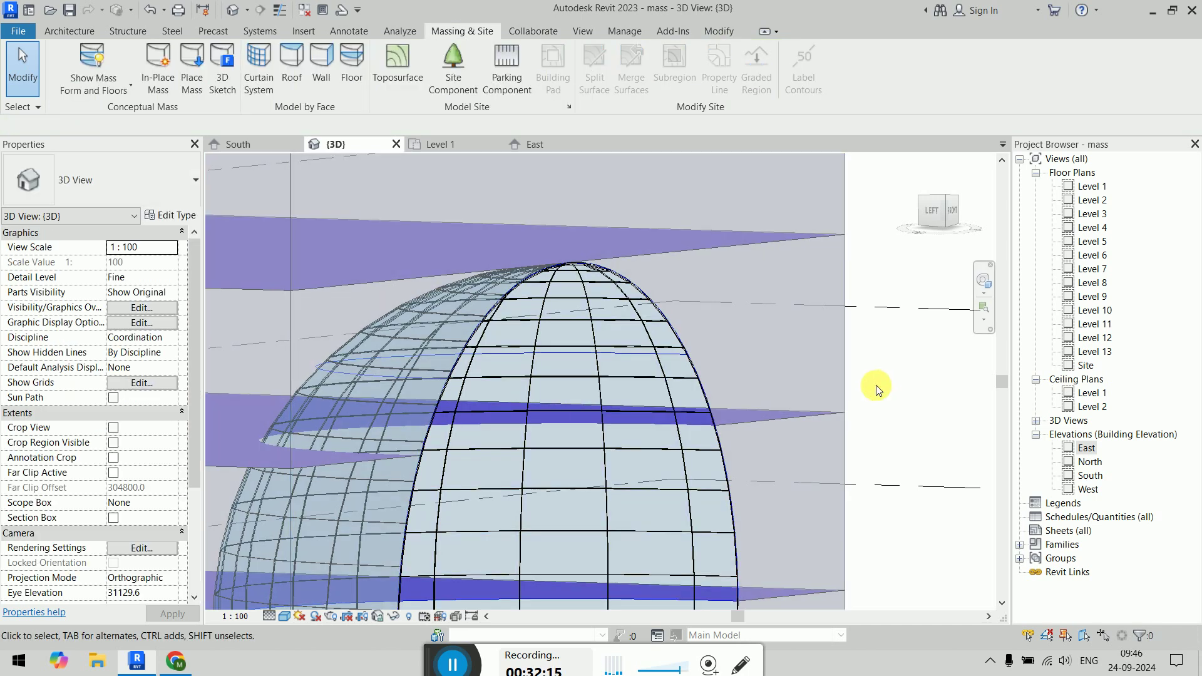
click(638, 389)
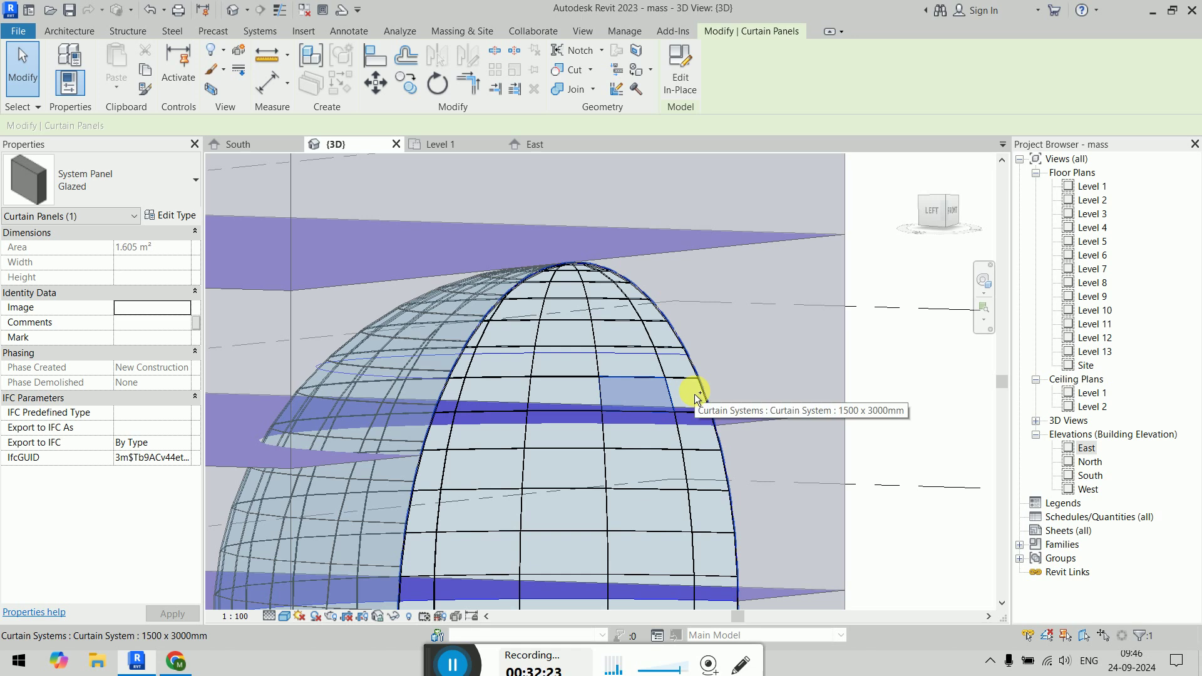
Step: Switch to the Level 1 floor plan view
key(ctrl+Tab)
click(613, 339)
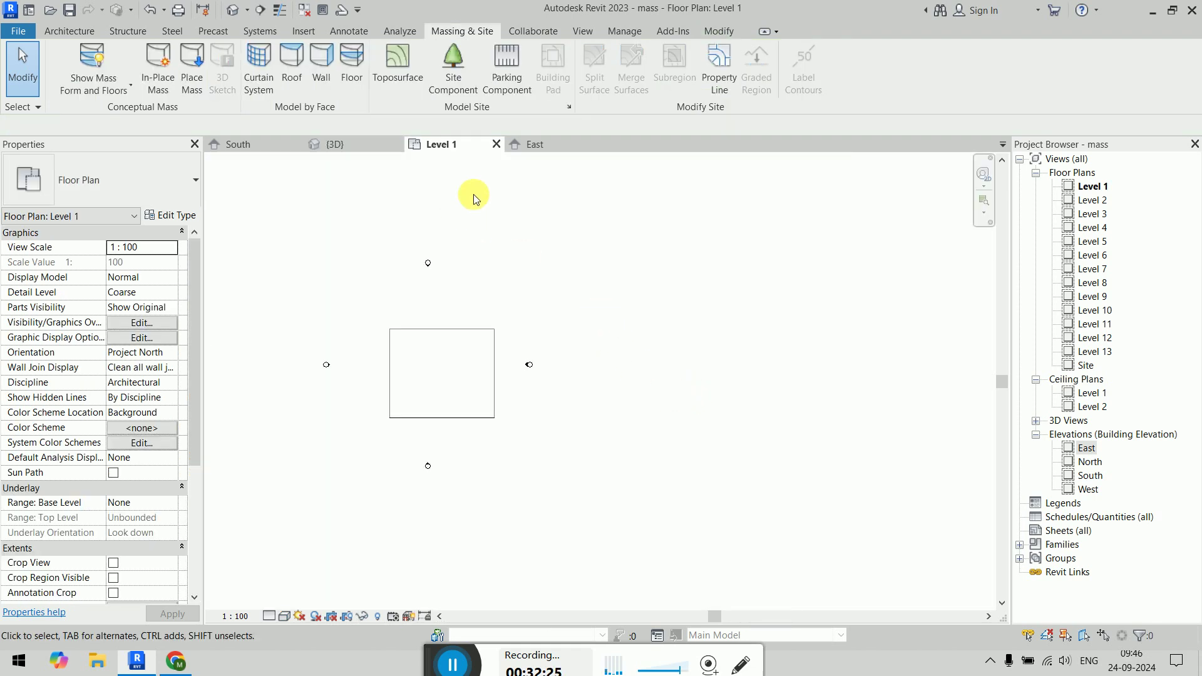
Step: Temporarily hide the box mass in the 3D view
click(329, 144)
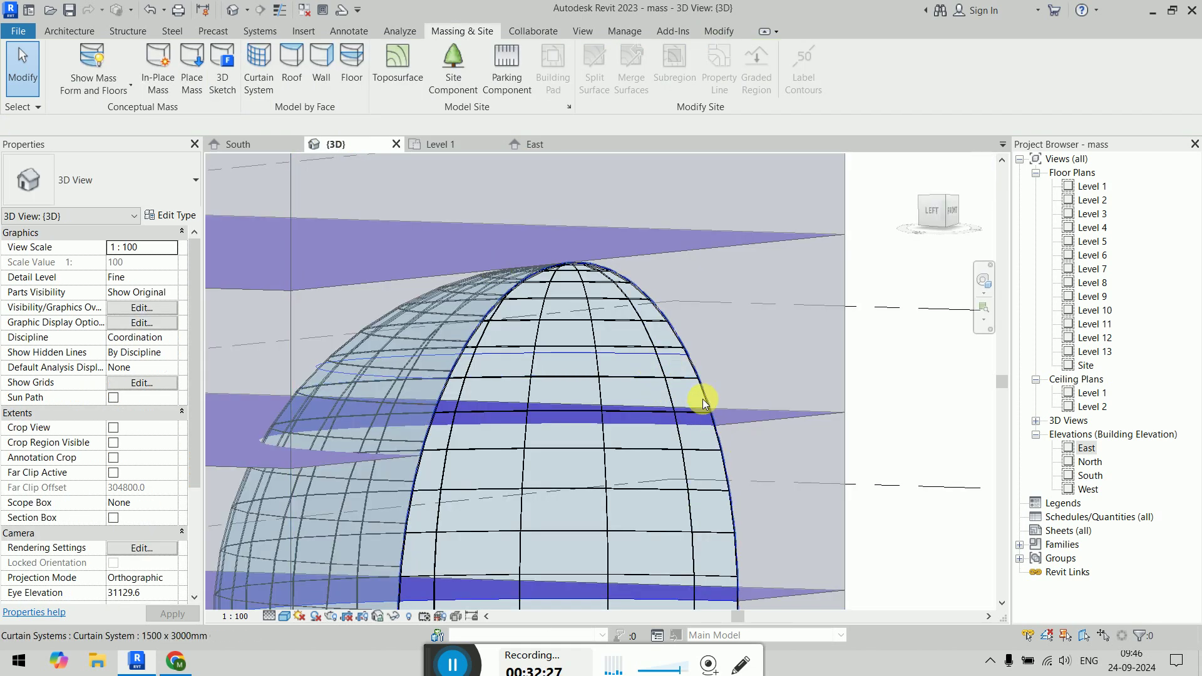
scroll(704, 410, down, 6)
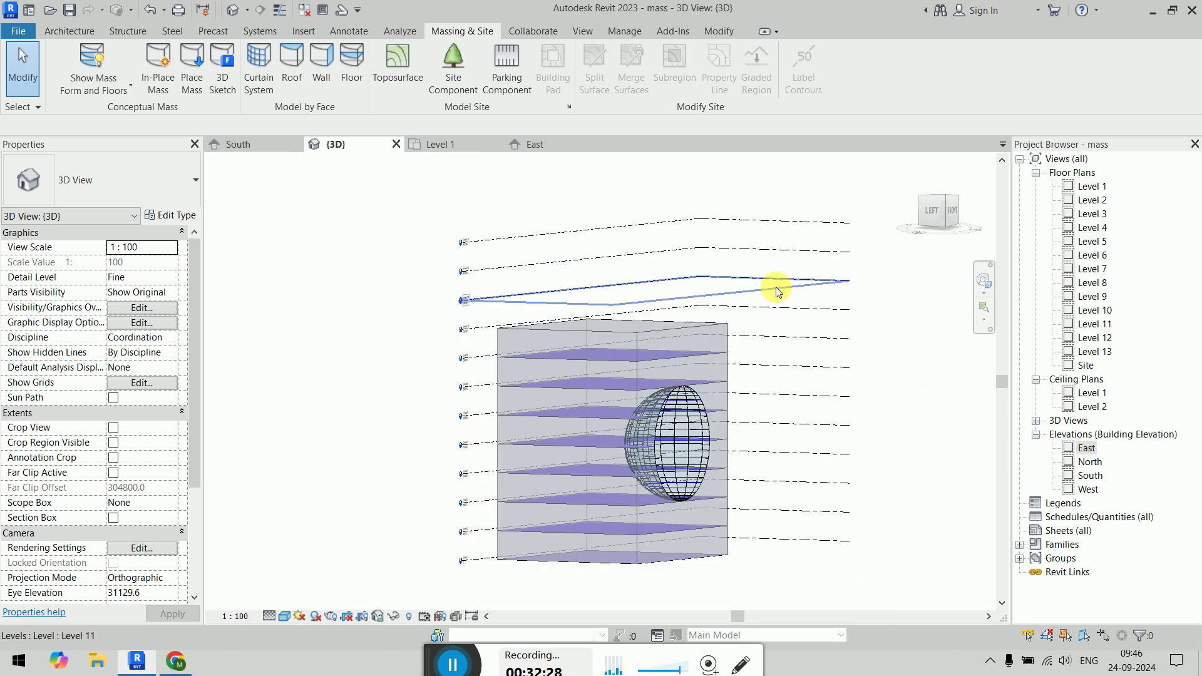
click(714, 339)
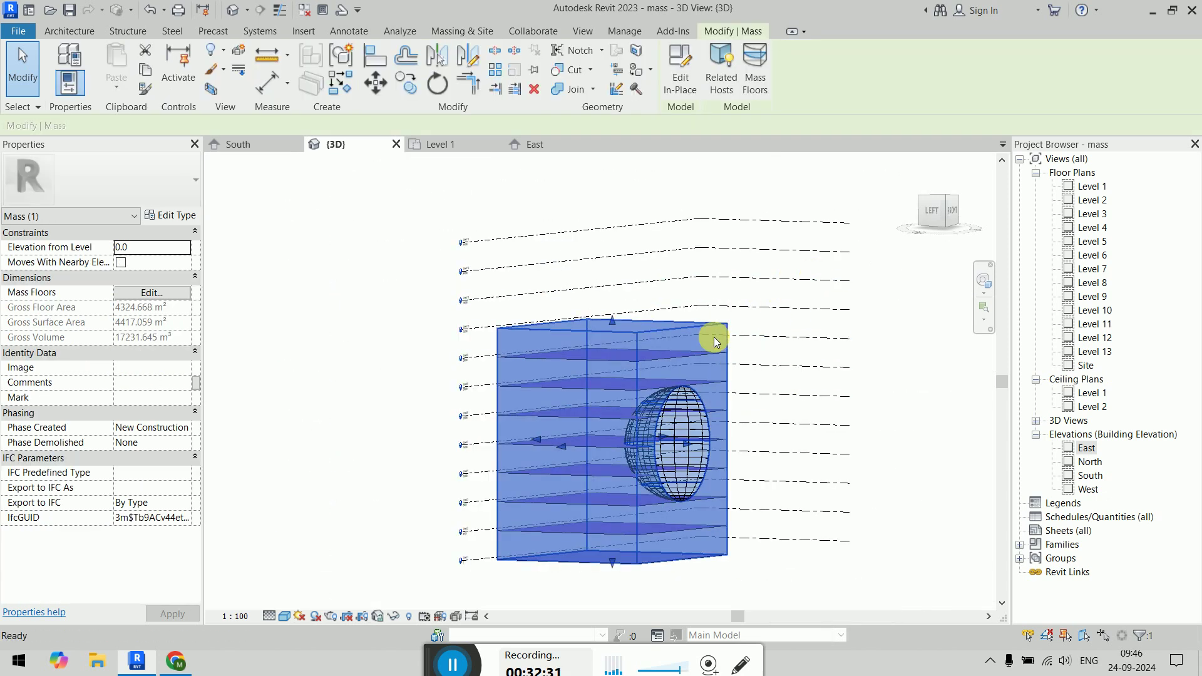
key(h)
key(h)
scroll(736, 440, up, 3)
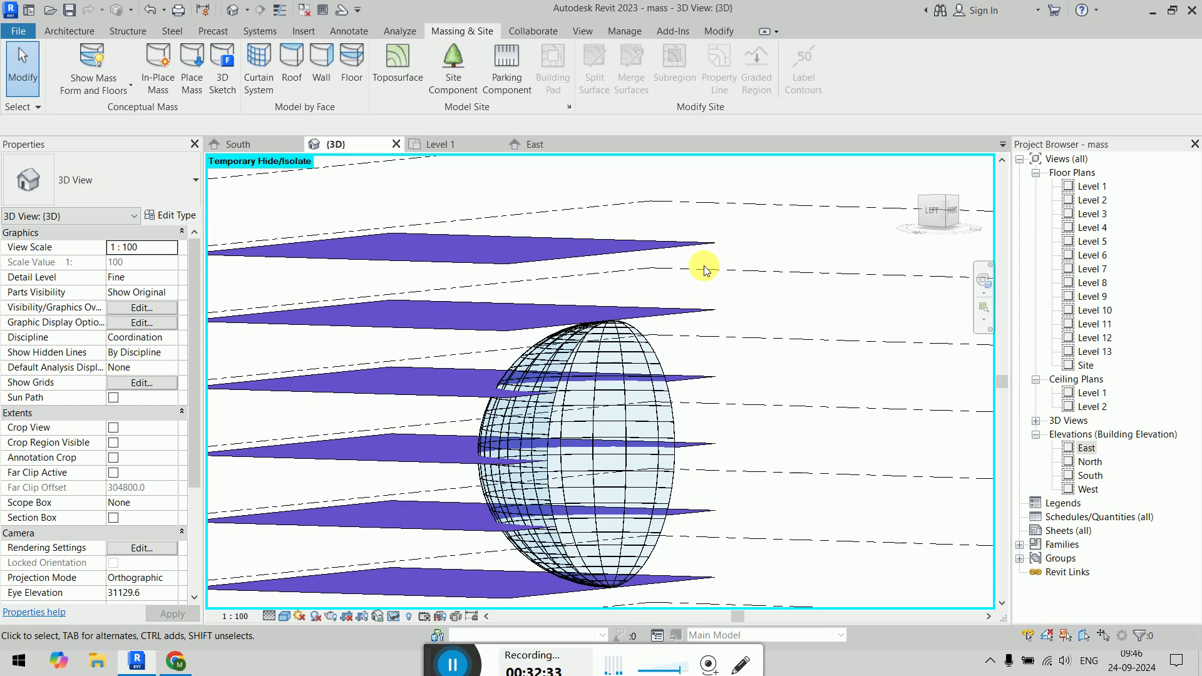
Step: Delete all the mass floors from Level 1 to Level 9 around the spherical curtain system
click(685, 252)
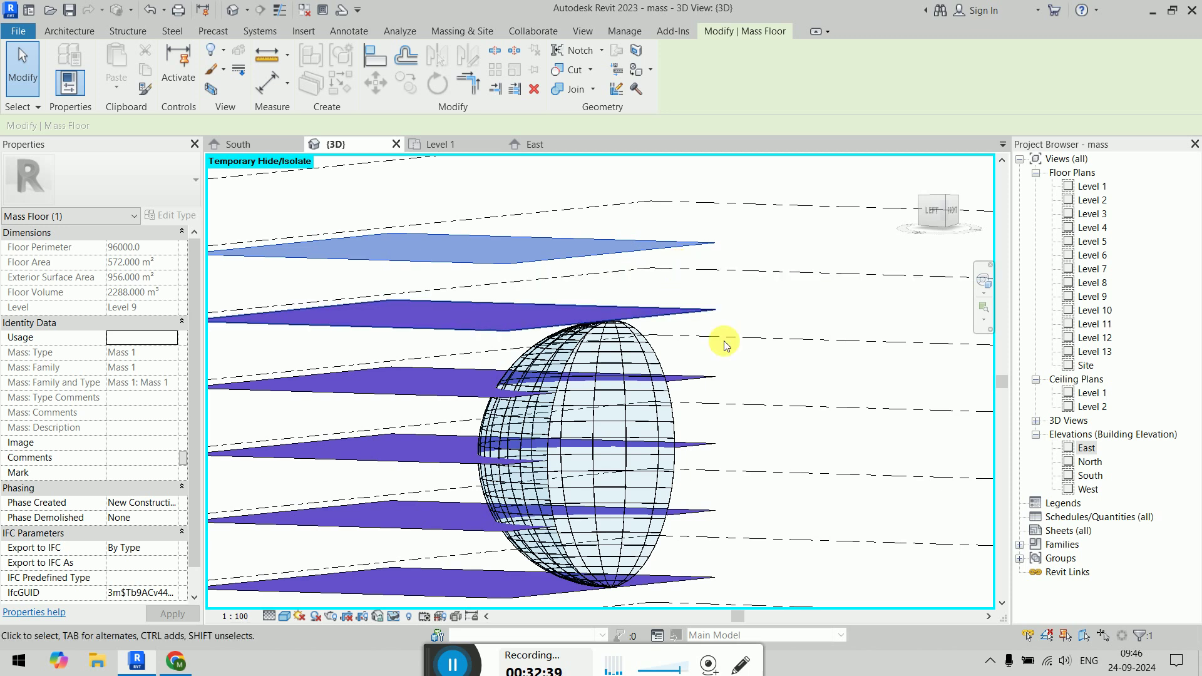
scroll(776, 359, down, 3)
click(773, 355)
mouse_move(780, 359)
middle_down()
mouse_move(773, 374)
mouse_move(775, 357)
middle_up()
click(513, 280)
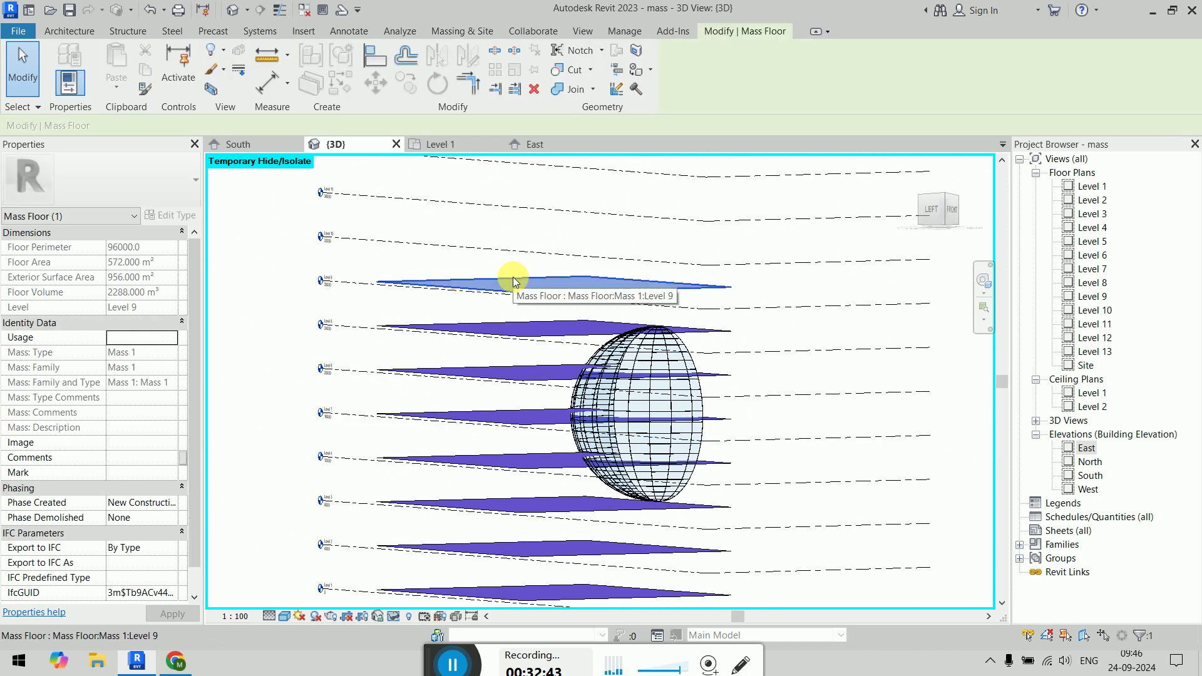
ctrl+click(510, 336)
ctrl+click(505, 374)
ctrl+click(504, 418)
ctrl+click(504, 460)
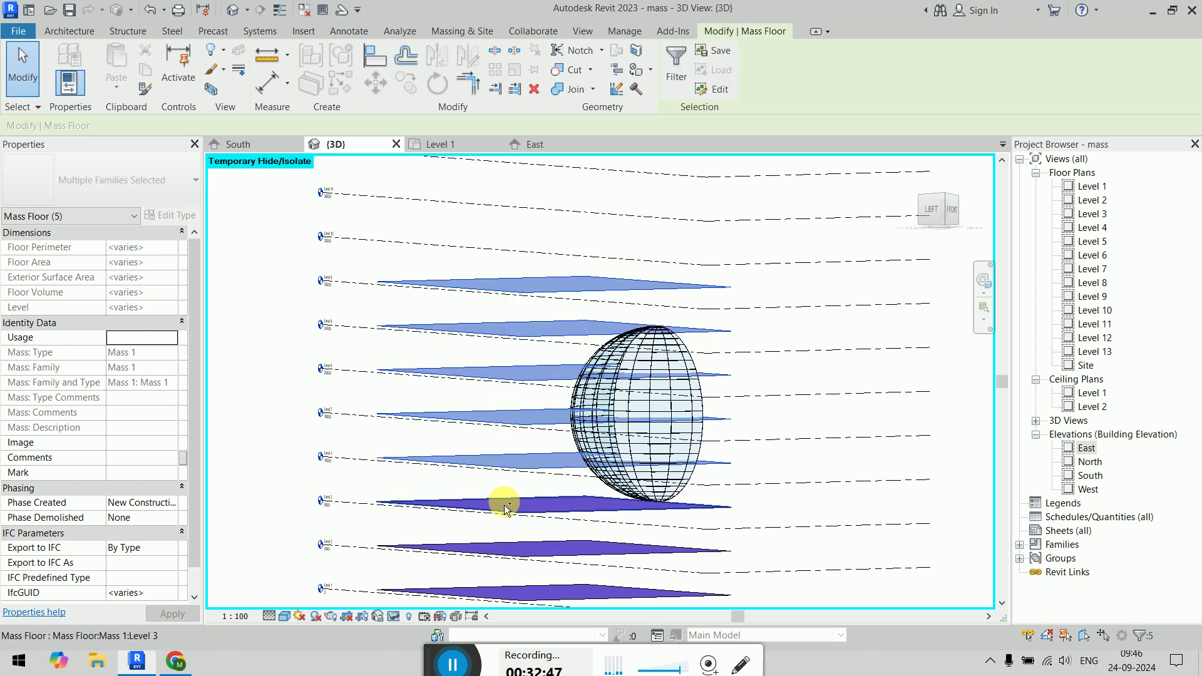
ctrl+click(502, 503)
ctrl+click(501, 547)
ctrl+click(505, 594)
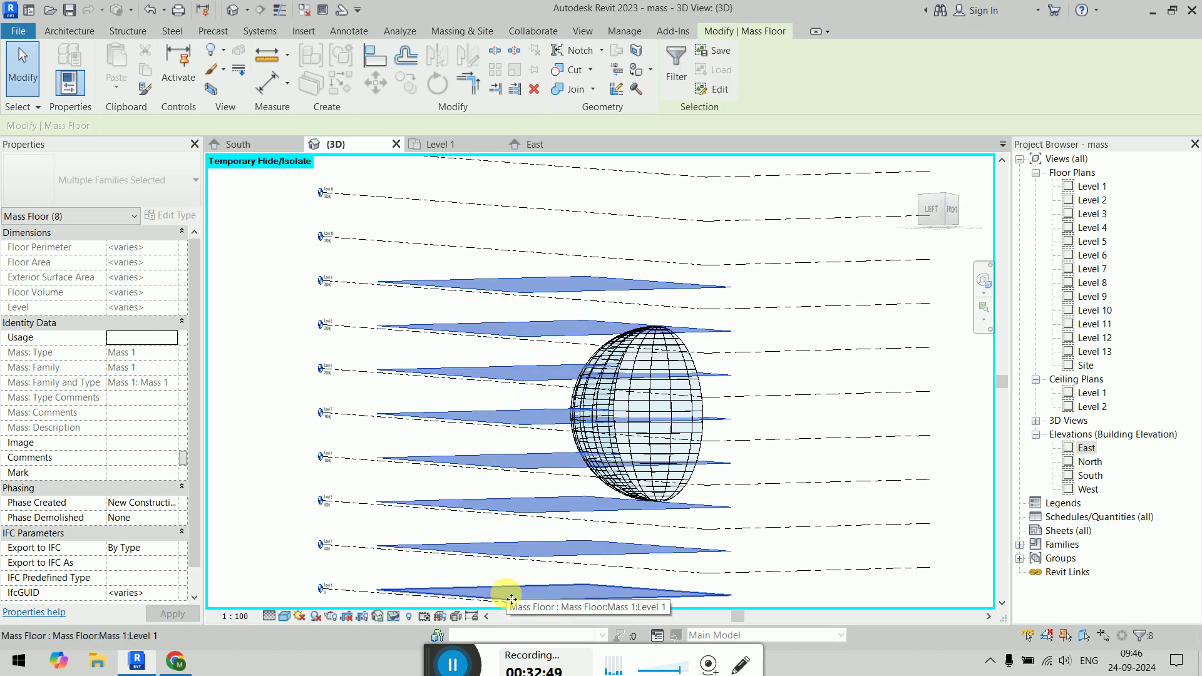
key(Delete)
scroll(669, 387, up, 3)
click(461, 434)
key(Delete)
Step: Check the curtain system in the South elevation, then return to the 3D view facing the front
shift+middle_drag(820, 433, 699, 445)
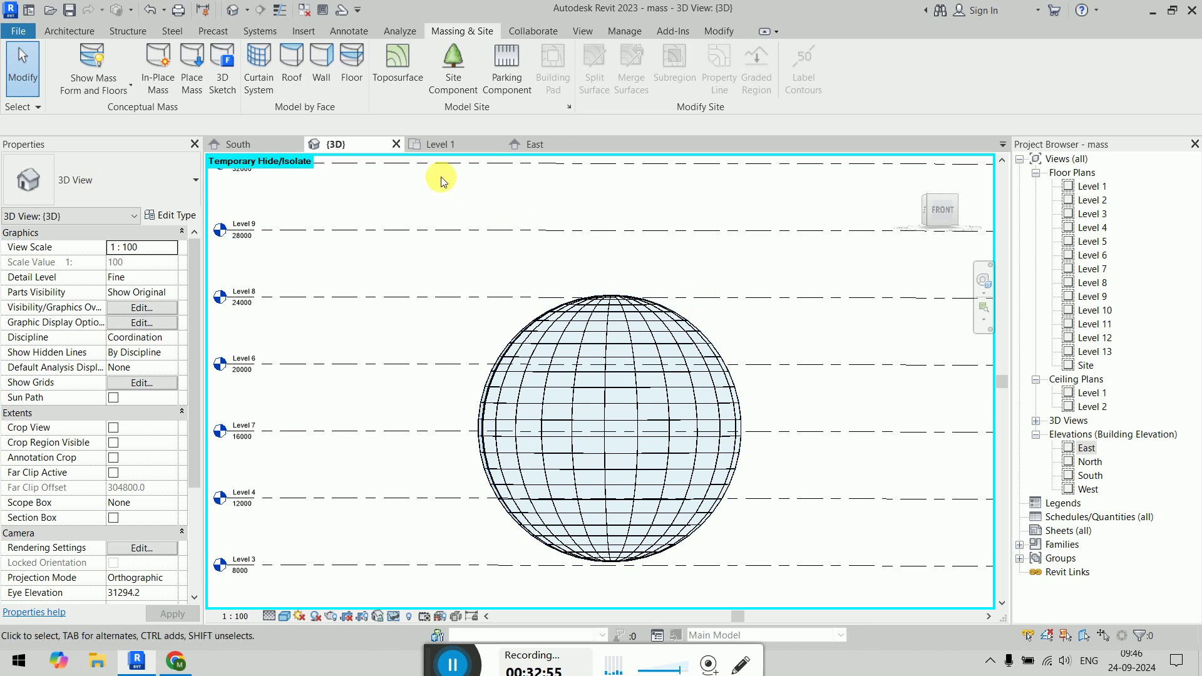
click(237, 144)
scroll(450, 454, up, 4)
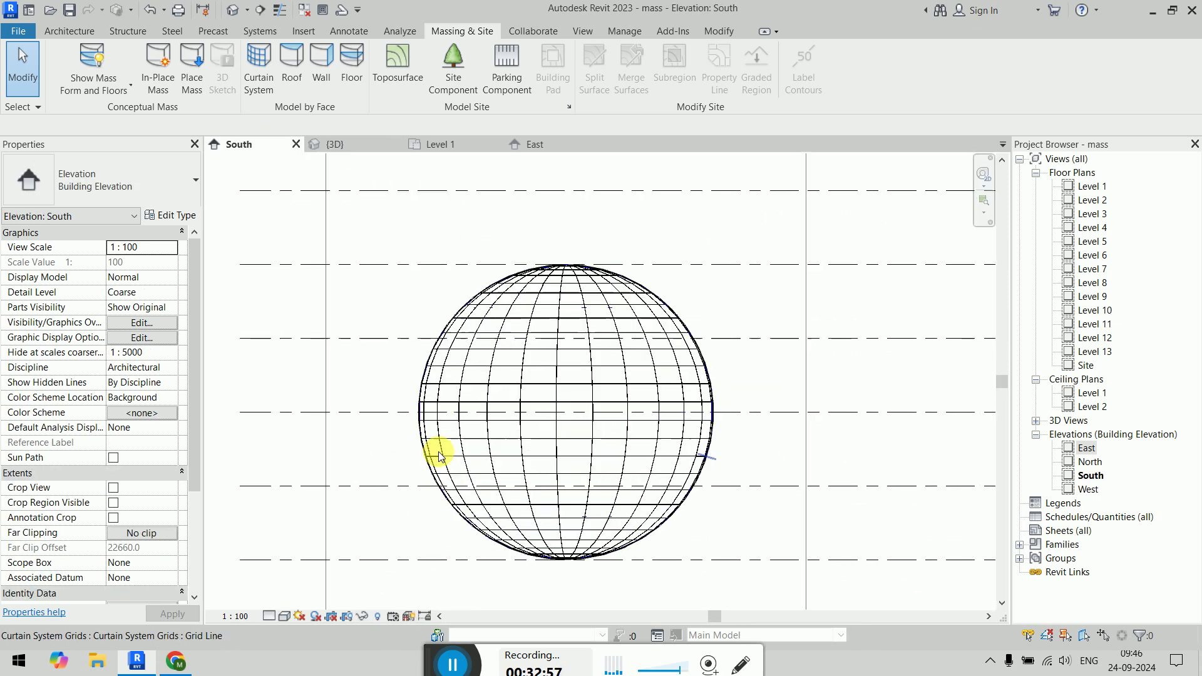
click(388, 141)
click(938, 209)
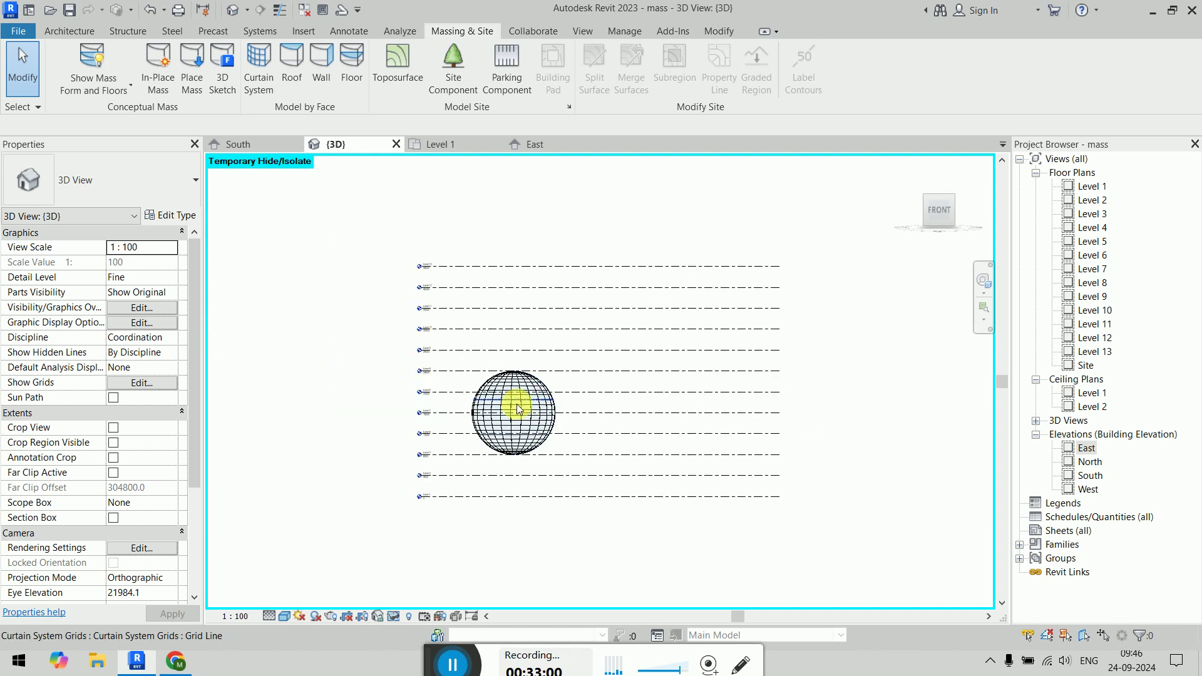
Step: Select the middle horizontal row of curtain panels, filter out the curtain system grids, and change the panels to System Panel Solid
scroll(514, 405, up, 5)
drag(335, 375, 714, 446)
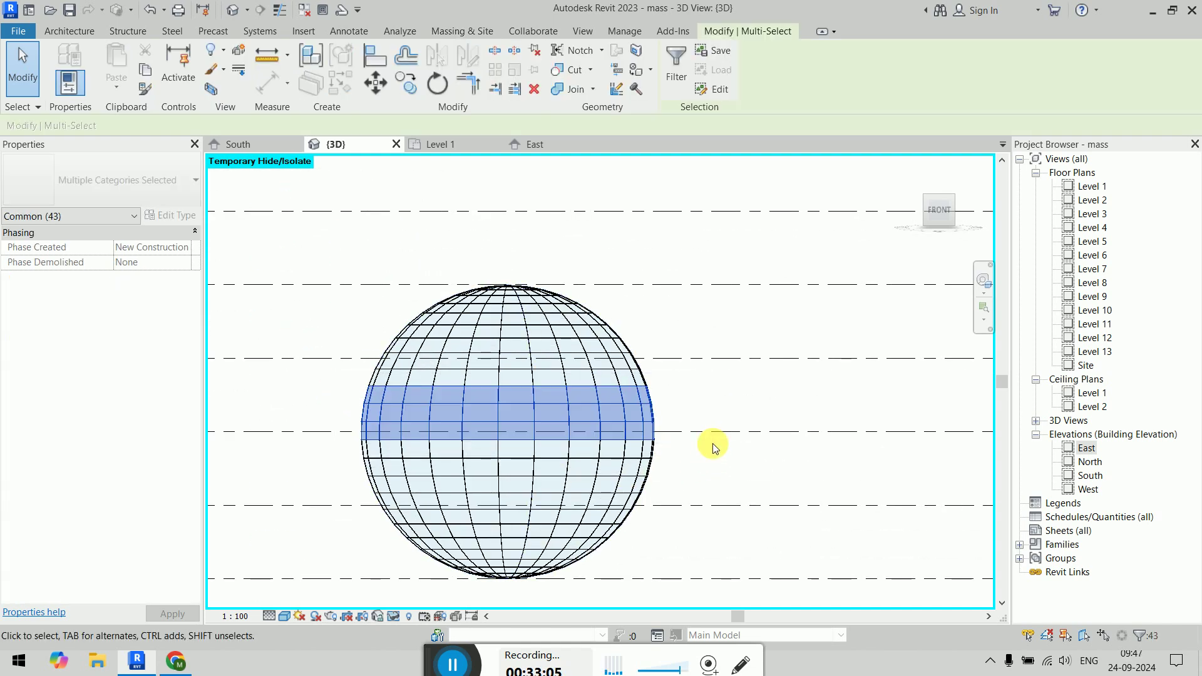
click(714, 446)
drag(318, 409, 524, 448)
drag(611, 448, 701, 454)
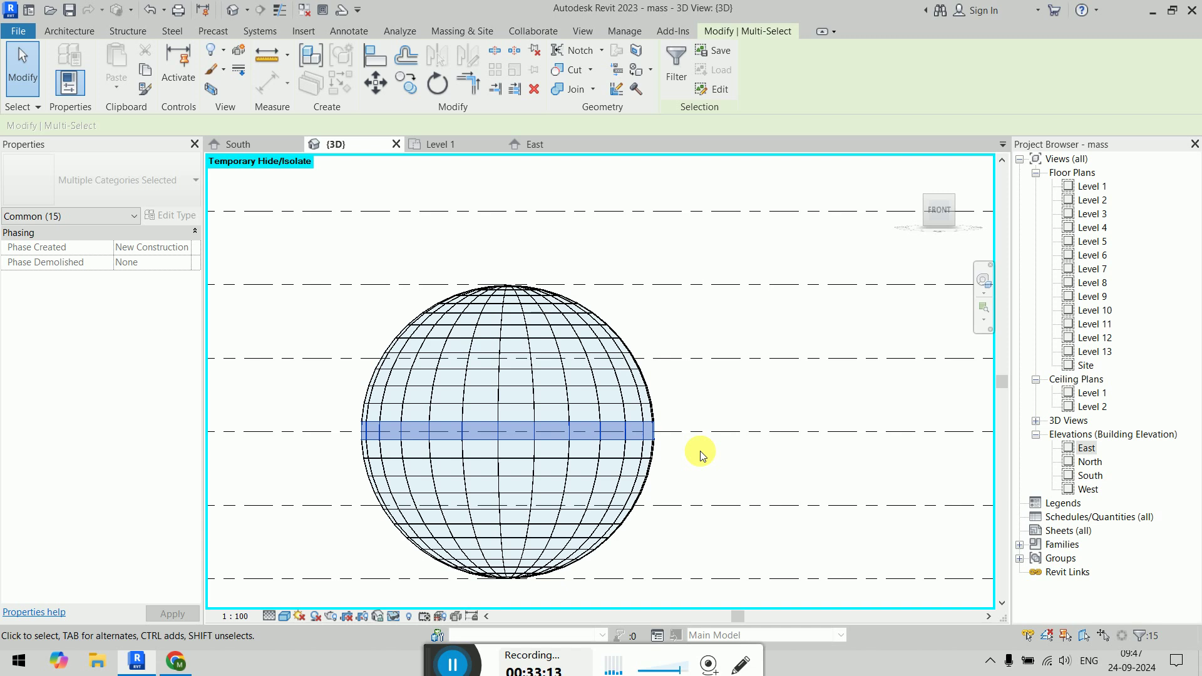
click(676, 62)
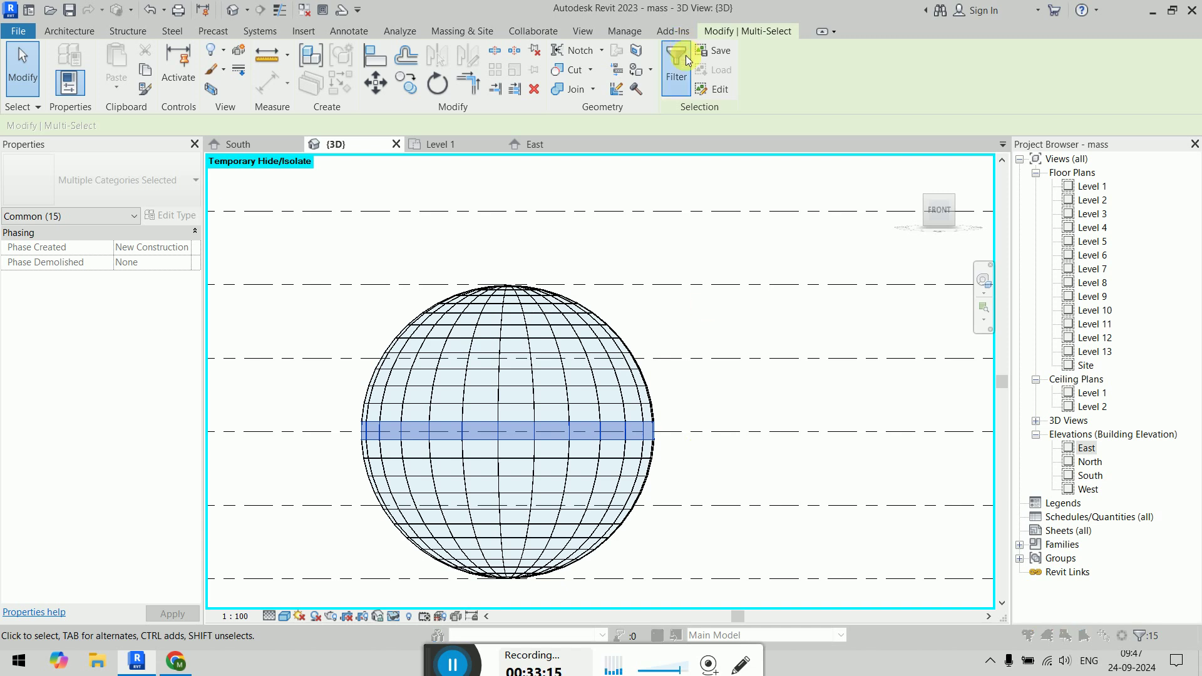
click(752, 141)
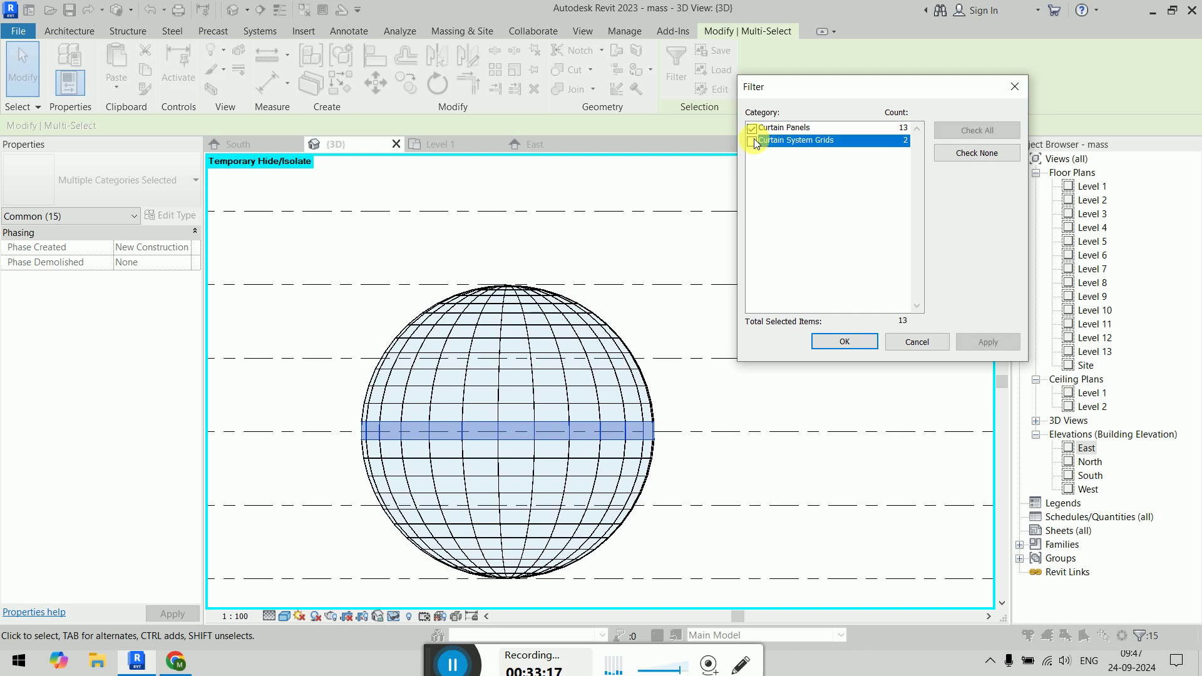
click(864, 342)
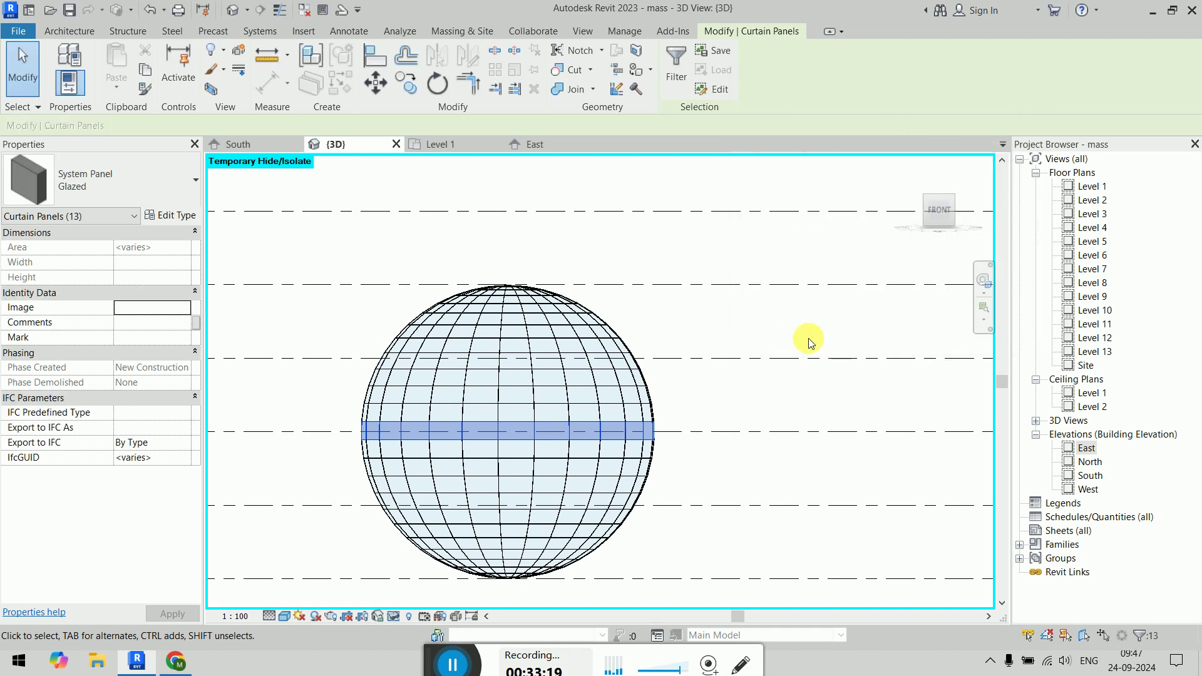
click(149, 175)
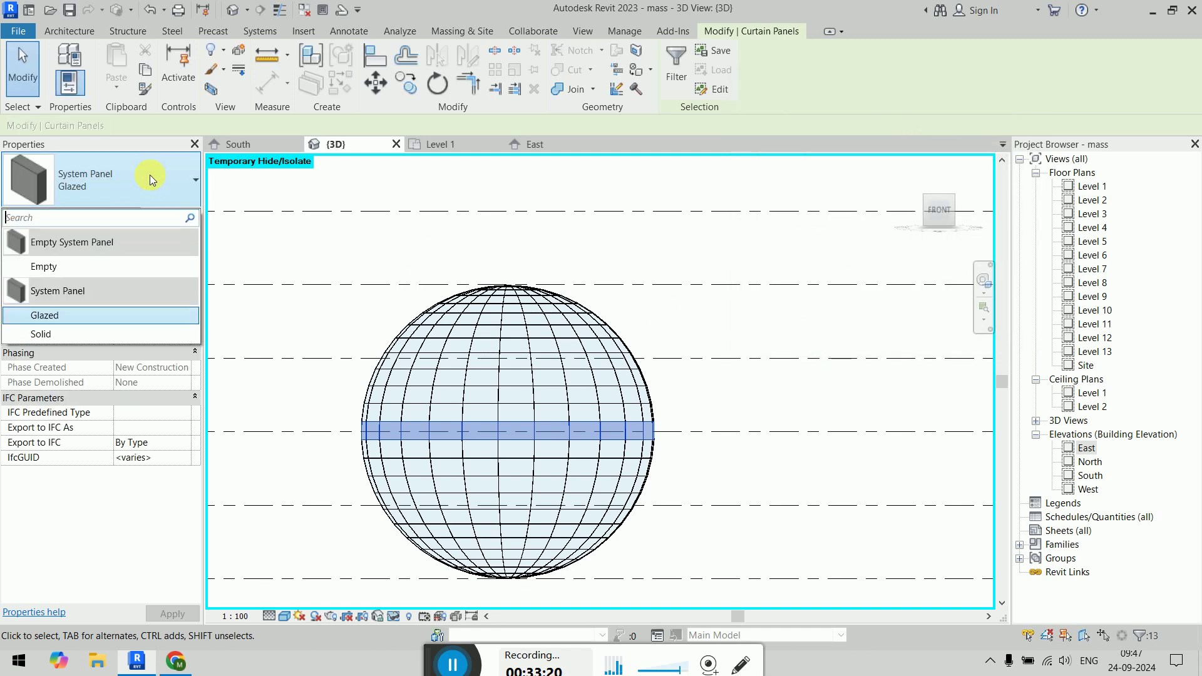
click(81, 335)
click(791, 412)
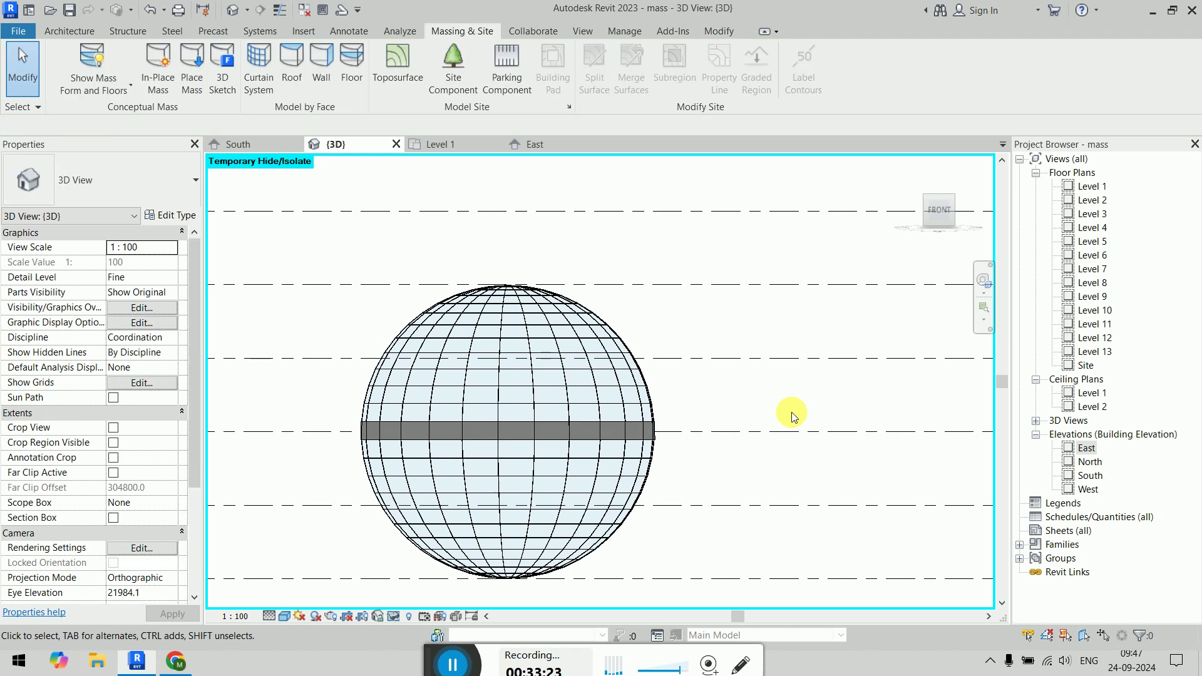
Step: Change the row of curtain panels at the Level 6 line to System Panel Solid, filtering the grids out of the selection
drag(359, 344, 683, 382)
click(677, 62)
click(795, 141)
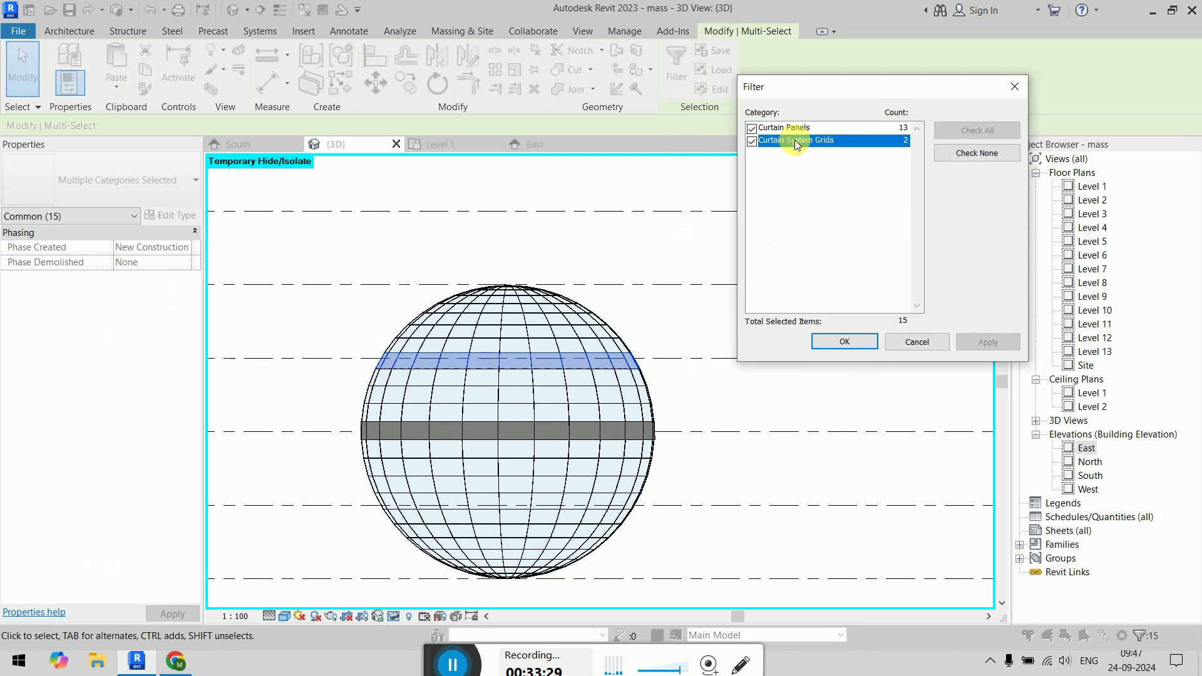
click(843, 341)
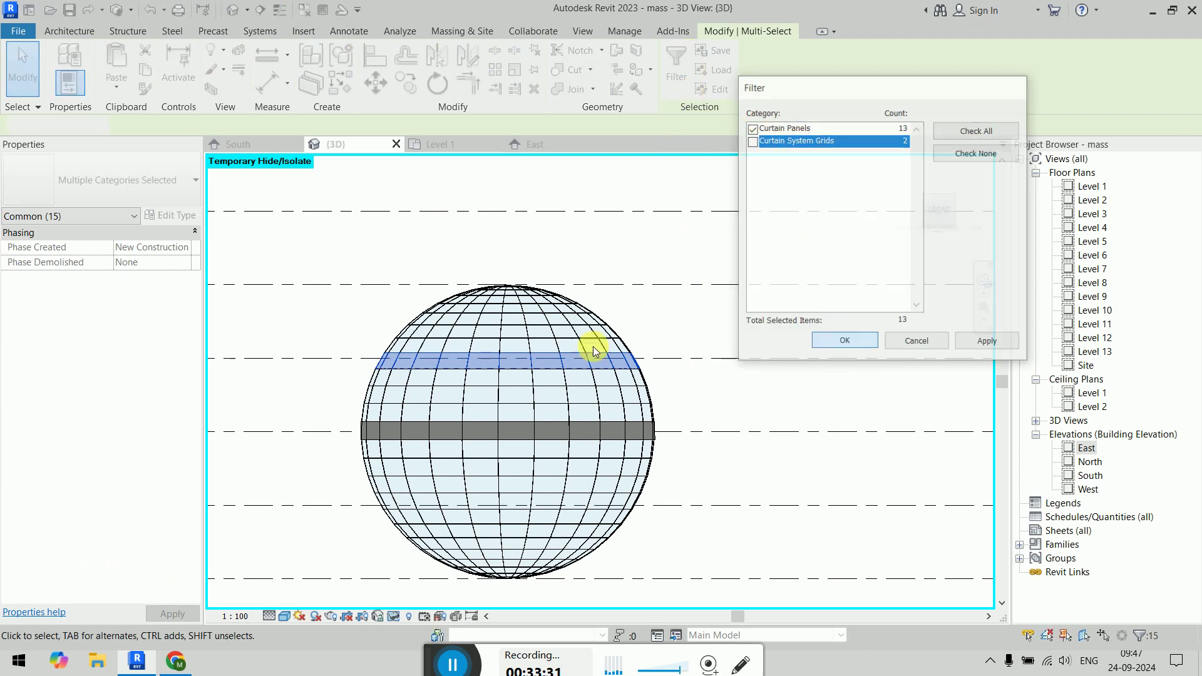
click(129, 182)
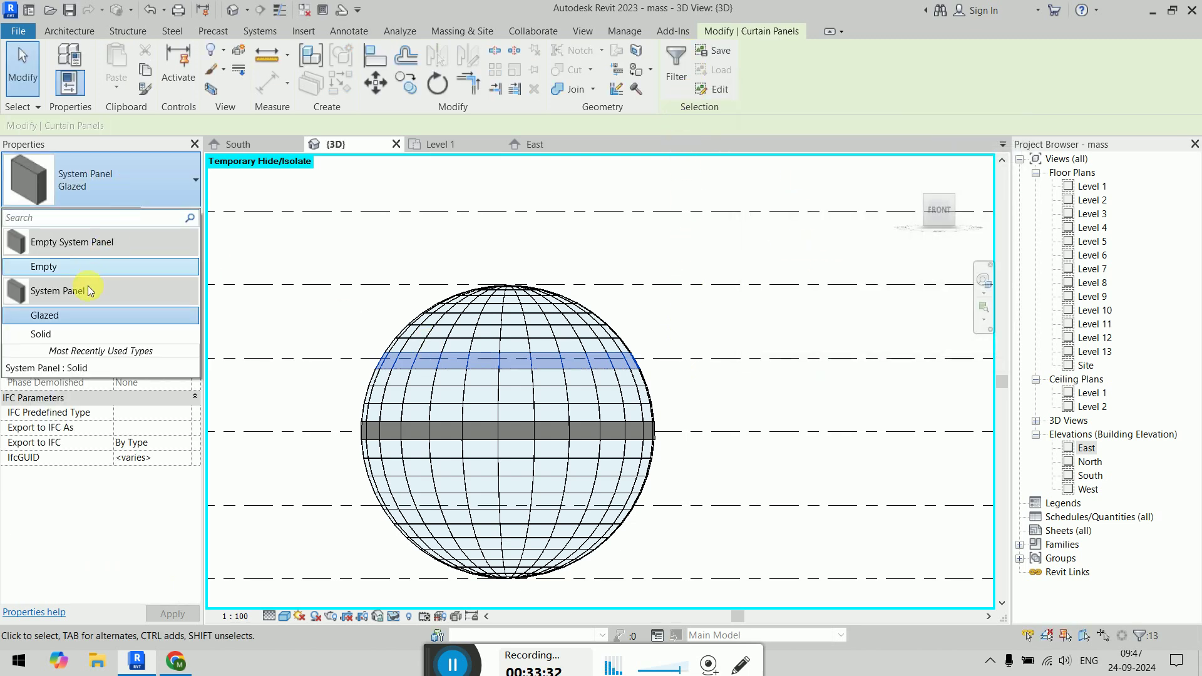
click(70, 333)
click(744, 410)
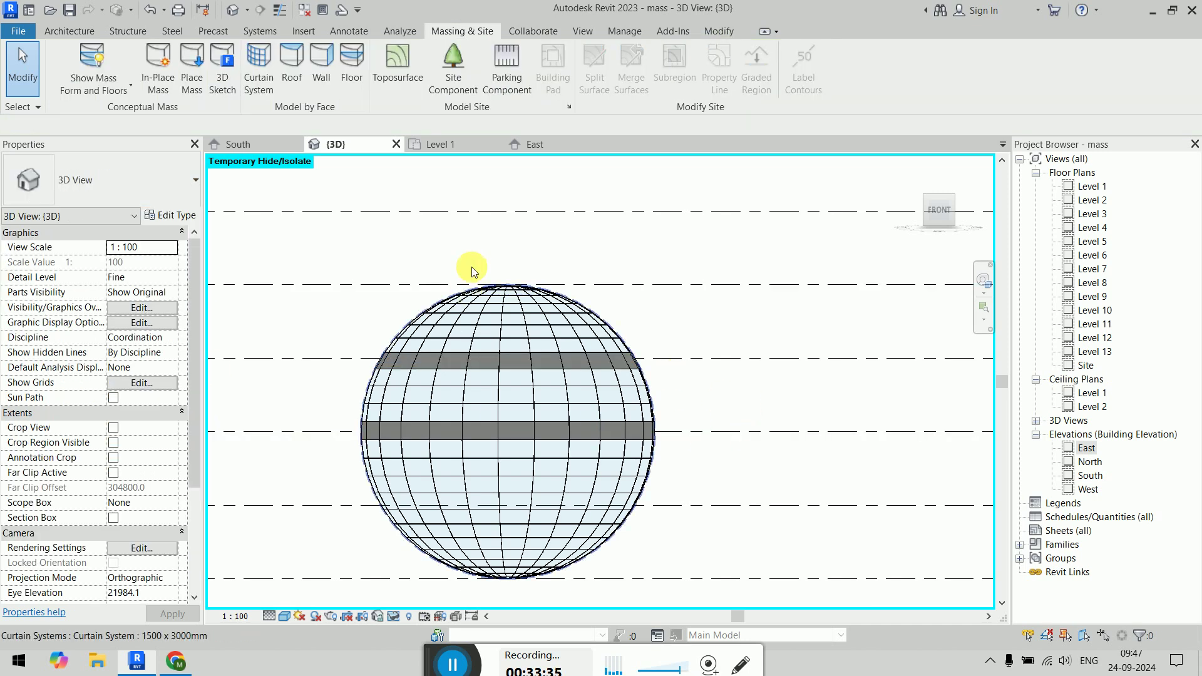
Step: Review the type properties of the 1500 x 3000mm curtain system, then leave the curtain system command without changes
click(257, 75)
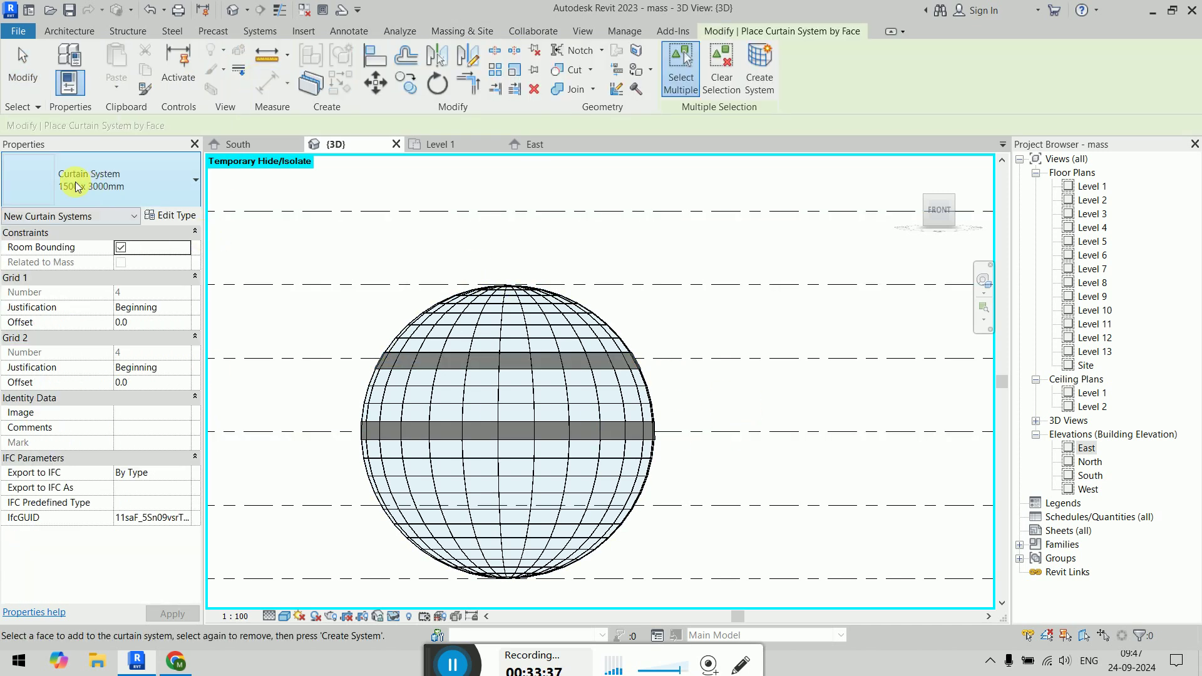
click(169, 215)
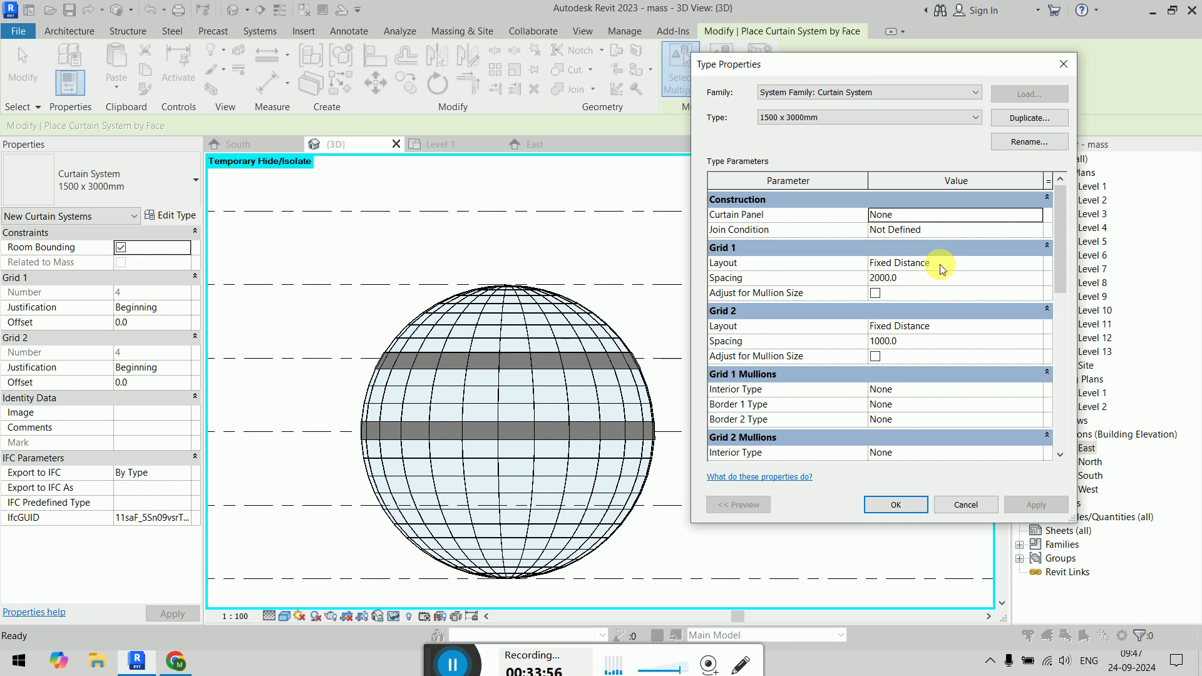
click(955, 505)
scroll(571, 402, up, 3)
middle_drag(572, 402, 731, 377)
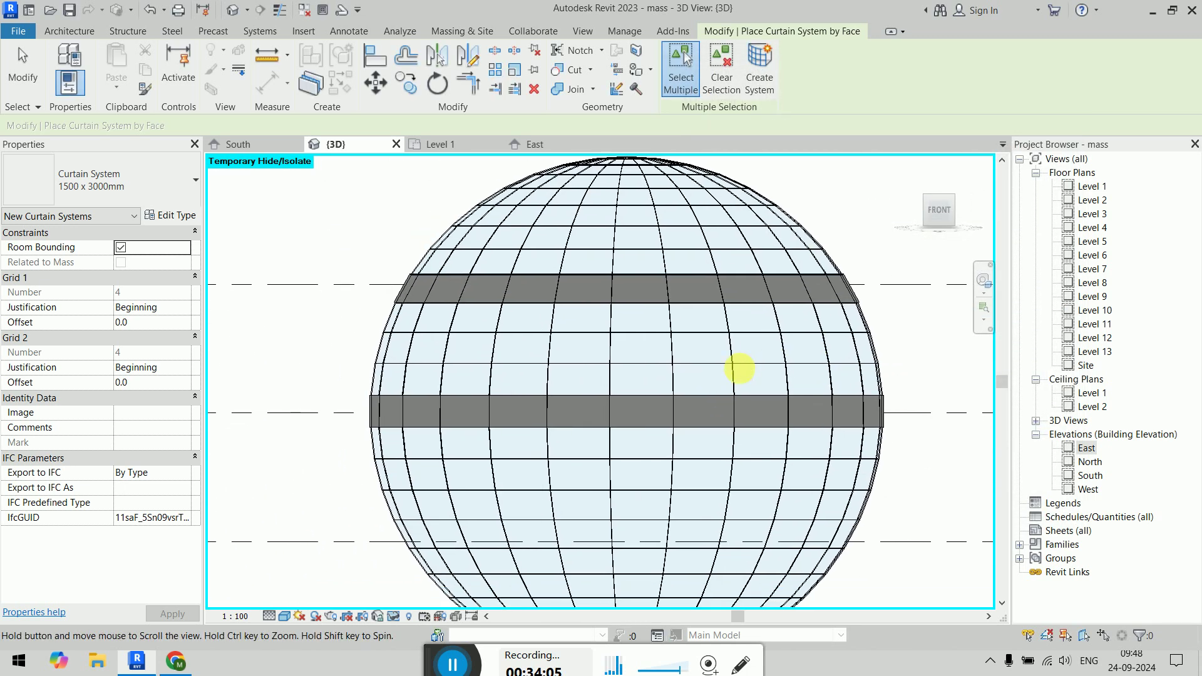
key(Escape)
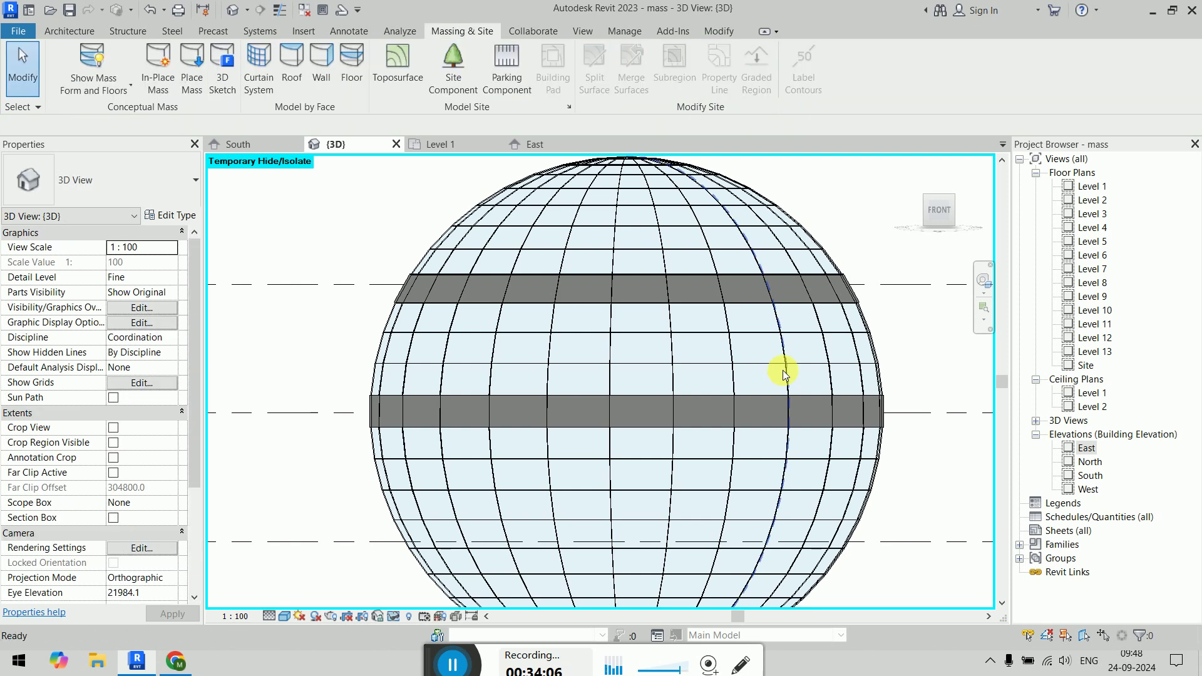
Step: Unpin the horizontal grid line just below the upper solid row and remove its central segments
click(583, 334)
click(659, 299)
click(691, 70)
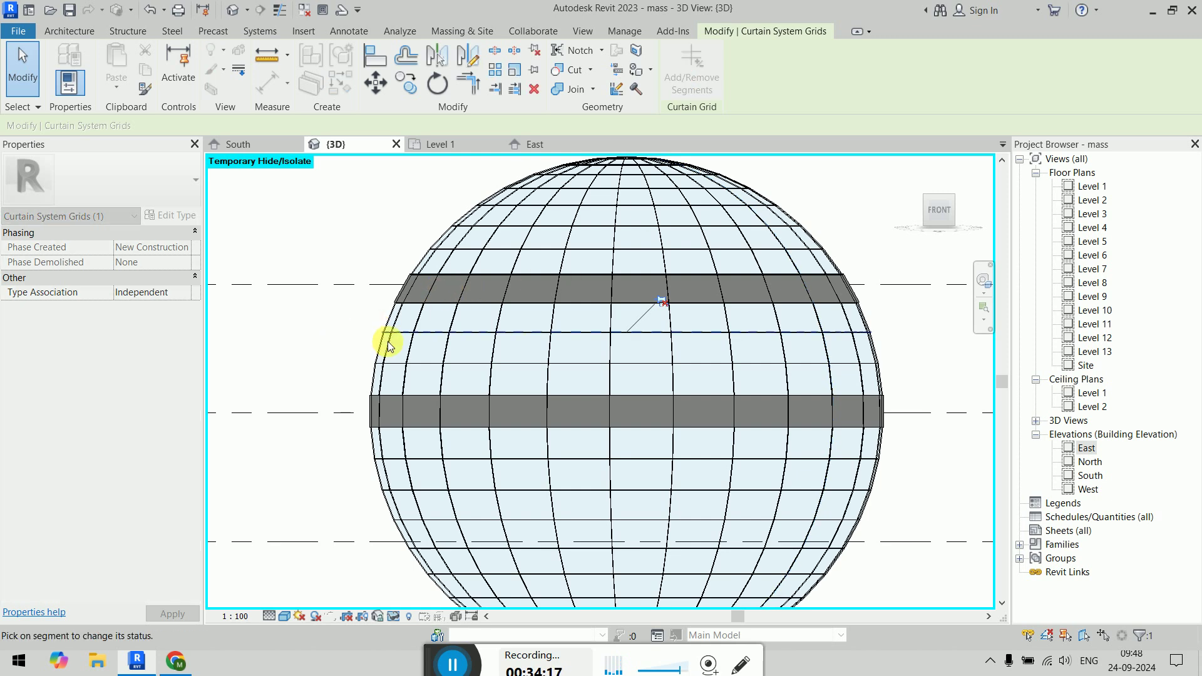
key(Escape)
key(Escape)
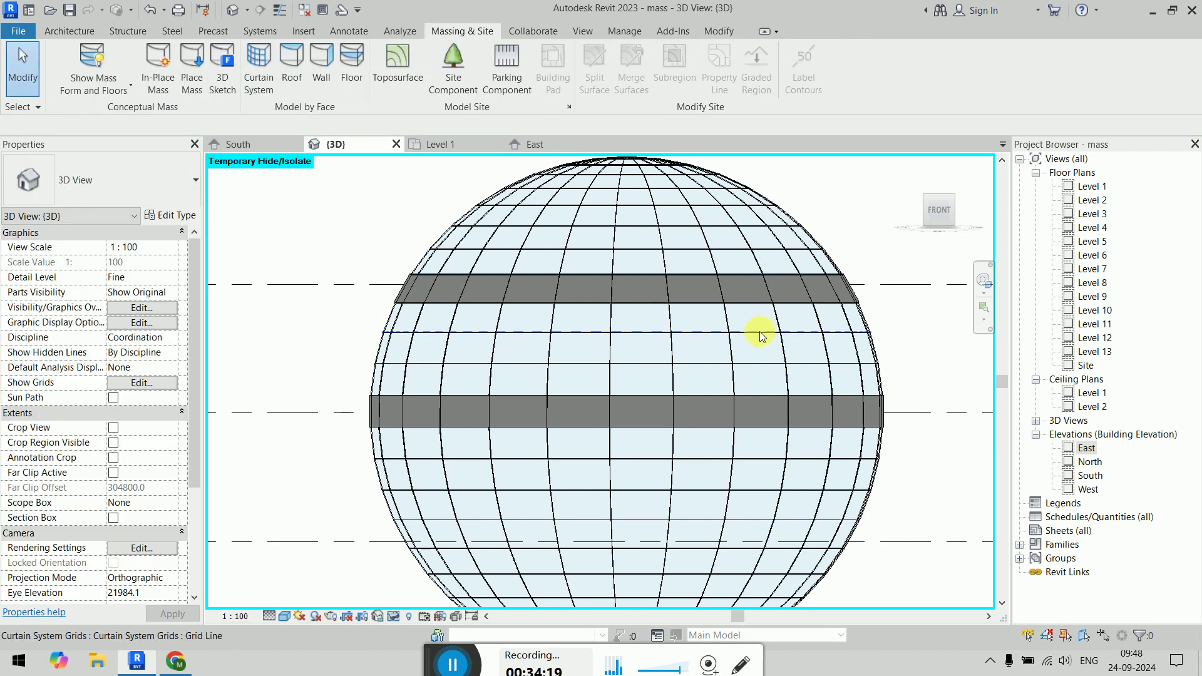
click(760, 331)
click(692, 70)
click(649, 330)
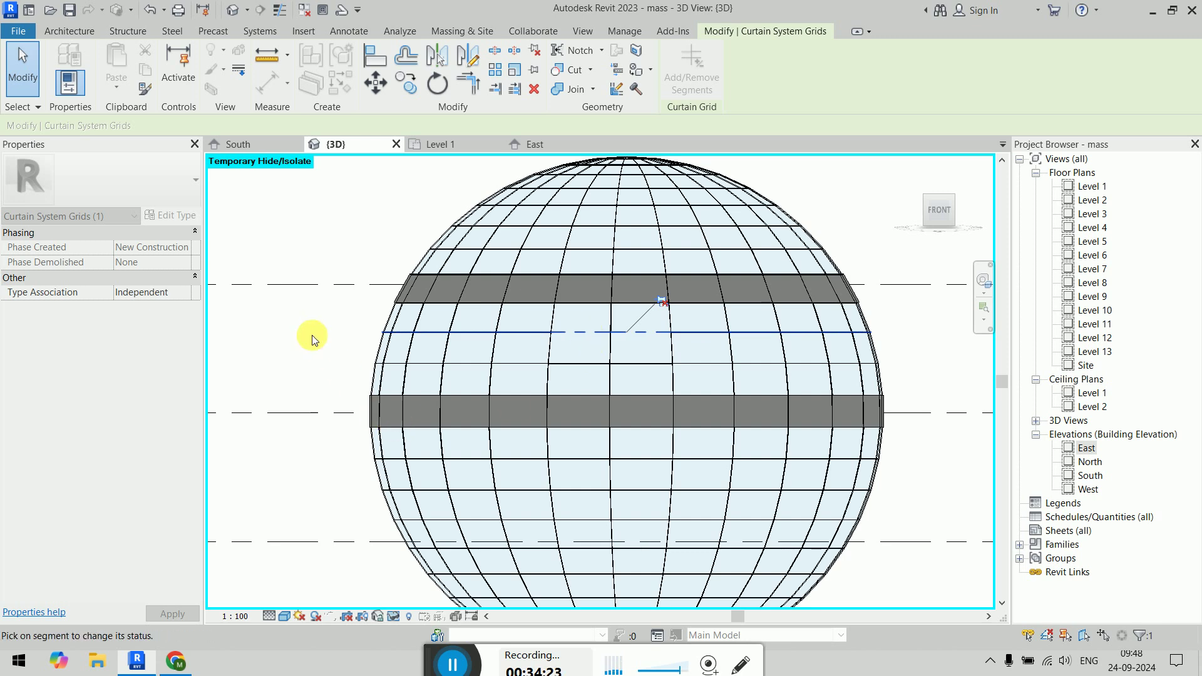
key(Escape)
key(Escape)
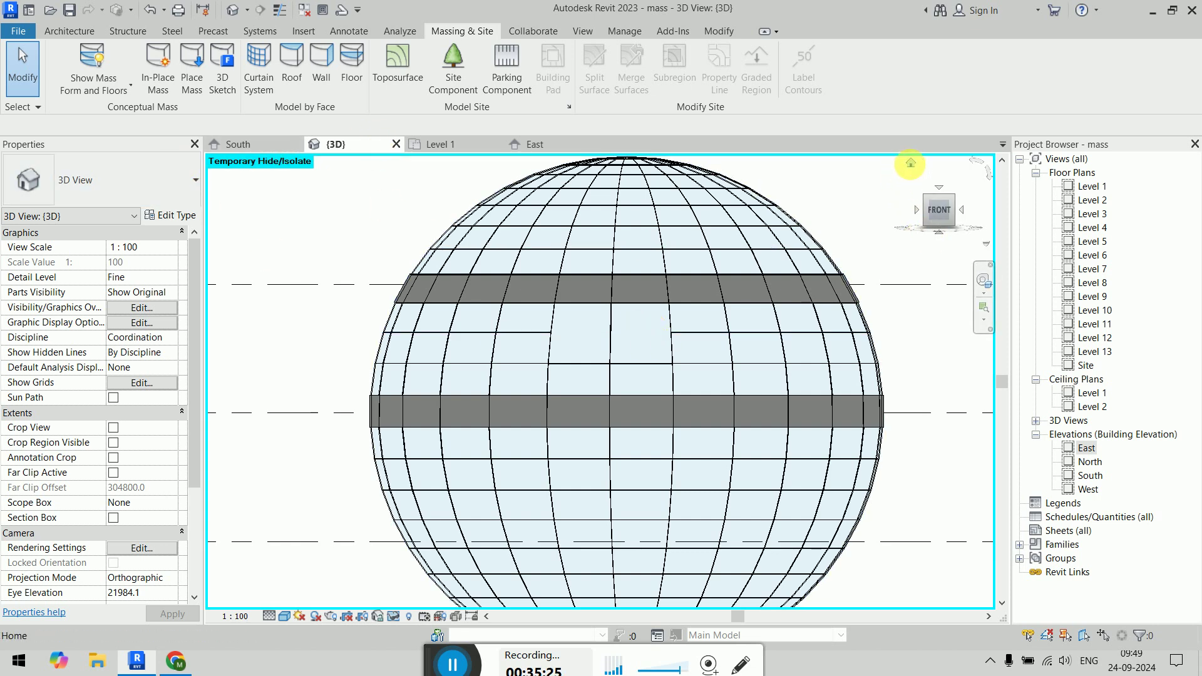
Step: Reset the temporary hide in the 3D view to bring back the box mass around the curtain system
click(911, 163)
scroll(528, 410, up, 5)
shift+middle_drag(553, 462, 374, 536)
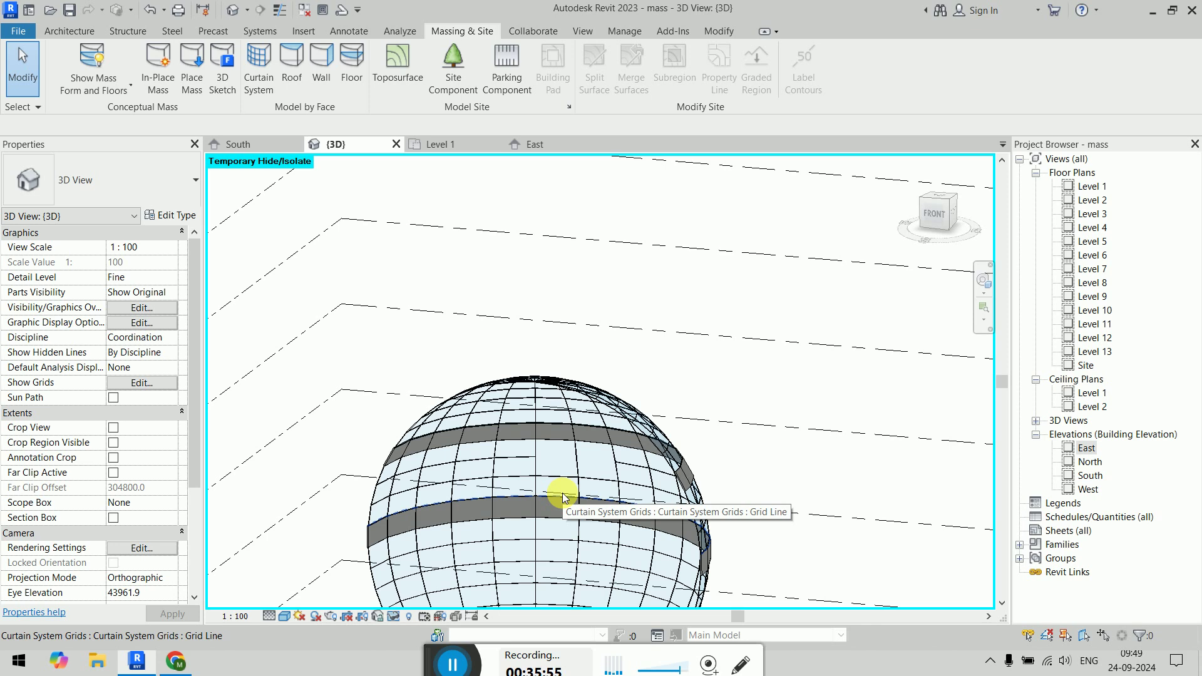
key(h)
key(r)
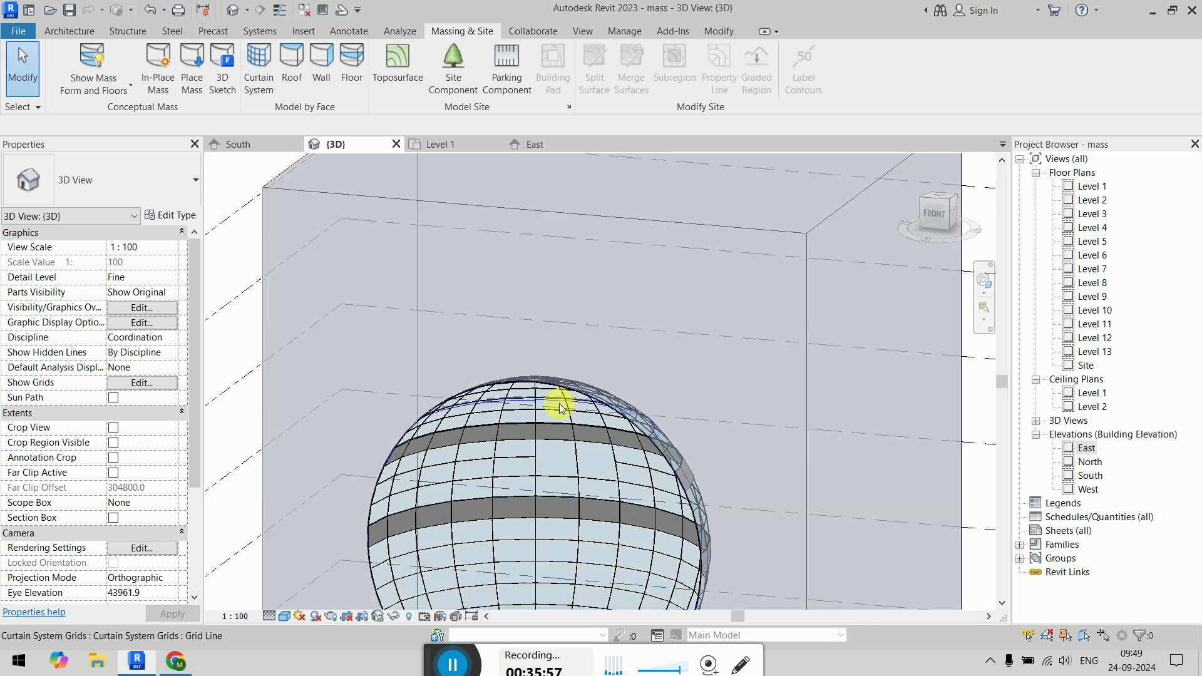
scroll(764, 302, down, 2)
middle_drag(753, 358, 639, 319)
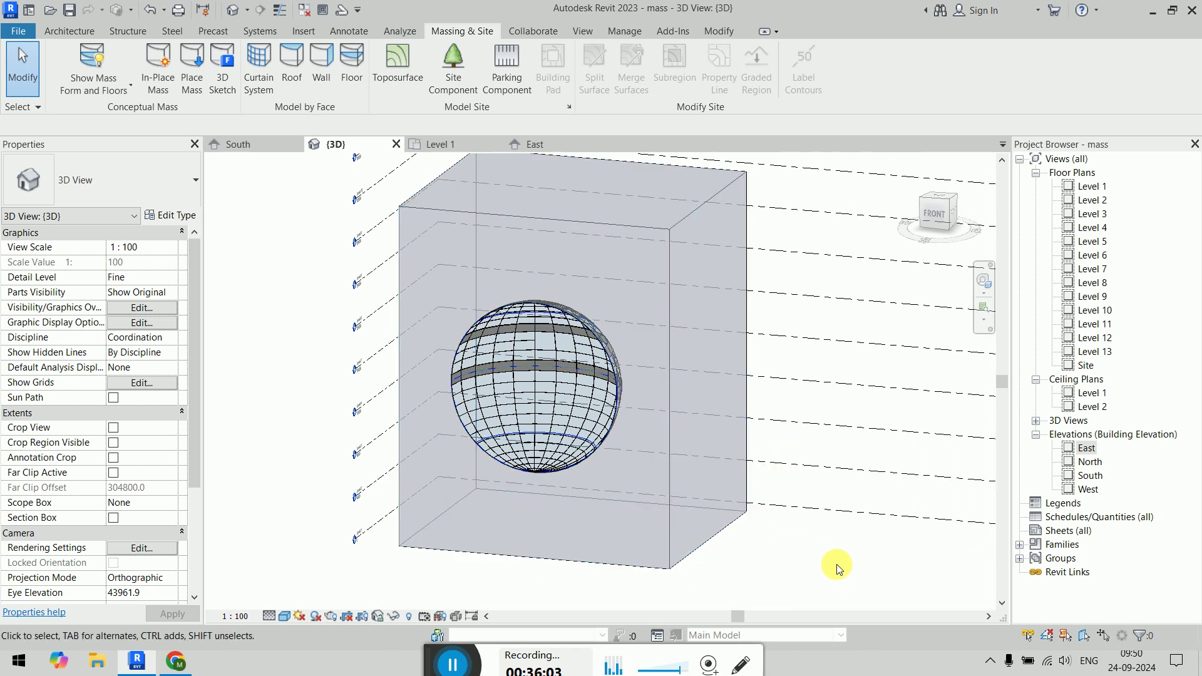
Step: Create mass floors on the box mass for Level 1 through Level 9
shift+middle_drag(513, 563, 686, 545)
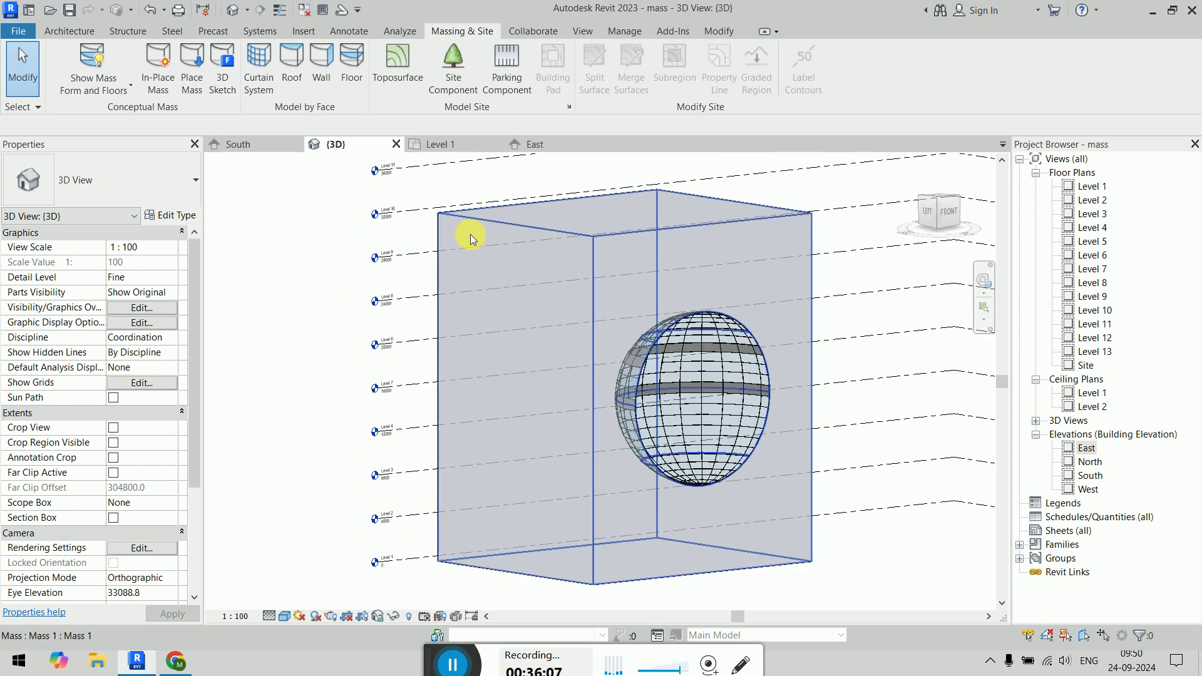
click(743, 231)
click(756, 75)
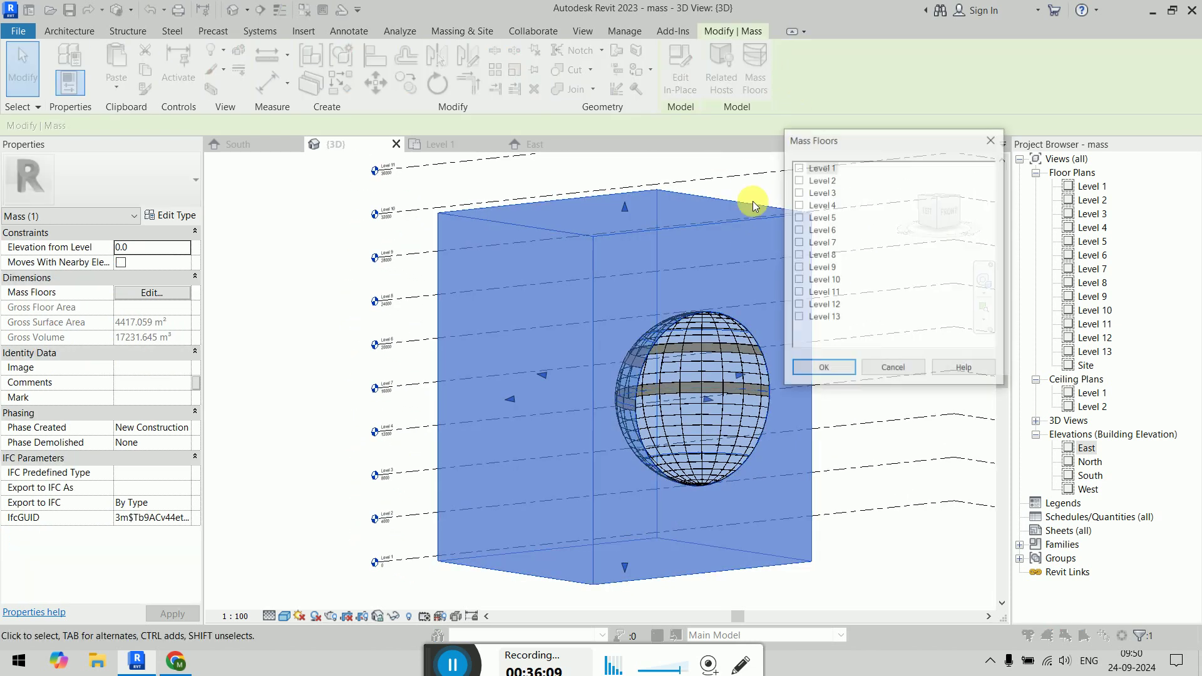
shift+click(824, 268)
click(798, 267)
click(823, 368)
click(874, 550)
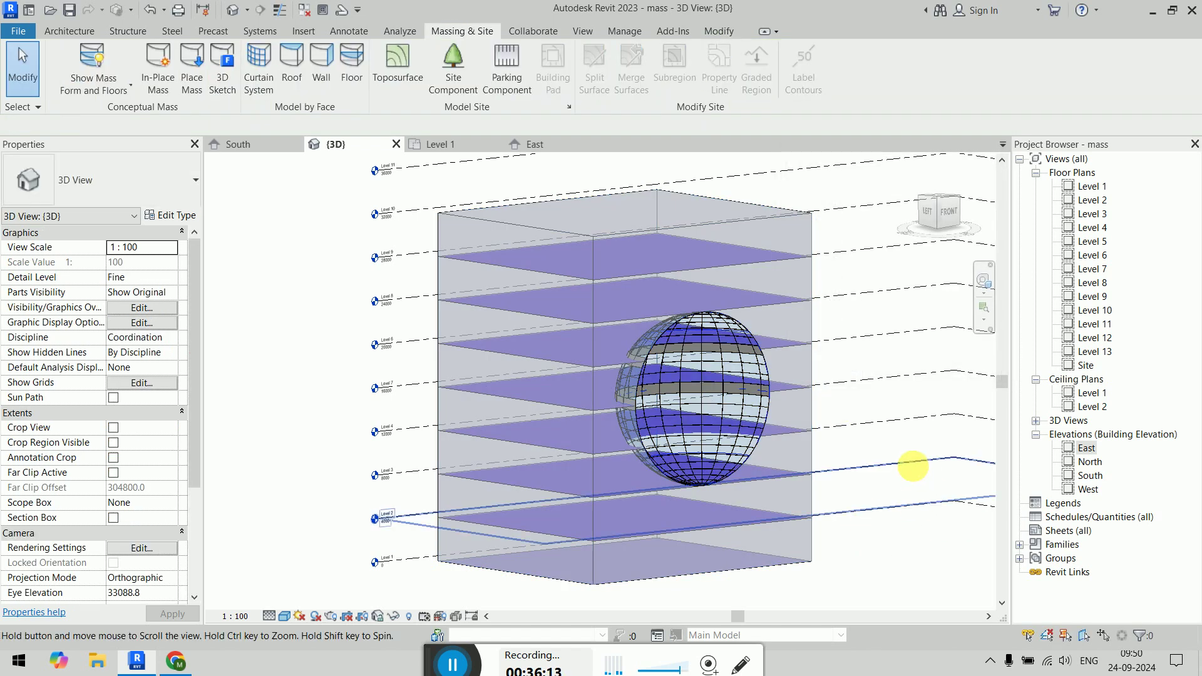
middle_drag(912, 469, 831, 415)
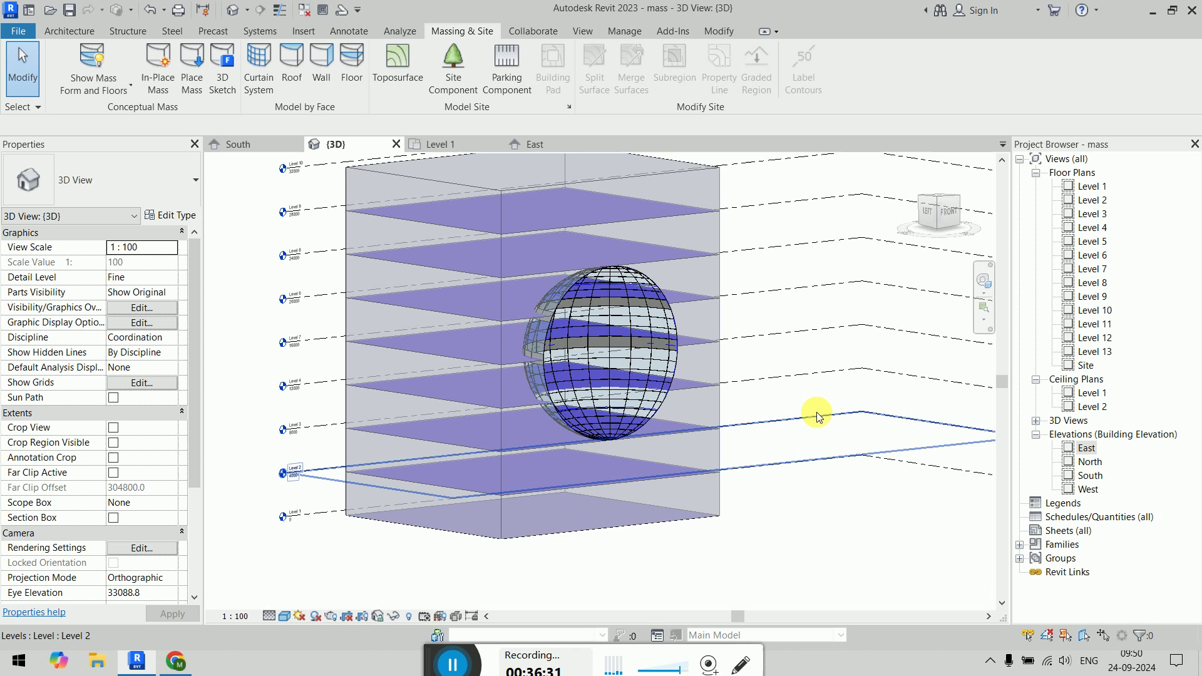
scroll(751, 335, up, 3)
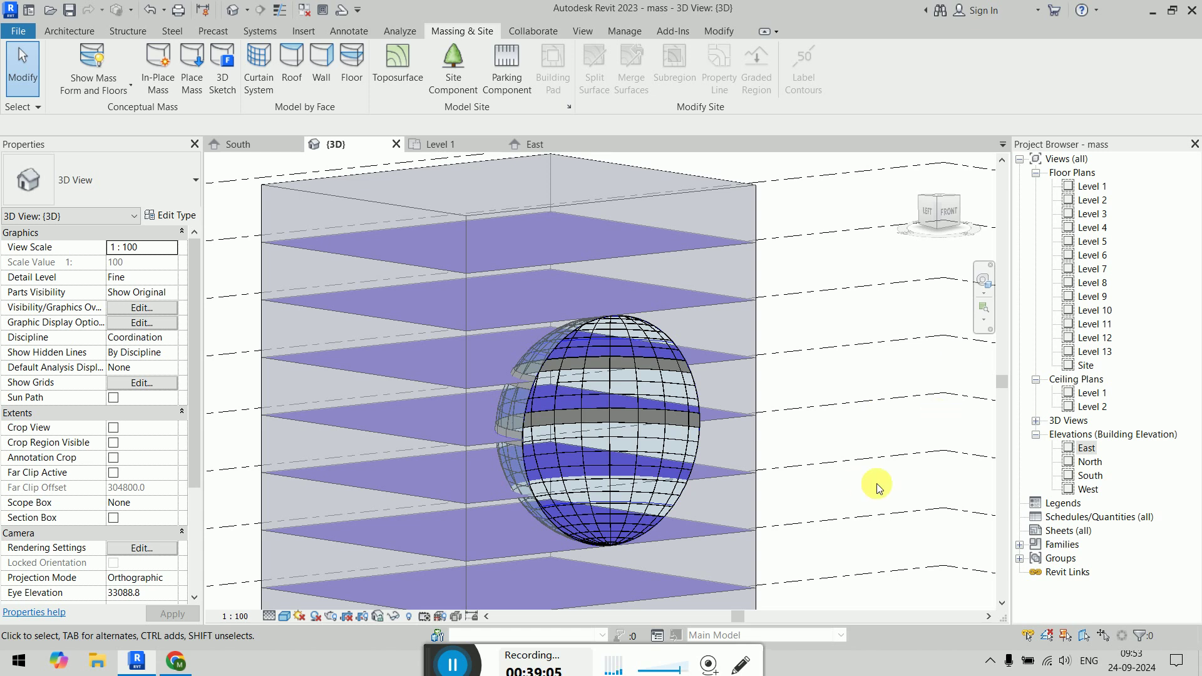
Step: Unpin the horizontal curtain grid line near the top of the spherical curtain system in the South elevation
shift+middle_drag(647, 421, 745, 384)
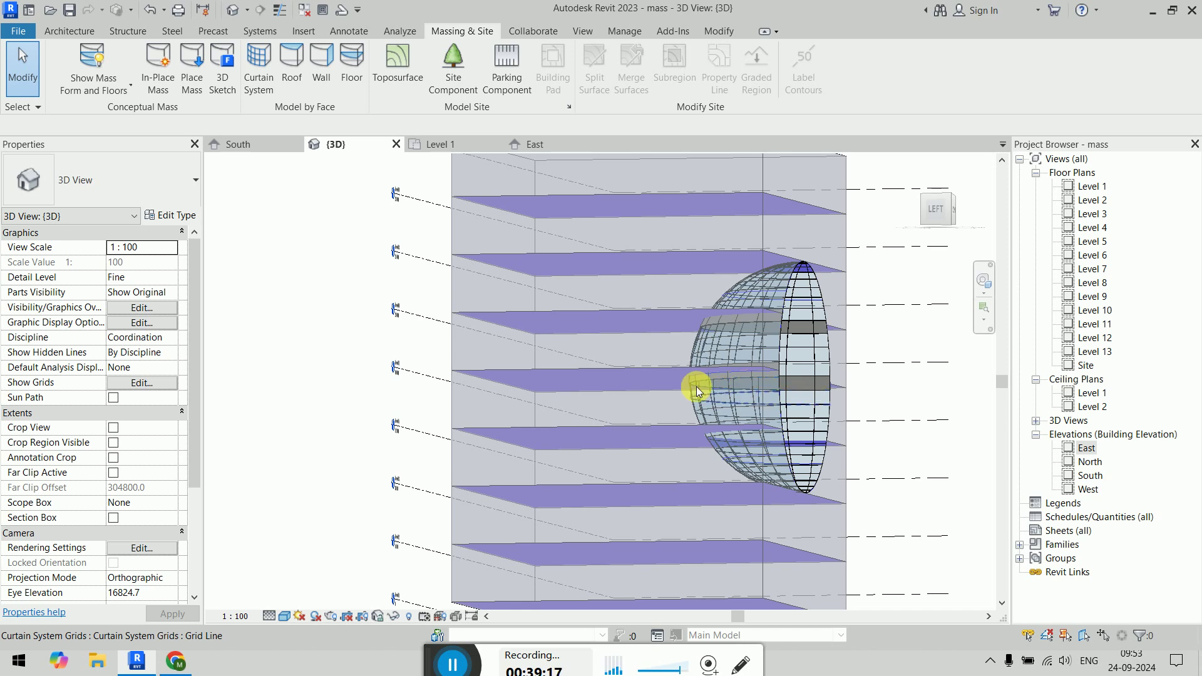
click(250, 147)
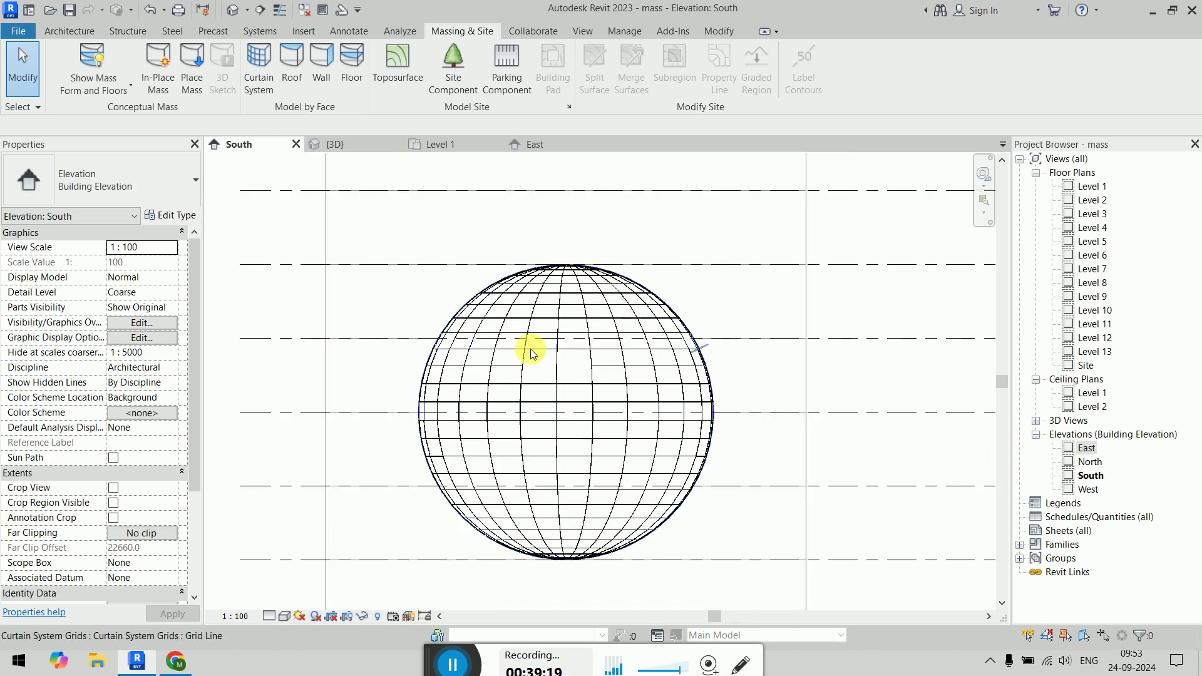
scroll(510, 328, up, 3)
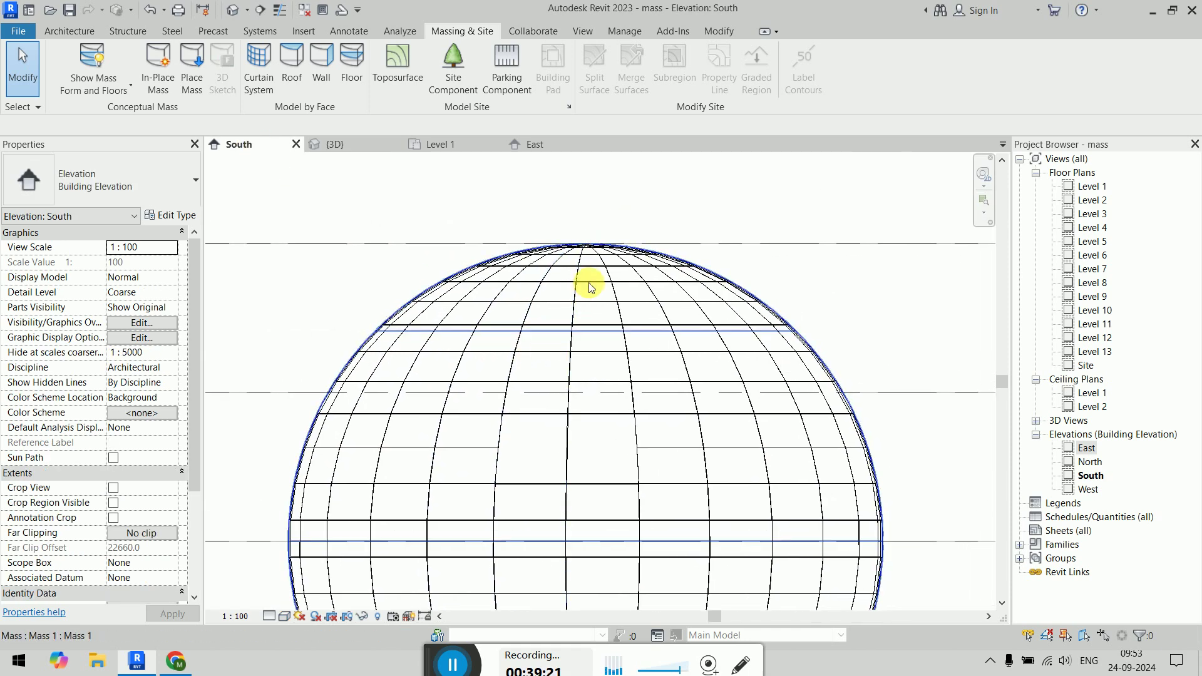
scroll(595, 332, up, 5)
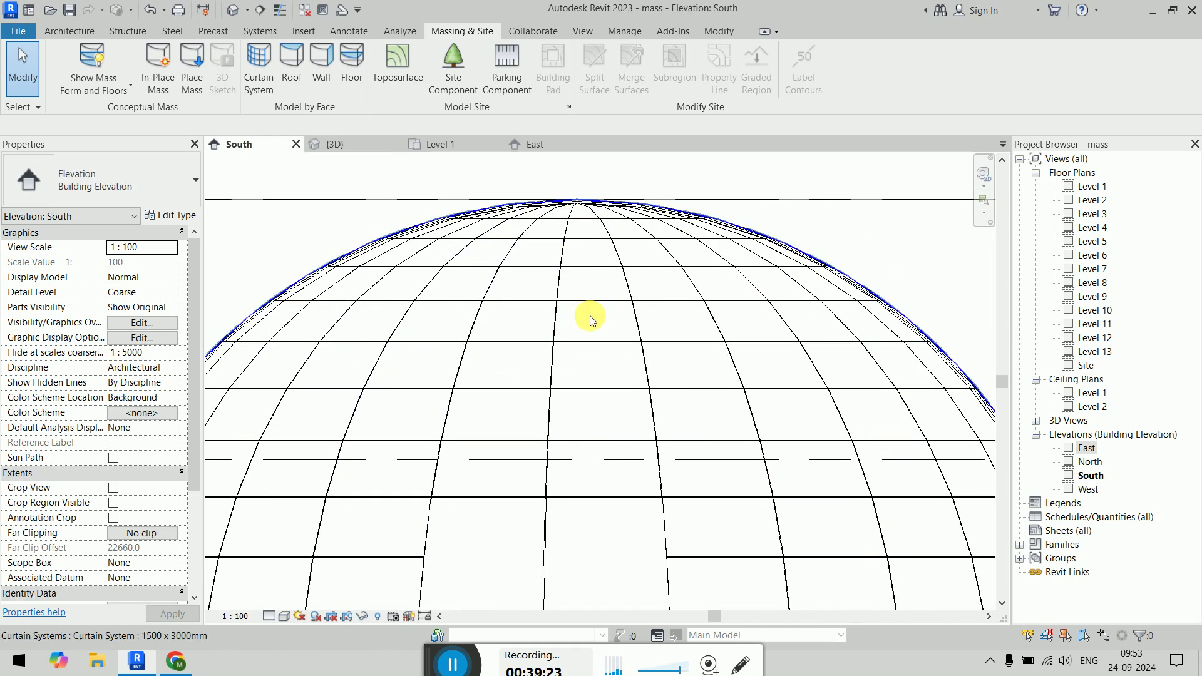
scroll(590, 238, down, 5)
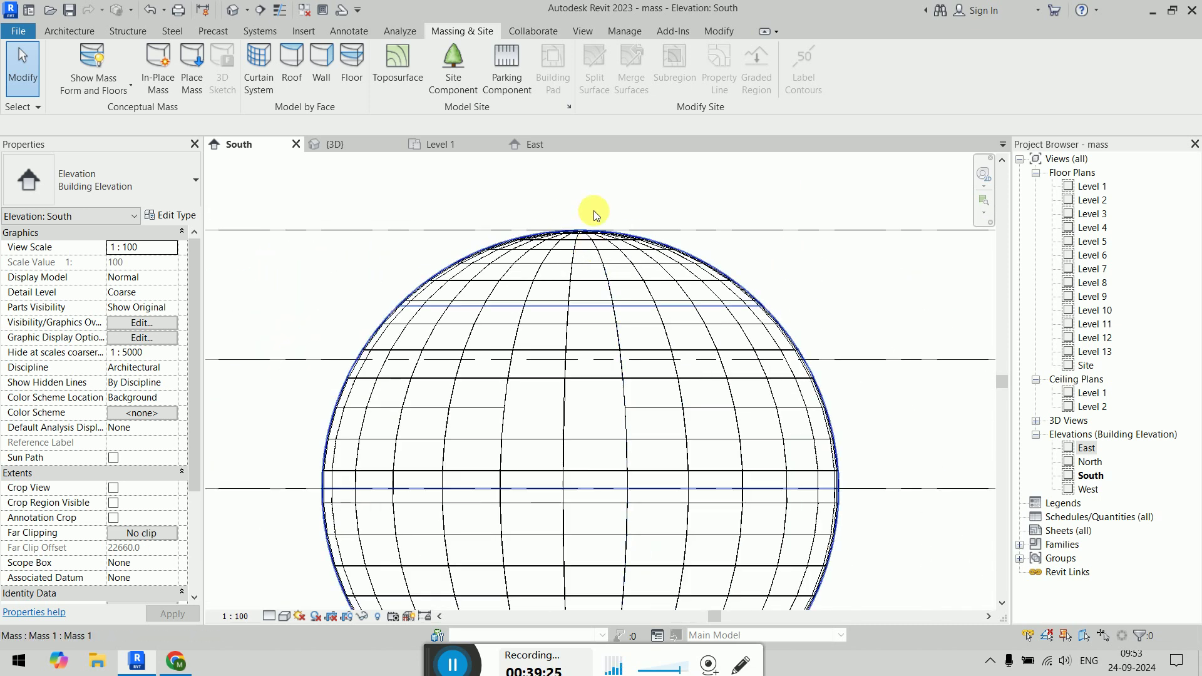
click(580, 304)
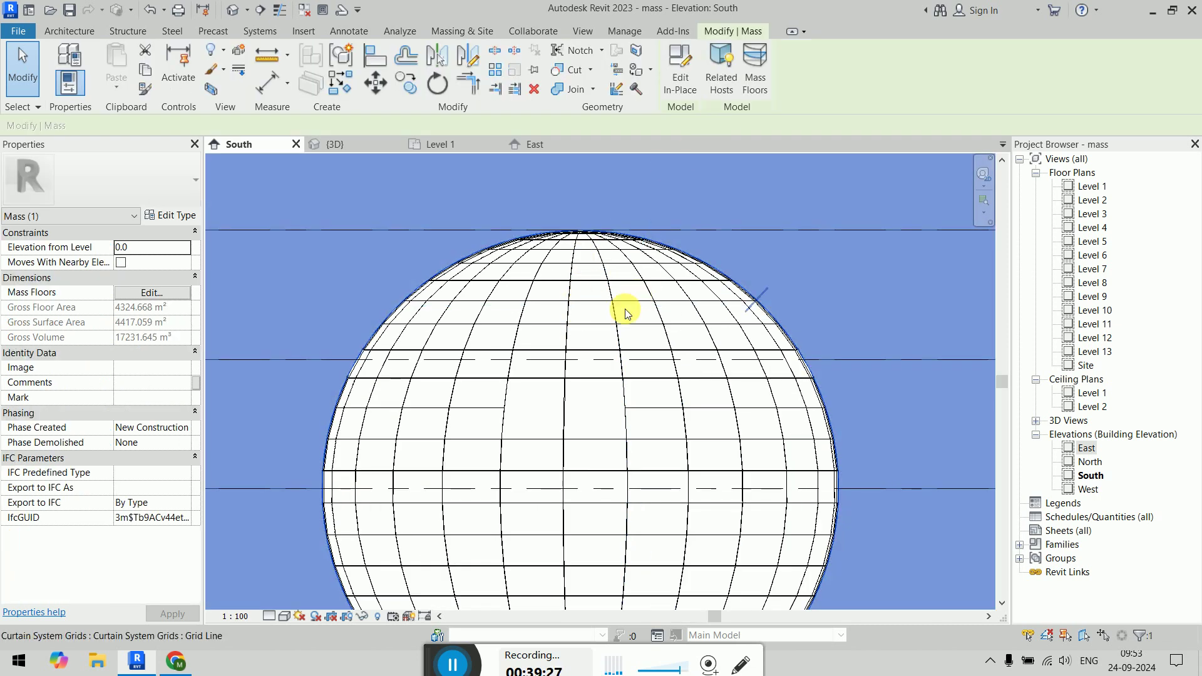
click(593, 268)
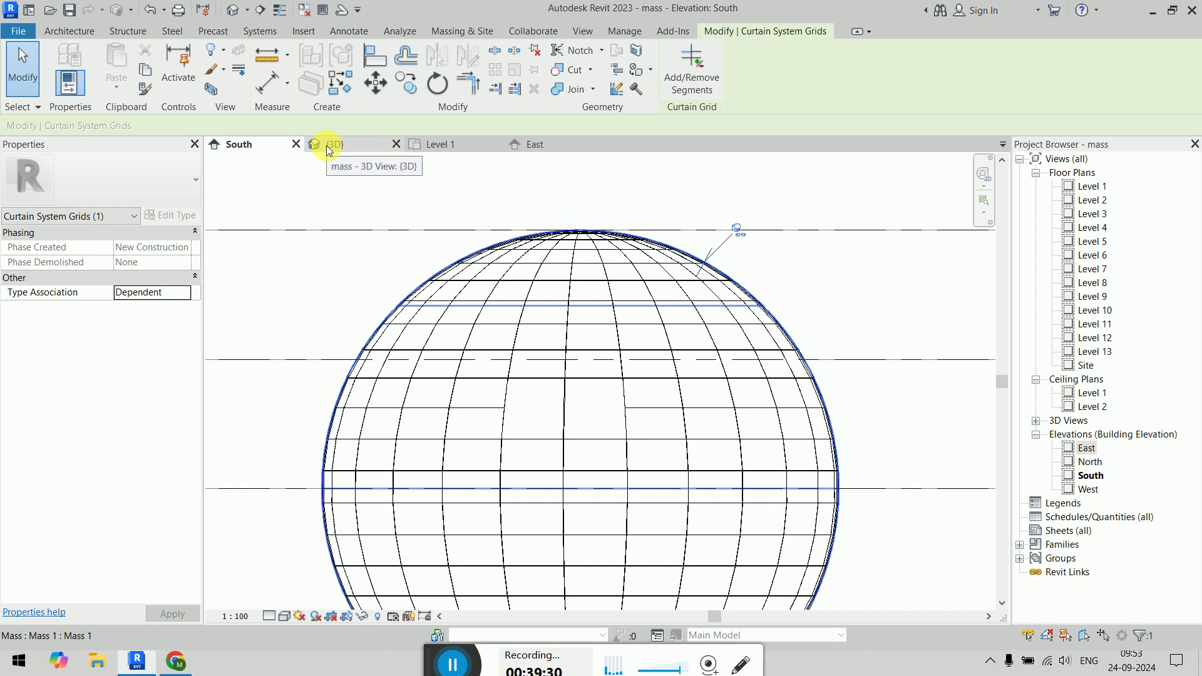
click(735, 231)
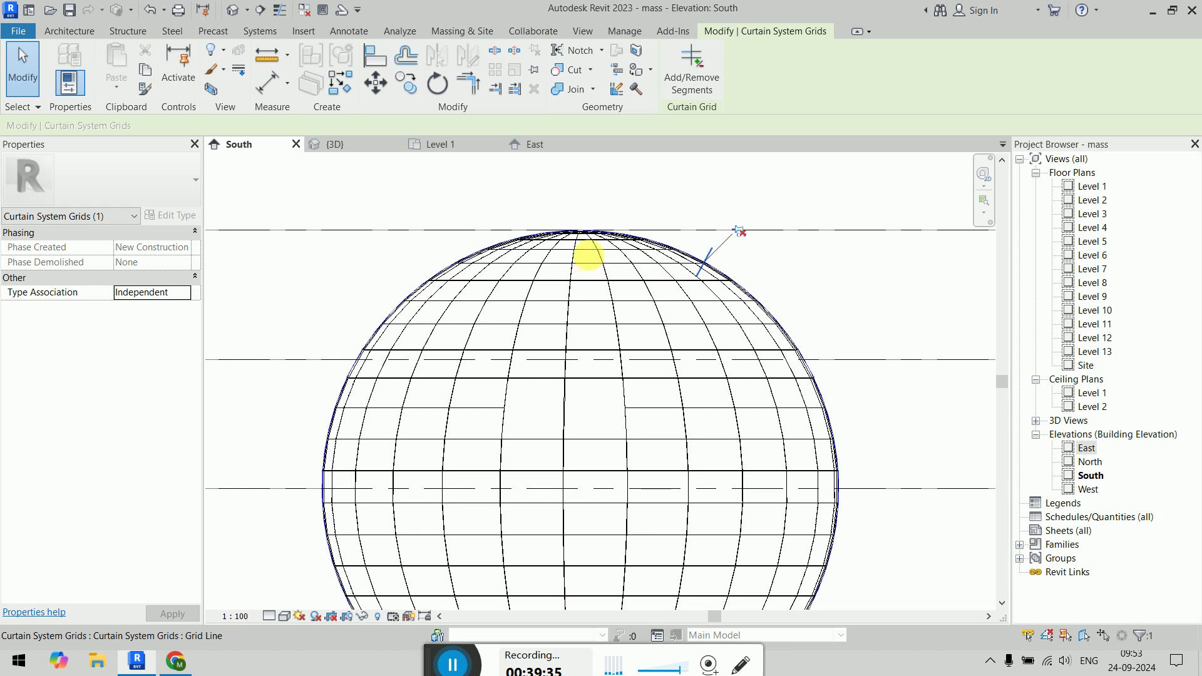
scroll(692, 263, up, 3)
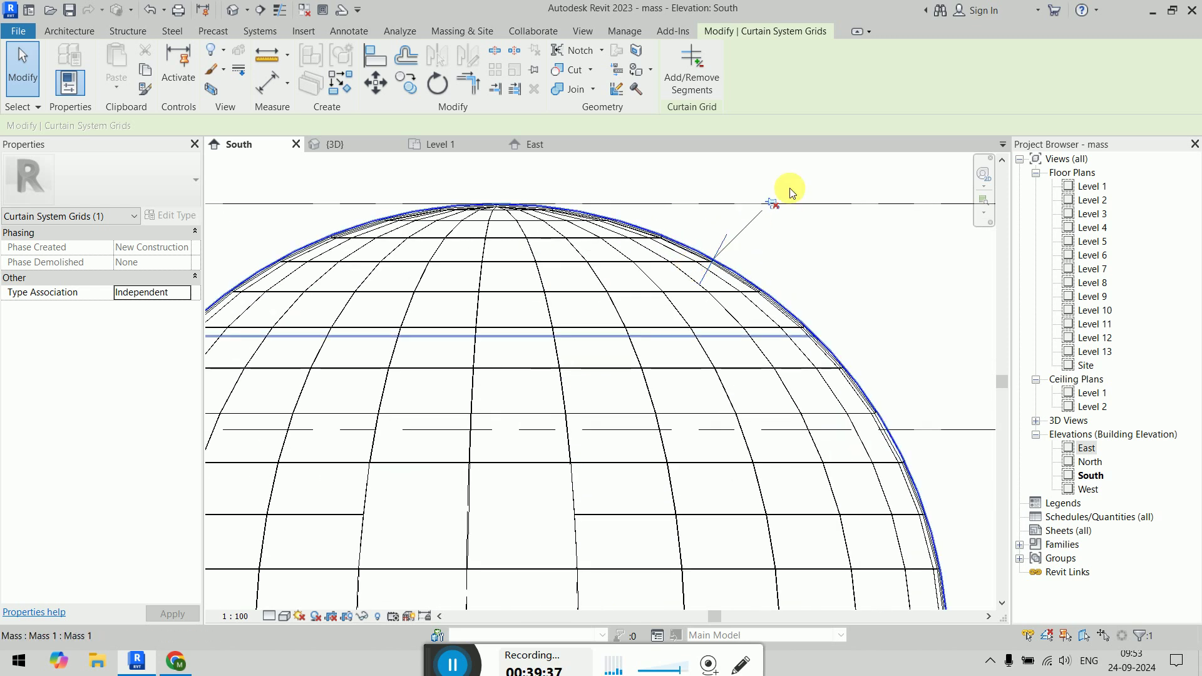
scroll(629, 324, down, 6)
Step: Switch the mass display to Show Mass by View Settings so only the curtain system remains in the 3D view
click(376, 145)
shift+middle_drag(938, 430, 659, 373)
click(818, 299)
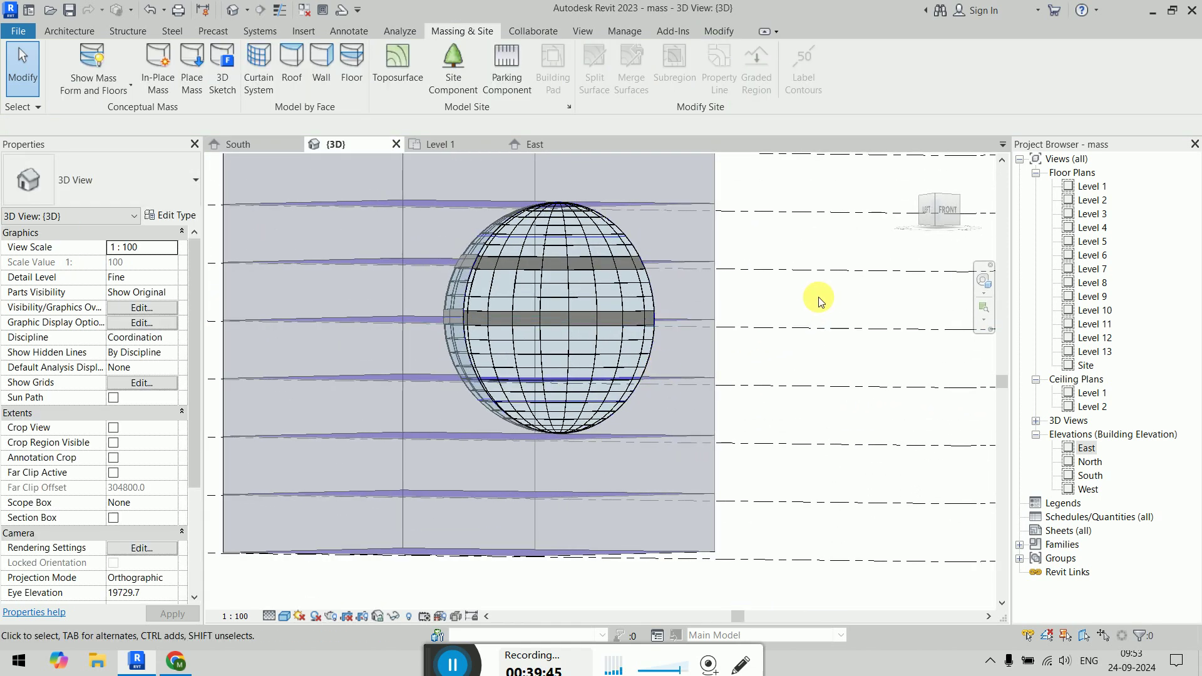
scroll(817, 296, down, 2)
middle_drag(817, 297, 768, 356)
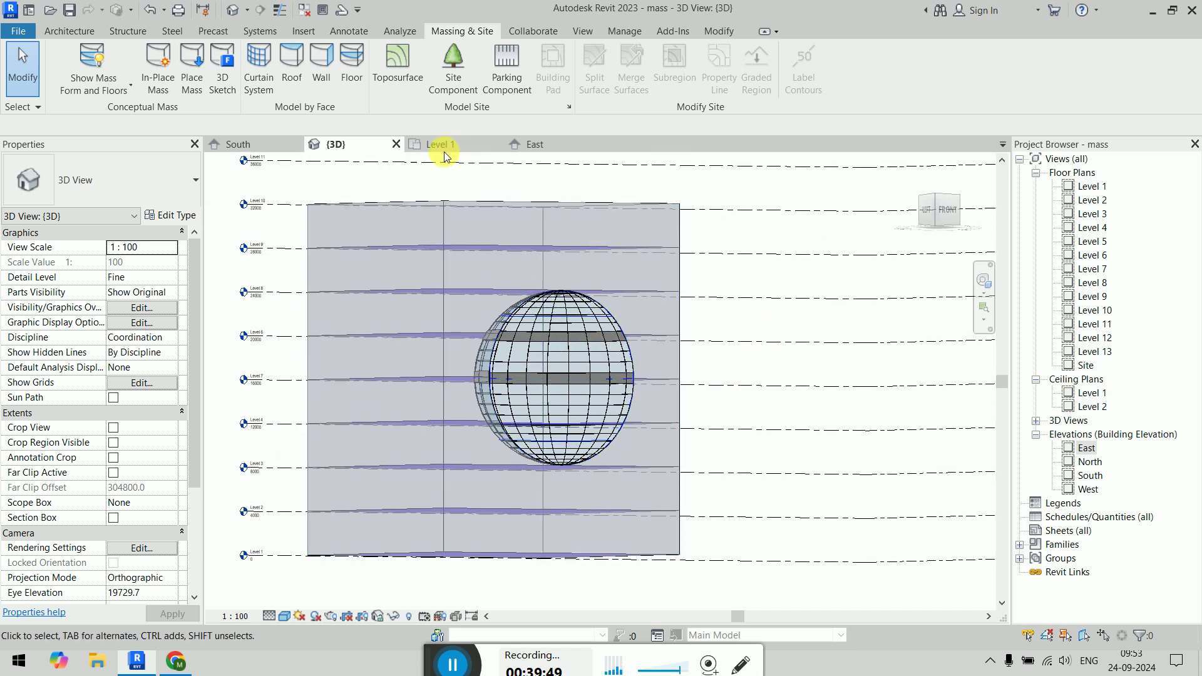
scroll(418, 228, down, 1)
scroll(418, 228, down, 2)
middle_drag(374, 232, 408, 292)
click(96, 55)
shift+middle_drag(666, 394, 633, 459)
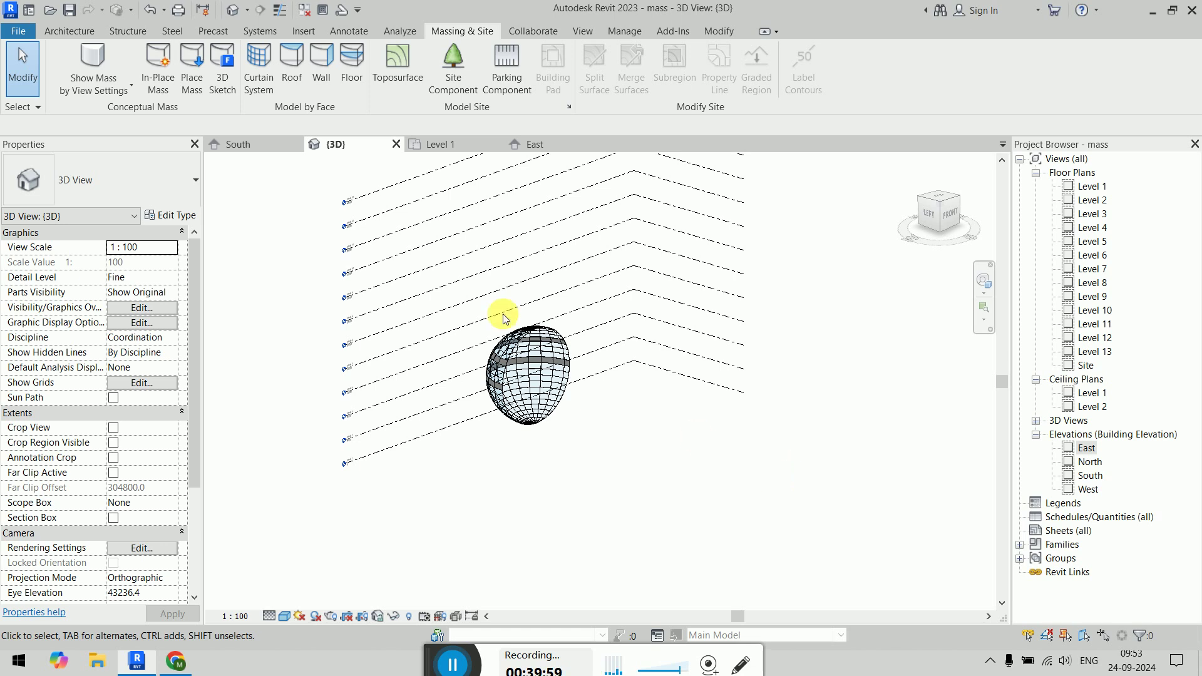
scroll(532, 354, up, 5)
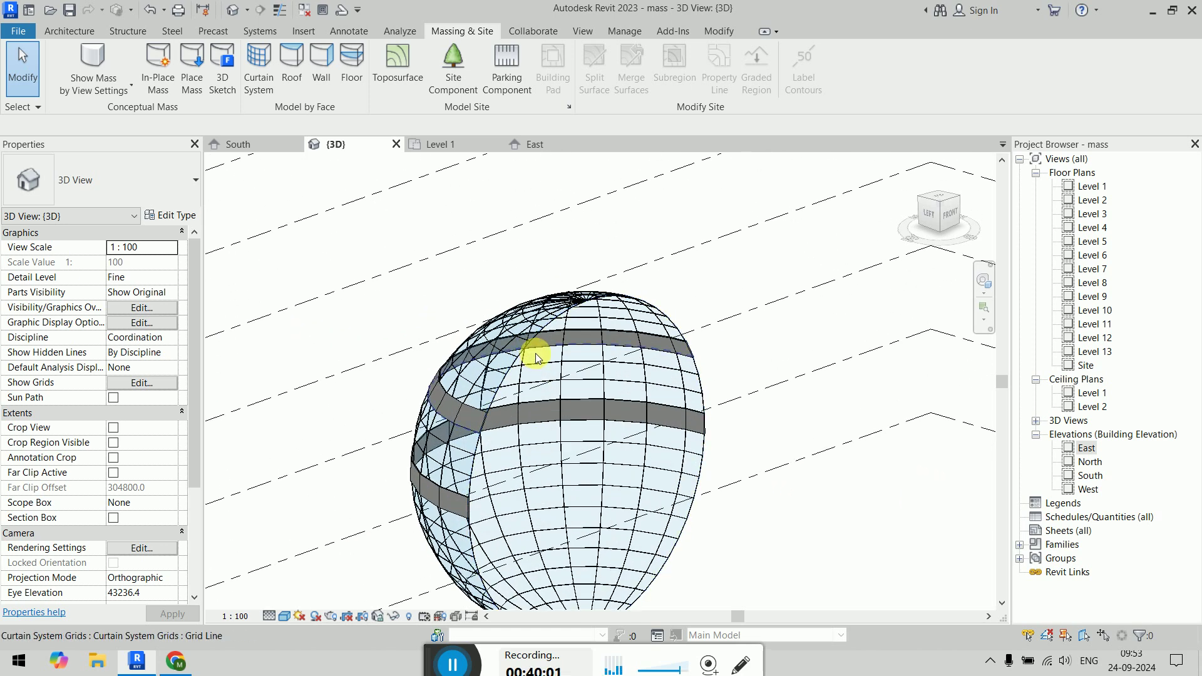
Step: Select all instances of the glazed curtain panel and delete them, then undo the deletion
click(677, 543)
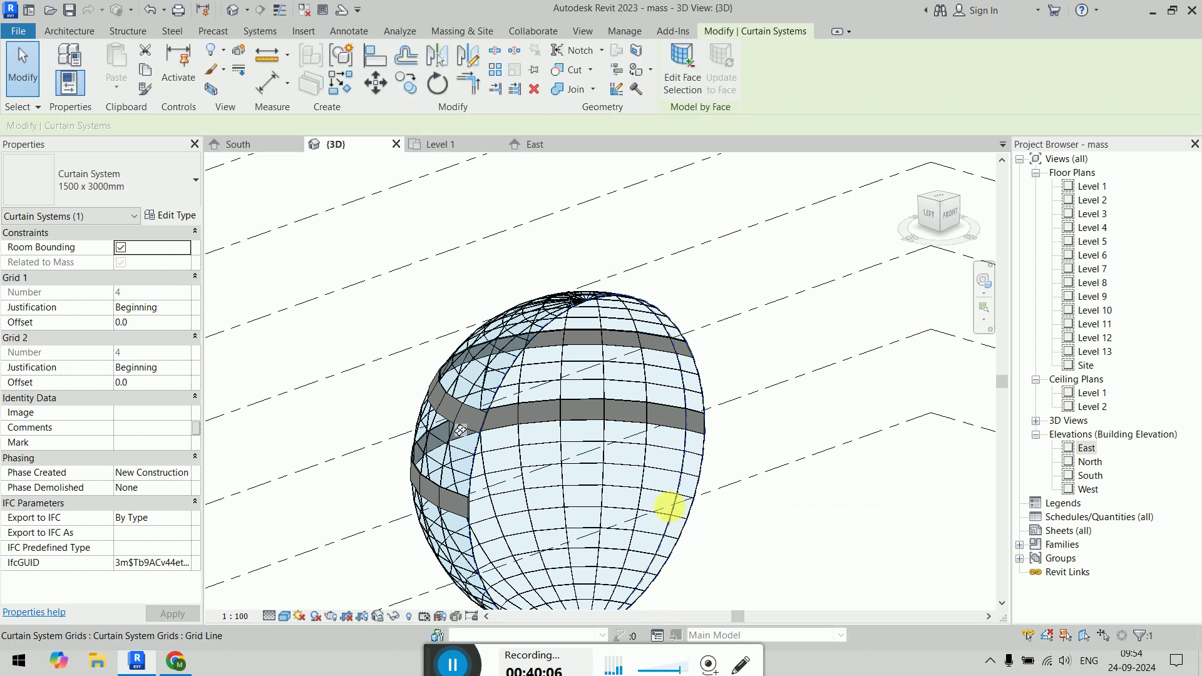
click(664, 503)
key(s)
key(a)
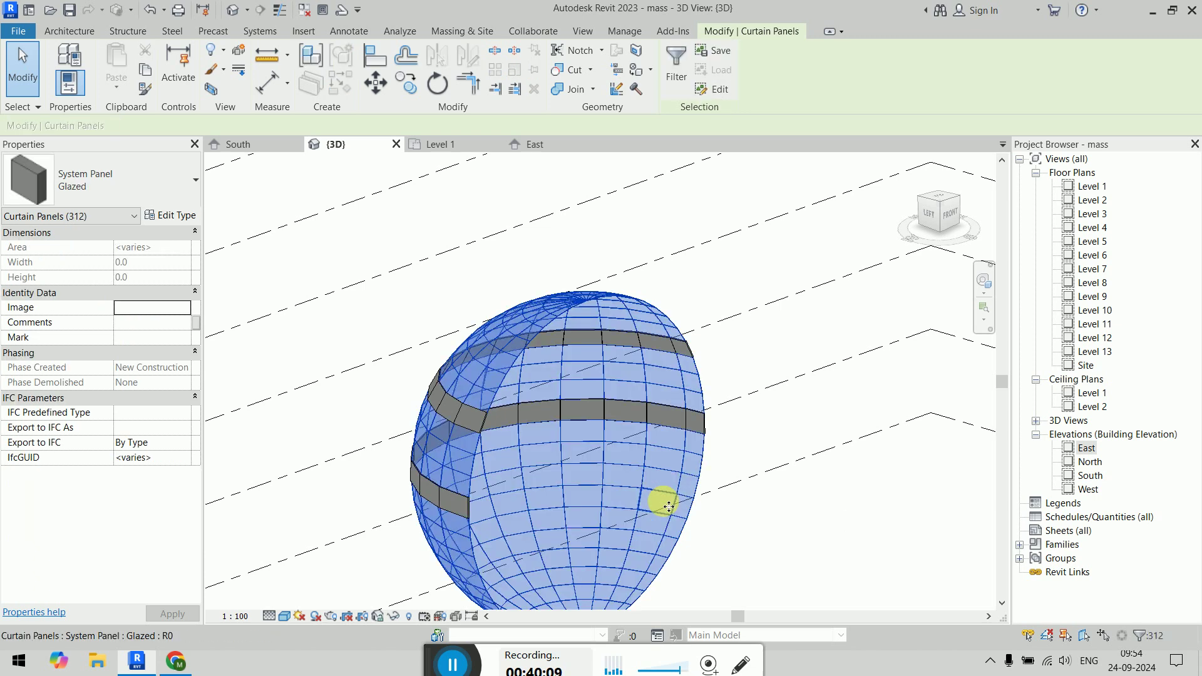
click(110, 175)
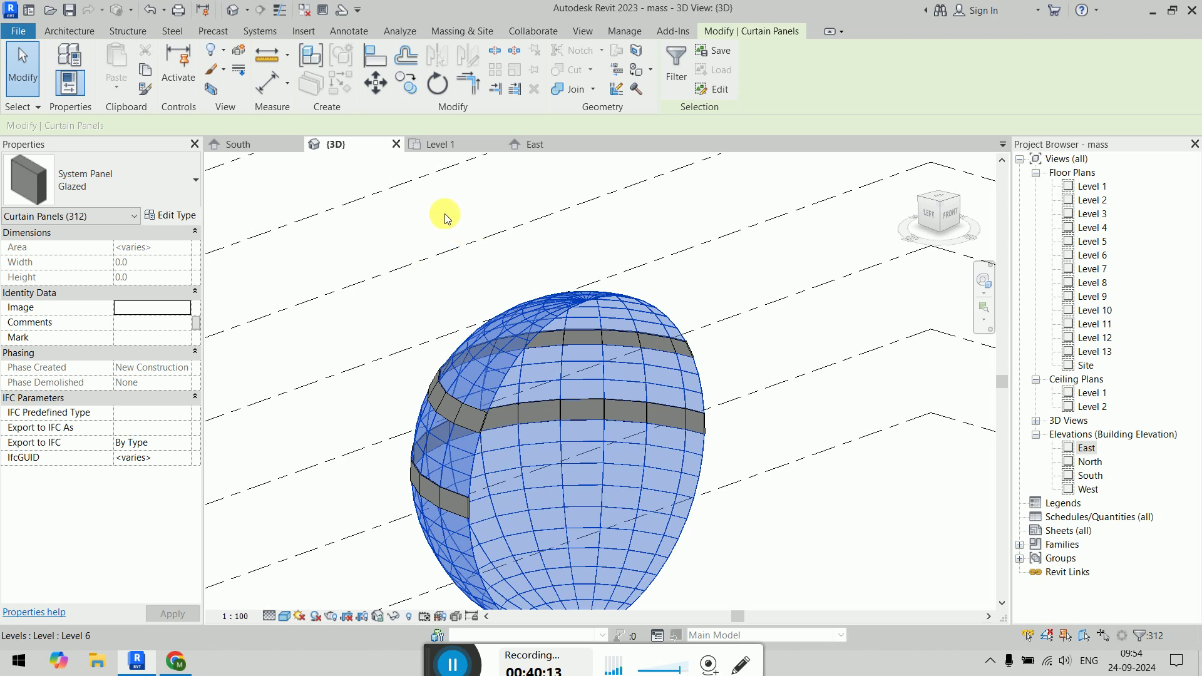
key(Delete)
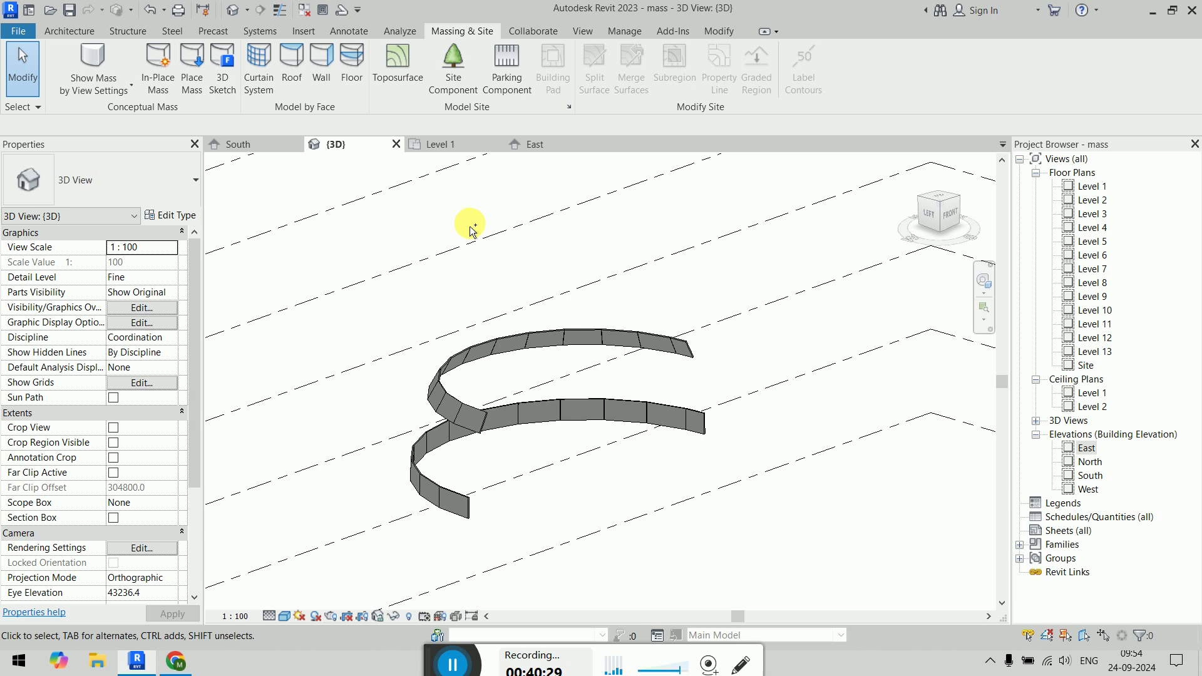
key(ctrl+z)
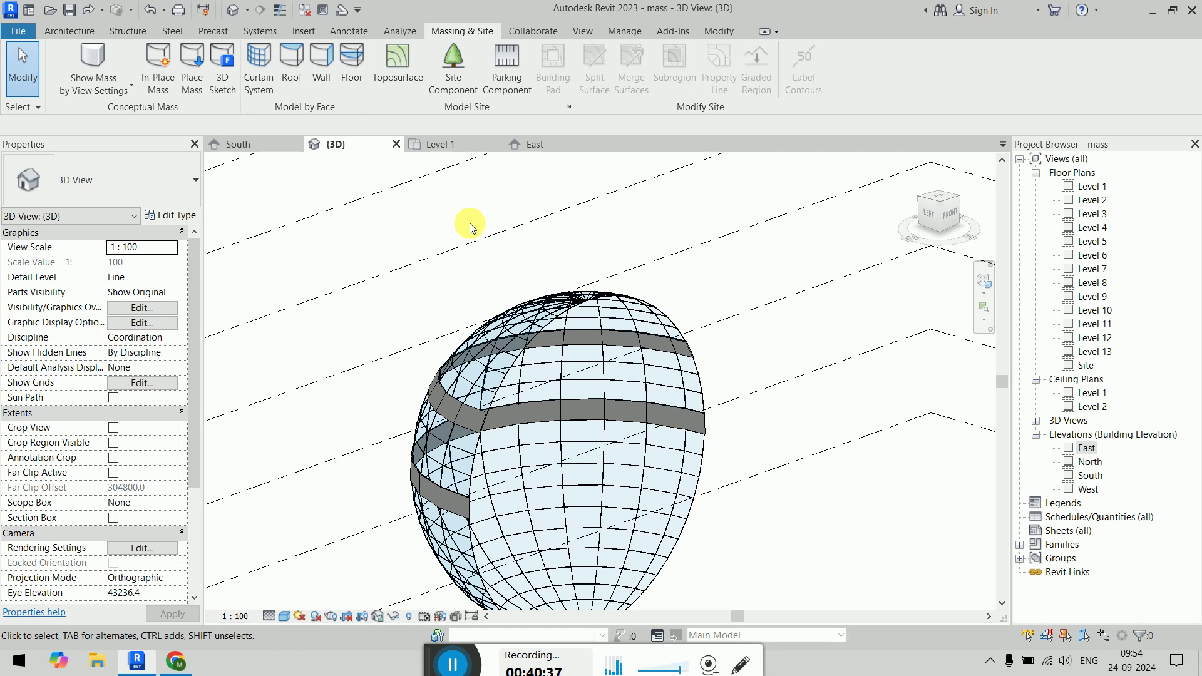
Step: Change all glazed curtain panels to the Empty system panel type, then undo the change
key(Tab)
click(670, 487)
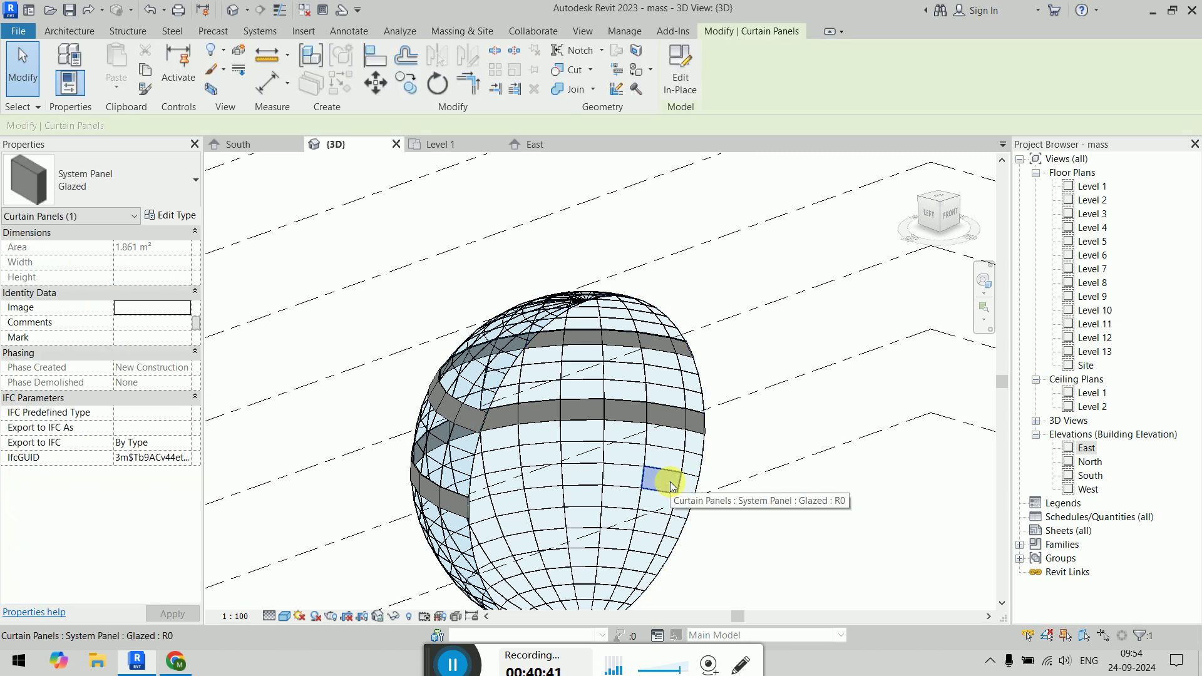
key(s)
key(a)
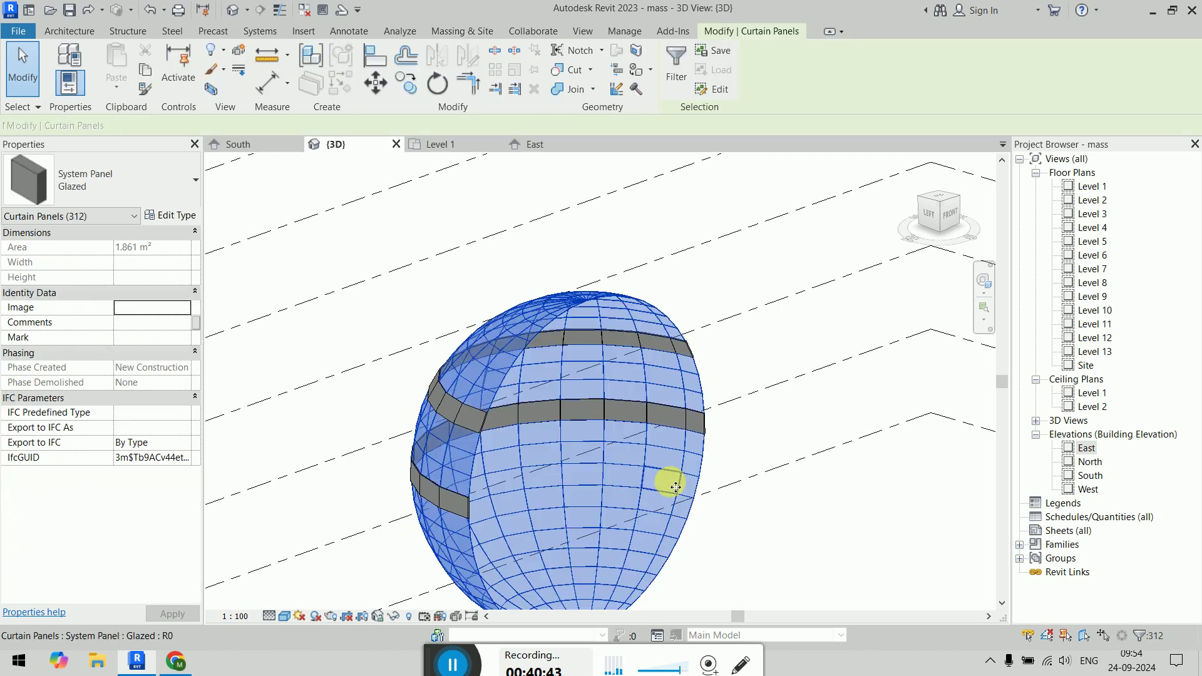
click(95, 178)
click(85, 265)
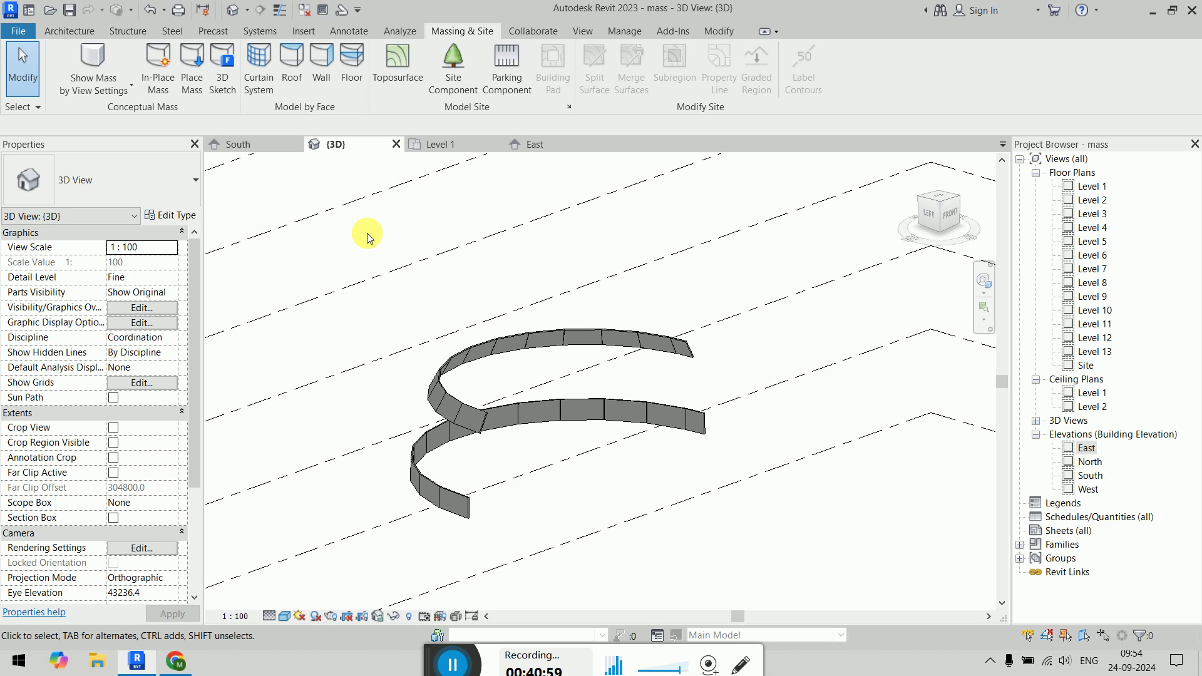
key(ctrl+z)
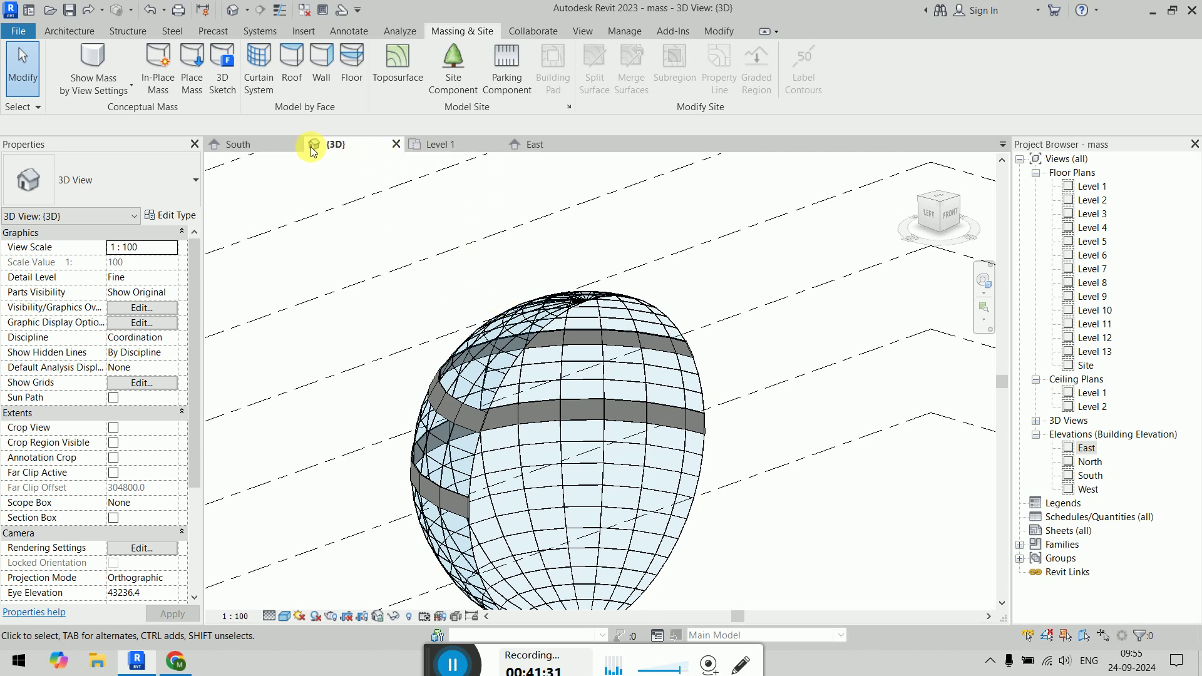
Step: Set the South elevation to Fine detail level and the Shaded visual style
click(237, 144)
middle_drag(681, 389, 650, 414)
click(272, 616)
click(281, 598)
click(284, 615)
click(306, 568)
Step: Remove all glazed panels except those between the two solid rows, excluding that middle band from the selection, and inspect the result in 3D
scroll(601, 376, up, 2)
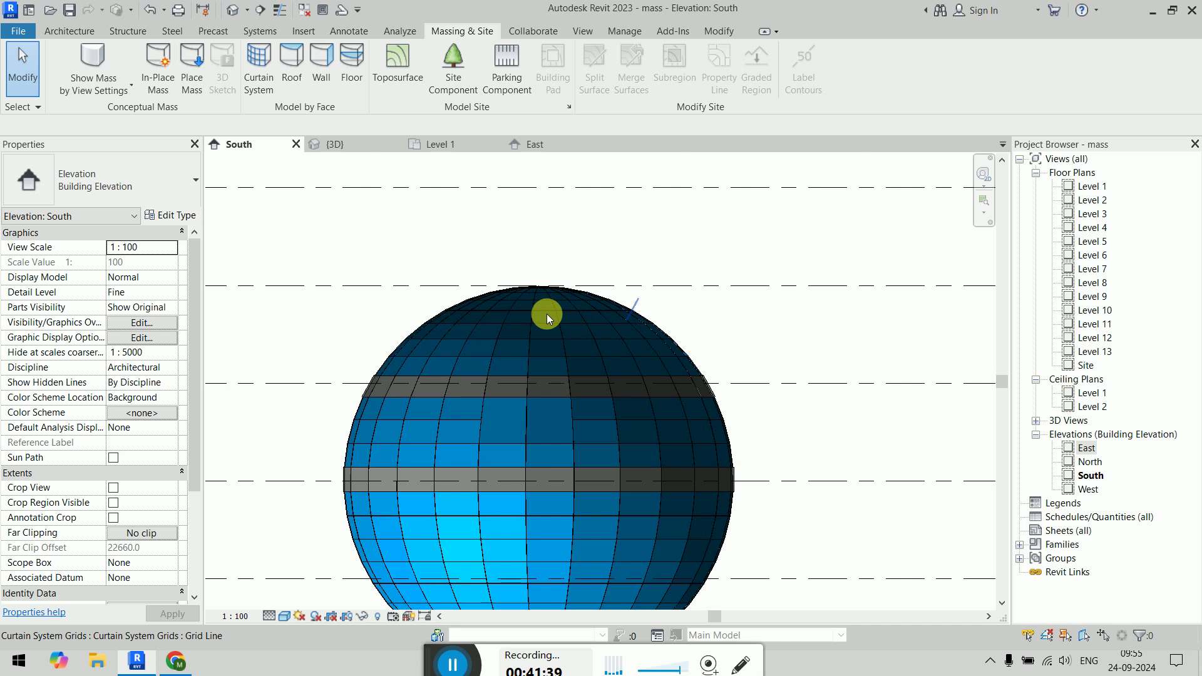
key(Tab)
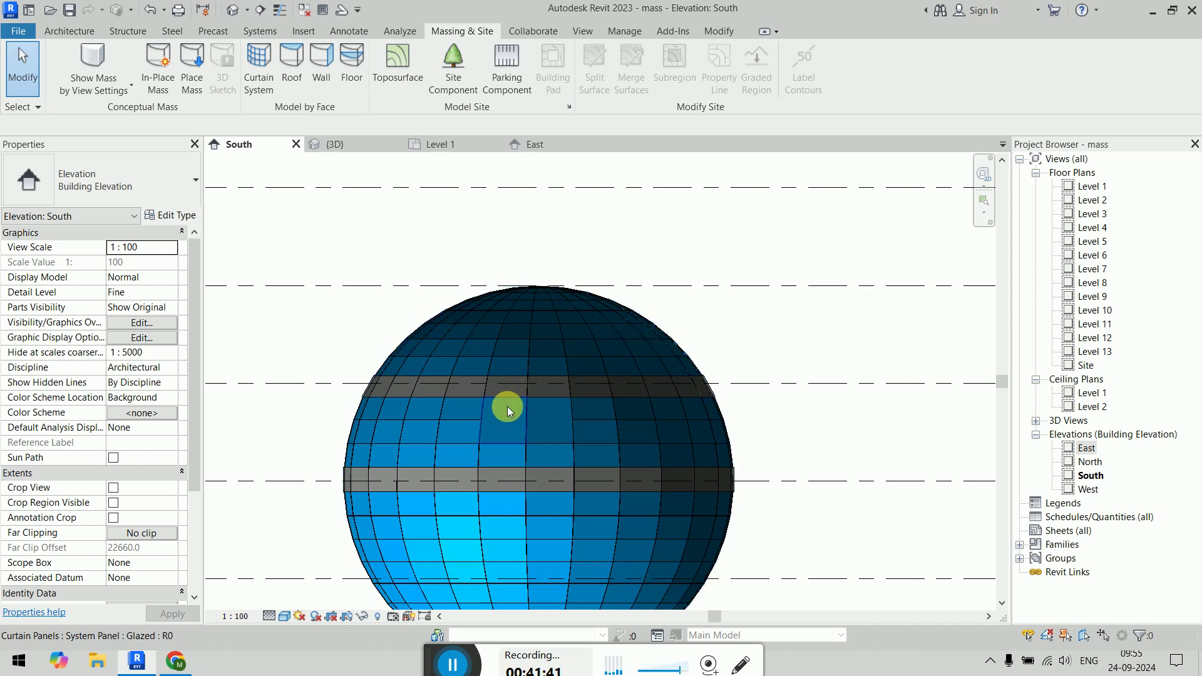
click(507, 407)
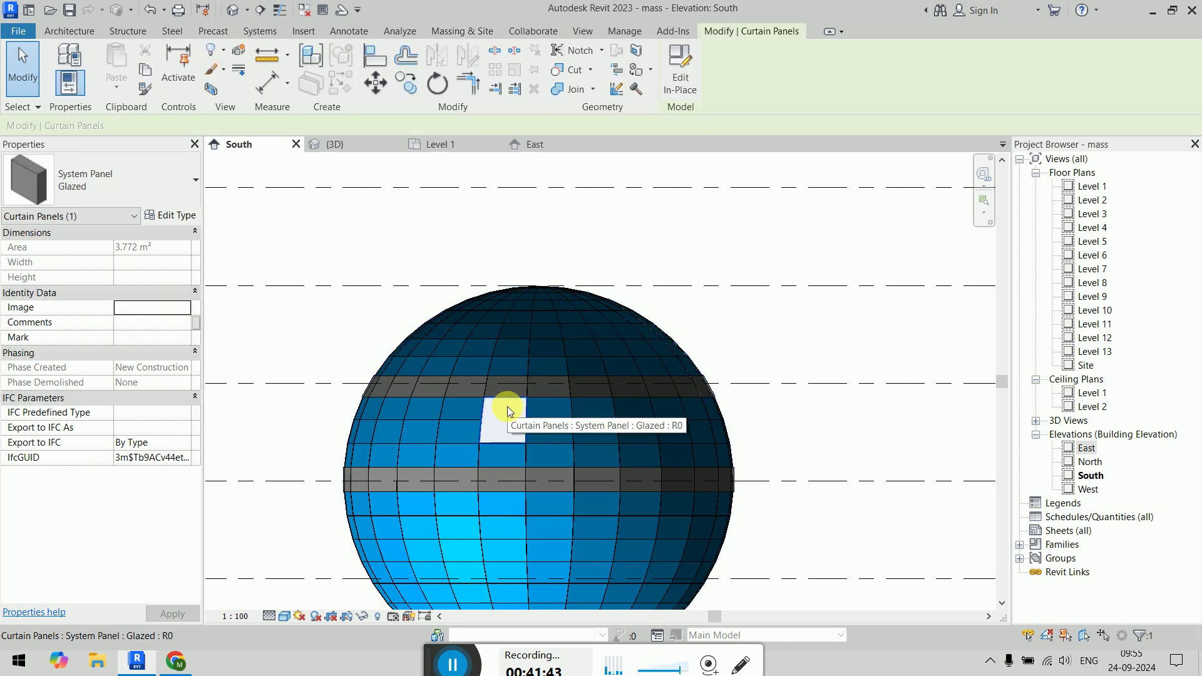
key(s)
key(a)
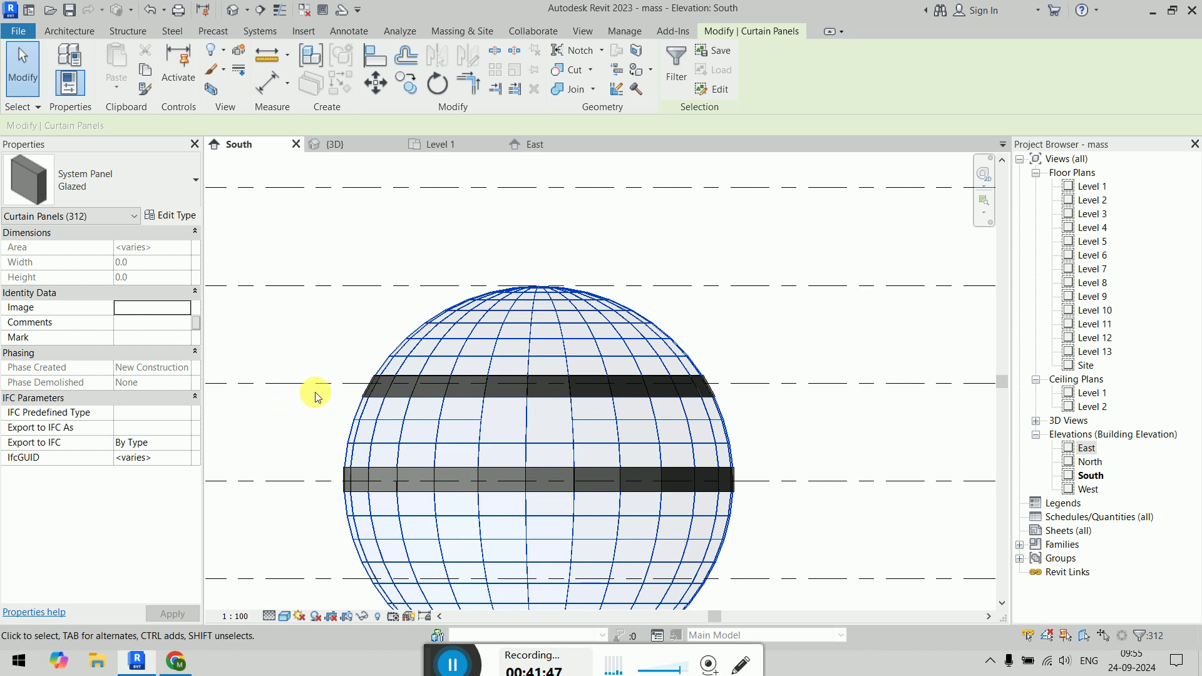
drag(316, 392, 783, 482)
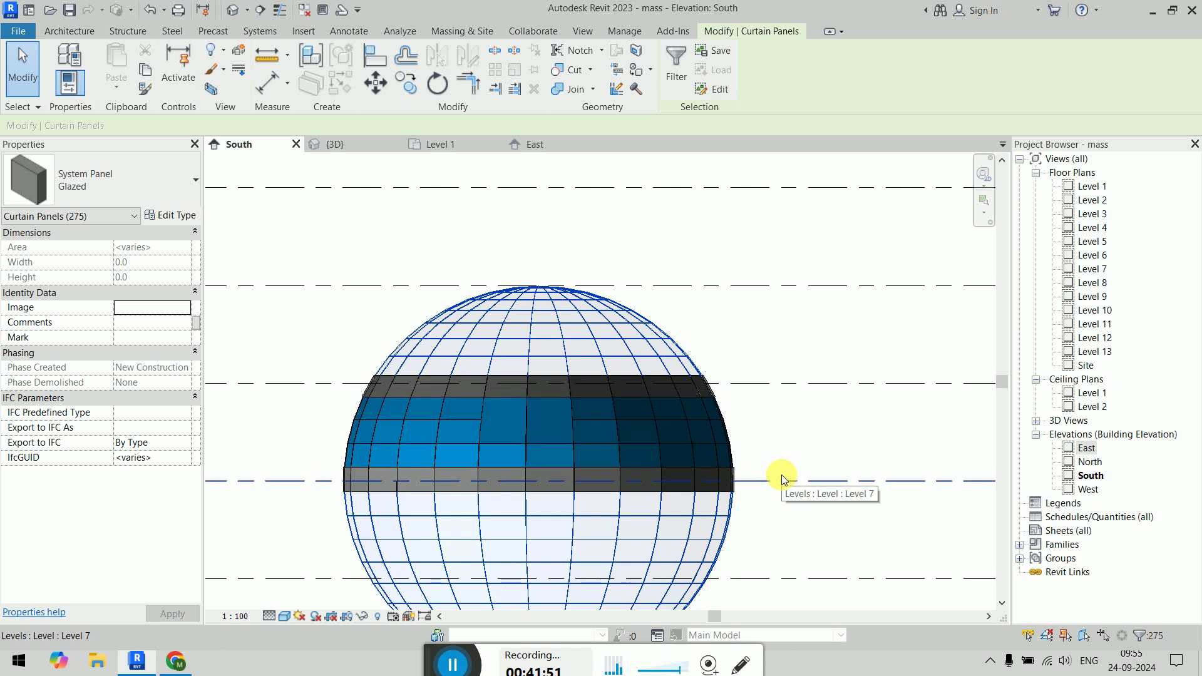
click(152, 203)
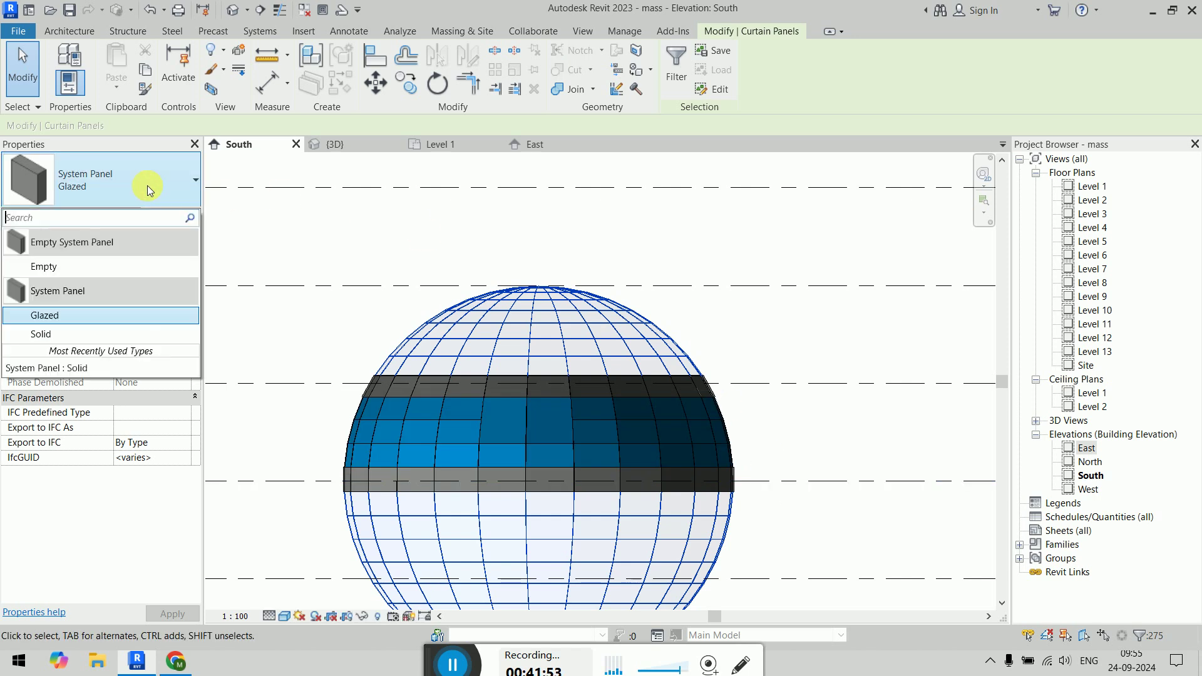
click(459, 219)
click(358, 149)
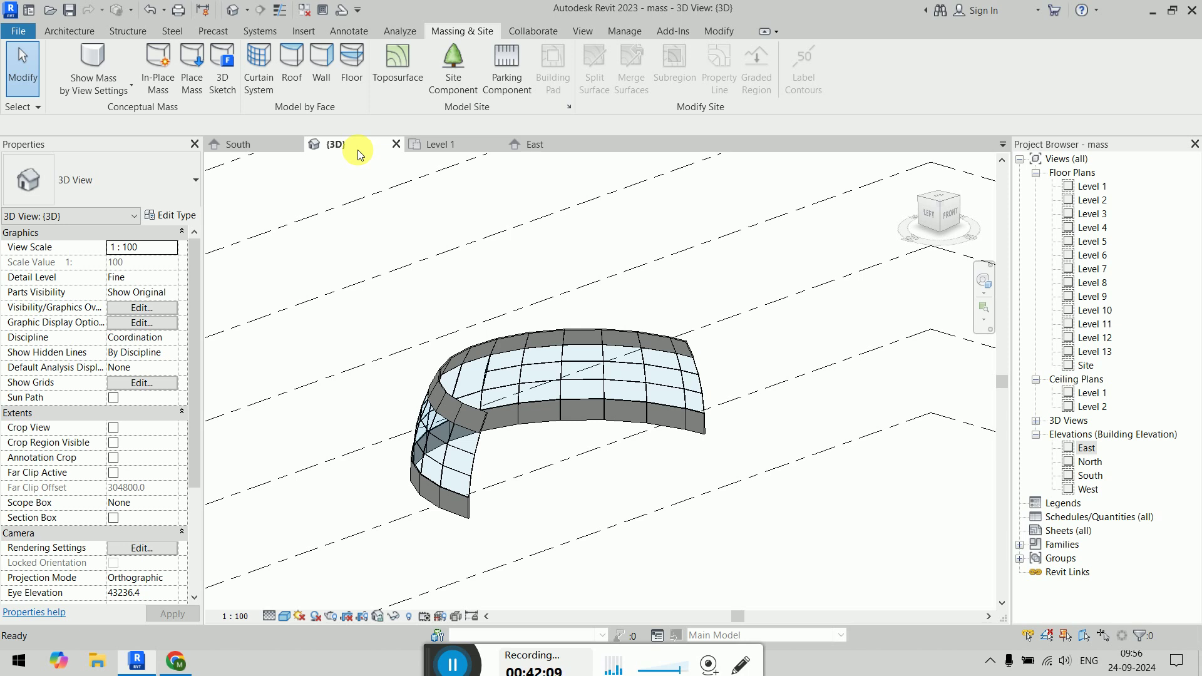
shift+middle_drag(650, 495, 459, 501)
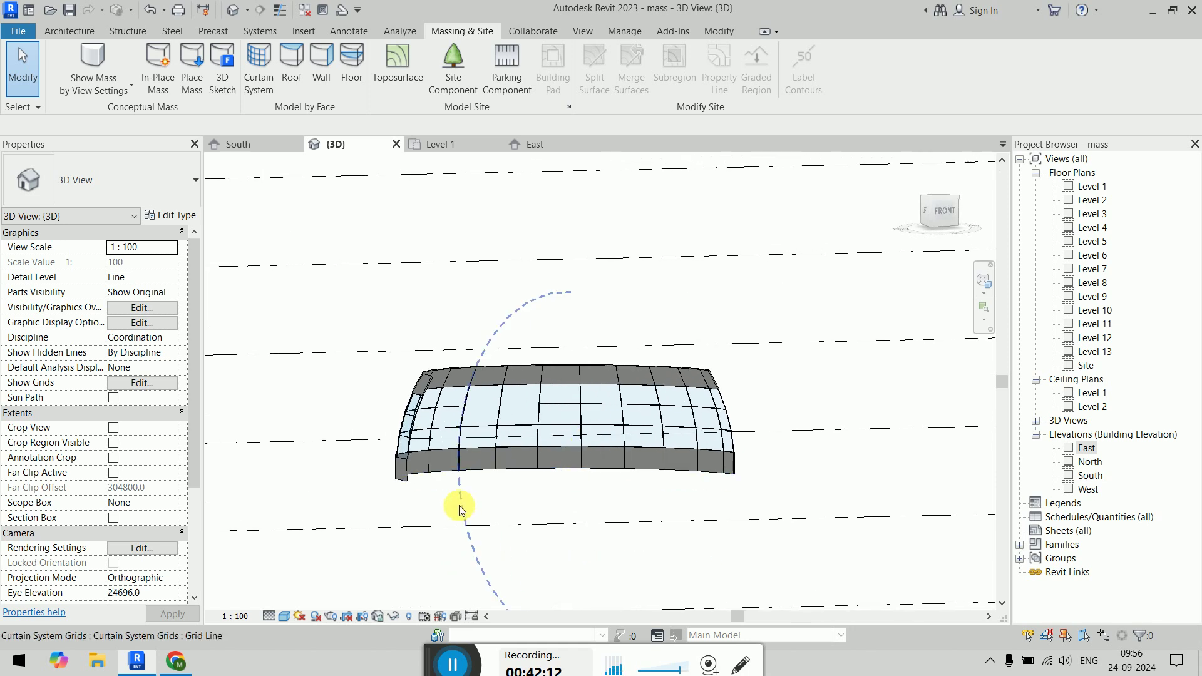
Step: Inspect the type properties of the spherical recess's curtain system, including its grid layout and spacing, without changing them
click(460, 394)
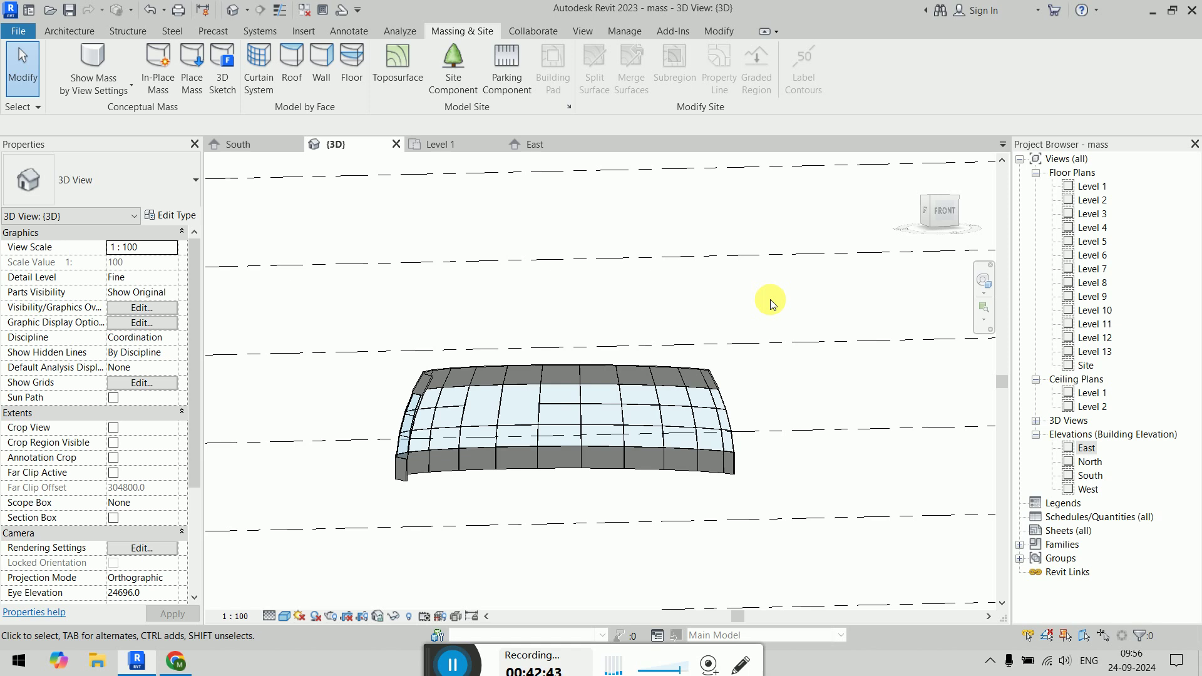
click(610, 396)
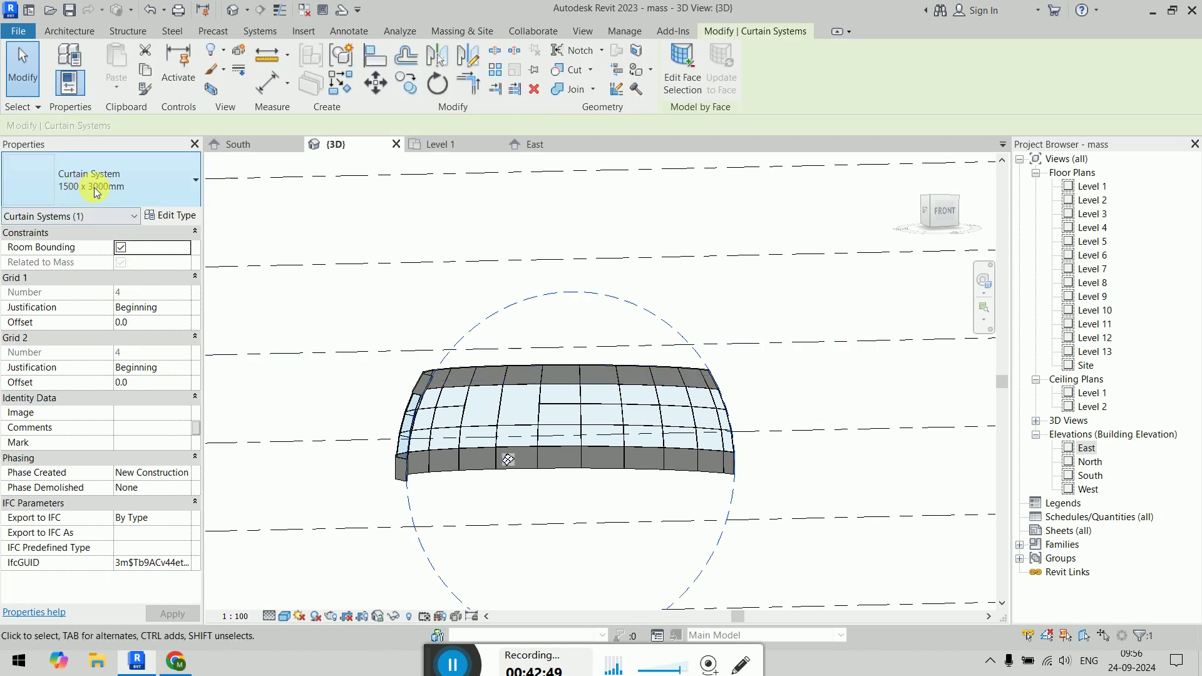
click(167, 219)
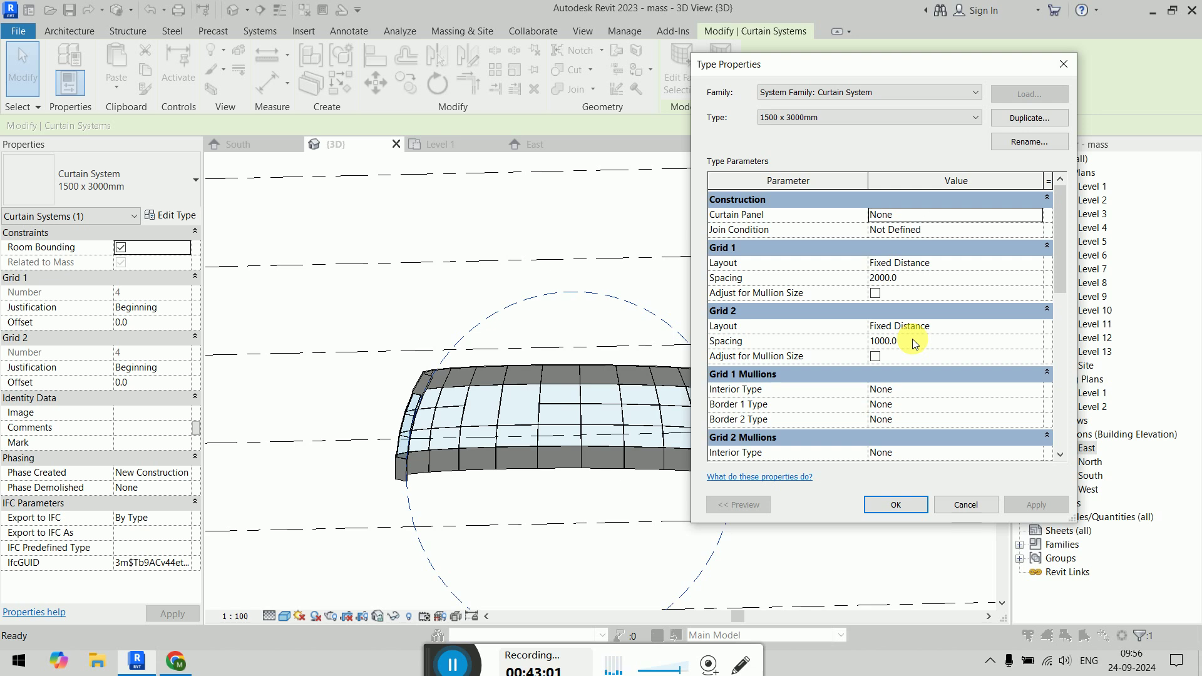
key(Escape)
key(Escape)
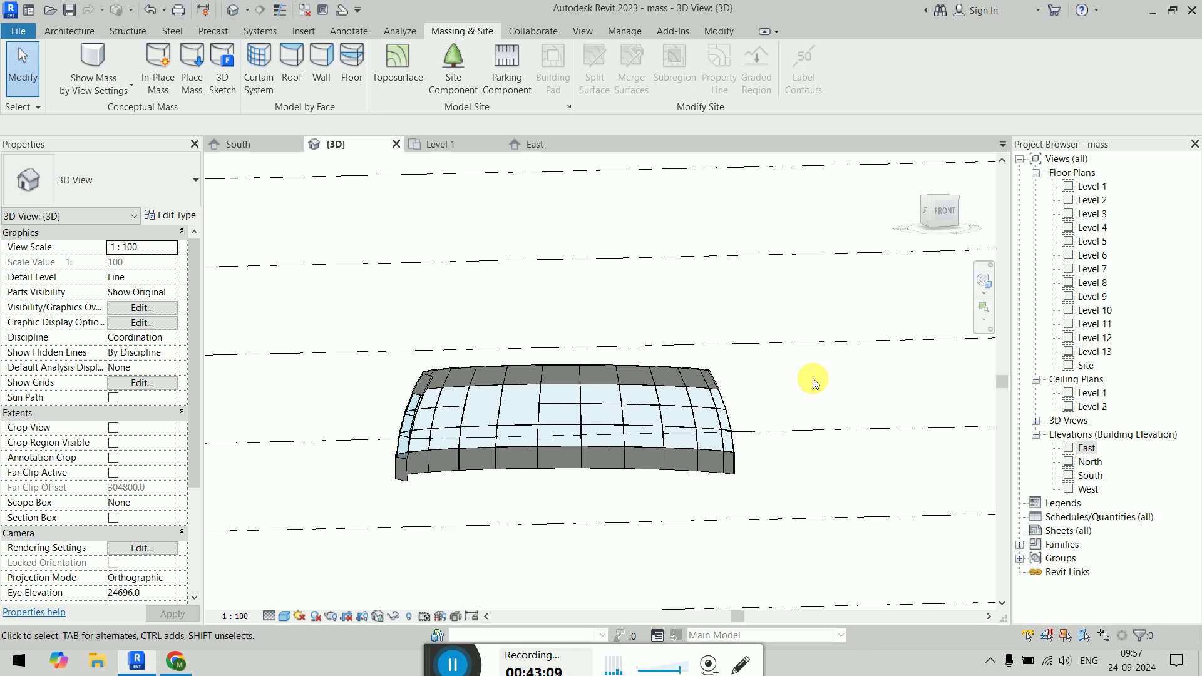
Step: Show the mass form and floors in the 3D view and dismiss the save reminder
scroll(812, 378, down, 2)
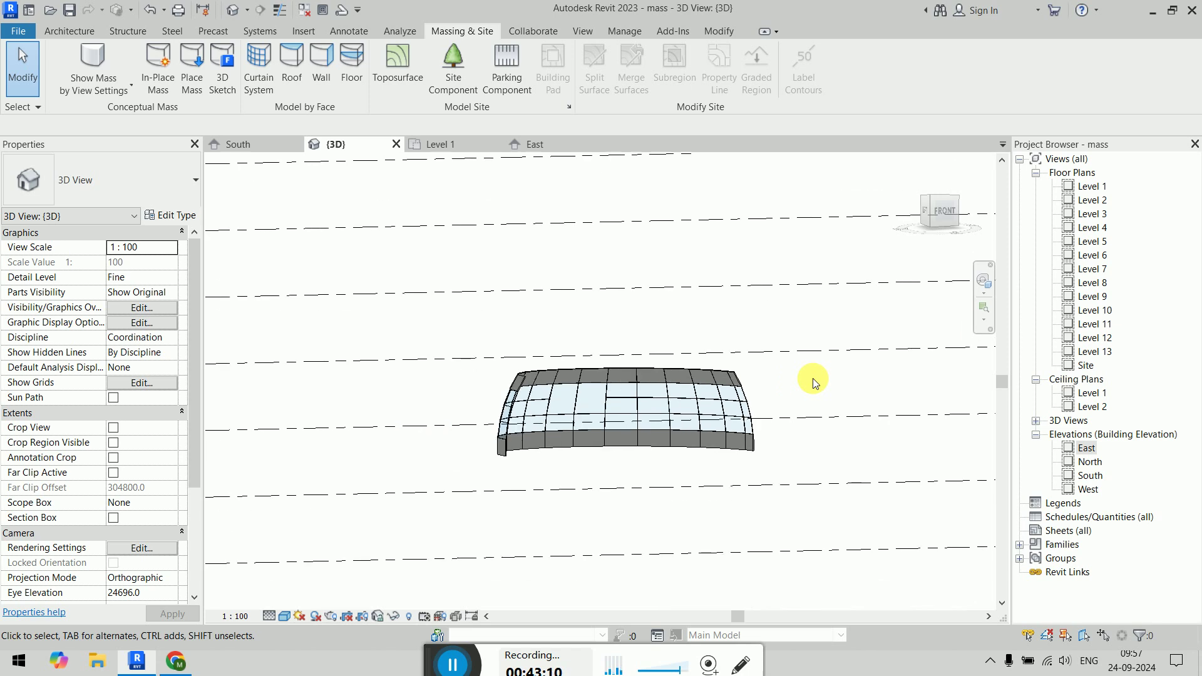
click(87, 54)
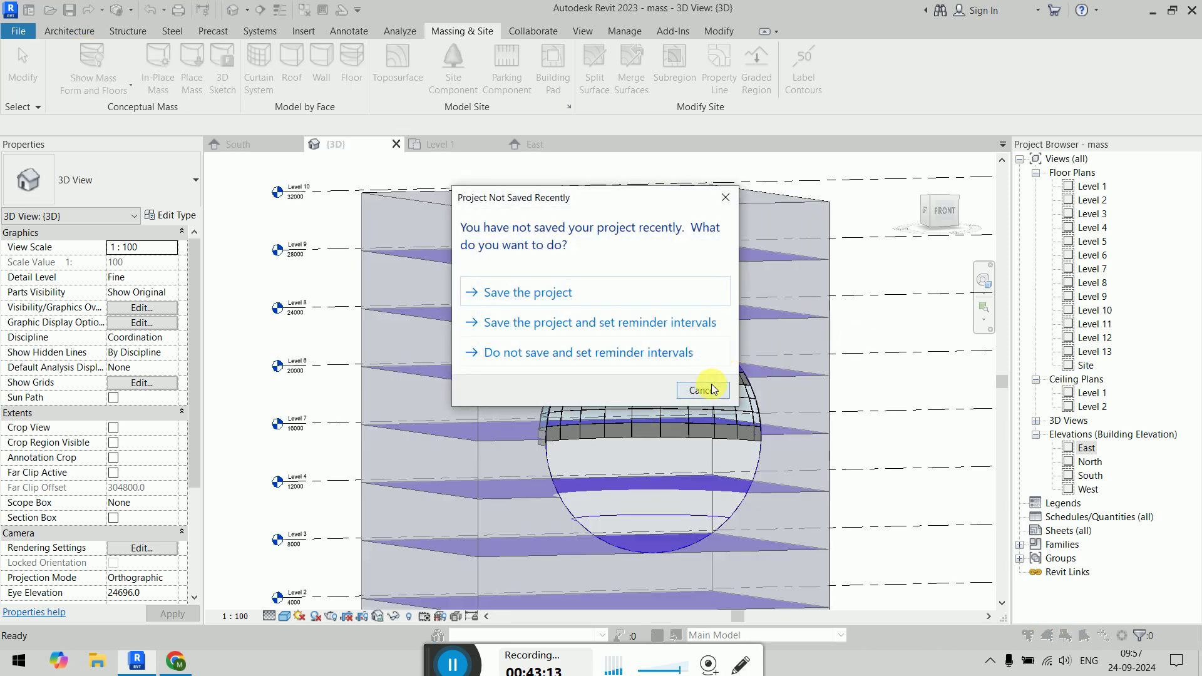
click(702, 386)
scroll(876, 390, down, 2)
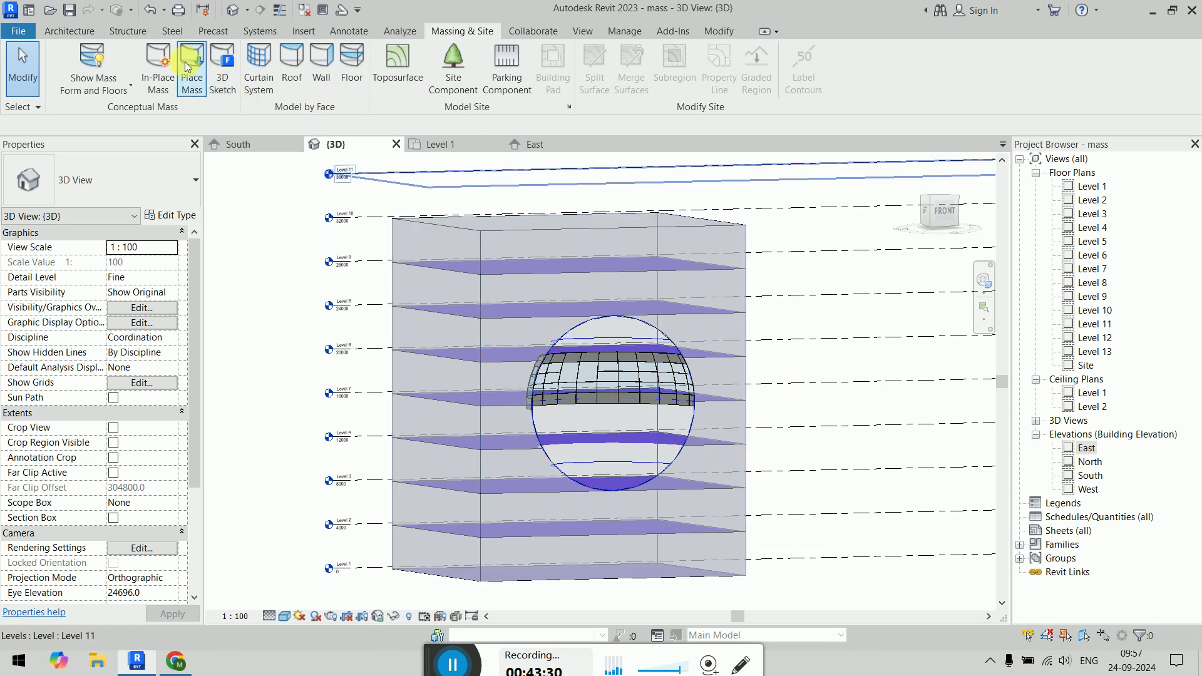
Step: Create Generic 150mm floors by face on all eight mass floors of the box mass and leave the command
click(348, 69)
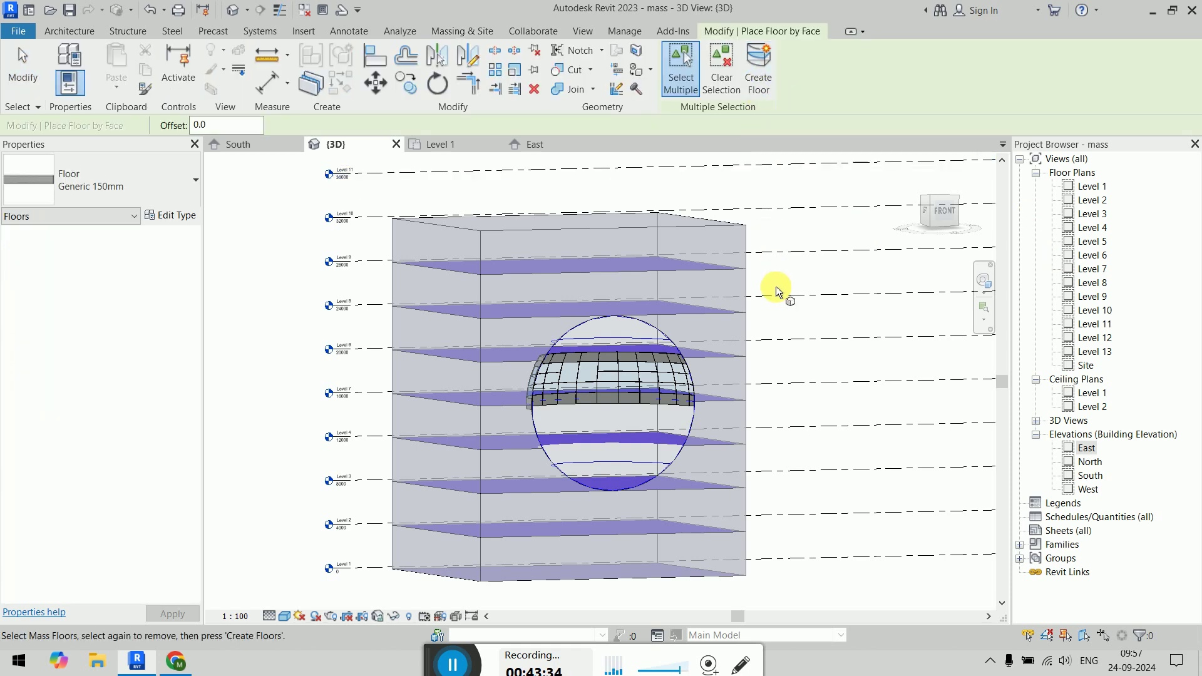
click(714, 271)
click(714, 311)
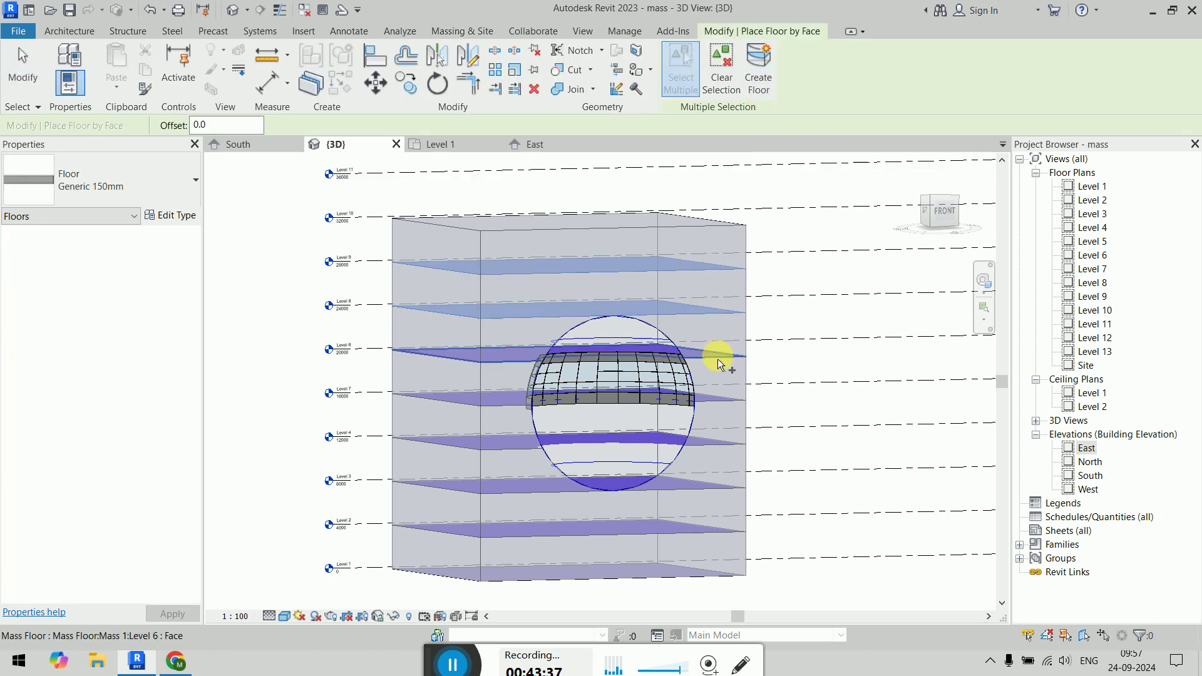
click(718, 354)
click(719, 398)
click(720, 445)
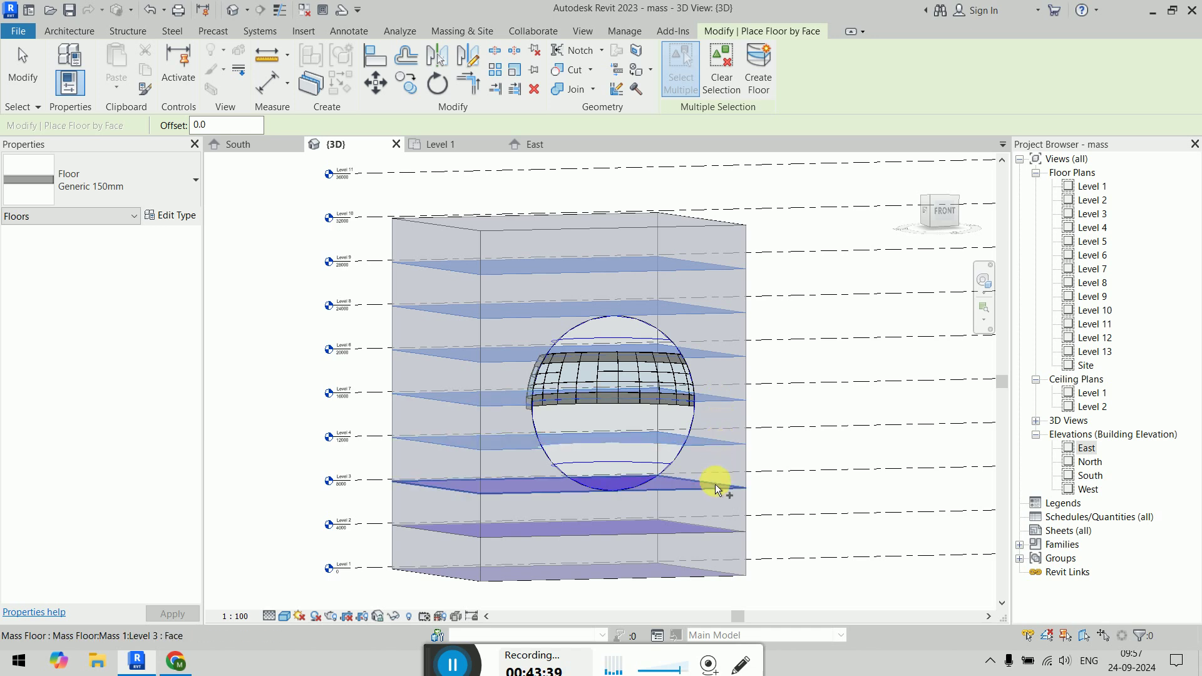
click(714, 488)
click(708, 532)
click(700, 577)
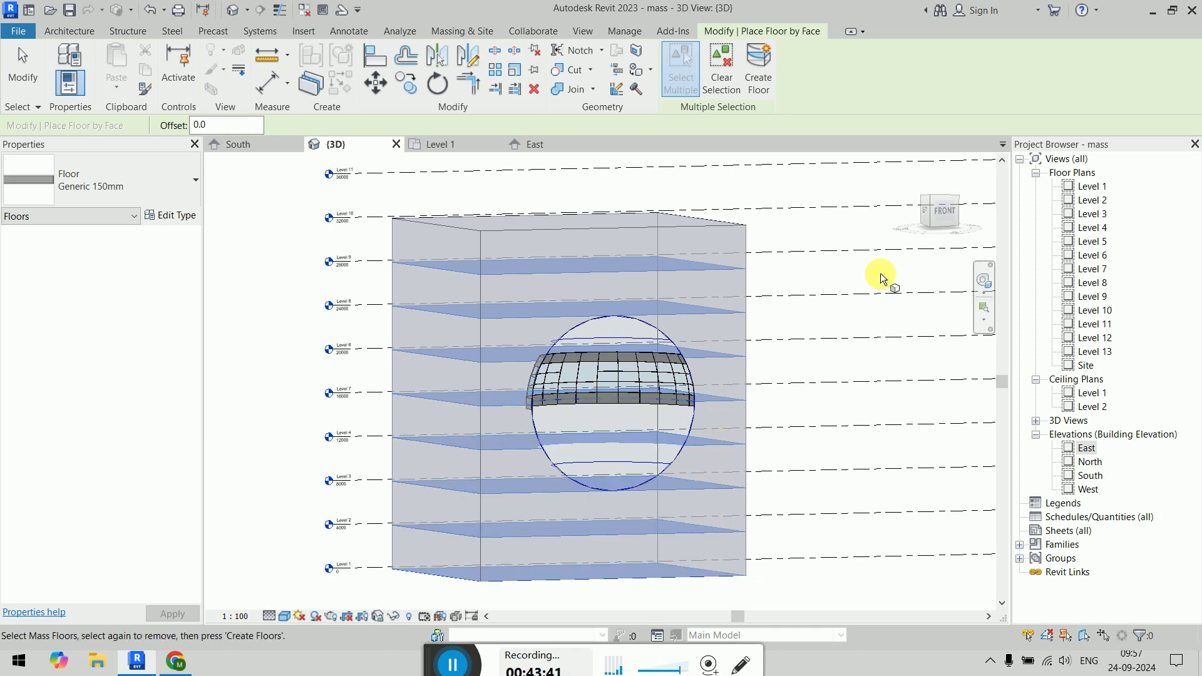
click(848, 345)
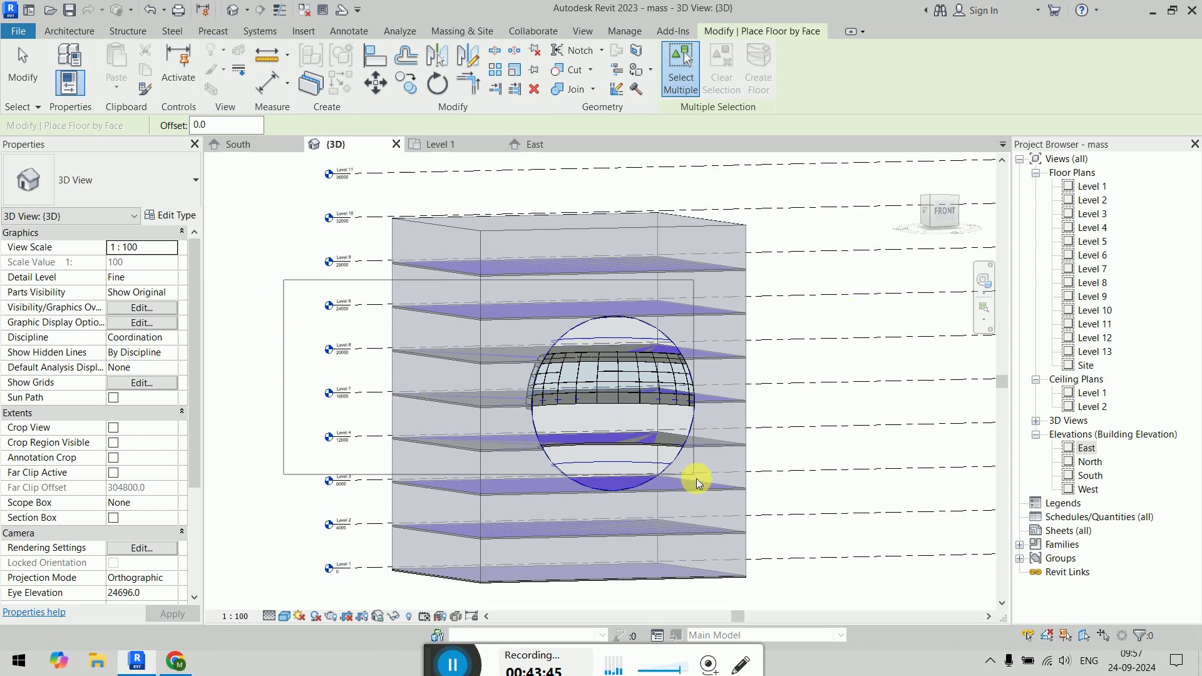
right_click(834, 362)
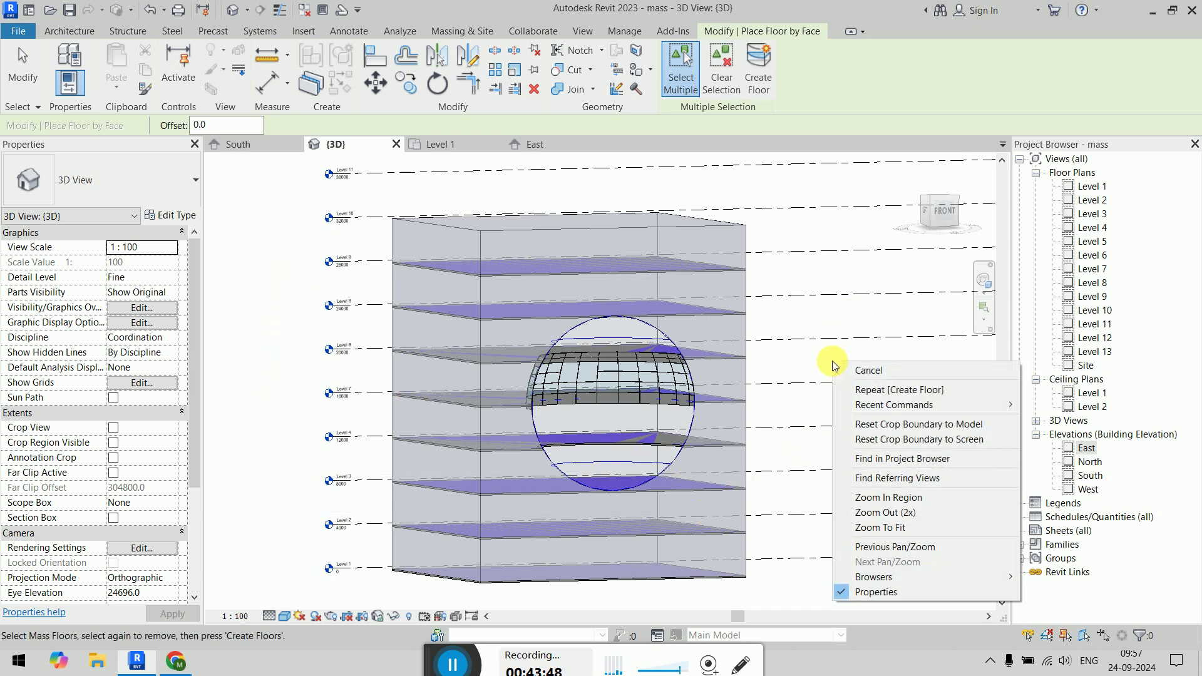
click(803, 156)
right_click(780, 182)
click(782, 188)
right_click(781, 186)
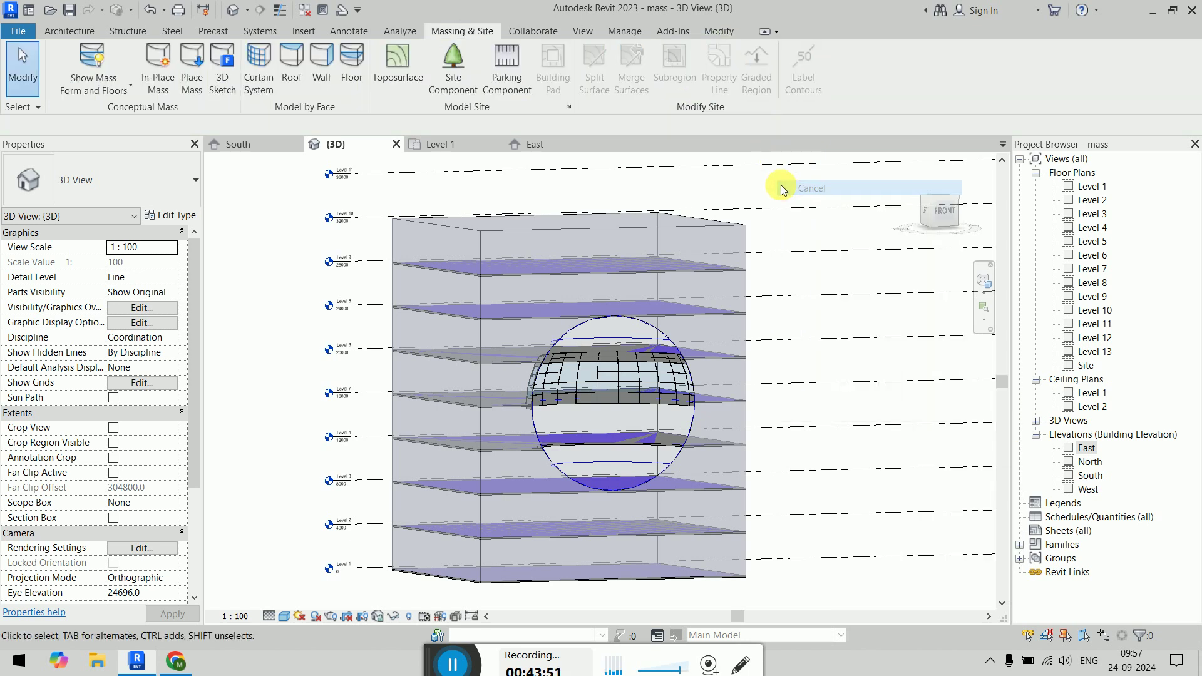
click(790, 195)
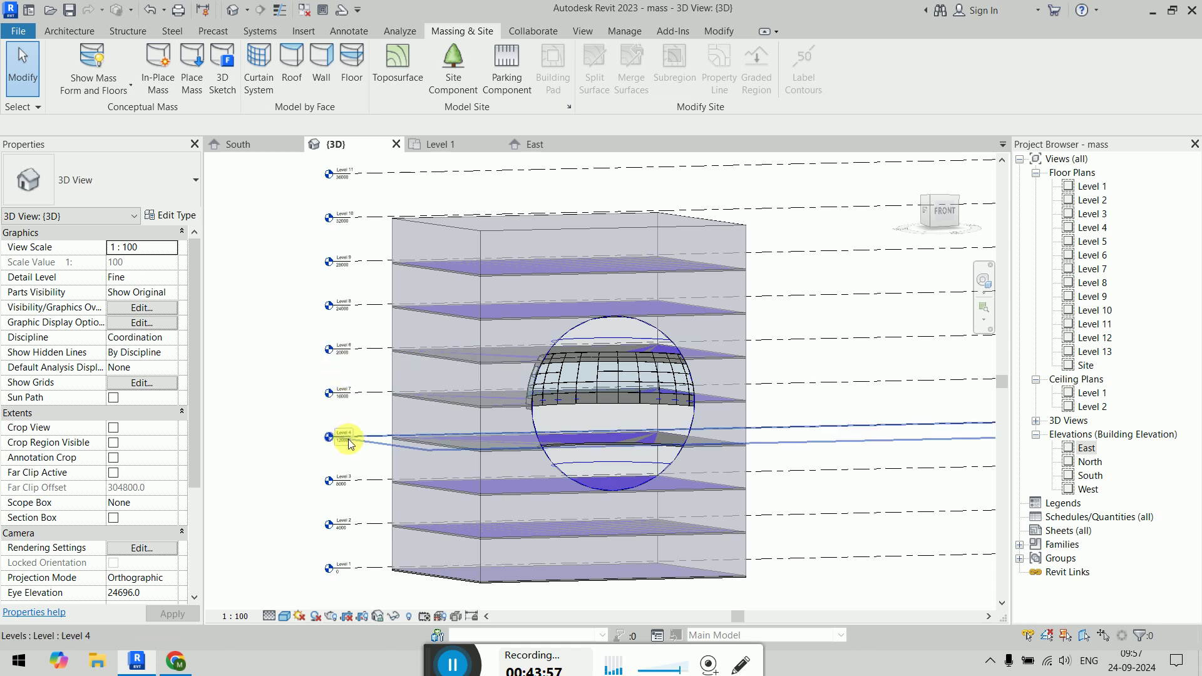
Step: Examine the names and elevations of the level lines in the 3D view and the South elevation
scroll(349, 441, up, 1)
scroll(349, 442, up, 2)
scroll(346, 359, down, 2)
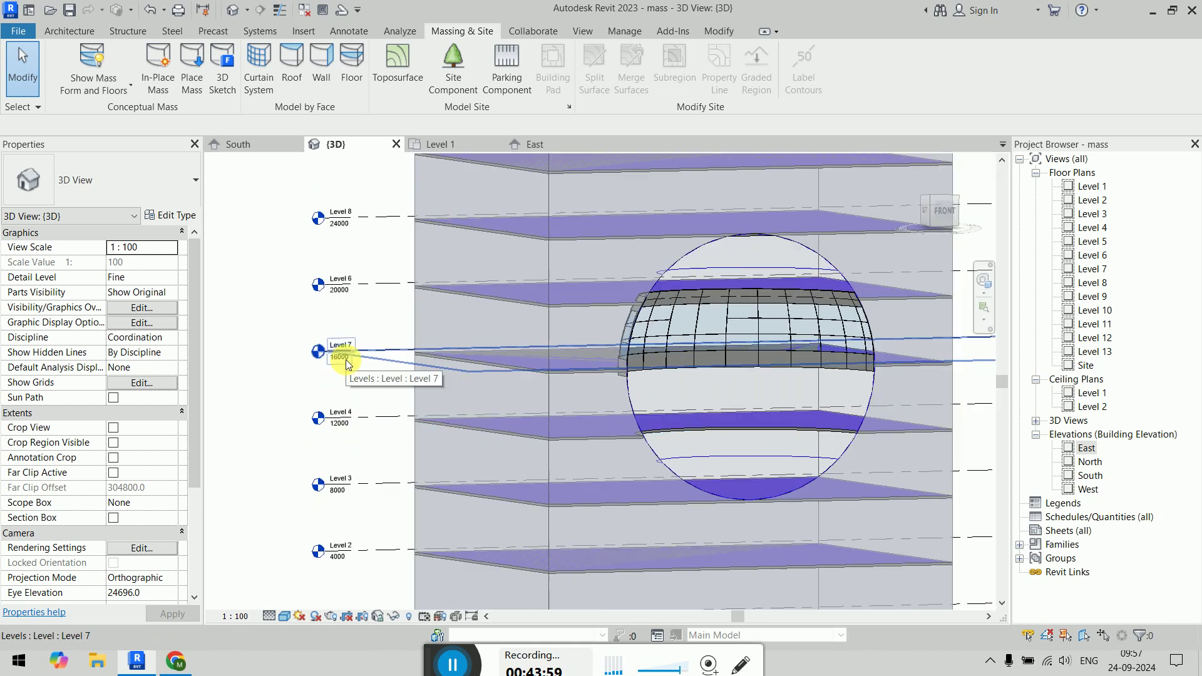
click(257, 144)
scroll(702, 249, down, 2)
middle_drag(527, 263, 146, 339)
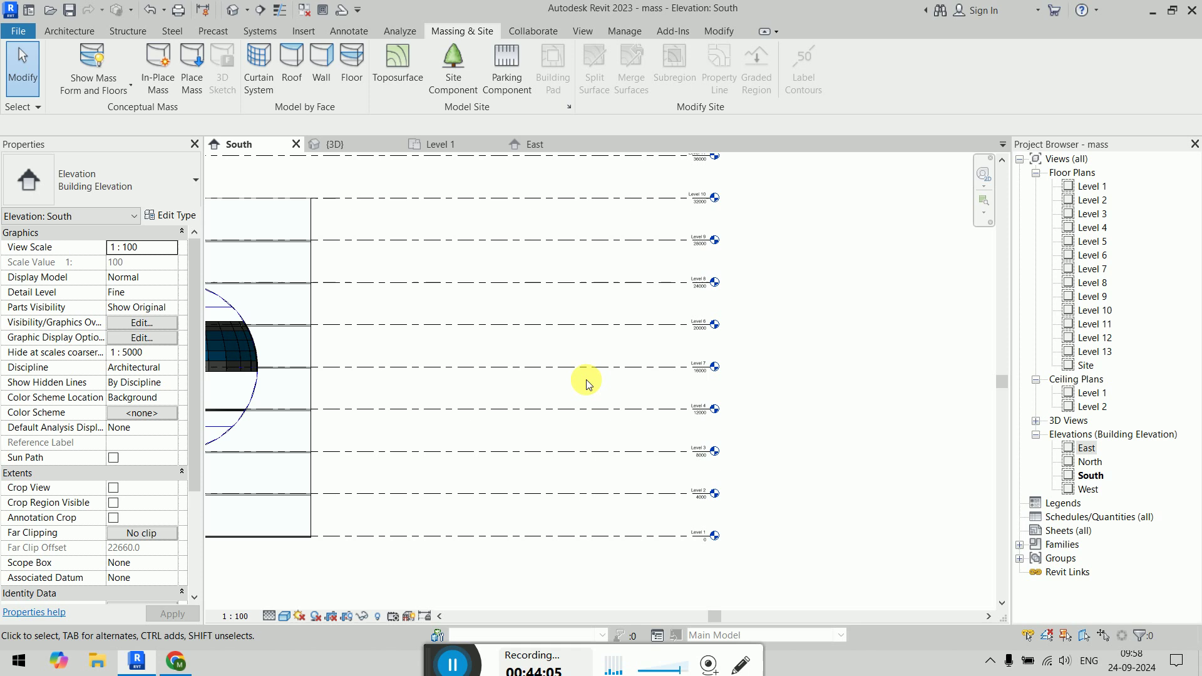
scroll(604, 343, up, 2)
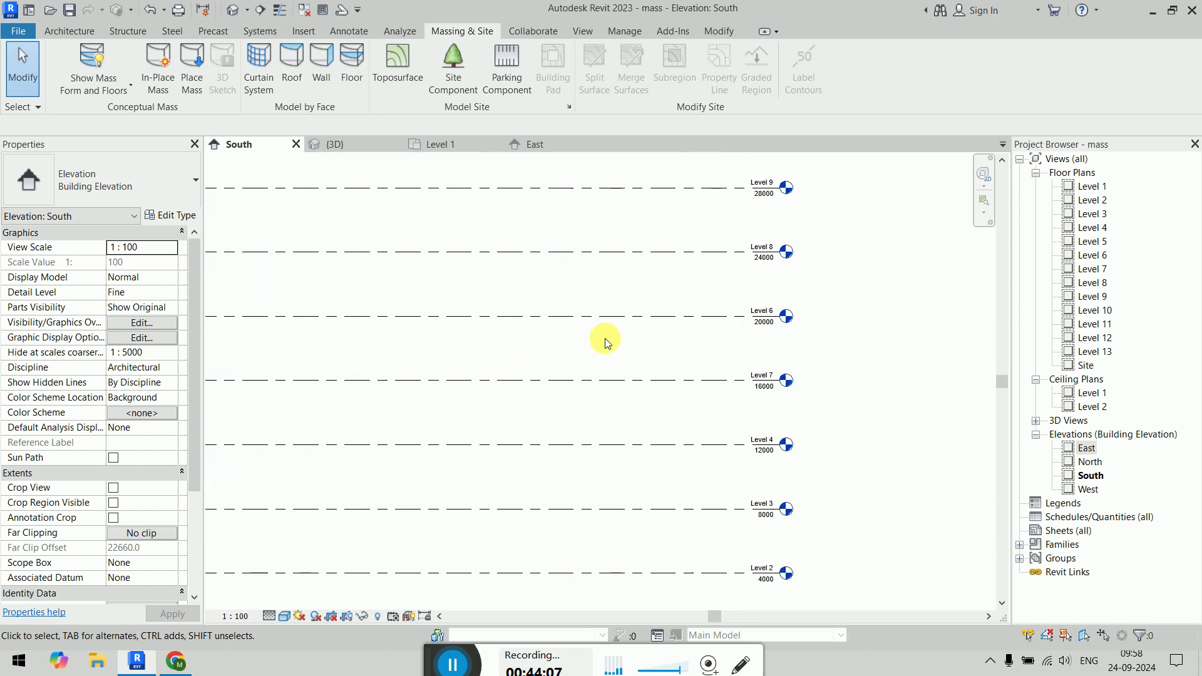
scroll(604, 343, up, 1)
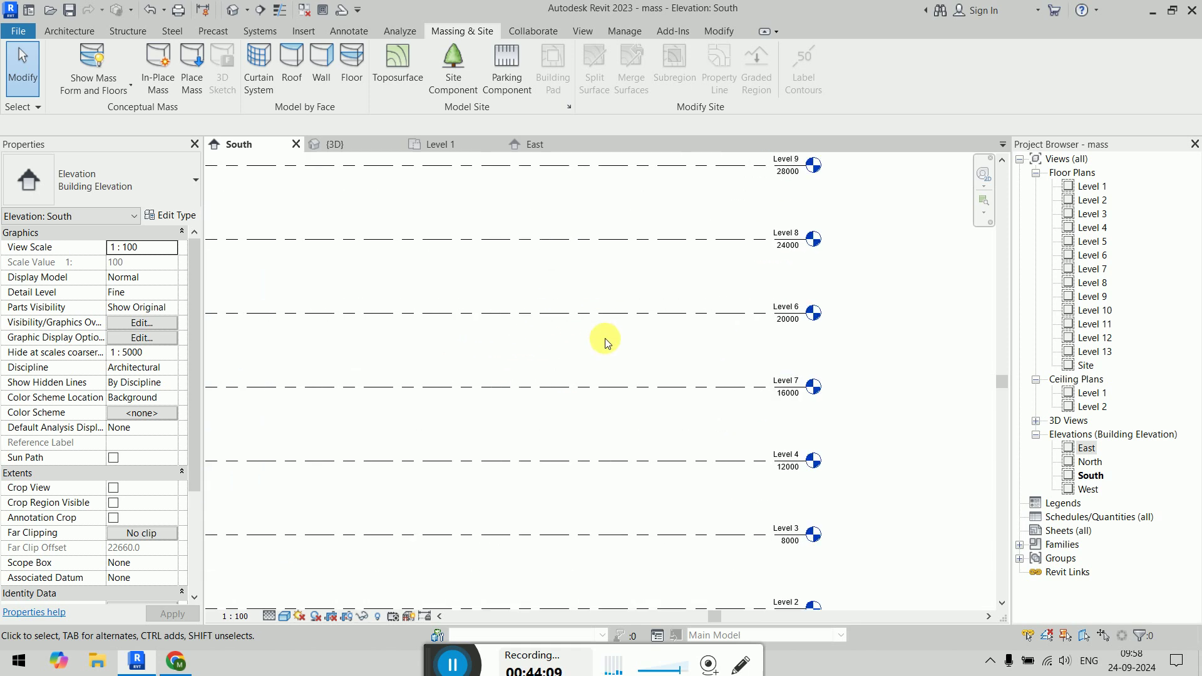
Step: Copy the whole box mass with its floors and curtain system horizontally to the right in the South elevation
scroll(605, 339, down, 2)
middle_drag(438, 364, 743, 358)
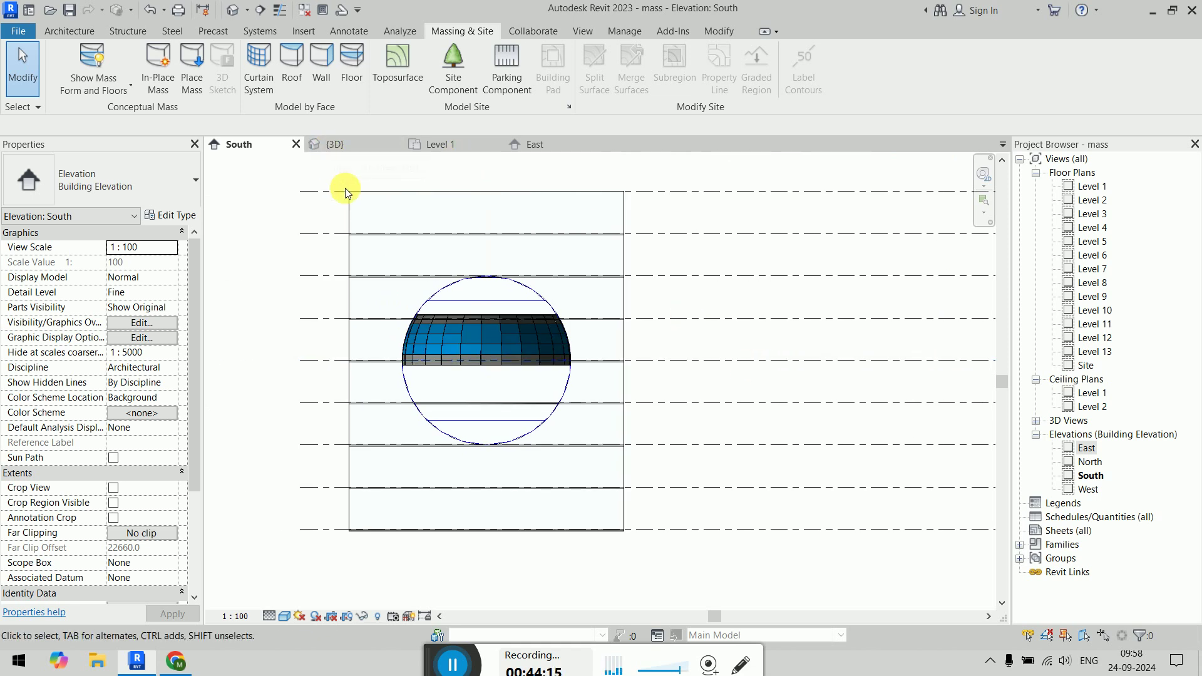
scroll(363, 227, down, 2)
drag(478, 413, 590, 563)
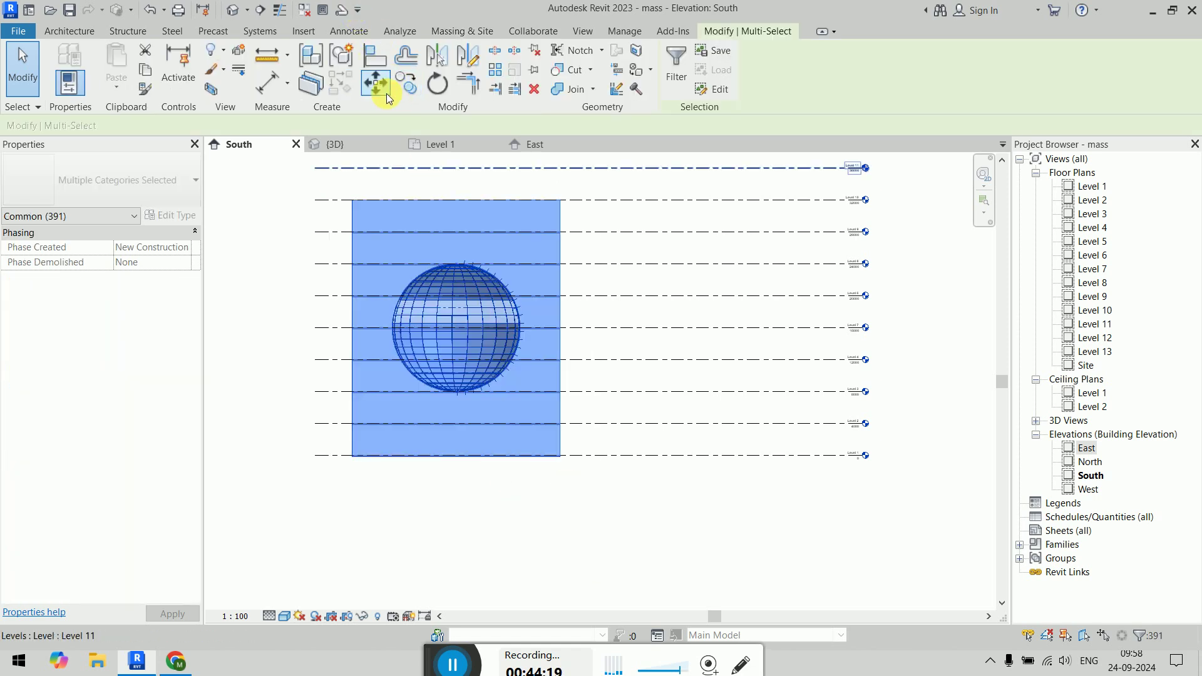
click(406, 83)
click(455, 200)
click(714, 200)
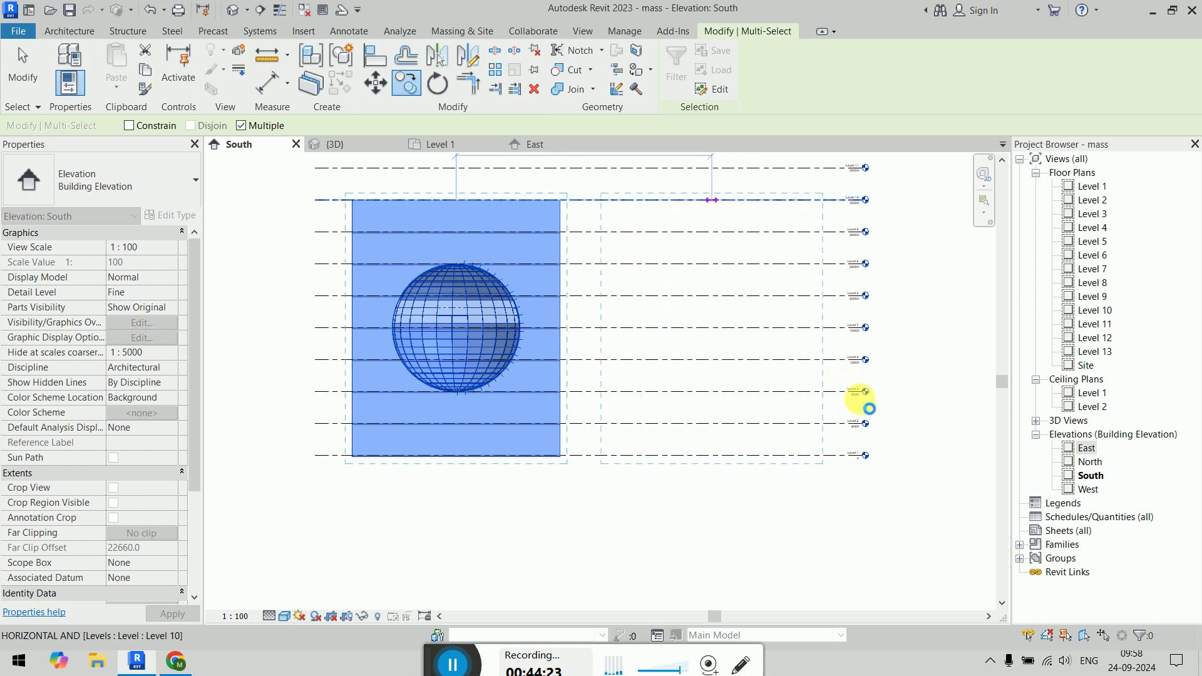
key(Escape)
key(Escape)
Step: Extend the right ends of the level lines well beyond the copied building in the South elevation
middle_drag(780, 320, 492, 396)
click(495, 181)
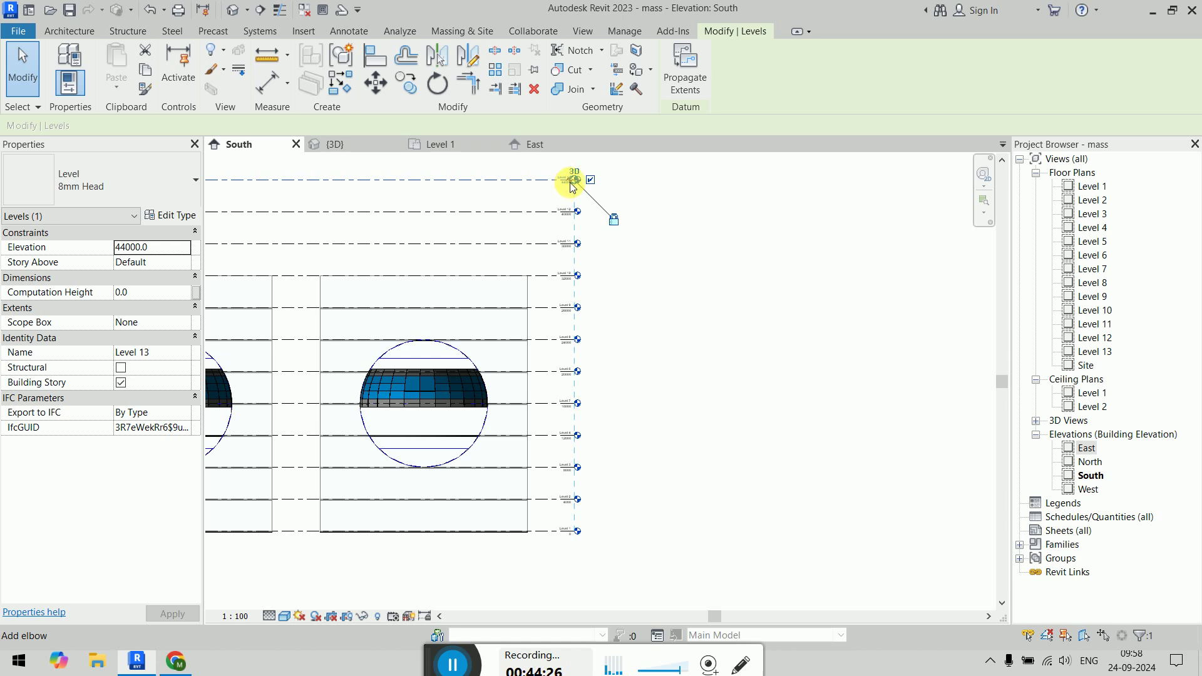
drag(576, 180, 713, 180)
key(Escape)
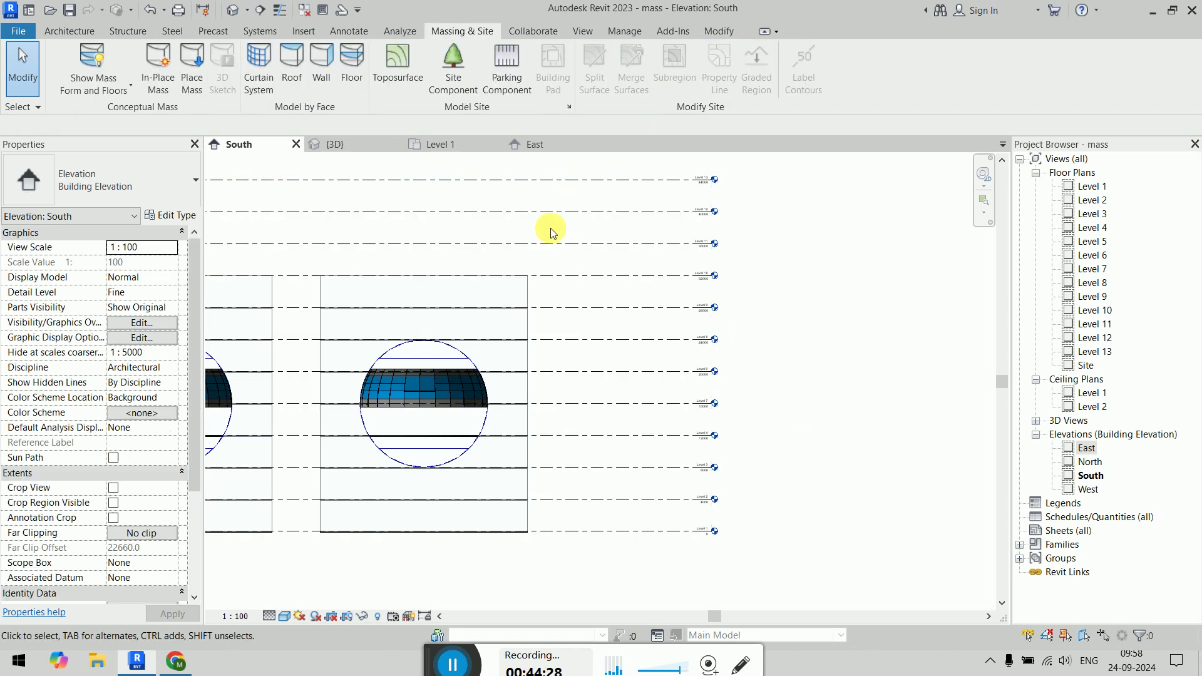
Step: Delete the curtain system from the copied building in the 3D view
click(357, 145)
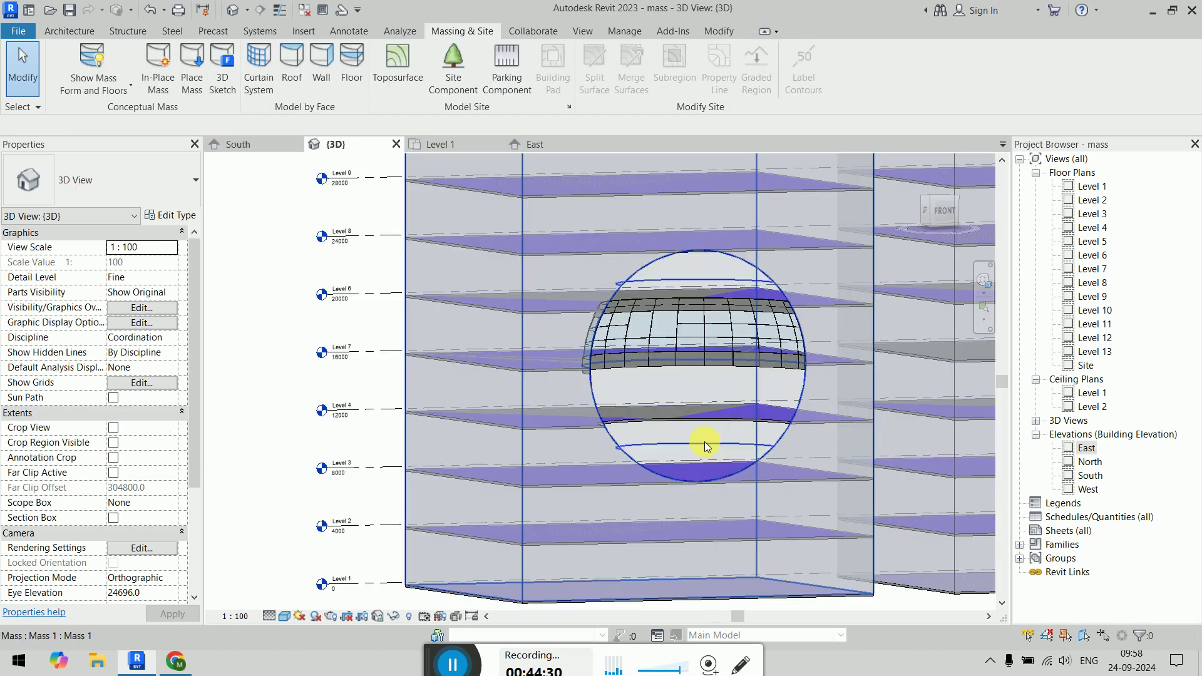
middle_drag(703, 443, 652, 395)
middle_drag(831, 530, 495, 628)
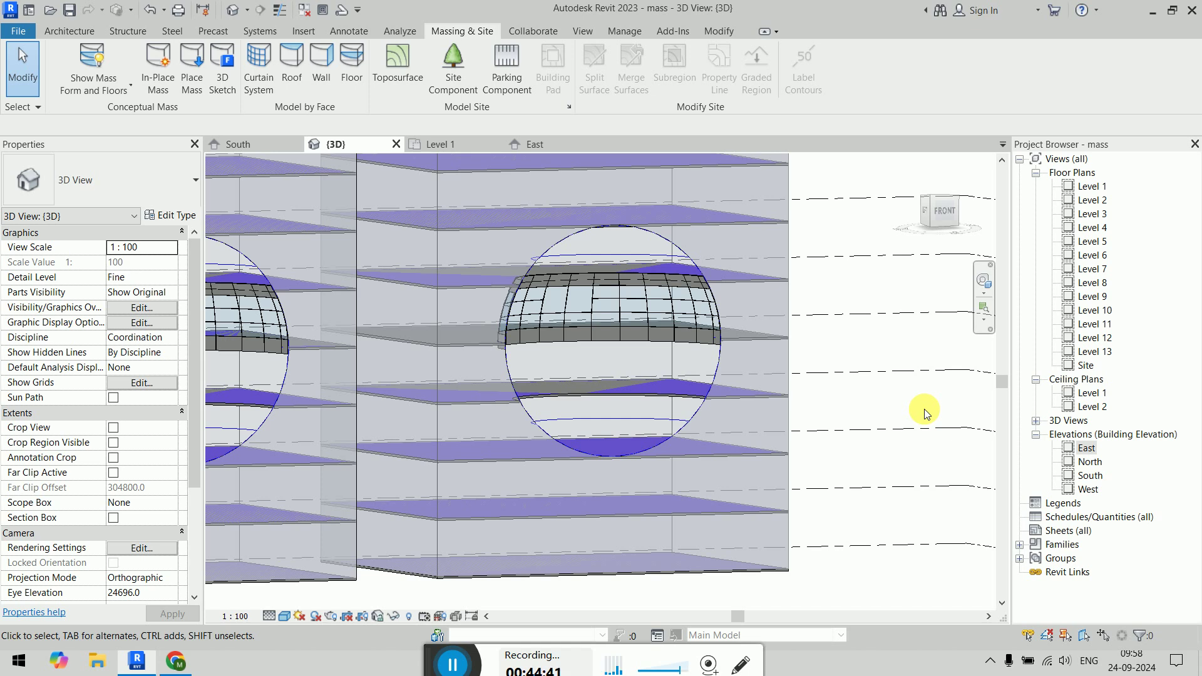
click(665, 244)
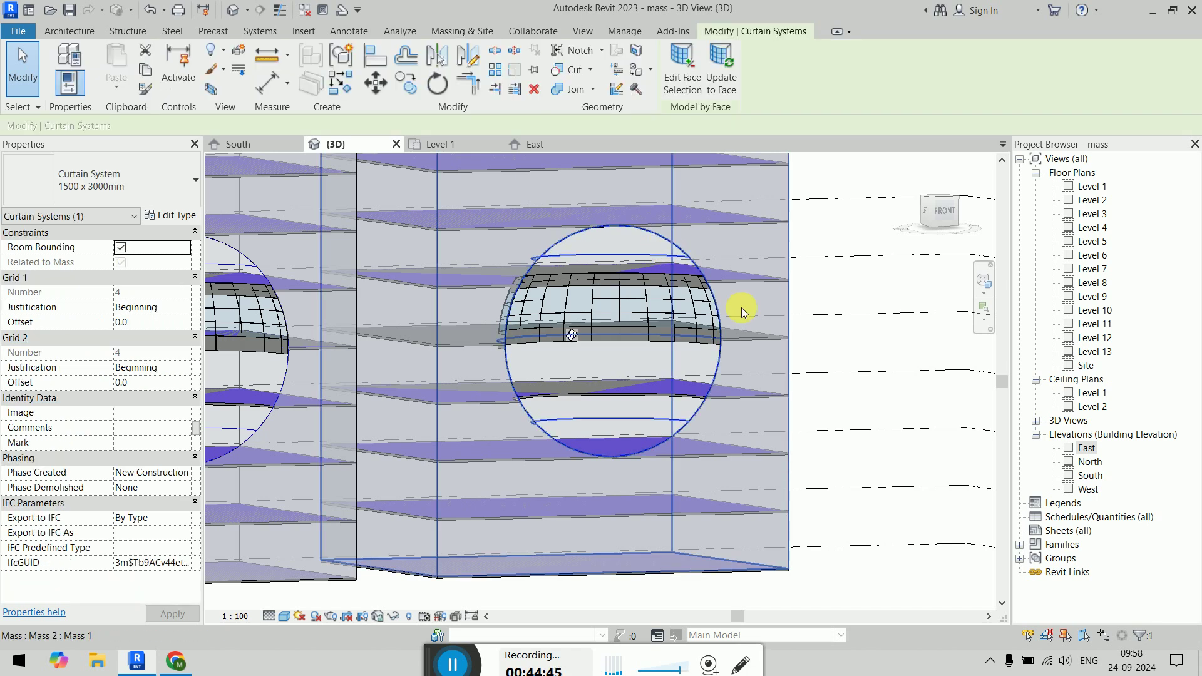
key(Delete)
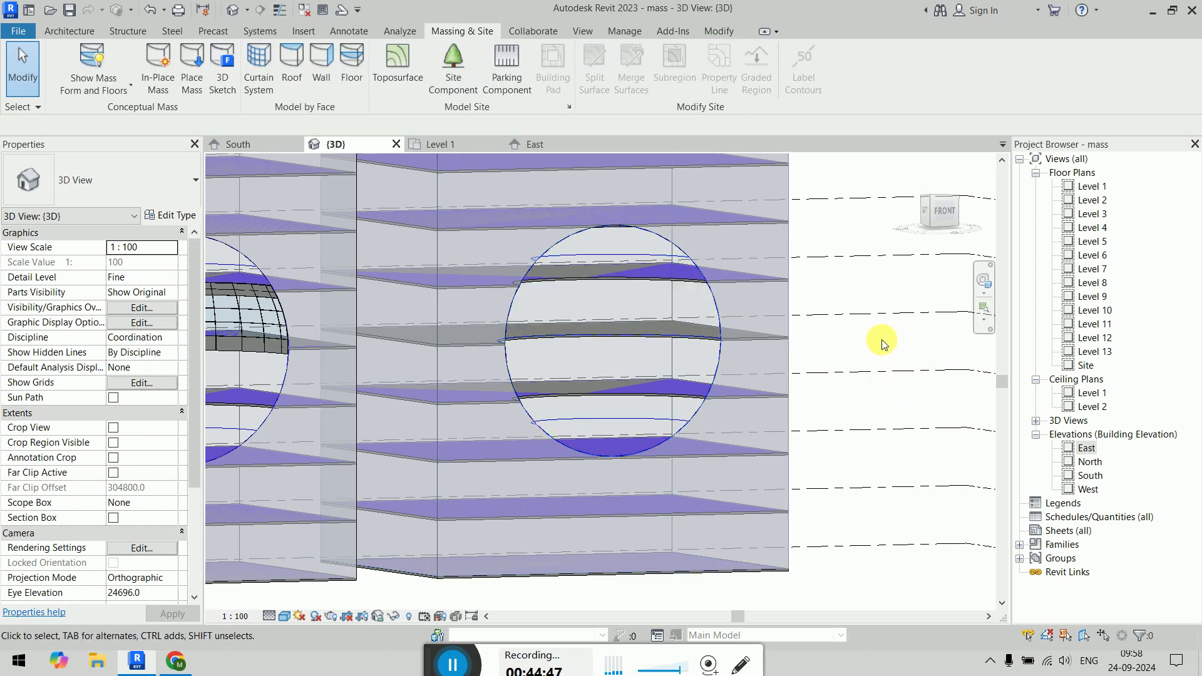
Step: Delete the copied building's mass and mass floors in 3D, filtering the selection so that only its floor slabs are kept
scroll(867, 341, down, 3)
shift+middle_drag(839, 321, 727, 369)
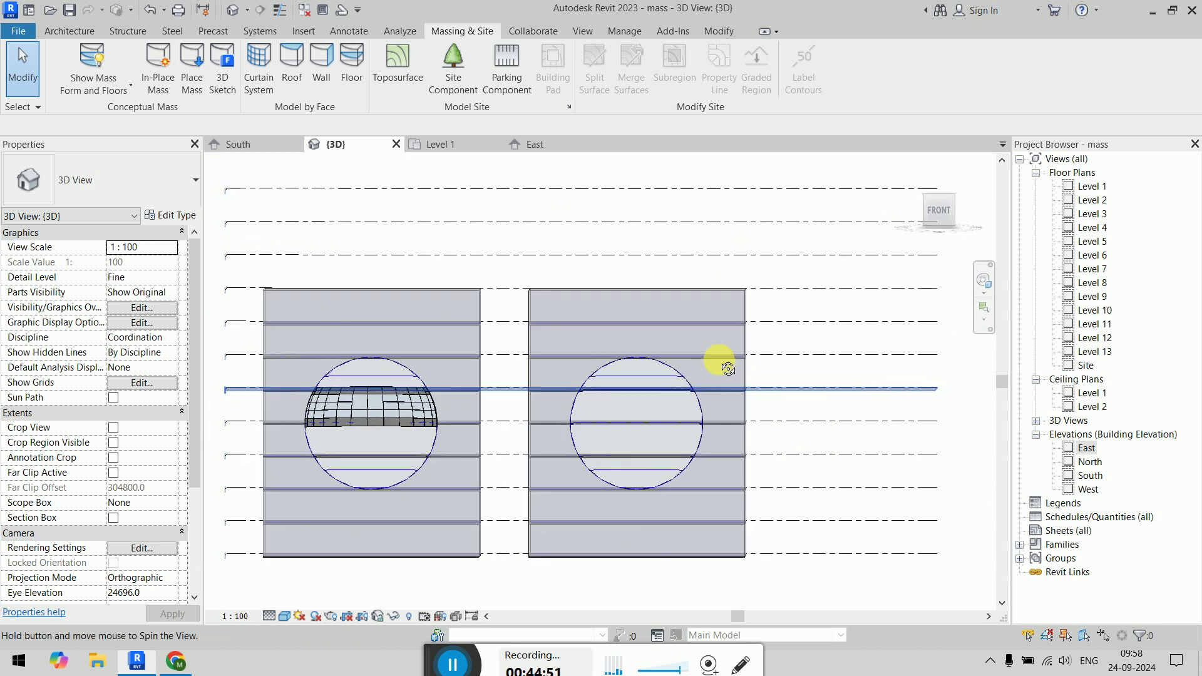
click(514, 243)
drag(513, 243, 777, 584)
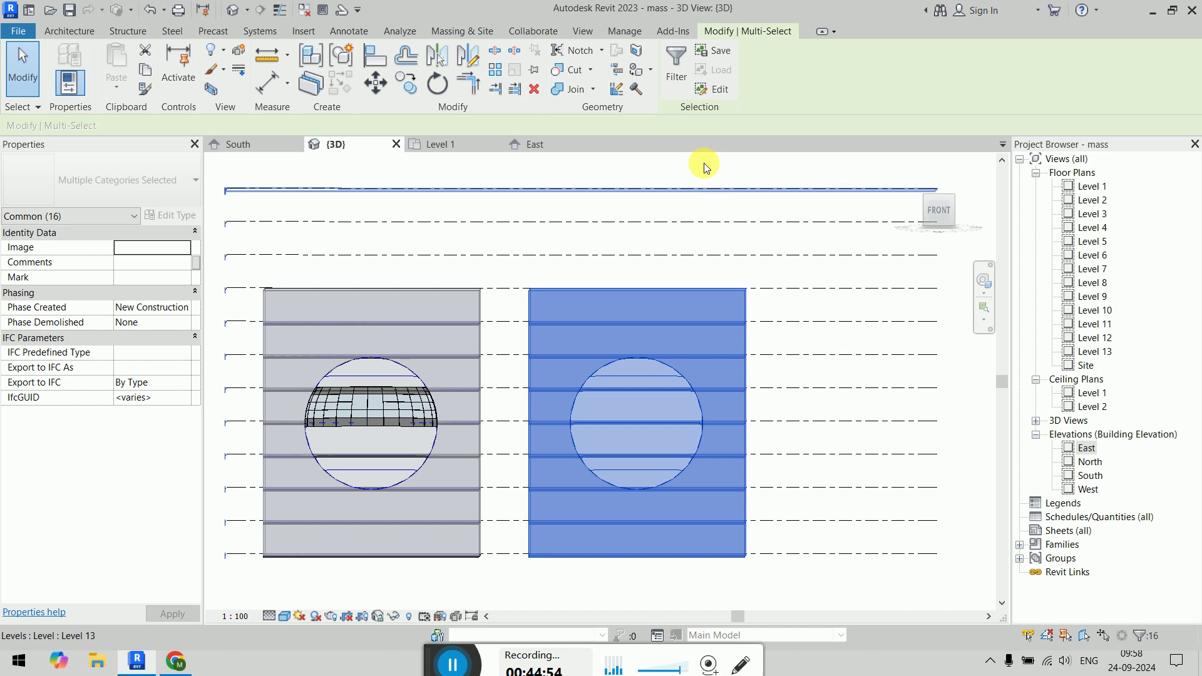
click(677, 74)
click(752, 141)
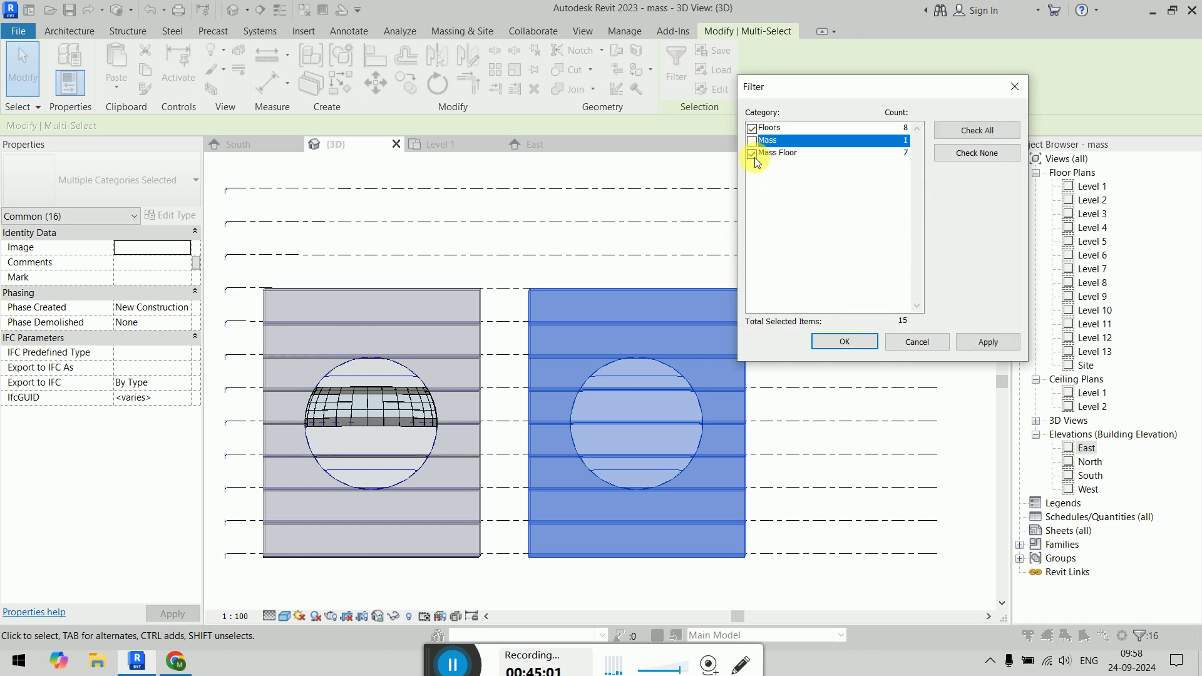
click(752, 128)
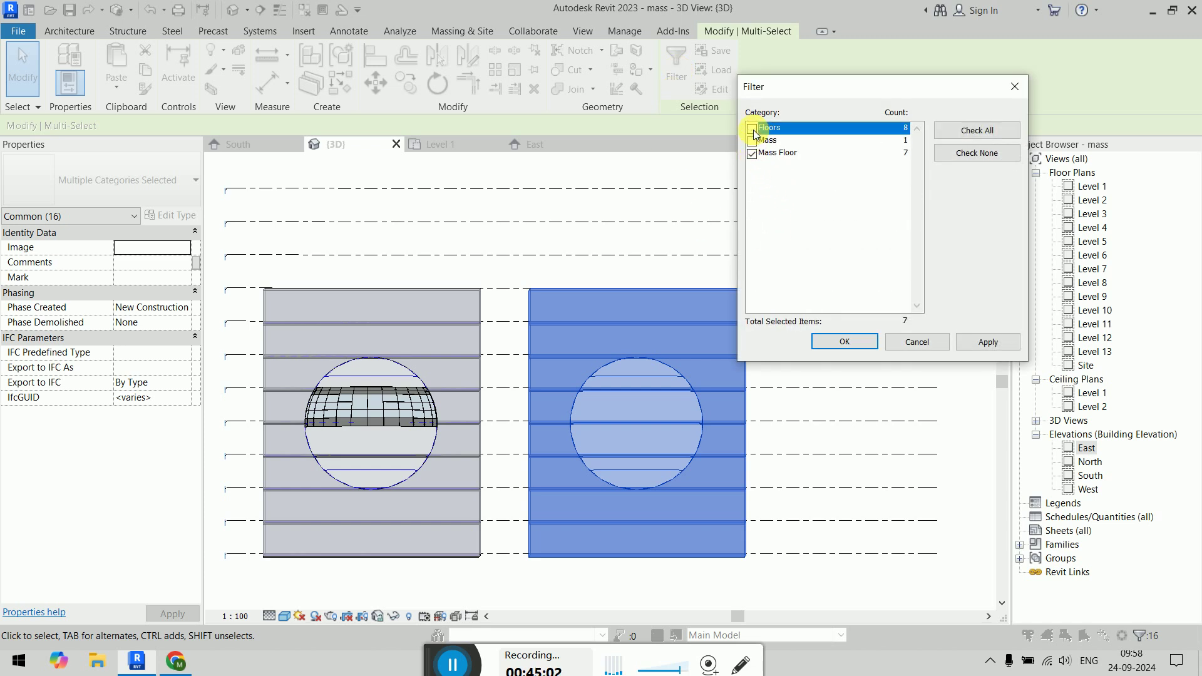
click(843, 342)
click(817, 371)
shift+middle_drag(812, 322, 808, 435)
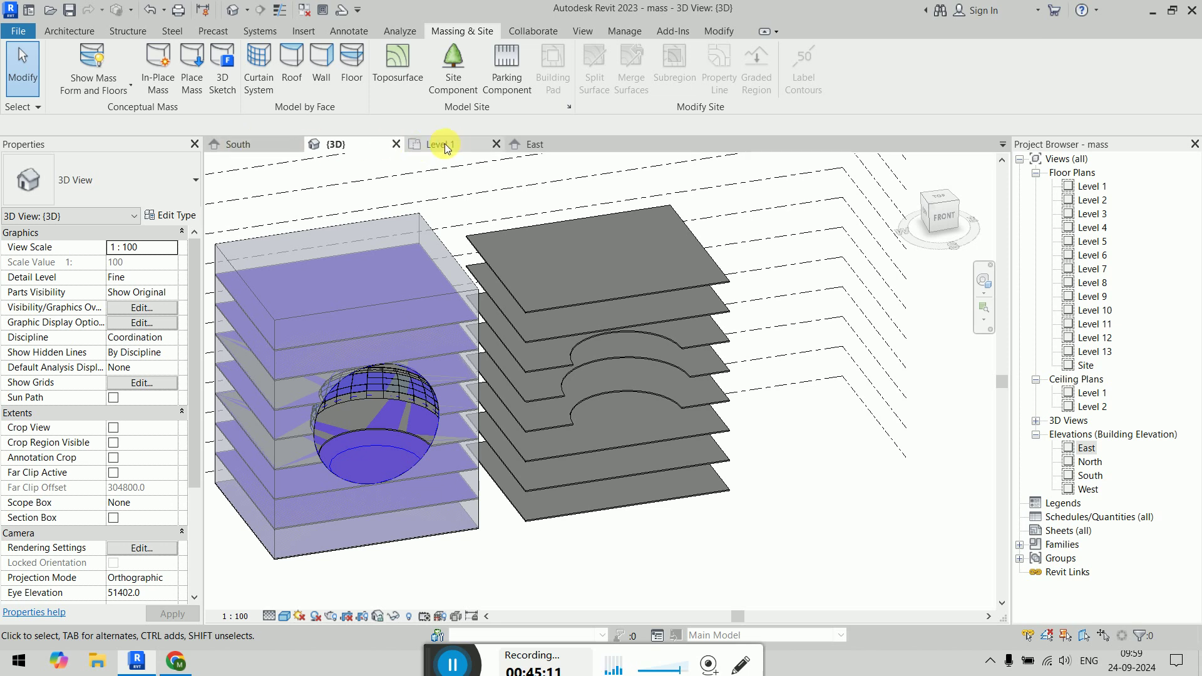
Step: Open the Level 1 floor plan and adjust its visual style
click(418, 145)
scroll(616, 376, up, 1)
click(282, 616)
click(277, 599)
click(283, 616)
click(319, 537)
Step: Draw a vertical building section line through the middle of the copied building in the Level 1 floor plan
scroll(573, 293, up, 2)
middle_drag(598, 312, 630, 330)
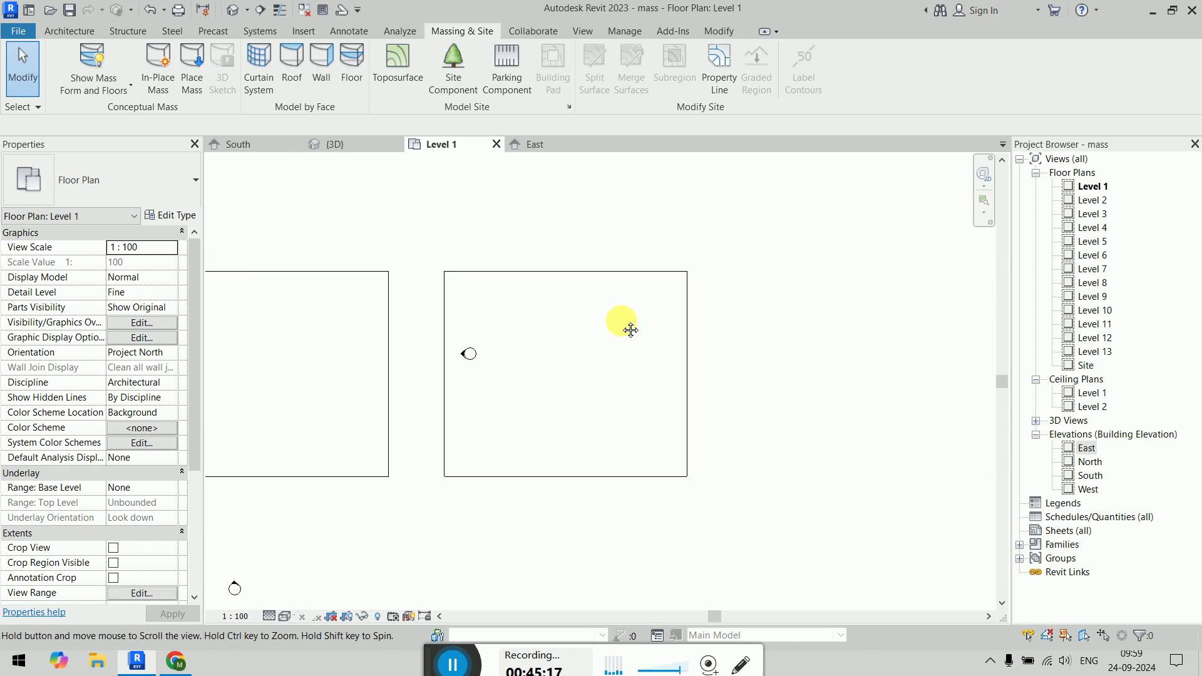
click(260, 9)
click(551, 255)
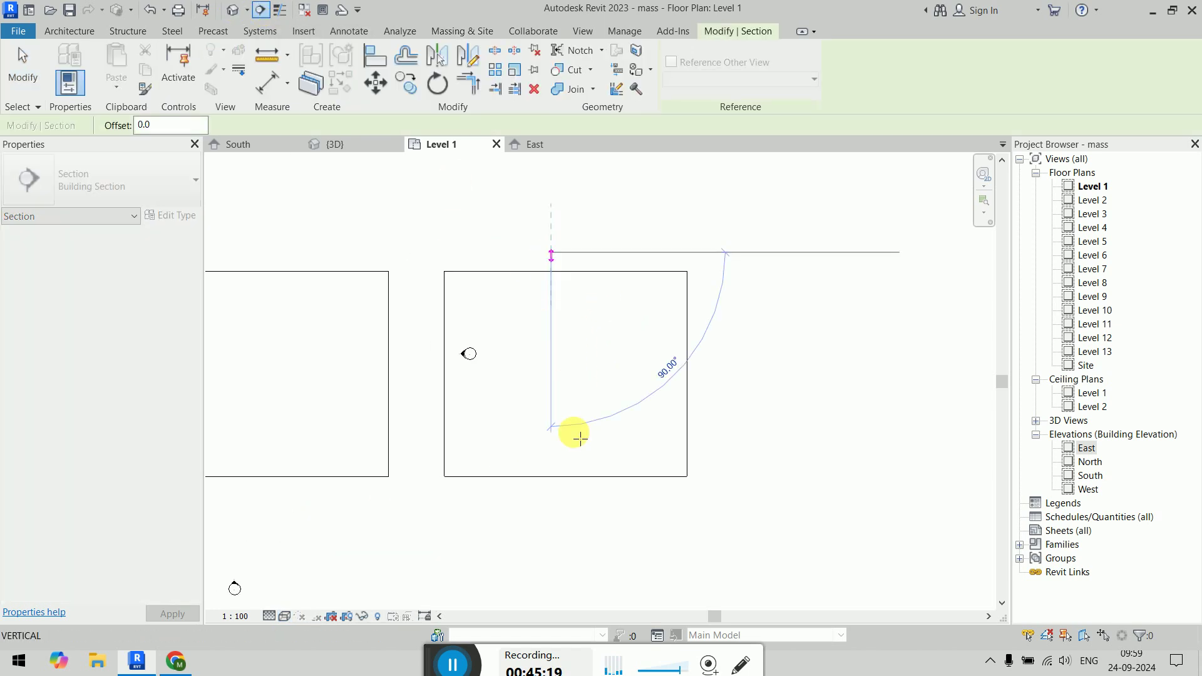
click(566, 554)
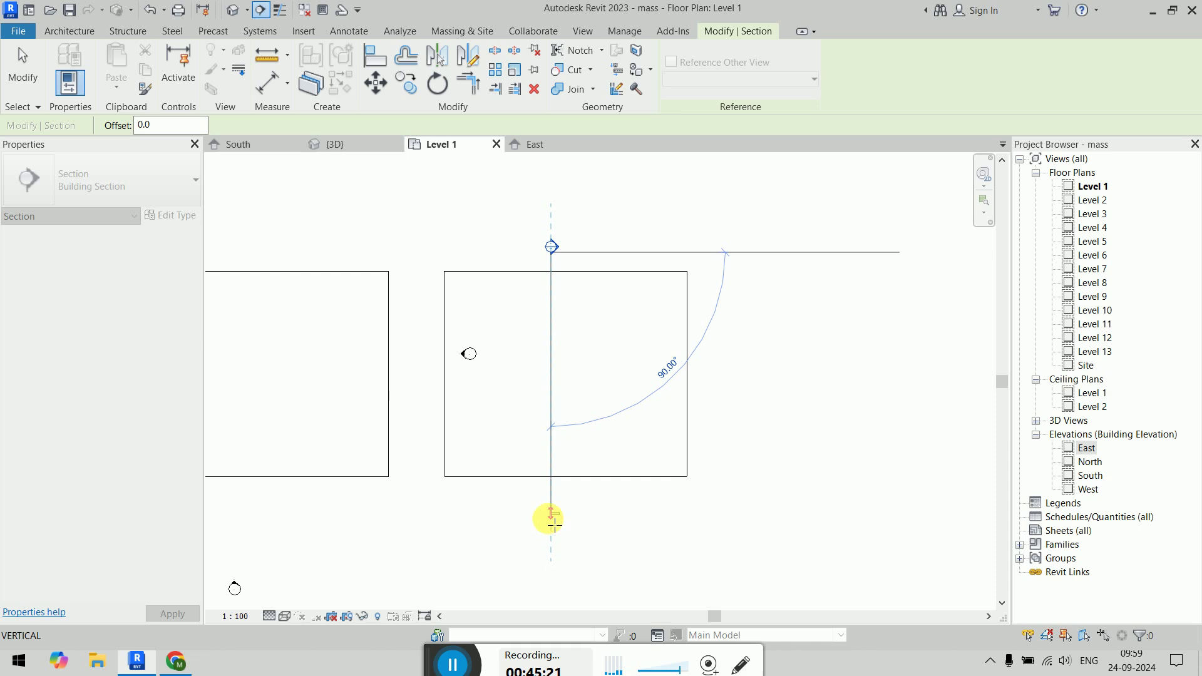
click(910, 343)
Step: Open the Section 1 view of the copied floor slabs
click(346, 144)
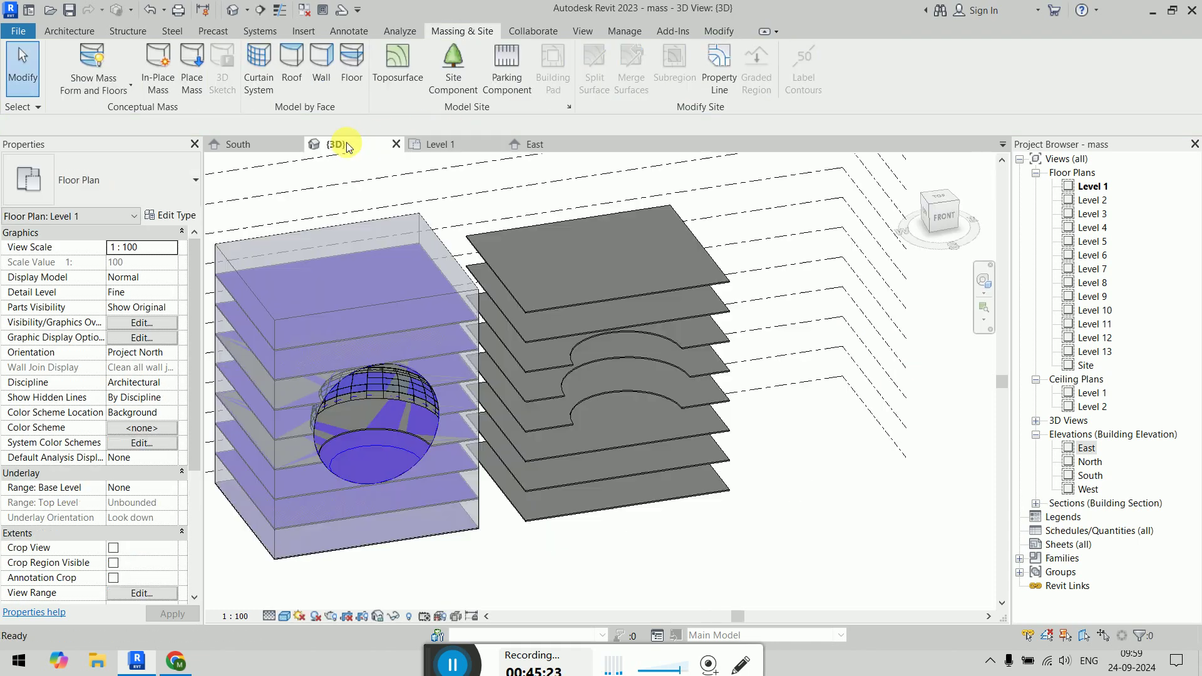
click(446, 144)
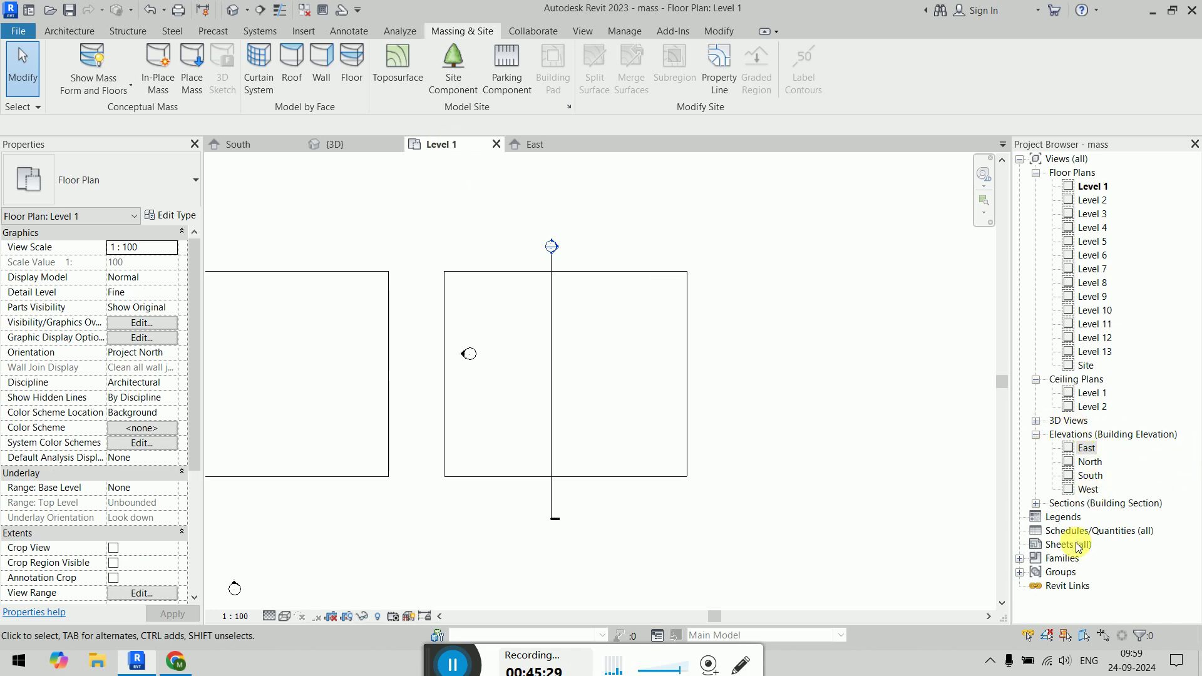
click(1034, 502)
click(1035, 504)
double_click(1095, 517)
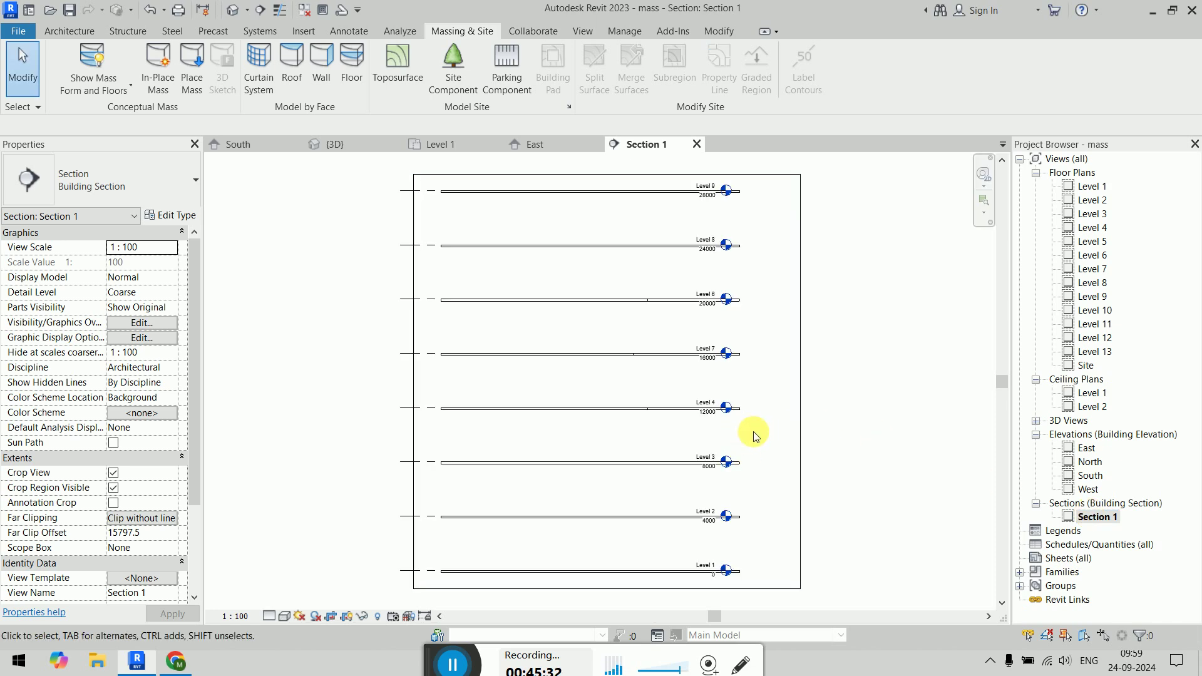
scroll(753, 430, down, 3)
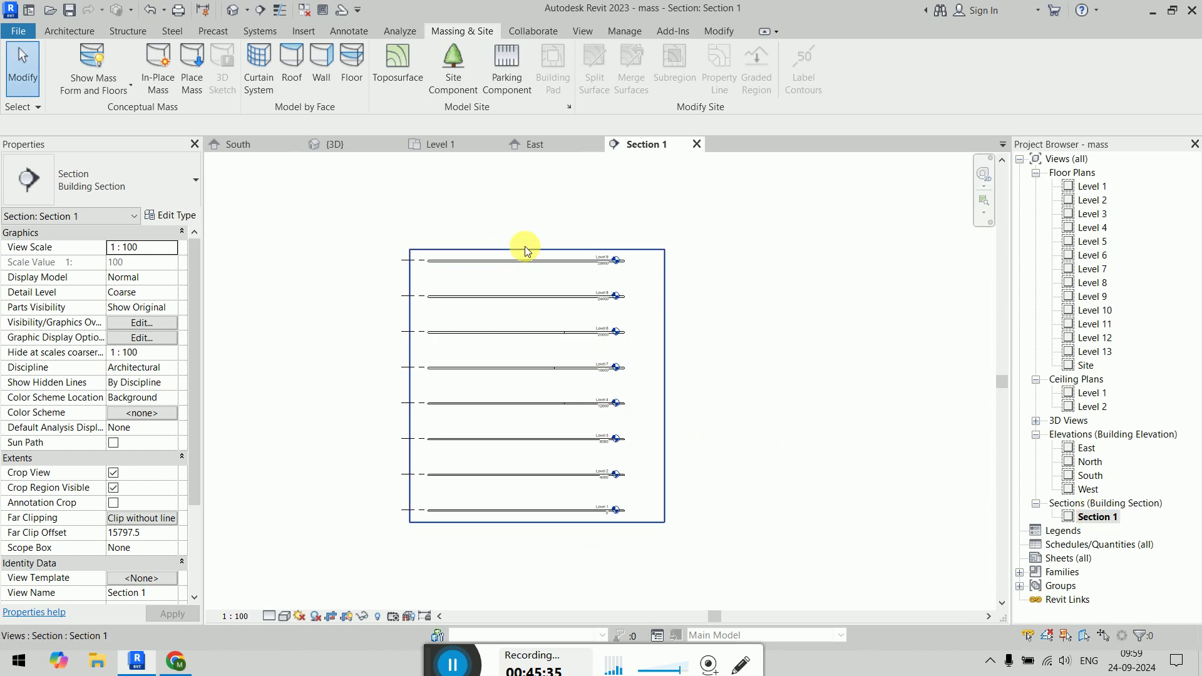
Step: Enlarge the section's crop region upward, downward and to the right around the slabs
click(524, 251)
drag(537, 250, 538, 215)
drag(537, 521, 537, 560)
drag(664, 387, 728, 388)
Step: Extend the right ends of the level lines further past the slabs in the Section 1 view
click(498, 224)
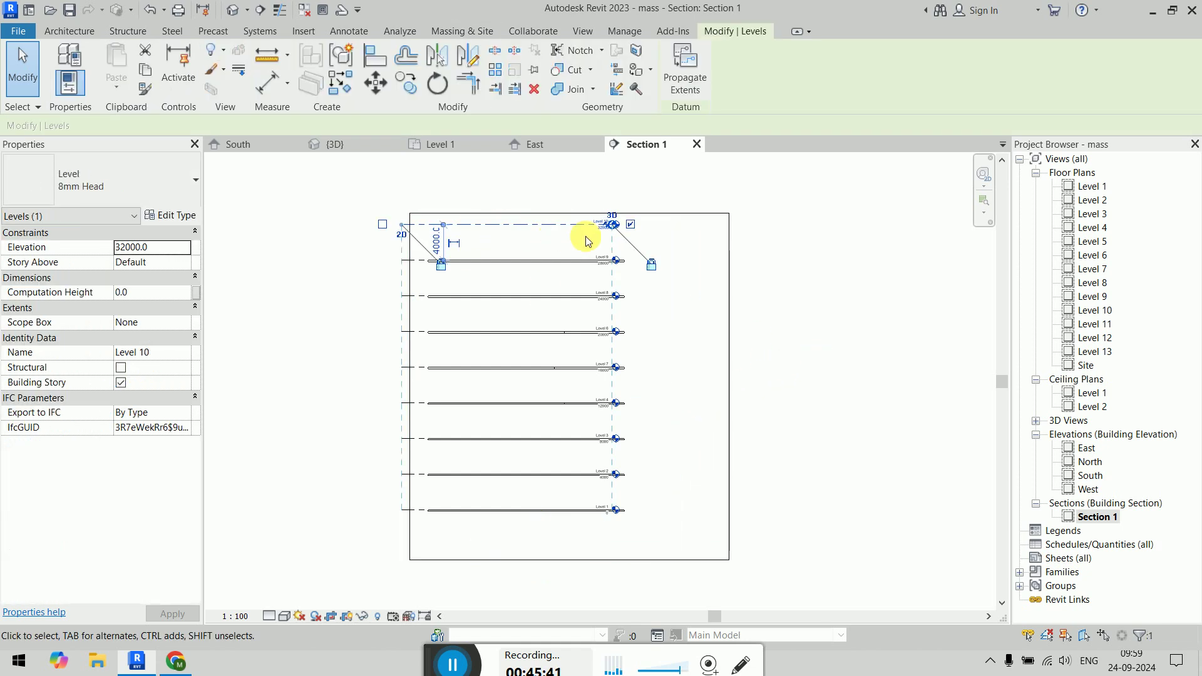
drag(614, 224, 710, 226)
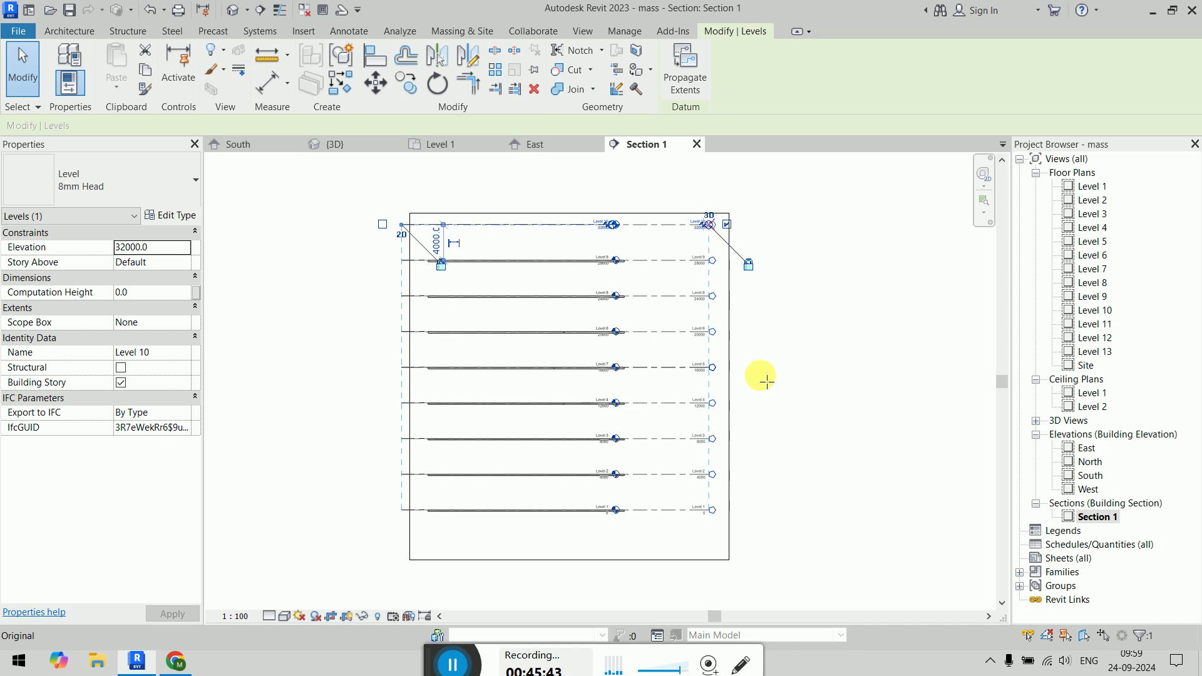
click(797, 398)
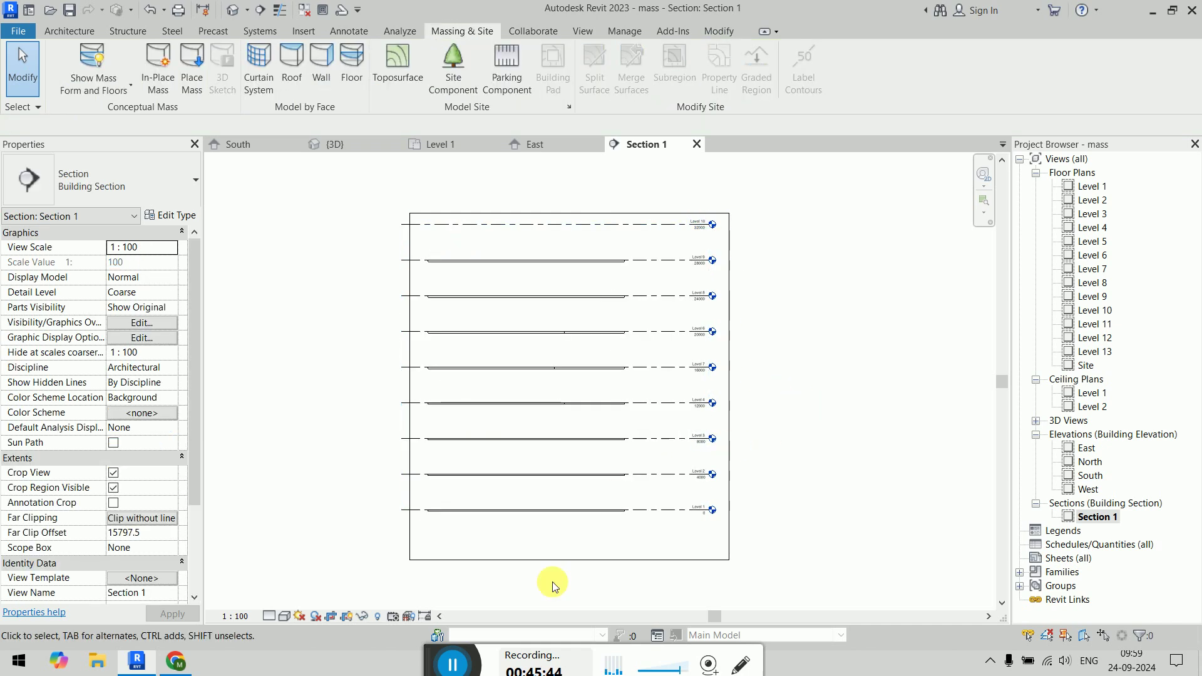
Step: Set the section view to Fine detail level and Wireframe visual style, and inspect the slab edges up close
click(273, 620)
click(285, 663)
click(284, 616)
click(301, 613)
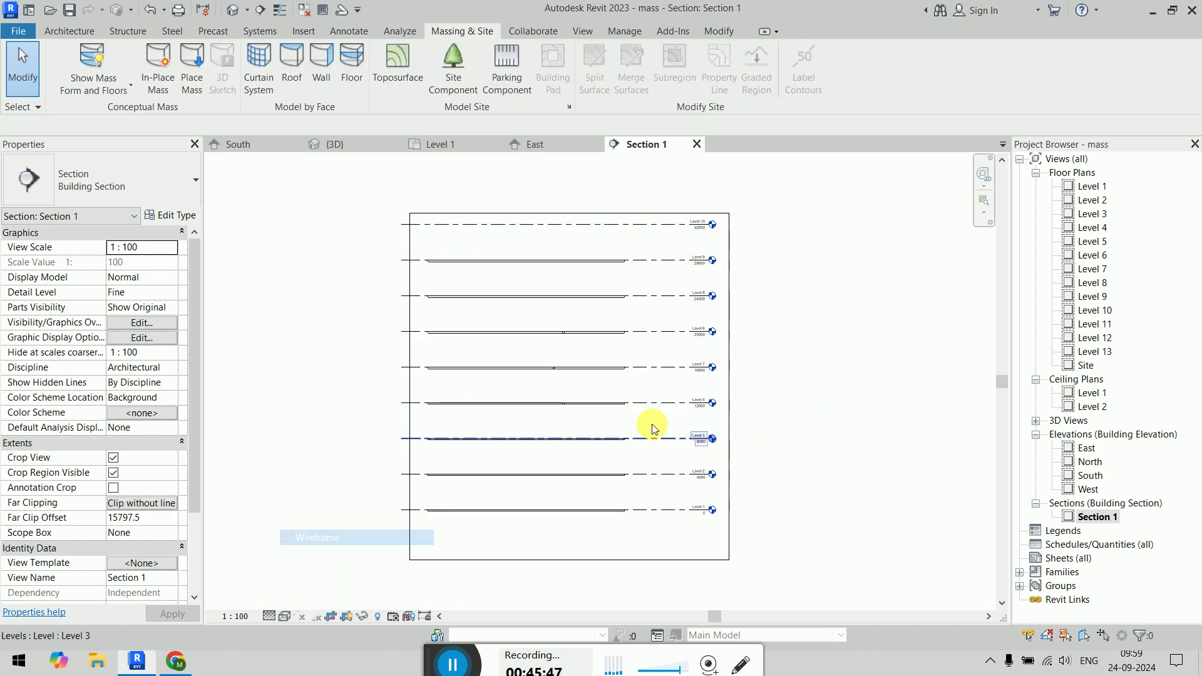
scroll(621, 344, up, 5)
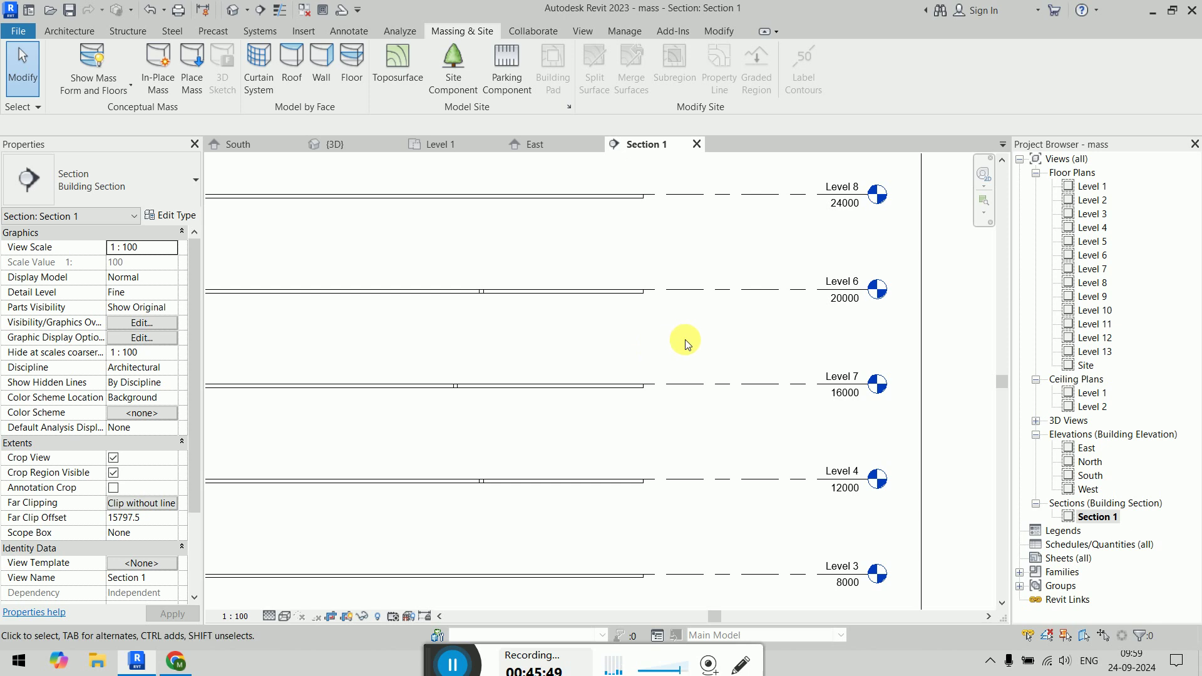
scroll(684, 339, down, 4)
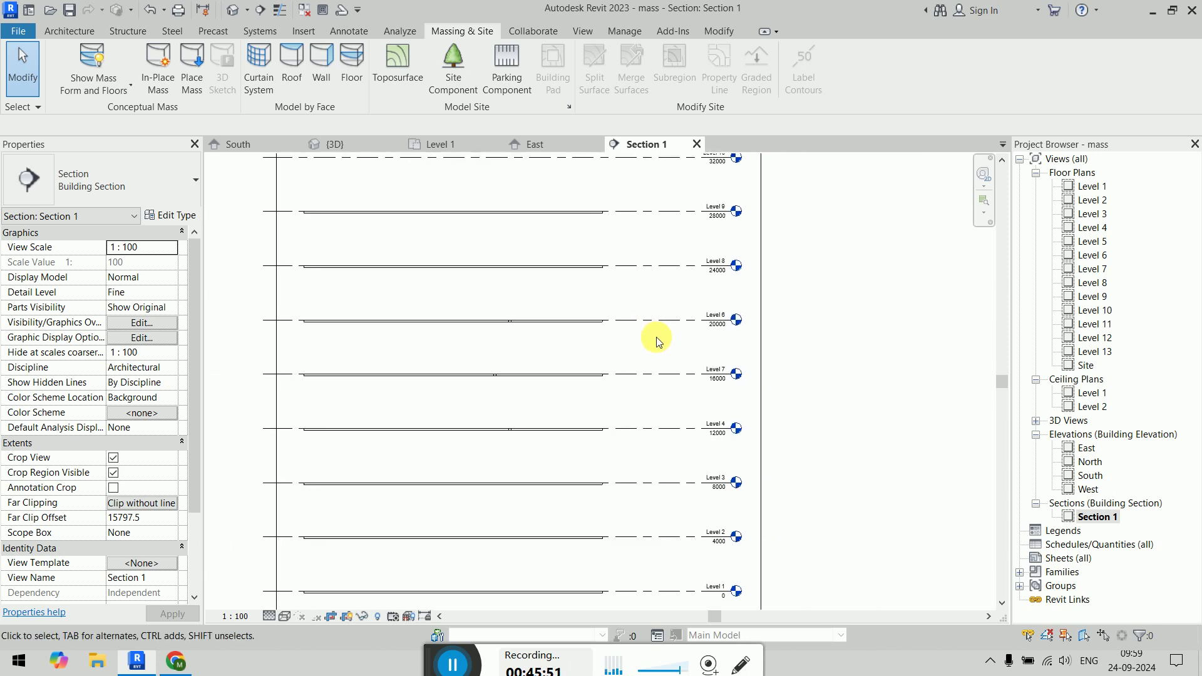
scroll(594, 336, up, 2)
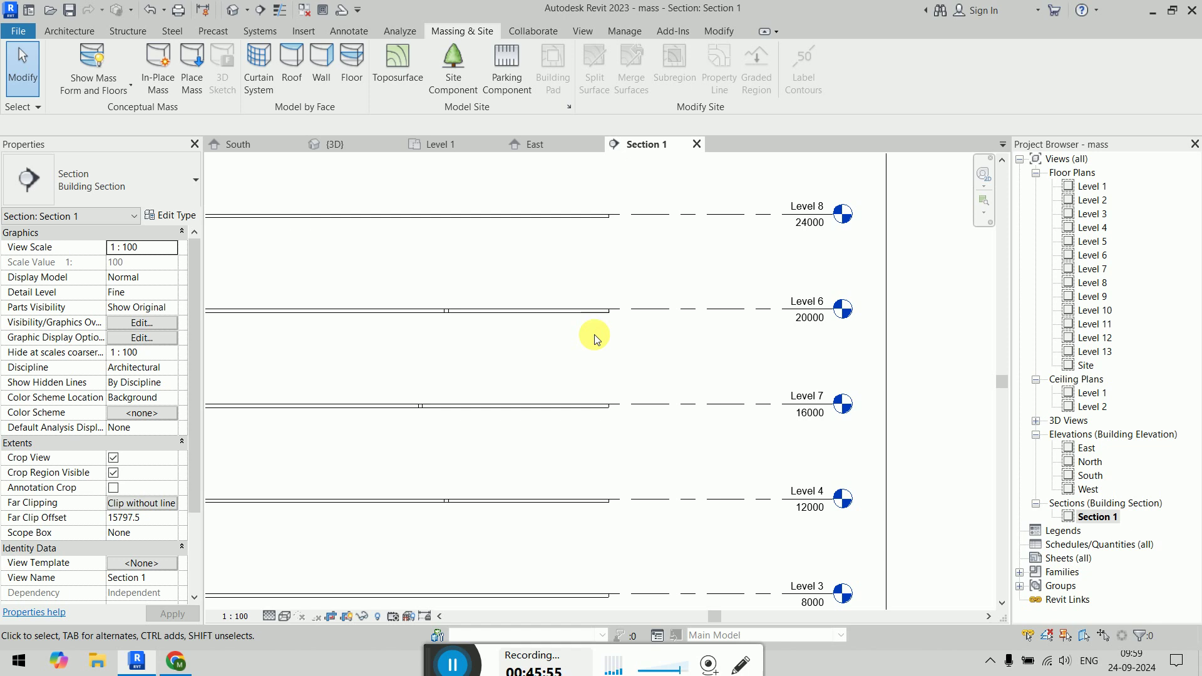
Step: Open the Level 7 floor plan and examine how the curtain system's grid and panels follow the mass's curved recess edge
click(358, 144)
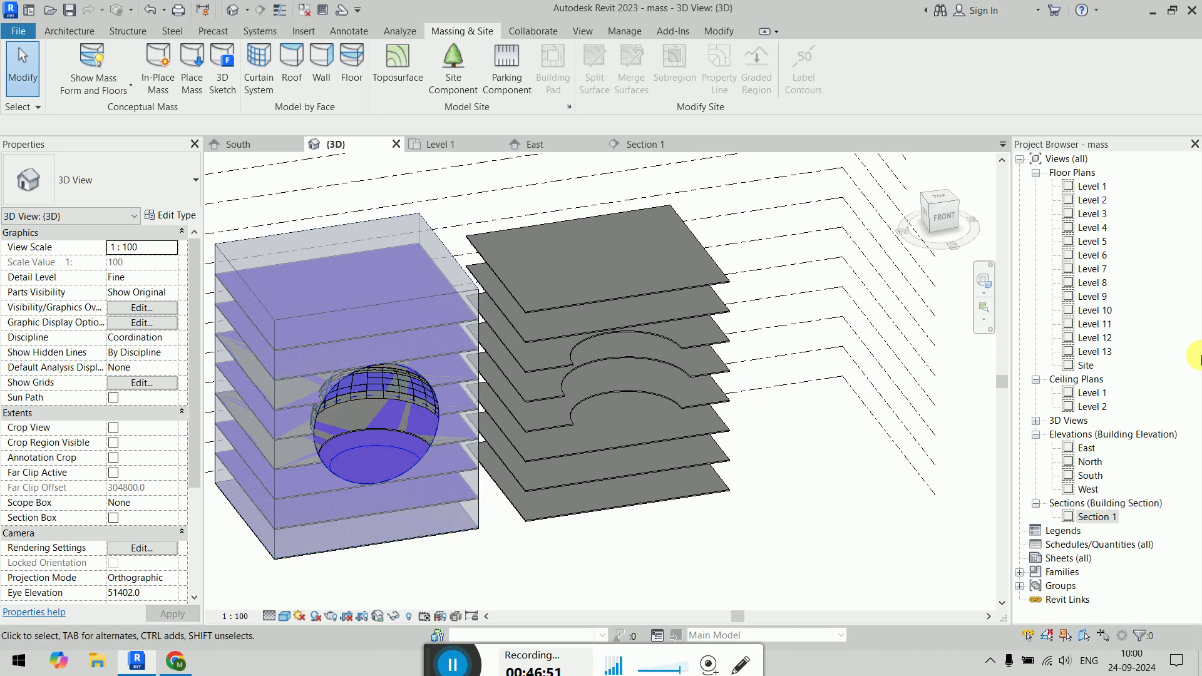
double_click(1094, 269)
scroll(536, 448, up, 6)
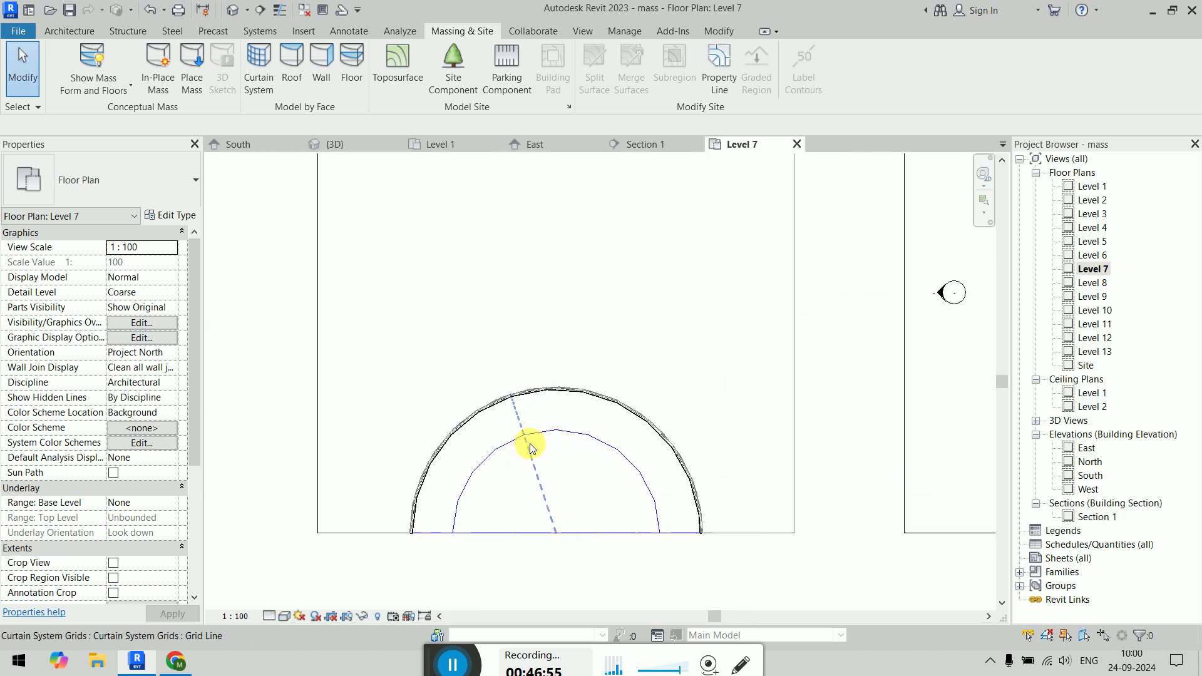
scroll(476, 389, up, 4)
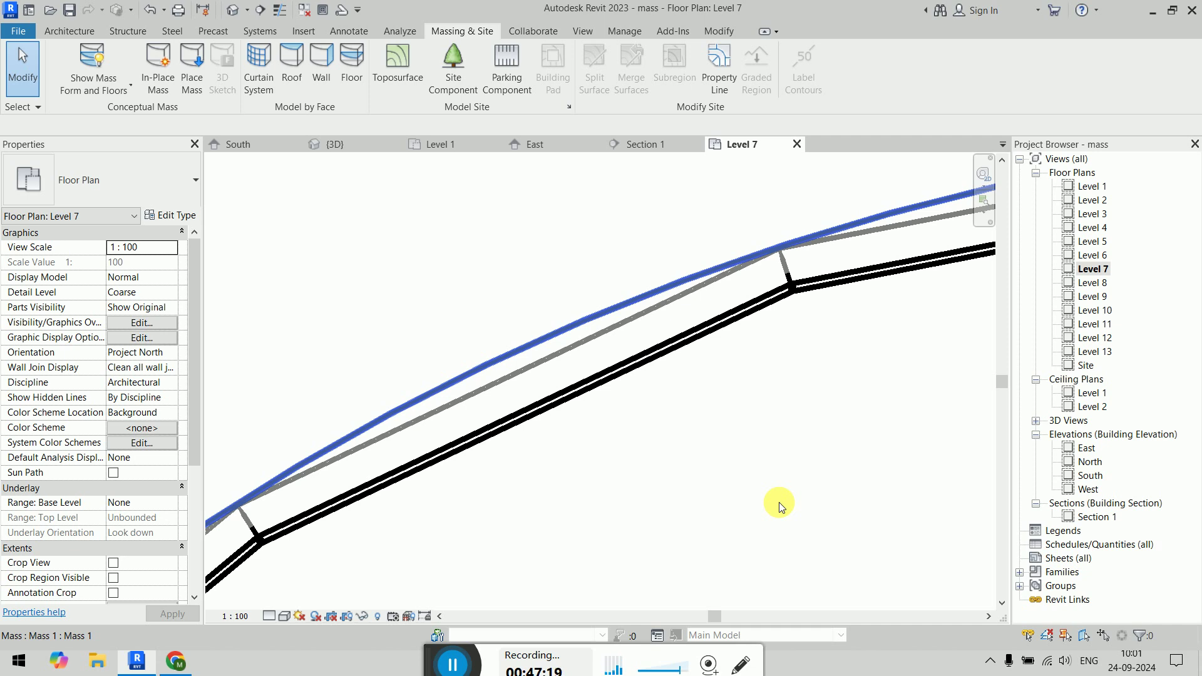
scroll(779, 502, down, 6)
middle_drag(698, 381, 635, 328)
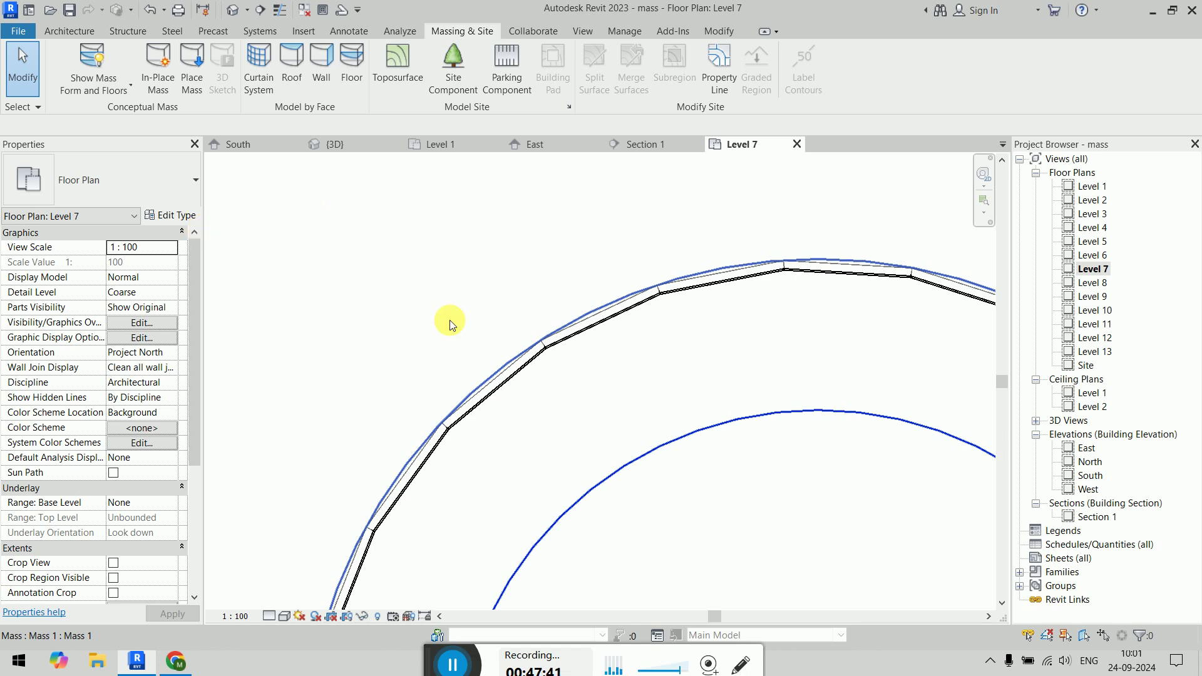
click(625, 317)
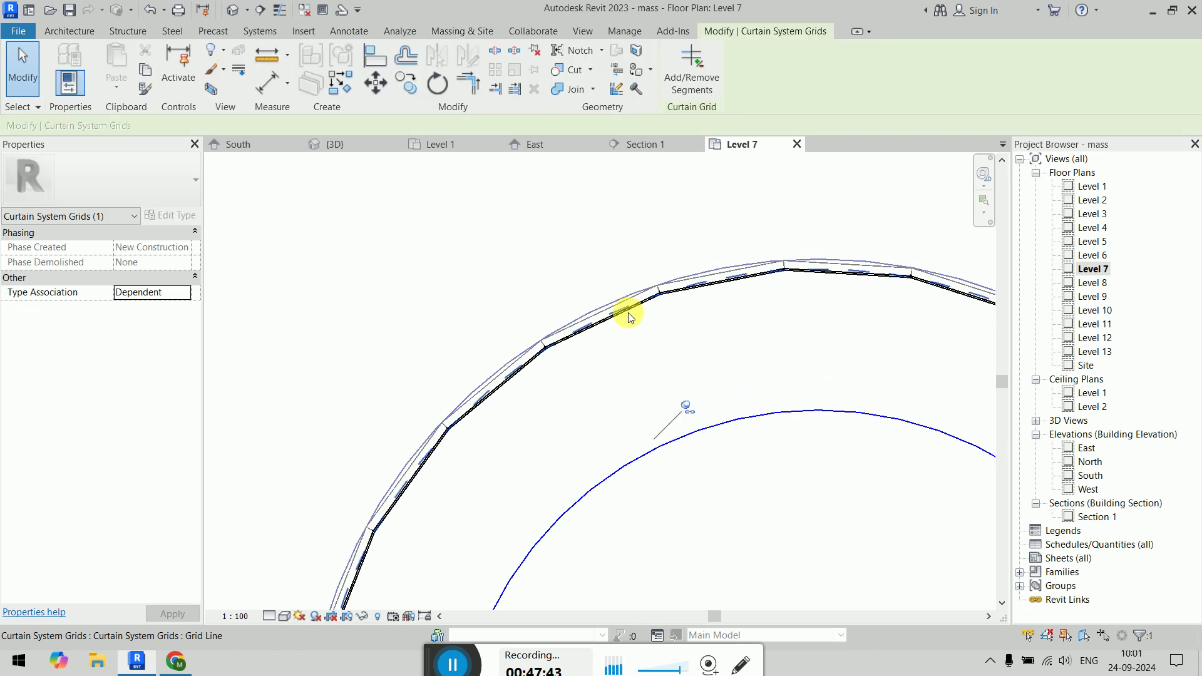
scroll(408, 289, down, 3)
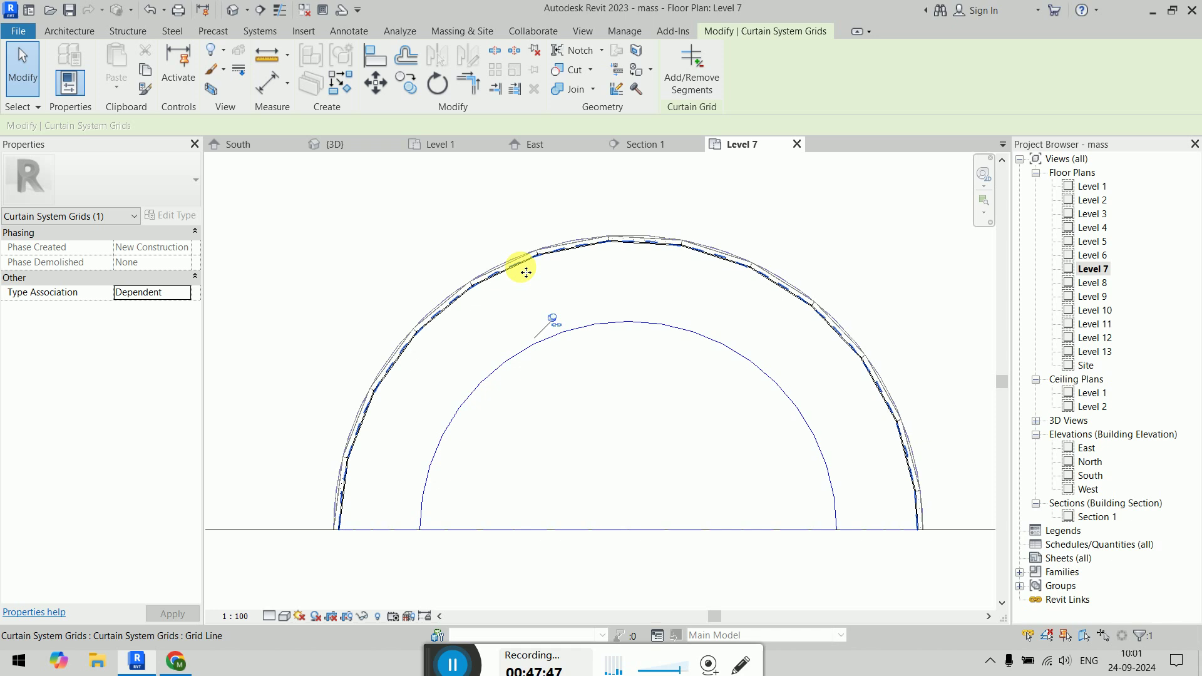
click(560, 485)
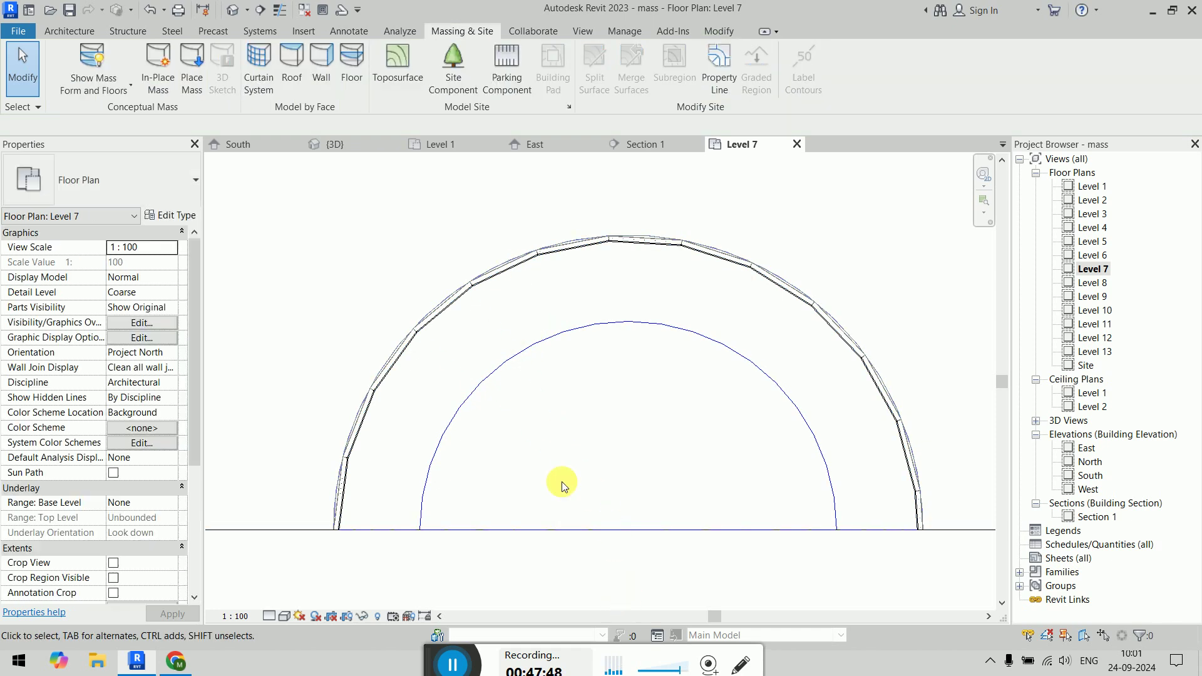
click(489, 281)
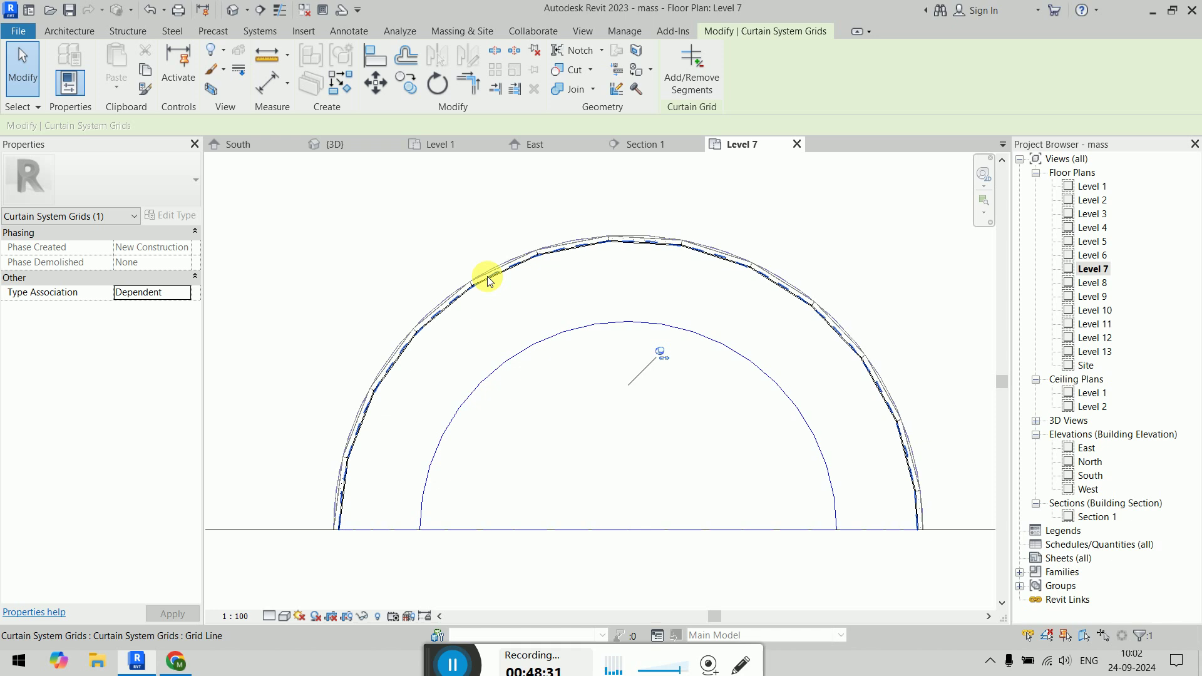
click(605, 554)
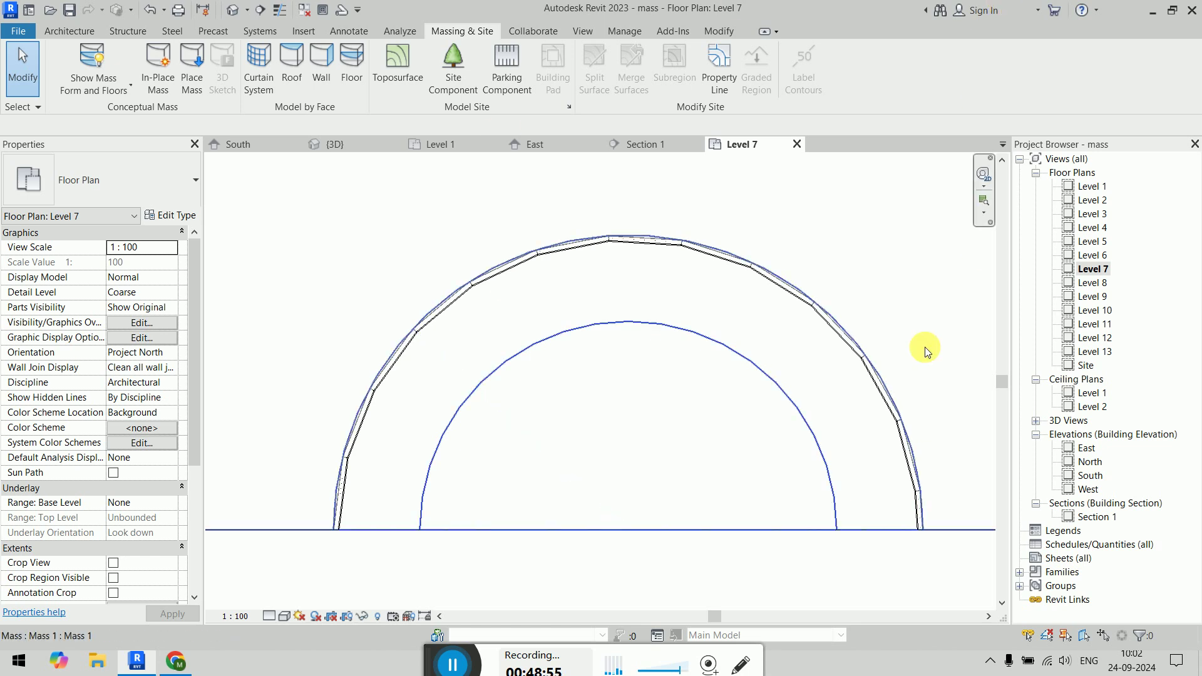
Step: Try to delete both buildings and the annotations between them in the Level 7 floor plan, and undo the deletion
scroll(833, 293, down, 6)
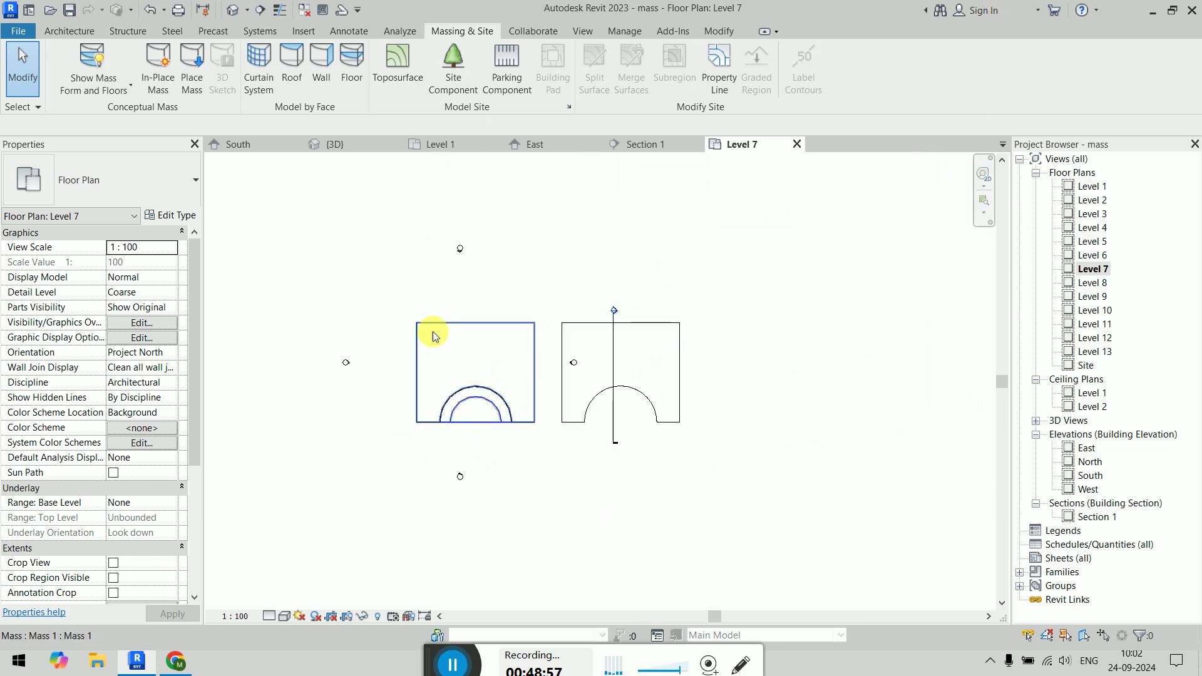
drag(395, 300, 719, 455)
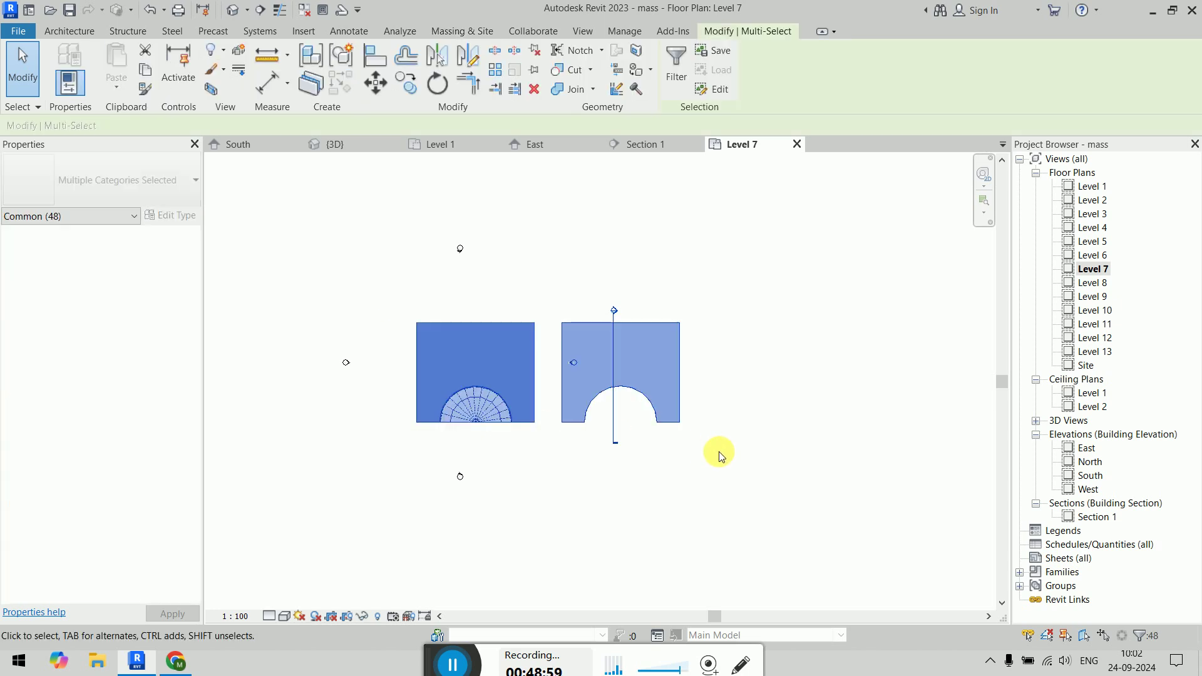
key(Delete)
click(652, 379)
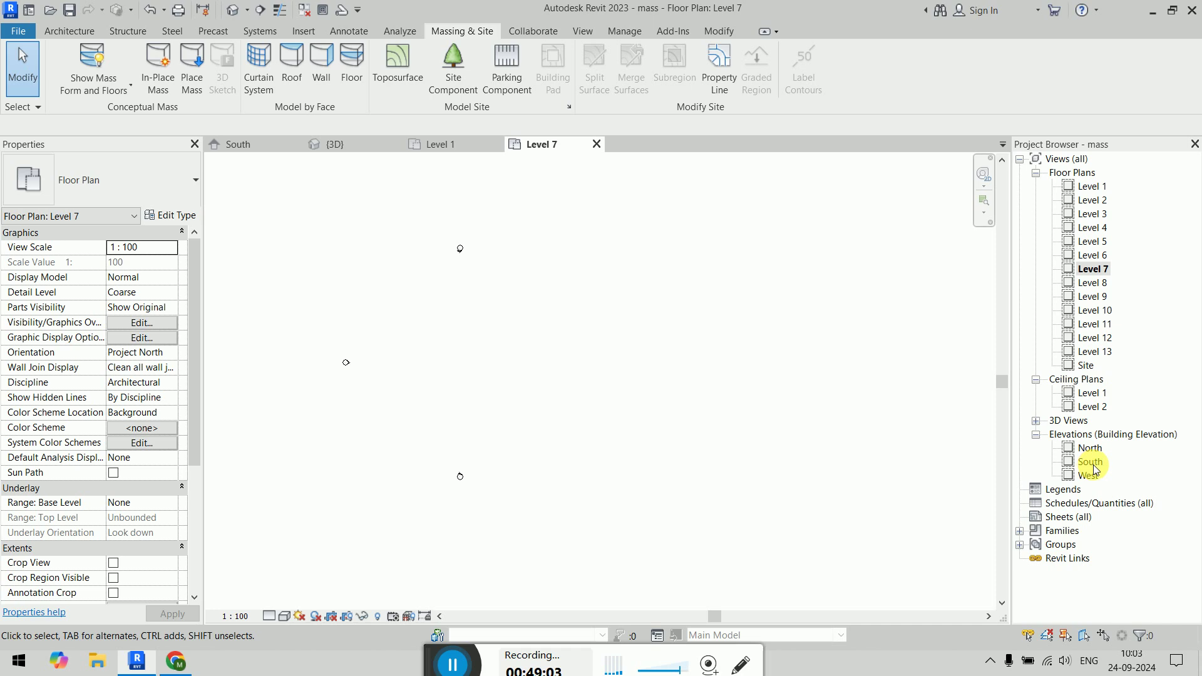
key(ctrl+z)
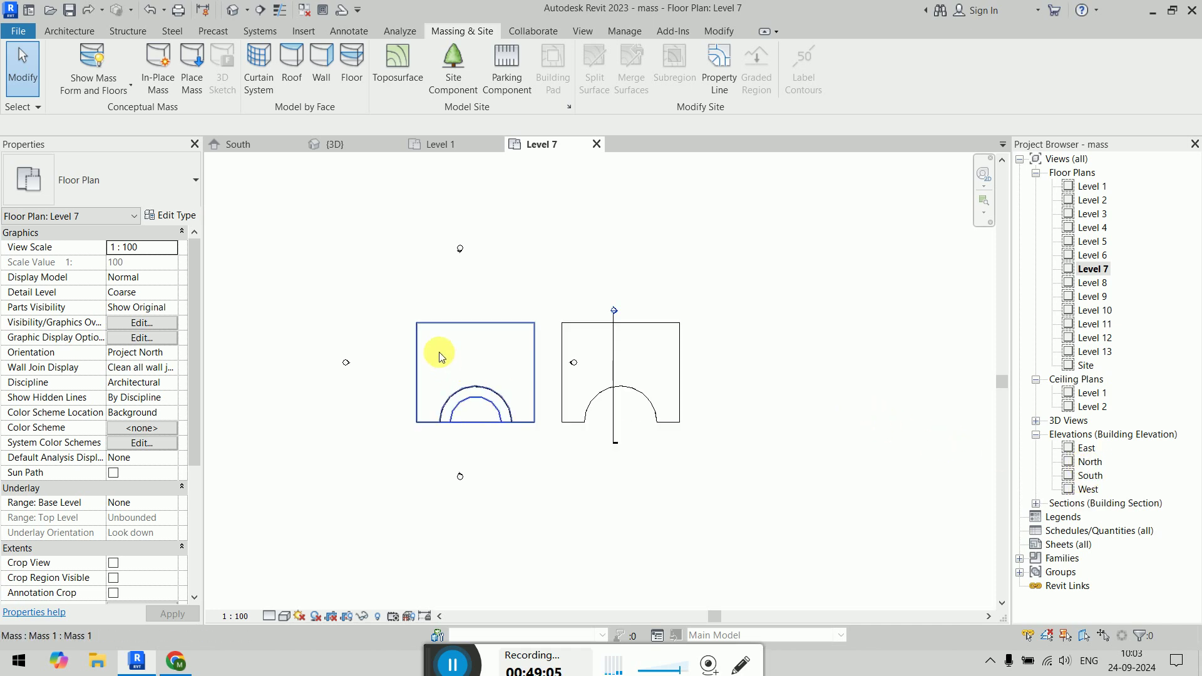
drag(401, 307, 738, 457)
click(676, 65)
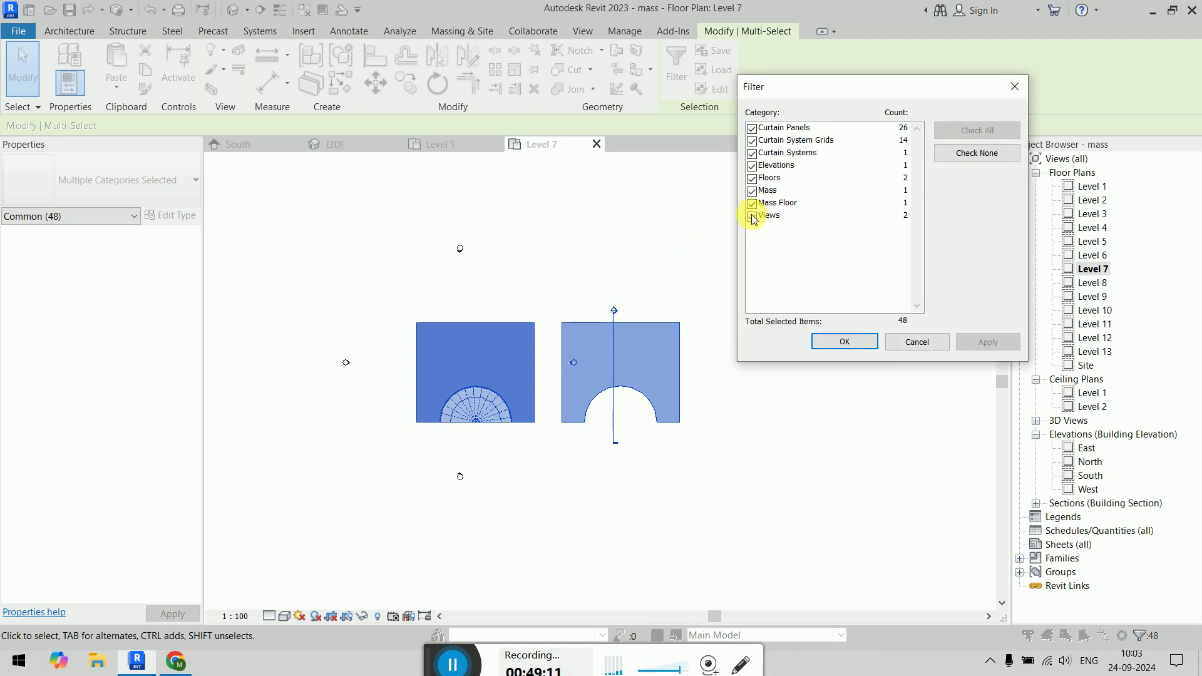
click(908, 344)
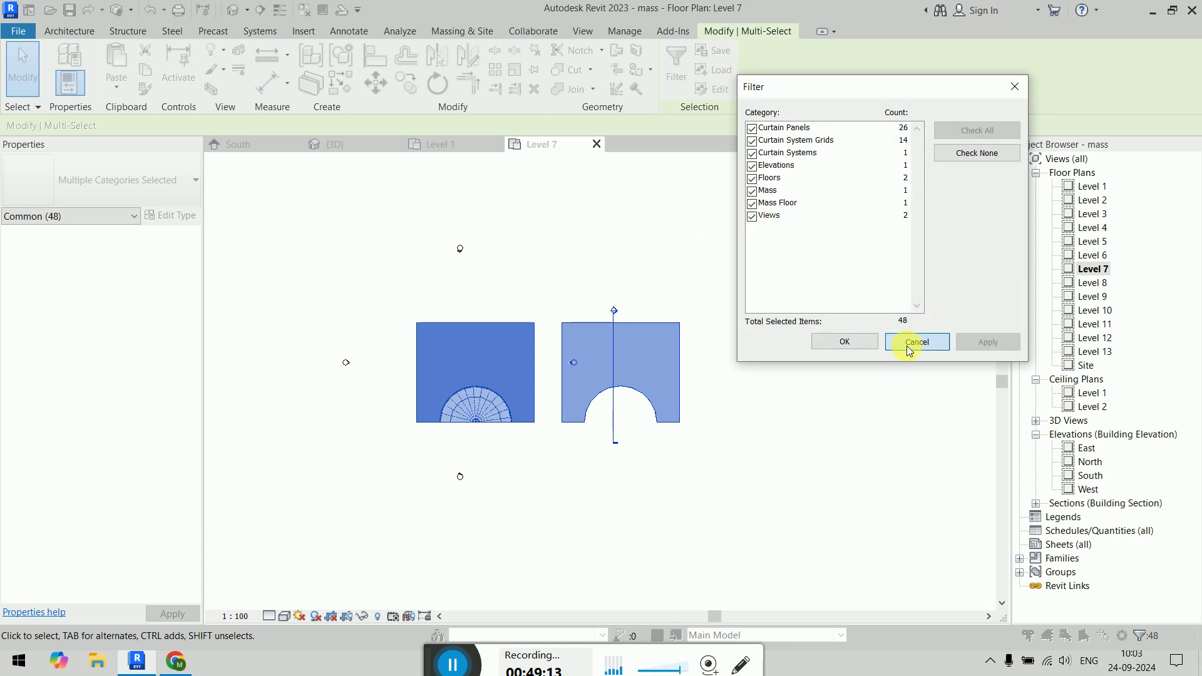
middle_drag(842, 351, 596, 346)
click(595, 346)
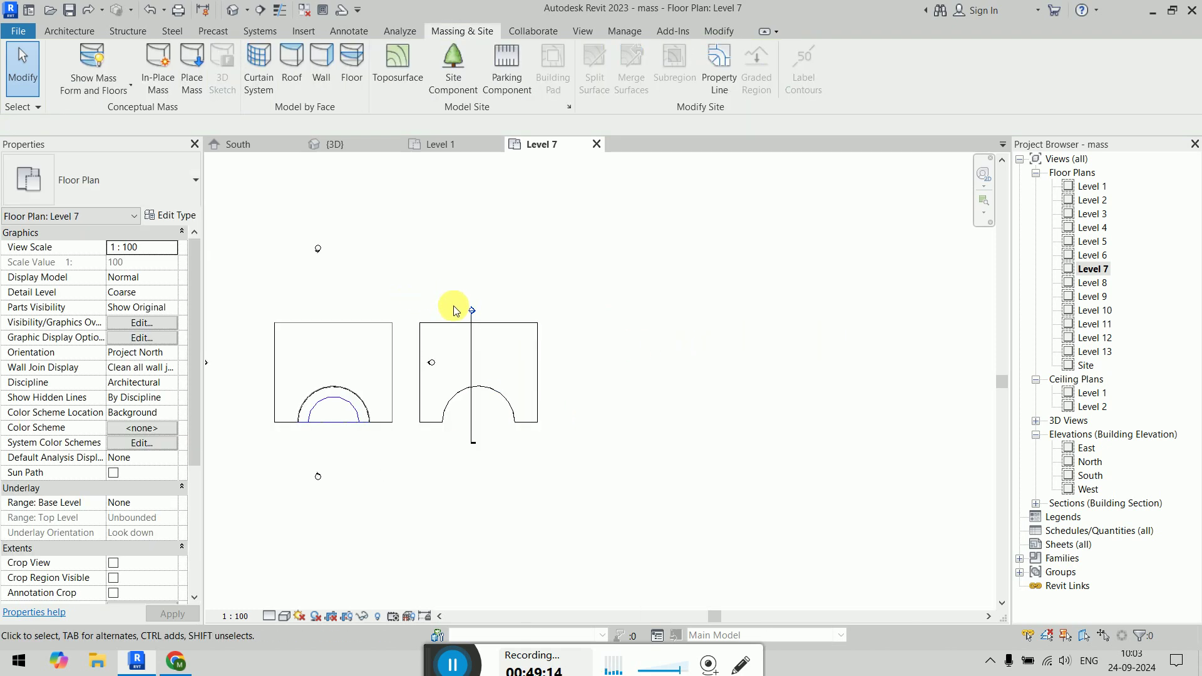
Step: Delete the copied slab with its section line and the original building's elements in the Level 7 floor plan, keeping the elevation markers
drag(460, 290, 552, 491)
click(627, 282)
drag(628, 284, 449, 483)
key(Delete)
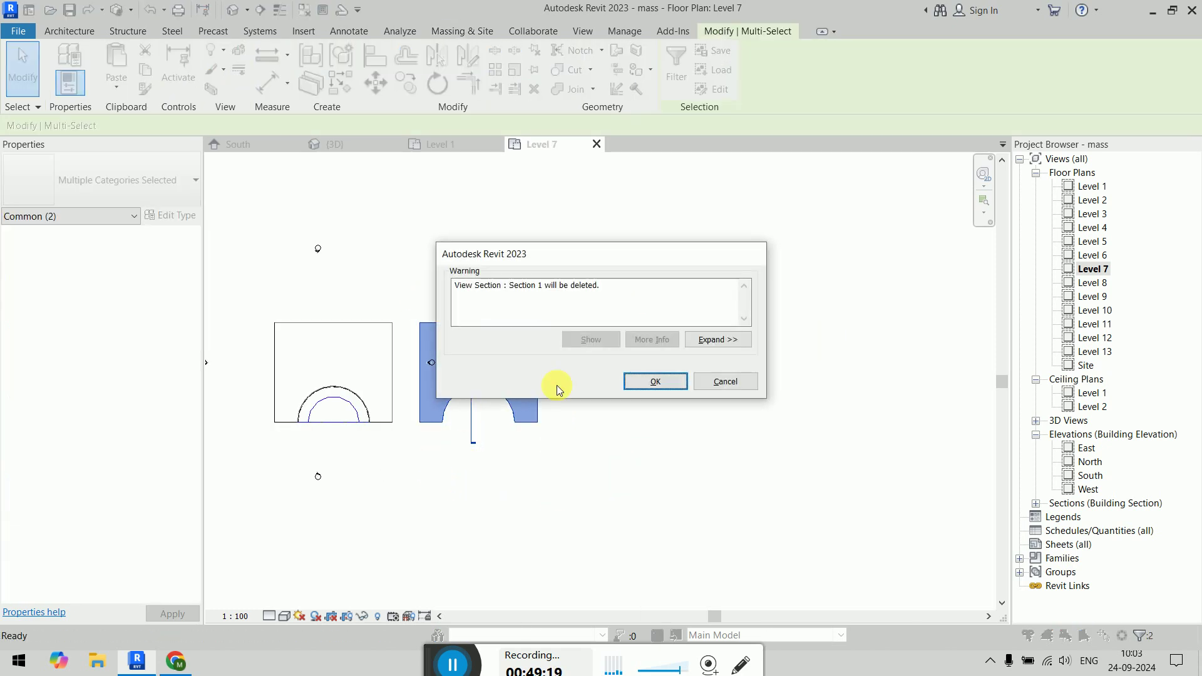
click(645, 381)
drag(264, 431, 261, 435)
key(Delete)
middle_drag(339, 344, 584, 317)
scroll(652, 355, up, 2)
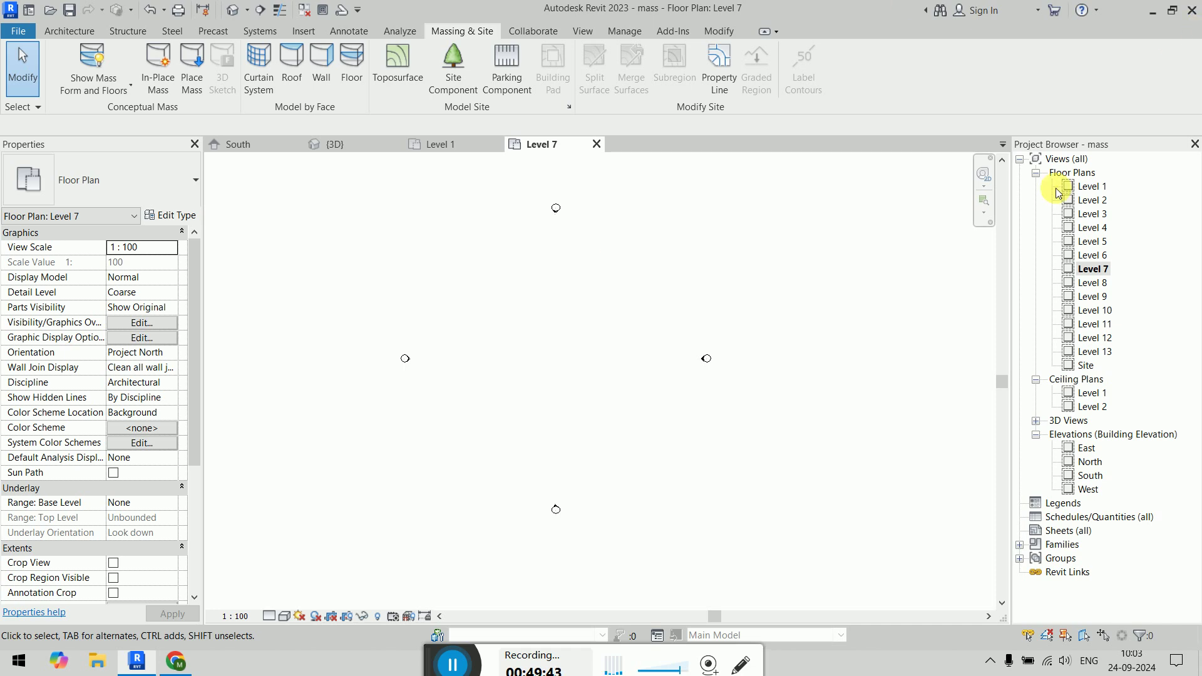
Step: Delete the original and copied floor slabs in the Level 1 floor plan
double_click(1092, 186)
scroll(633, 348, down, 2)
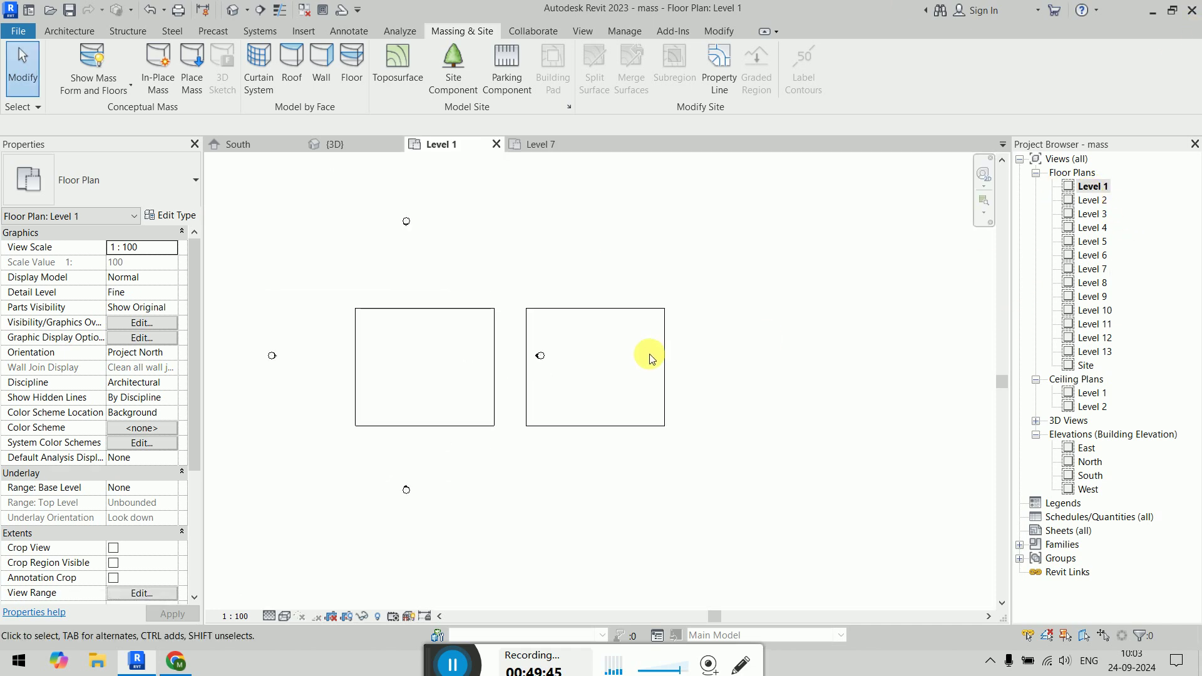
click(664, 301)
key(Delete)
click(479, 308)
key(Delete)
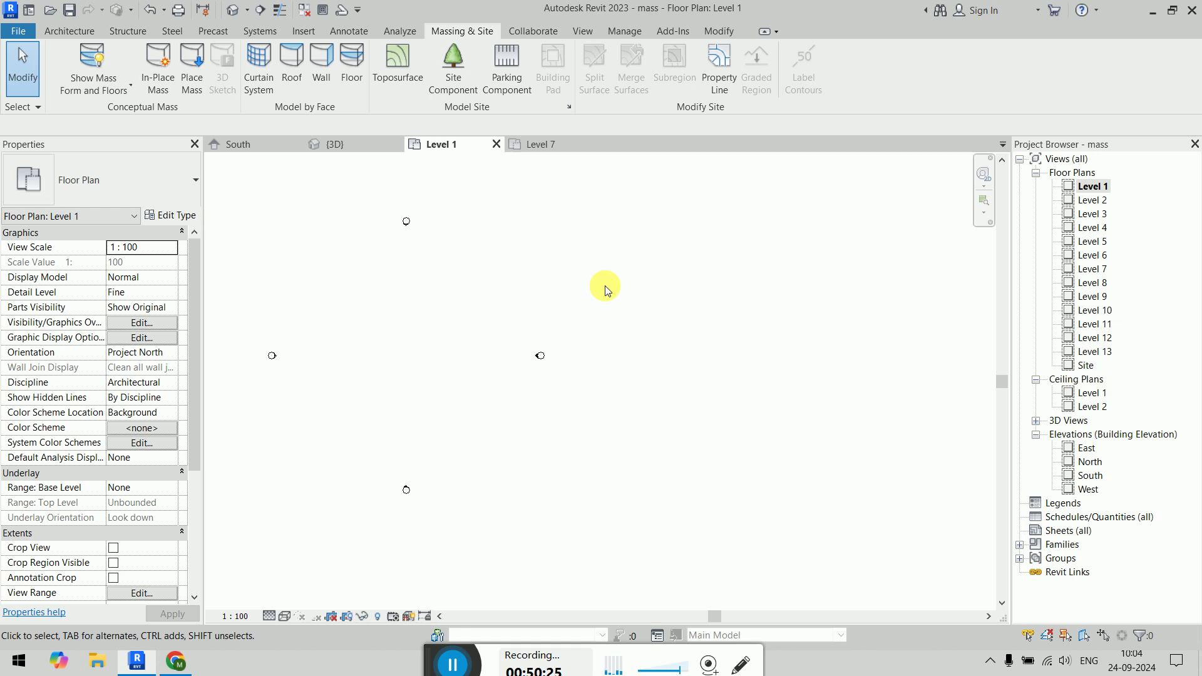
Step: Undo the recent deletions to restore the floor slabs and the section line
key(ctrl+z)
key(ctrl+z)
key(ctrl+z)
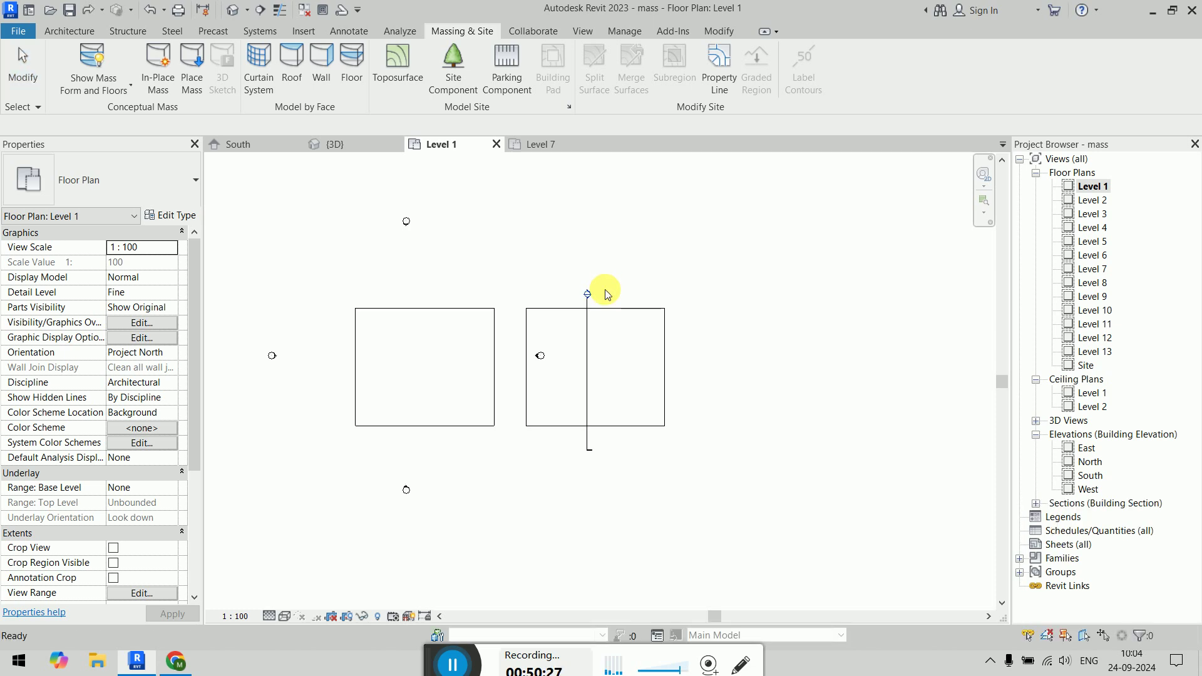
Step: Undo the earlier modelling until the Level 1 floor plan contains only its elevation markers, and close the Level 7 view
key(ctrl+z)
key(ctrl+z)
key(ctrl+z)
key(ctrl+z)
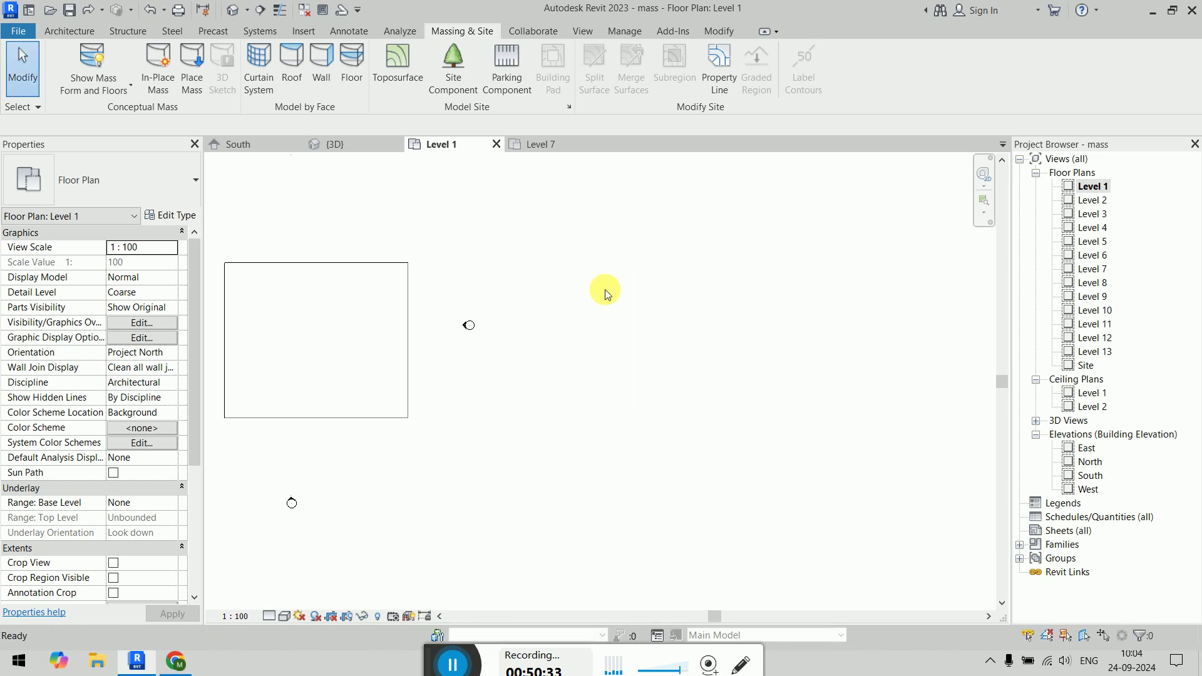
key(ctrl+z)
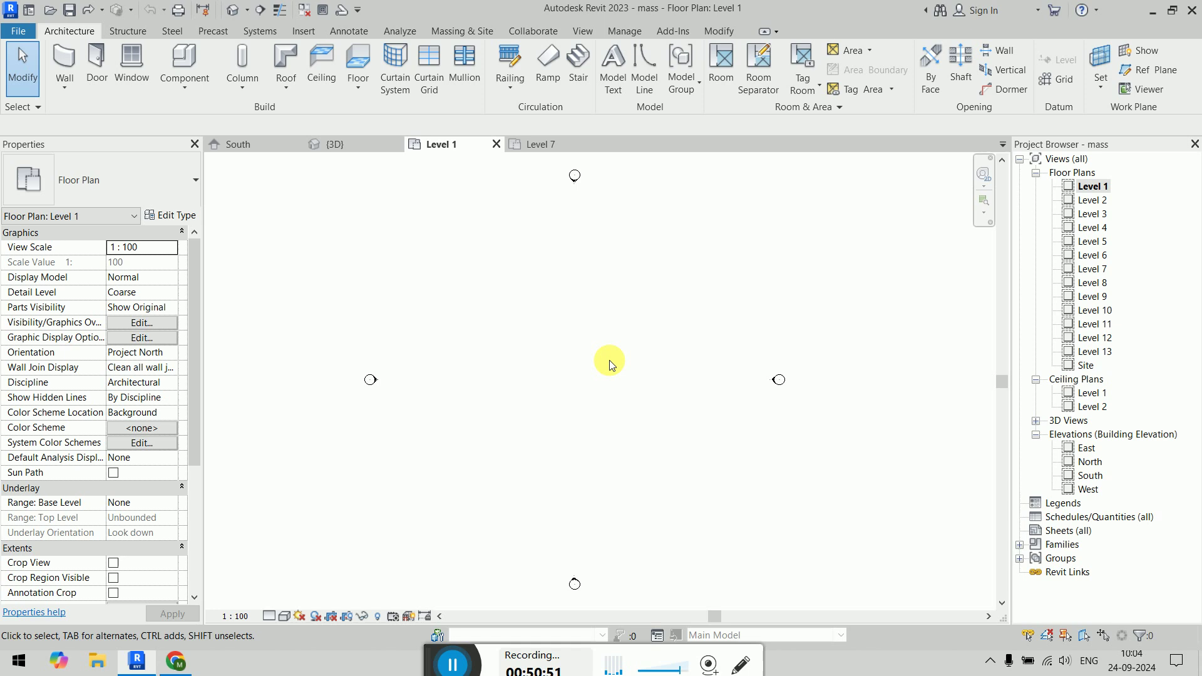
middle_drag(655, 316, 644, 322)
click(596, 144)
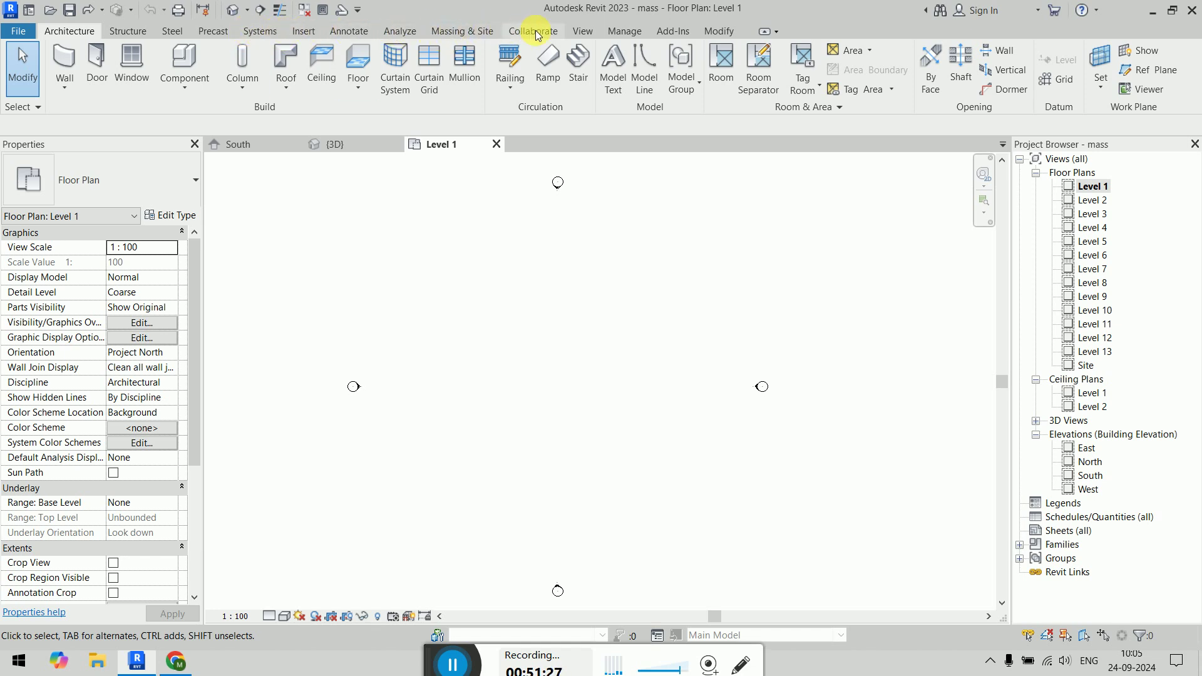
Step: Start a new in-place mass in the Level 1 plan and draw a horizontal reference plane between the west and east elevation markers
click(459, 31)
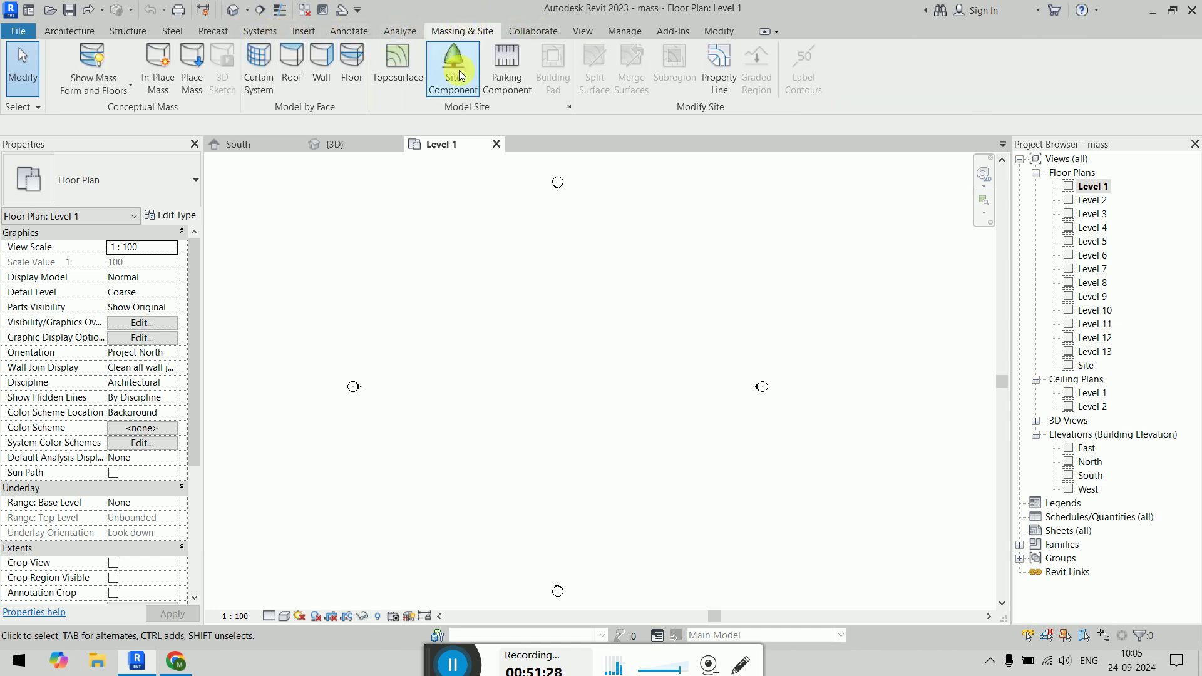
click(161, 75)
click(524, 254)
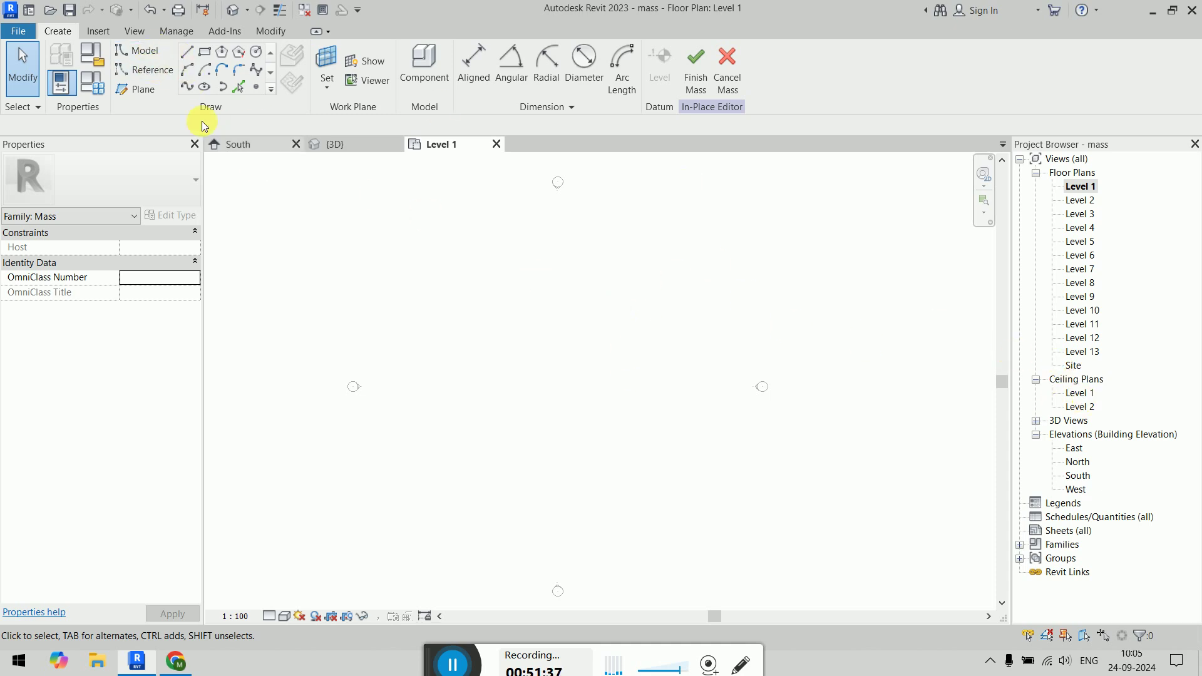
click(135, 89)
click(445, 376)
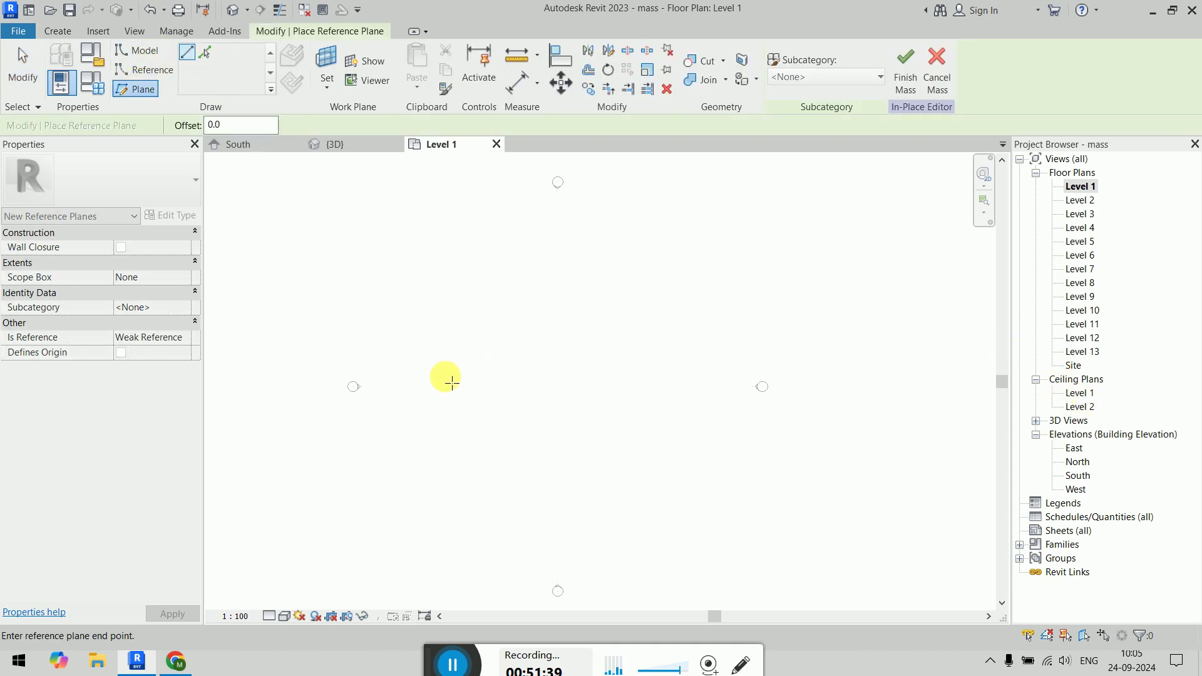
click(731, 379)
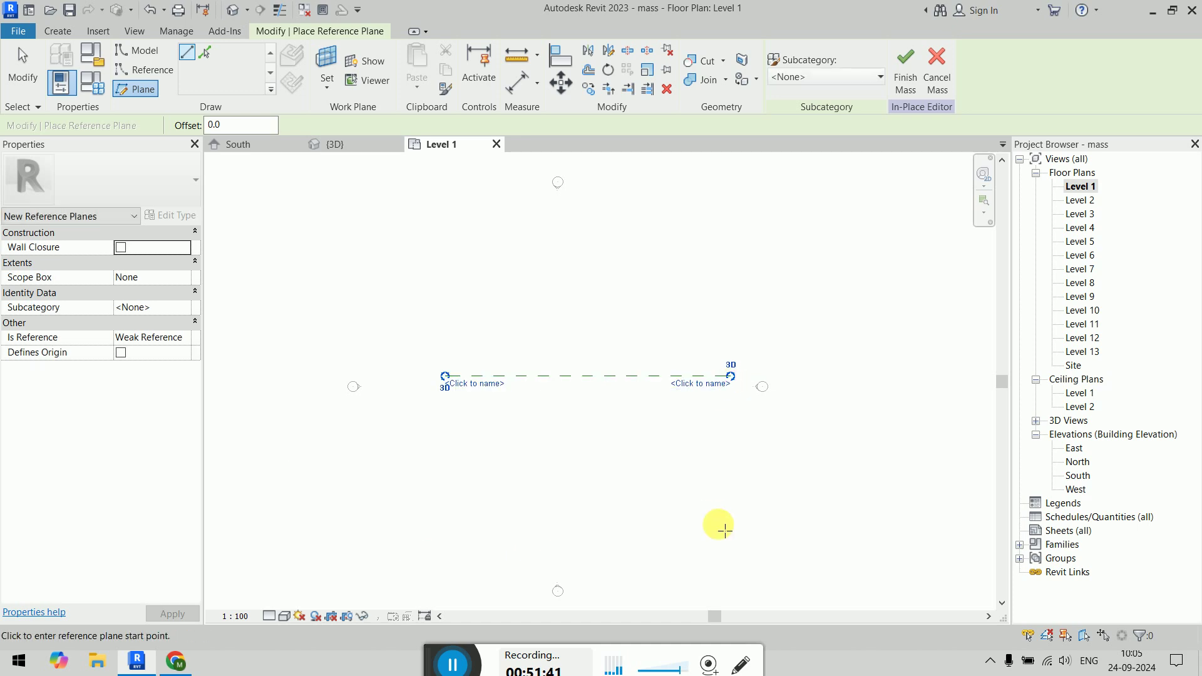
key(Escape)
key(Escape)
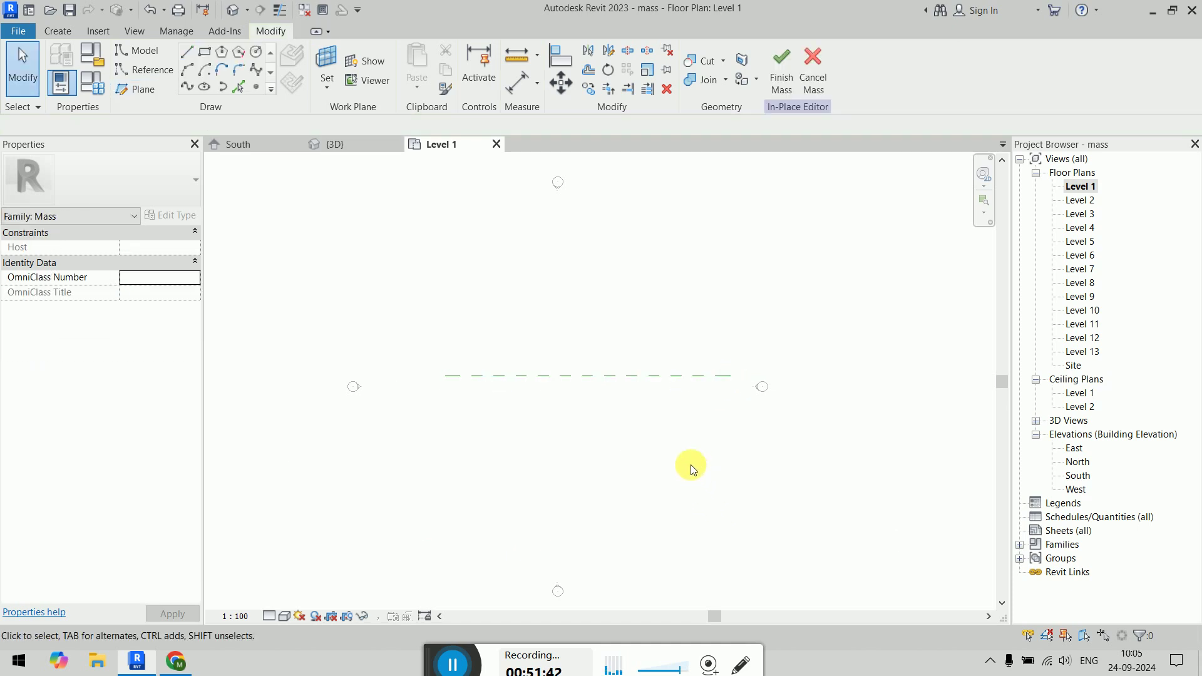
Step: Set the work plane by picking the new horizontal reference plane and open the South elevation for sketching
click(327, 63)
click(565, 224)
click(528, 240)
click(528, 245)
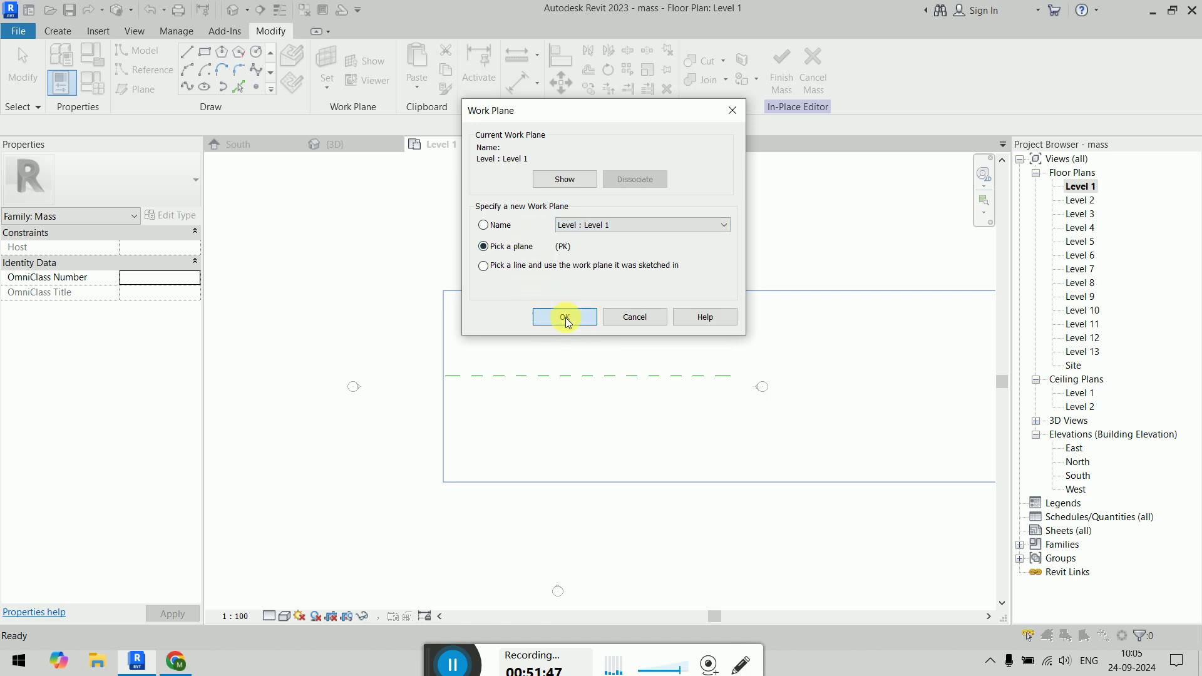
click(565, 317)
click(550, 375)
click(759, 195)
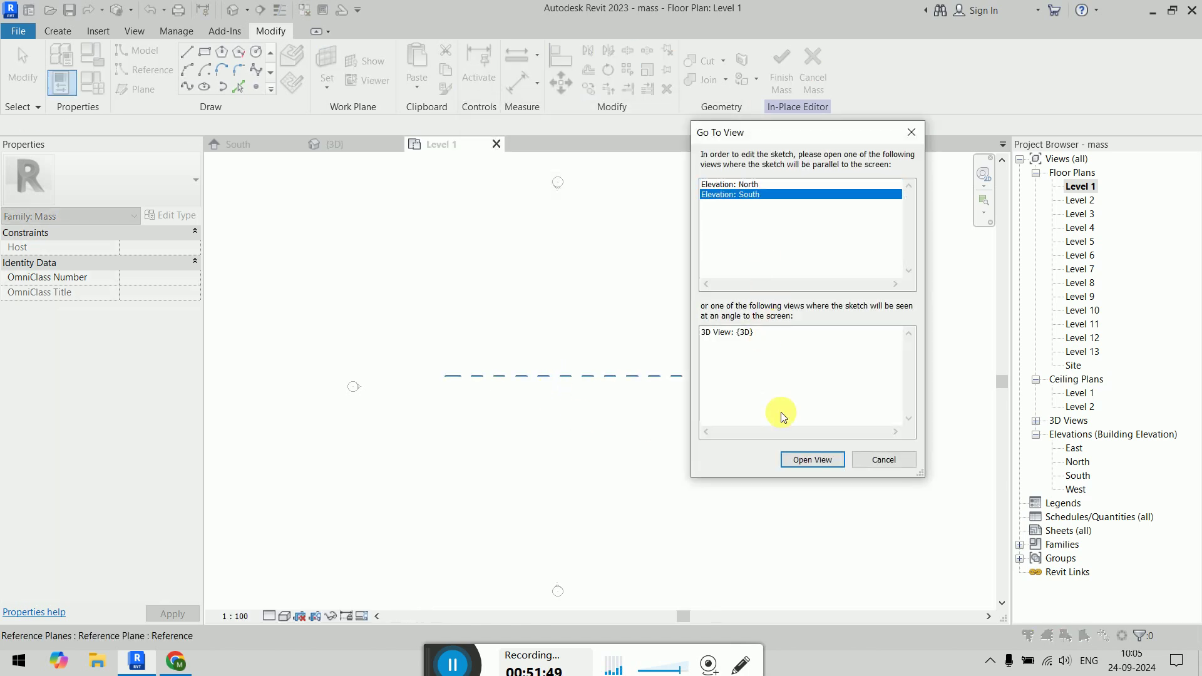
click(811, 460)
Step: Draw a vertical reference line from Level 11 down to Level 3 in the South elevation
scroll(627, 303, down, 1)
middle_drag(628, 302, 564, 336)
click(146, 71)
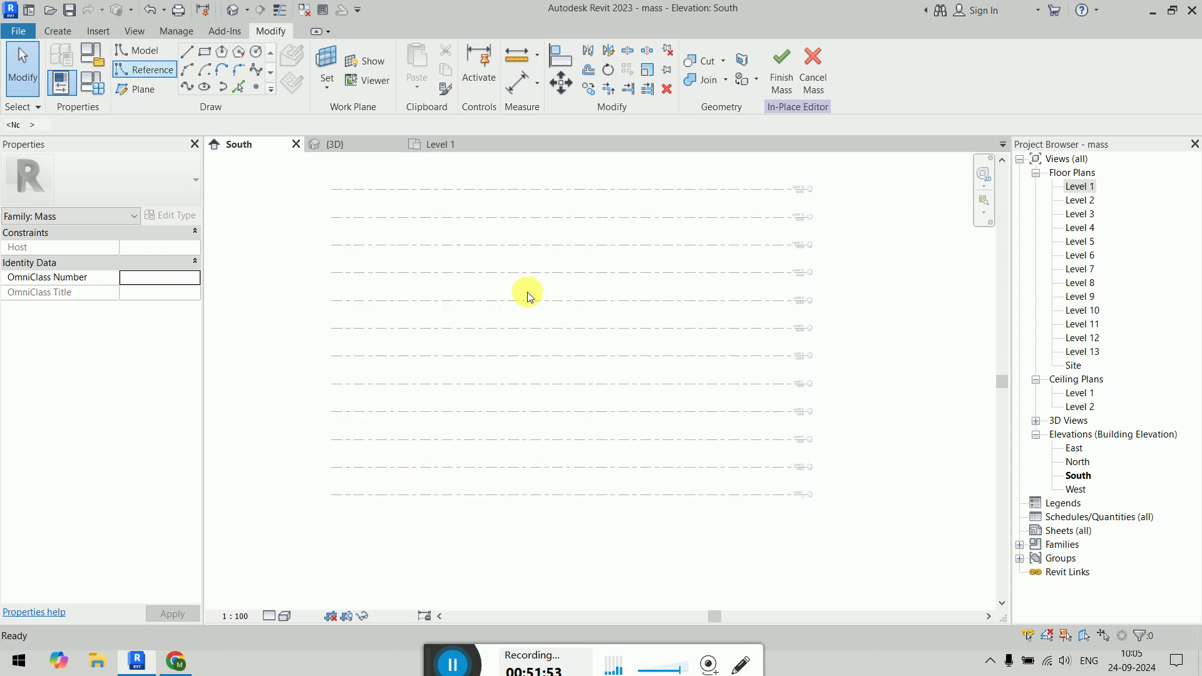
click(499, 244)
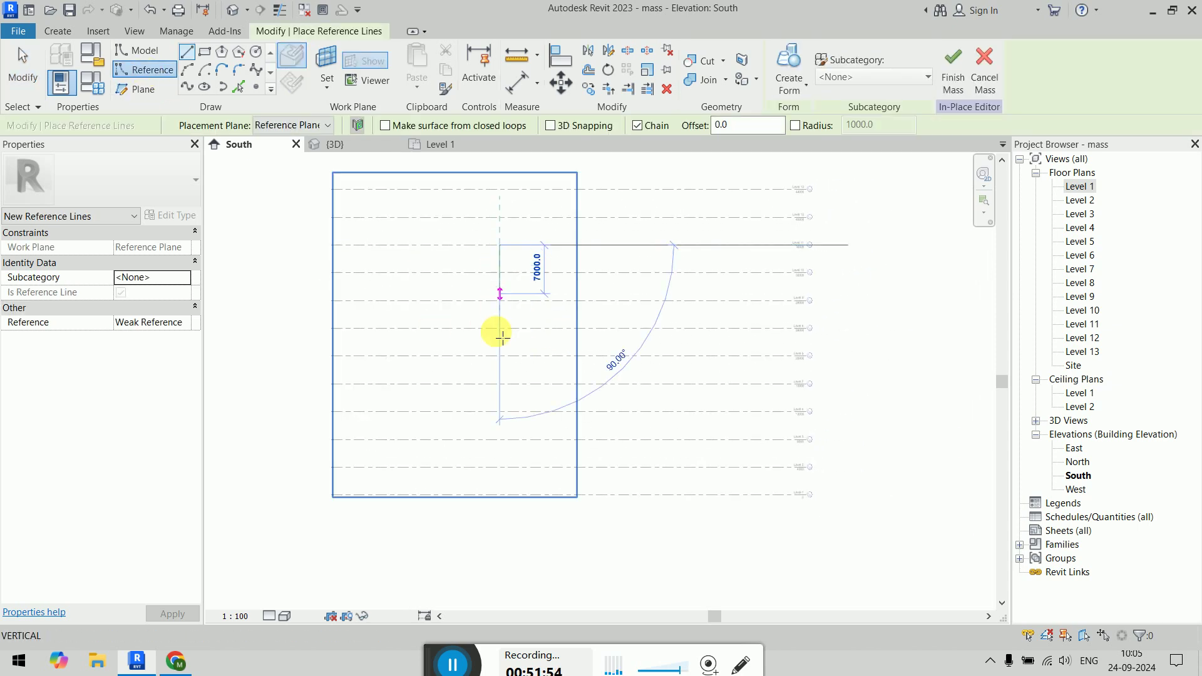
click(501, 436)
key(Escape)
key(Escape)
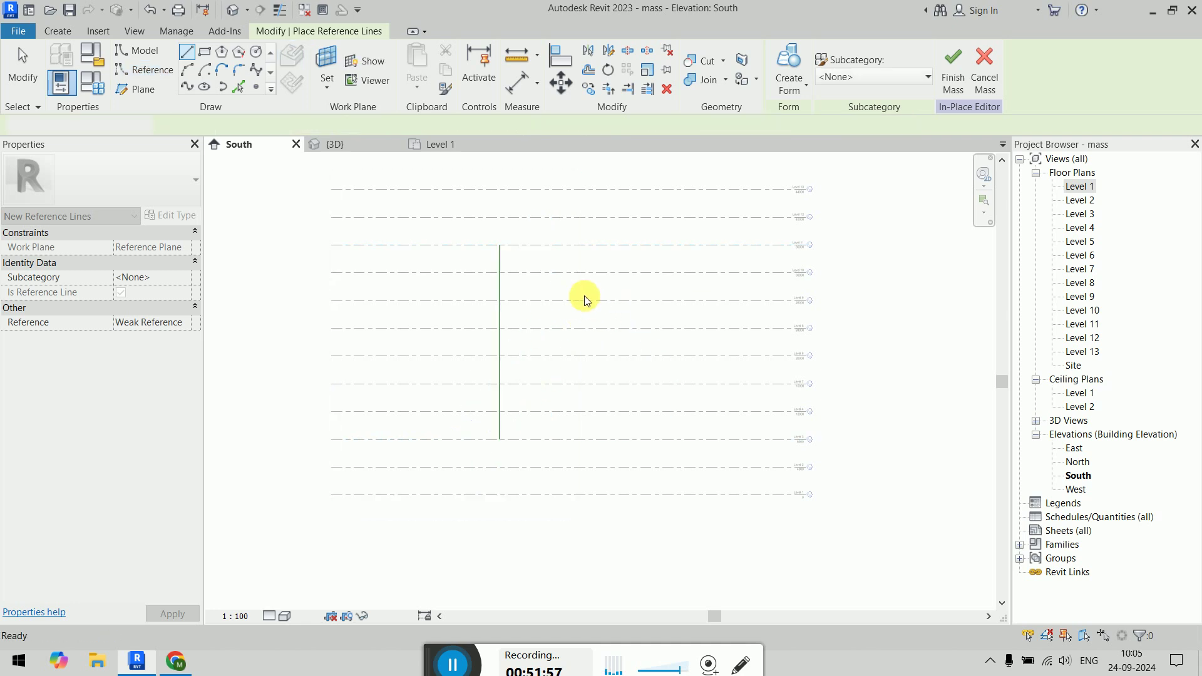
Step: Draw a curved spline beside the reference line from Level 11 through Levels 10, 8 and 4 to Level 3
scroll(582, 295, up, 2)
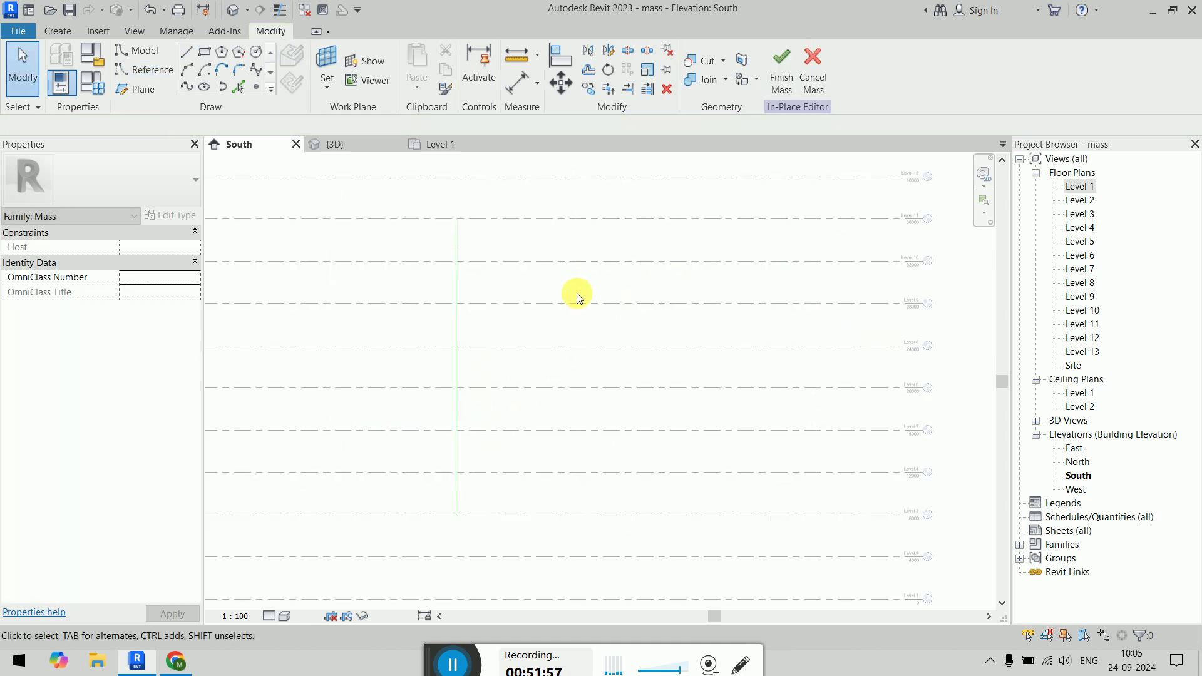
click(190, 88)
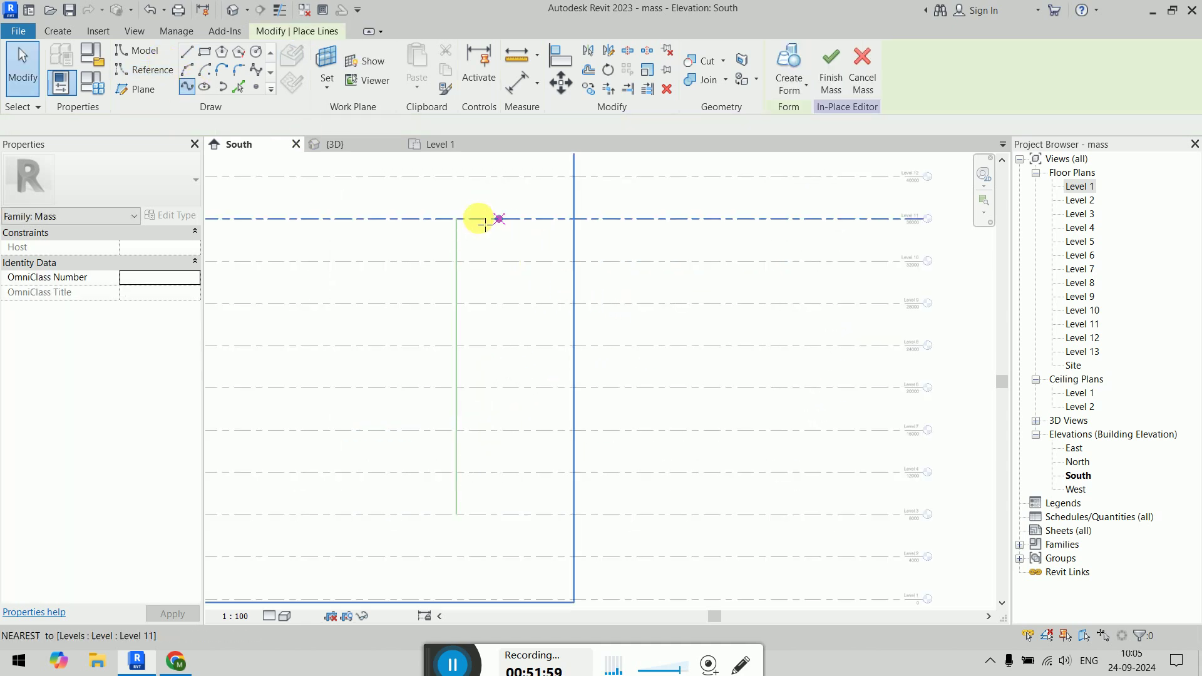
click(540, 220)
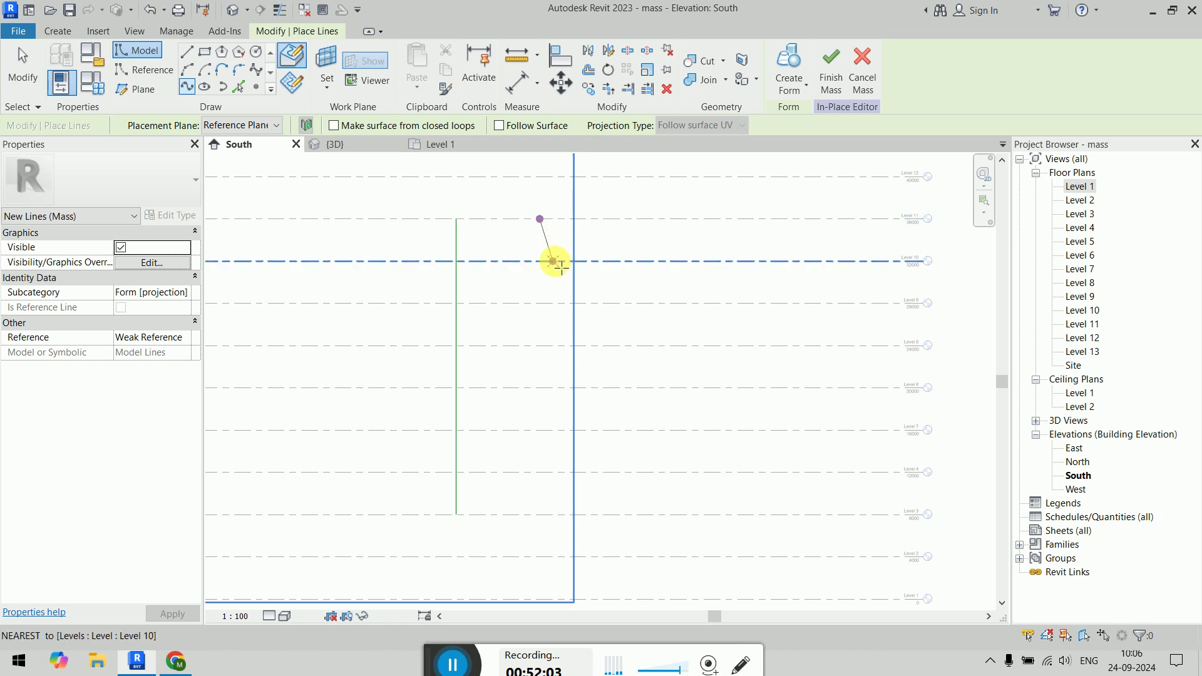
click(555, 261)
click(609, 346)
click(635, 472)
click(613, 515)
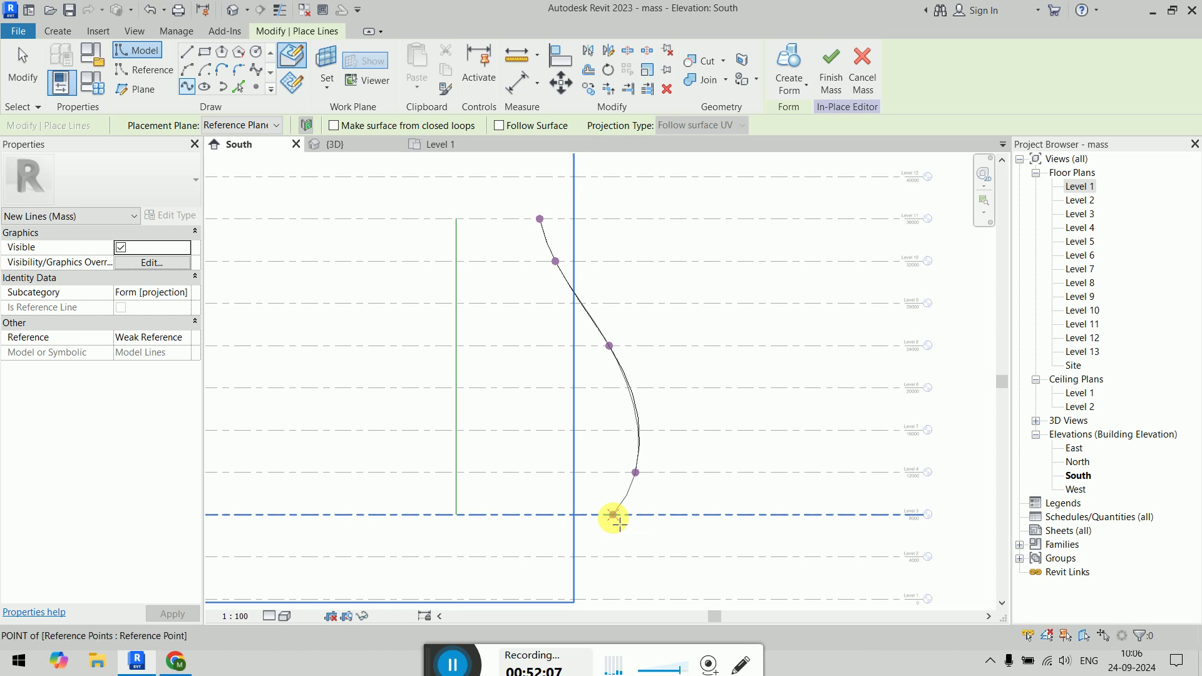
key(Escape)
Step: Close the profile with straight model lines along Level 11, Level 3 and the vertical reference line
click(187, 51)
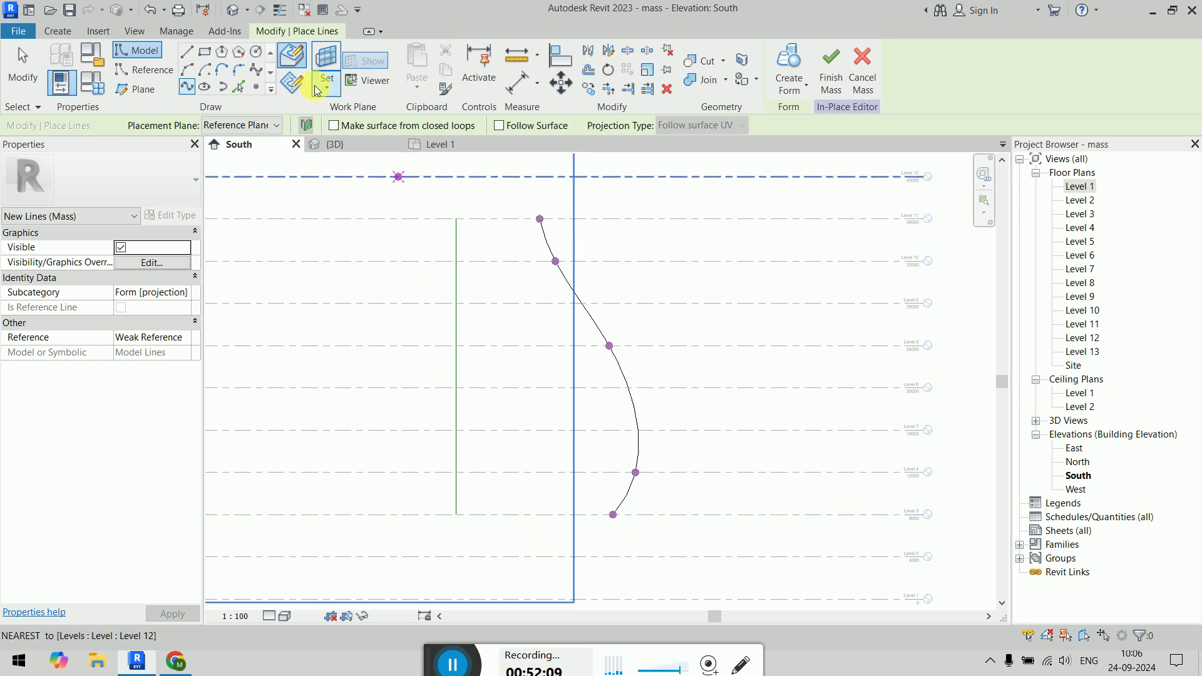
click(613, 514)
click(457, 514)
key(Escape)
click(456, 218)
click(456, 514)
key(Escape)
key(Escape)
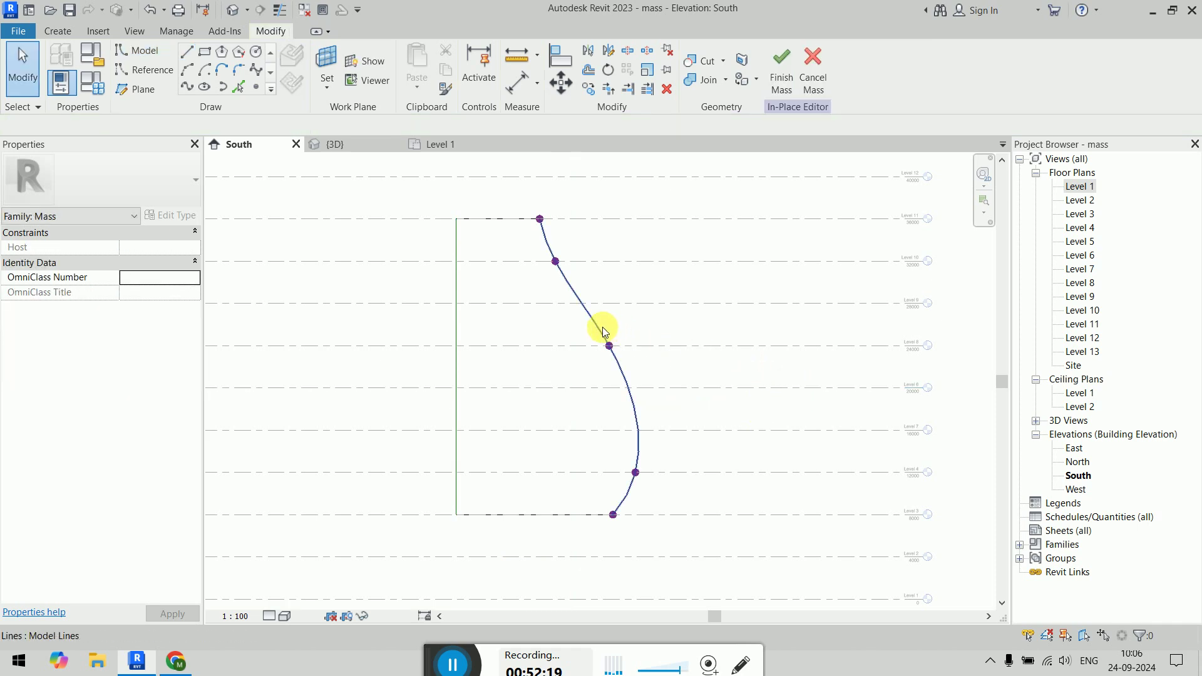
Step: Select the connected straight lines closing the profile and delete them, keeping the spline and reference line
click(603, 332)
key(Tab)
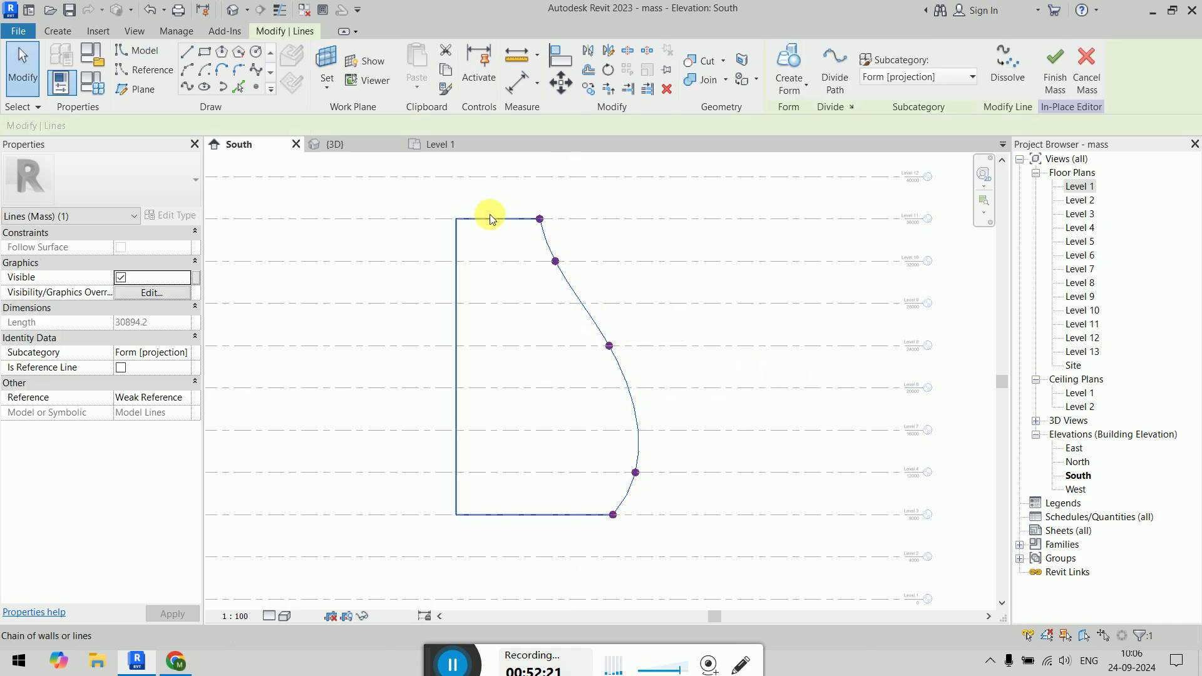
click(490, 219)
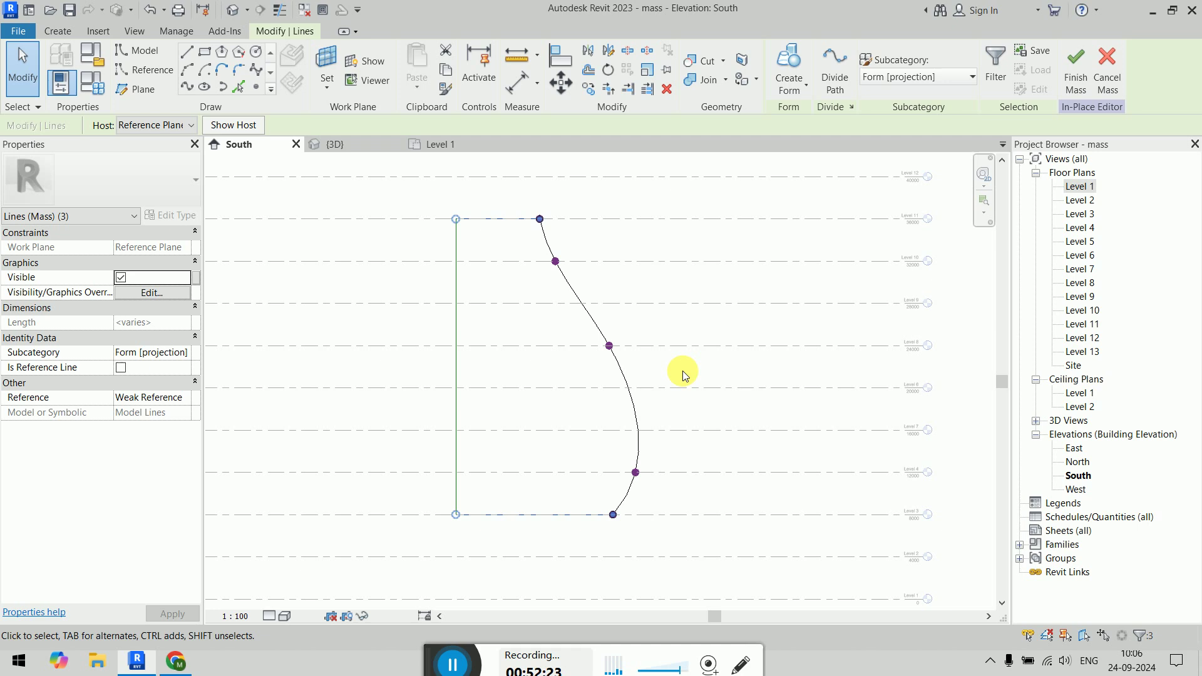
click(681, 373)
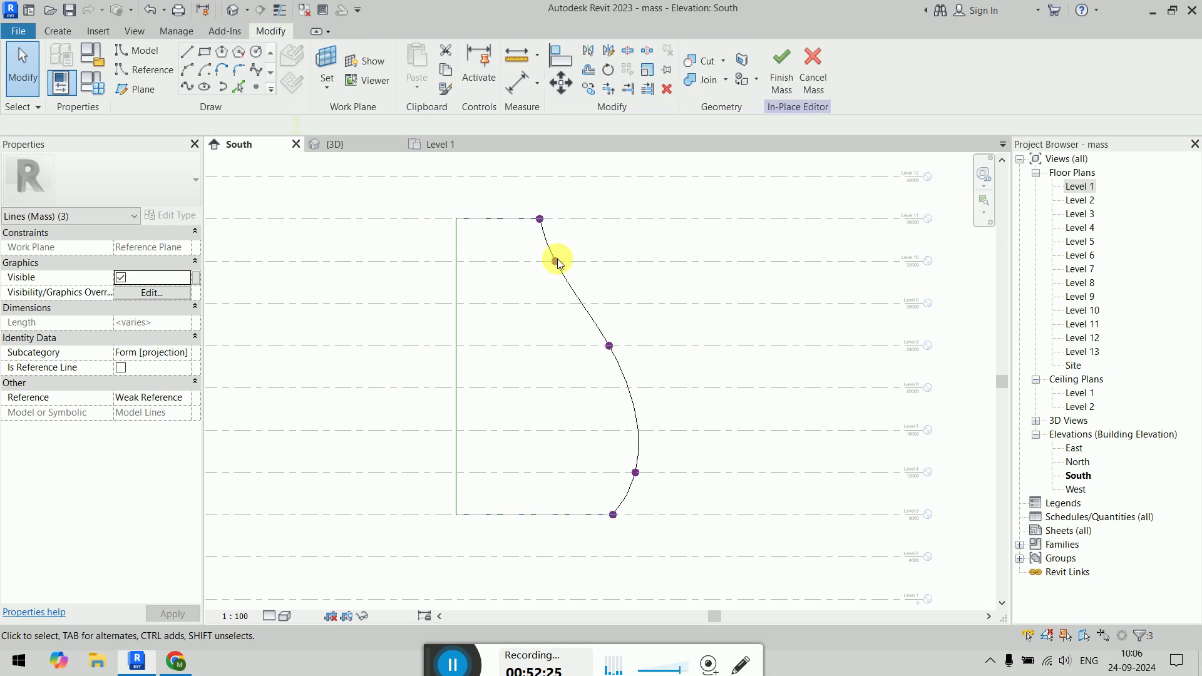
key(Tab)
click(498, 219)
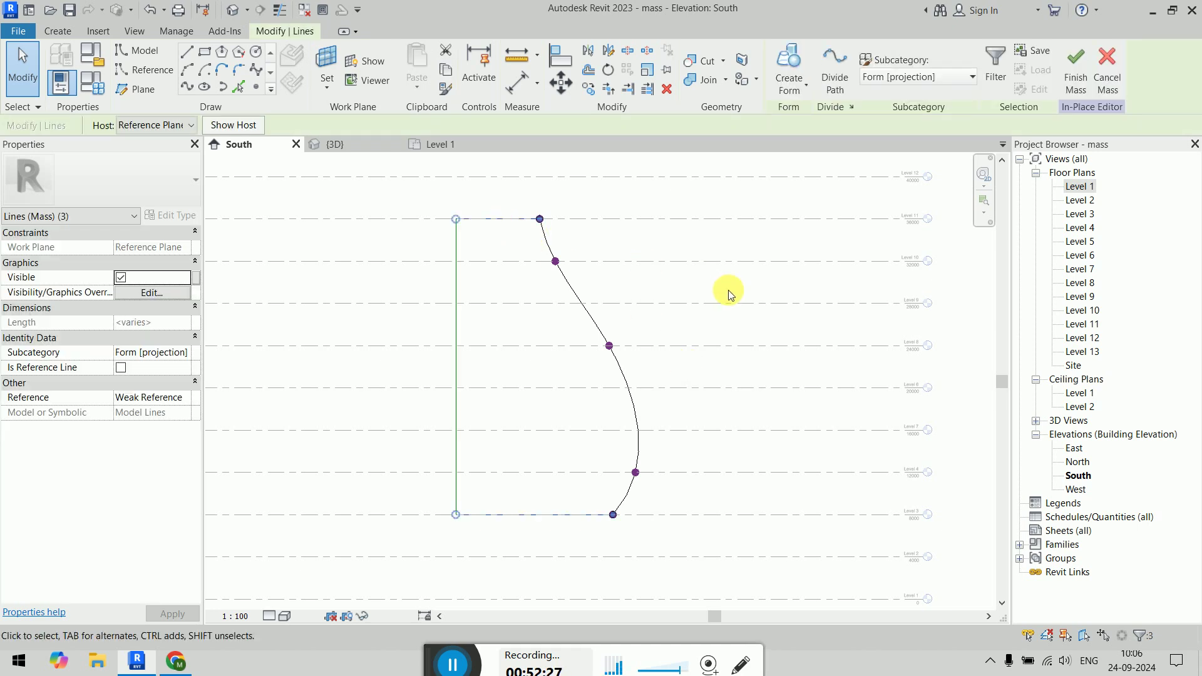
click(728, 291)
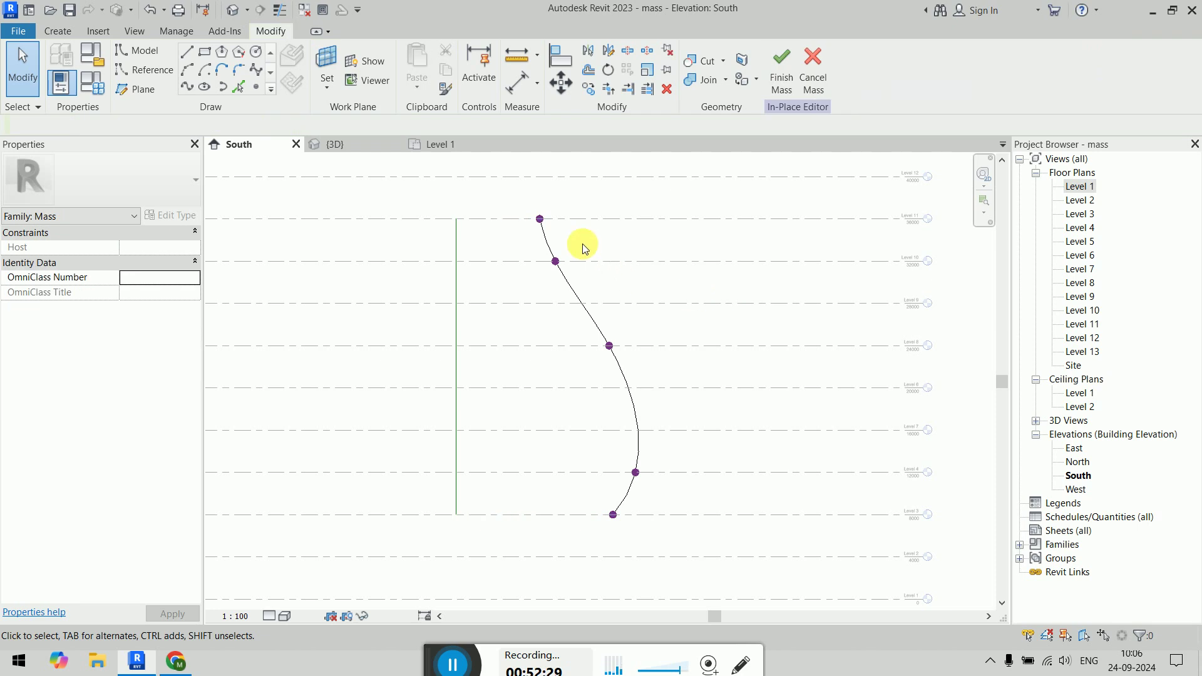
Step: Close the profile with separate straight spline segments along Level 11, the vertical reference line and Level 3
click(544, 243)
click(457, 242)
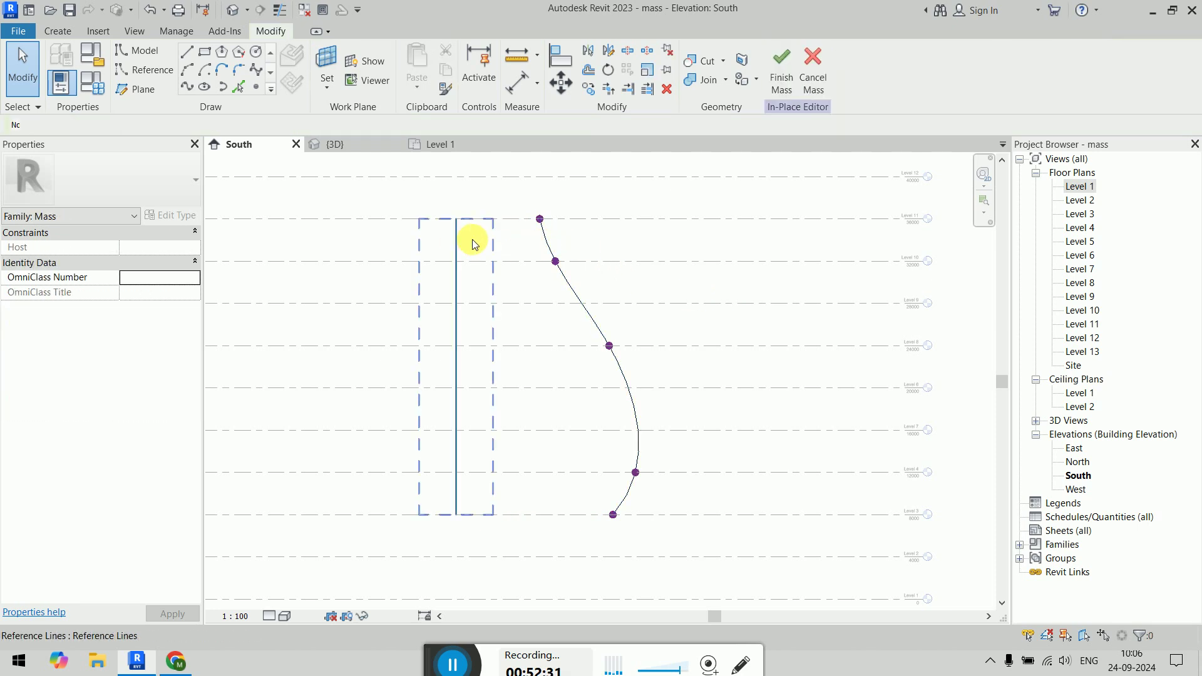
click(530, 242)
click(187, 87)
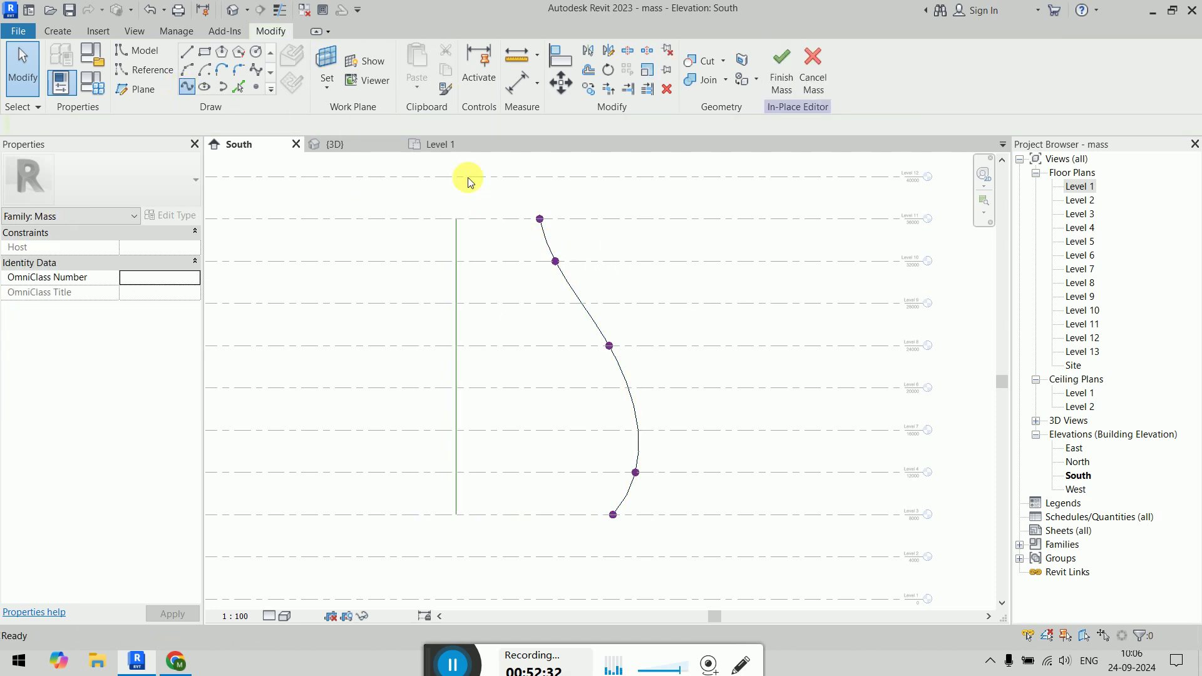
click(539, 219)
click(455, 221)
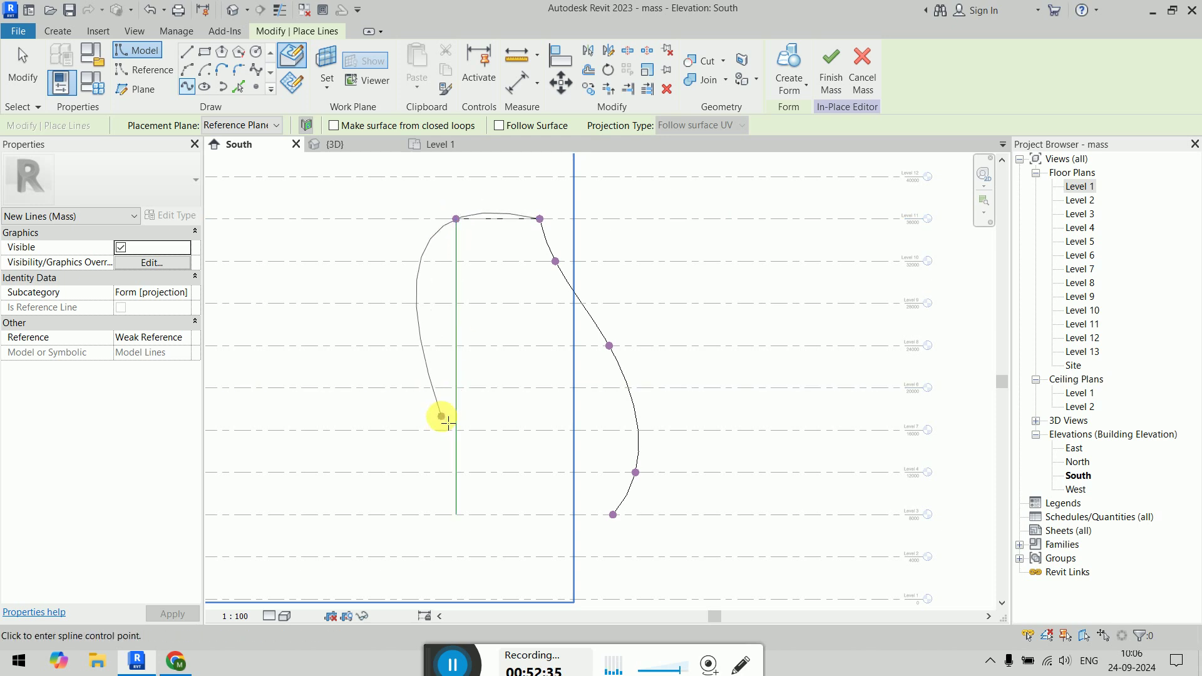
key(Escape)
click(457, 220)
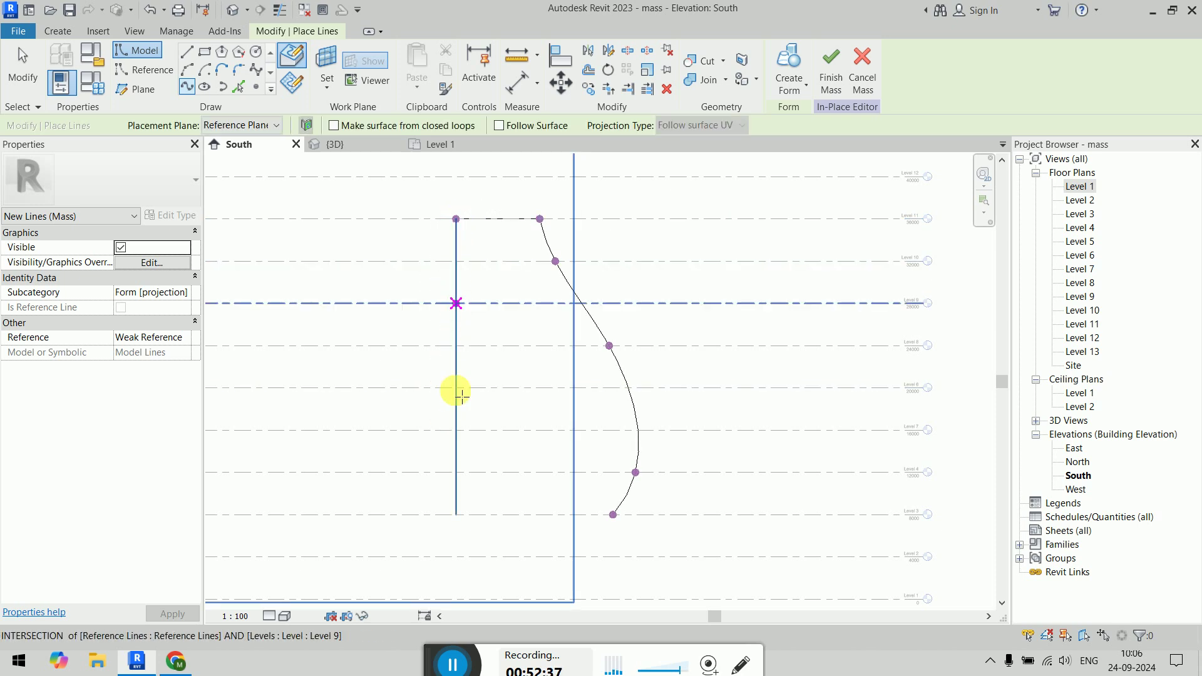
click(455, 514)
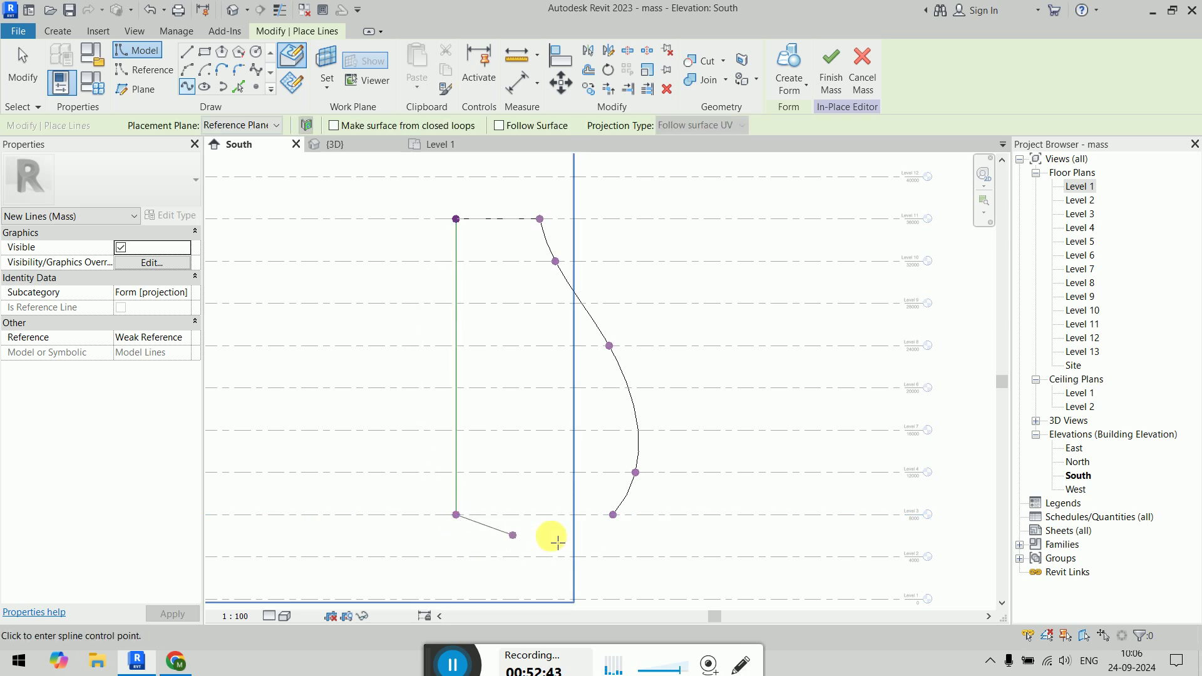
click(612, 515)
key(Escape)
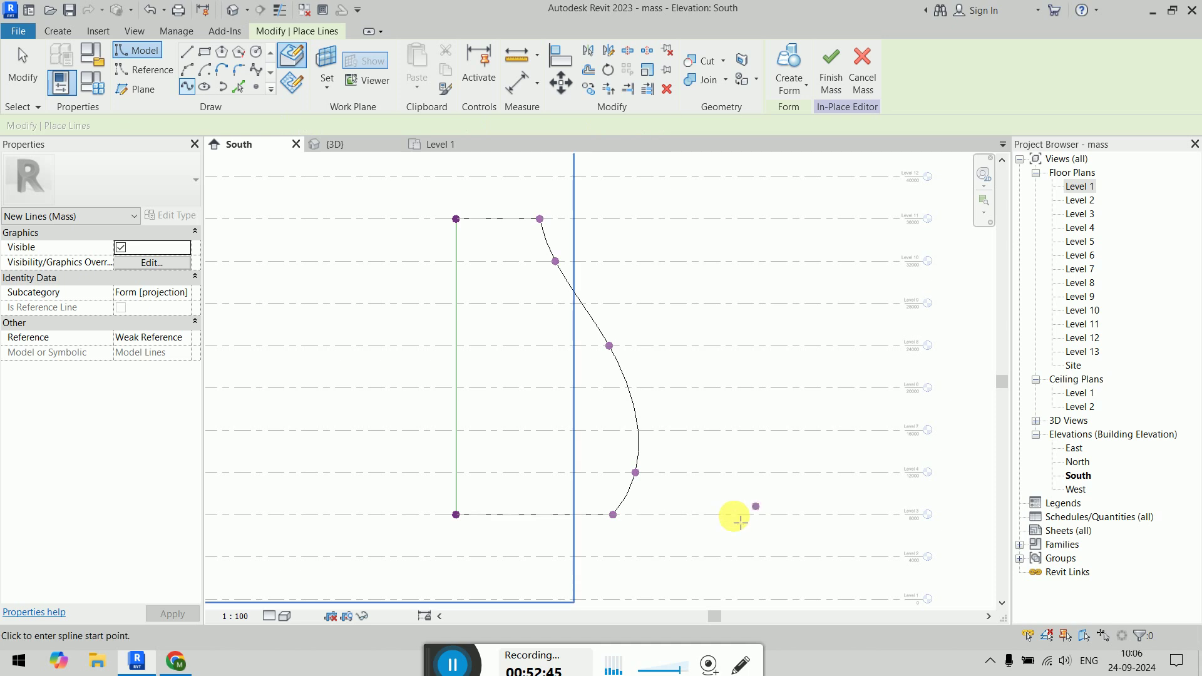
Step: Finish the in-place mass containing the closed profile and dismiss the resulting warning
click(830, 75)
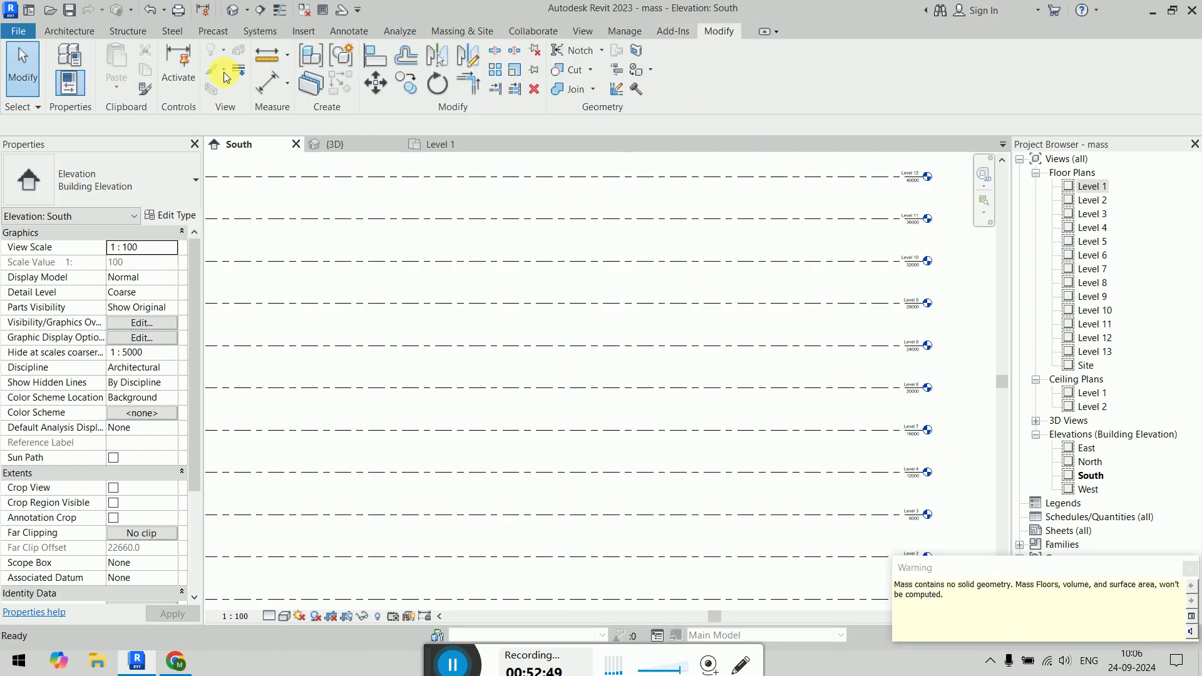
click(69, 32)
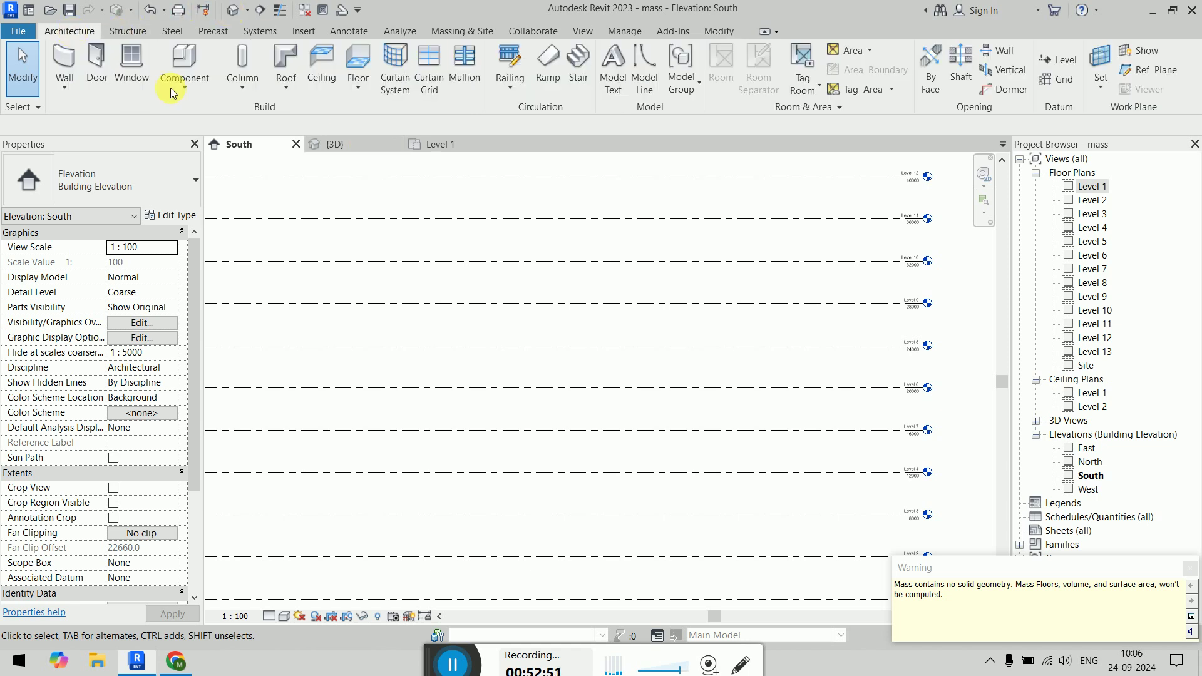
click(1190, 568)
Step: Delete the old box mass together with its rounded form in the 3D view
click(337, 144)
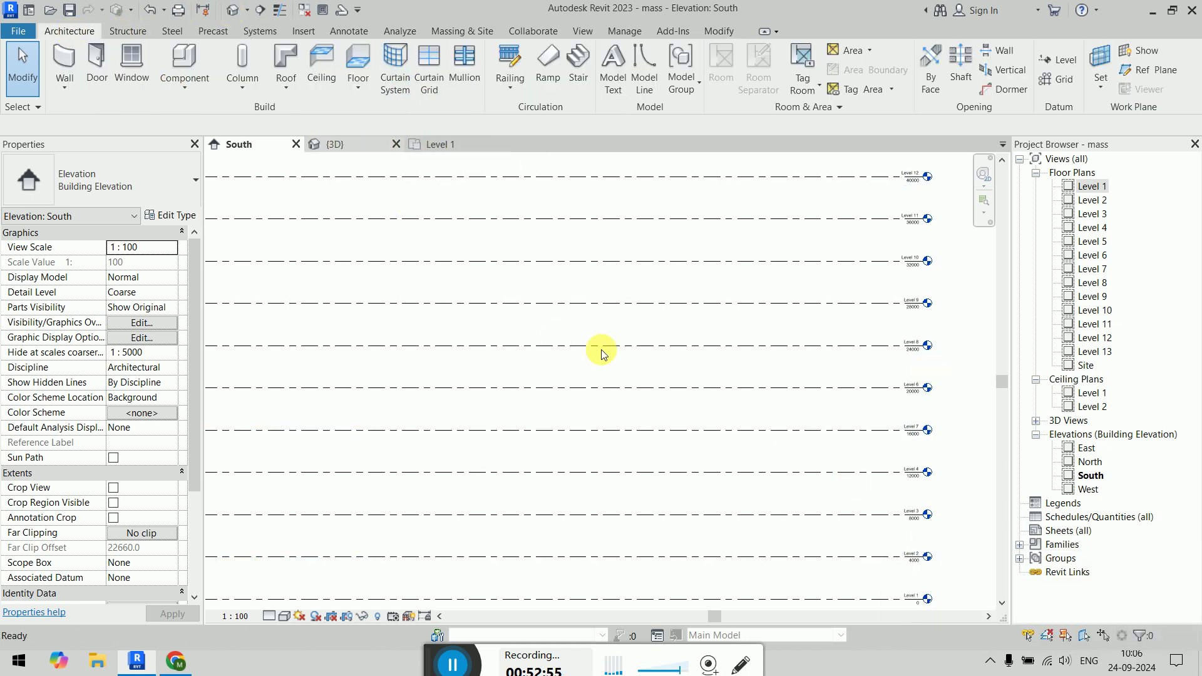
mouse_move(668, 469)
shift+middle_down()
mouse_move(674, 451)
mouse_move(647, 464)
mouse_move(648, 483)
shift+middle_up()
click(557, 308)
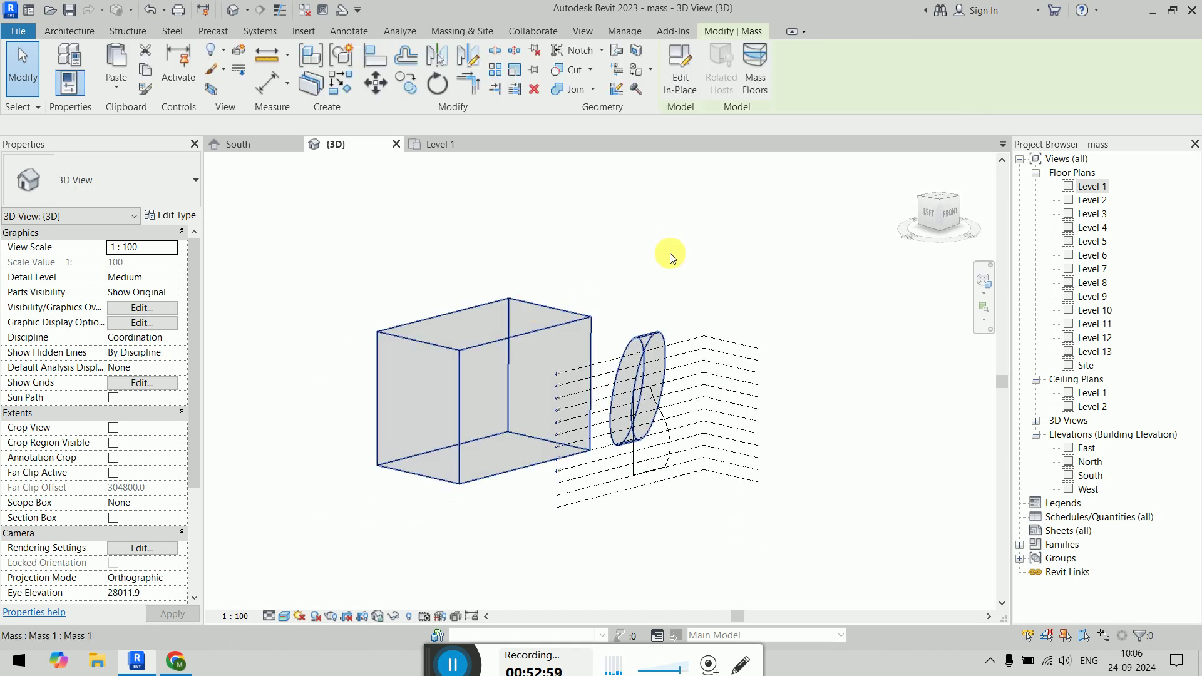
key(Delete)
scroll(582, 338, up, 4)
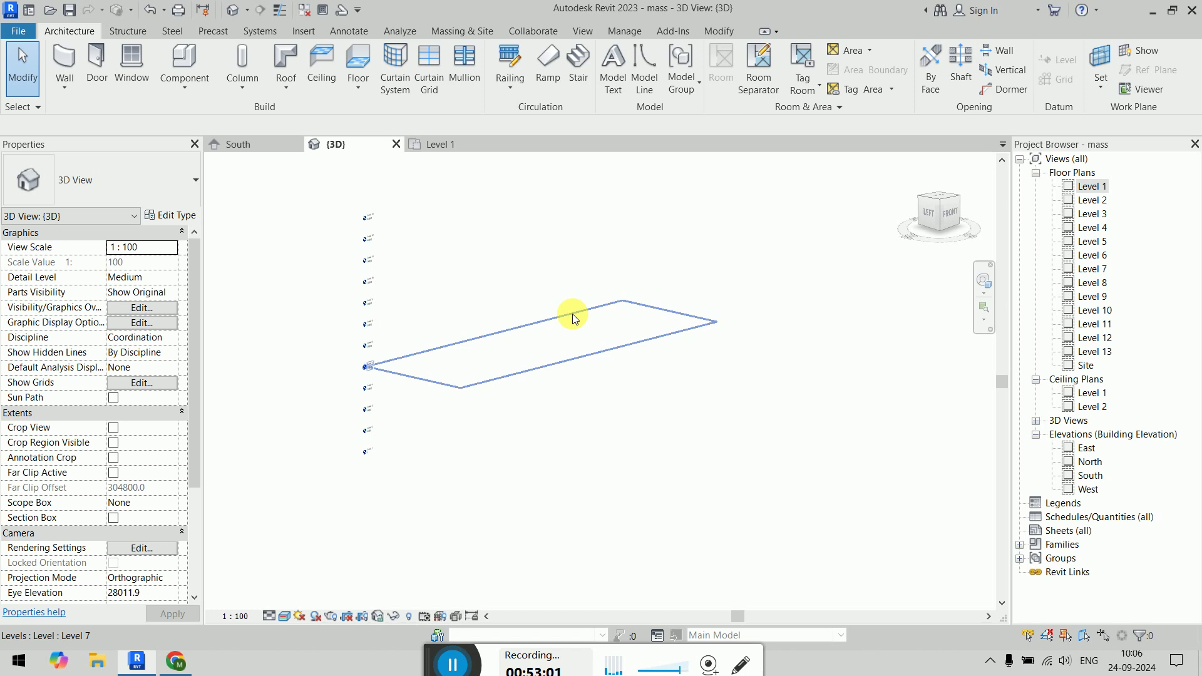
Step: Open the mass containing the closed curved profile for in-place editing in the 3D view
click(544, 282)
click(681, 75)
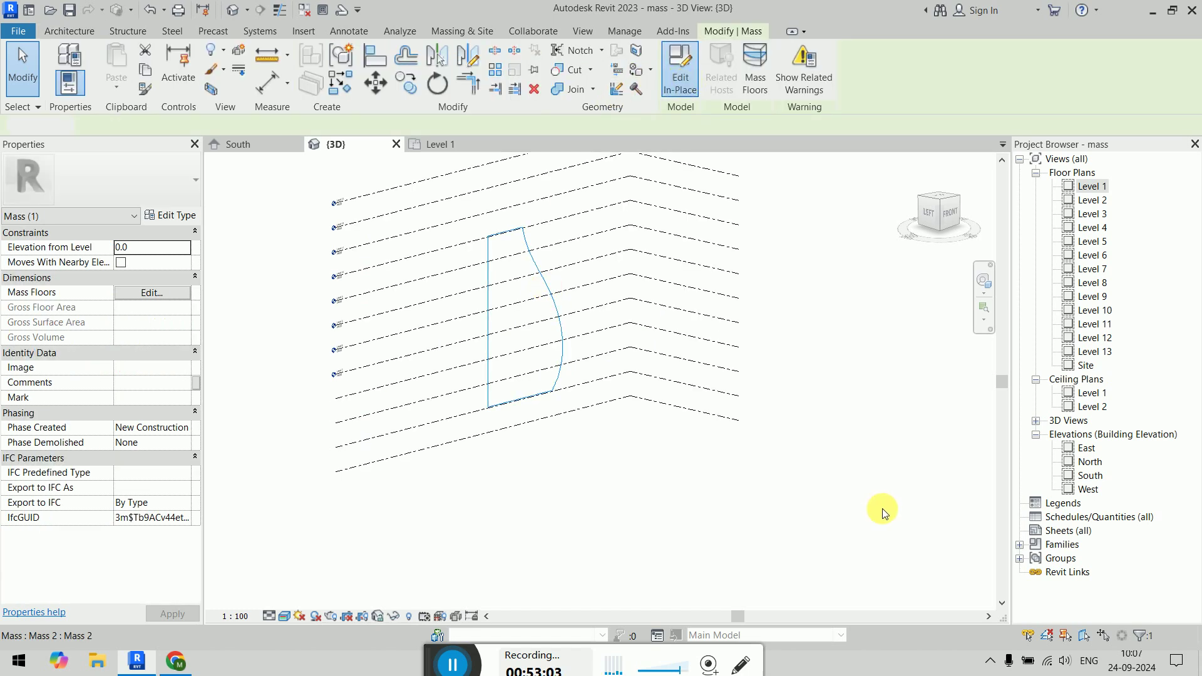
scroll(576, 250, up, 3)
middle_drag(617, 255, 667, 262)
scroll(669, 262, down, 1)
scroll(702, 270, down, 1)
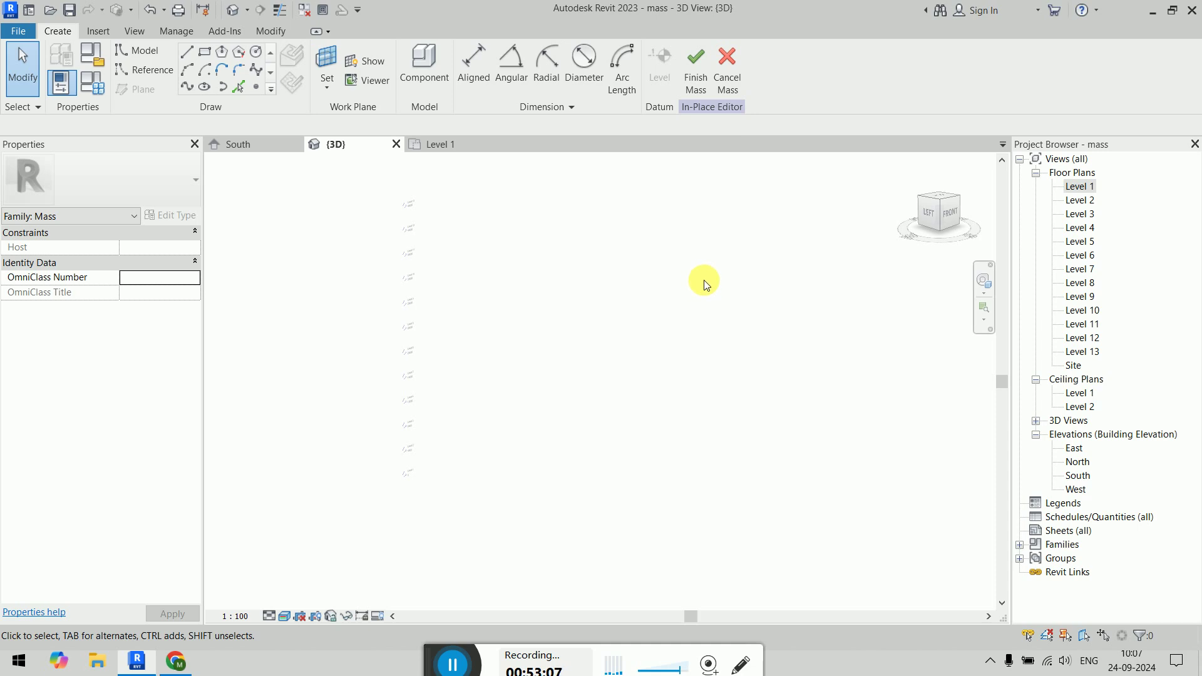
scroll(546, 248, up, 3)
scroll(547, 250, down, 4)
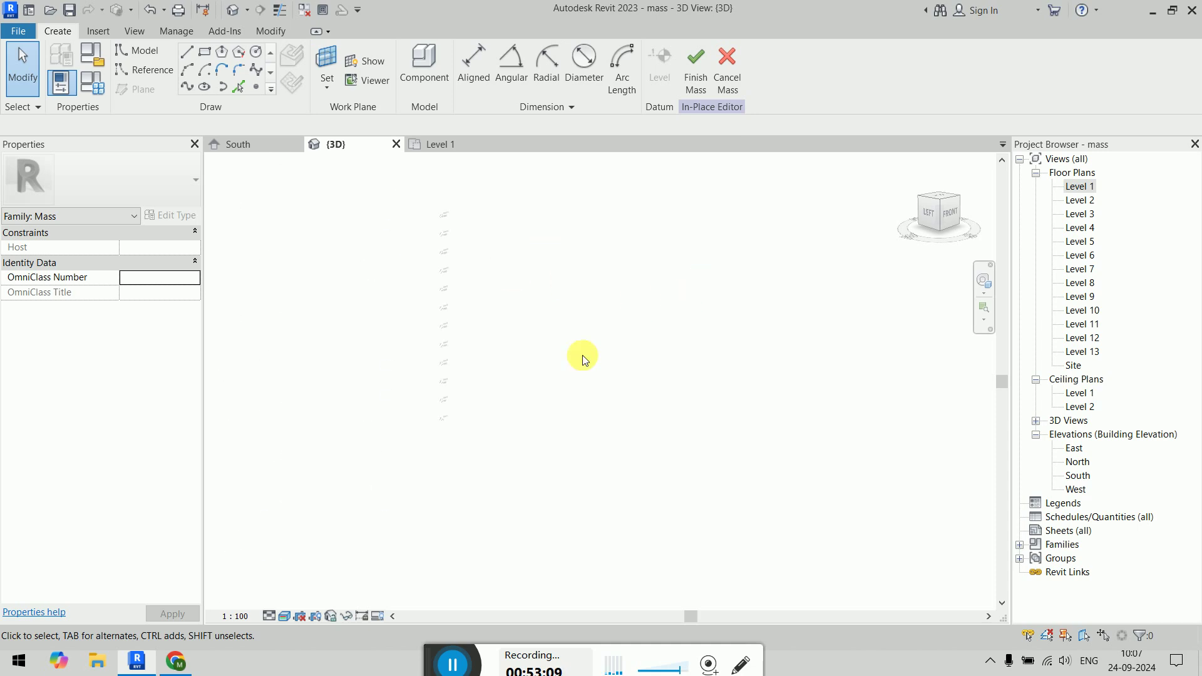
Step: Change the 3D view's visual style to show the mass's profile lines and points
click(284, 616)
click(305, 537)
scroll(604, 279, up, 3)
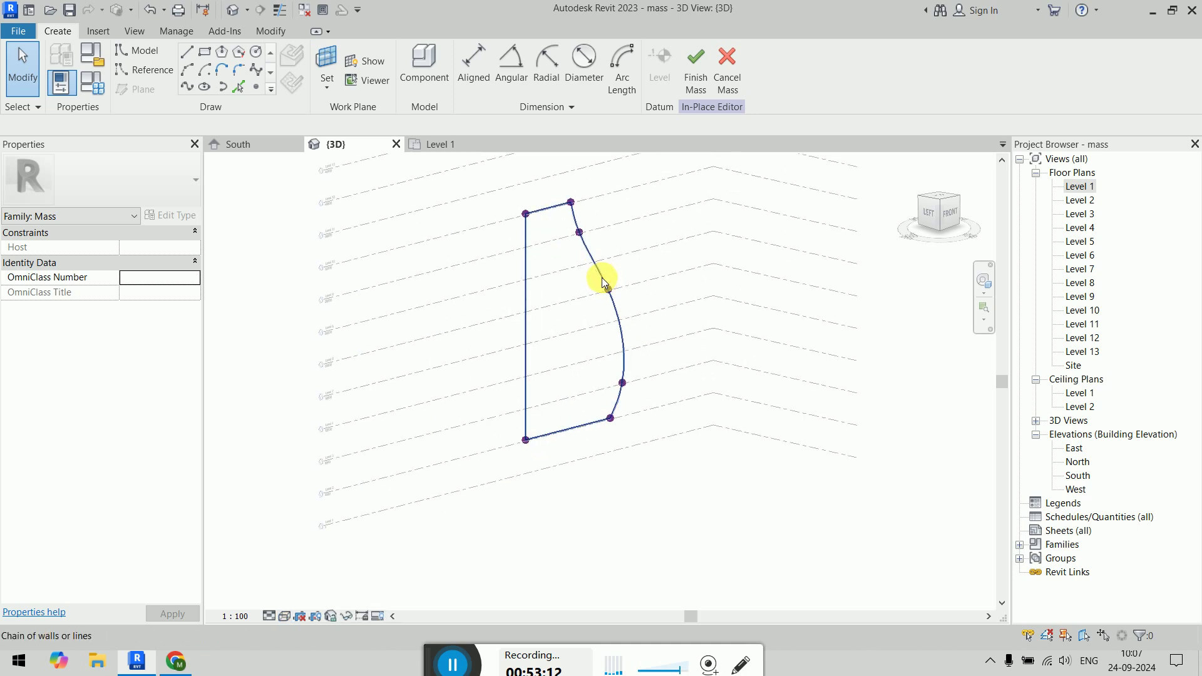
scroll(741, 291, up, 1)
middle_drag(745, 300, 727, 331)
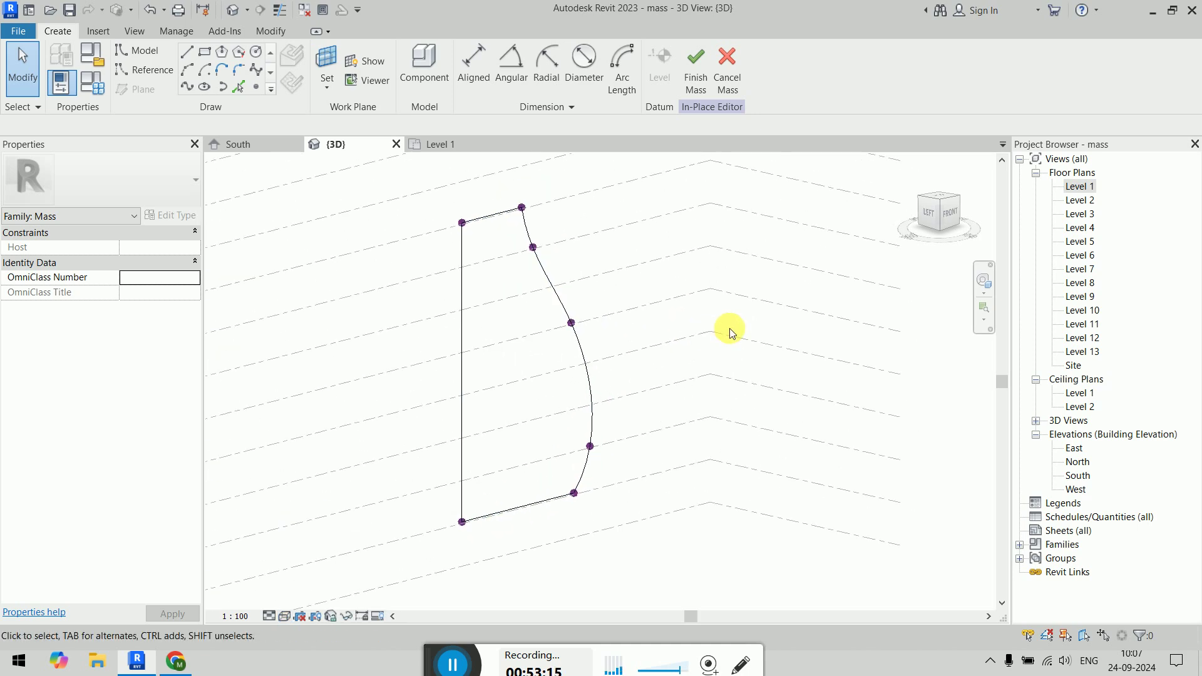
Step: Try to create a solid form from the profile lines, reference line and all reference points together
drag(424, 174, 636, 563)
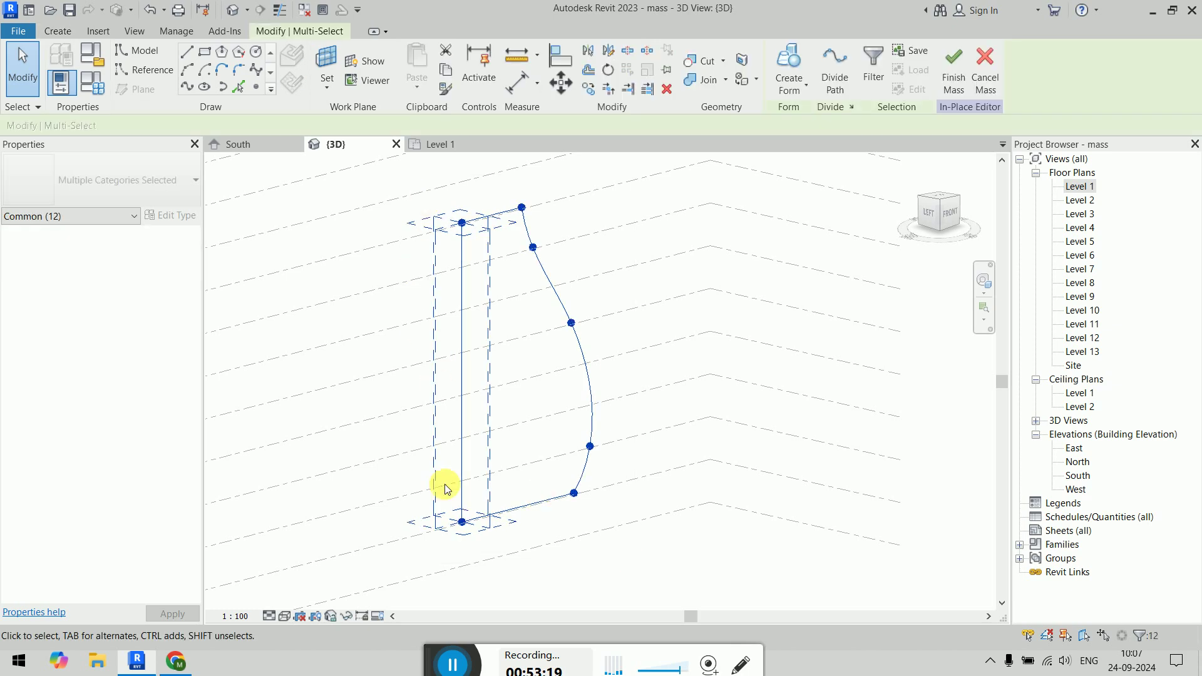
click(807, 88)
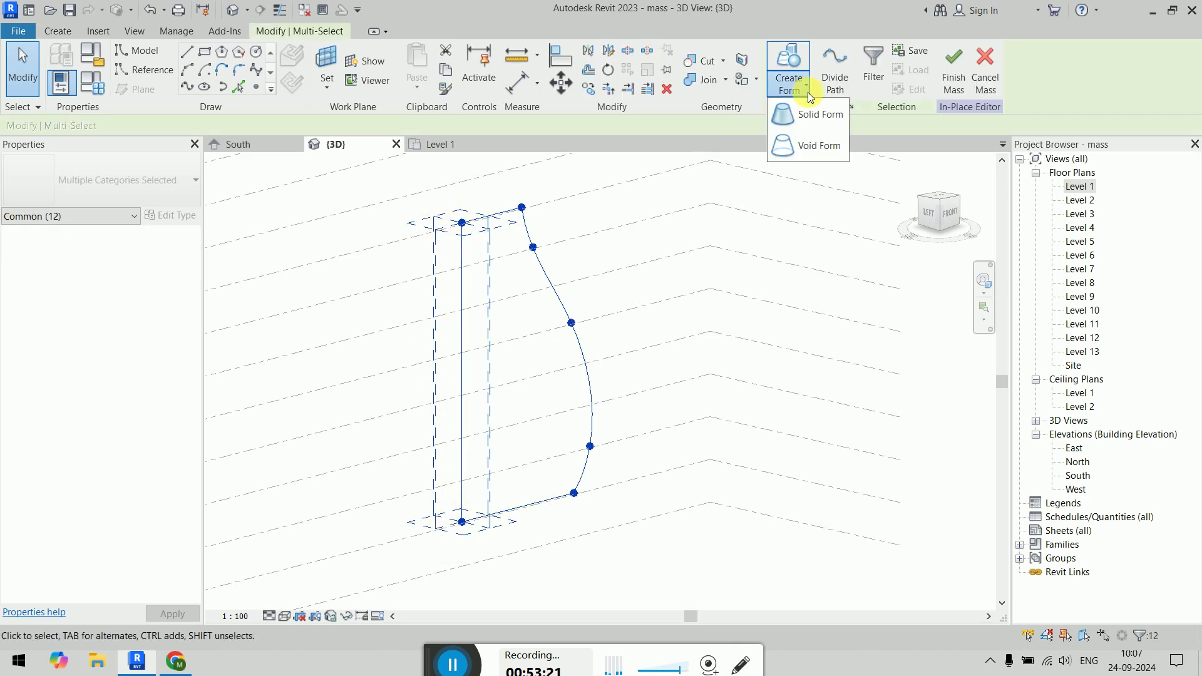
click(812, 116)
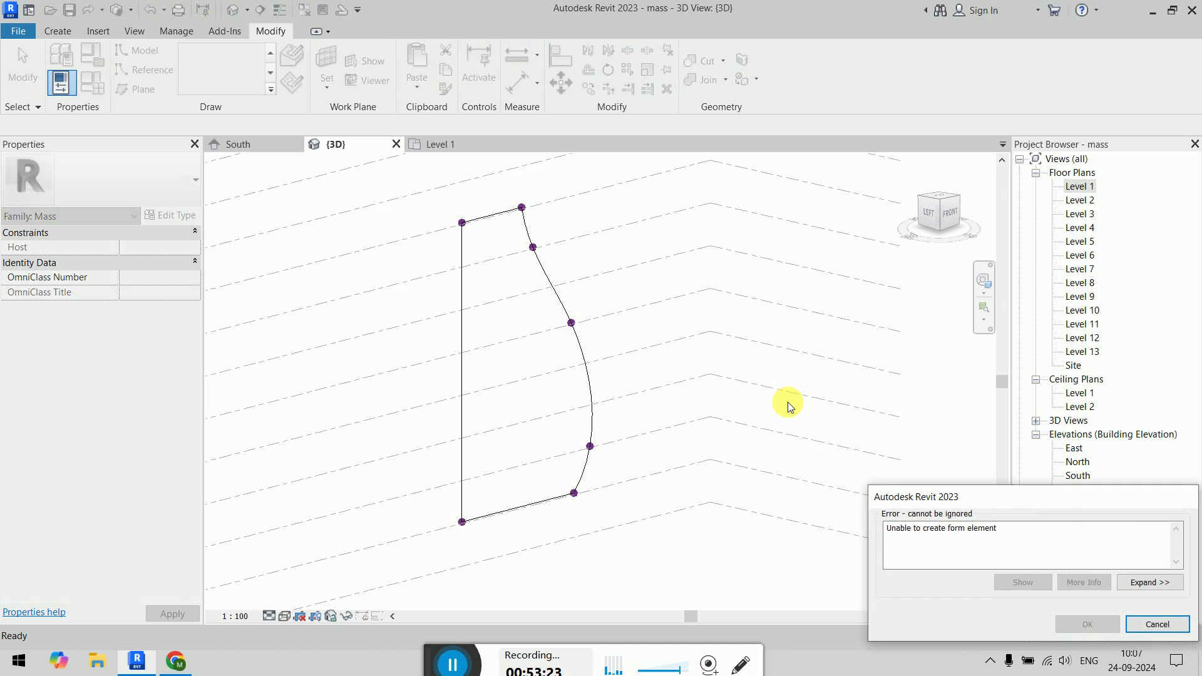
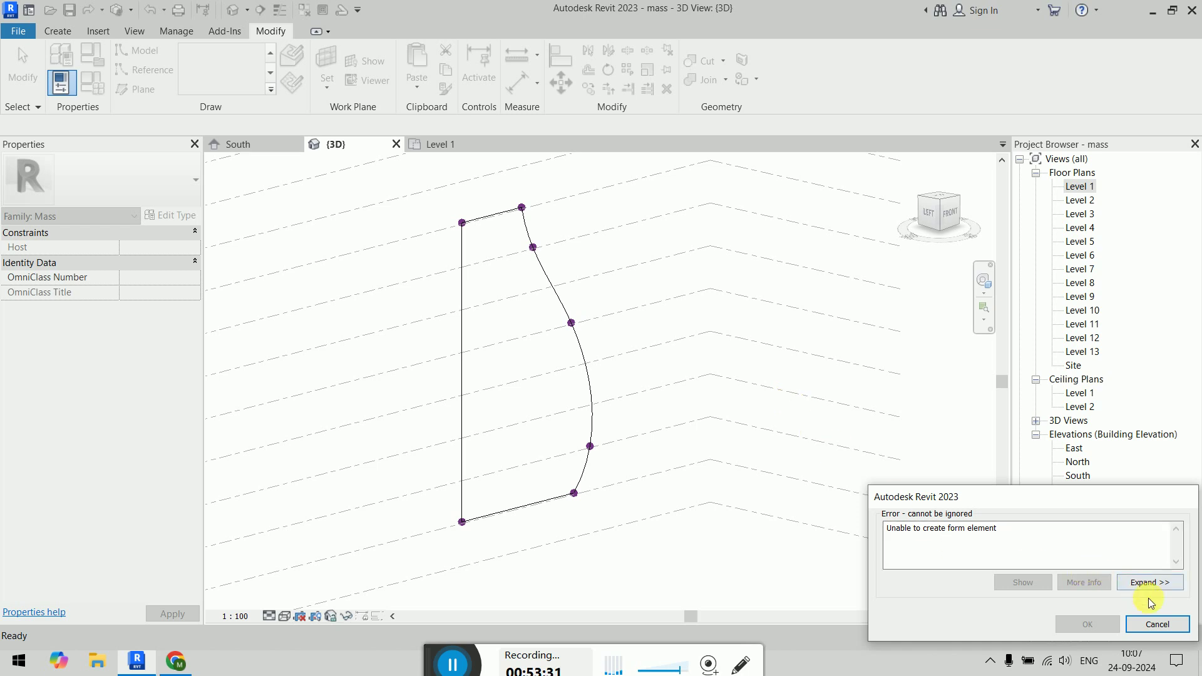
click(1157, 622)
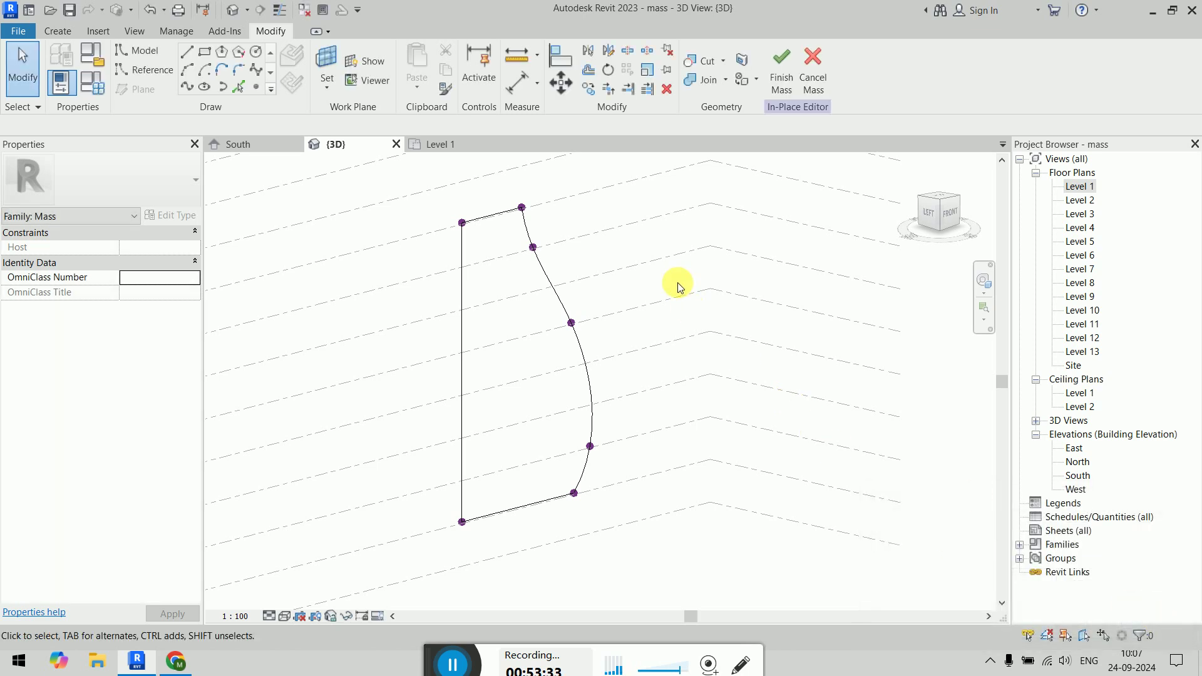
Step: Examine the profile's upper and lower corners in the 3D view for gaps between the lines
scroll(528, 209, up, 5)
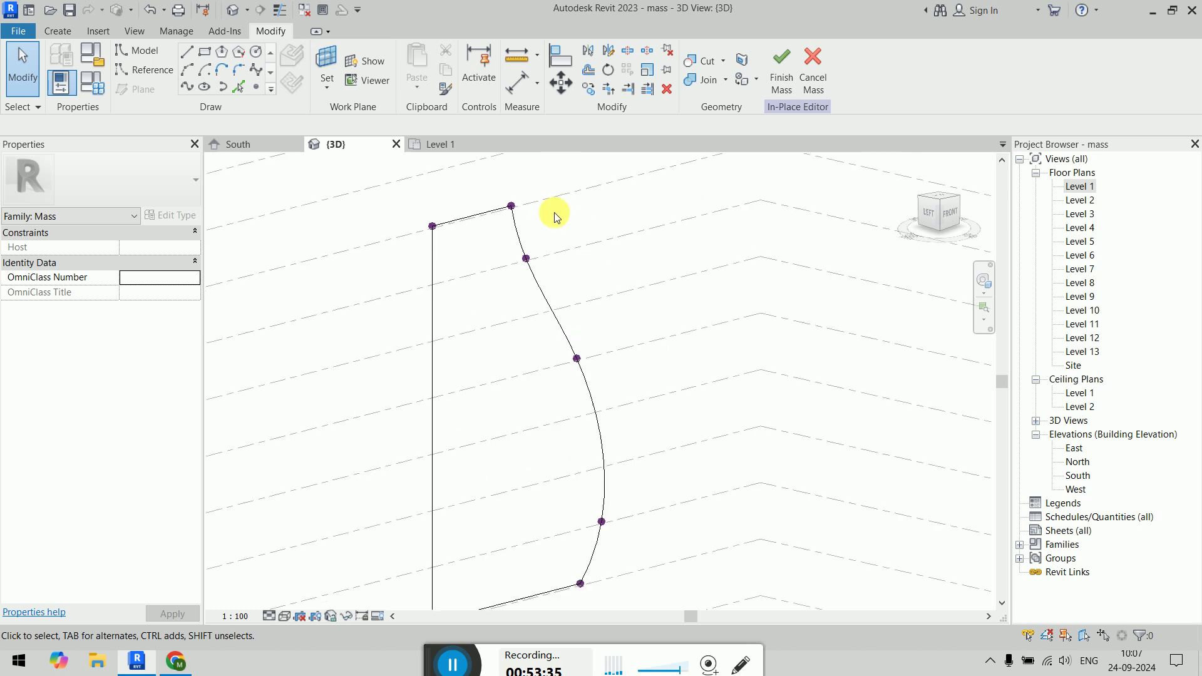
scroll(486, 182, down, 3)
scroll(342, 224, up, 5)
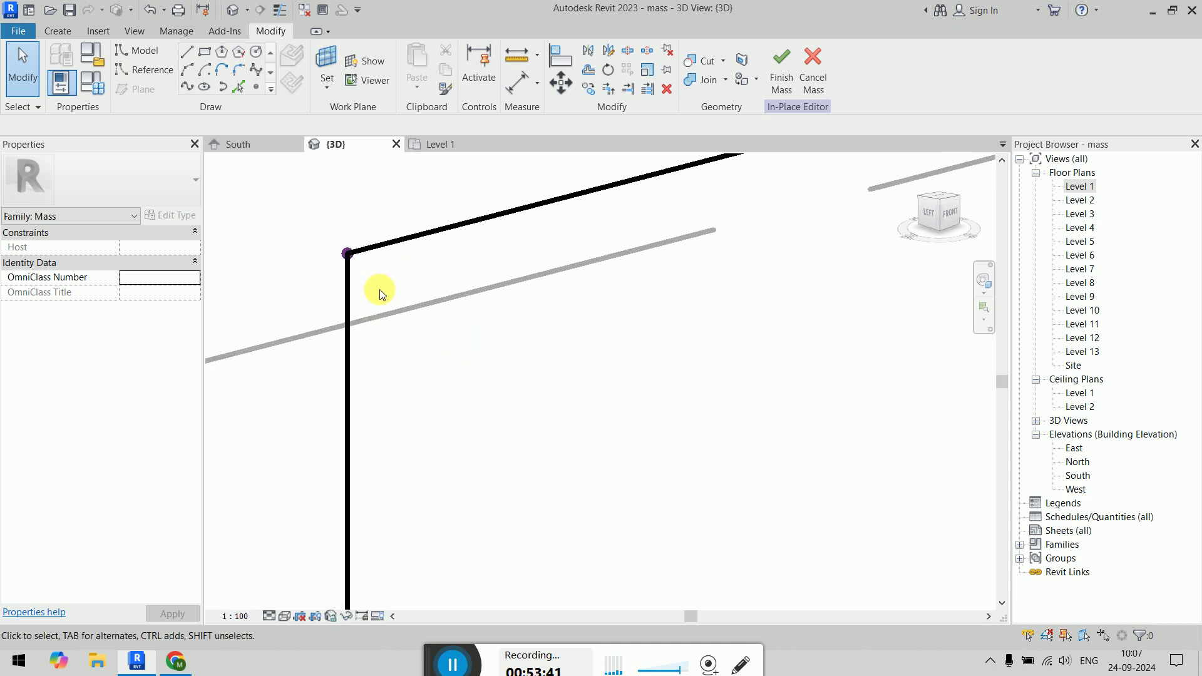
scroll(379, 289, down, 4)
scroll(430, 324, down, 4)
scroll(457, 319, up, 6)
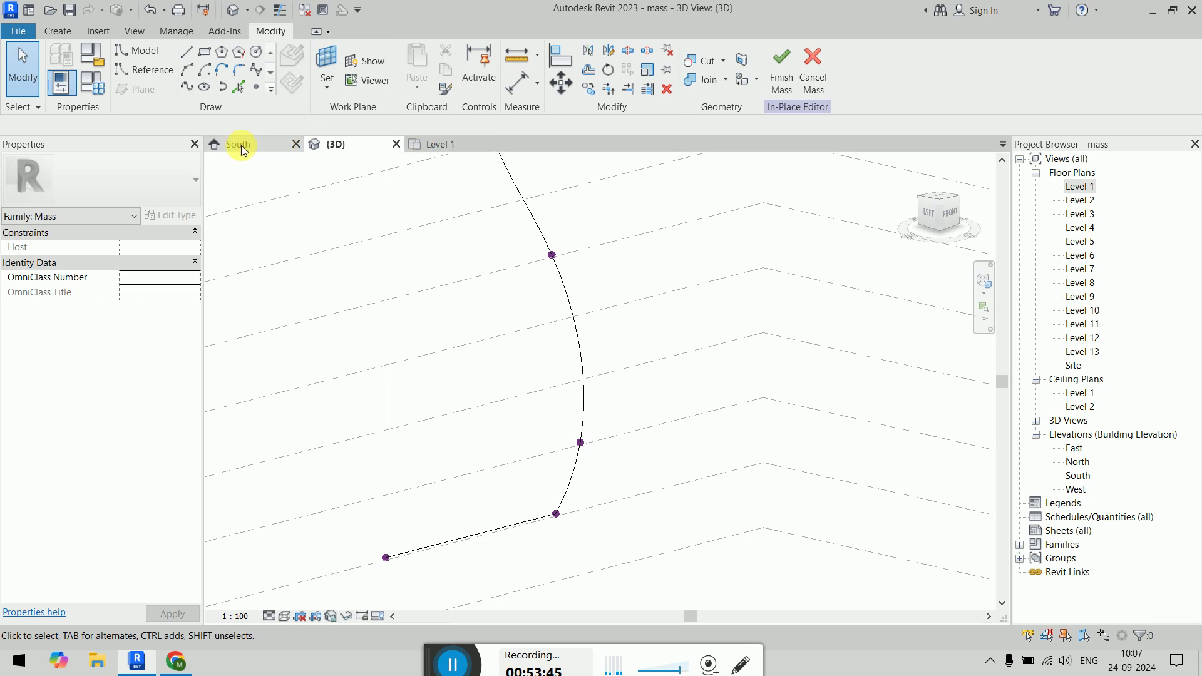
Step: Reopen the South elevation and select the connected chain of profile lines to check that the outline is closed
click(445, 144)
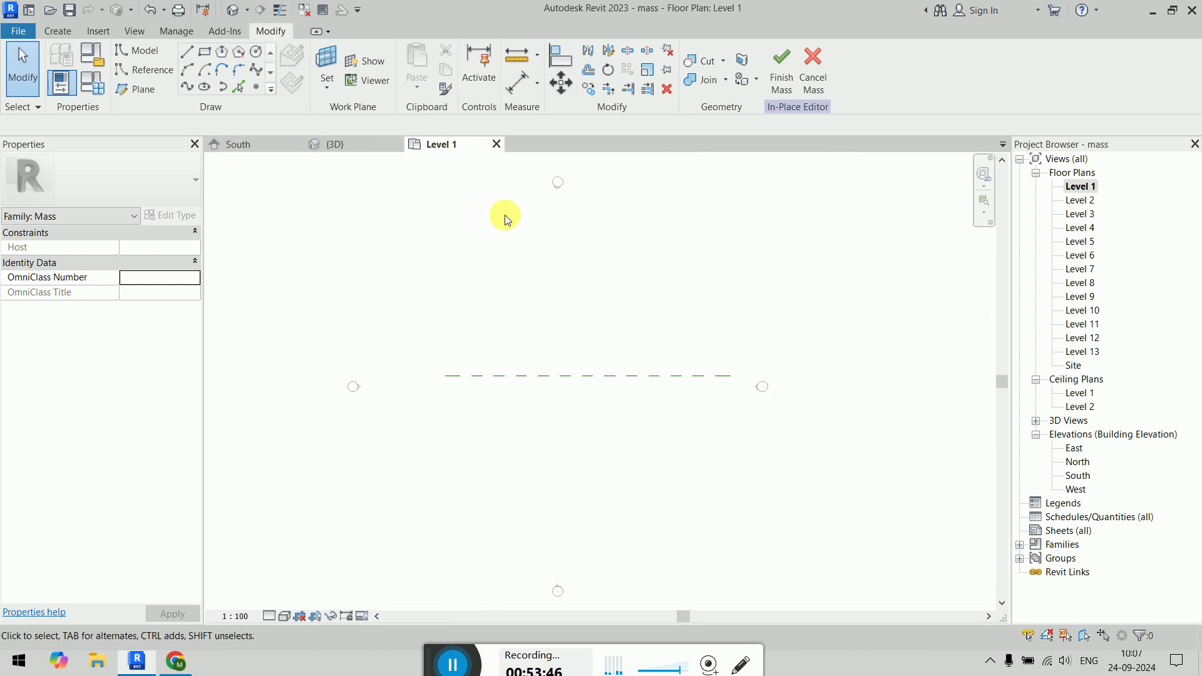
click(294, 145)
click(250, 146)
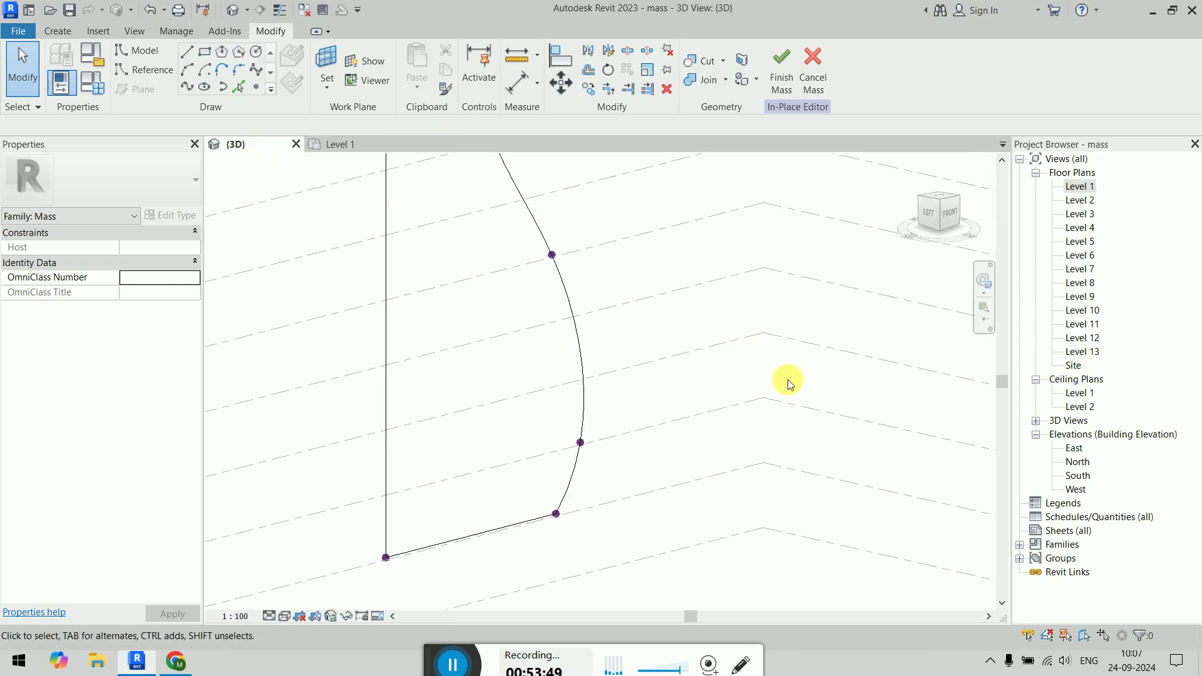
double_click(1076, 476)
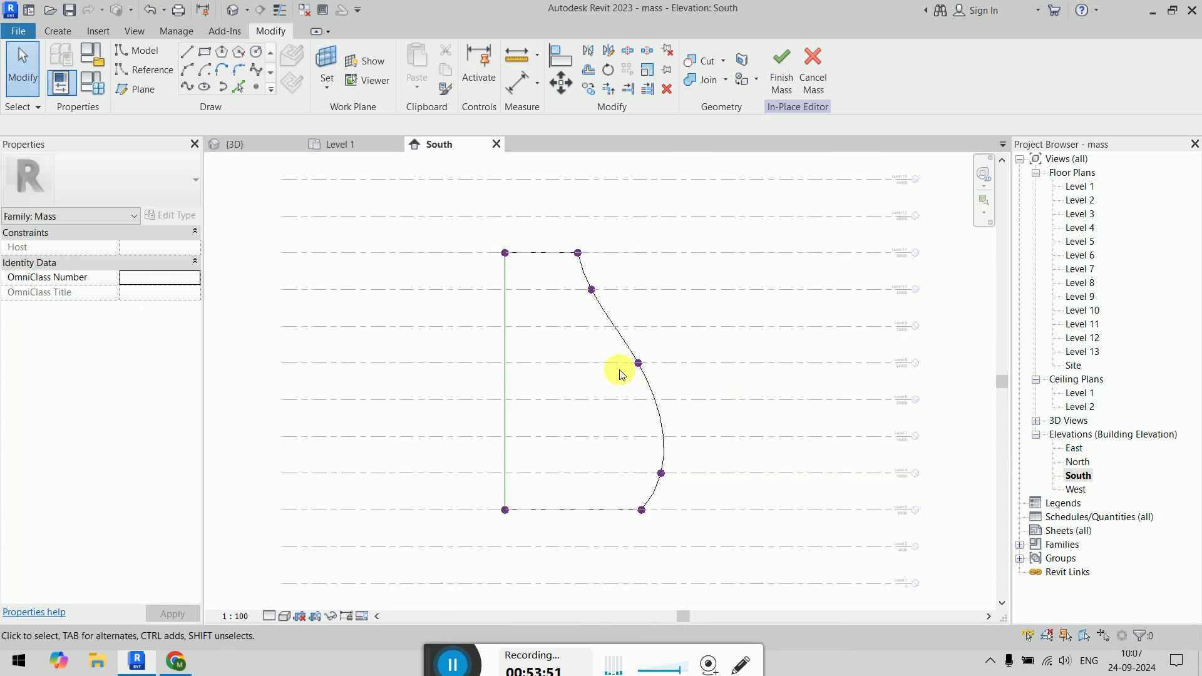
scroll(555, 384, up, 2)
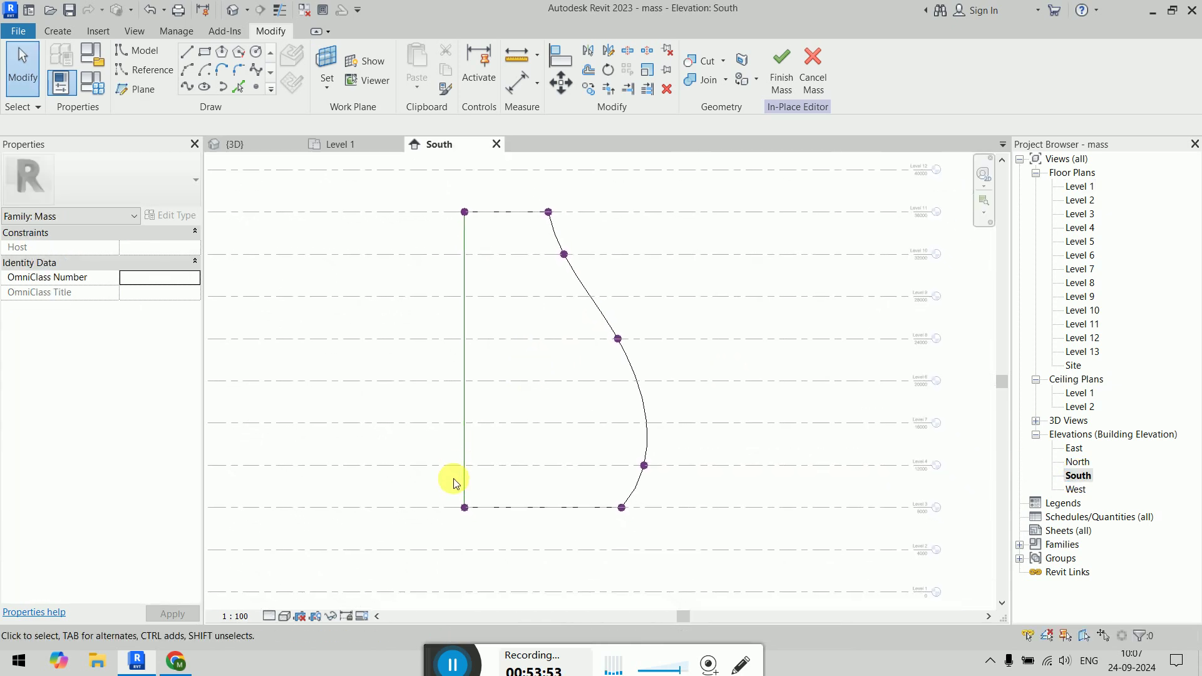
key(Tab)
click(553, 236)
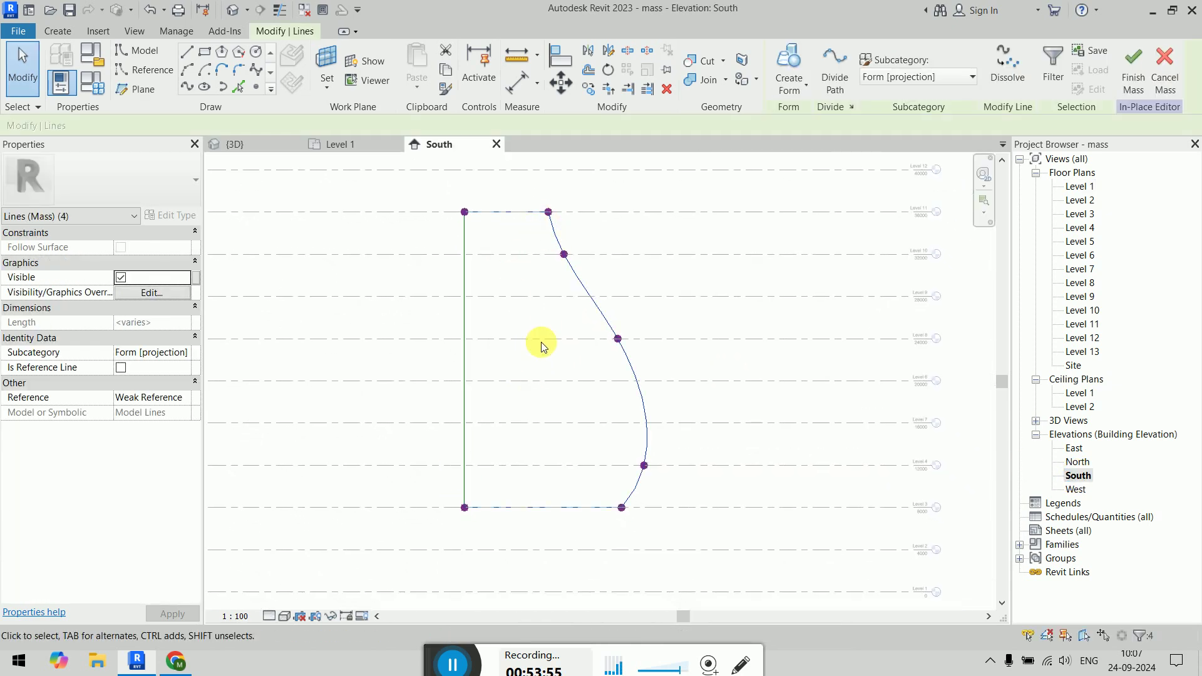
click(541, 342)
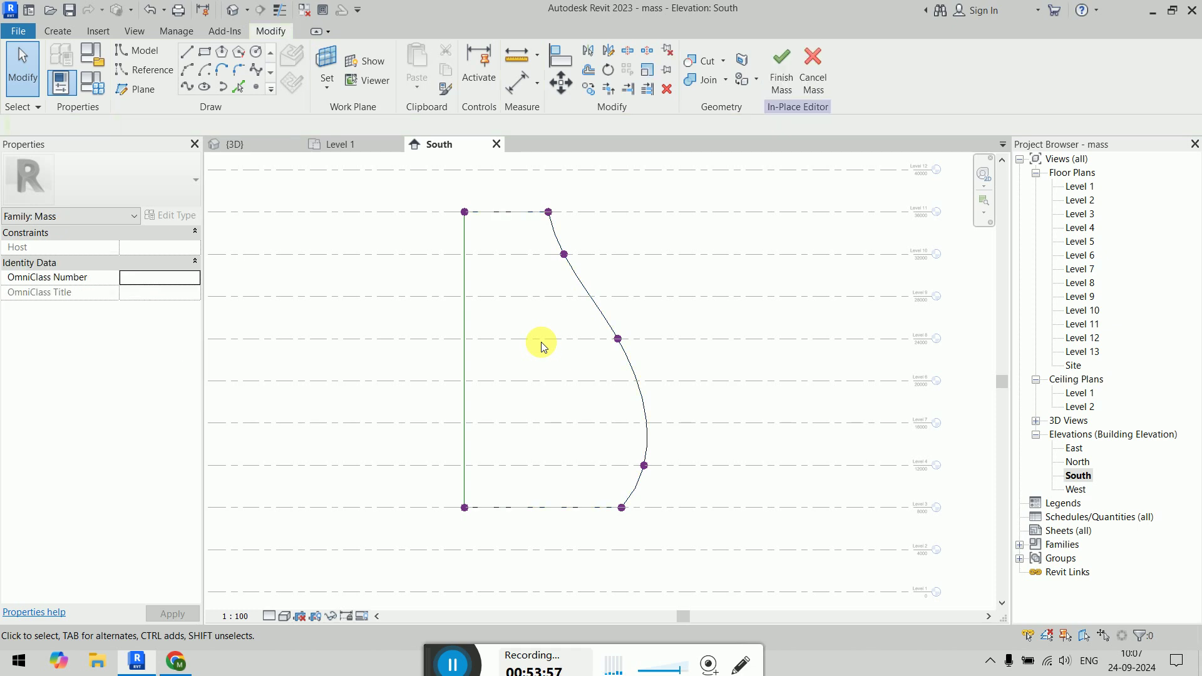
scroll(541, 342, up, 3)
scroll(541, 342, down, 1)
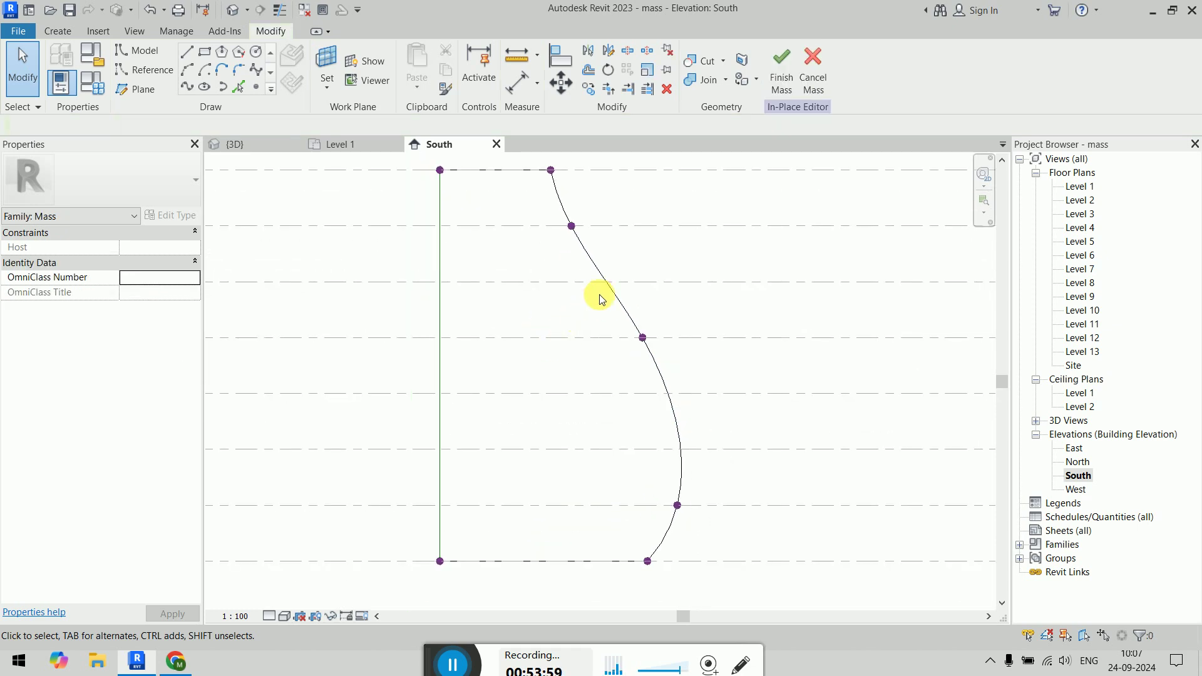
click(608, 273)
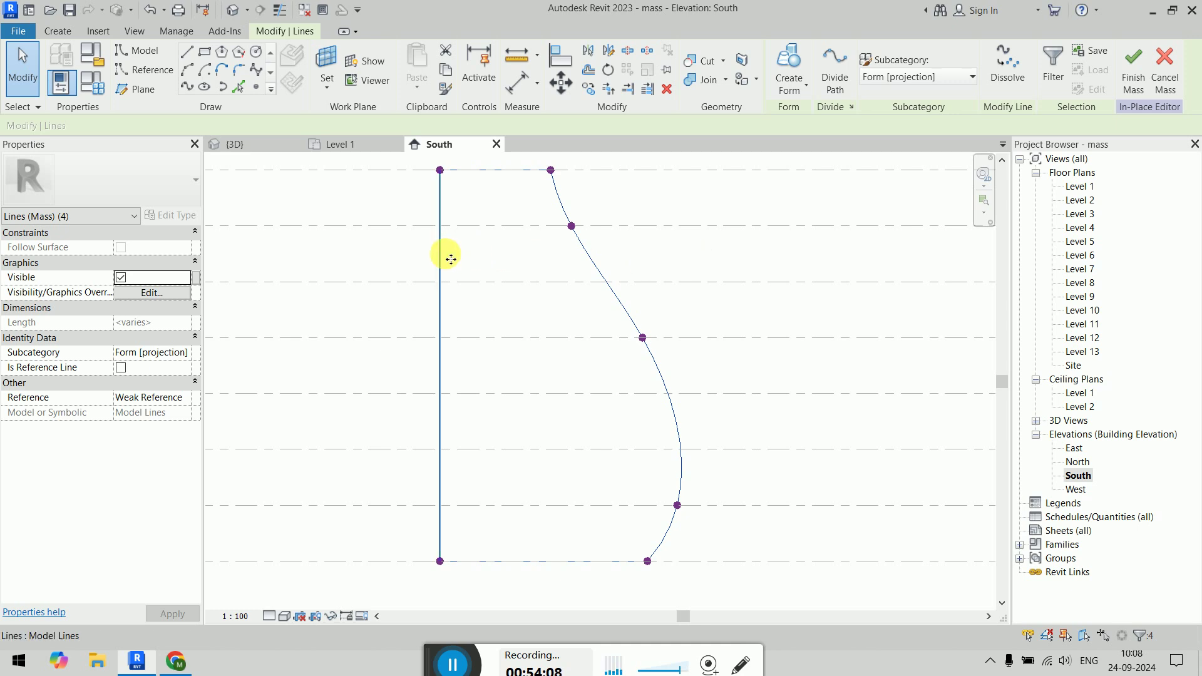
Step: In the 3D view, try to create a form from the profile lines and reference line, filtering out the reference points
click(236, 146)
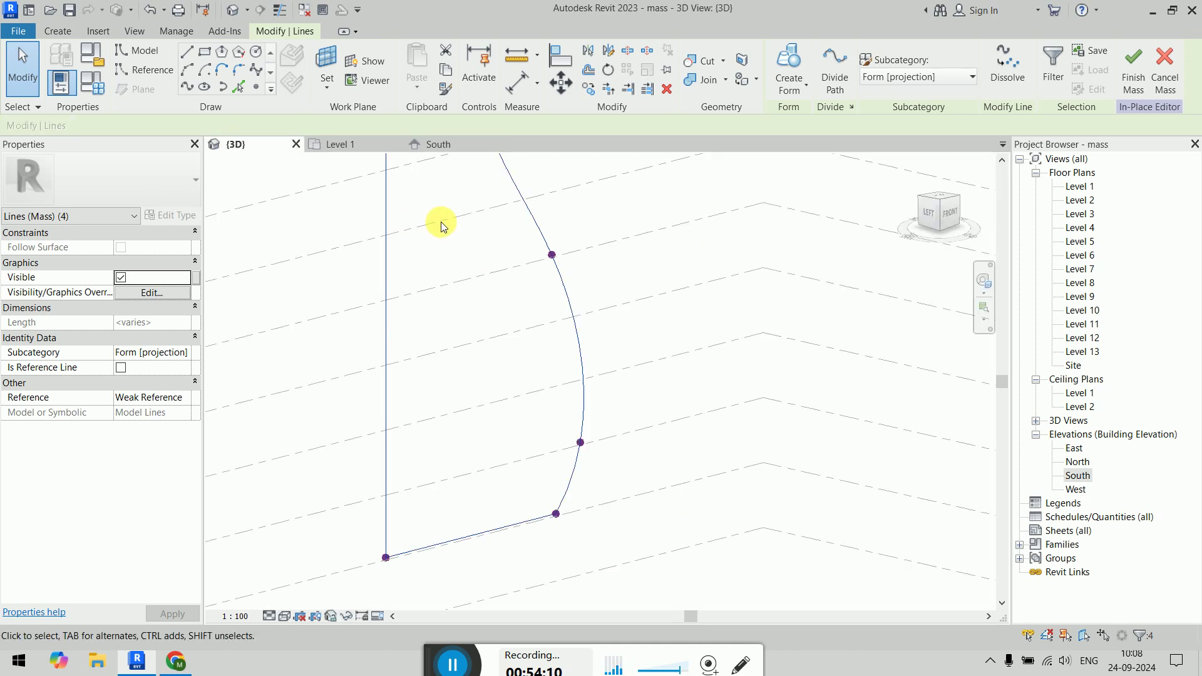
scroll(490, 363, down, 3)
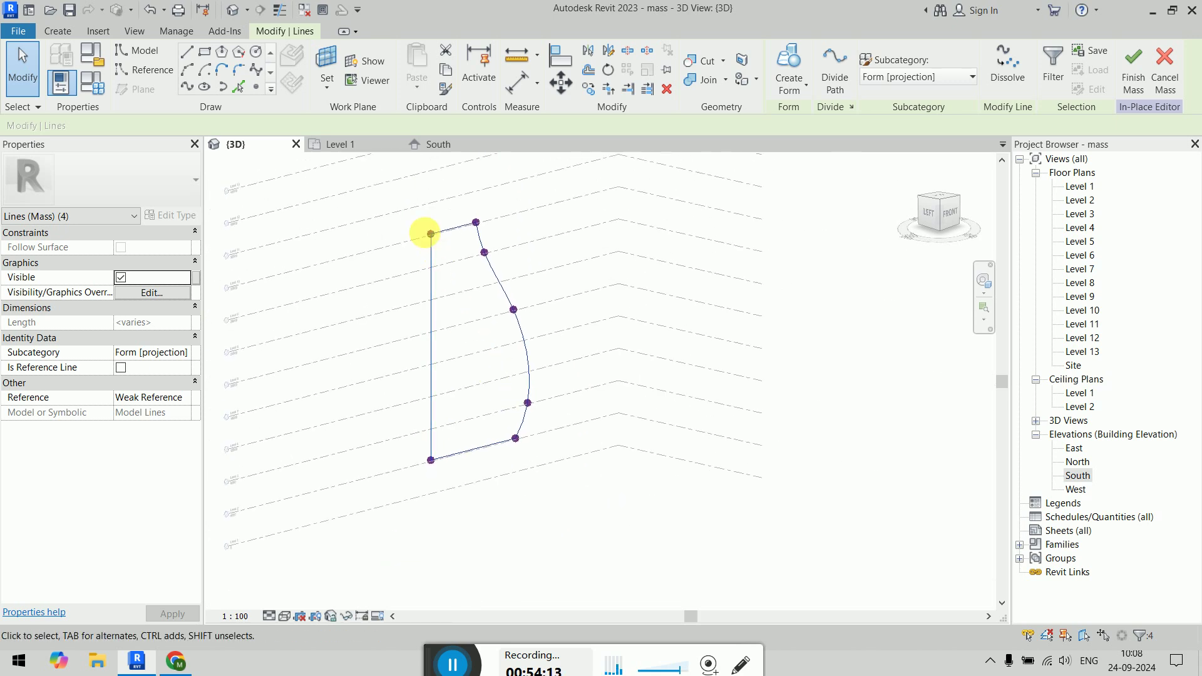
drag(392, 192, 629, 572)
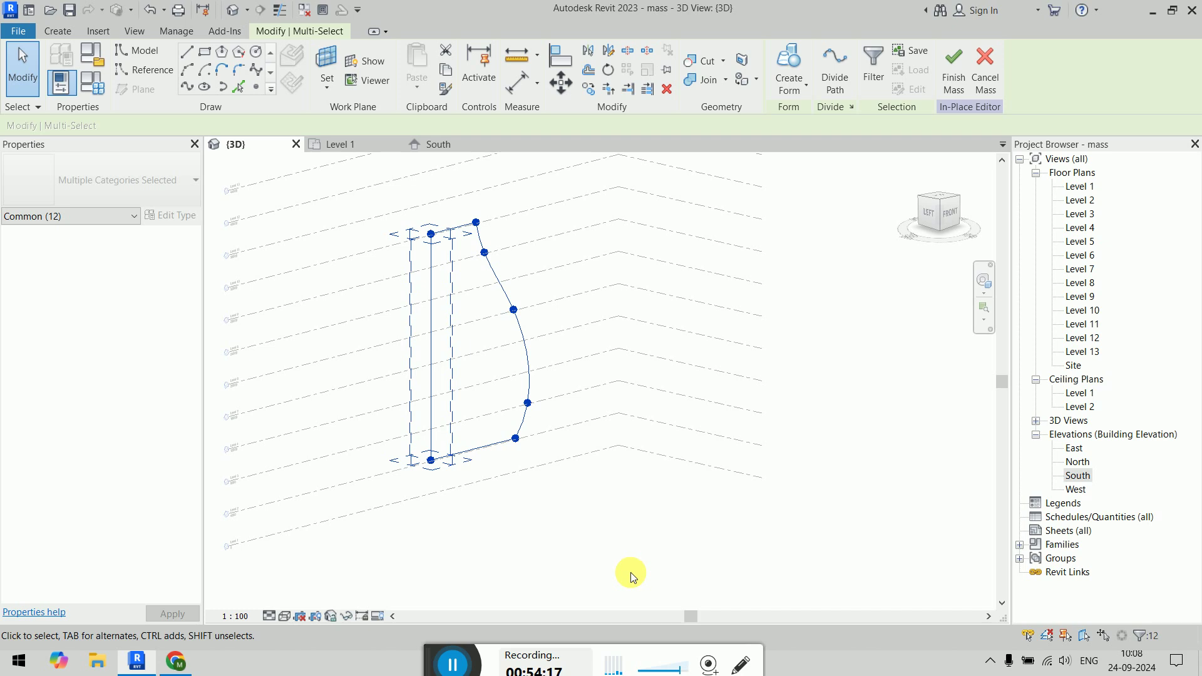
click(867, 80)
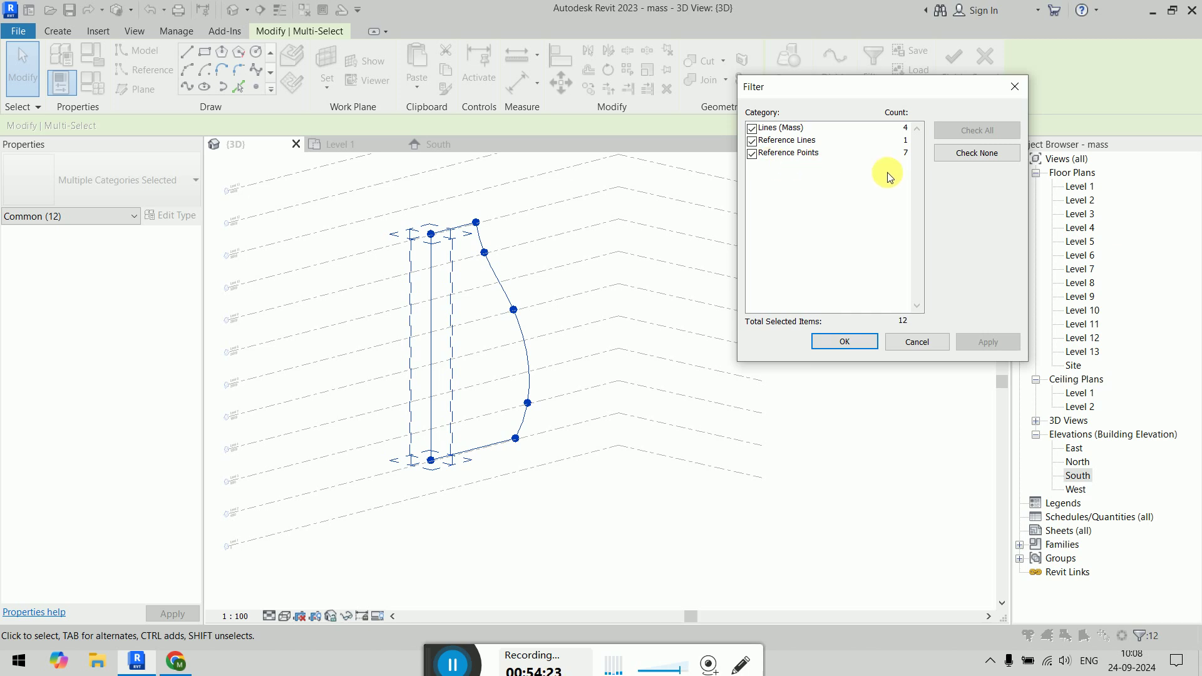
click(751, 154)
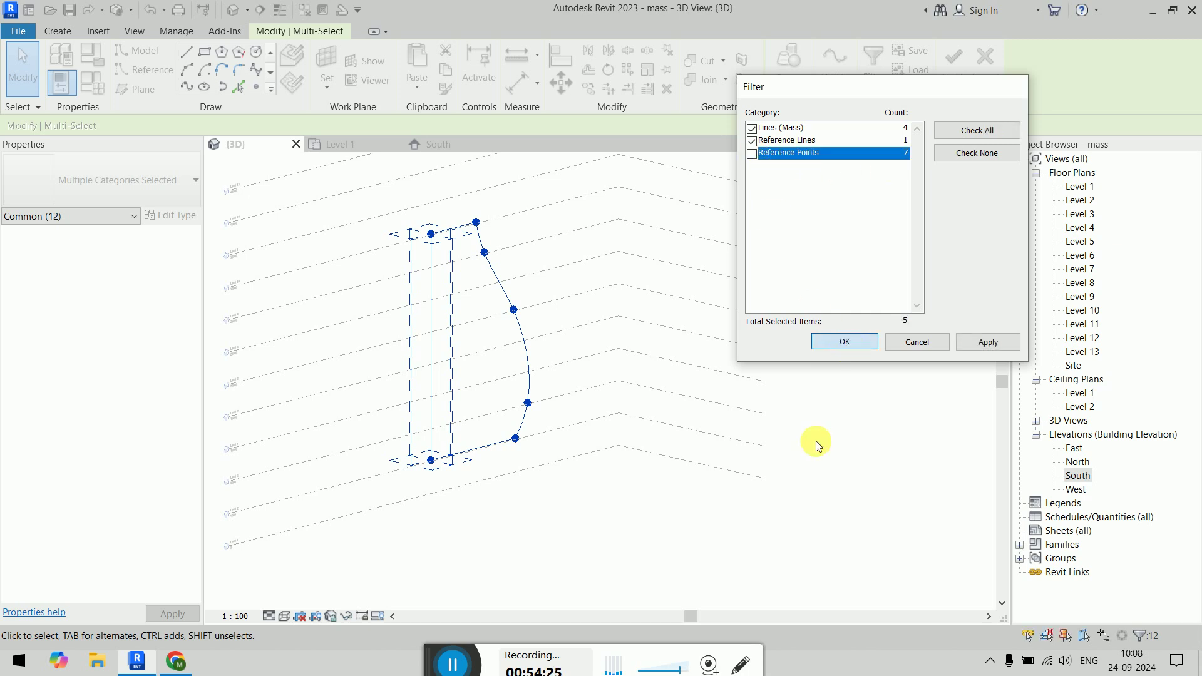
click(844, 342)
click(788, 72)
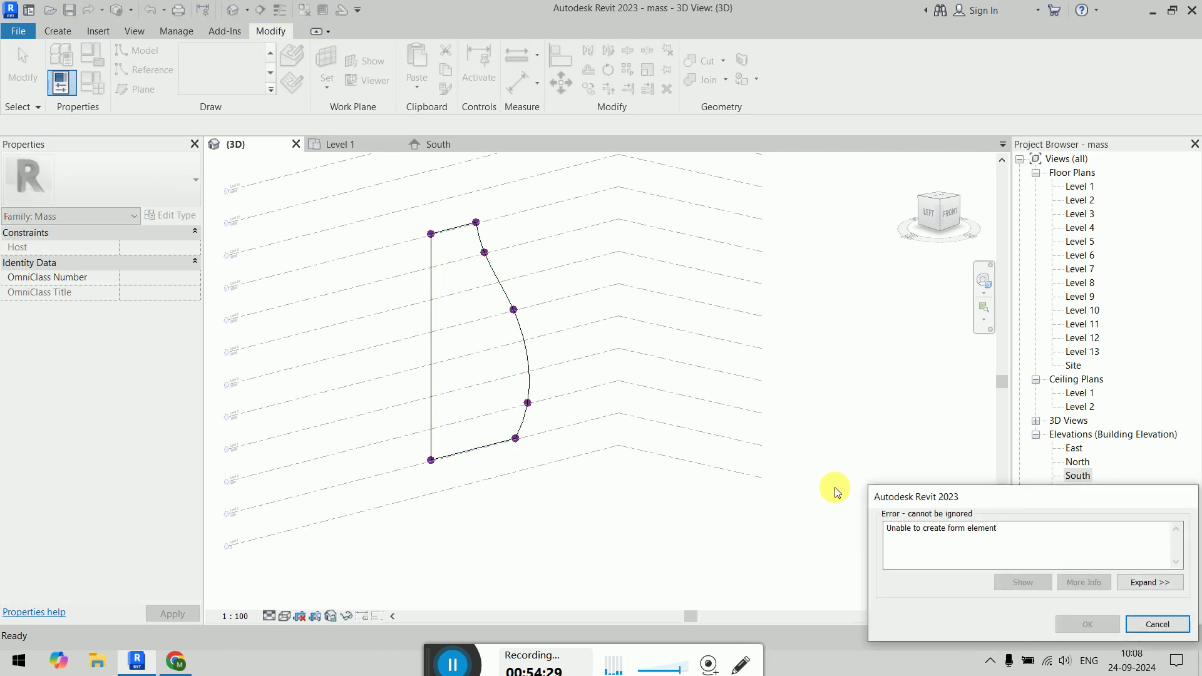
click(1146, 625)
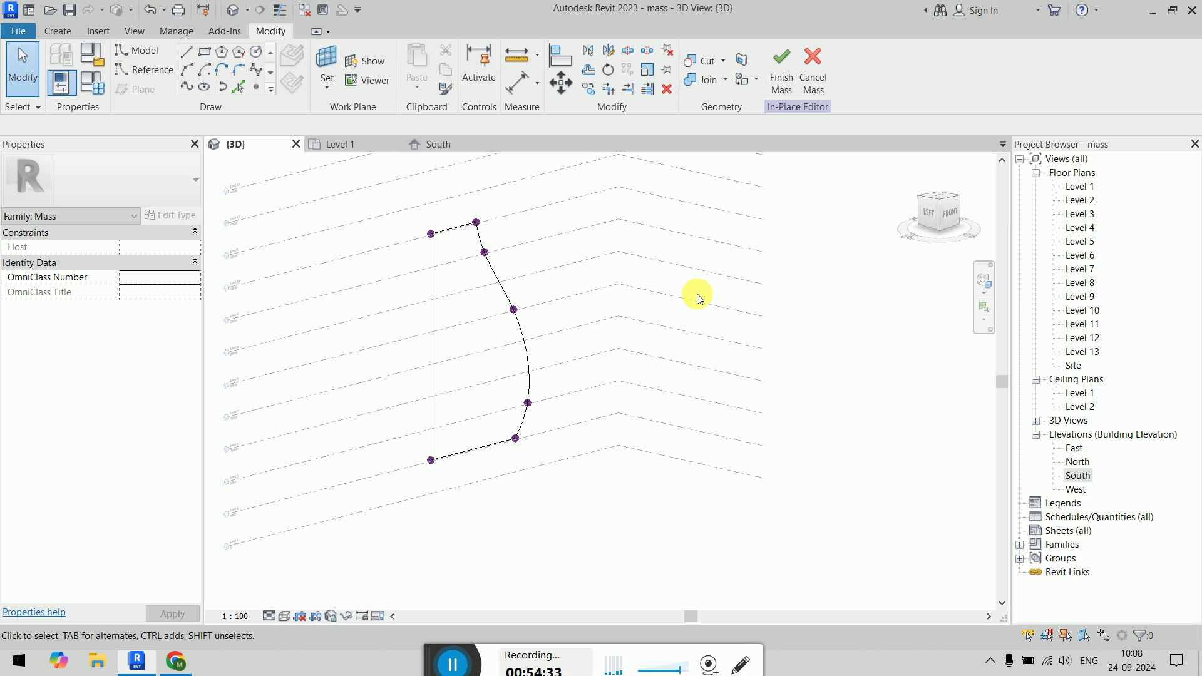
middle_drag(554, 293, 611, 335)
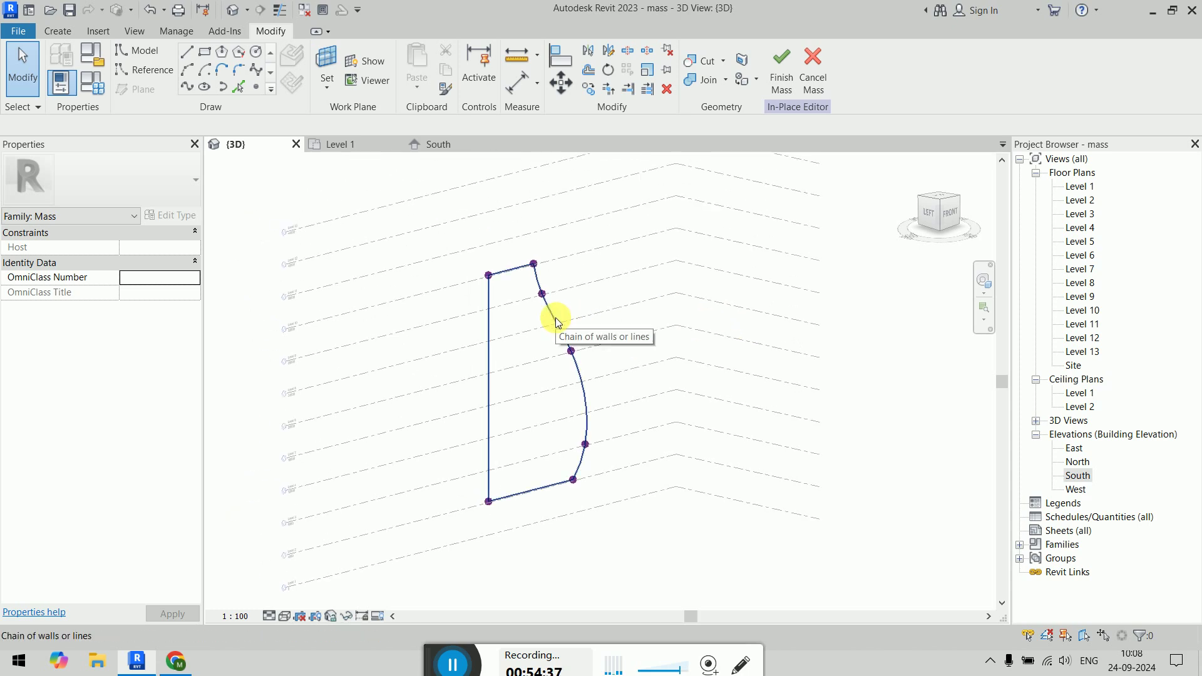
click(489, 326)
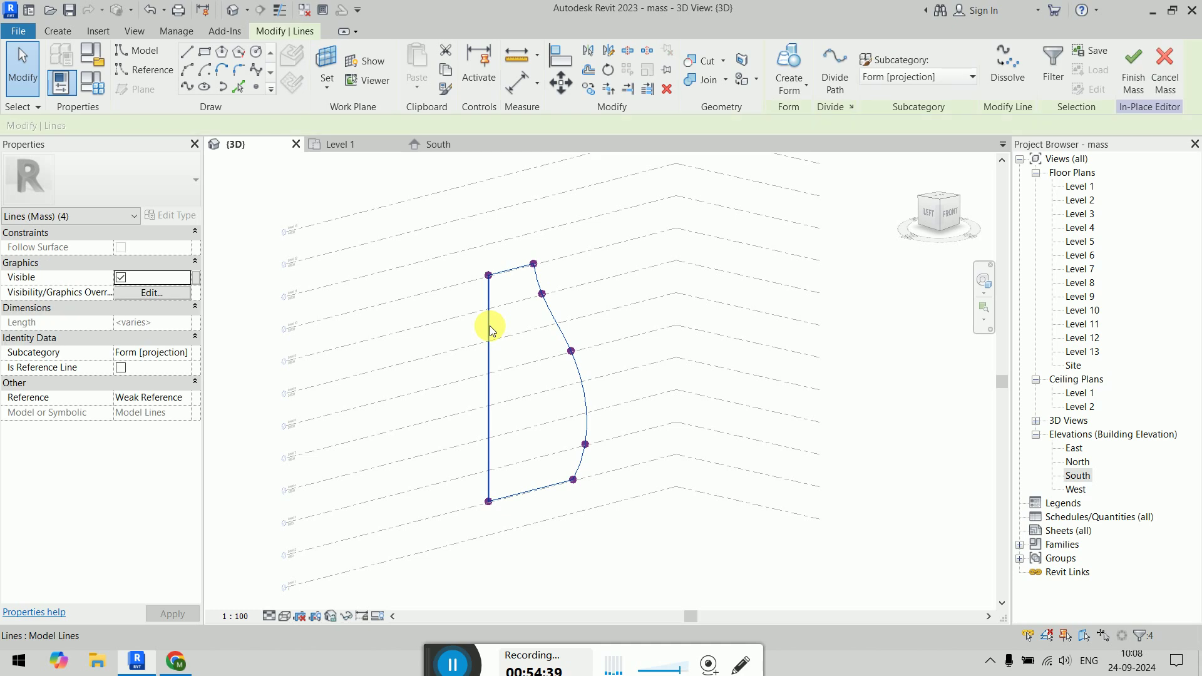
key(Delete)
key(ctrl+z)
click(552, 317)
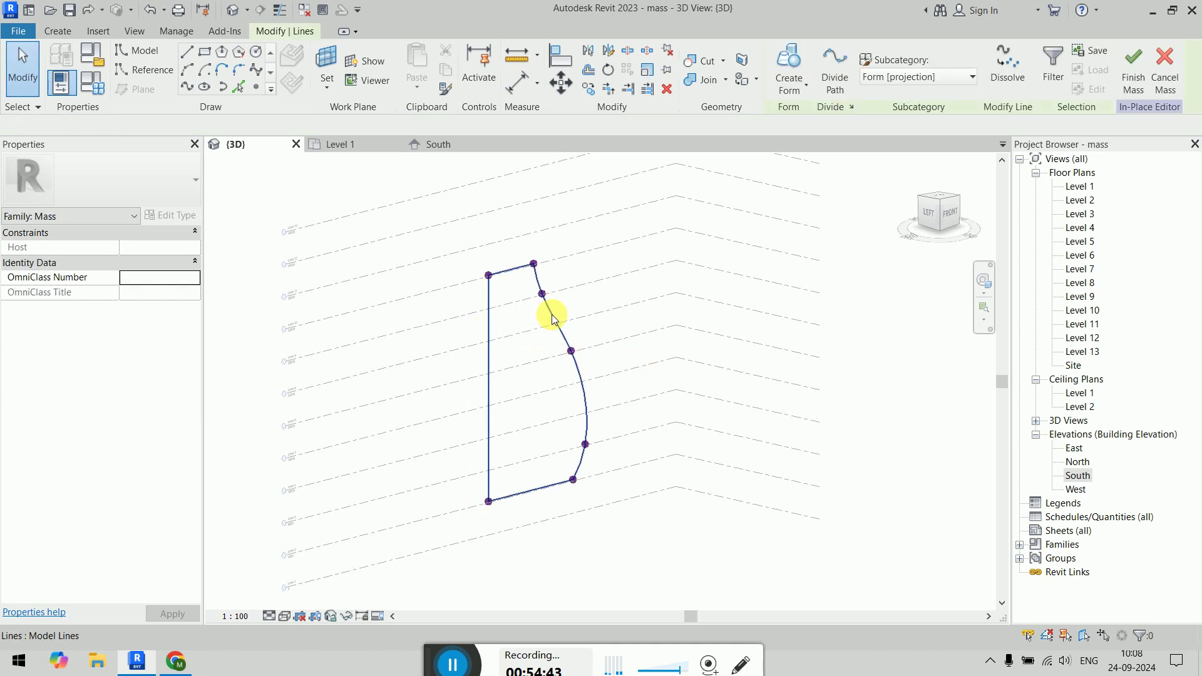
Step: In the South elevation, delete the three straight lines closing the profile, keeping the spline and the vertical reference line
click(448, 145)
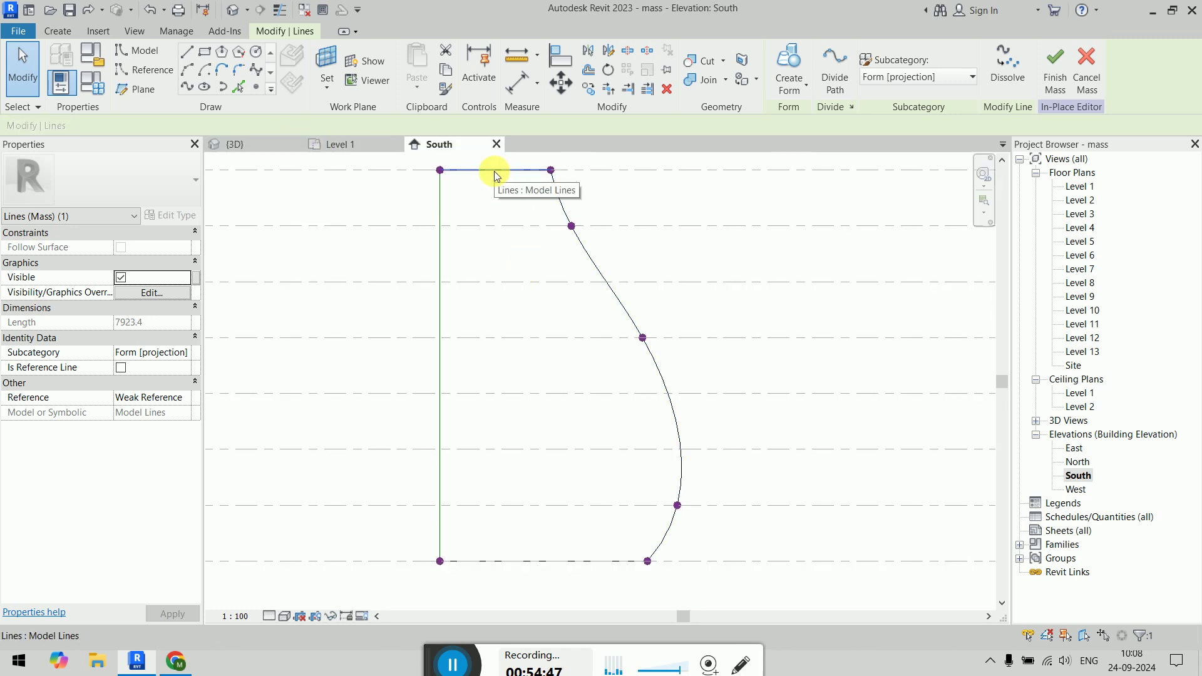
key(Delete)
click(563, 559)
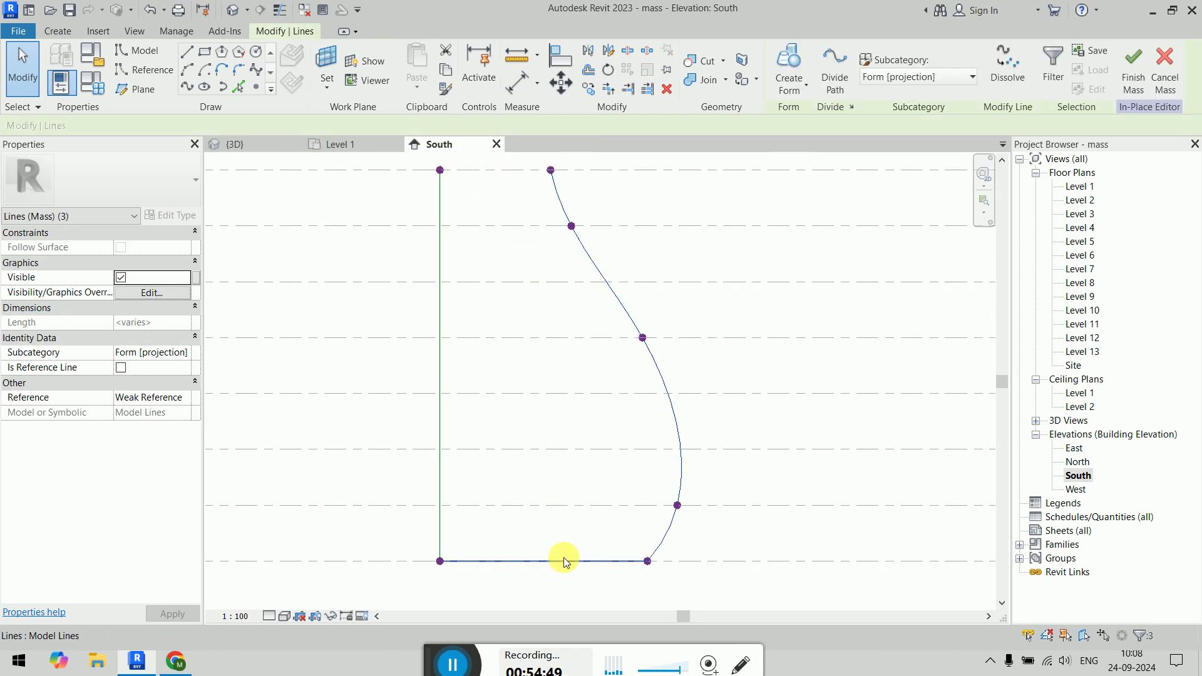
key(Delete)
click(437, 404)
key(Delete)
scroll(600, 245, down, 4)
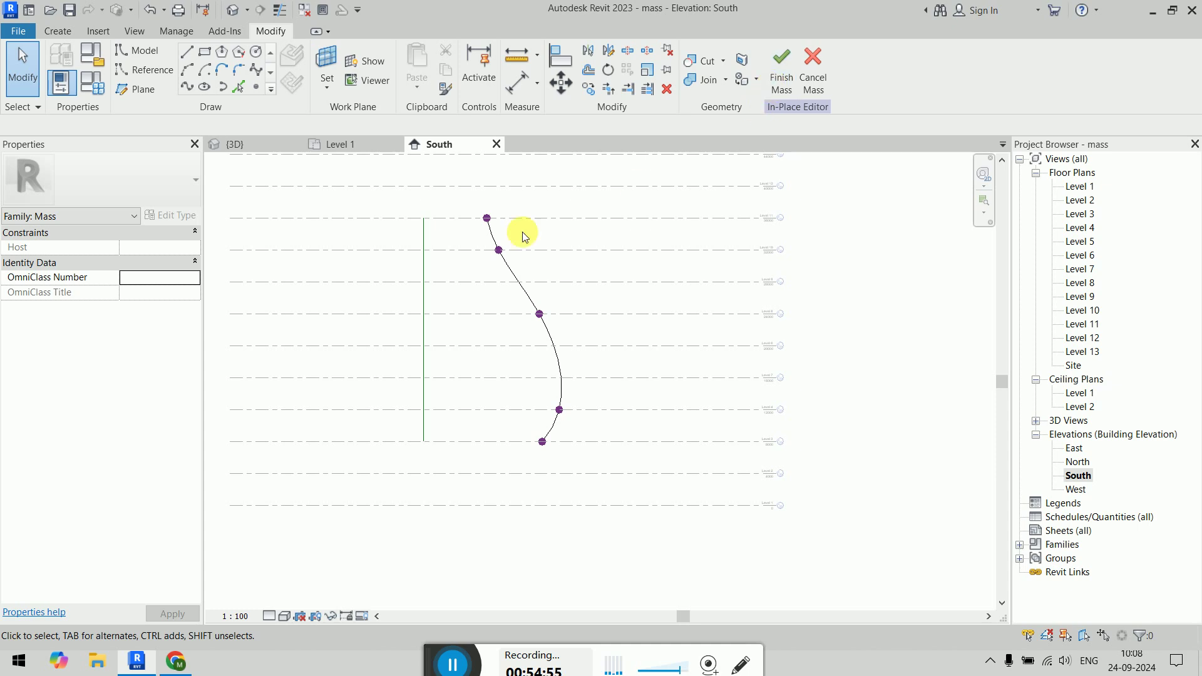
Step: Finish the mass in the South elevation and reopen it for in-place editing in the 3D view
click(423, 273)
ctrl+click(421, 271)
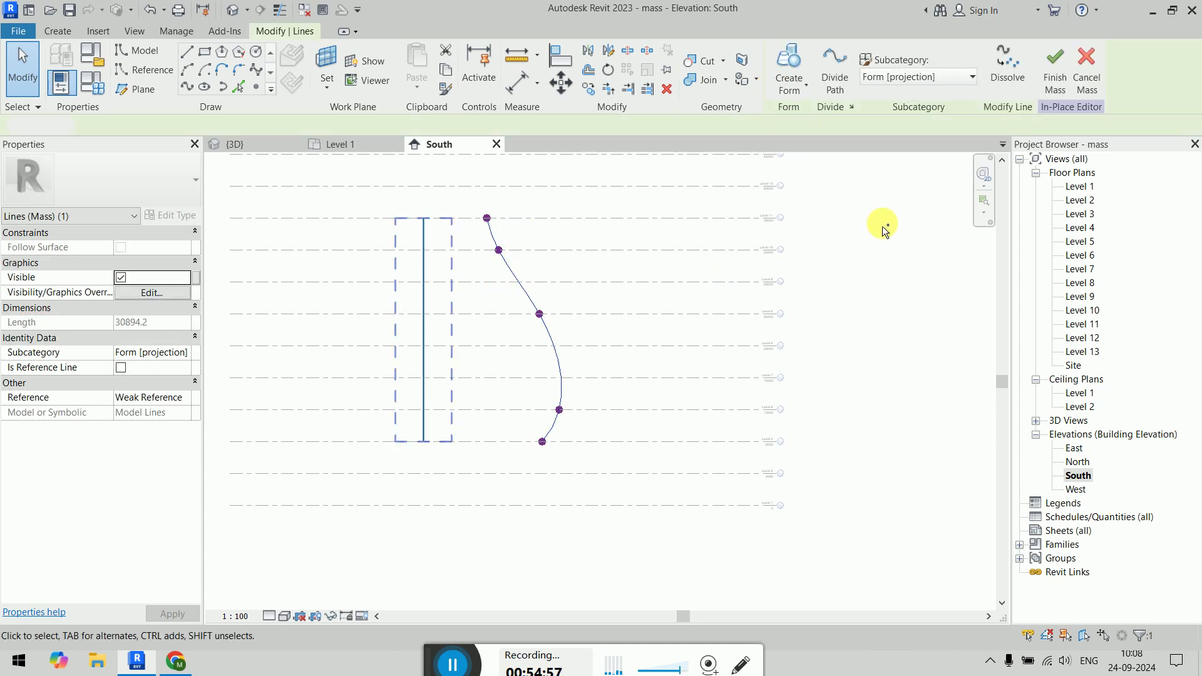
click(953, 62)
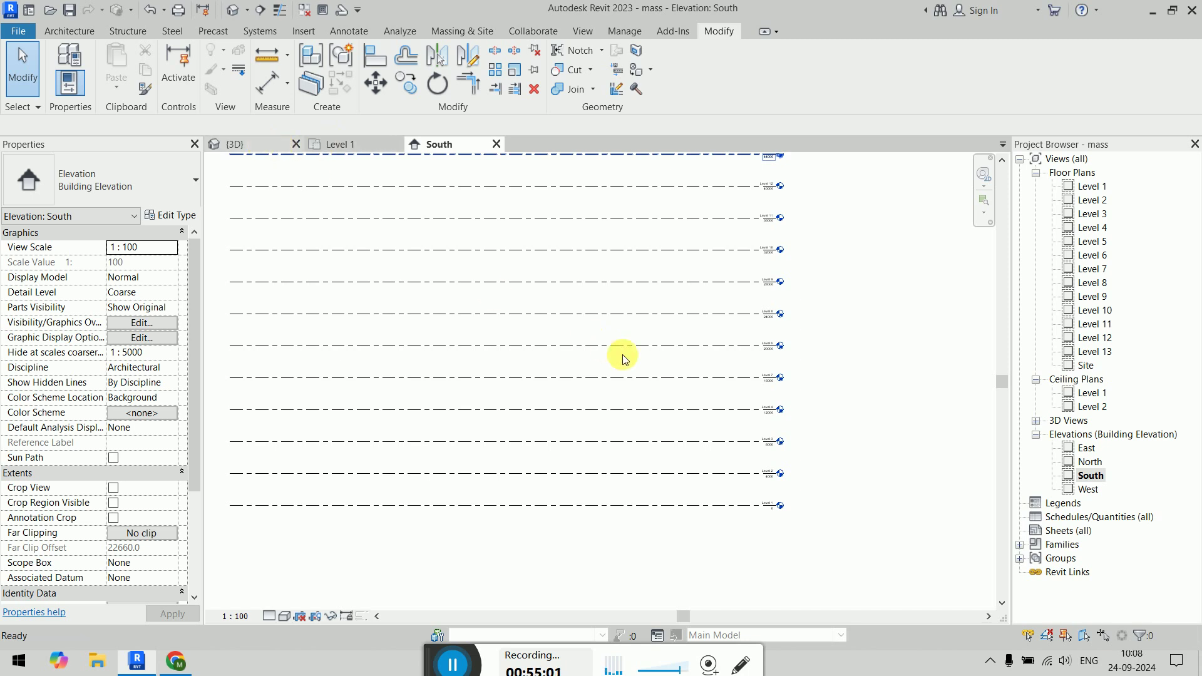
key(ctrl+Tab)
click(553, 315)
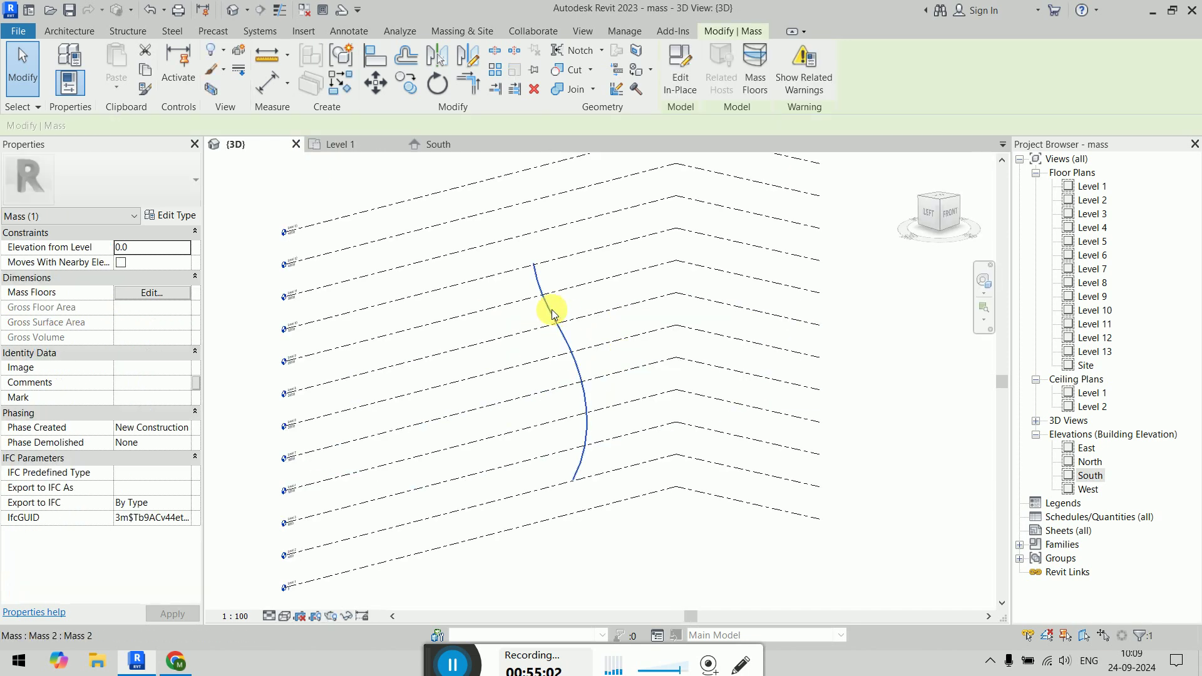
click(671, 72)
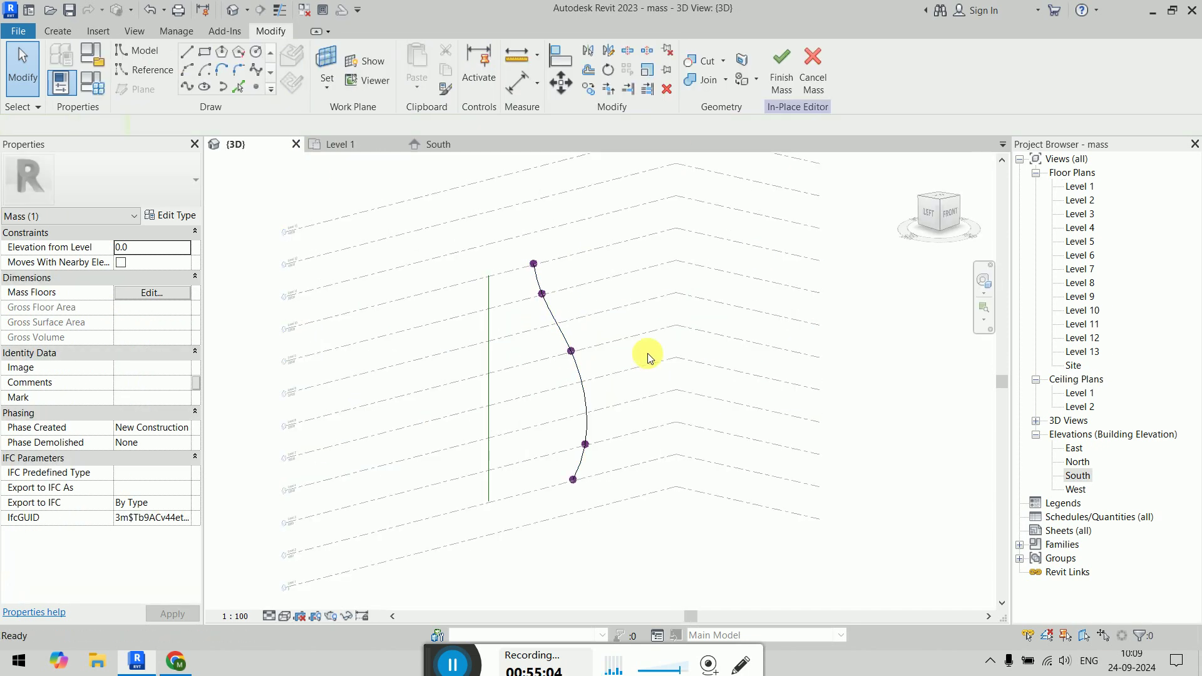
Step: Try creating a solid form from the vertical reference line alone, and undo it
click(489, 317)
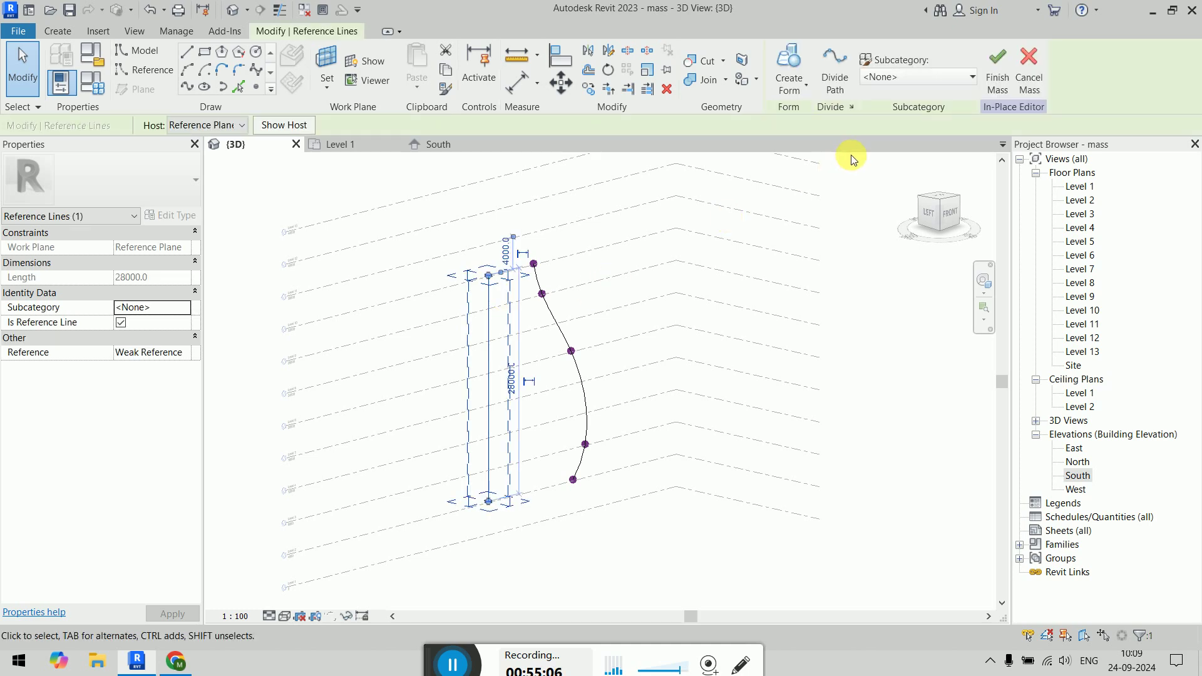
click(790, 70)
click(808, 119)
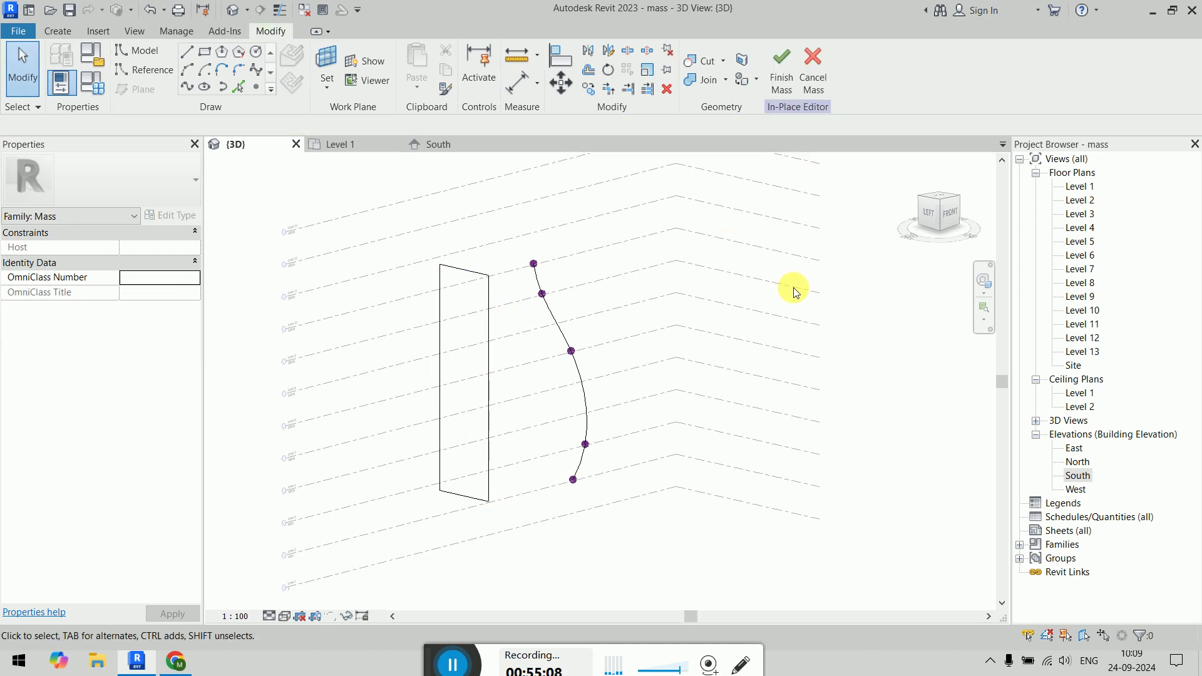
click(480, 271)
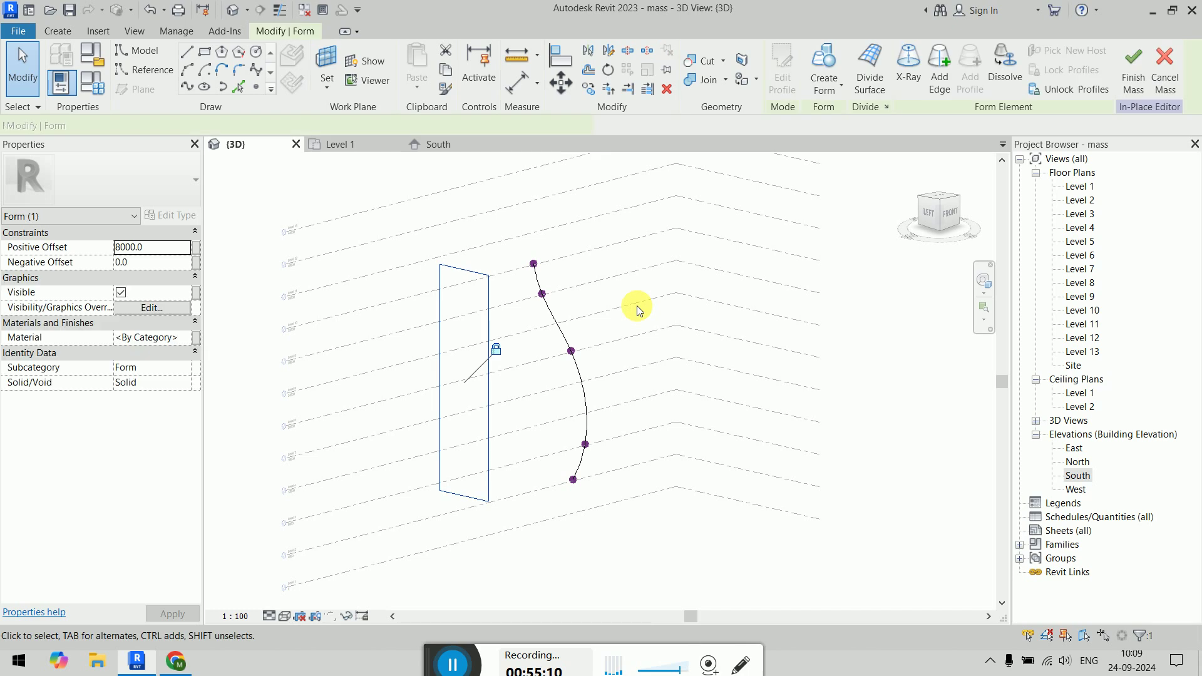
shift+middle_drag(724, 373, 743, 389)
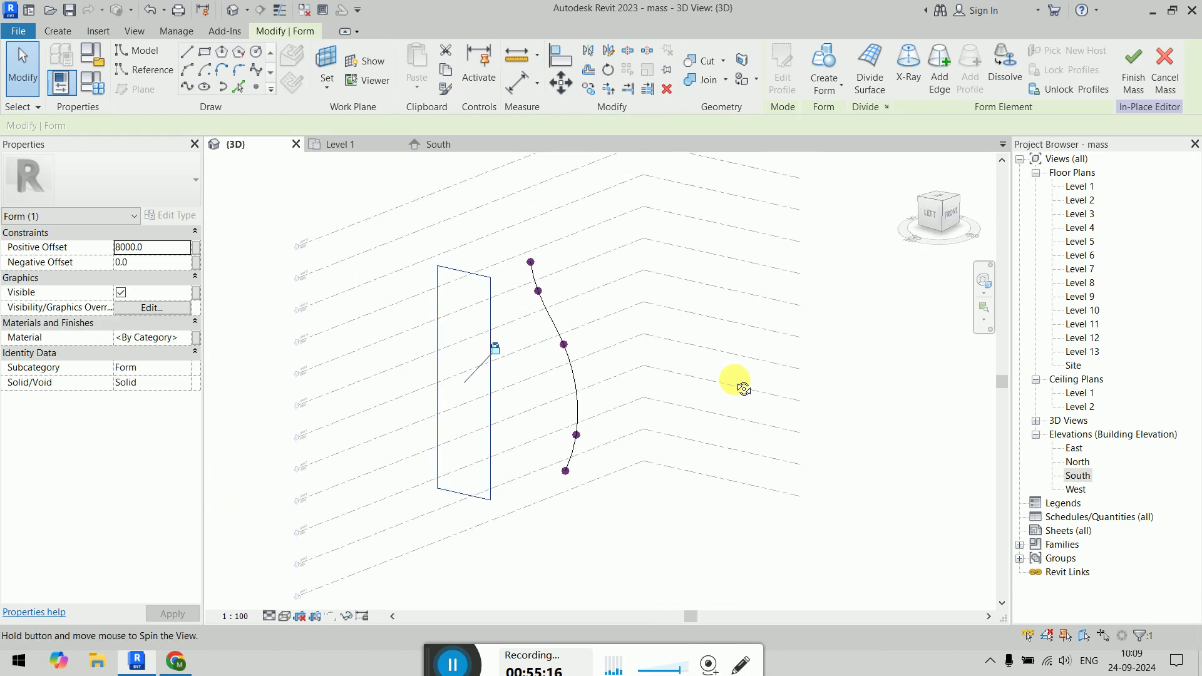
click(724, 343)
key(ctrl+z)
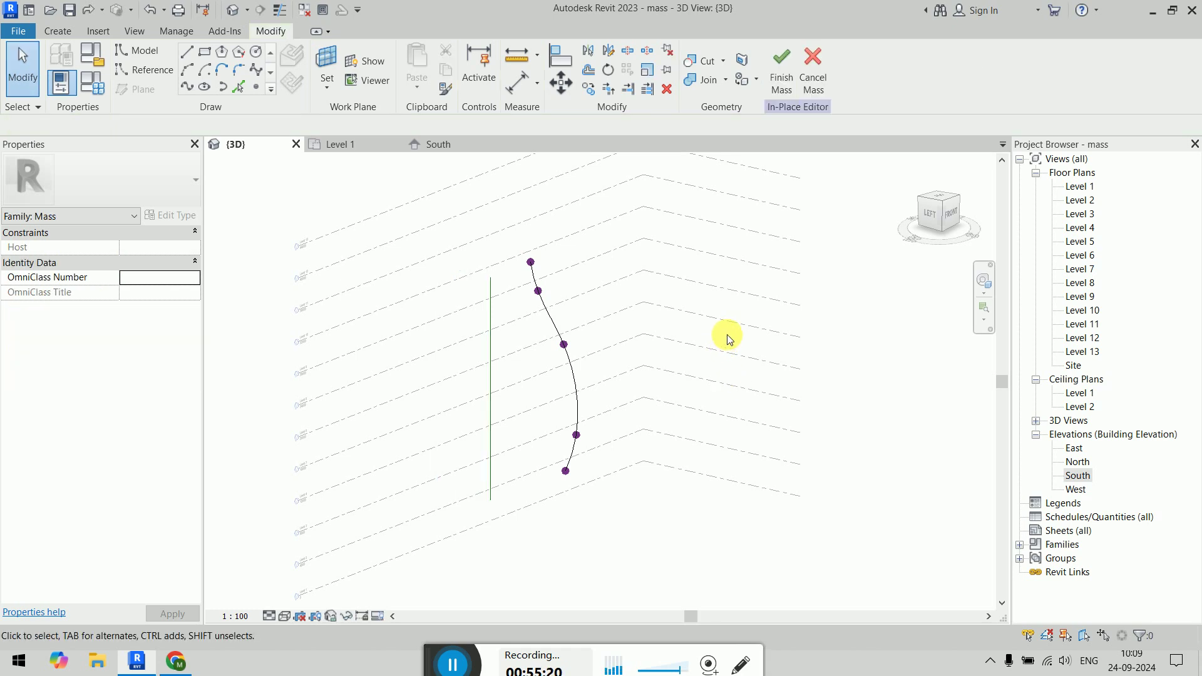
Step: Try to create a solid form from the spline and the vertical reference line together
click(554, 312)
ctrl+click(497, 352)
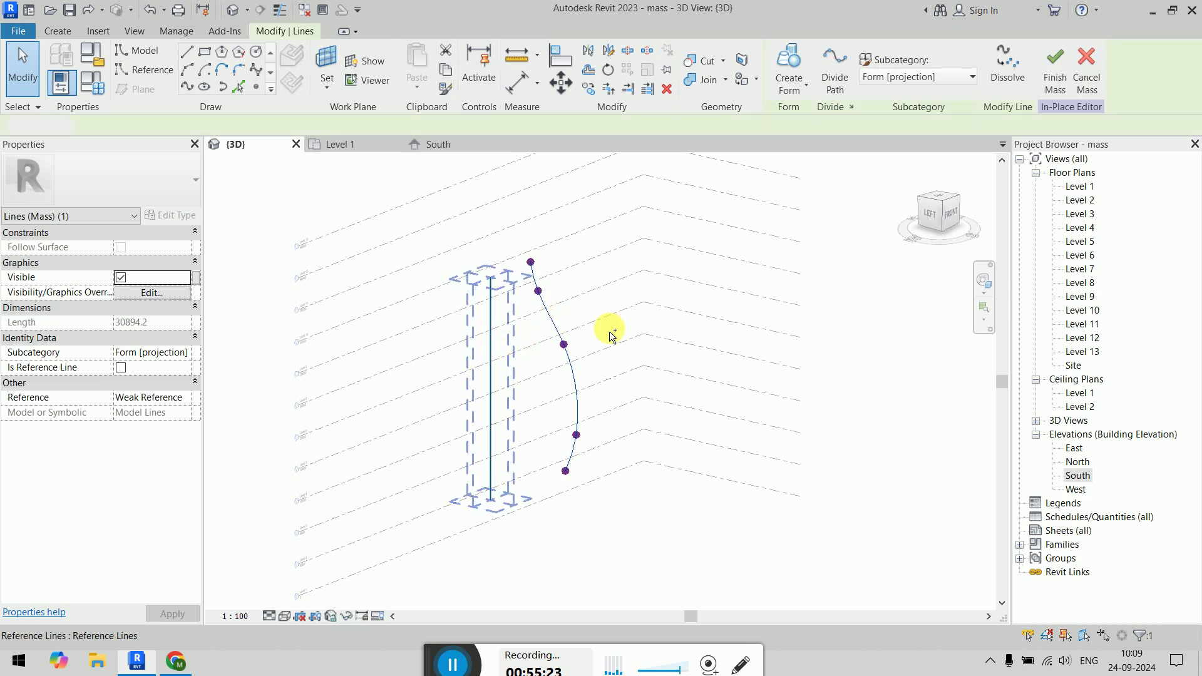
click(776, 101)
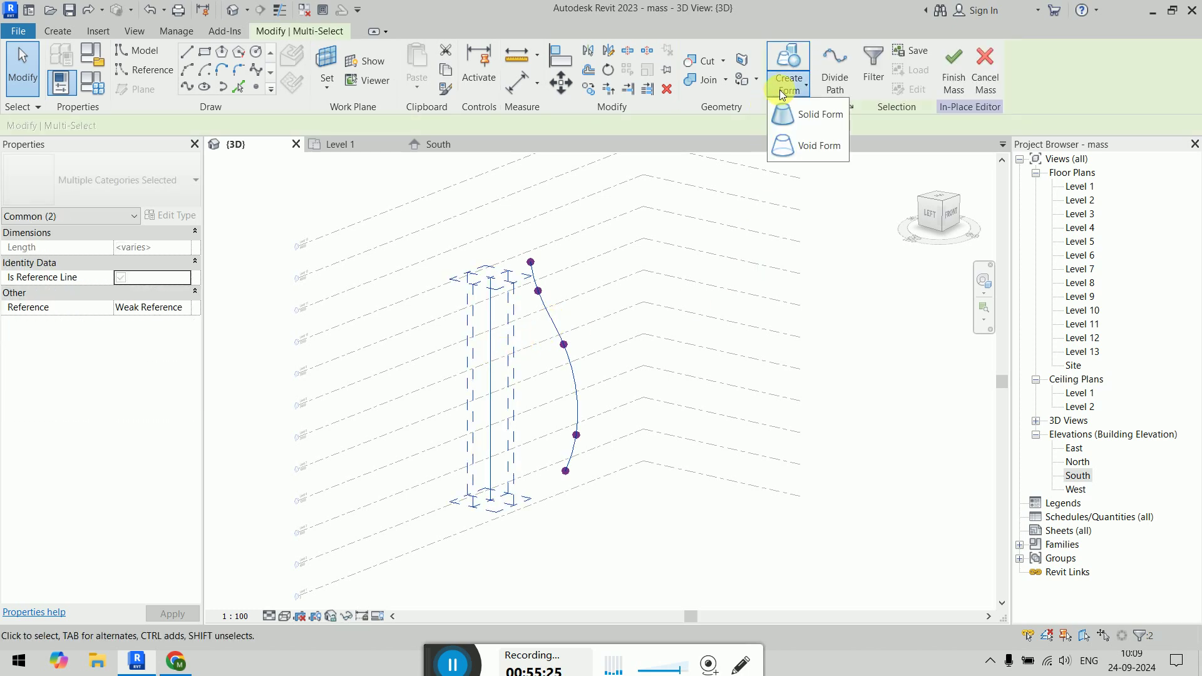
click(801, 114)
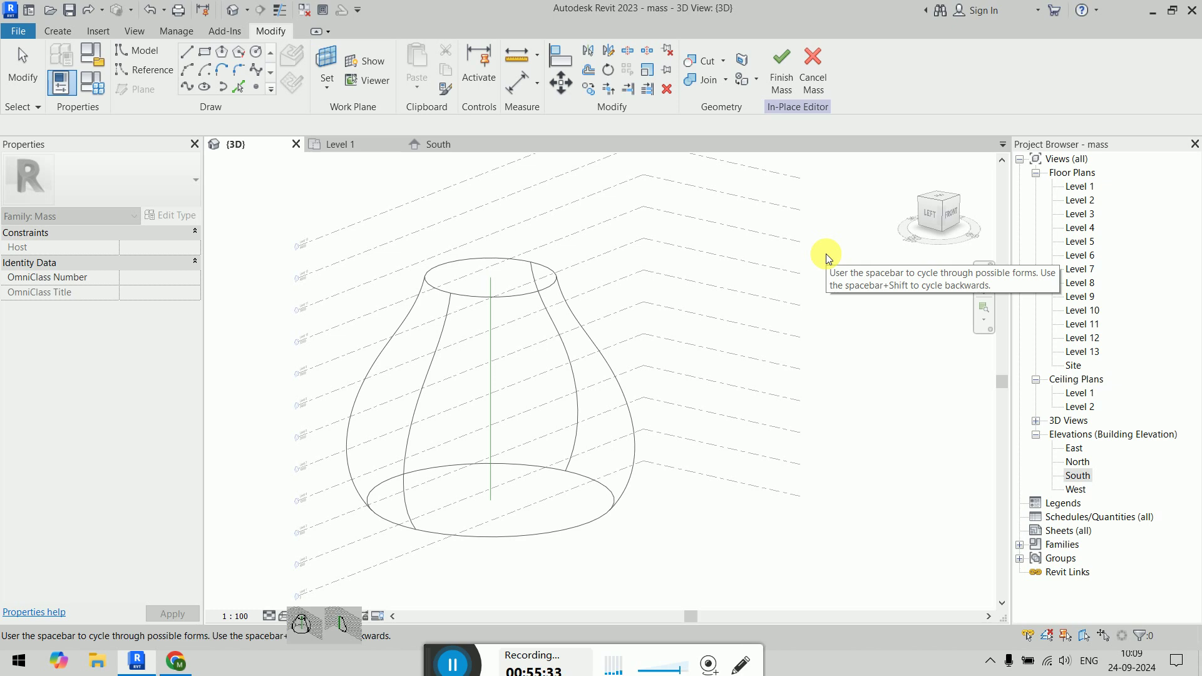
shift+middle_drag(684, 451, 585, 486)
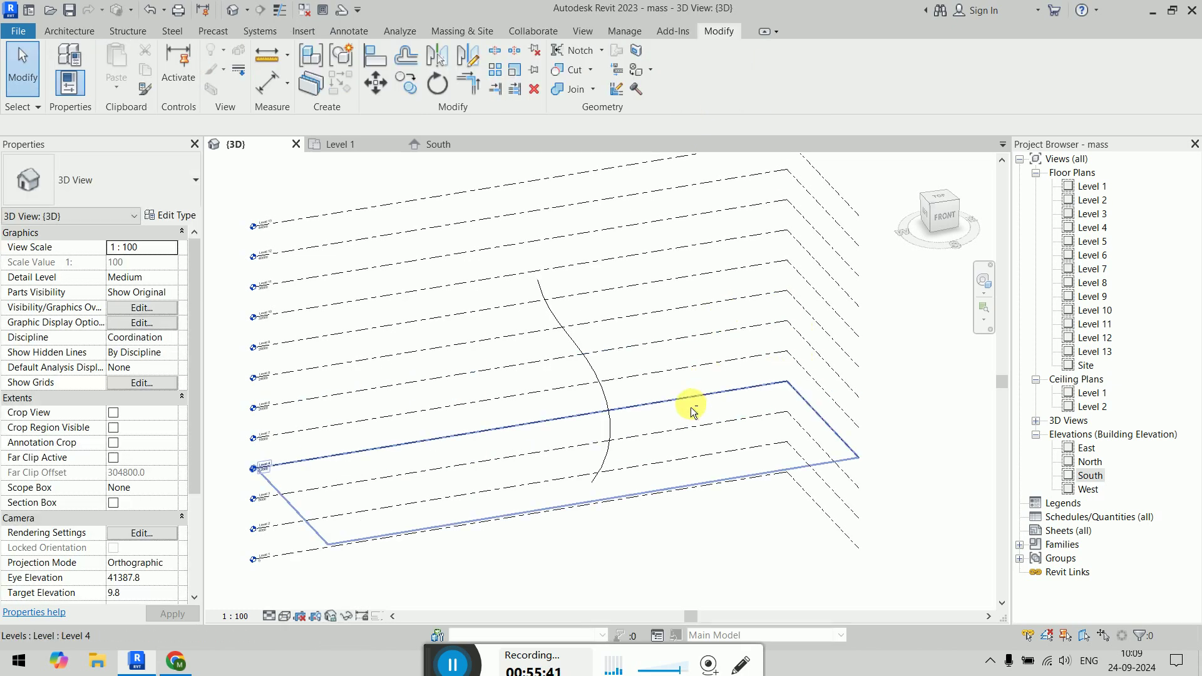
Step: Select the spline mass in the 3D view and reopen it for in-place editing
shift+middle_drag(692, 403, 646, 201)
click(556, 326)
shift+middle_drag(644, 341, 706, 489)
click(682, 74)
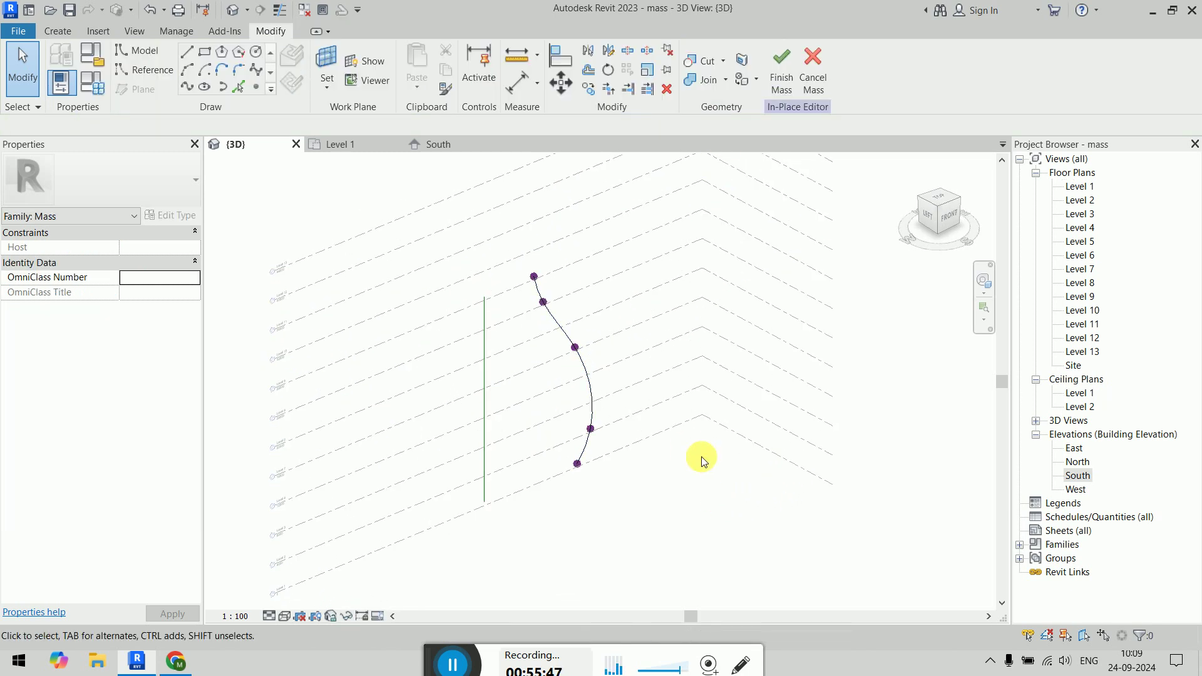
Step: Create a solid form from the spline and the vertical reference line, choosing the full revolved shape
click(557, 322)
ctrl+click(486, 353)
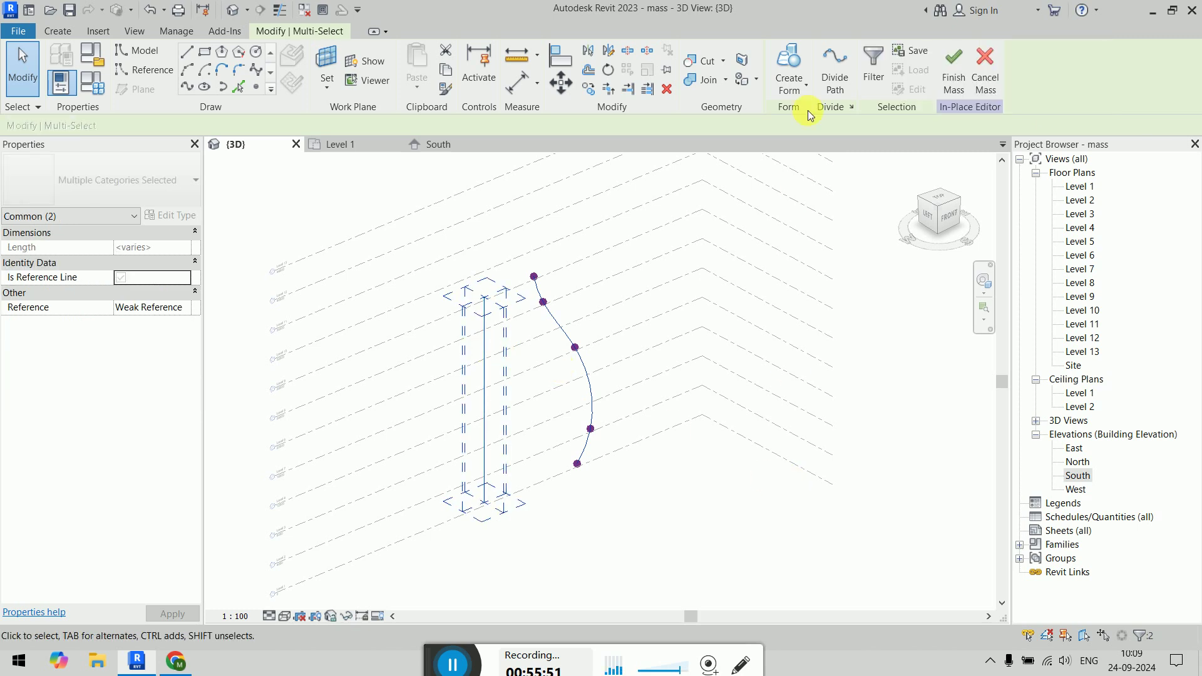
click(790, 85)
click(804, 115)
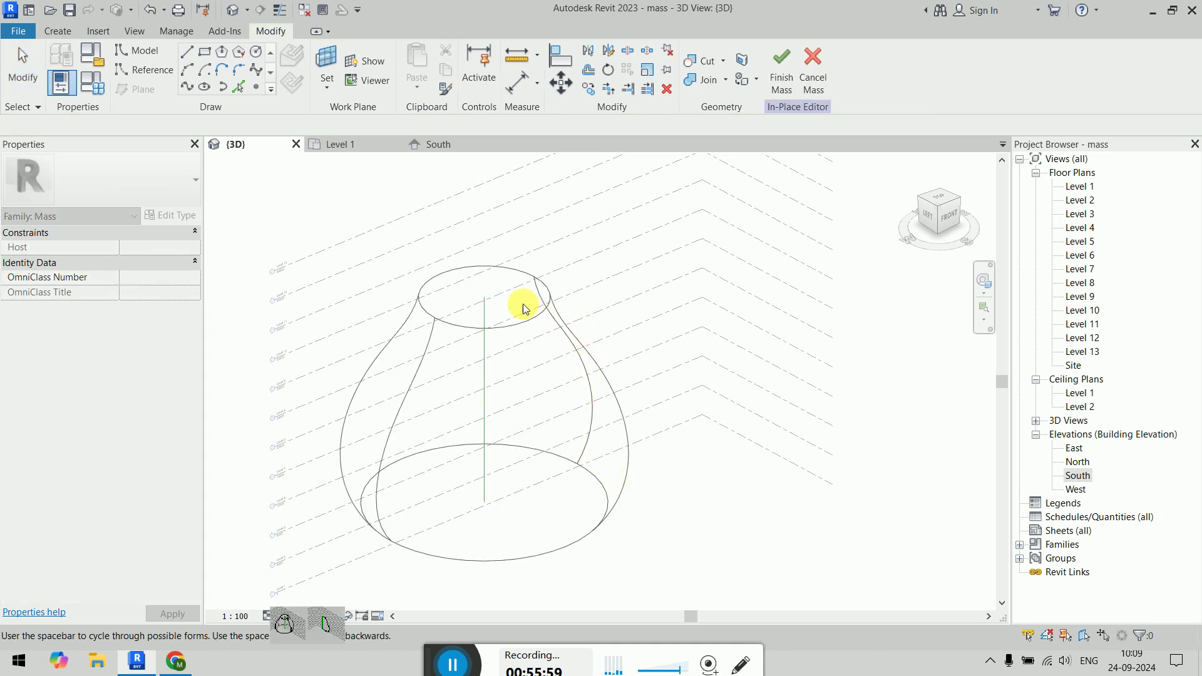
scroll(540, 343, down, 3)
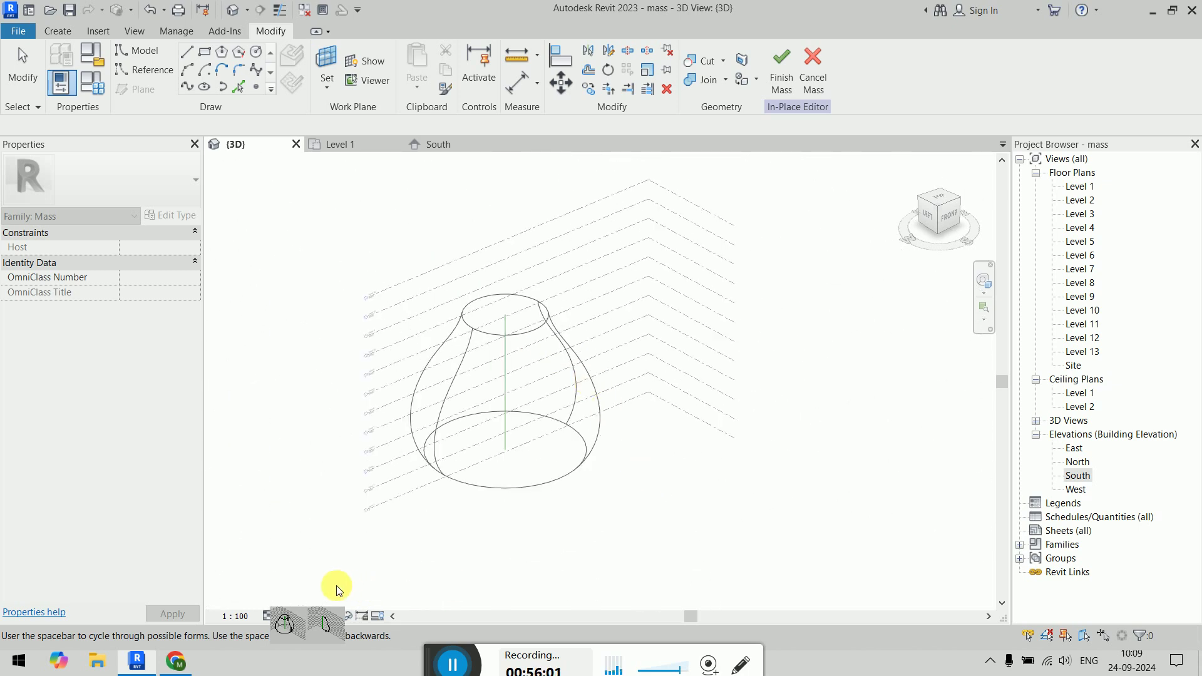
click(286, 624)
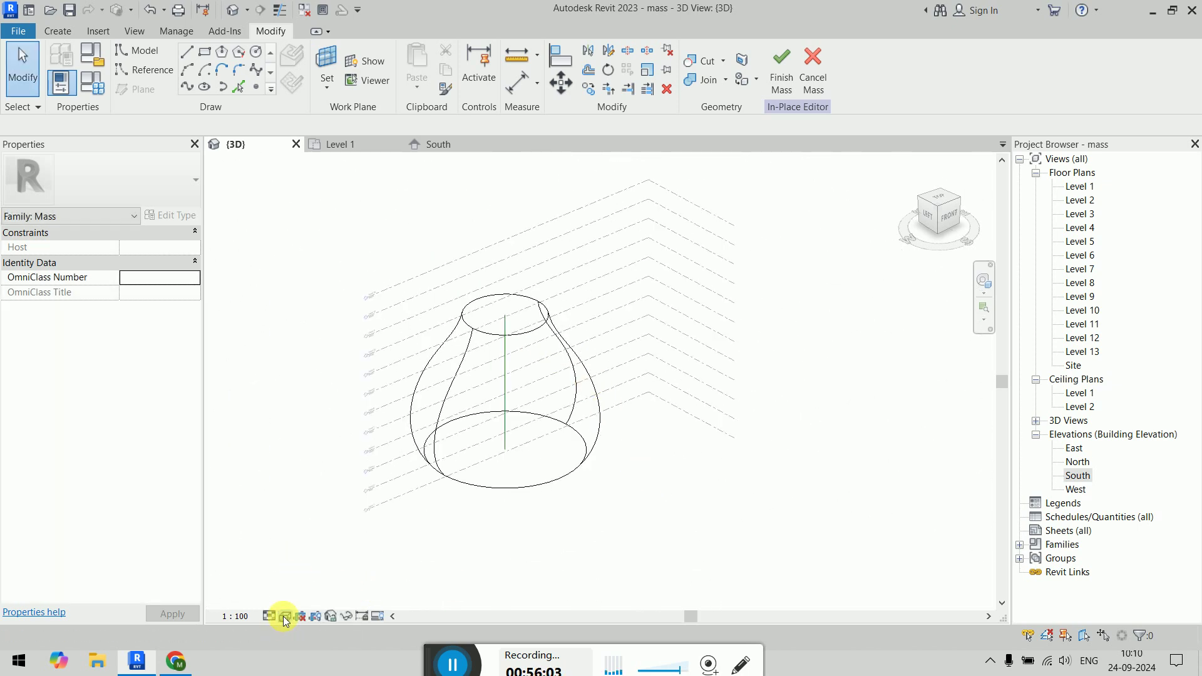
Step: Display the revolved form with evenly colored surfaces and set the 3D view's detail level to Fine
click(285, 616)
click(295, 567)
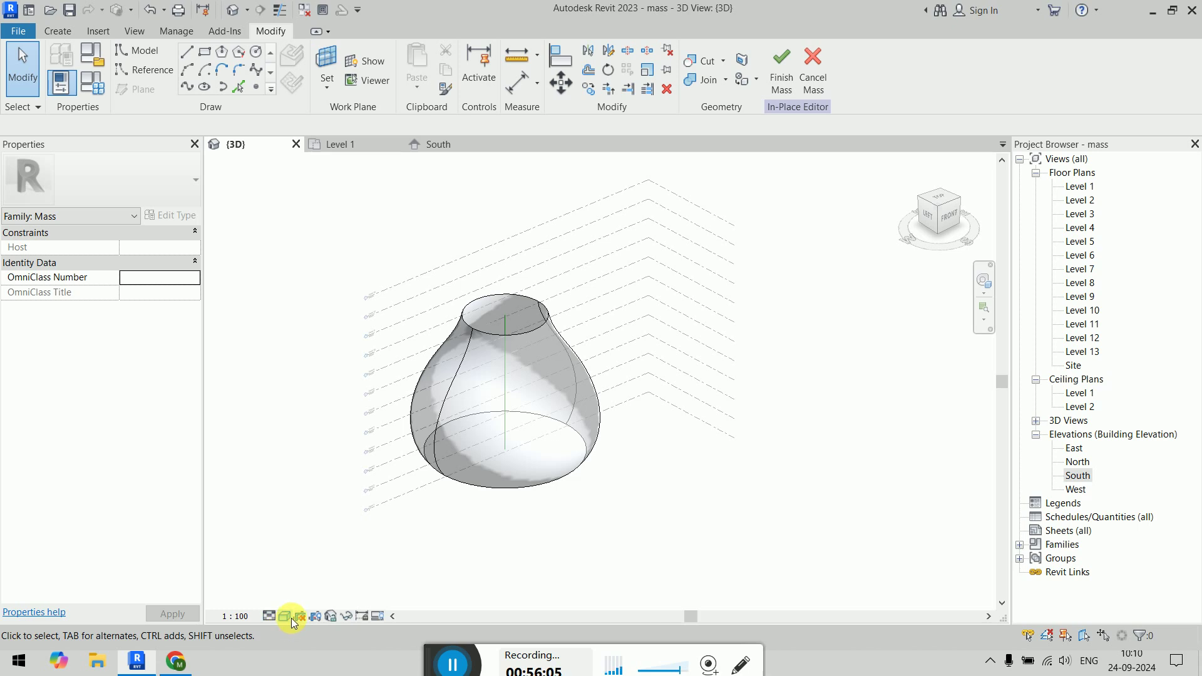
click(287, 617)
click(313, 585)
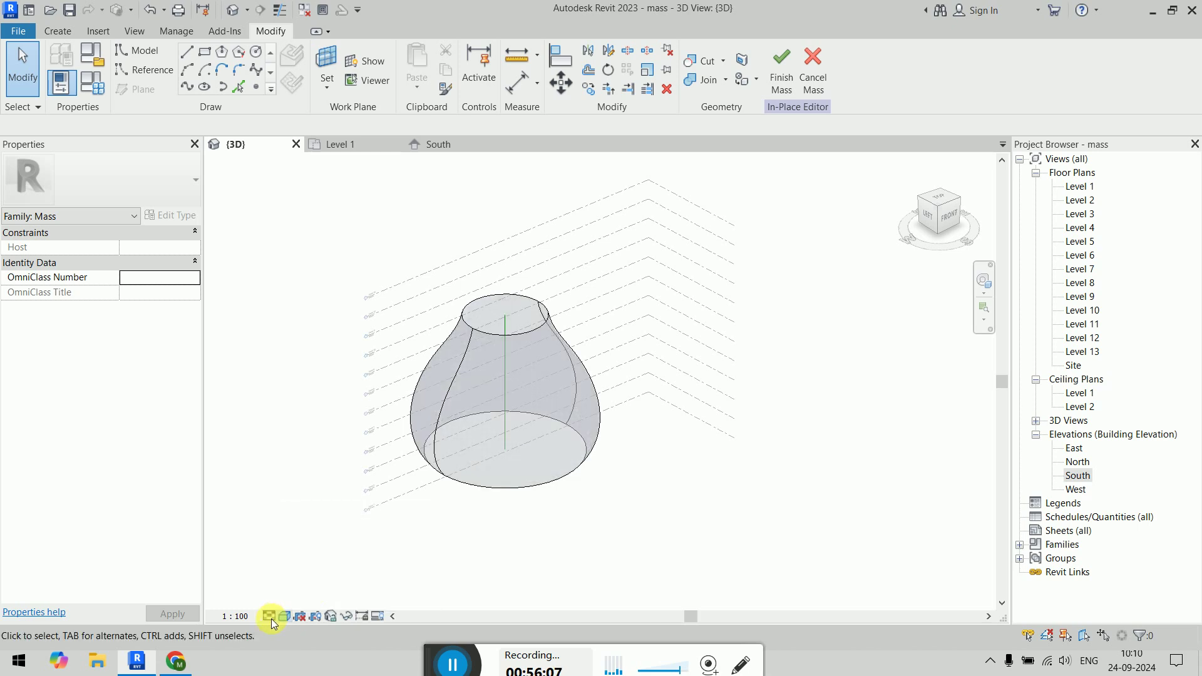
click(272, 619)
click(277, 598)
Step: Finish the revolved in-place mass and select it to examine it from the front
scroll(529, 482, up, 3)
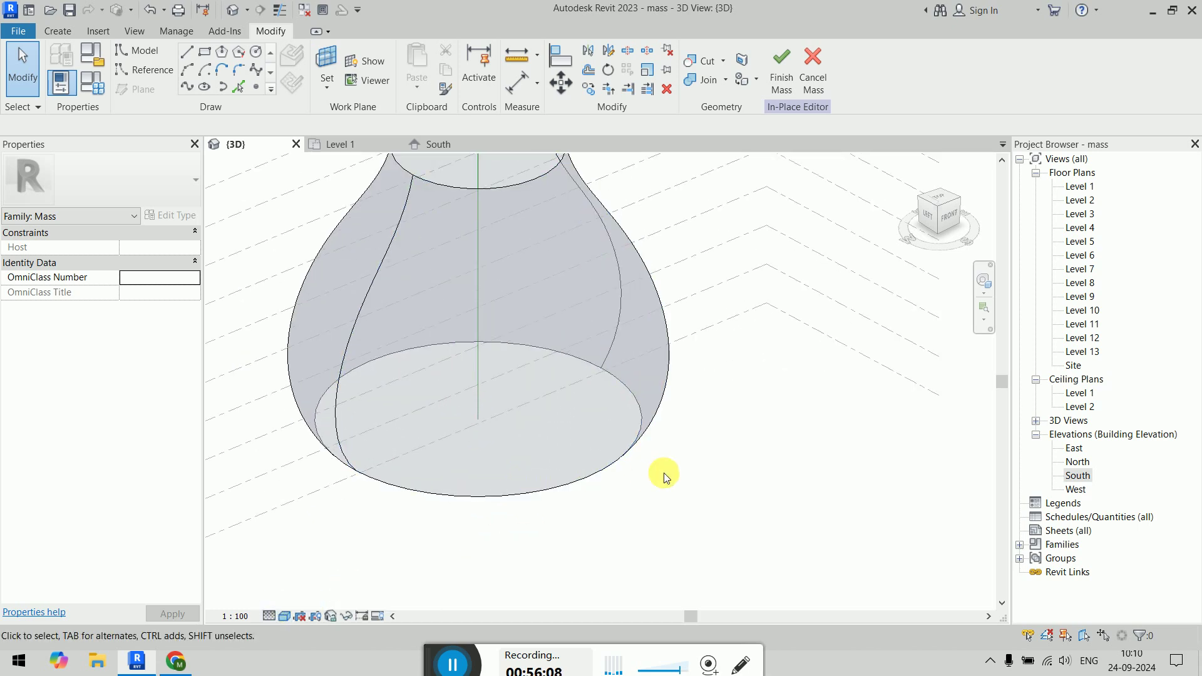
scroll(707, 477, down, 3)
click(628, 362)
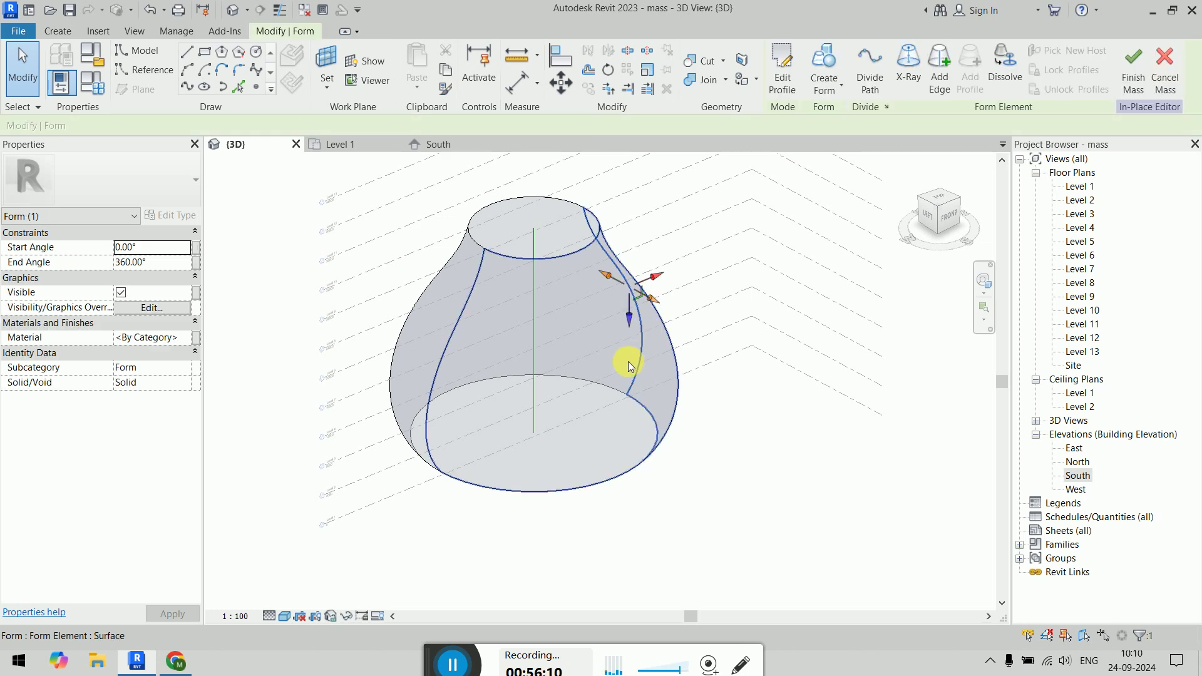
click(845, 509)
click(780, 70)
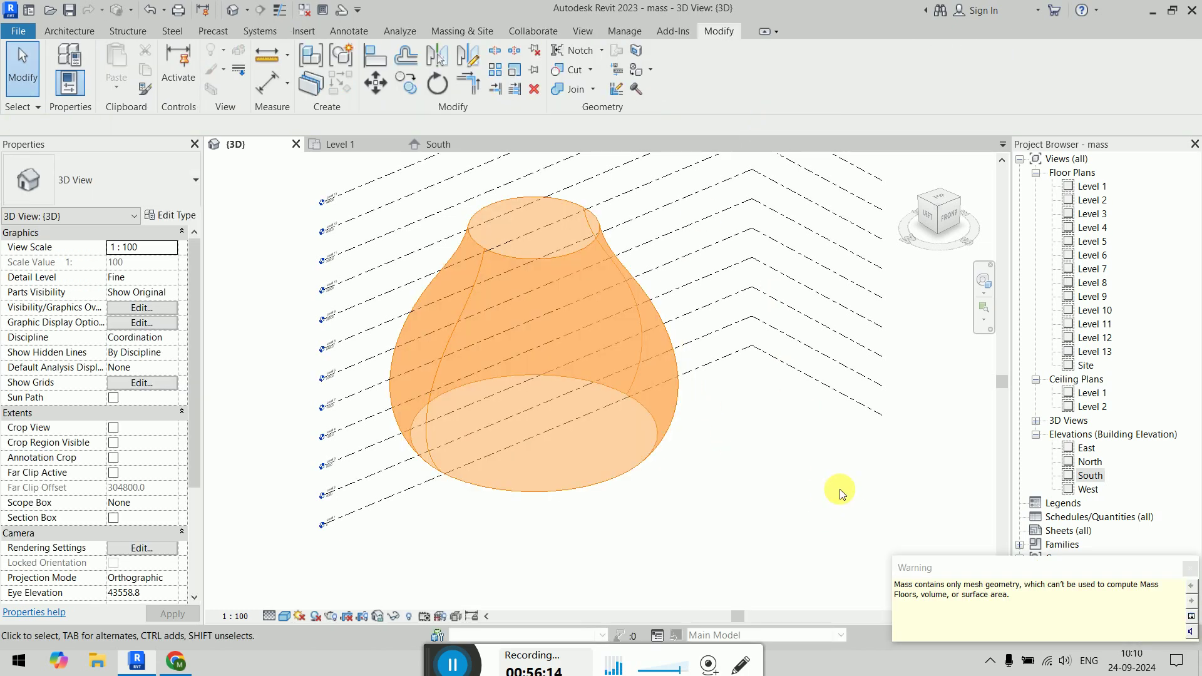
click(600, 426)
shift+middle_drag(759, 512, 659, 468)
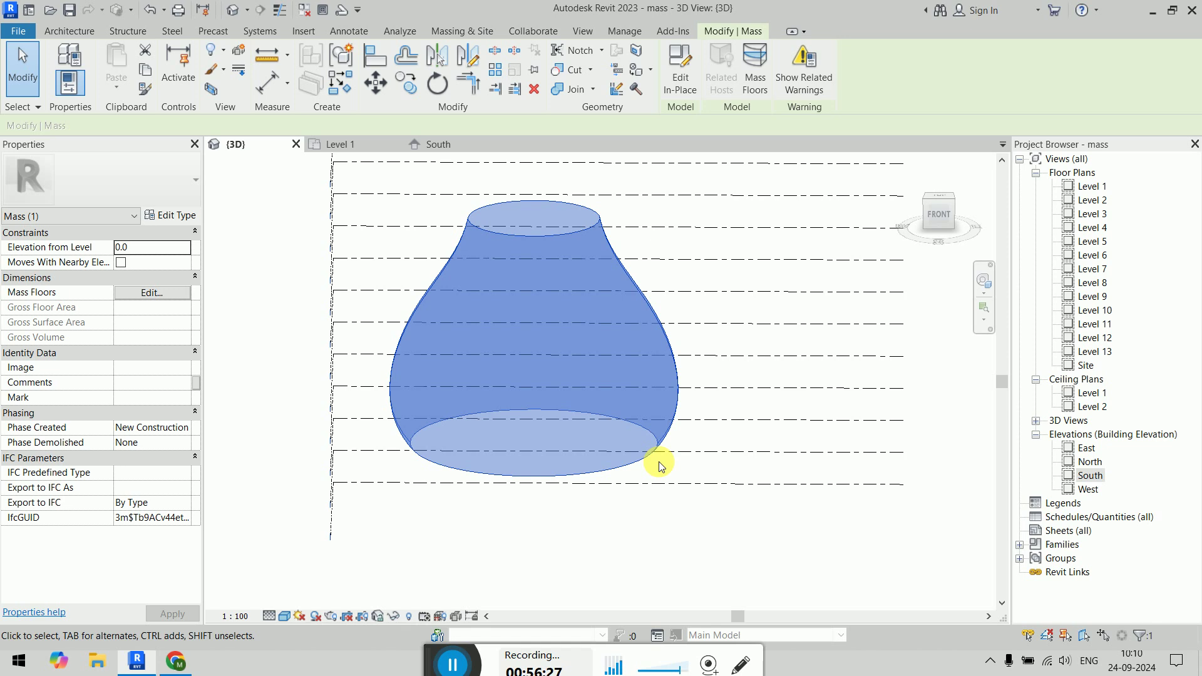
Step: Return to in-place editing and undo the display changes and the solid form, back to the spline and reference line
click(680, 69)
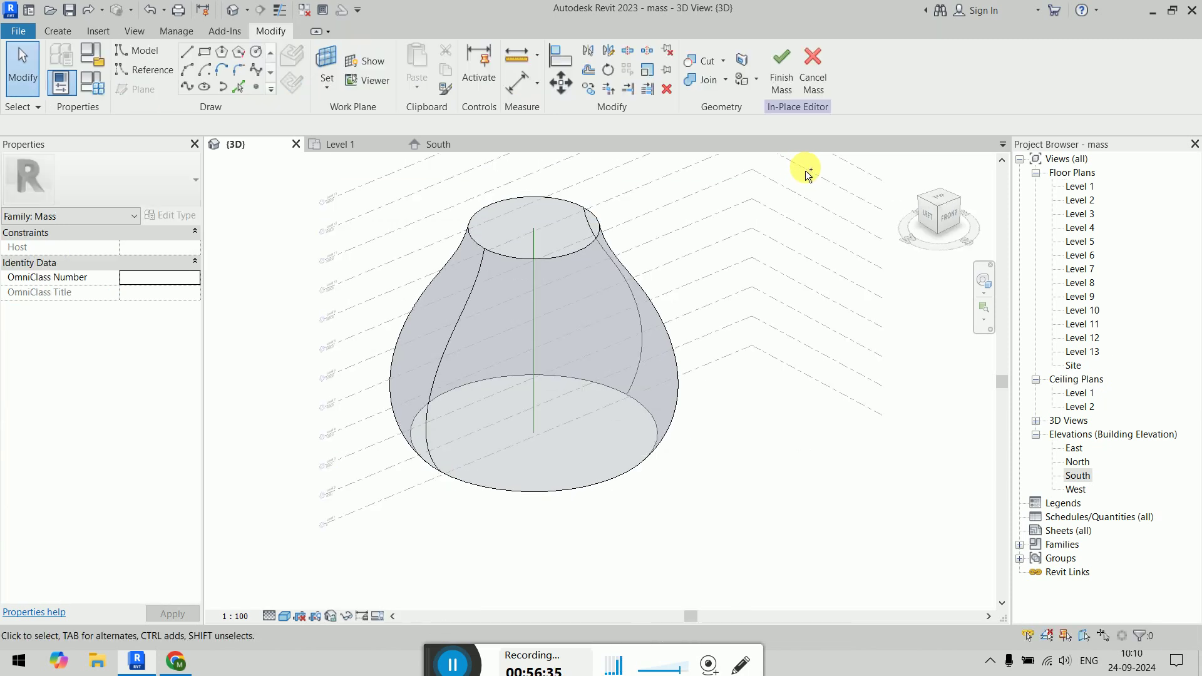
middle_click(806, 167)
middle_click(806, 167)
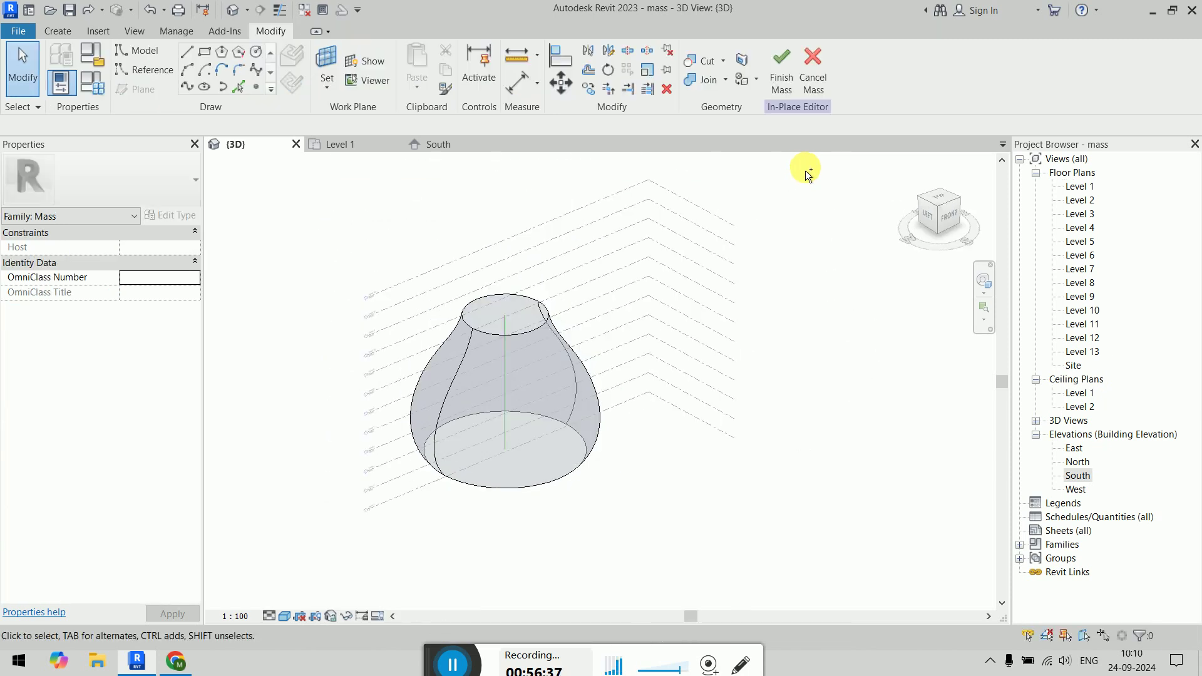
key(s)
key(d)
key(w)
key(f)
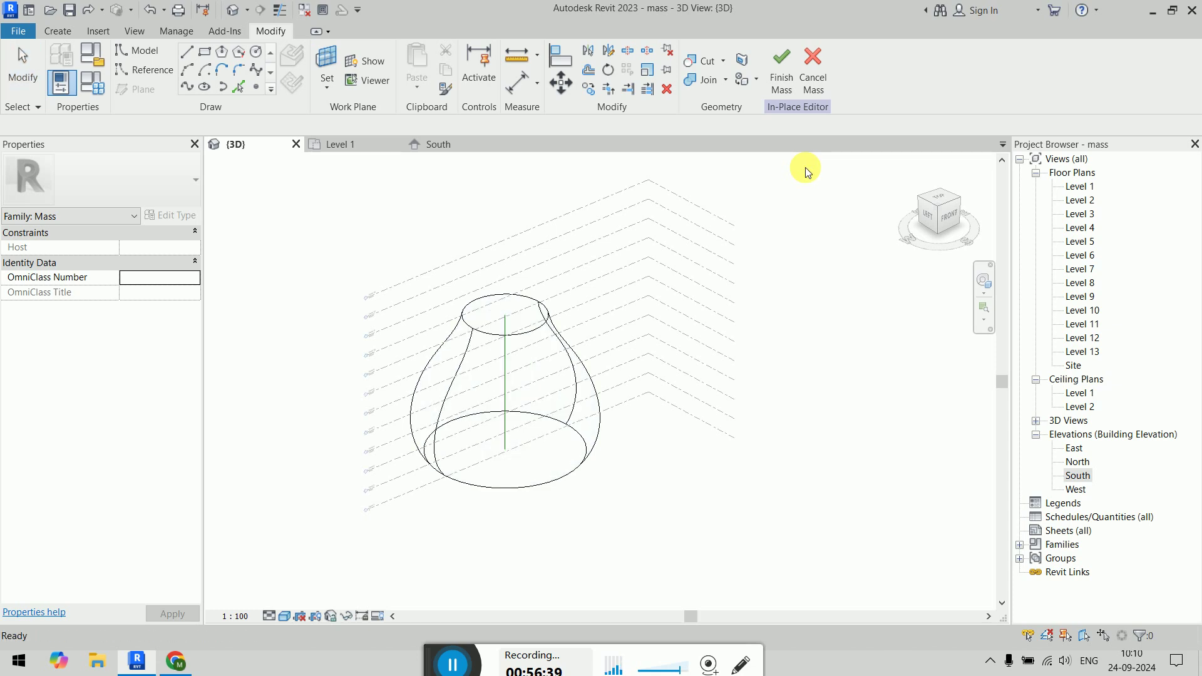
key(ctrl+z)
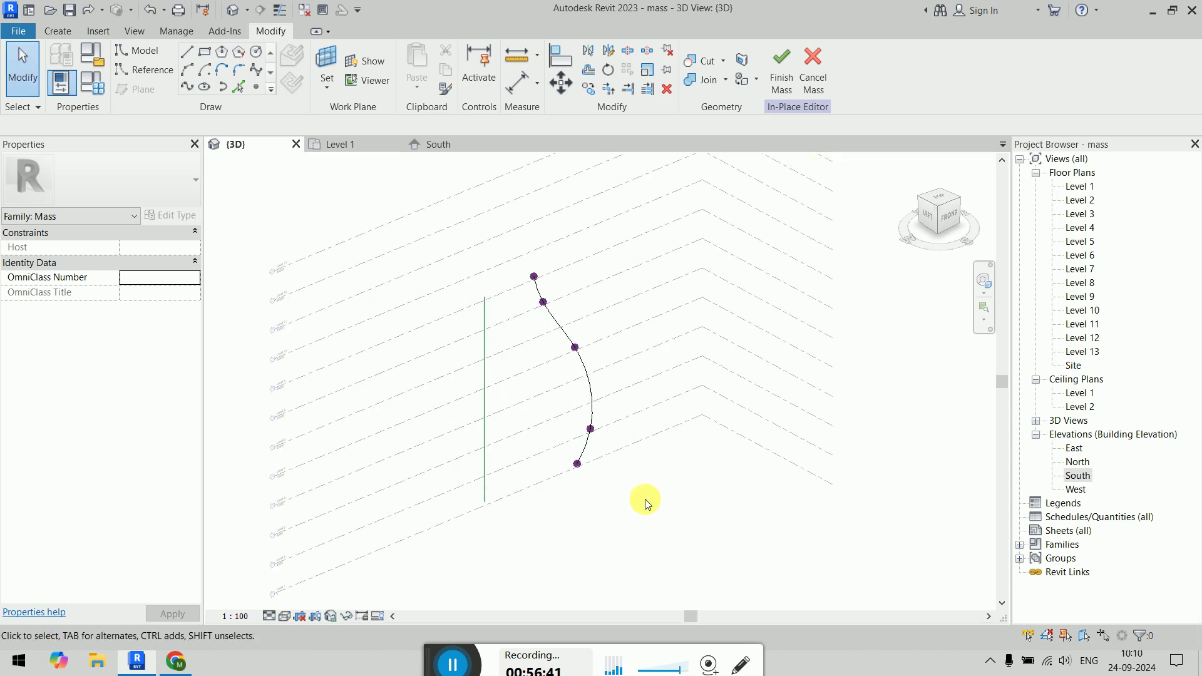
Step: Recreate the solid form from the spline and the vertical reference line, using the full revolved option
shift+middle_drag(646, 505, 692, 452)
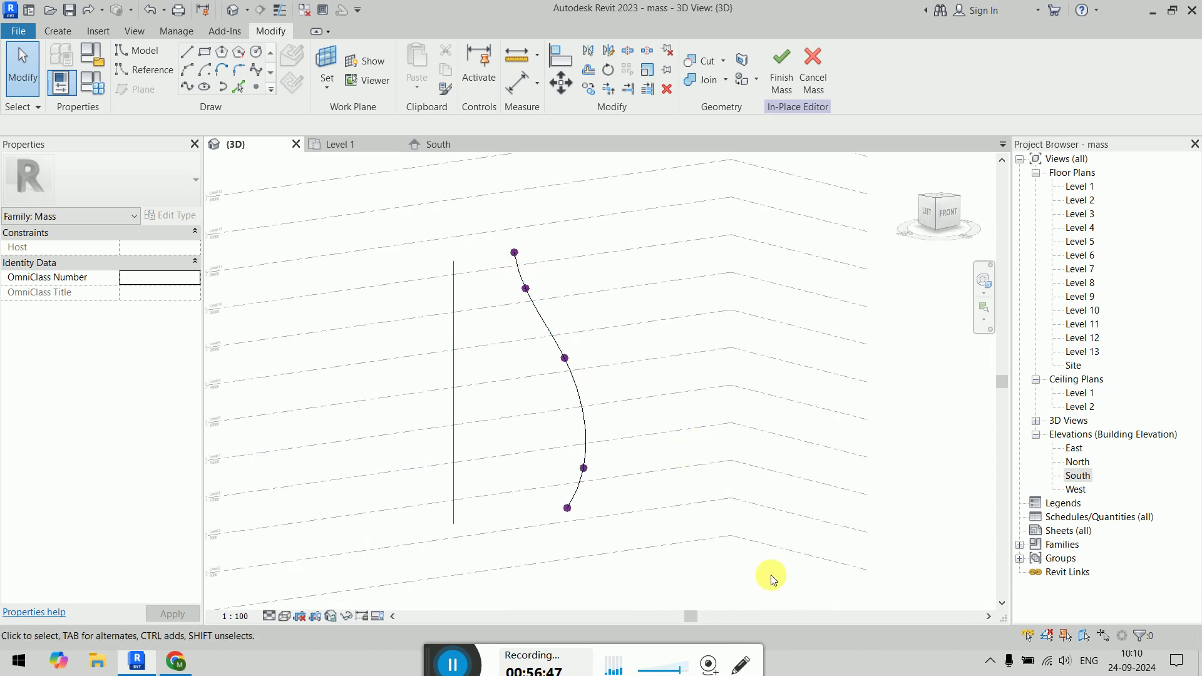
click(543, 322)
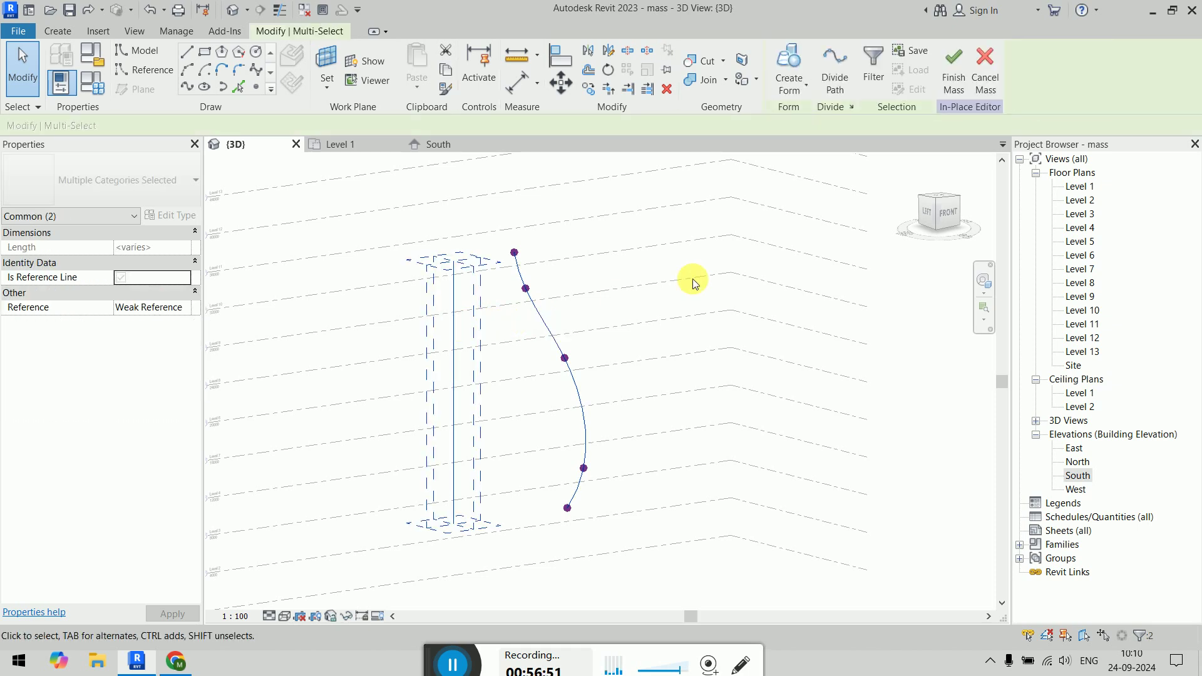
click(790, 85)
click(815, 117)
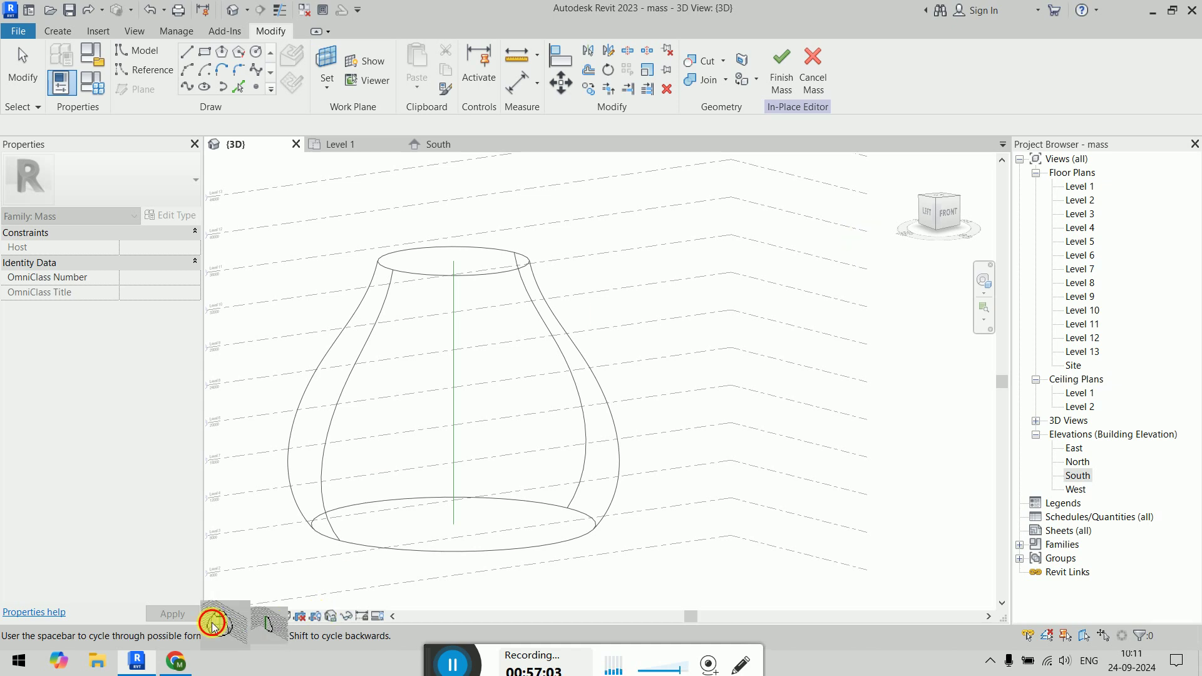
key(Escape)
Step: Set the detail level to Fine with evenly colored surfaces and inspect the revolved form from above and the side
click(270, 620)
click(284, 621)
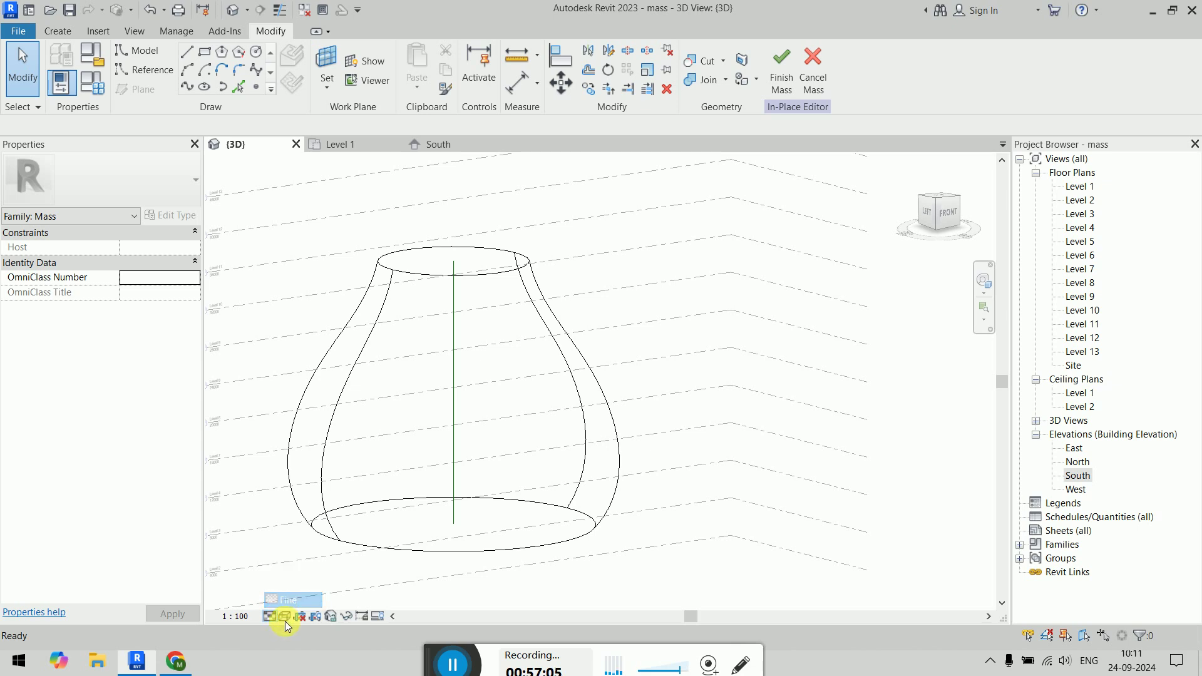
click(284, 621)
click(333, 586)
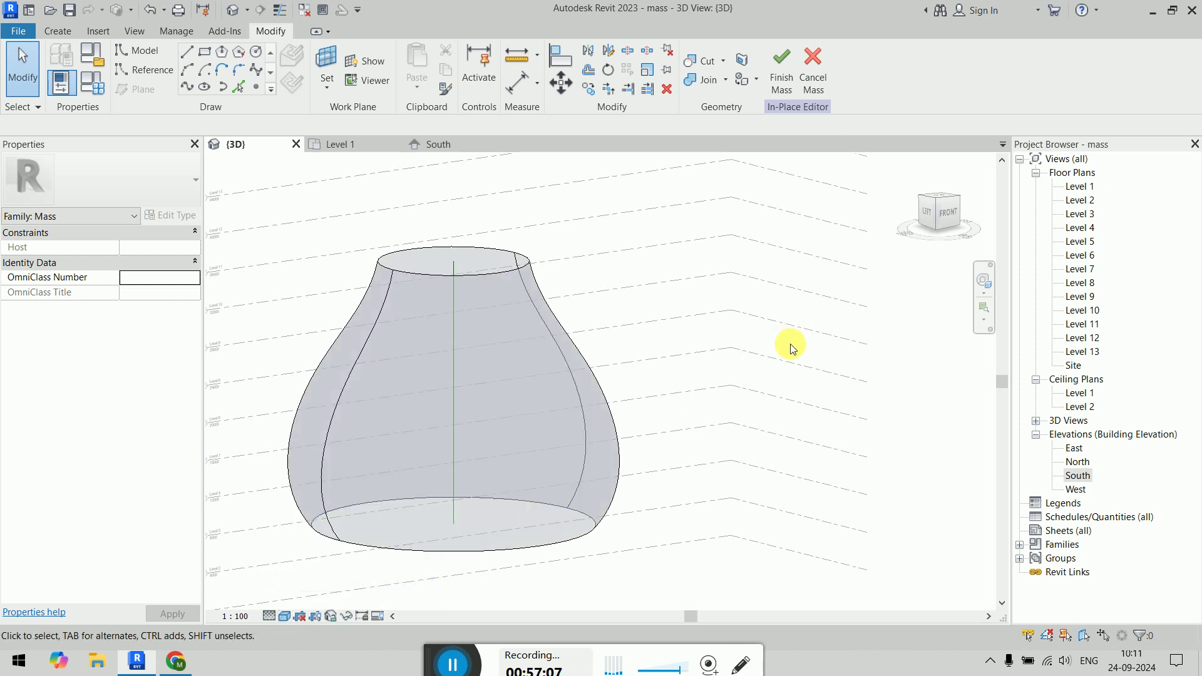
mouse_move(679, 301)
middle_down()
mouse_move(819, 255)
mouse_move(773, 303)
mouse_move(810, 570)
middle_up()
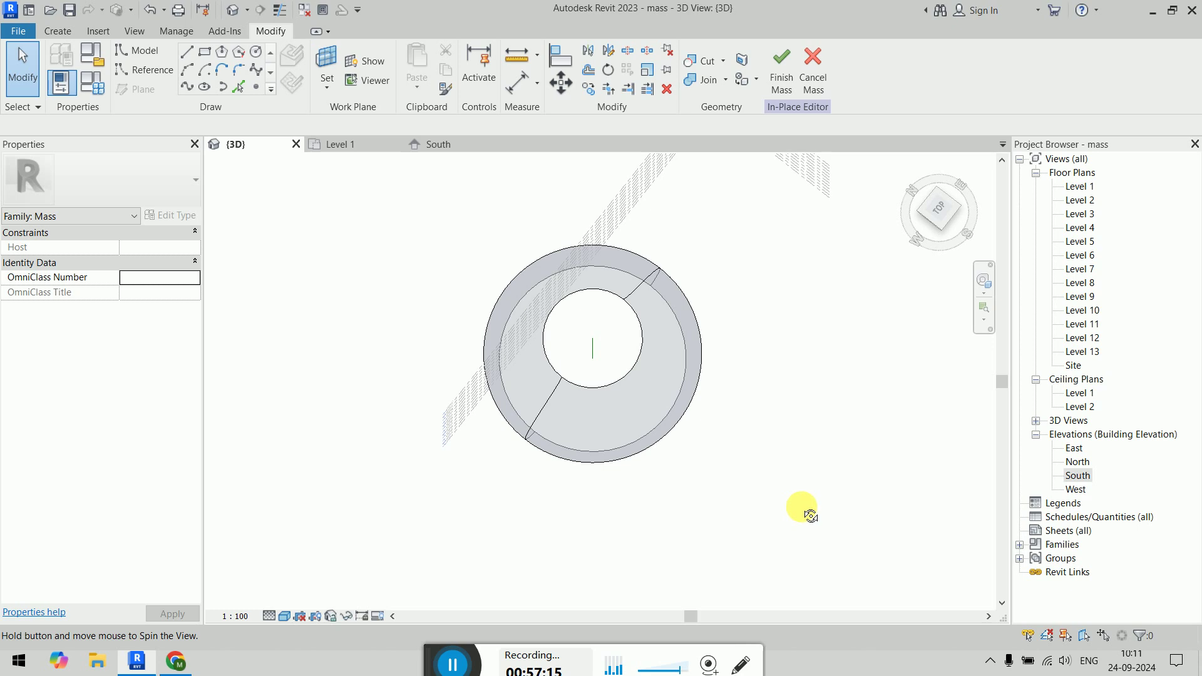
shift+middle_drag(800, 539, 815, 383)
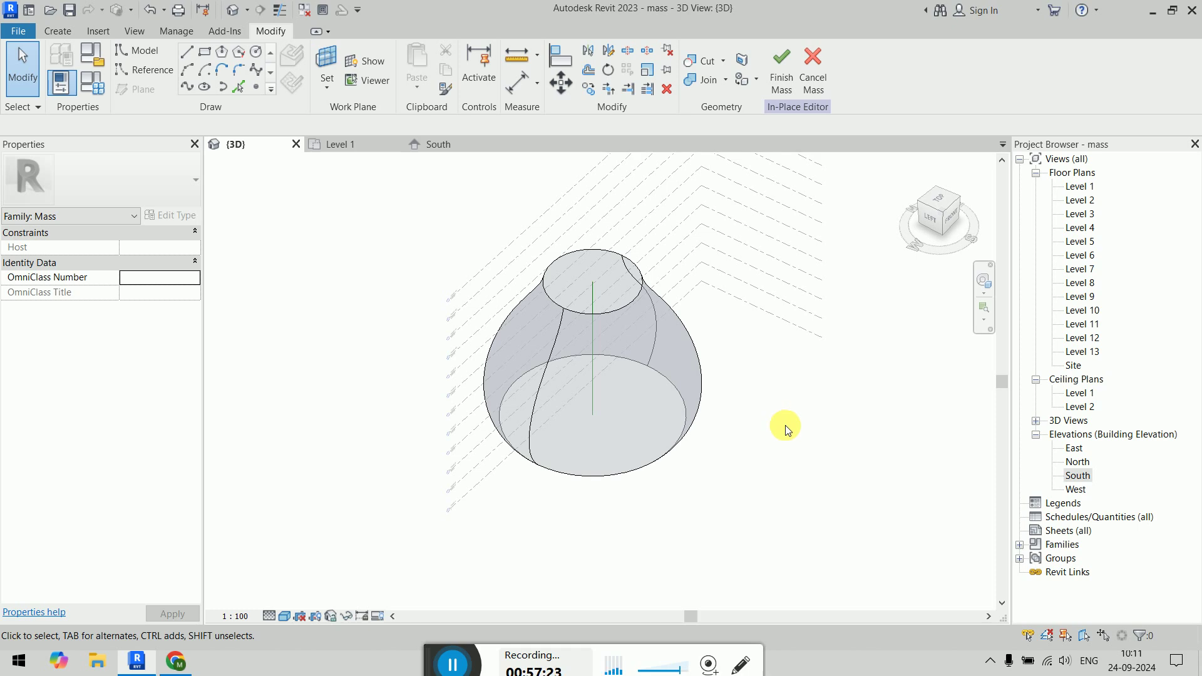
Step: Undo the solid form back to the spline and vertical reference line, and open the South elevation
key(ctrl+z)
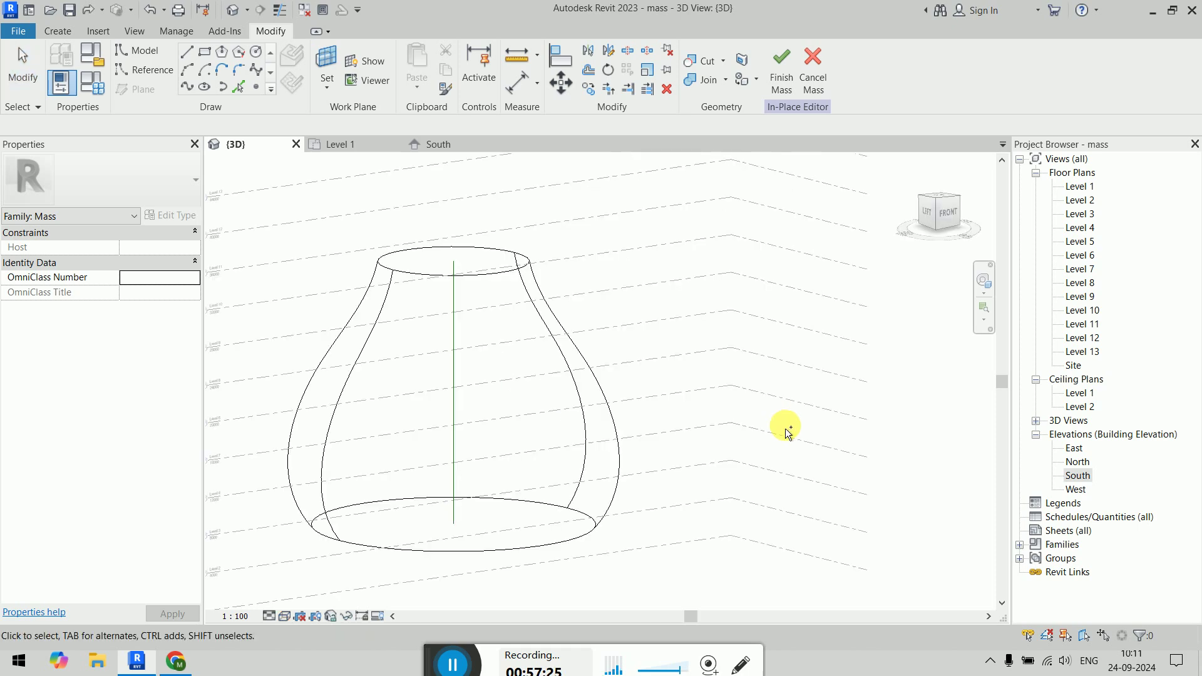
key(ctrl+z)
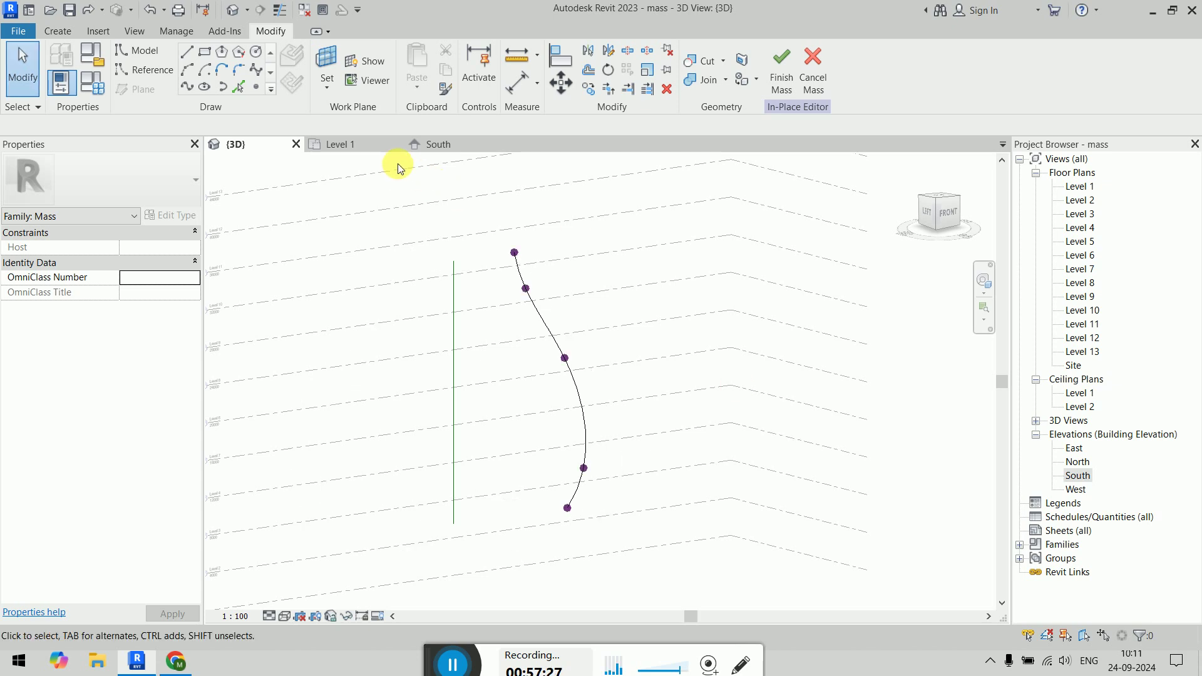
click(431, 147)
scroll(528, 200, up, 2)
click(60, 31)
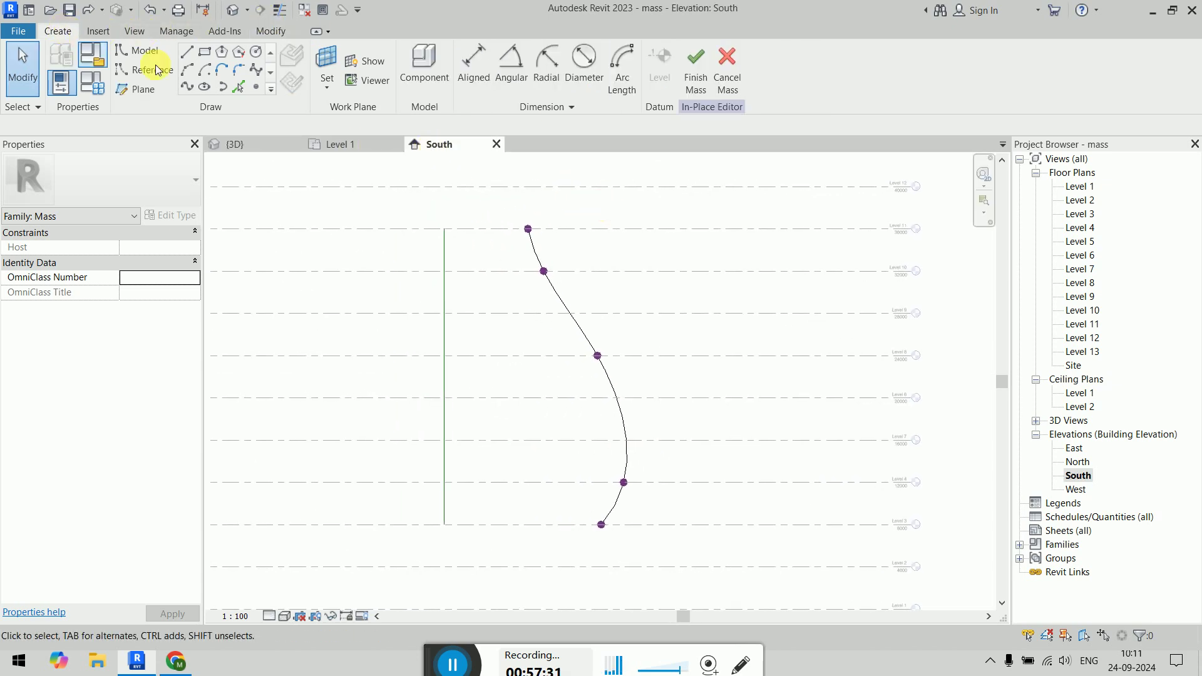
Step: Draw straight spline lines from the curve's upper end along Level 11 to the reference line, and down the reference line's full height
click(535, 248)
click(636, 260)
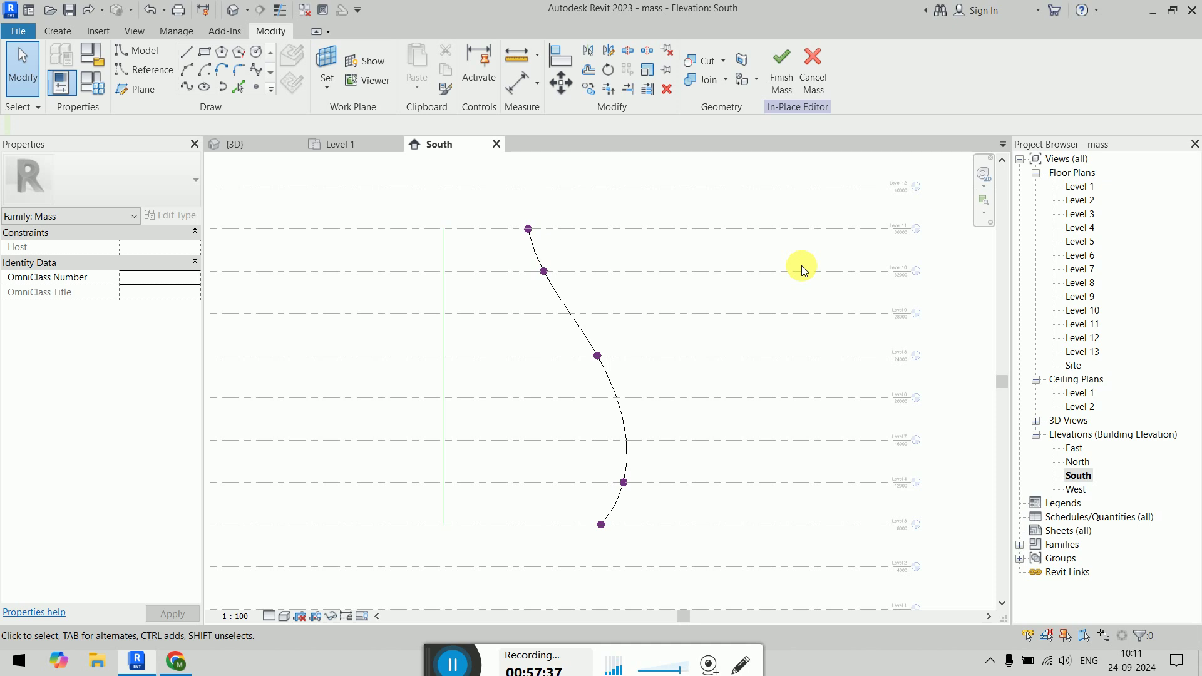
click(537, 251)
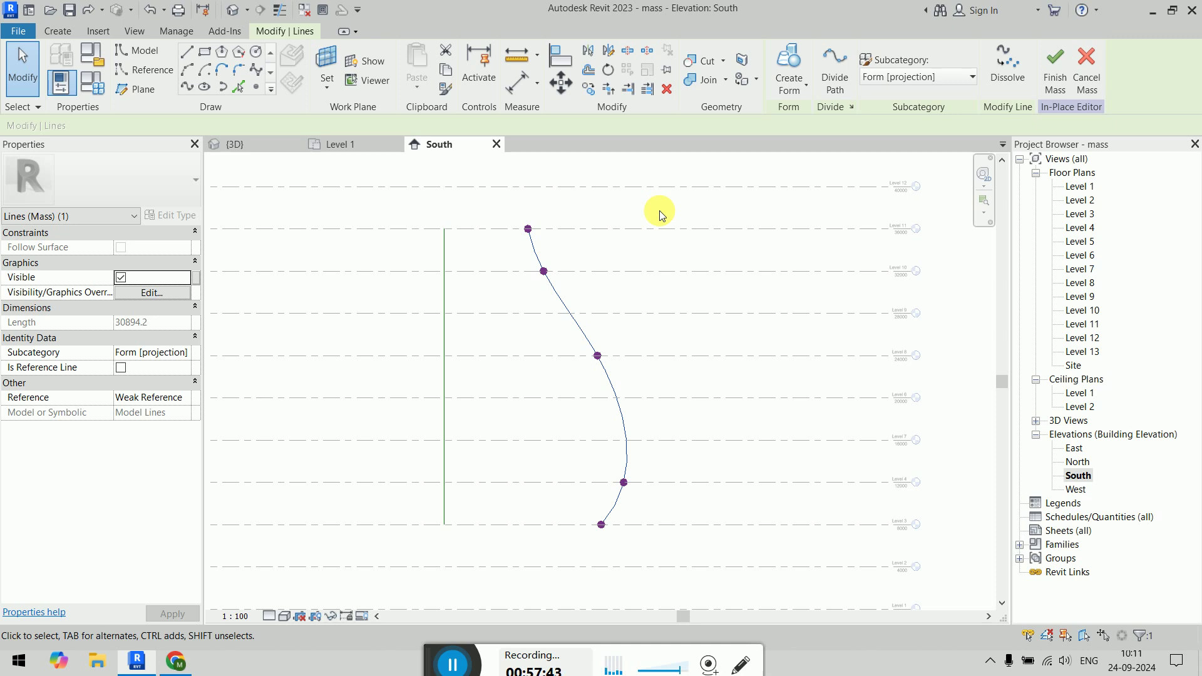
click(188, 88)
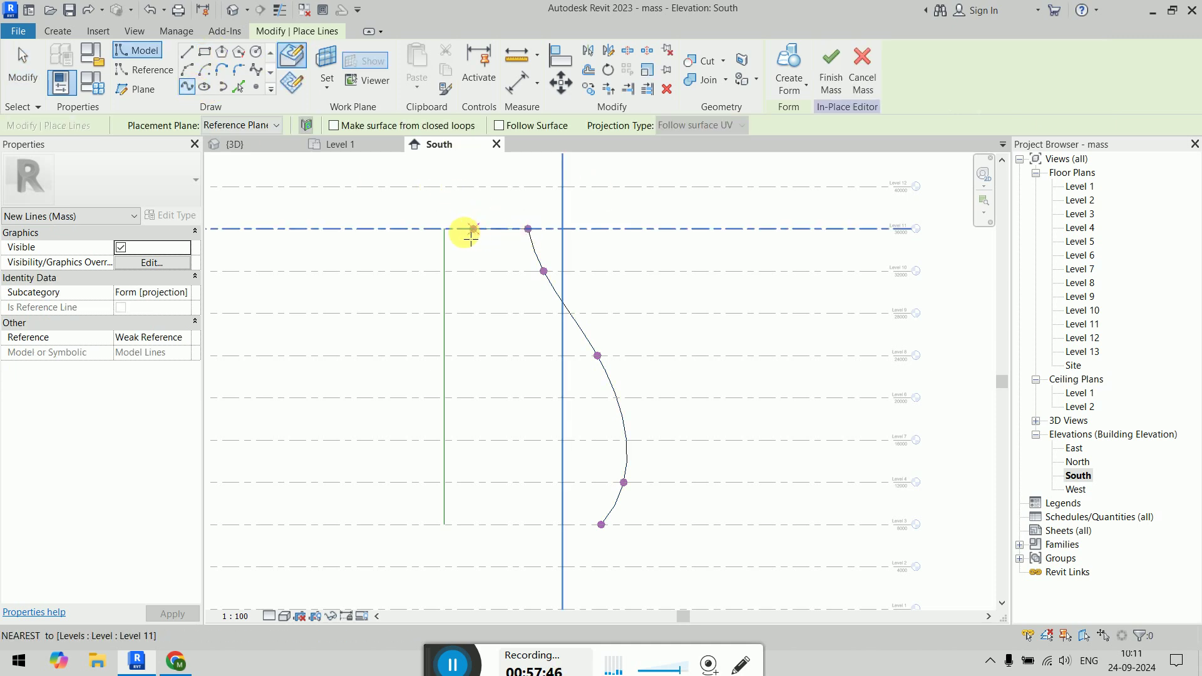
click(445, 229)
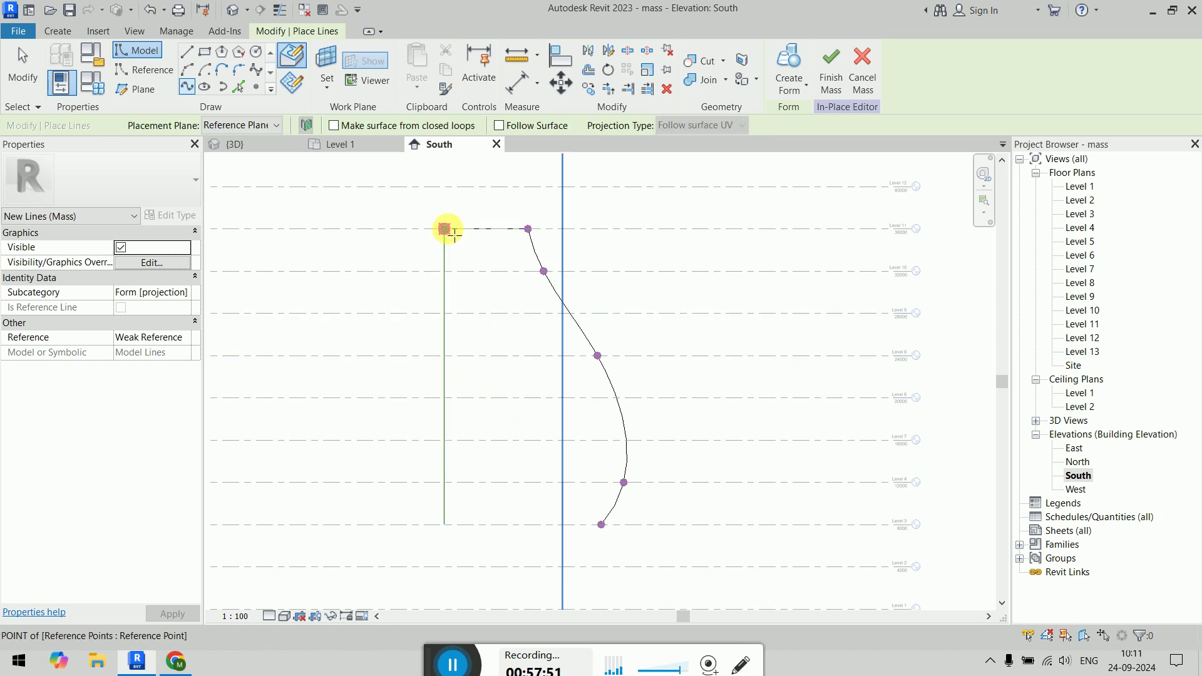
click(444, 525)
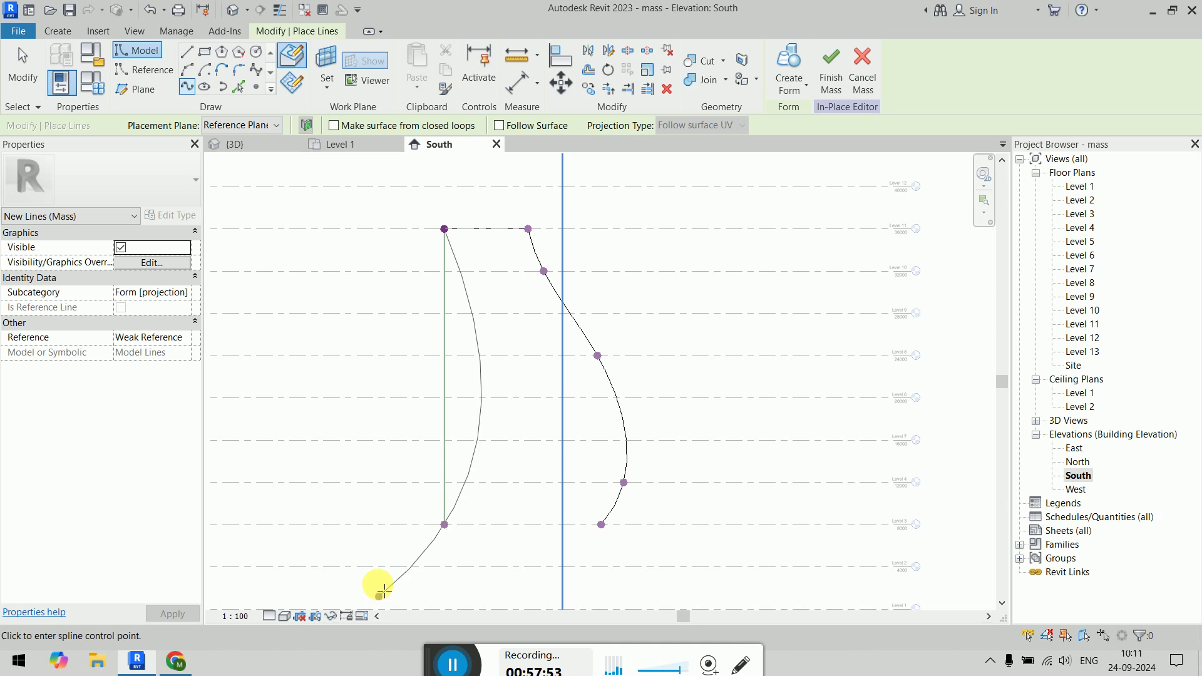
key(Escape)
key(Escape)
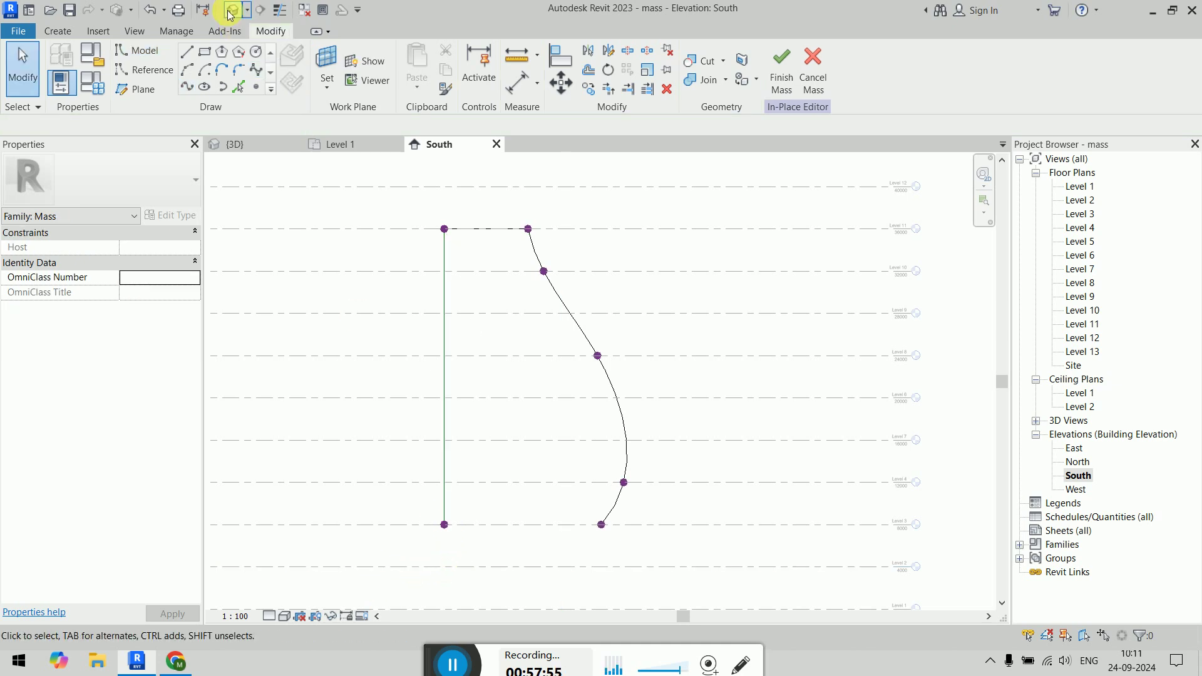
Step: Draw a straight spline line from the reference line's lower end to the curve's lower end, and return to the 3D view
click(186, 86)
click(444, 525)
click(601, 524)
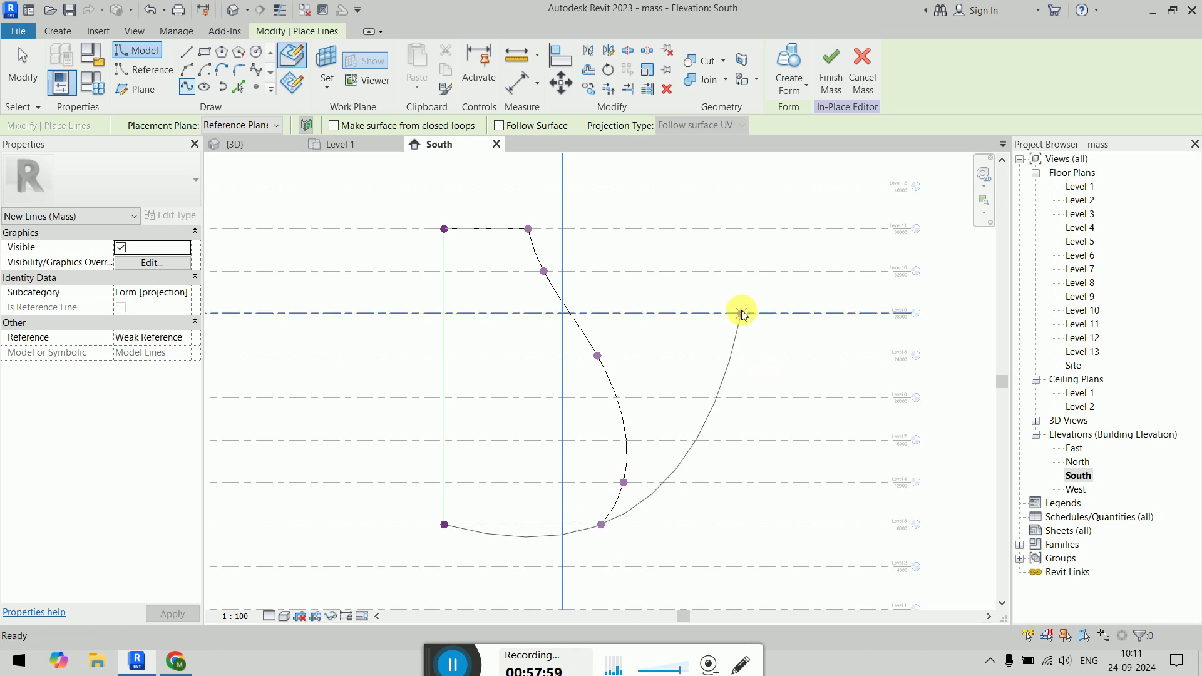
key(Escape)
key(Escape)
click(260, 143)
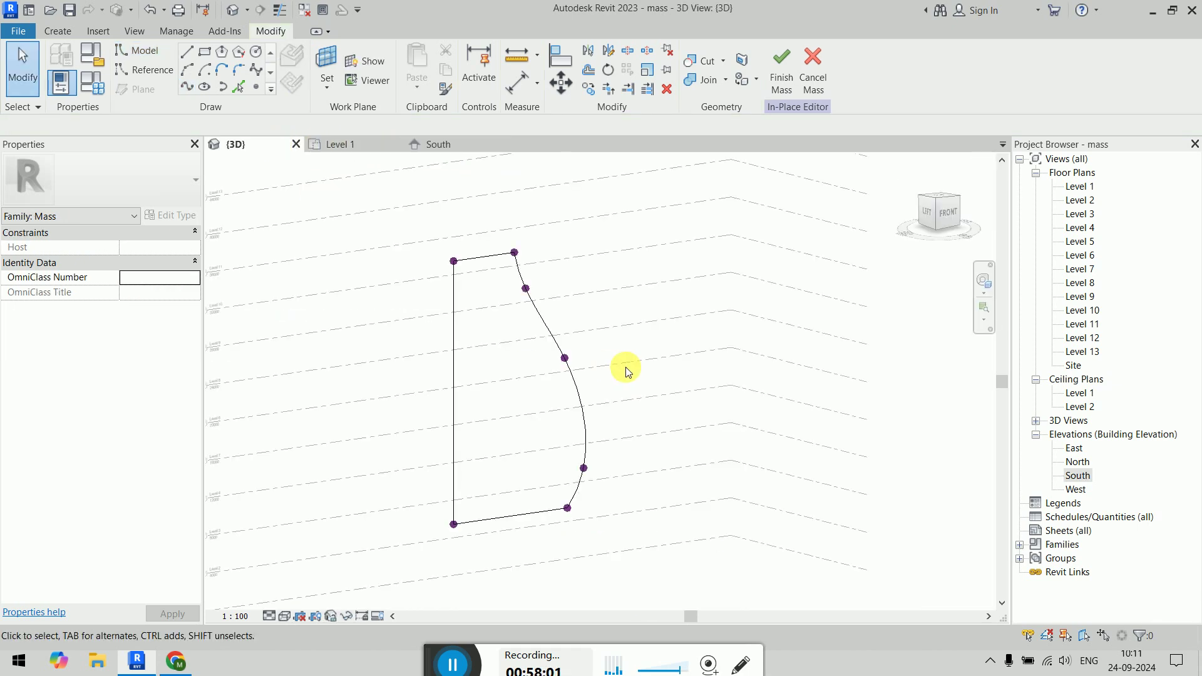
Step: Filter the selection down to Reference Lines only, leaving out the overlapping mass line and the reference points
click(549, 323)
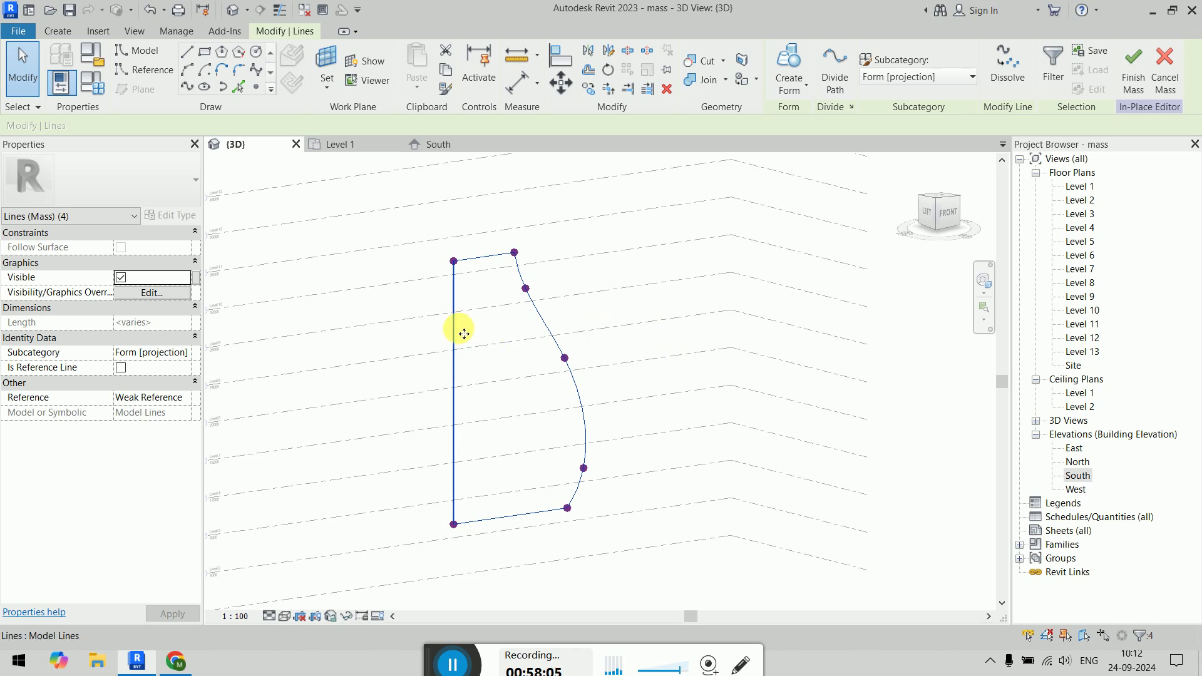
click(734, 300)
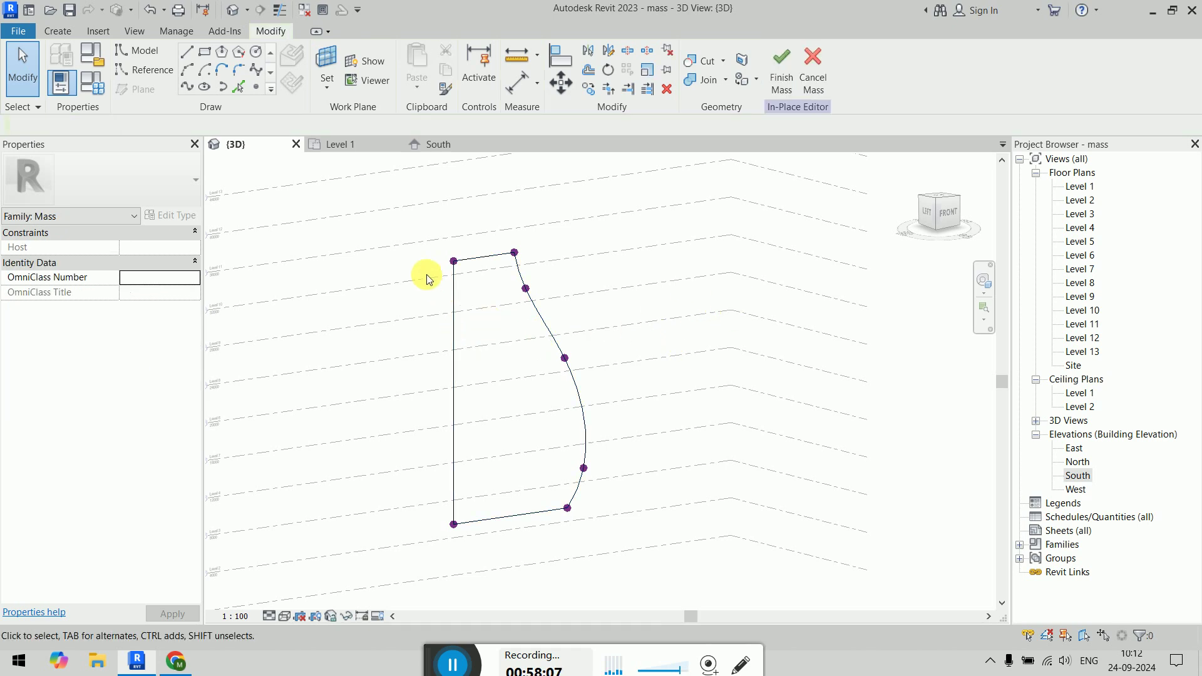
drag(420, 218, 495, 554)
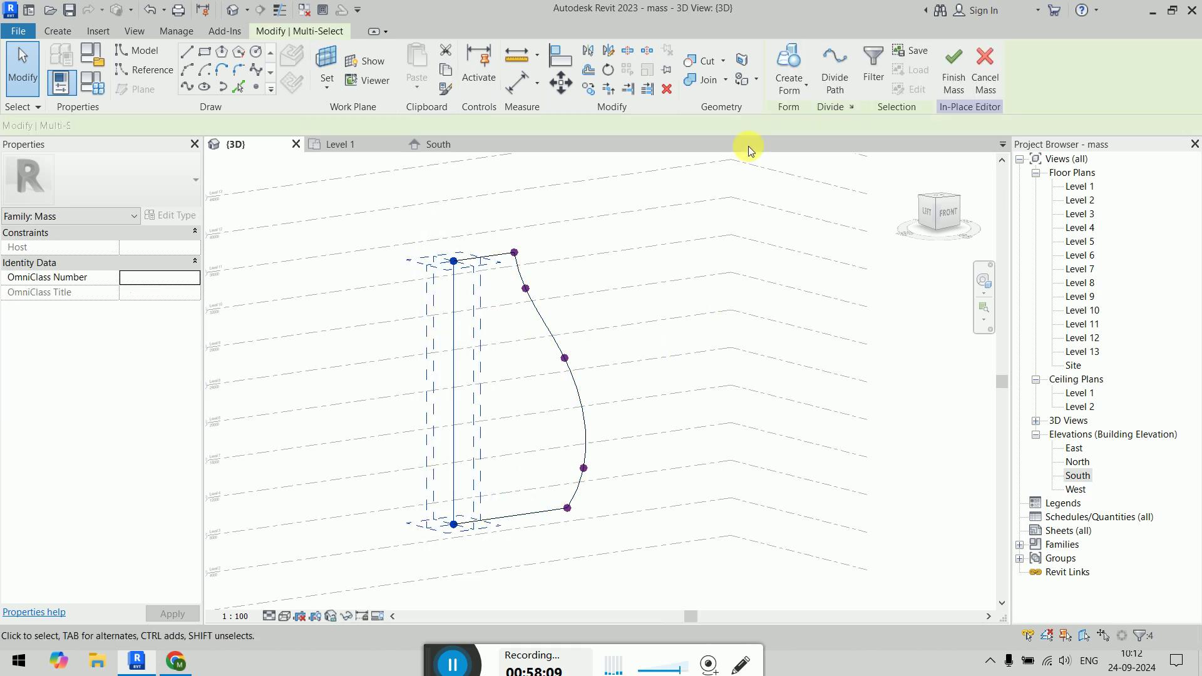
click(873, 57)
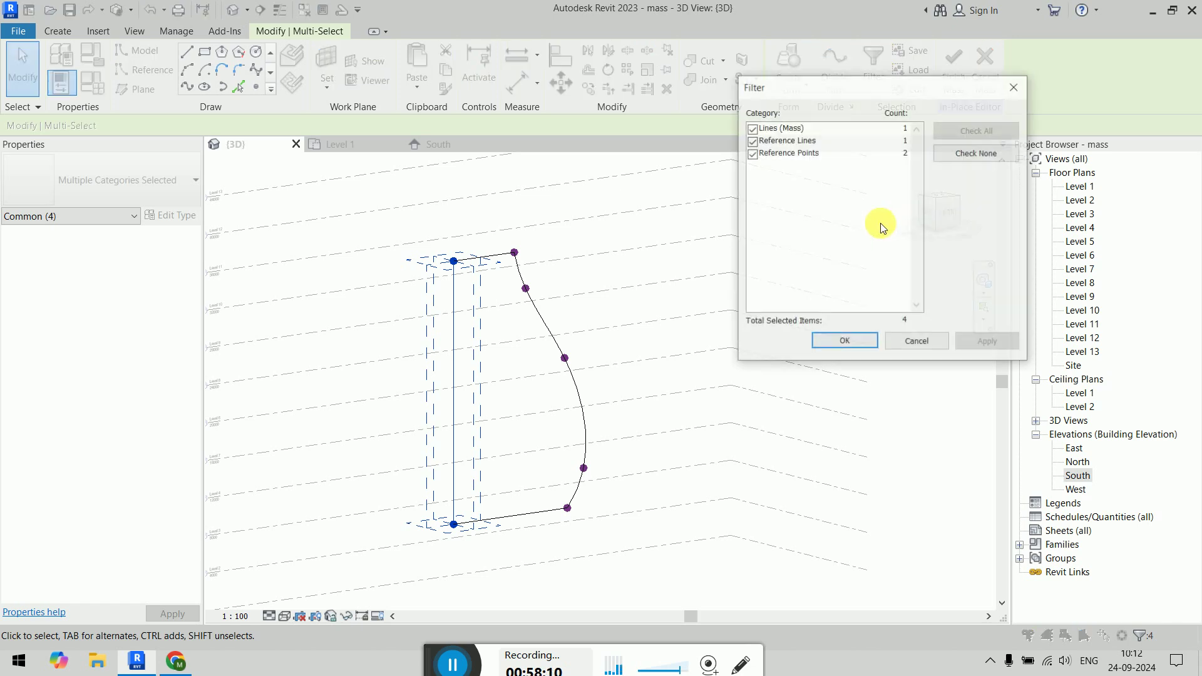
click(975, 156)
click(752, 141)
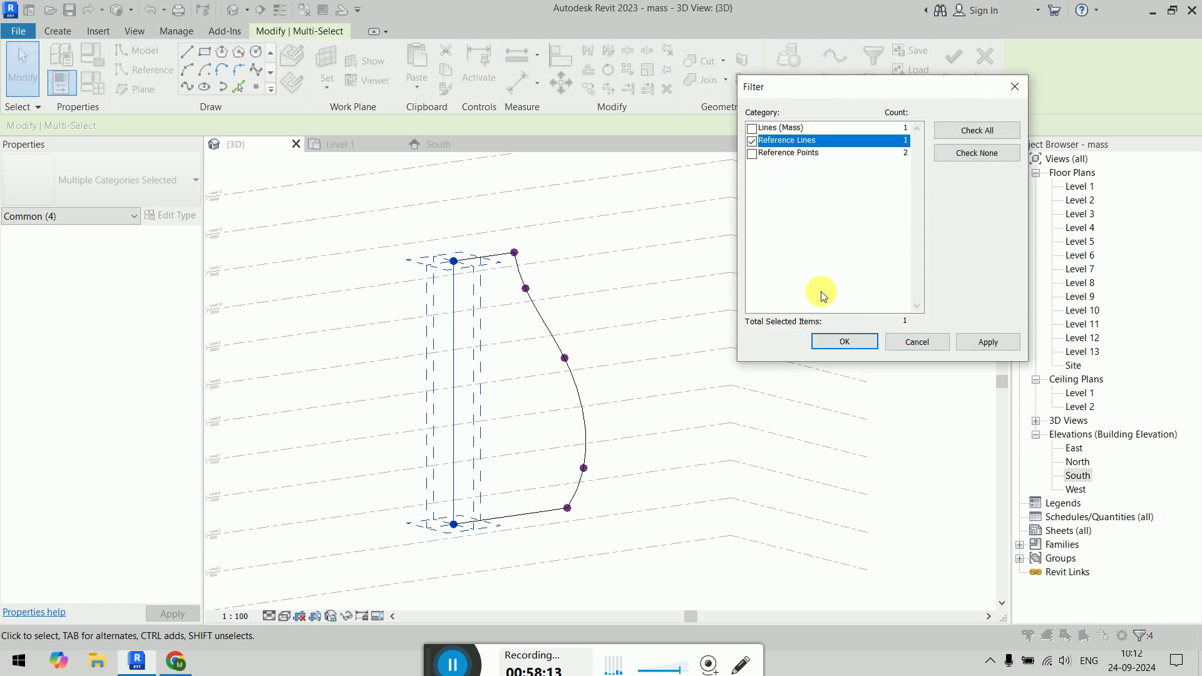
click(842, 341)
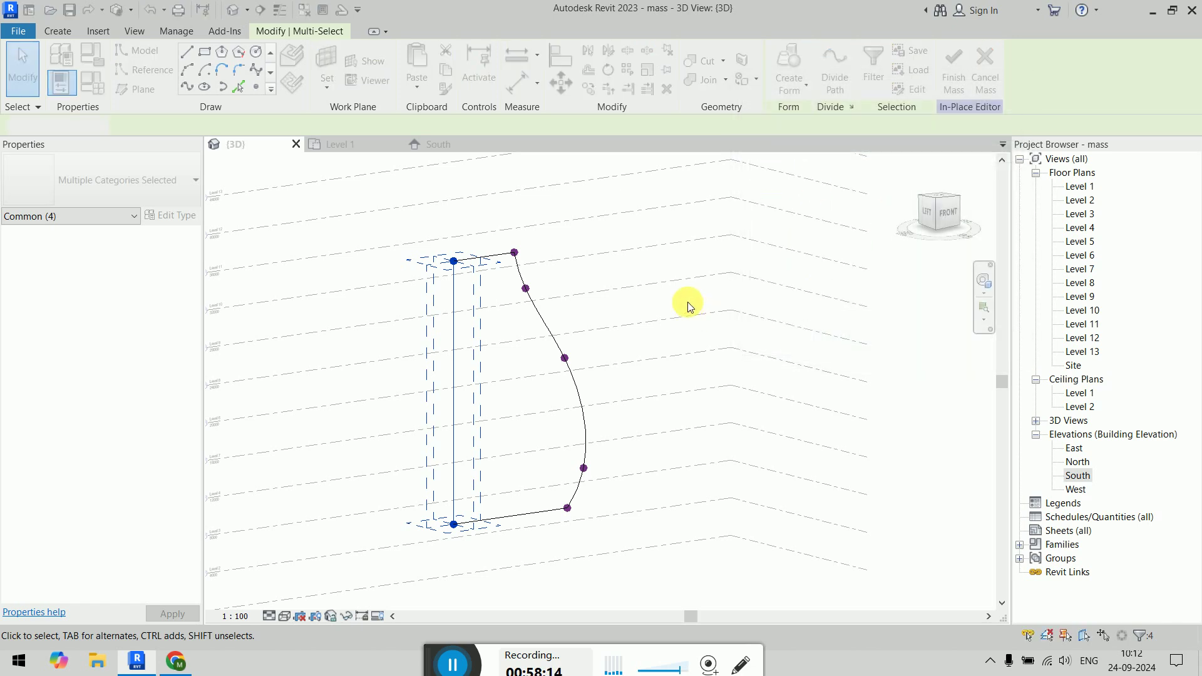
Step: Try to create a solid form from the vertical reference line and the closed profile chain
key(Tab)
ctrl+click(543, 330)
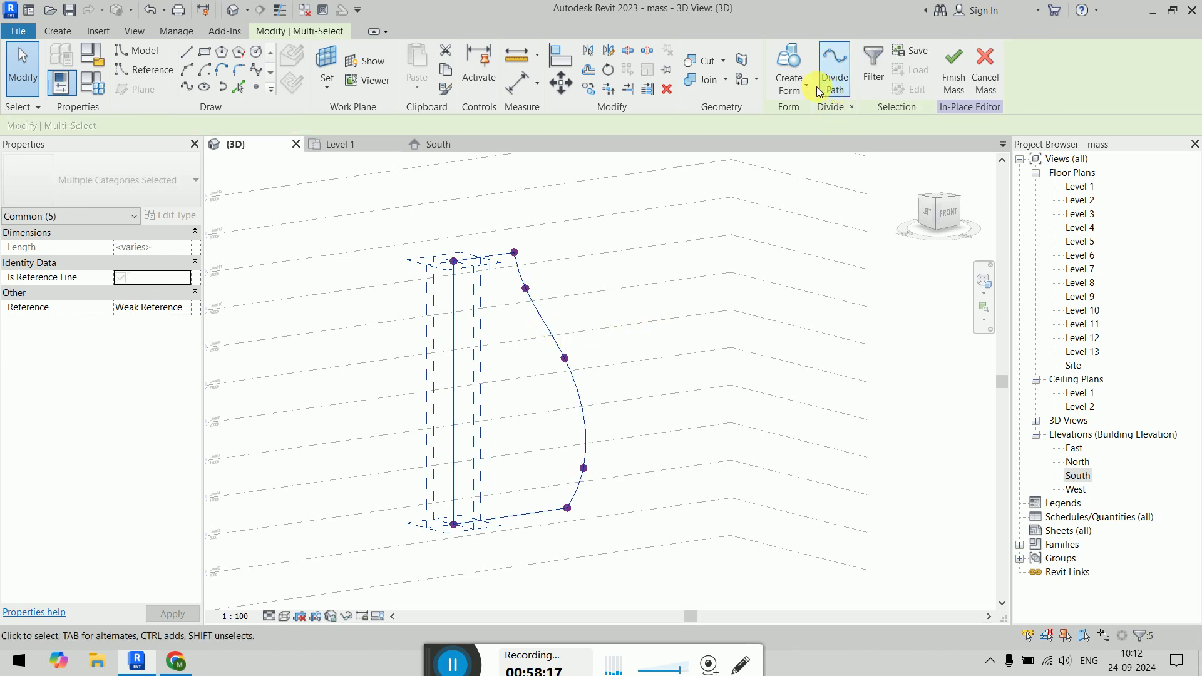
click(788, 85)
click(806, 119)
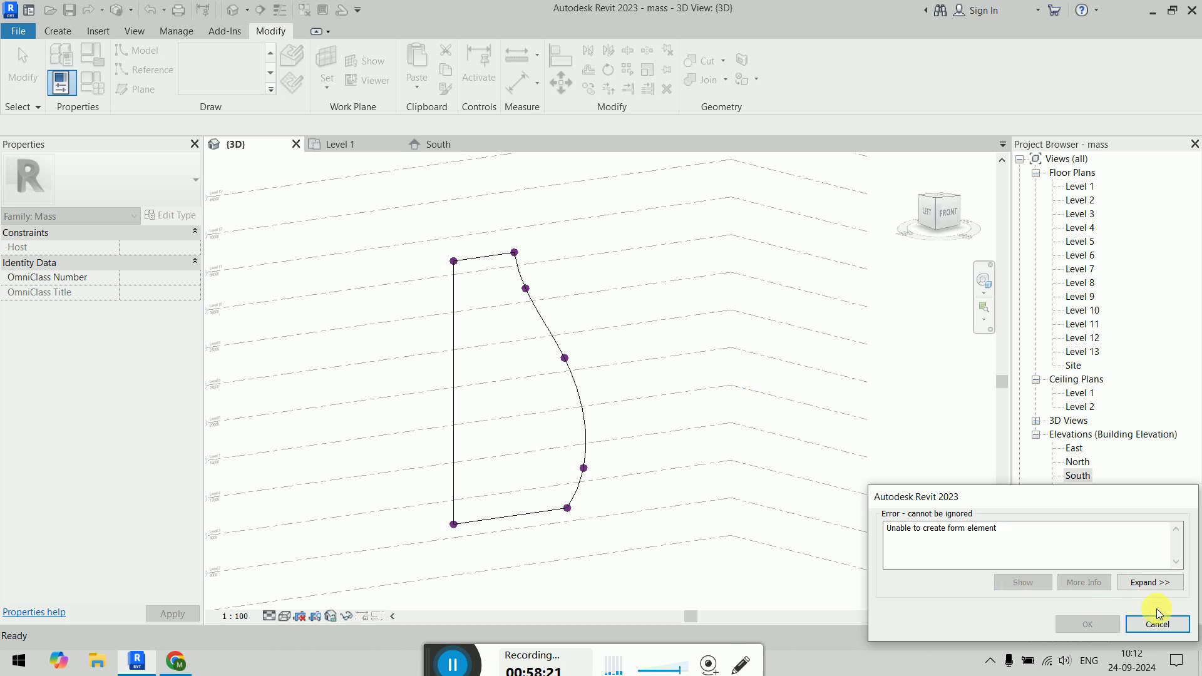
click(1168, 623)
Step: Reselect the vertical reference line together with the closed profile chain and retry the solid form
key(Tab)
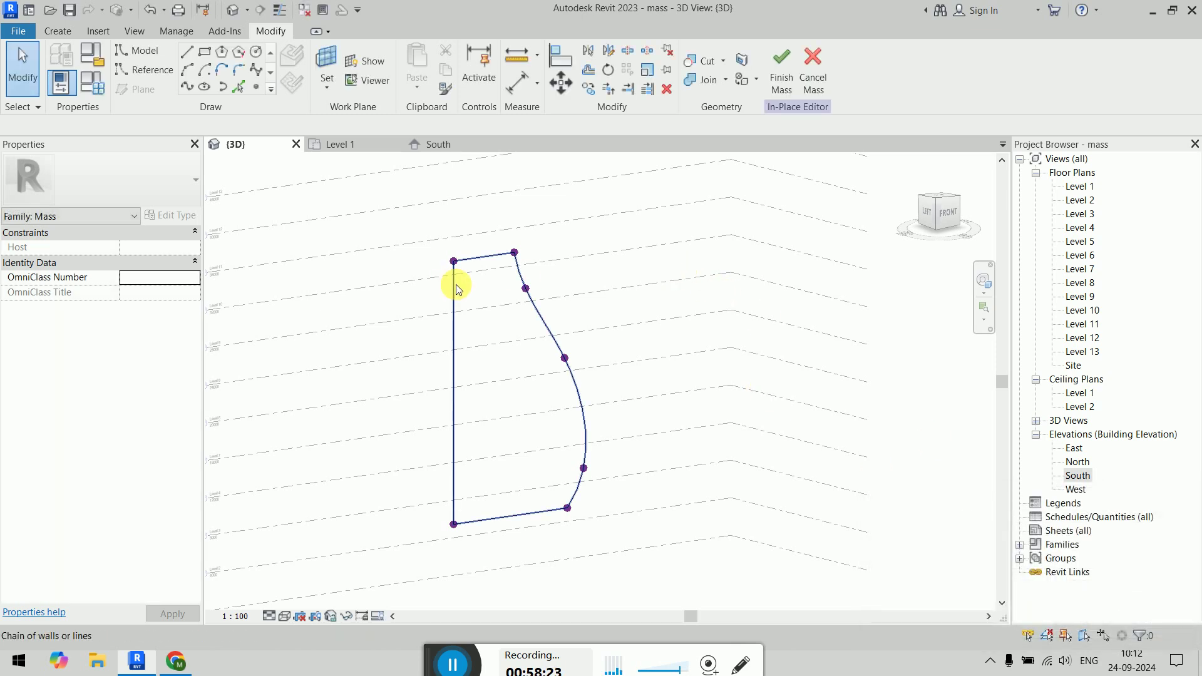
click(456, 284)
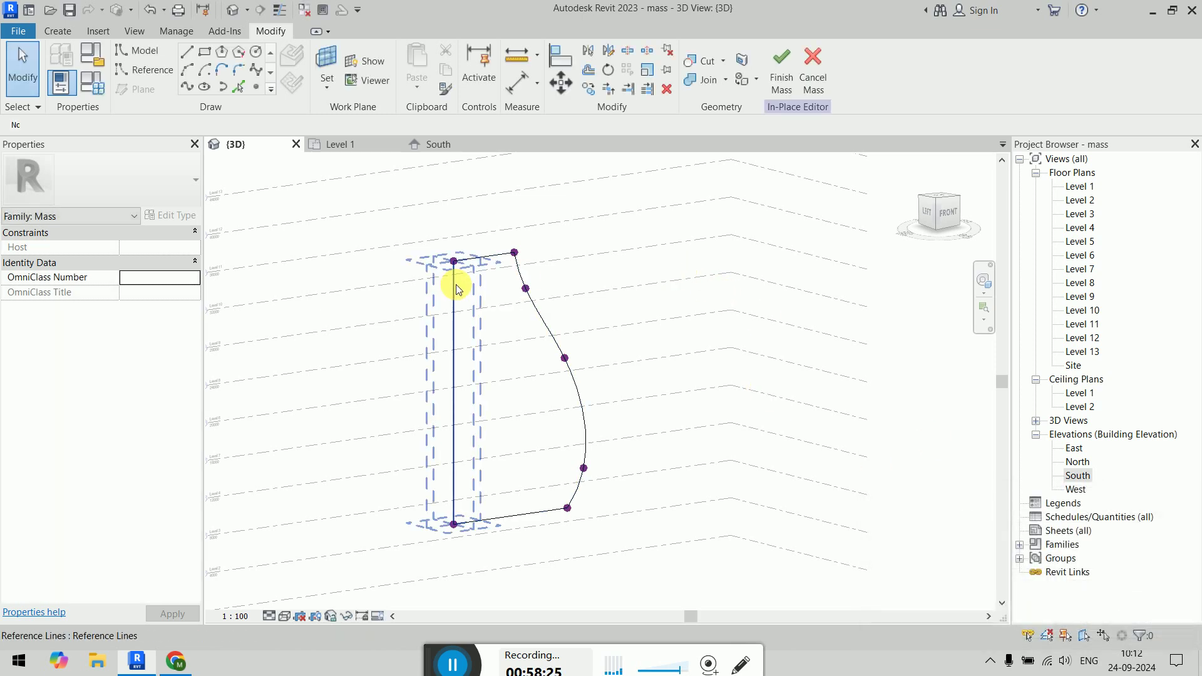
key(Tab)
ctrl+click(515, 268)
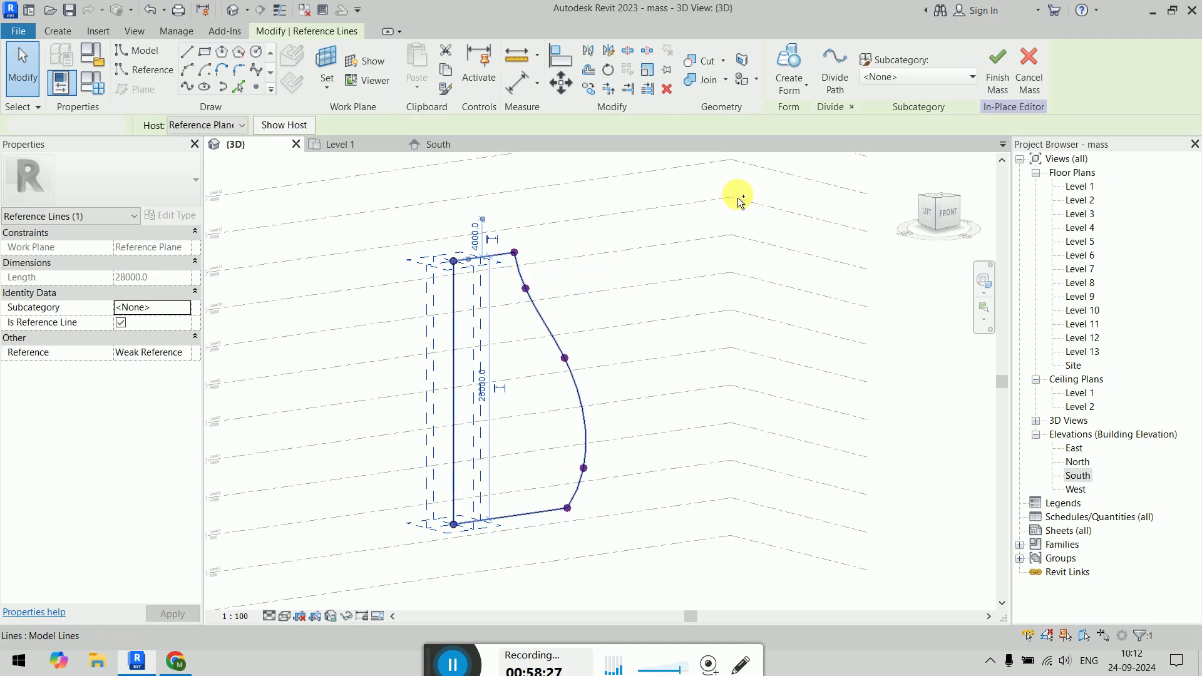
click(789, 84)
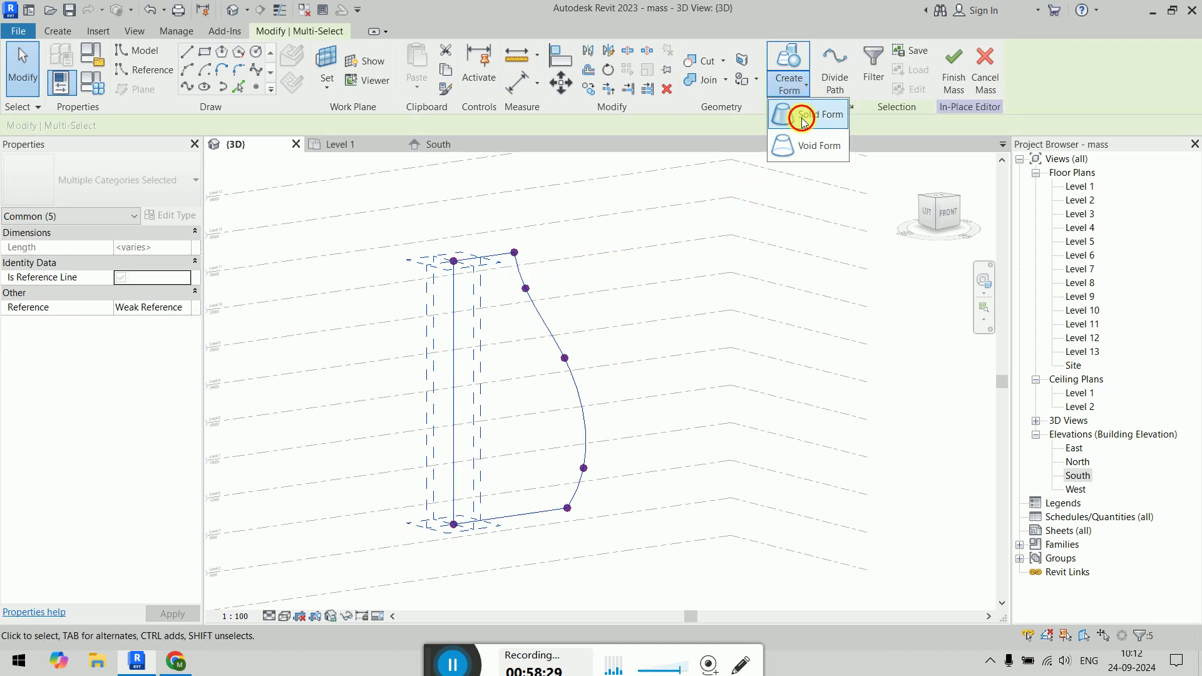
click(802, 115)
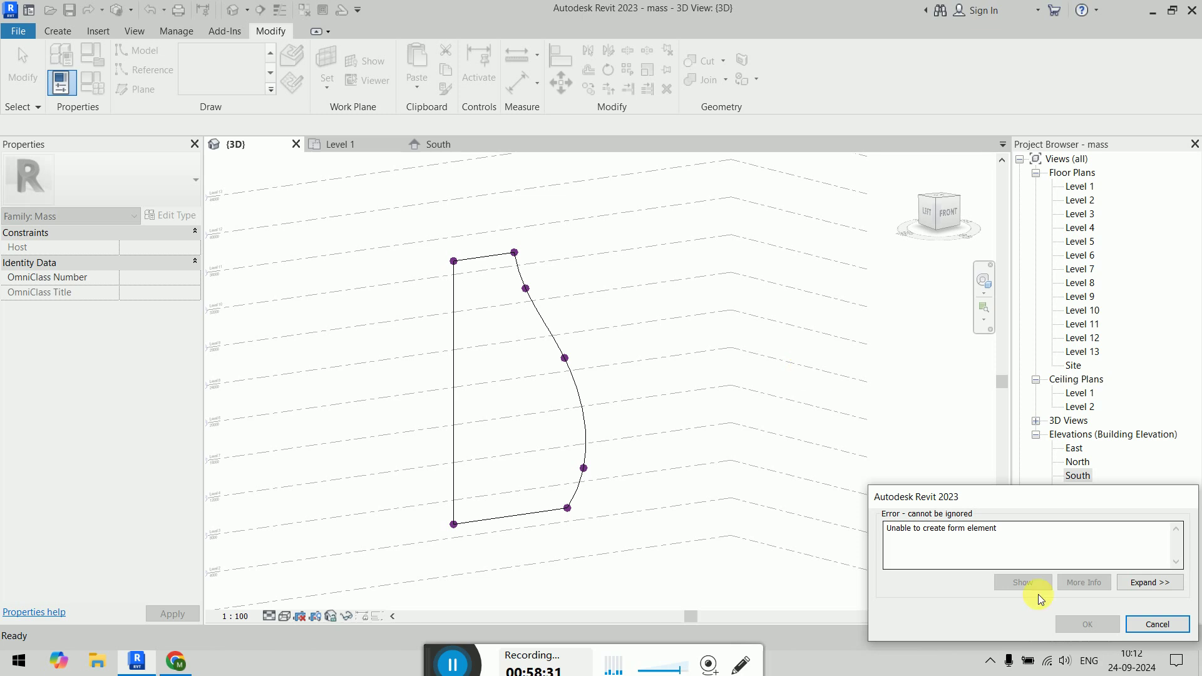
click(1155, 624)
Step: Delete the vertical model line that overlaps the reference line in the South elevation and check that the reference line is still selectable
key(Tab)
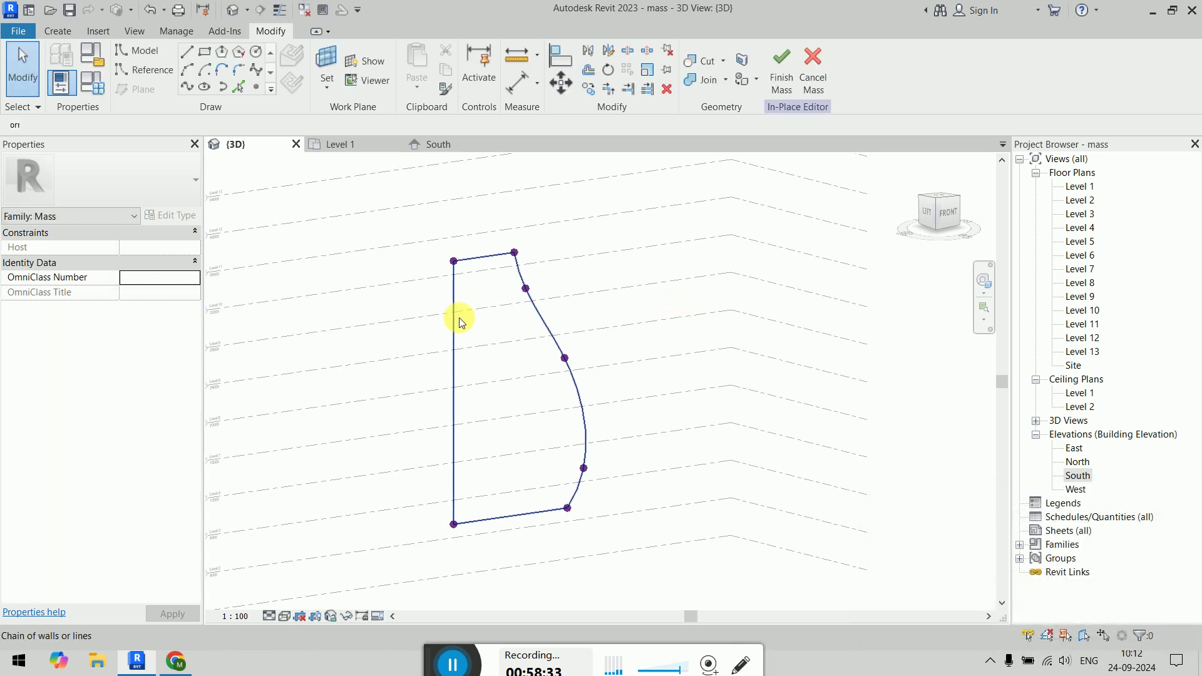
click(455, 317)
click(613, 304)
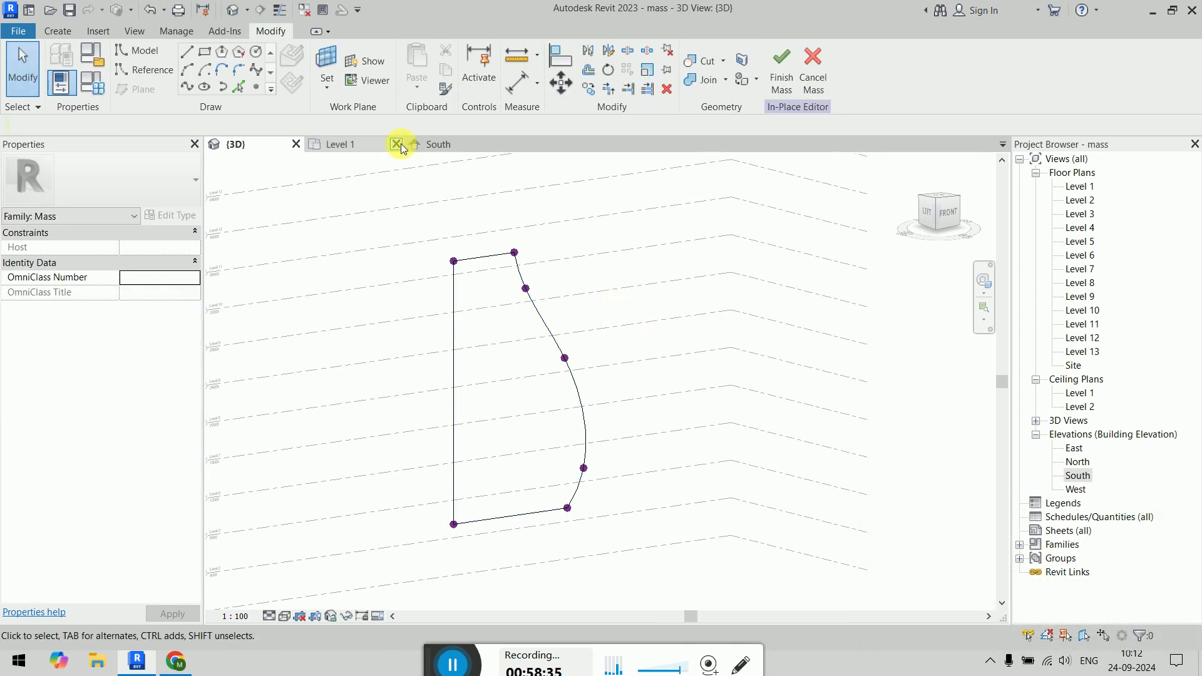
click(418, 150)
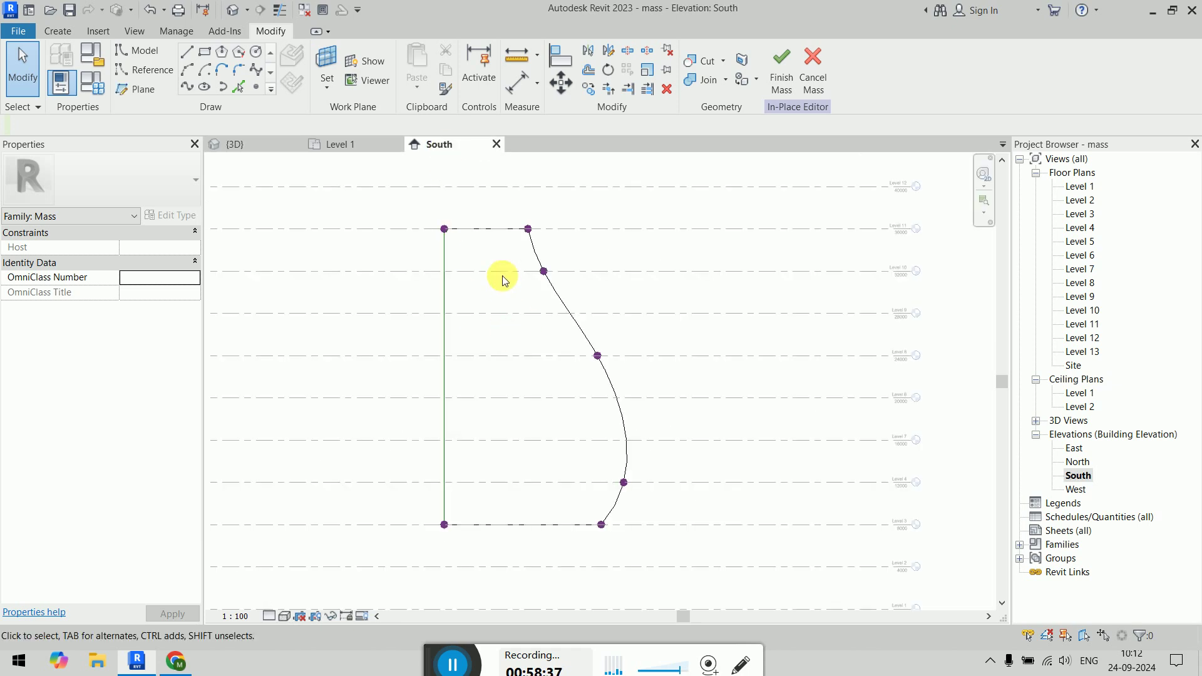
key(Tab)
click(444, 291)
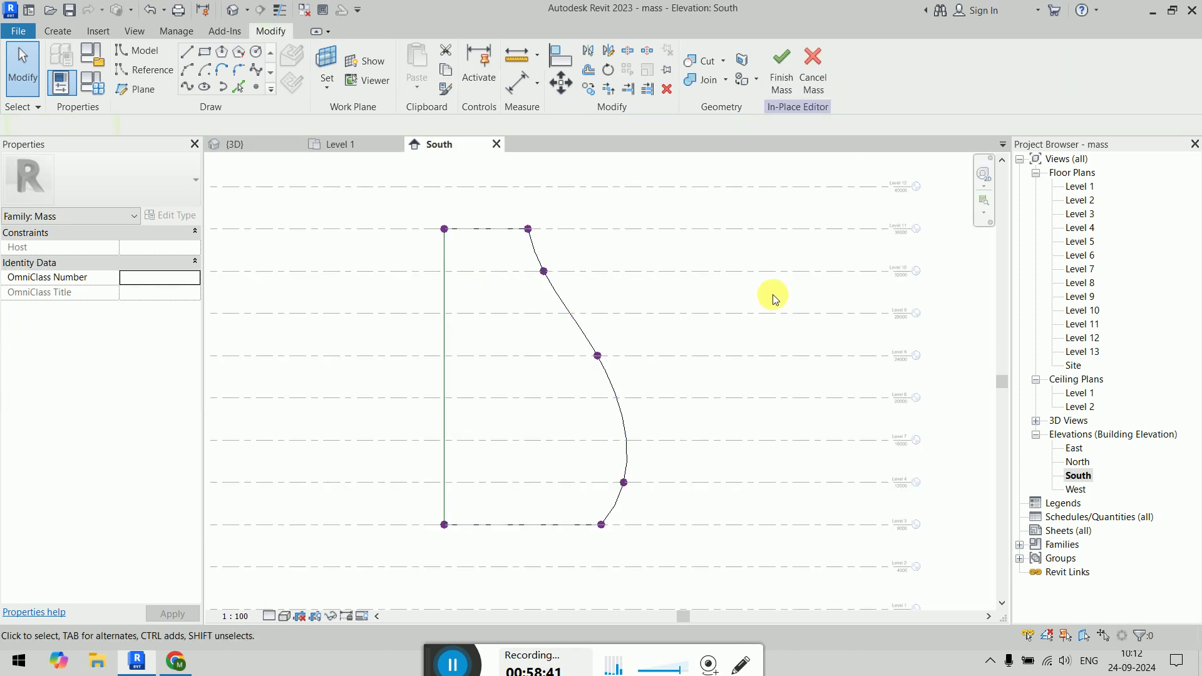
click(439, 285)
click(640, 290)
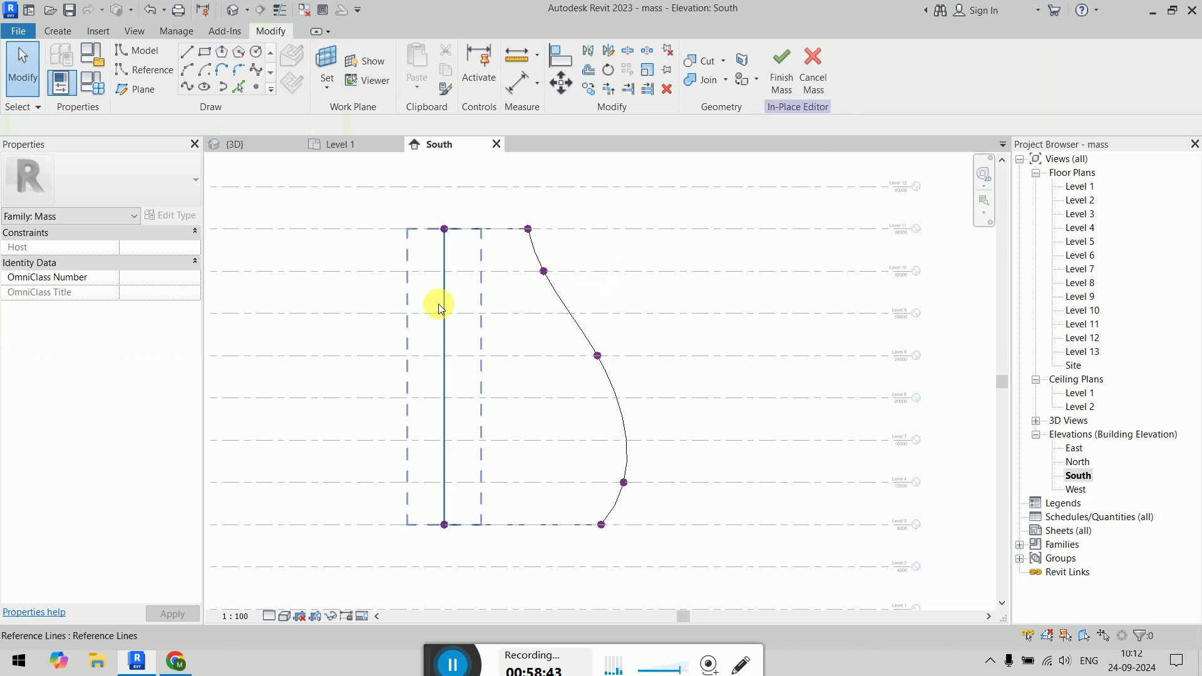
click(440, 298)
click(694, 308)
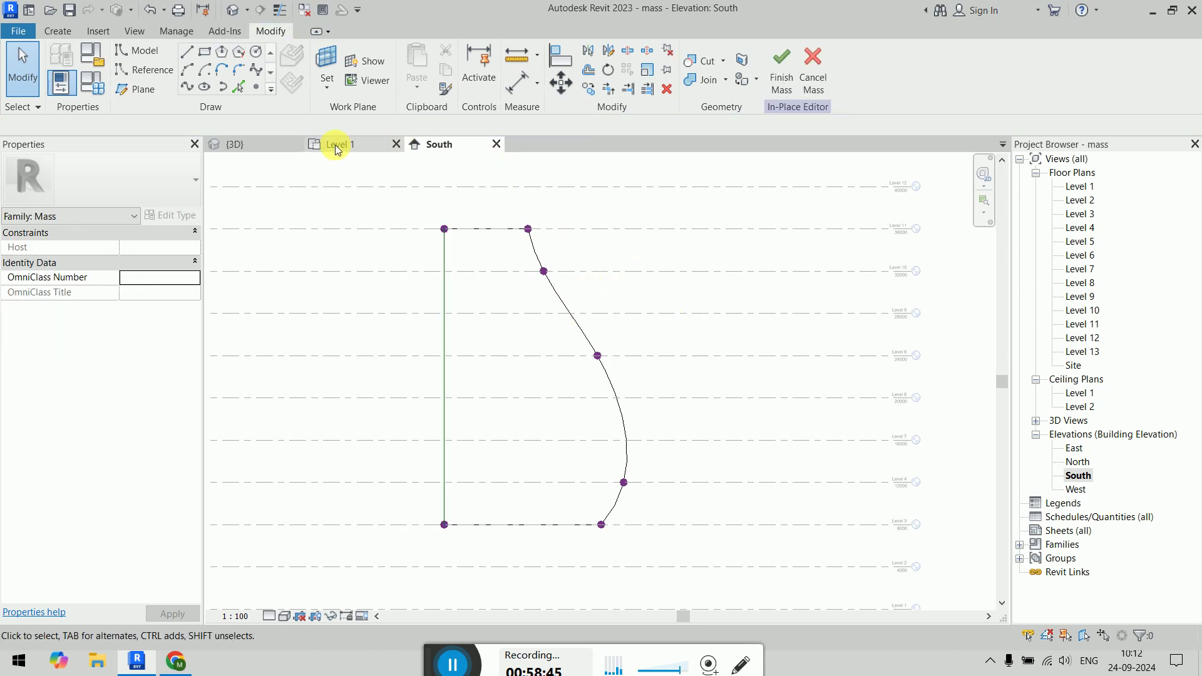
Step: Try to create a solid form in the 3D view from the open profile chain and the vertical reference line
click(257, 143)
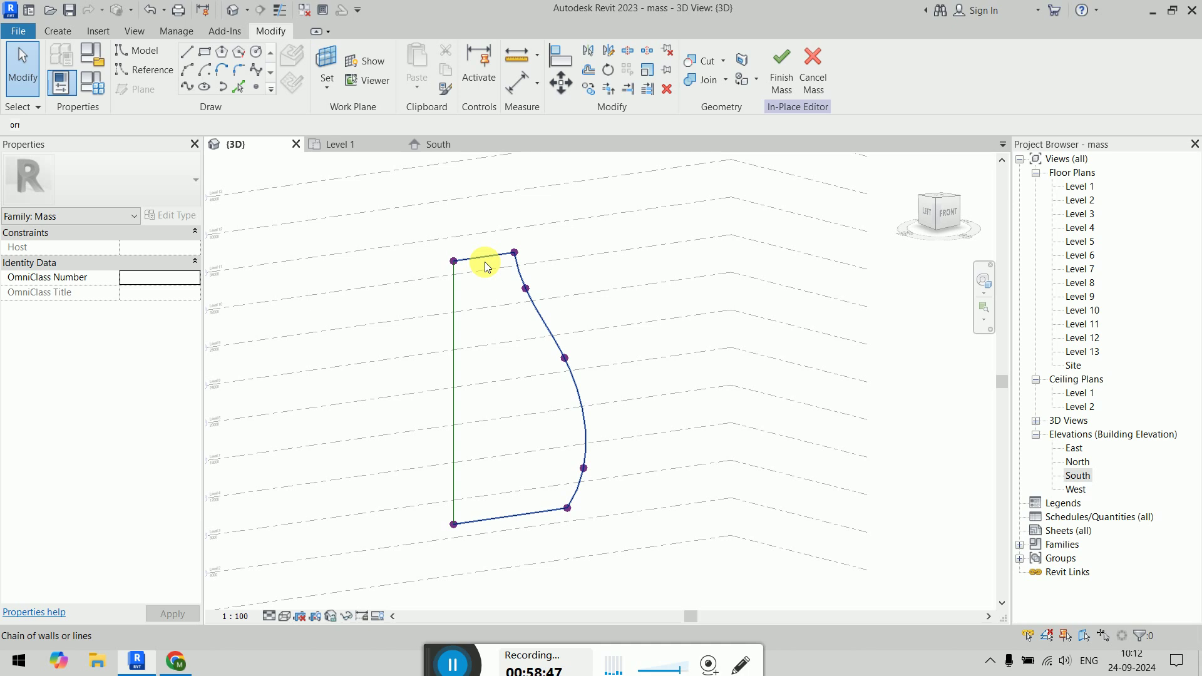
click(485, 262)
ctrl+click(458, 328)
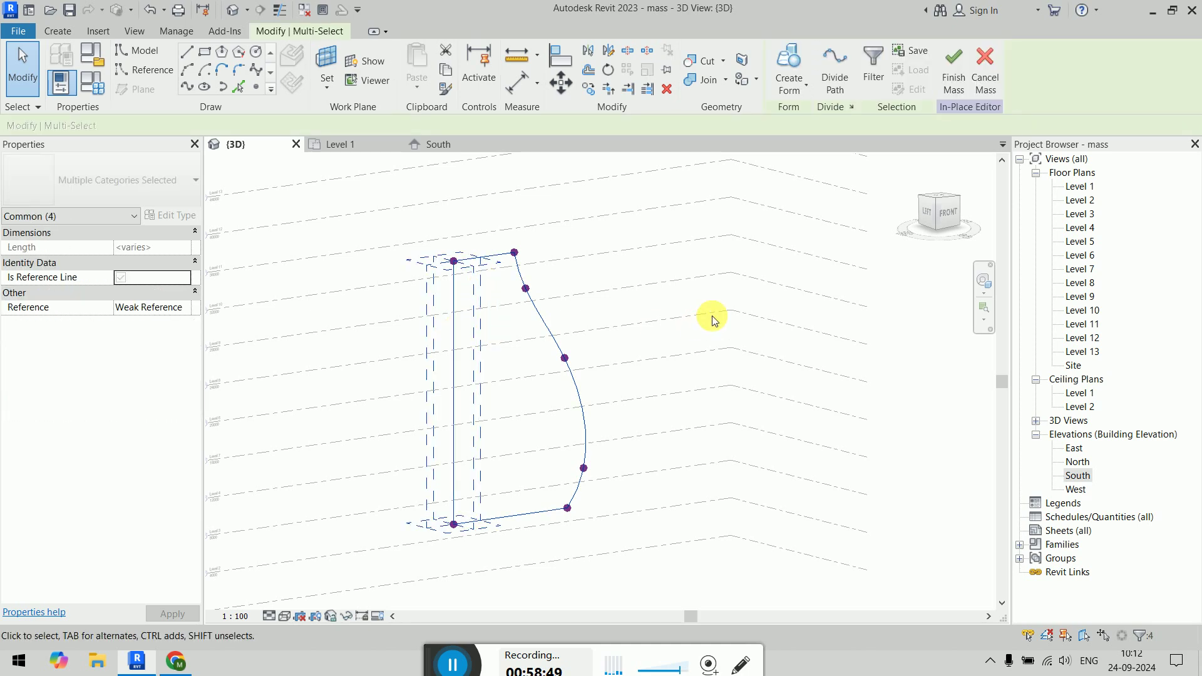
click(790, 87)
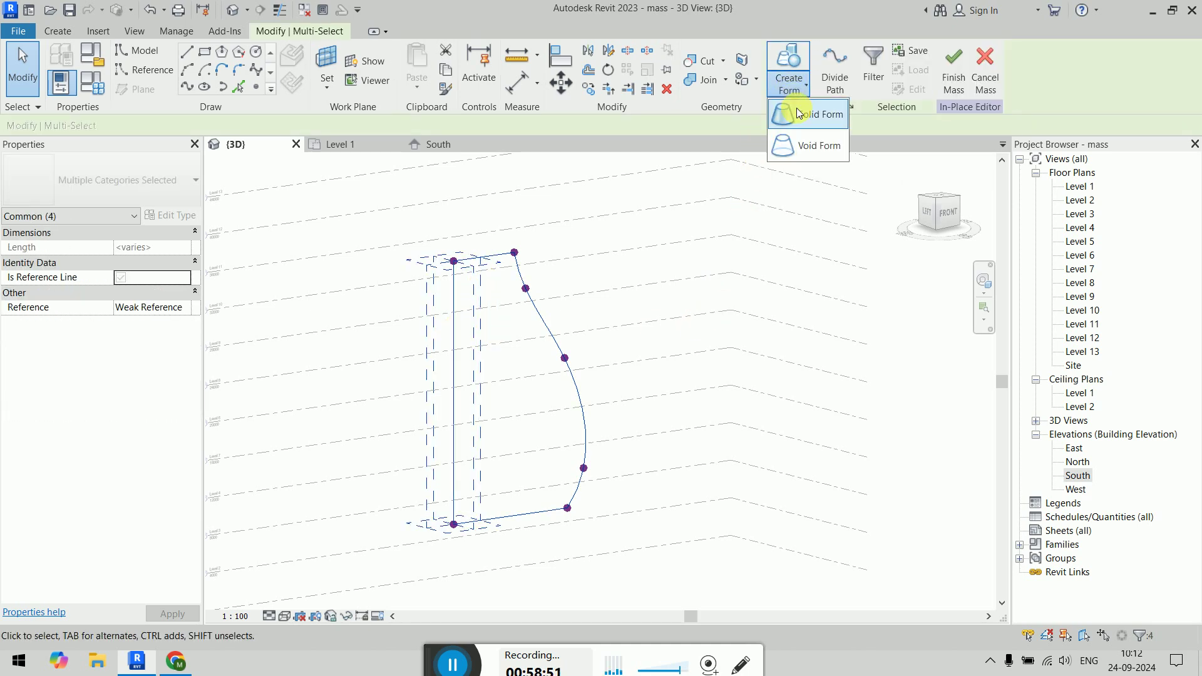
click(801, 114)
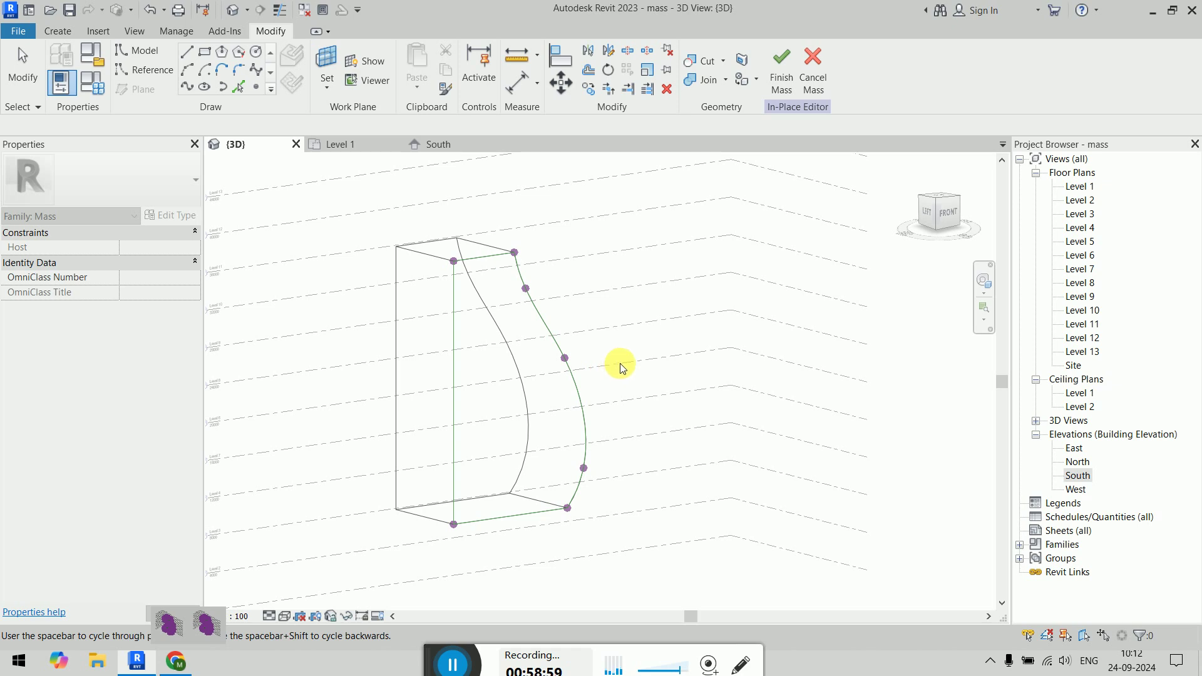
key(Escape)
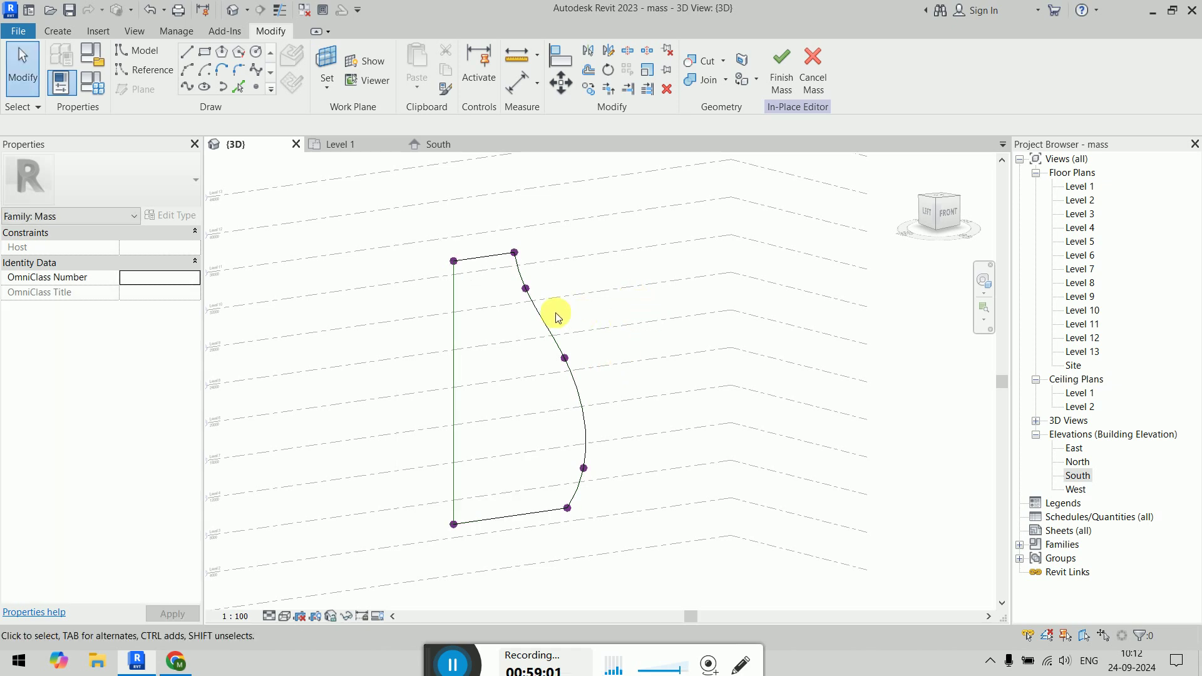
Step: Try again to create a solid form from the three-line profile chain and the vertical reference line
key(Tab)
click(556, 326)
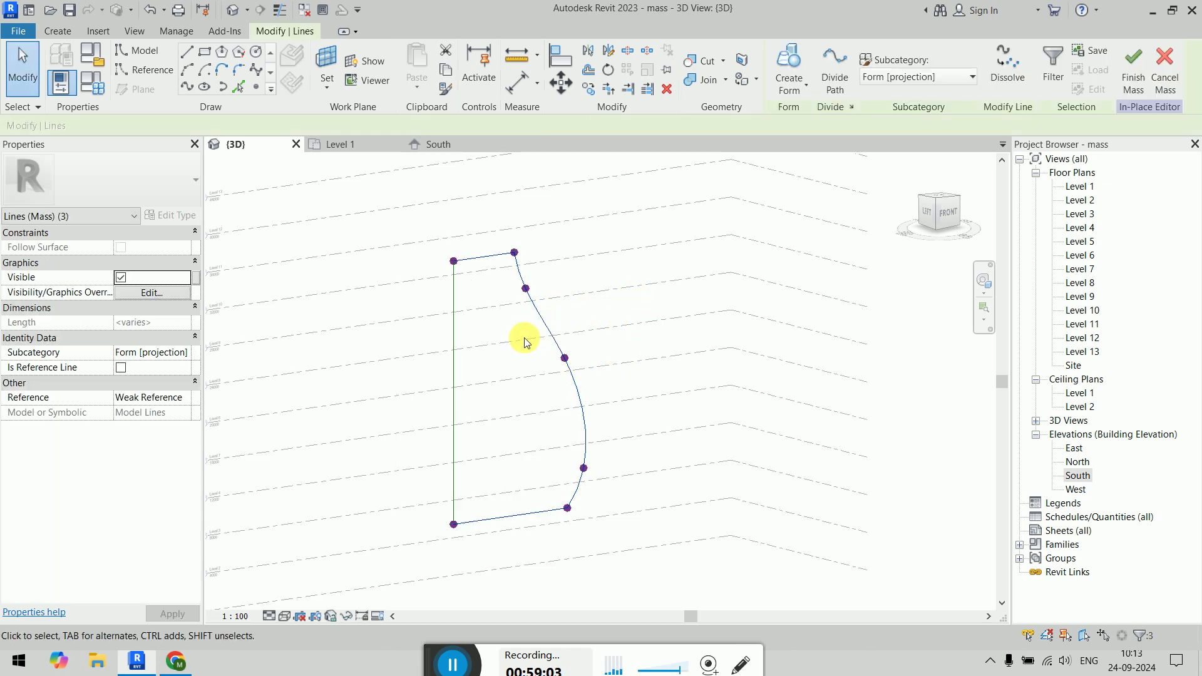
ctrl+click(452, 334)
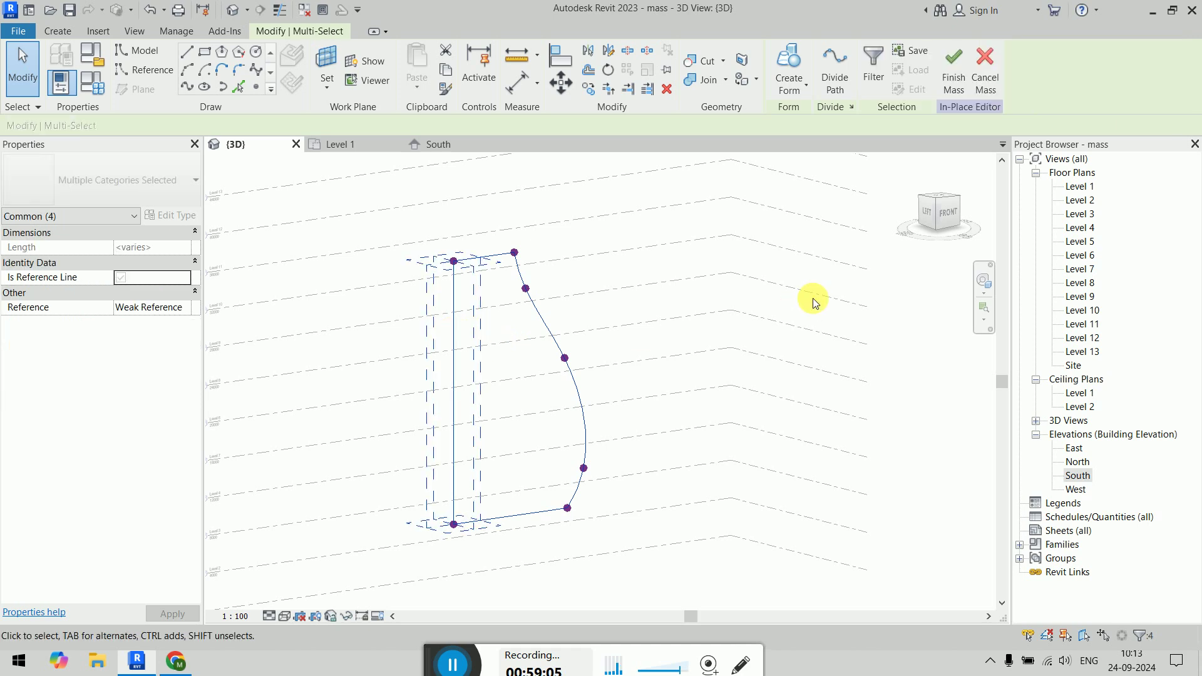
click(786, 92)
click(796, 116)
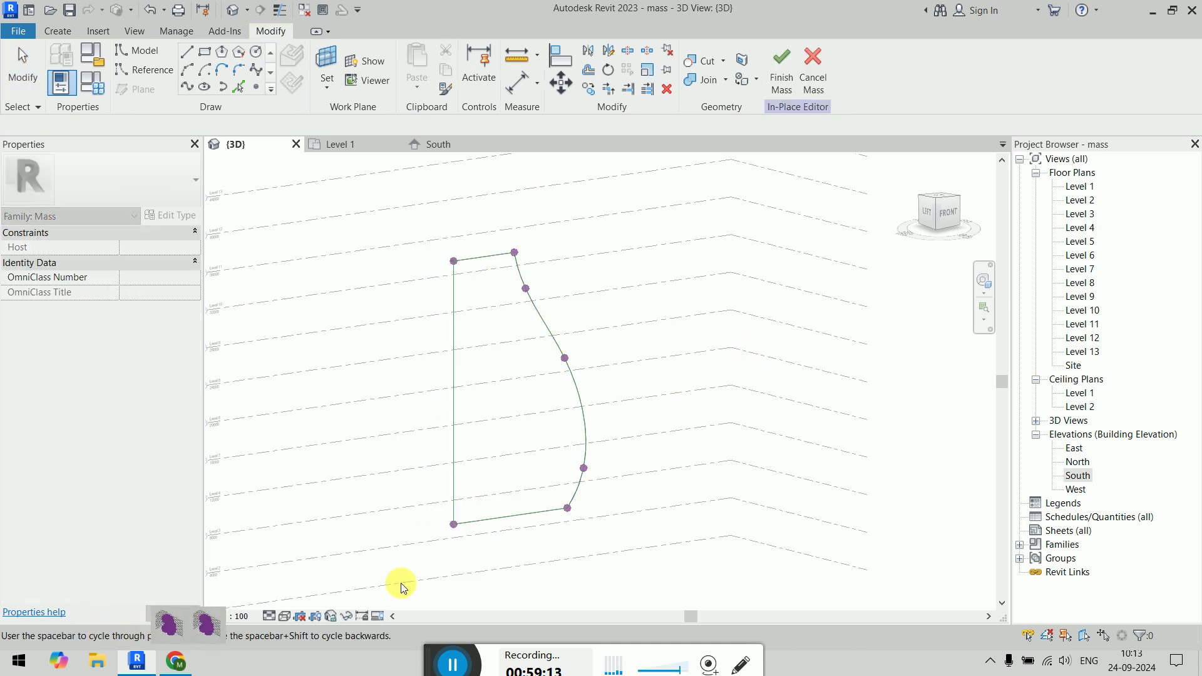
click(720, 259)
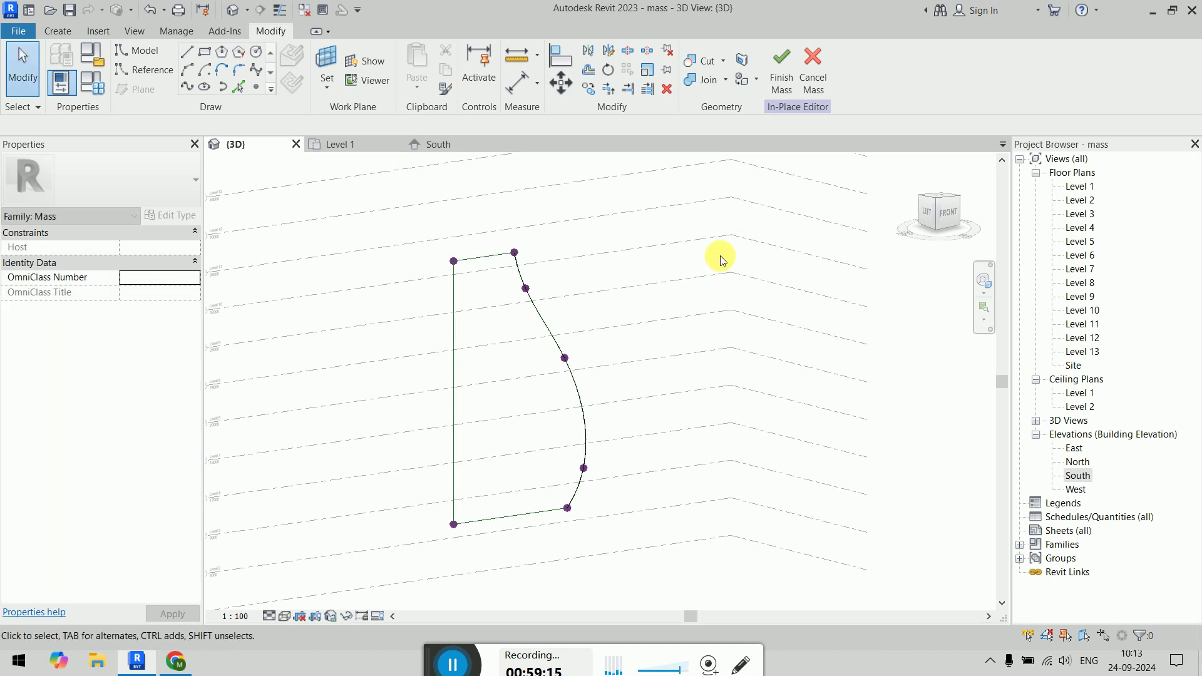
Step: Undo the profile's top and bottom edges and create a revolved solid form from the spline and the vertical reference line
key(ctrl+z)
key(ctrl+z)
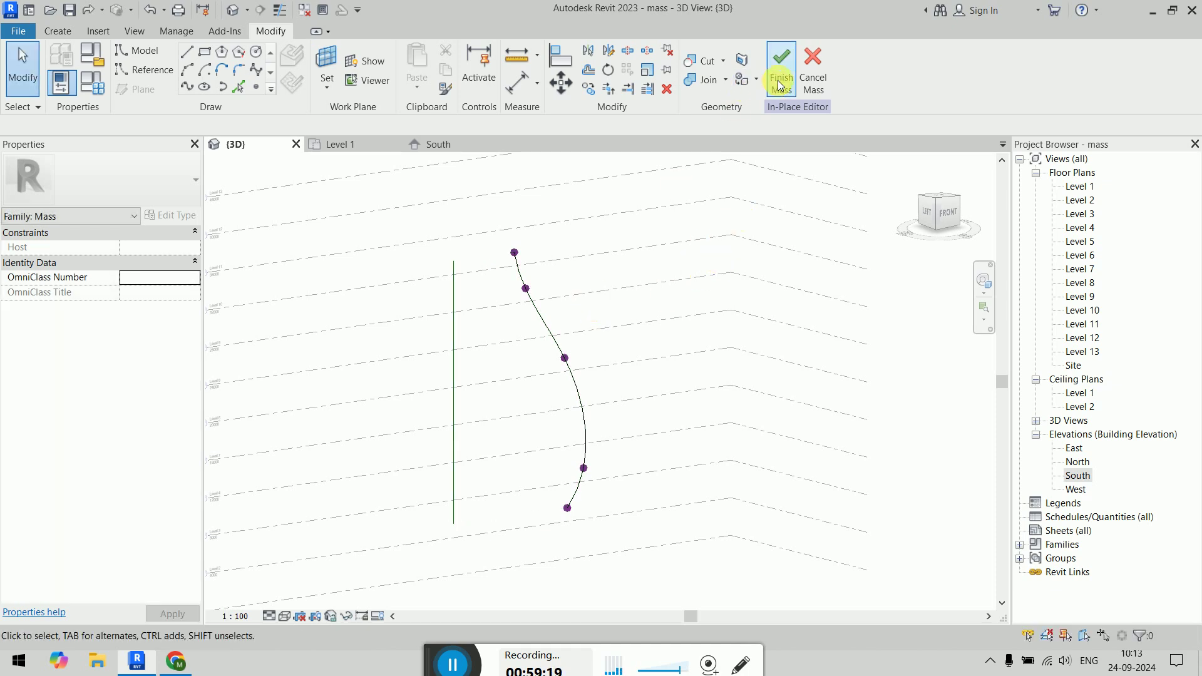
click(454, 333)
ctrl+click(454, 335)
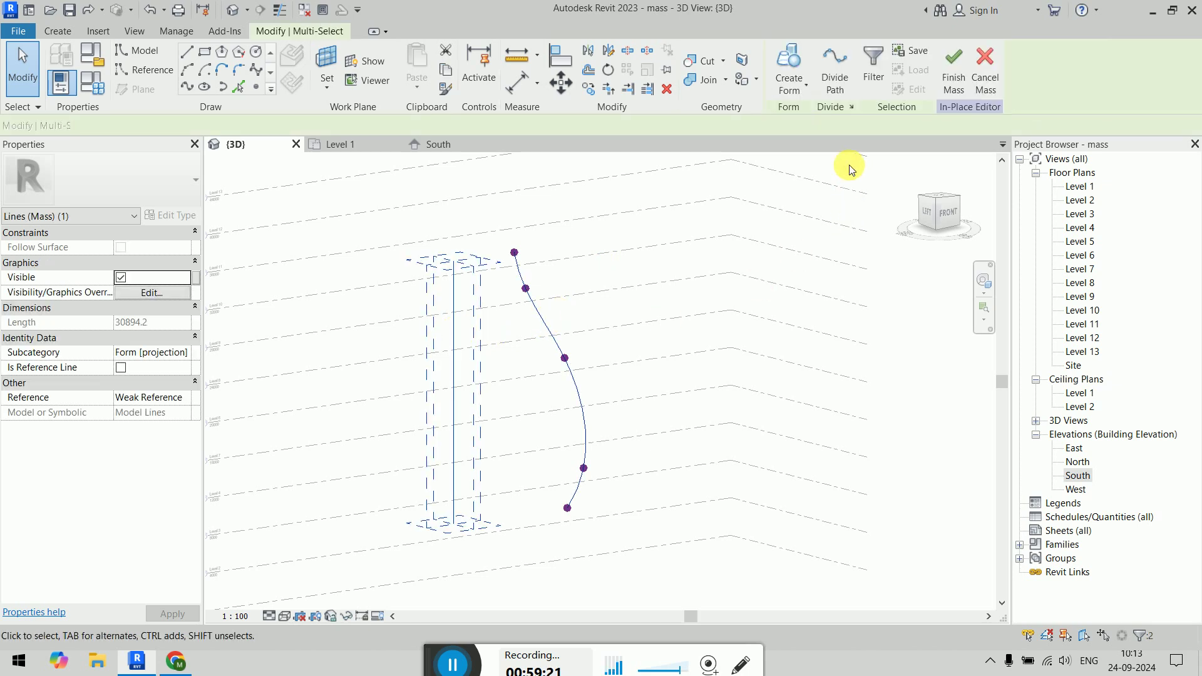
click(788, 88)
click(790, 122)
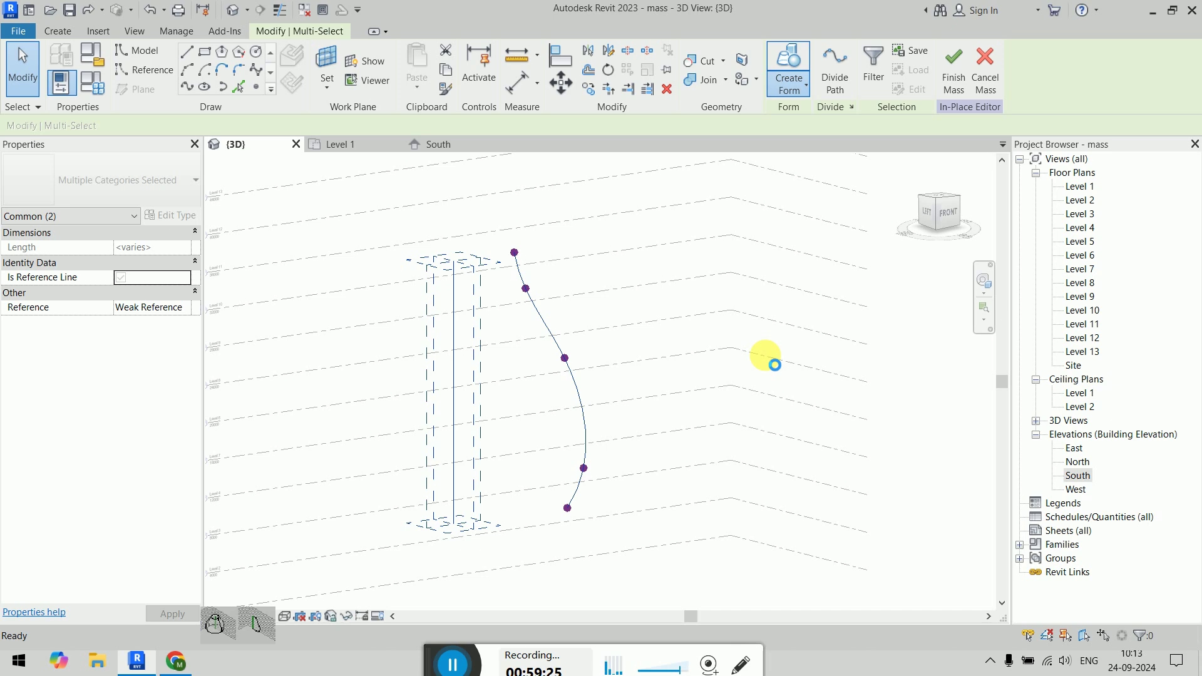
scroll(670, 325, down, 3)
shift+middle_drag(670, 325, 787, 494)
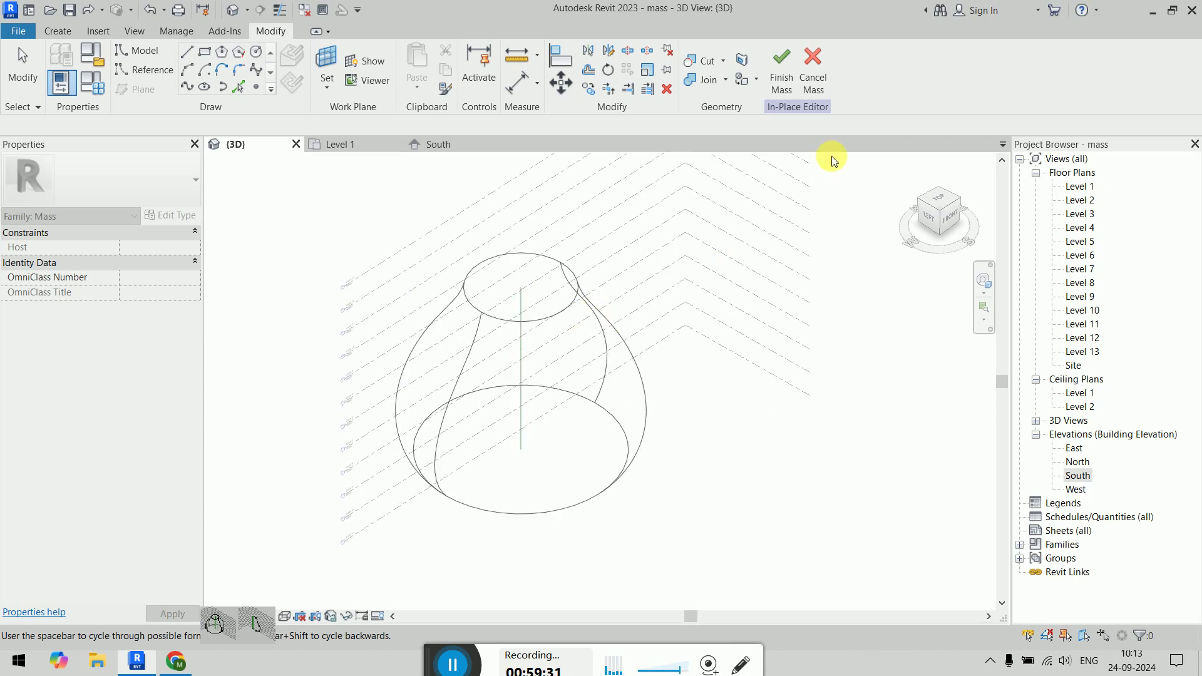
Step: Finish the in-place mass and set the 3D view to Fine detail level with the Shaded visual style
click(781, 69)
scroll(751, 470, up, 3)
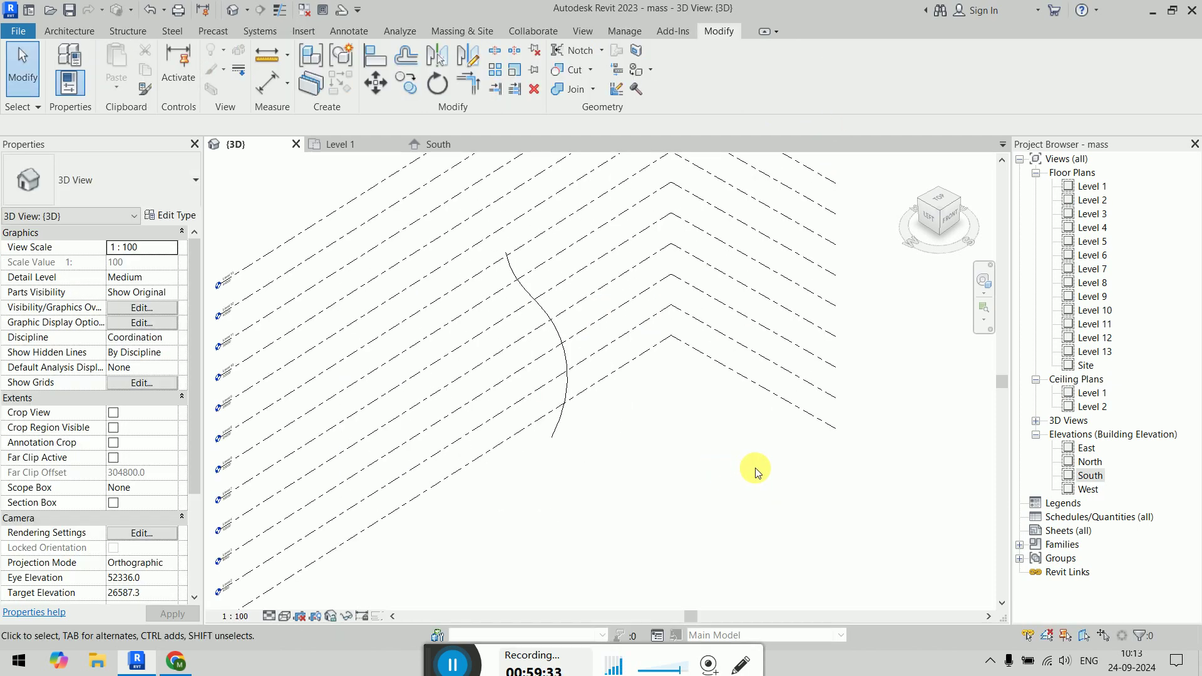
click(270, 616)
click(285, 602)
click(286, 617)
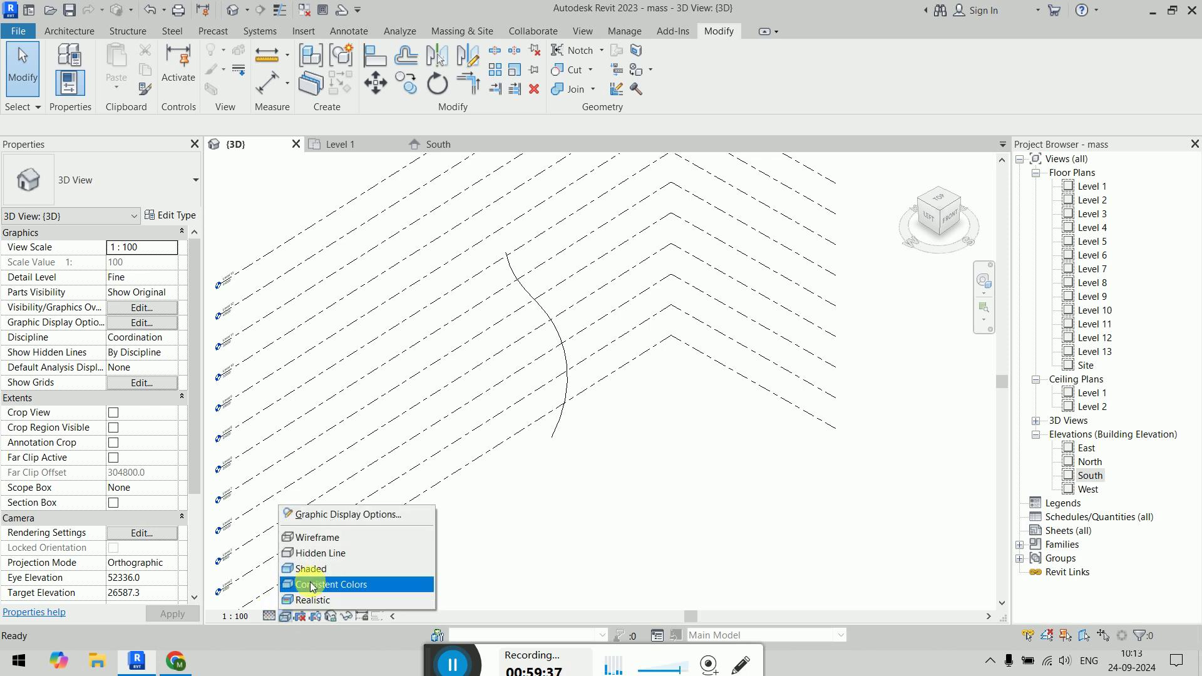
click(313, 569)
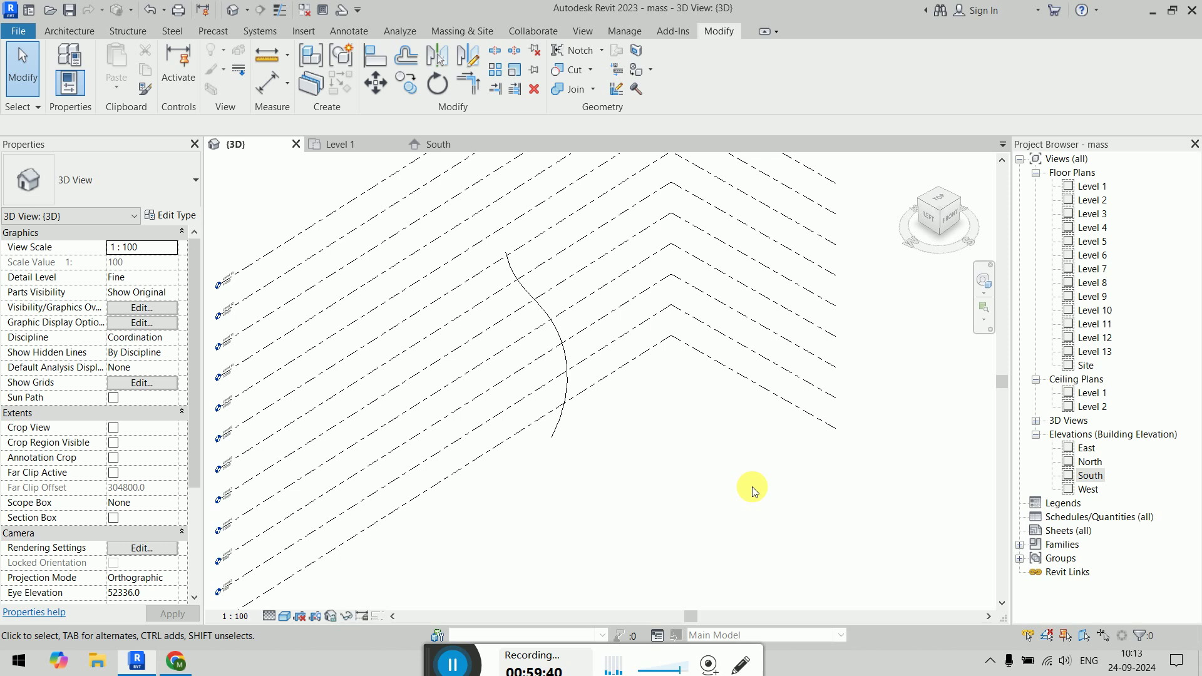
Step: Delete the leftover curve from the 3D view and close the program without saving changes to the mass project
click(568, 370)
click(713, 504)
click(1191, 12)
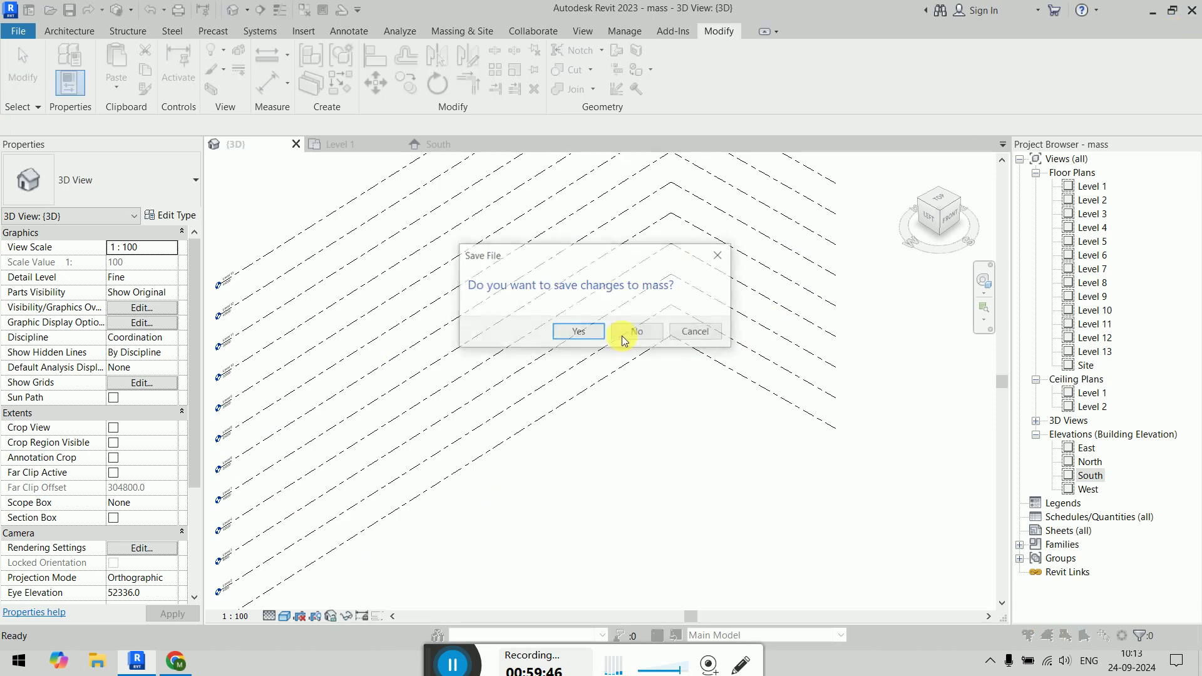
click(620, 335)
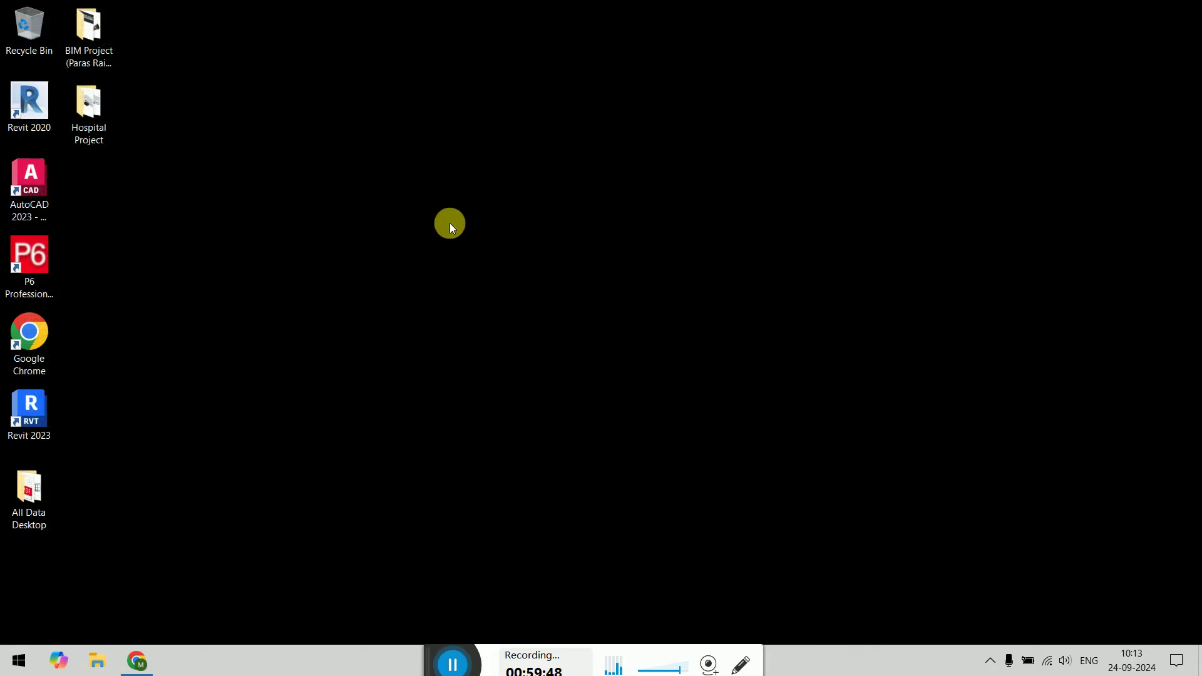